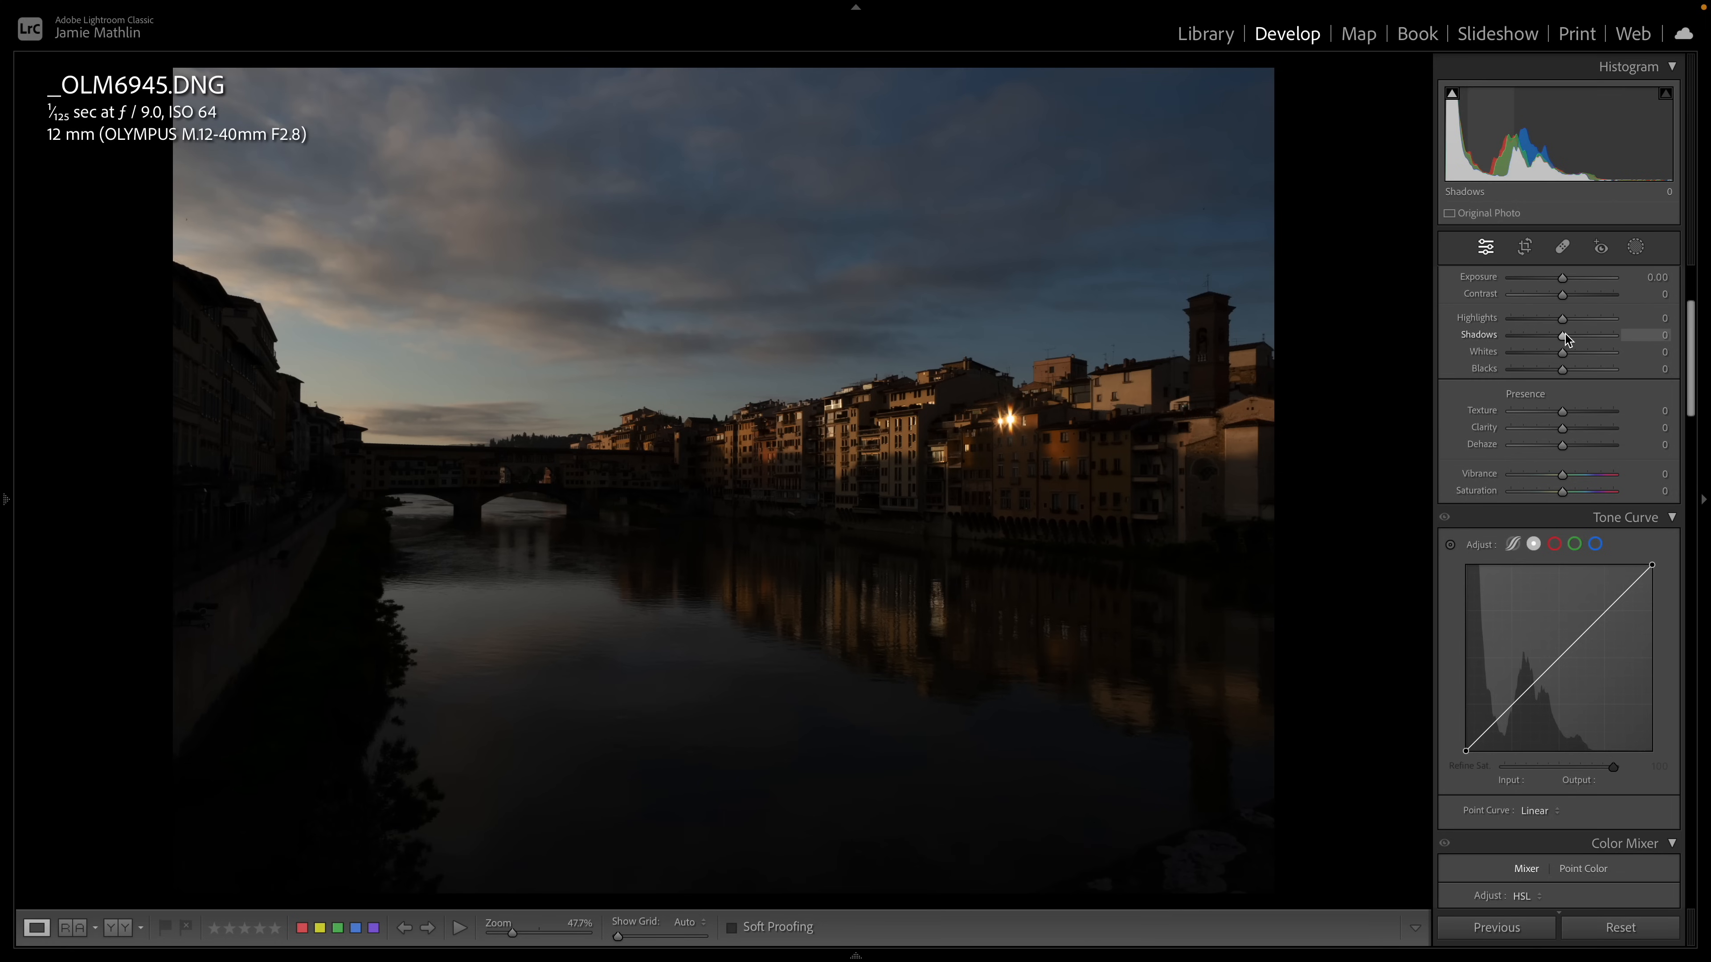
Brighten the whole photo by setting Shadows to +100 and Exposure to +0.85.
{"action": "left_click_drag", "start_coordinate": [1563, 336], "coordinate": [1613, 337]}
{"action": "left_click_drag", "start_coordinate": [1562, 279], "coordinate": [1570, 281]}
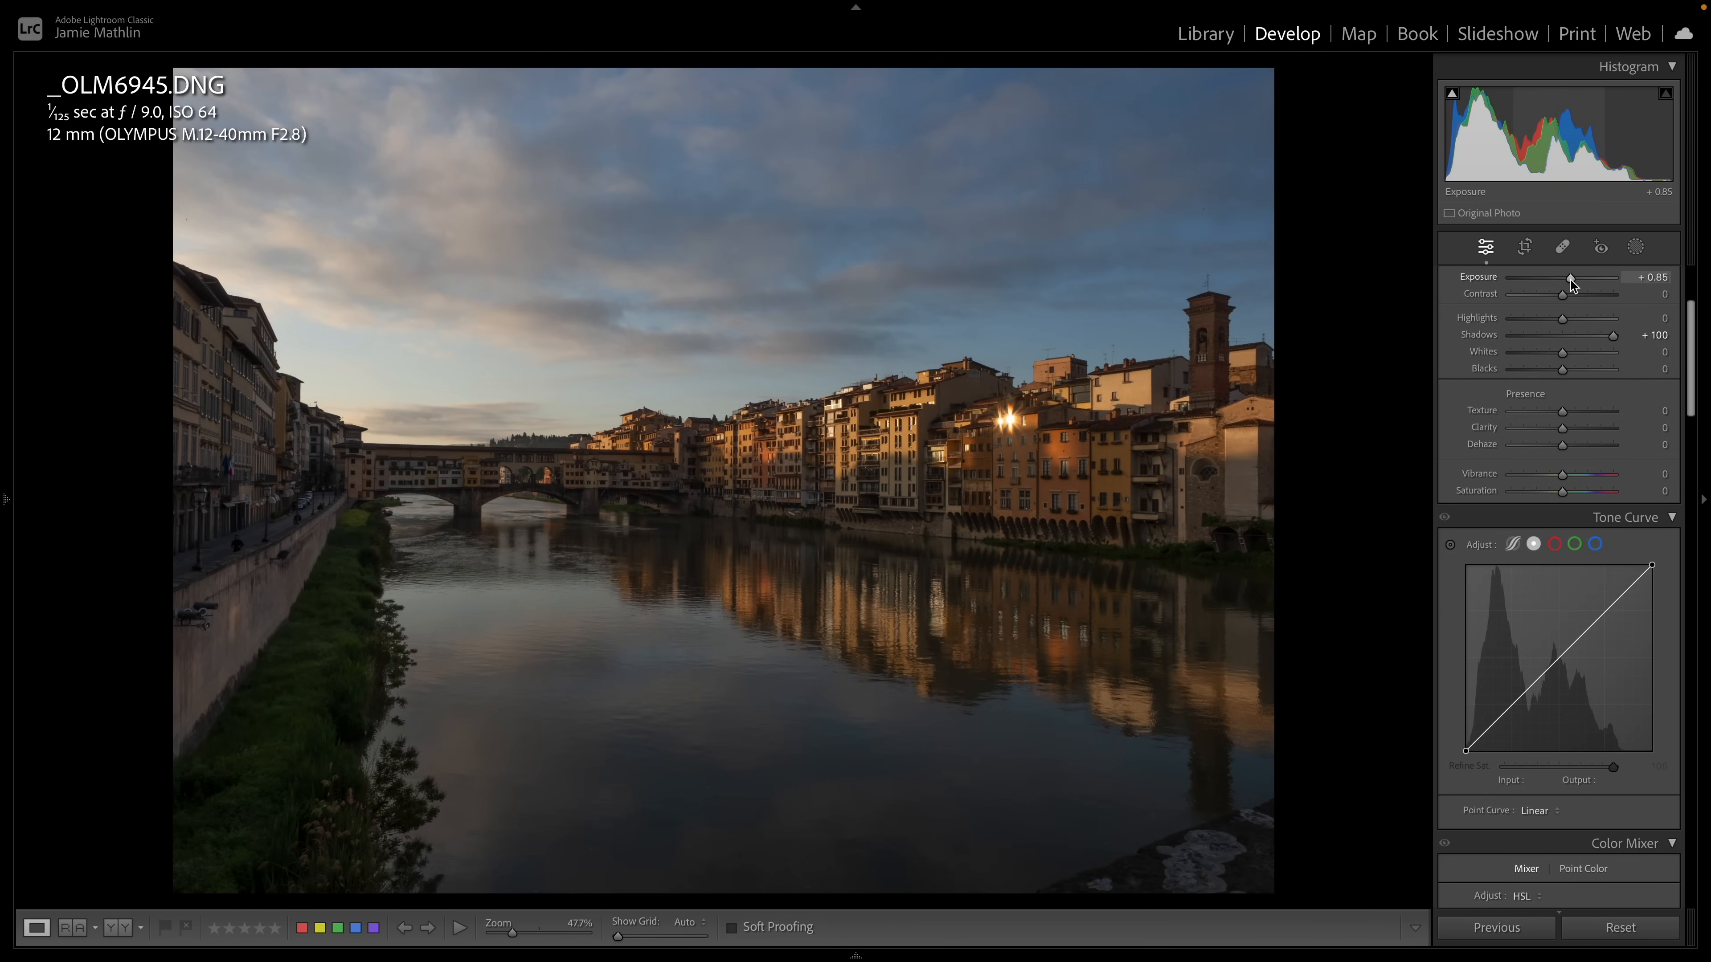
Examine the riverside street, dark buildings and bridge for noise at 200% and 300% magnification.
{"action": "left_click", "coordinate": [322, 506]}
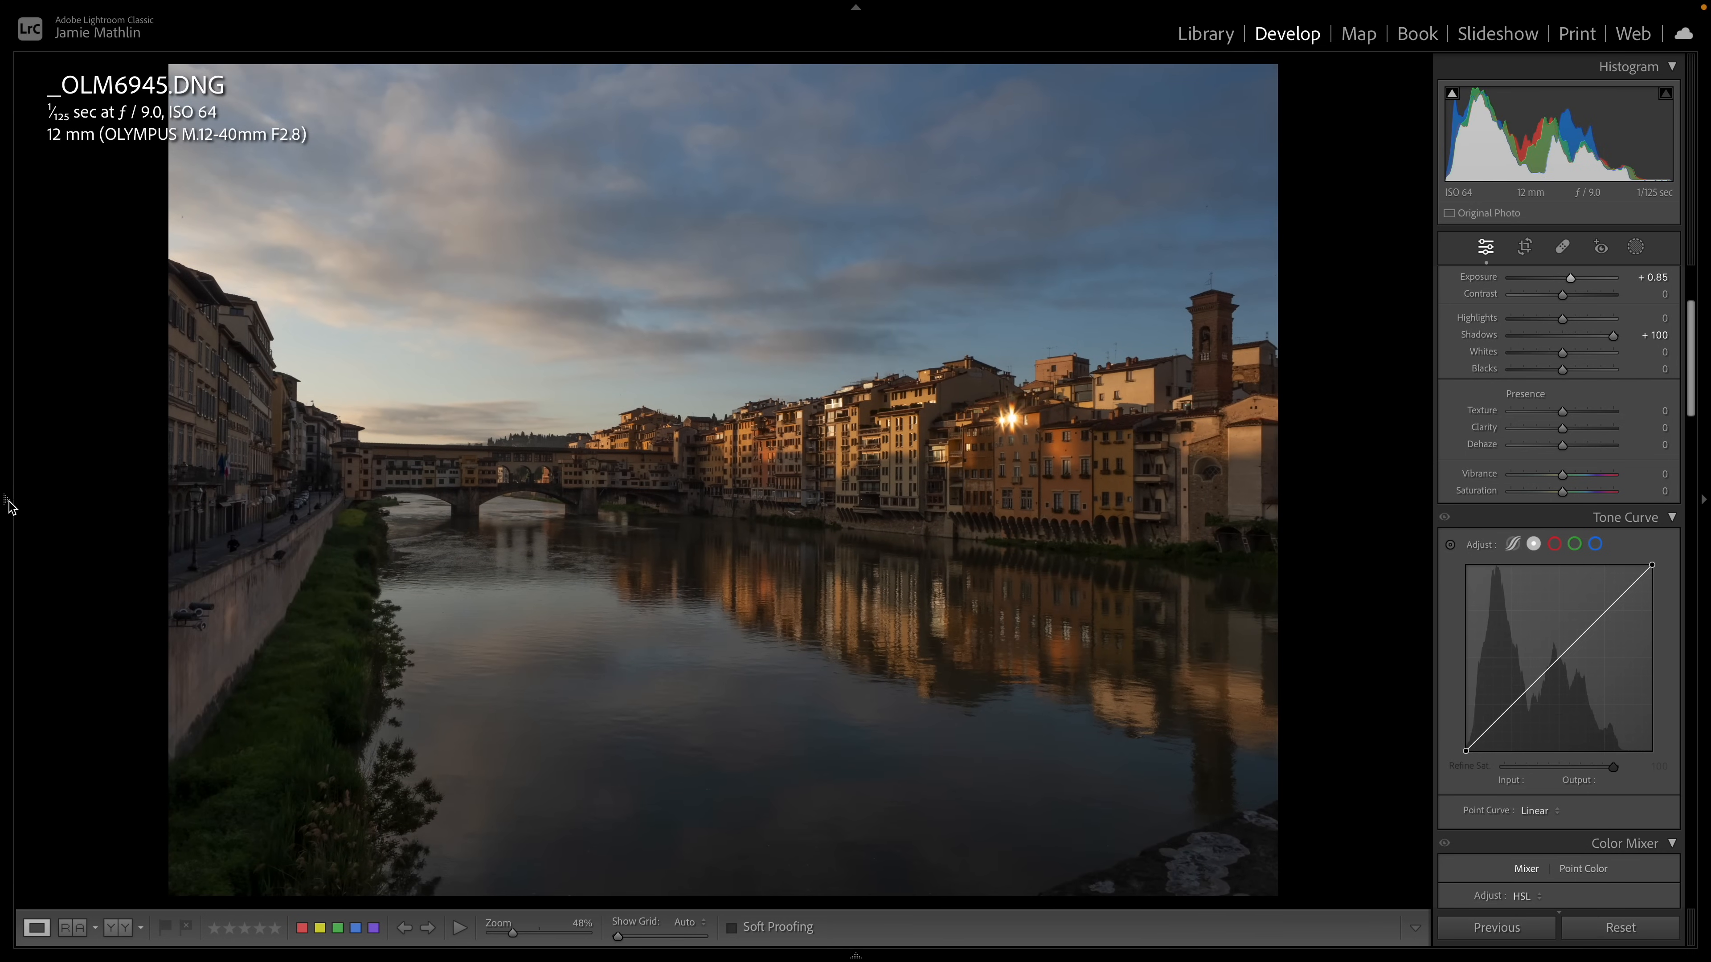
{"action": "mouse_move", "coordinate": [8, 505]}
{"action": "left_click", "coordinate": [252, 66]}
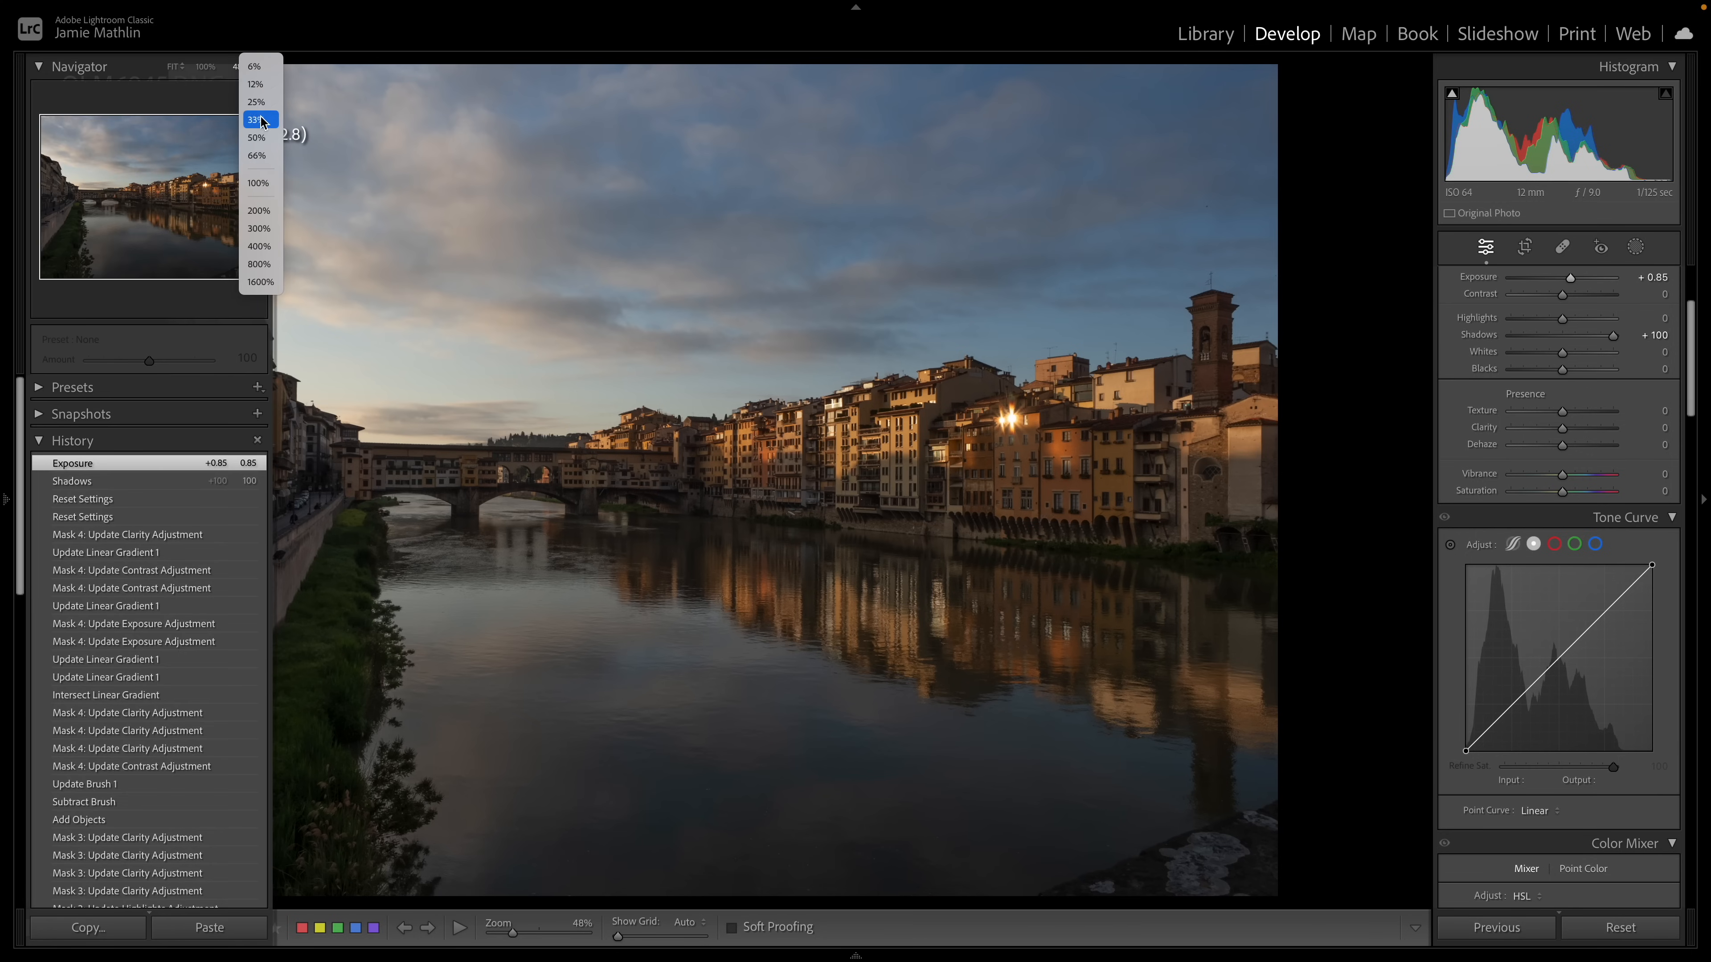
{"action": "left_click", "coordinate": [260, 211]}
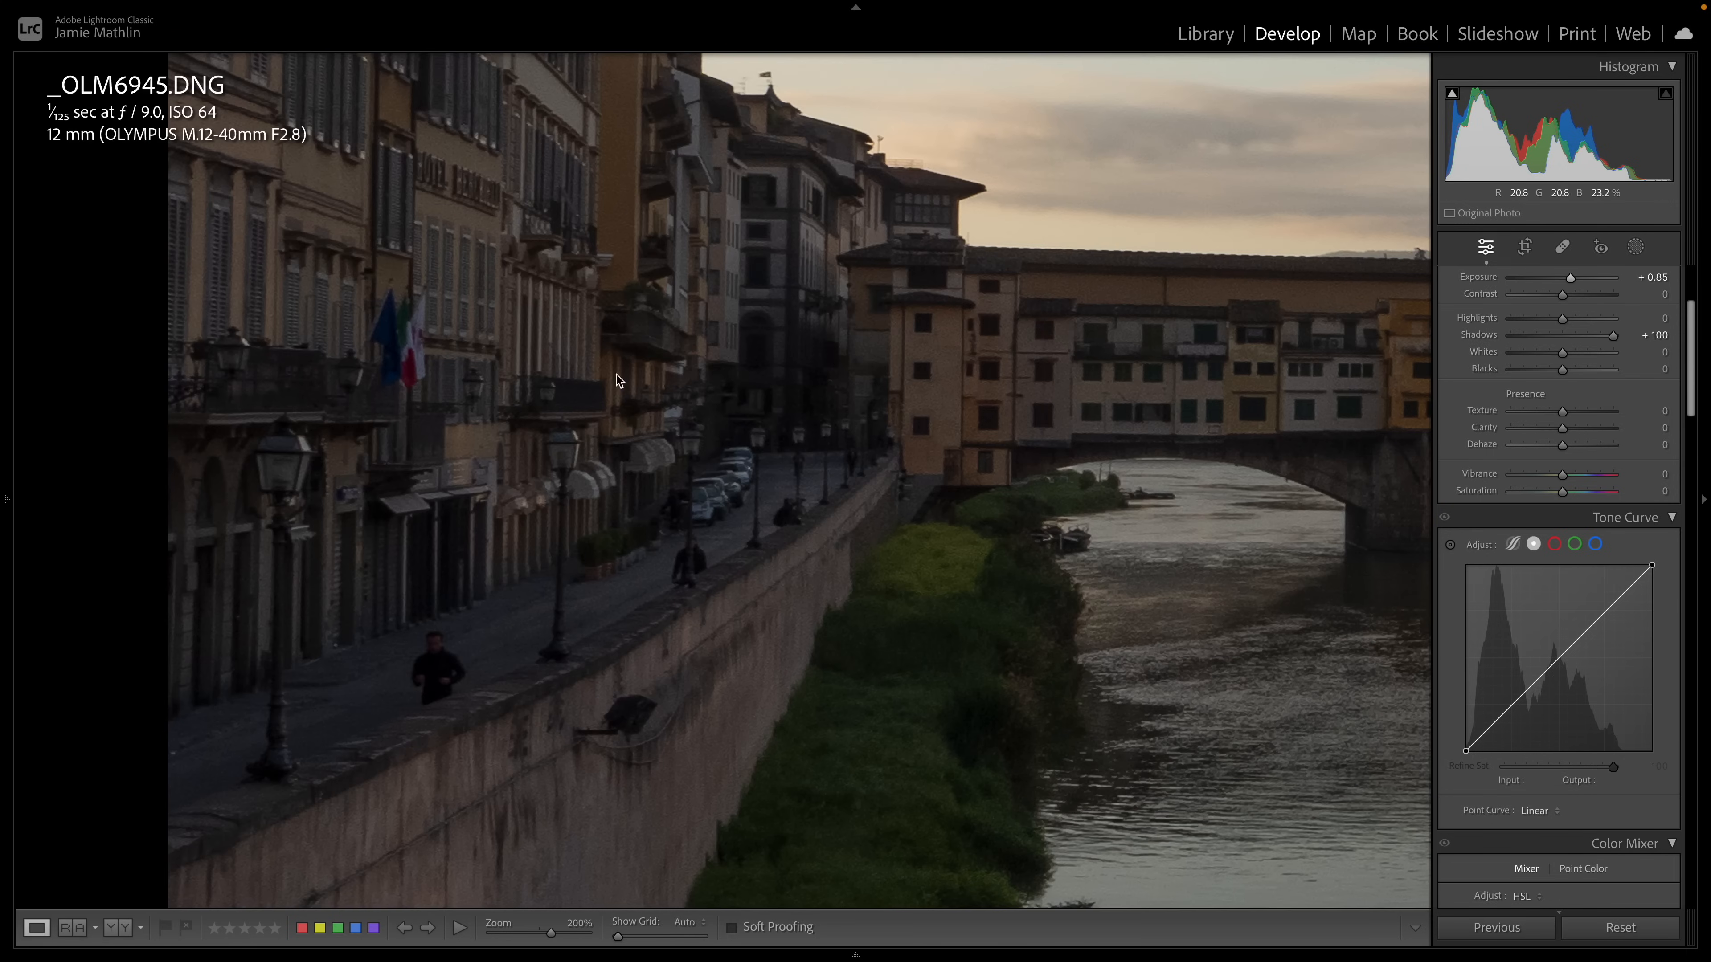
{"action": "left_click_drag", "start_coordinate": [954, 325], "coordinate": [633, 470]}
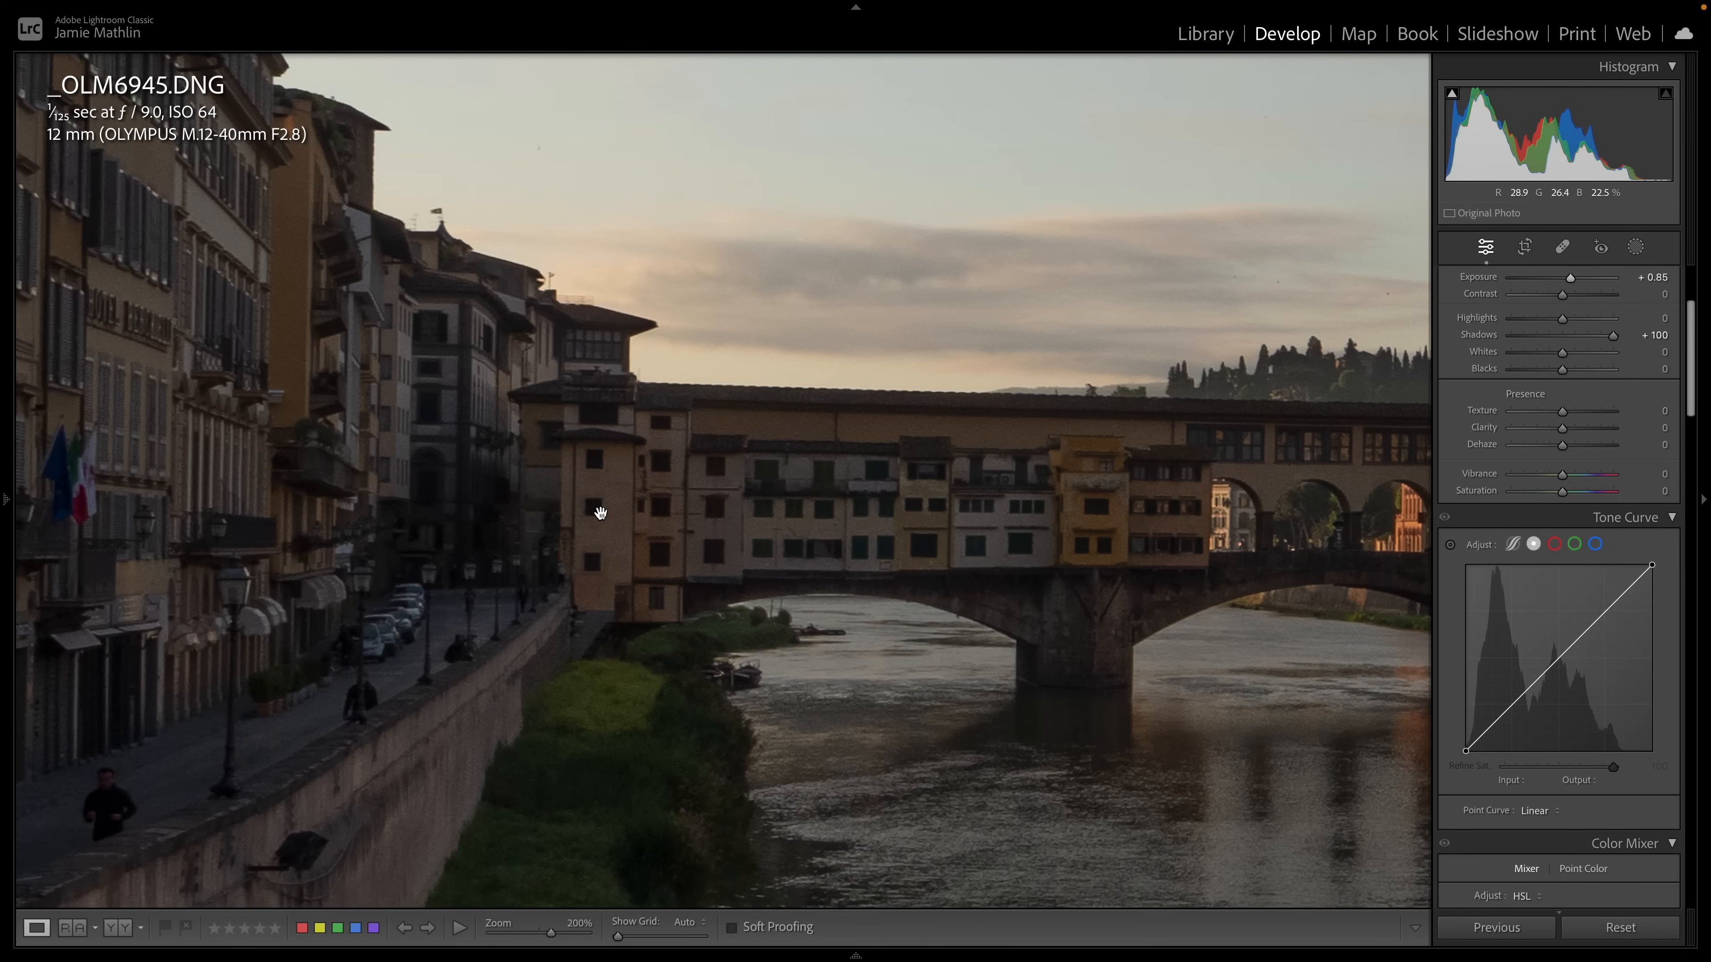
{"action": "mouse_move", "coordinate": [11, 491]}
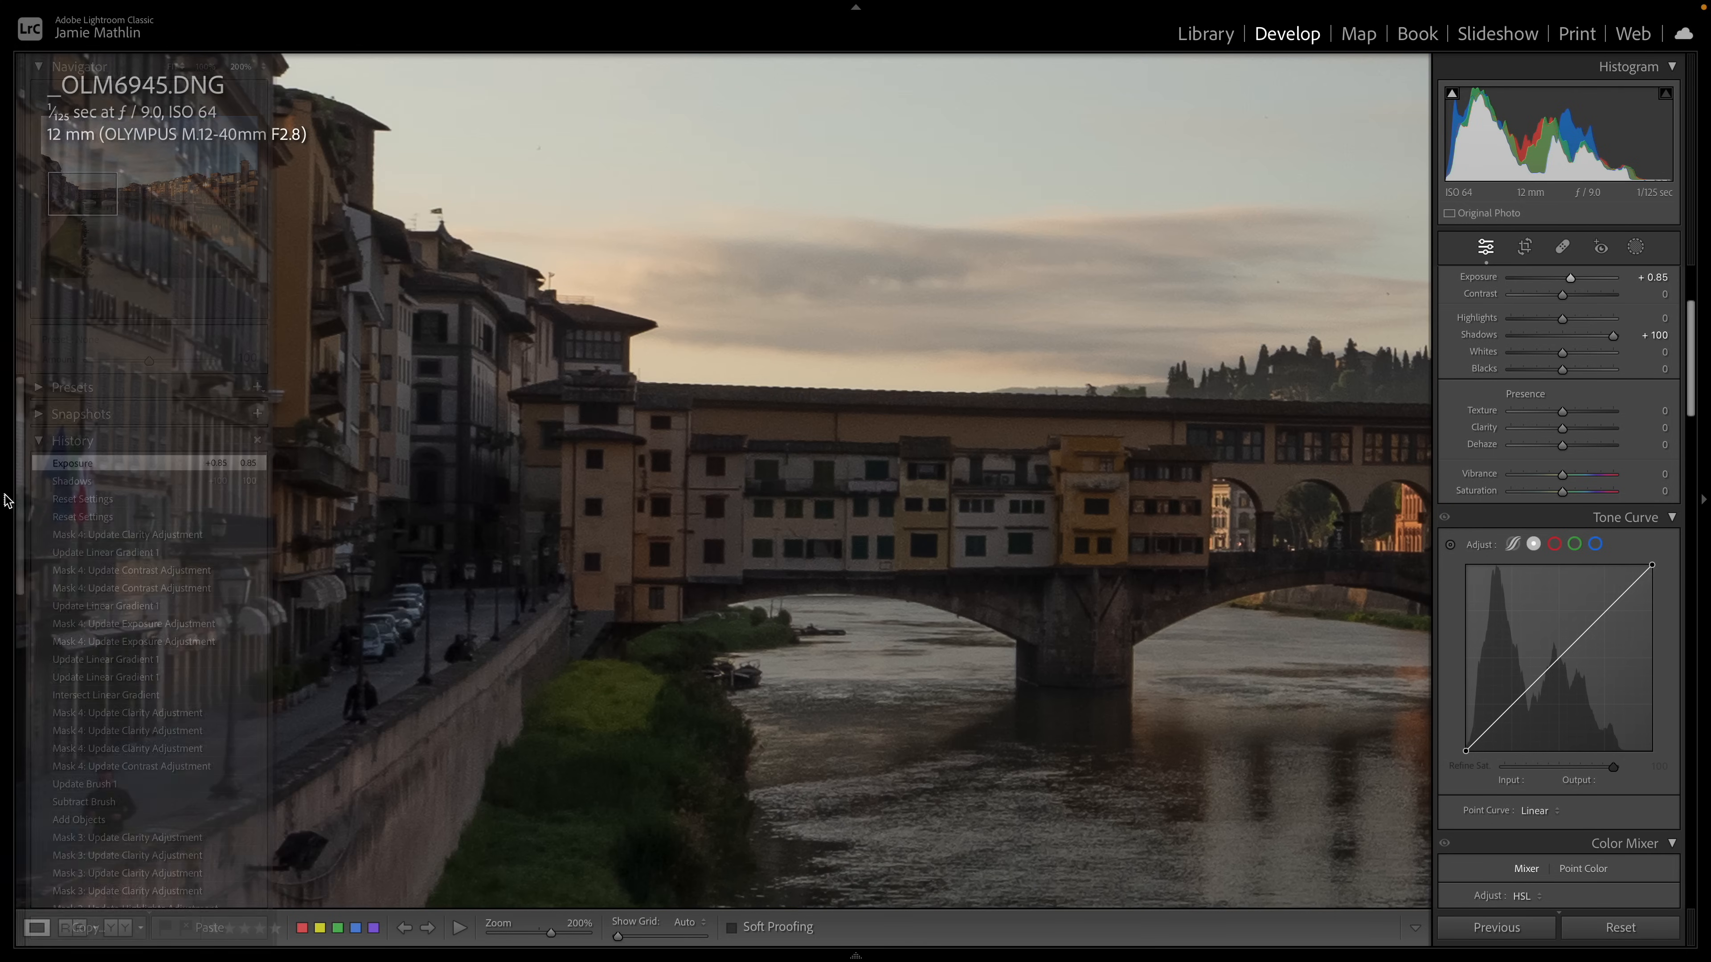
{"action": "left_click", "coordinate": [261, 66]}
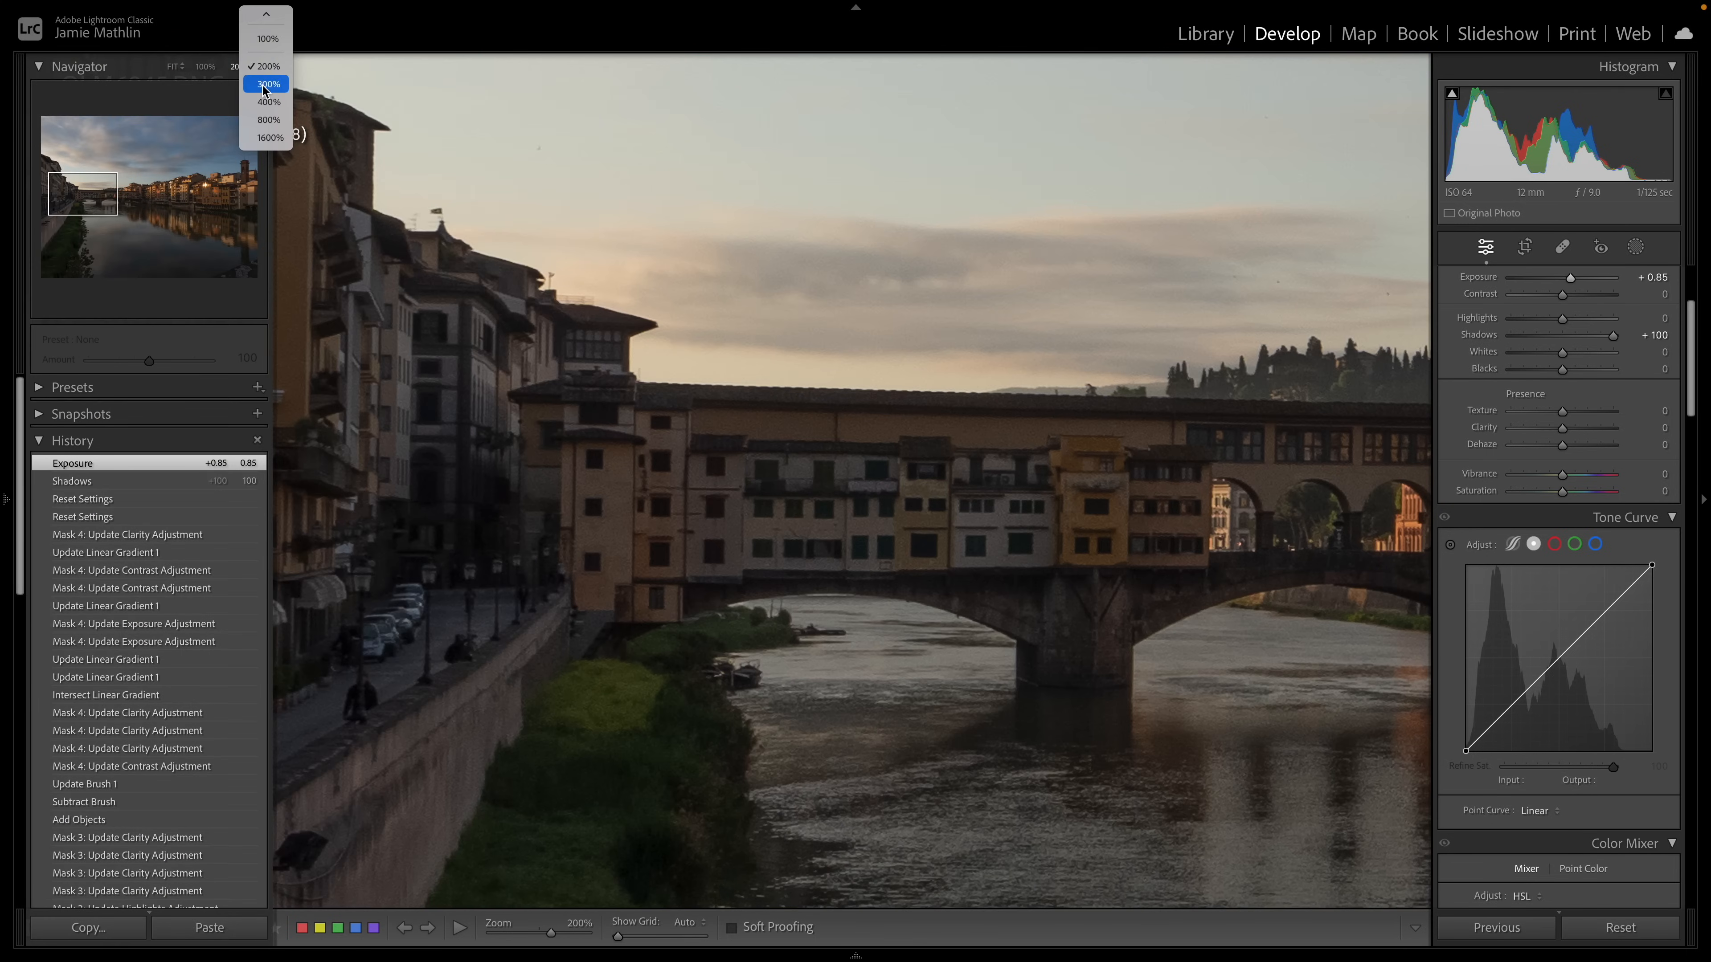
{"action": "left_click", "coordinate": [265, 85]}
{"action": "left_click_drag", "start_coordinate": [514, 511], "coordinate": [578, 497]}
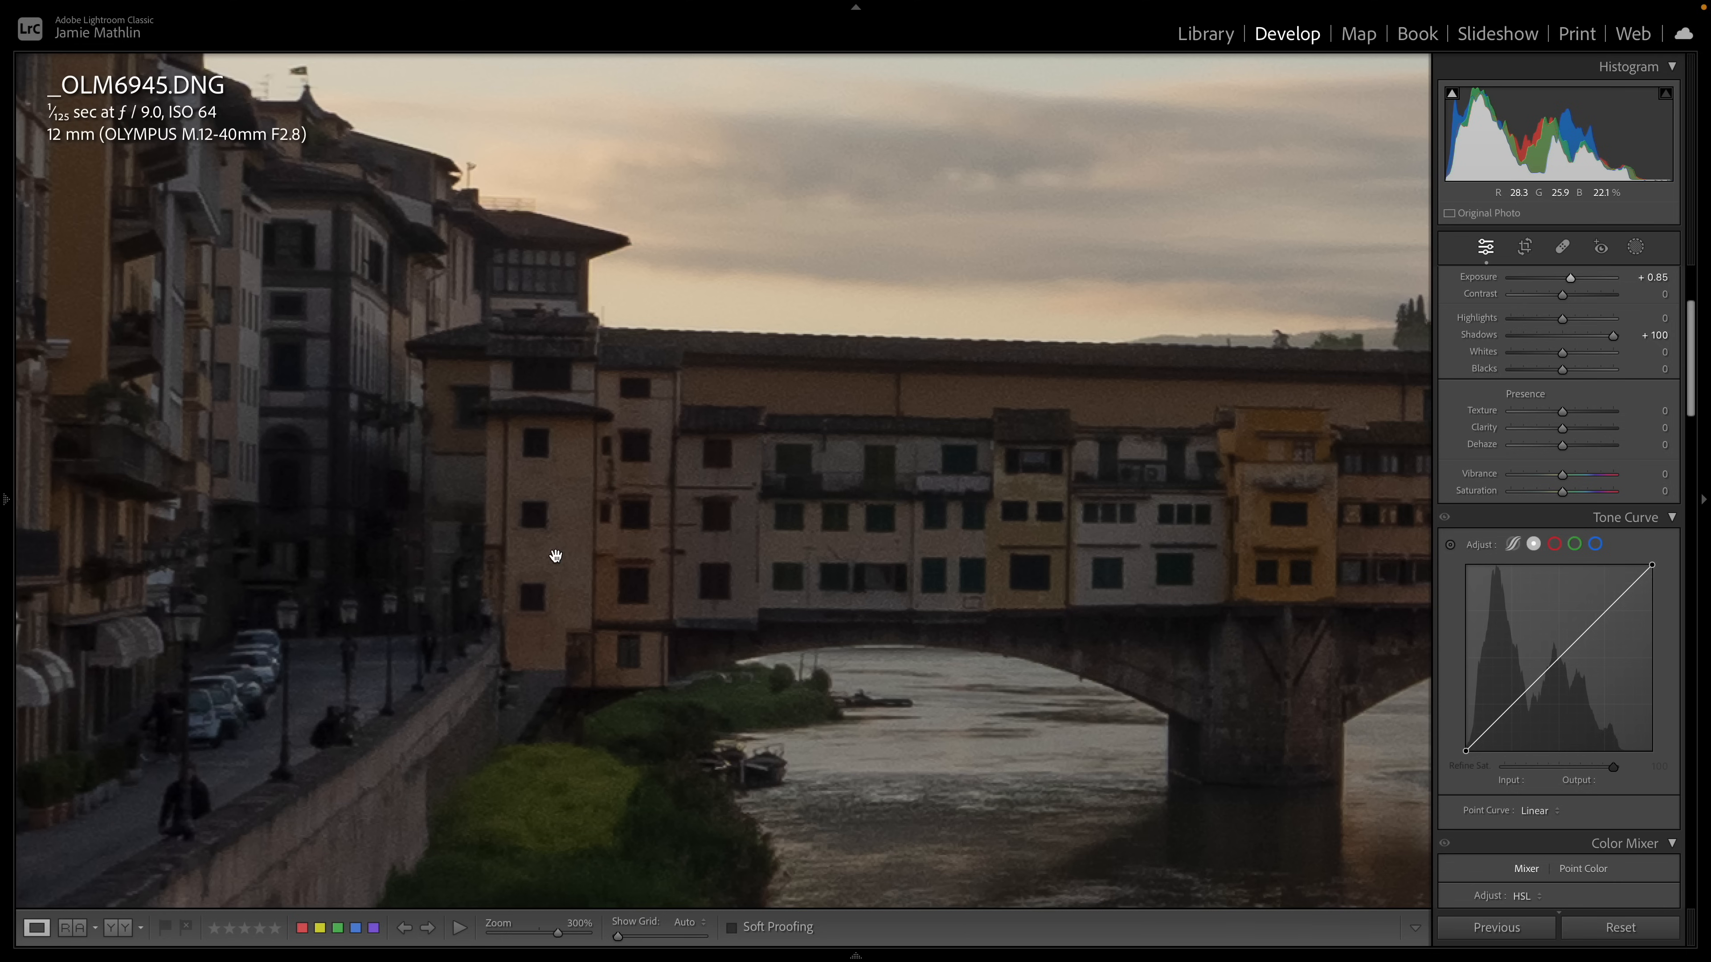
{"action": "left_click_drag", "start_coordinate": [1020, 489], "coordinate": [1154, 423]}
{"action": "left_click_drag", "start_coordinate": [1038, 423], "coordinate": [995, 442]}
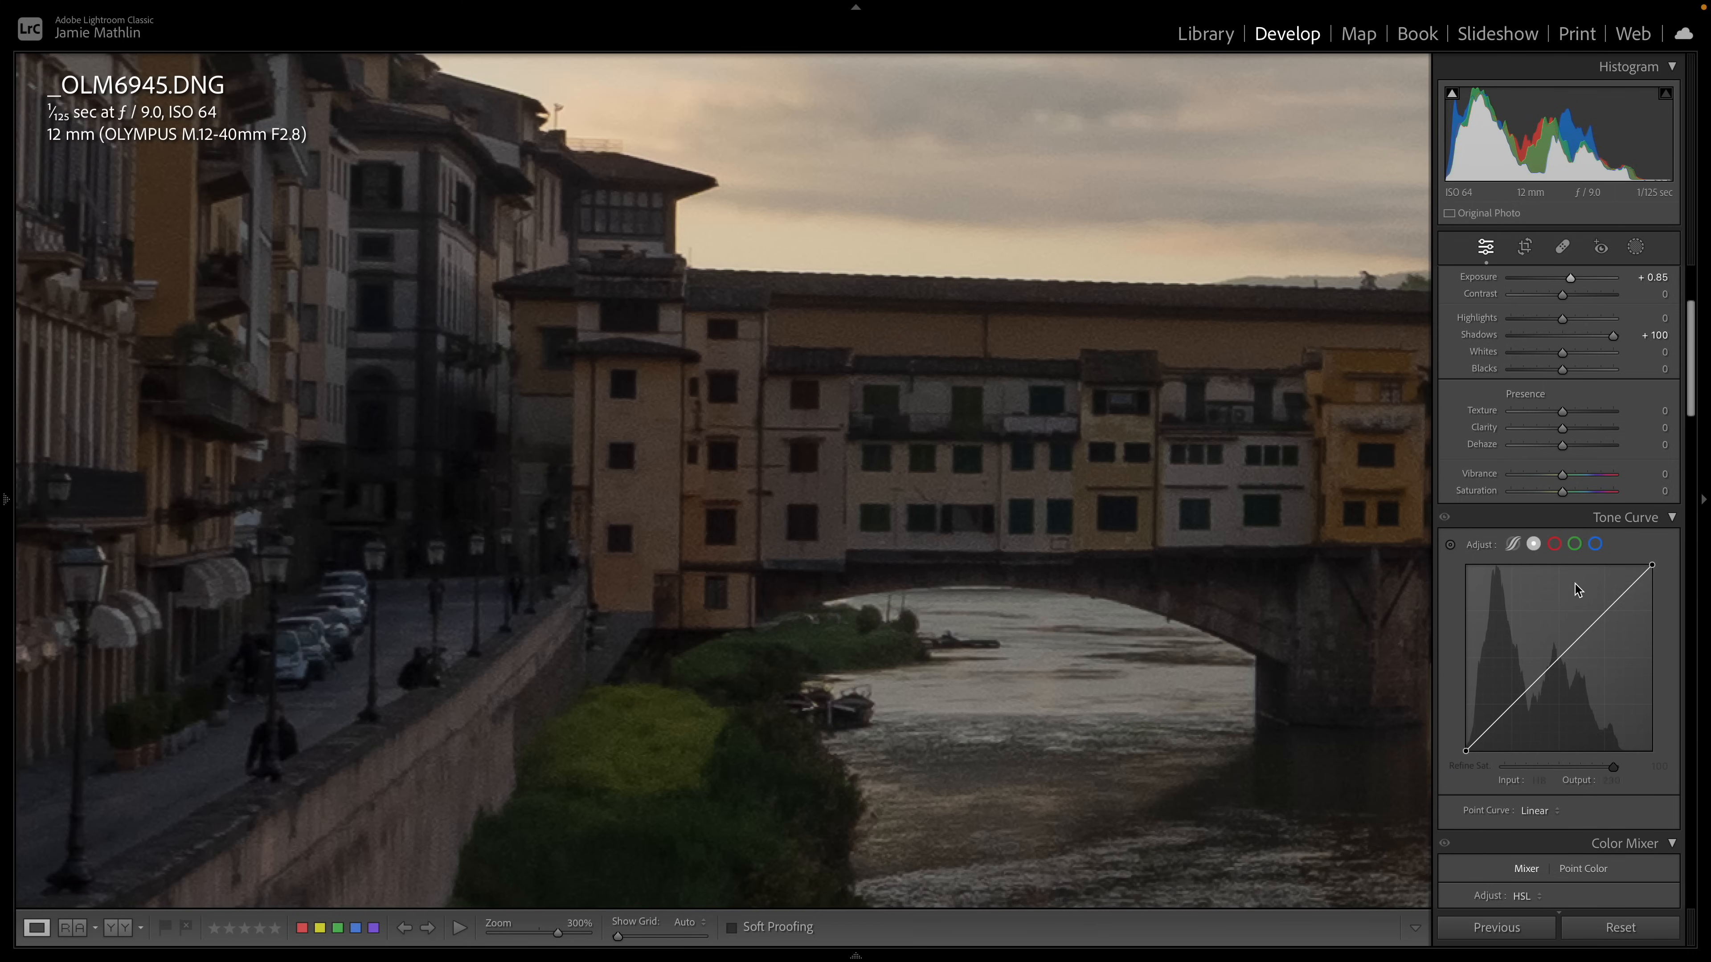
Apply AI Denoise to the photo with an amount of 50, producing an enhanced DNG.
{"action": "scroll", "coordinate": [1544, 542], "scroll_direction": "down", "scroll_amount": 15}
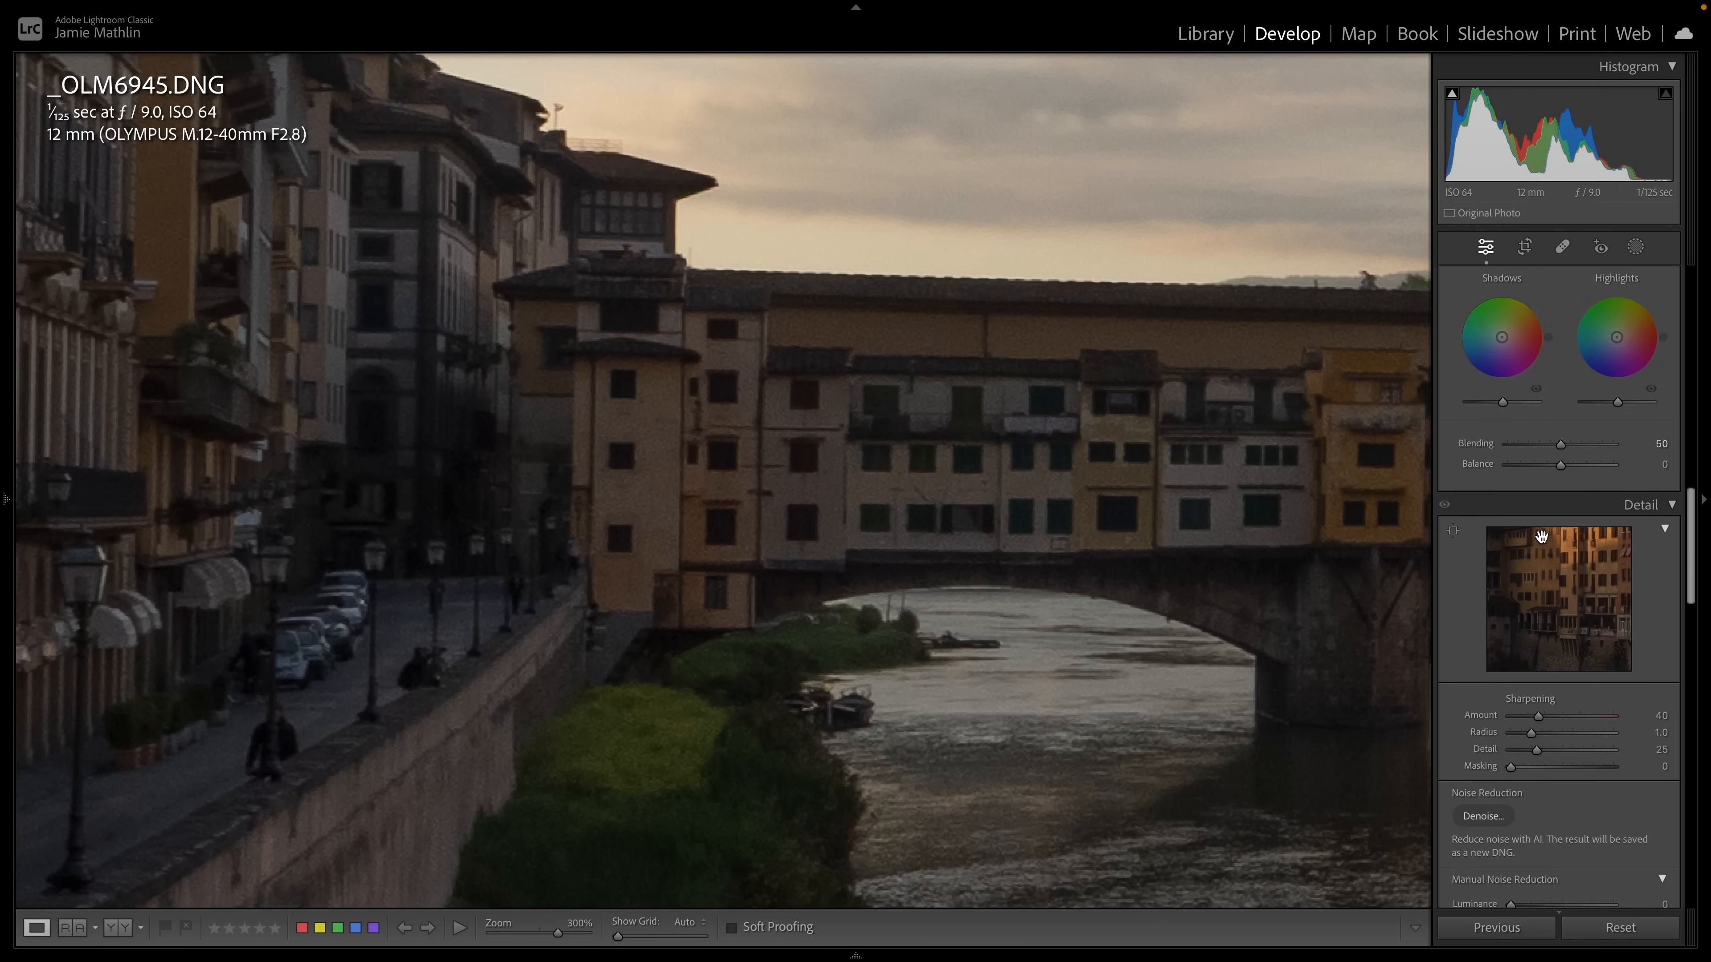
{"action": "left_click", "coordinate": [1488, 513]}
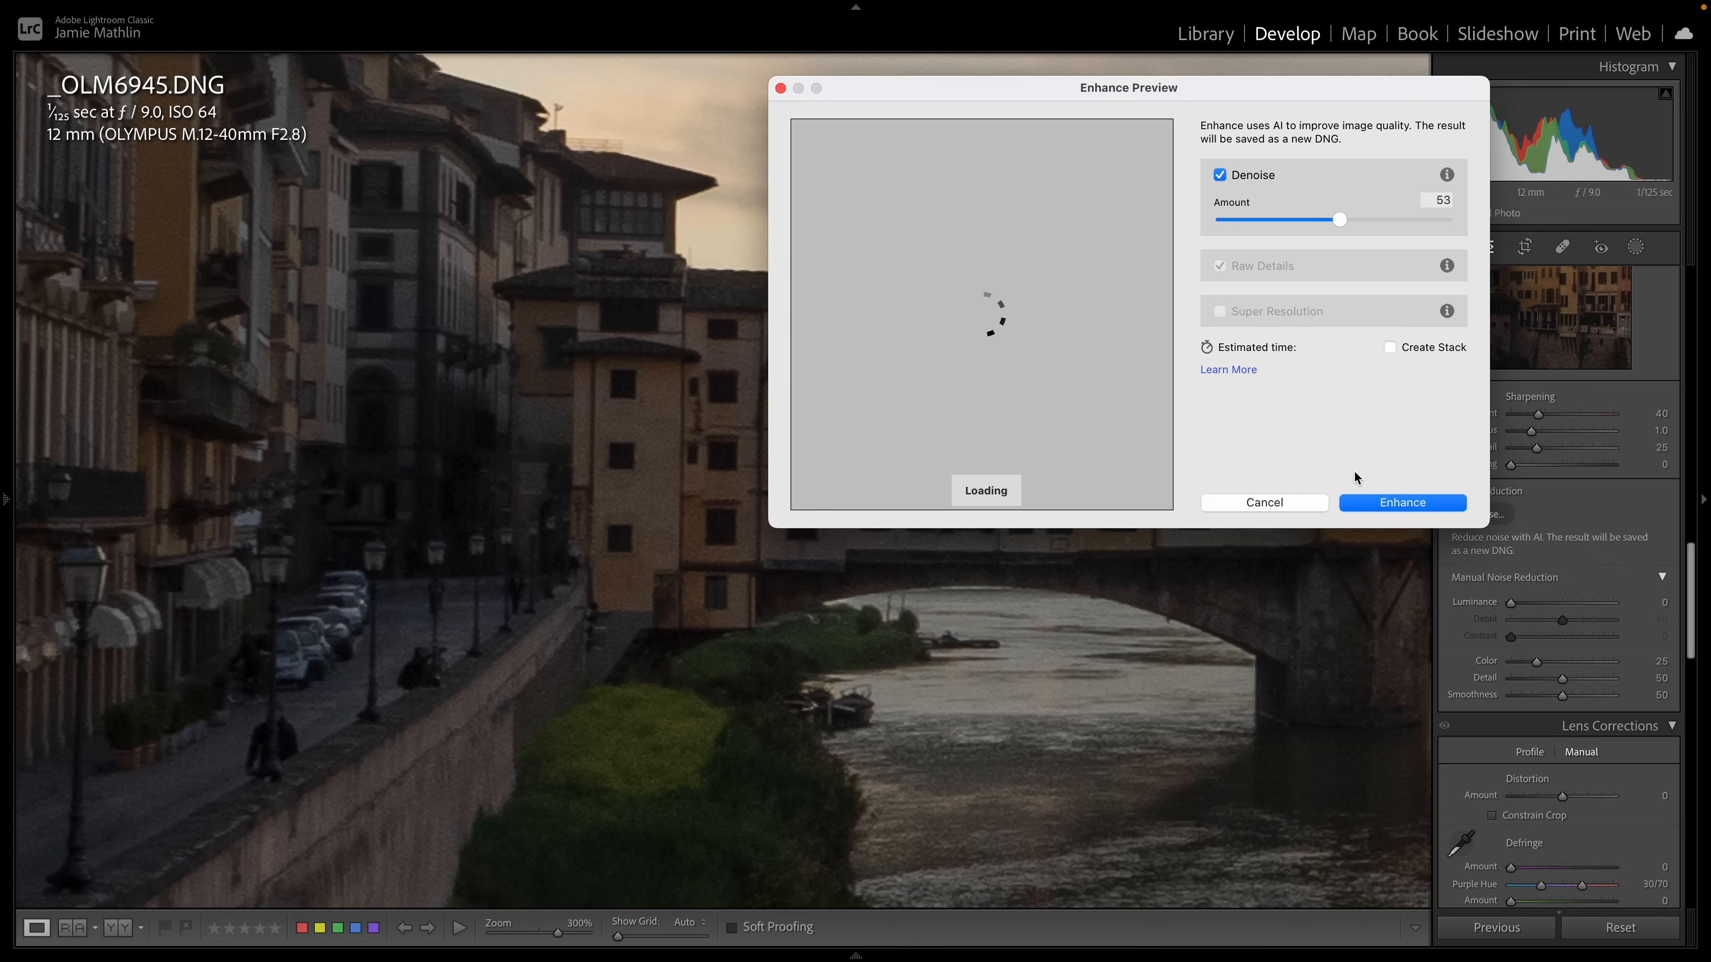
{"action": "left_click_drag", "start_coordinate": [1344, 215], "coordinate": [1333, 224]}
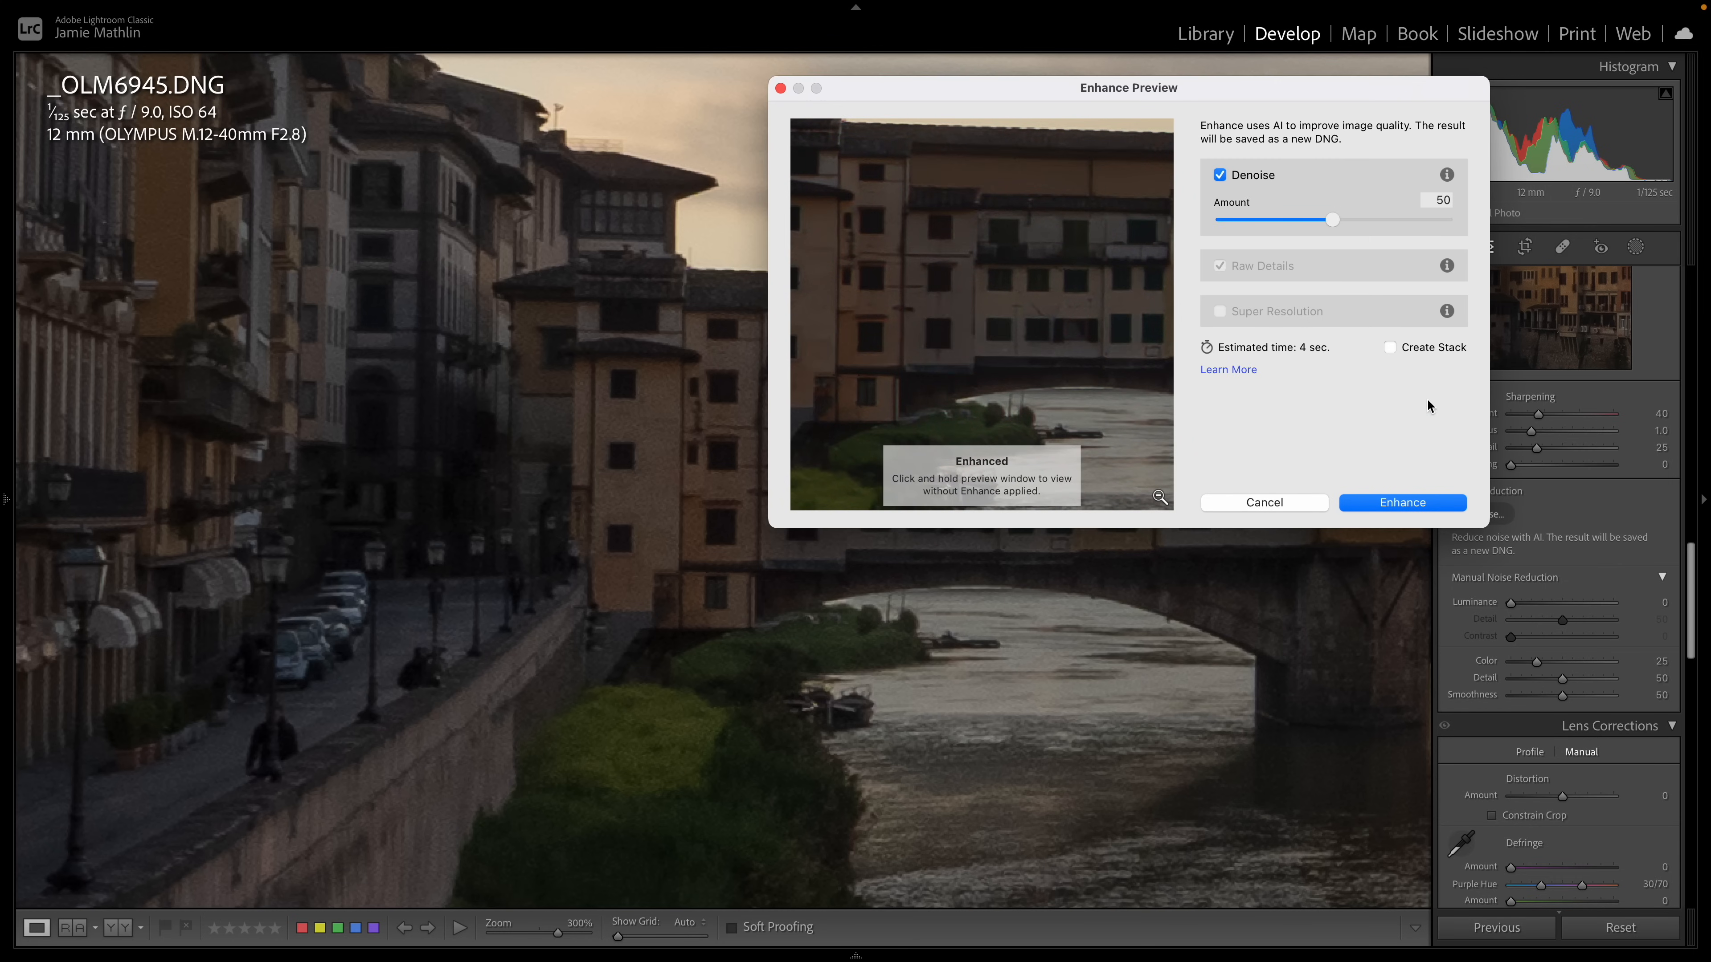
{"action": "left_click", "coordinate": [1398, 500]}
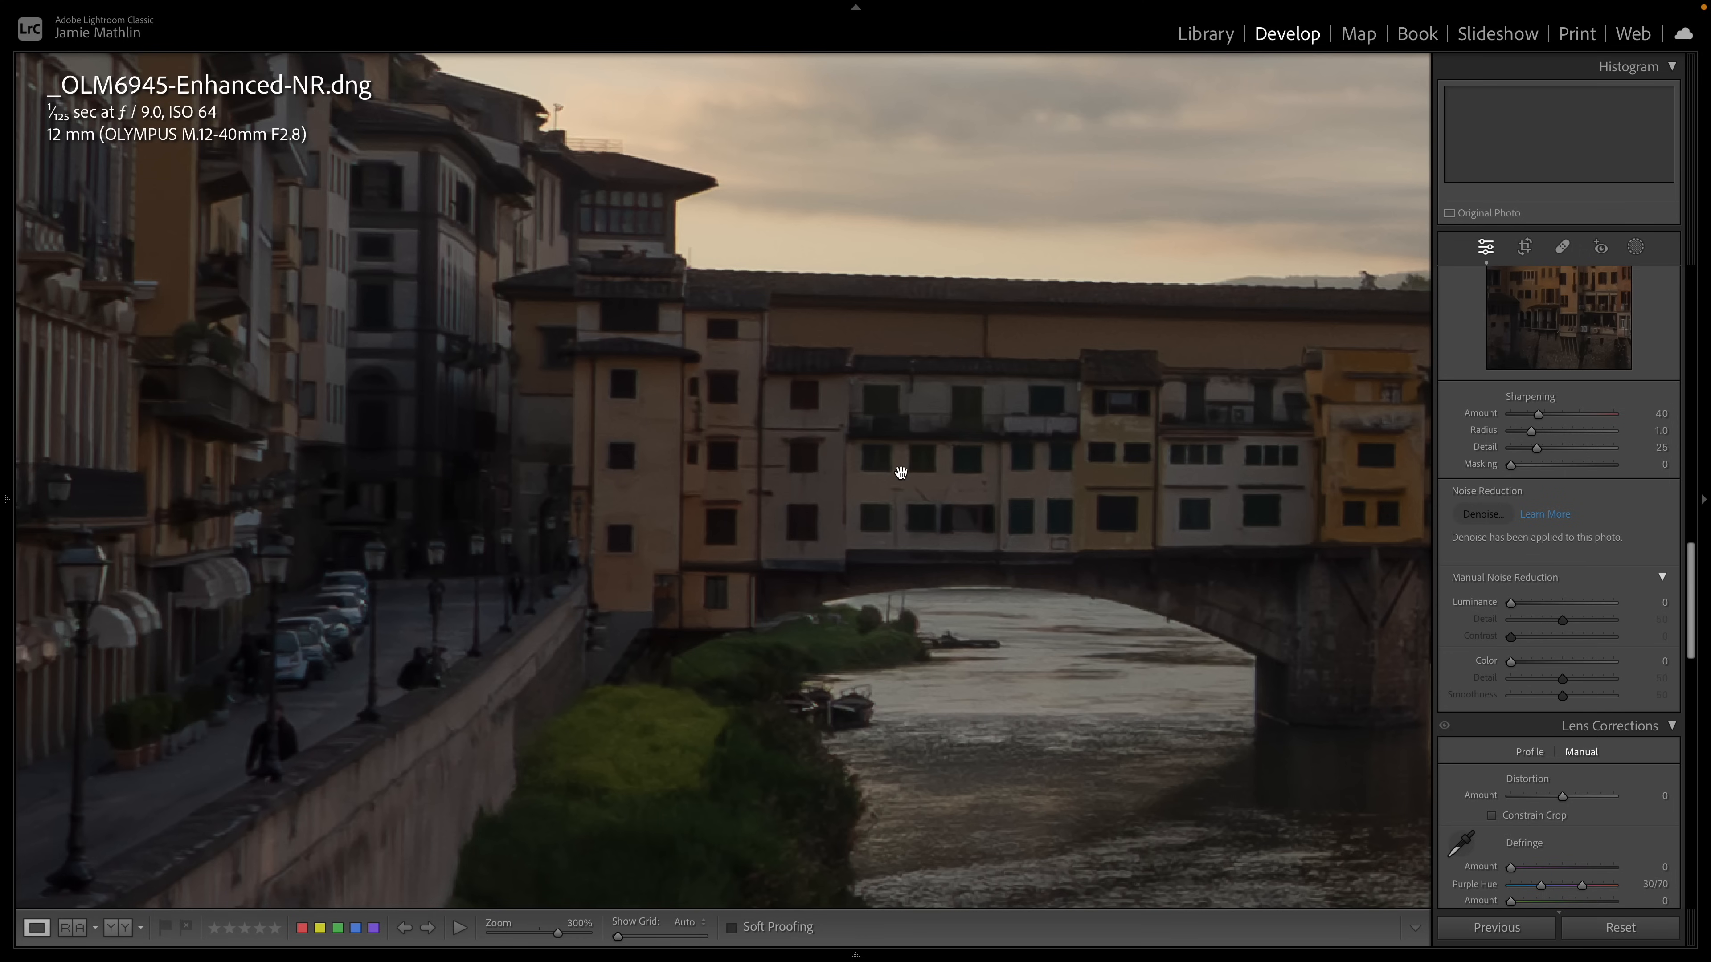
Examine the bridge and riverside buildings in the denoised photo at 300%, and check the sharpening settings.
{"action": "left_click_drag", "start_coordinate": [921, 468], "coordinate": [531, 463]}
{"action": "left_click_drag", "start_coordinate": [1033, 444], "coordinate": [459, 446]}
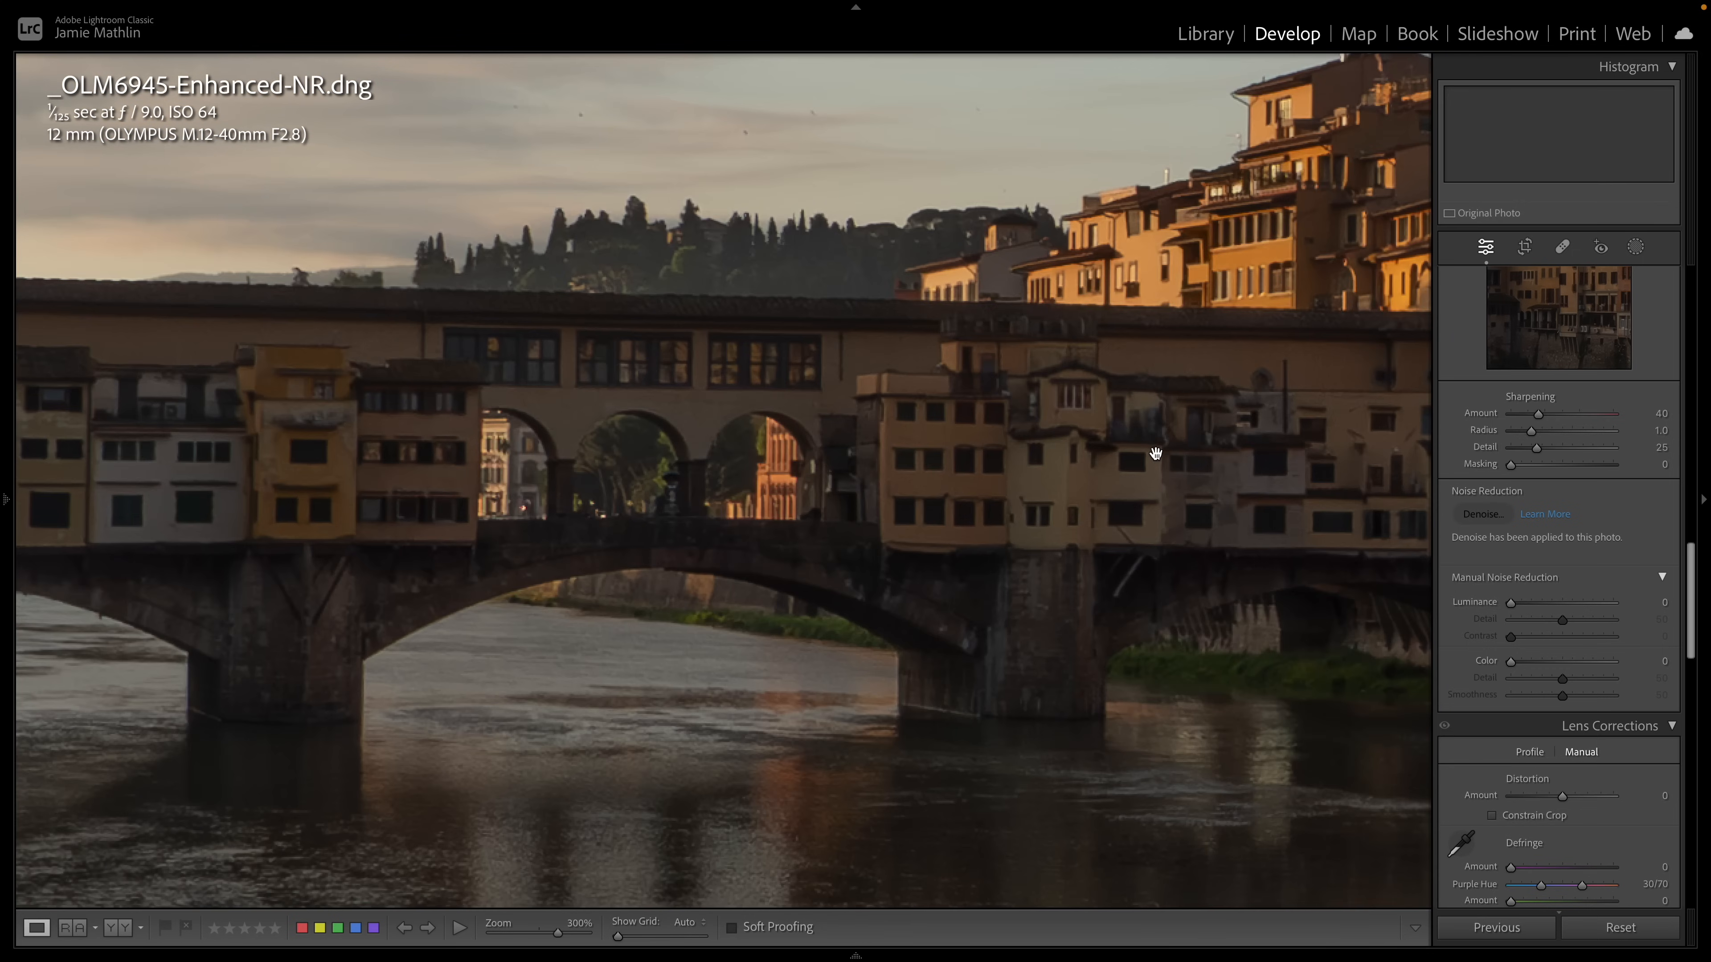
{"action": "left_click_drag", "start_coordinate": [1154, 455], "coordinate": [618, 459]}
{"action": "left_click", "coordinate": [623, 457]}
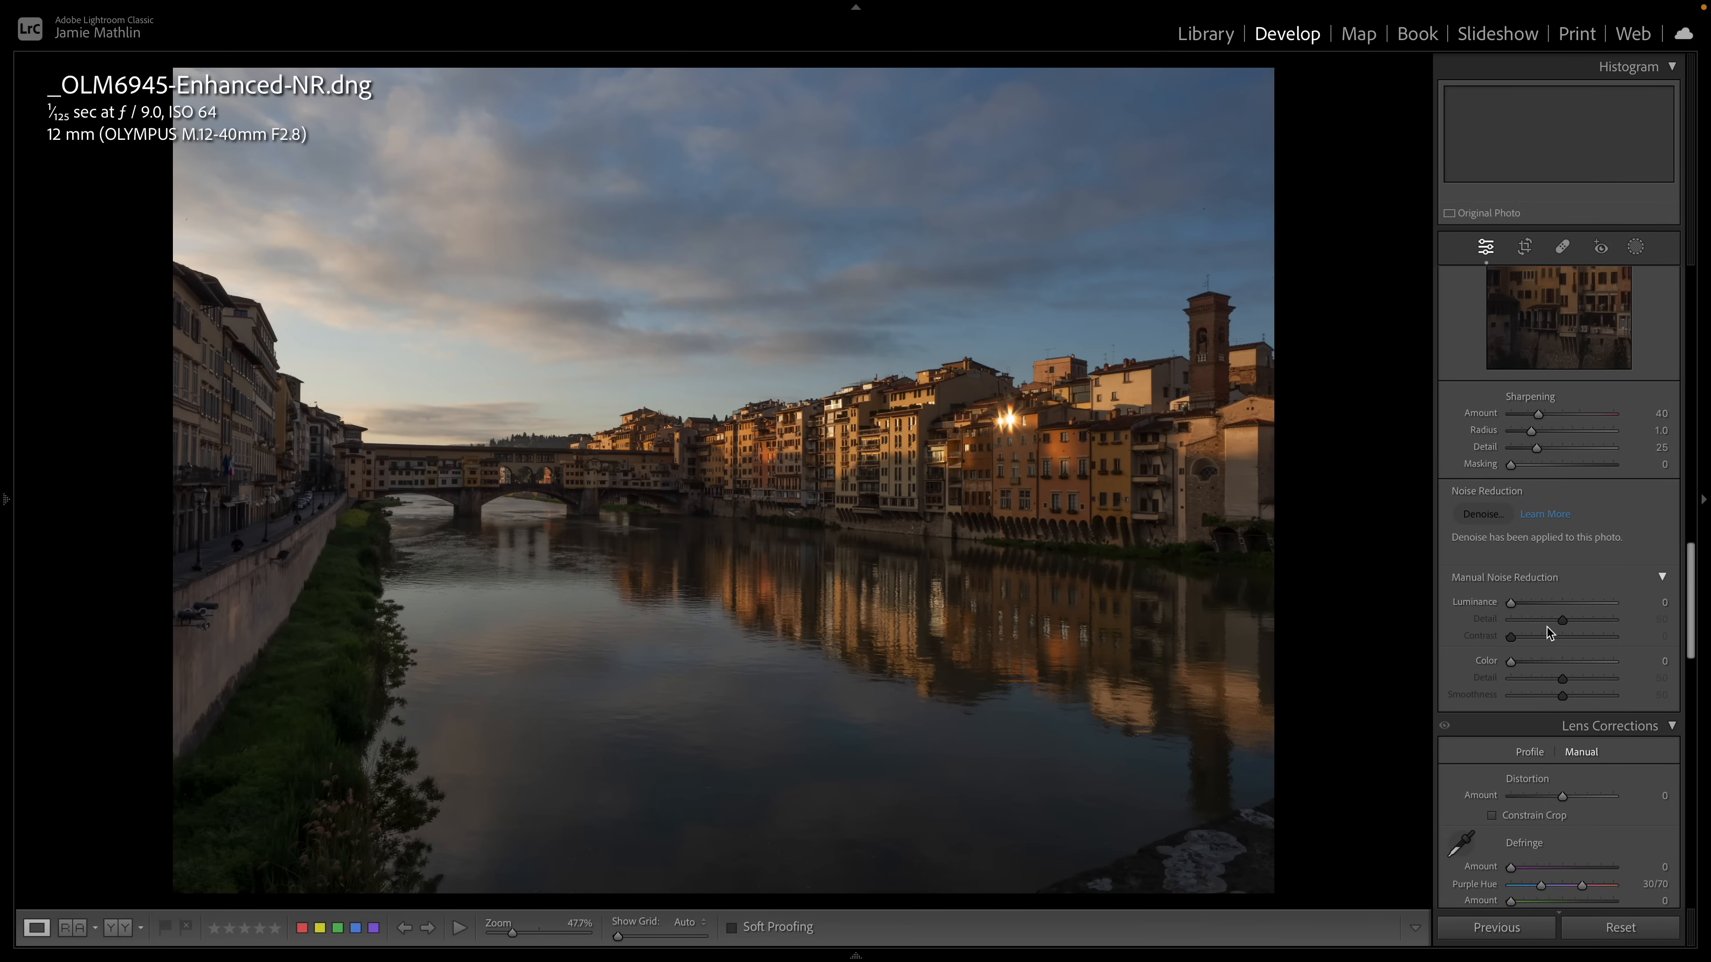
{"action": "scroll", "coordinate": [1546, 633], "scroll_direction": "up", "scroll_amount": 4}
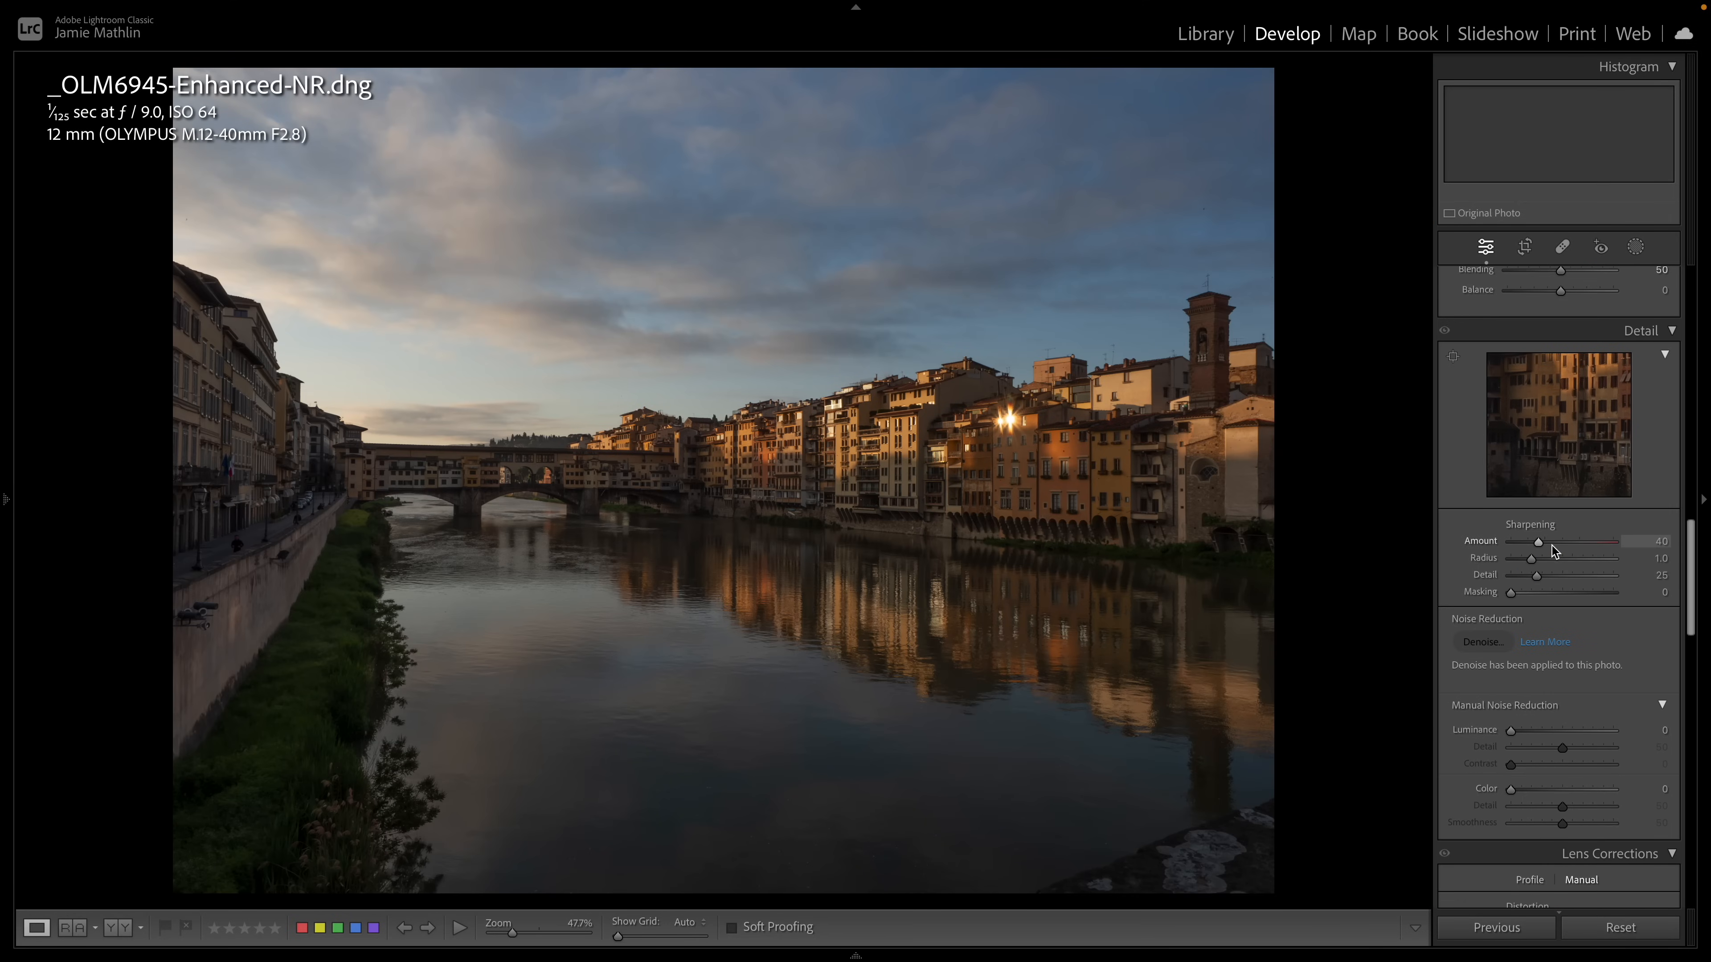
{"action": "left_click", "coordinate": [1552, 543]}
{"action": "left_click", "coordinate": [1551, 543]}
Create a mask that selects the sky and increase its contrast.
{"action": "left_click", "coordinate": [1636, 247]}
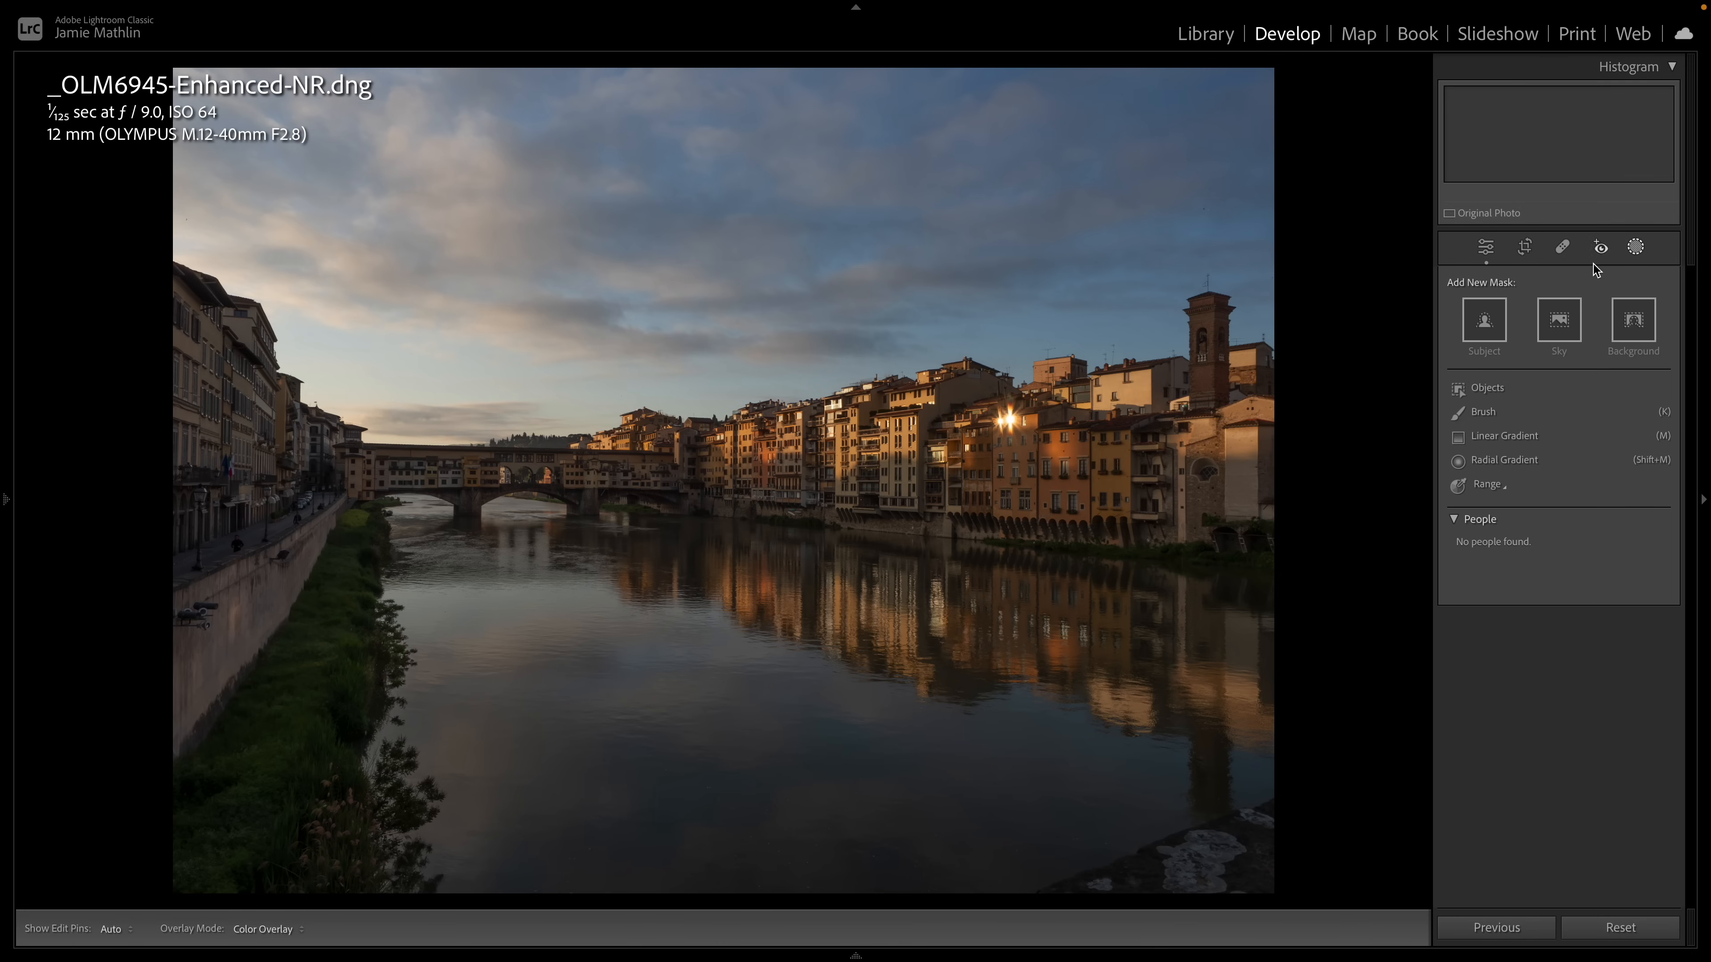
{"action": "left_click", "coordinate": [1560, 321]}
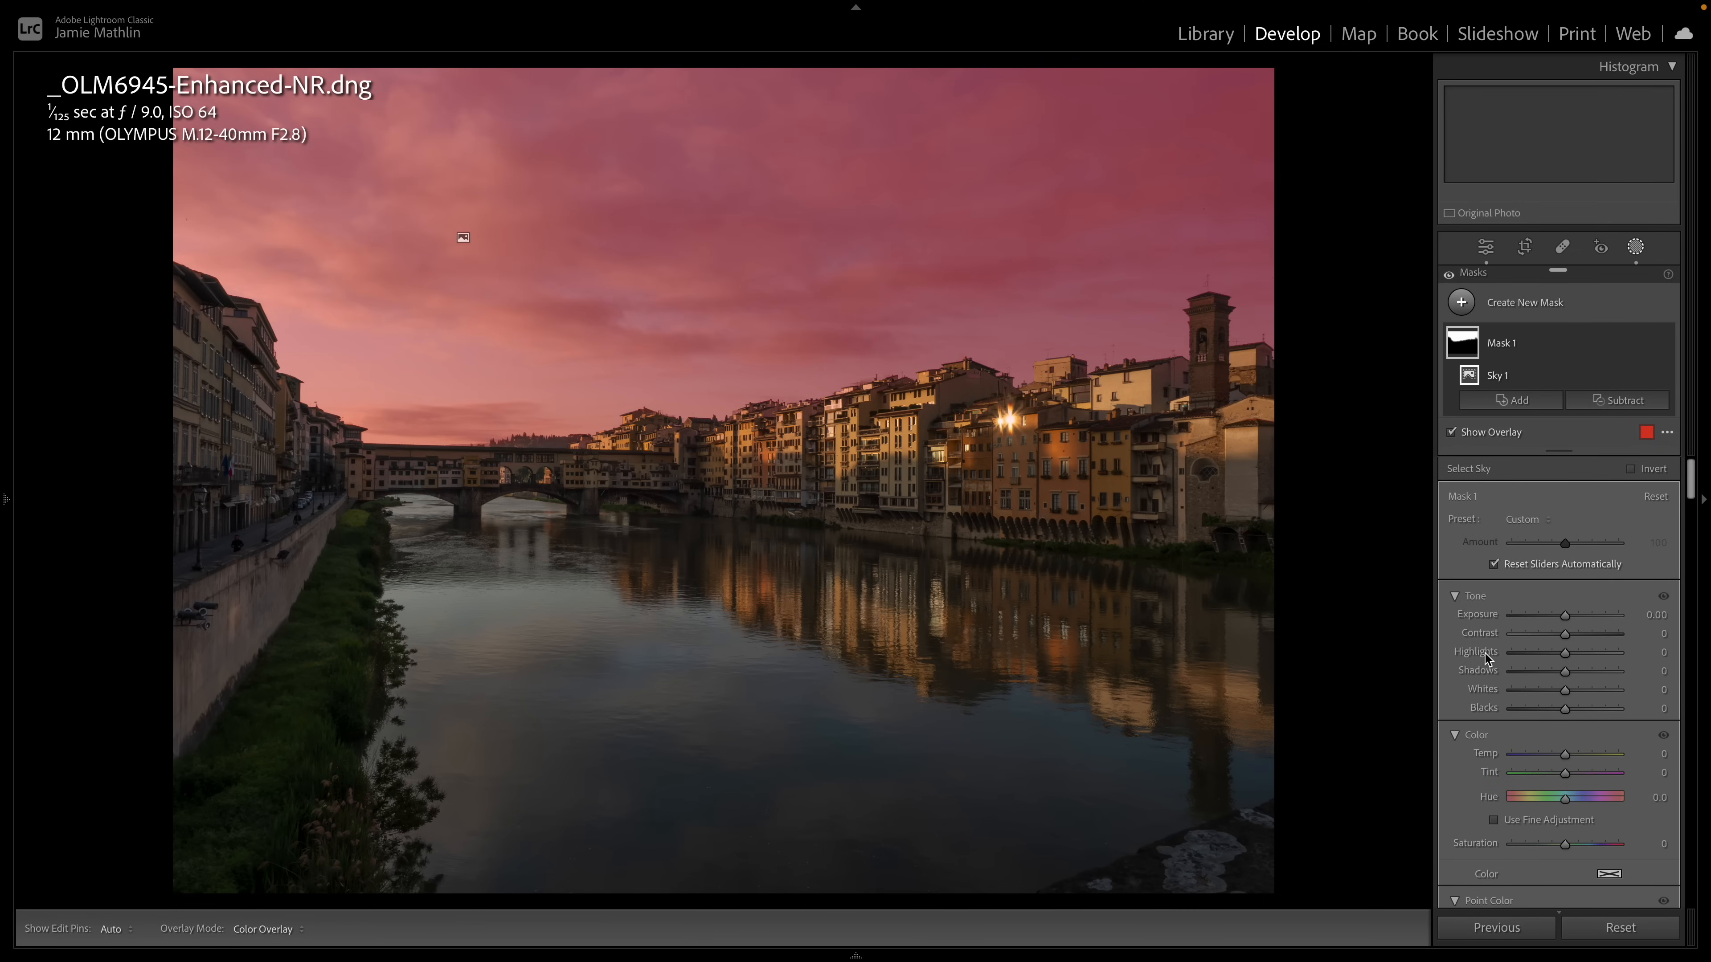
{"action": "left_click", "coordinate": [1586, 635]}
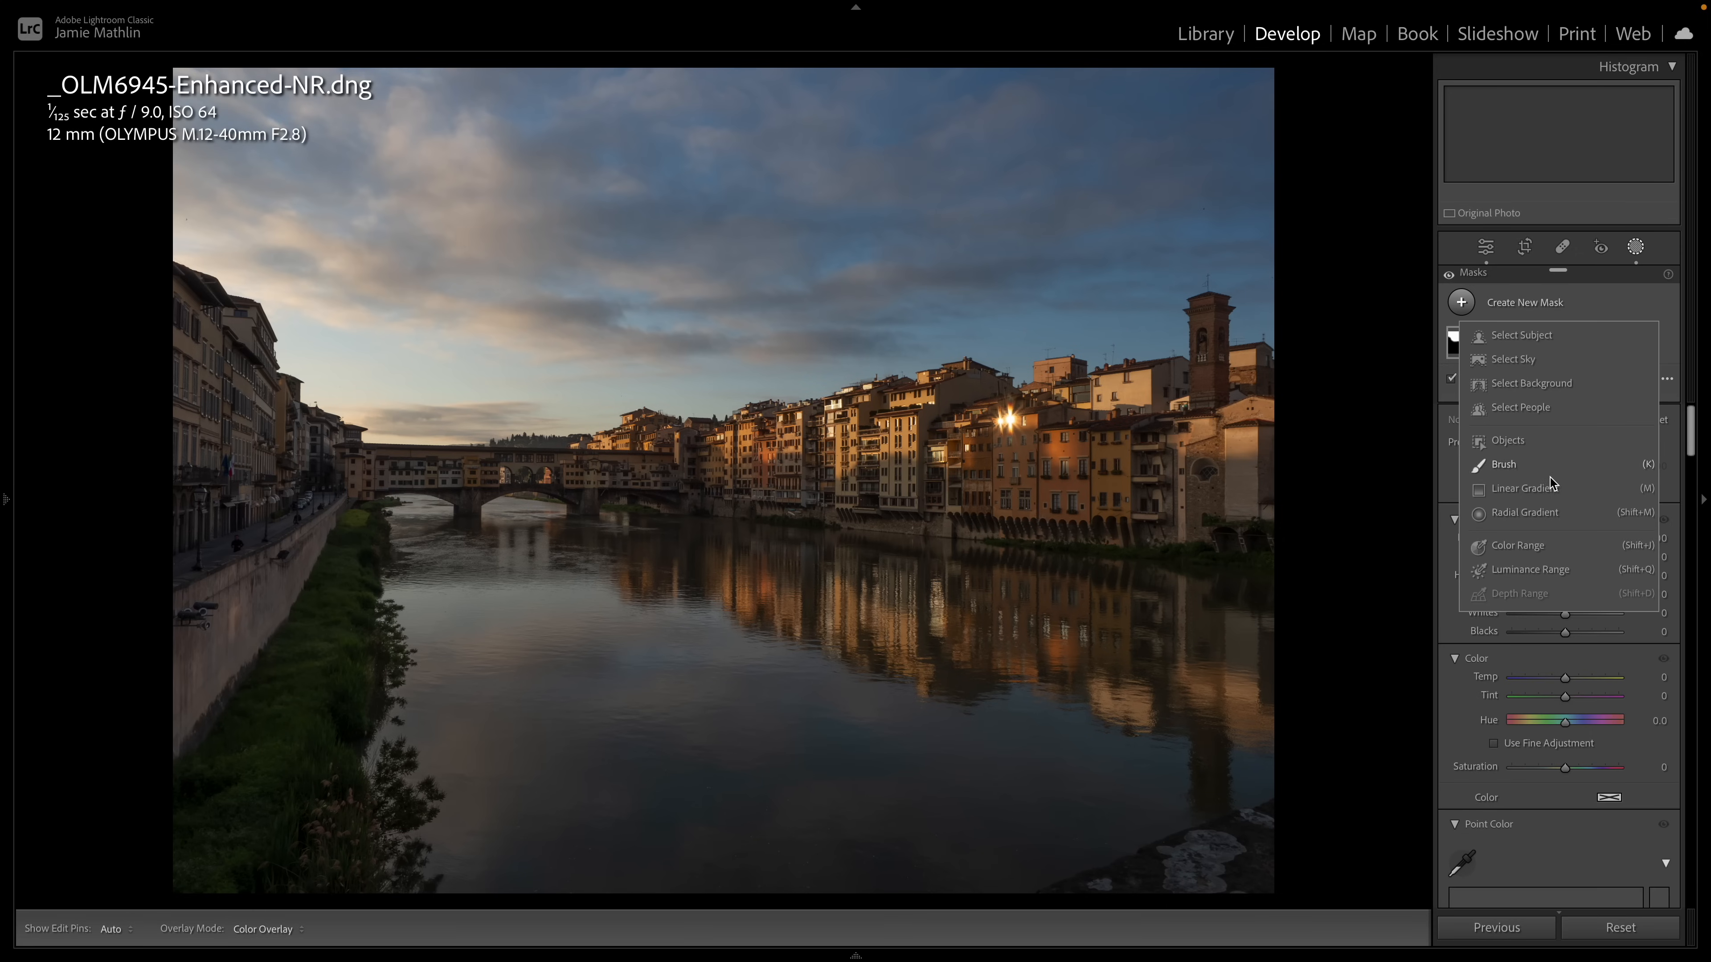
Add a radial gradient mask as a wide, flat ellipse centred on the bridge's far end, spanning the whole bridge and the adjacent buildings.
{"action": "left_click", "coordinate": [1524, 513]}
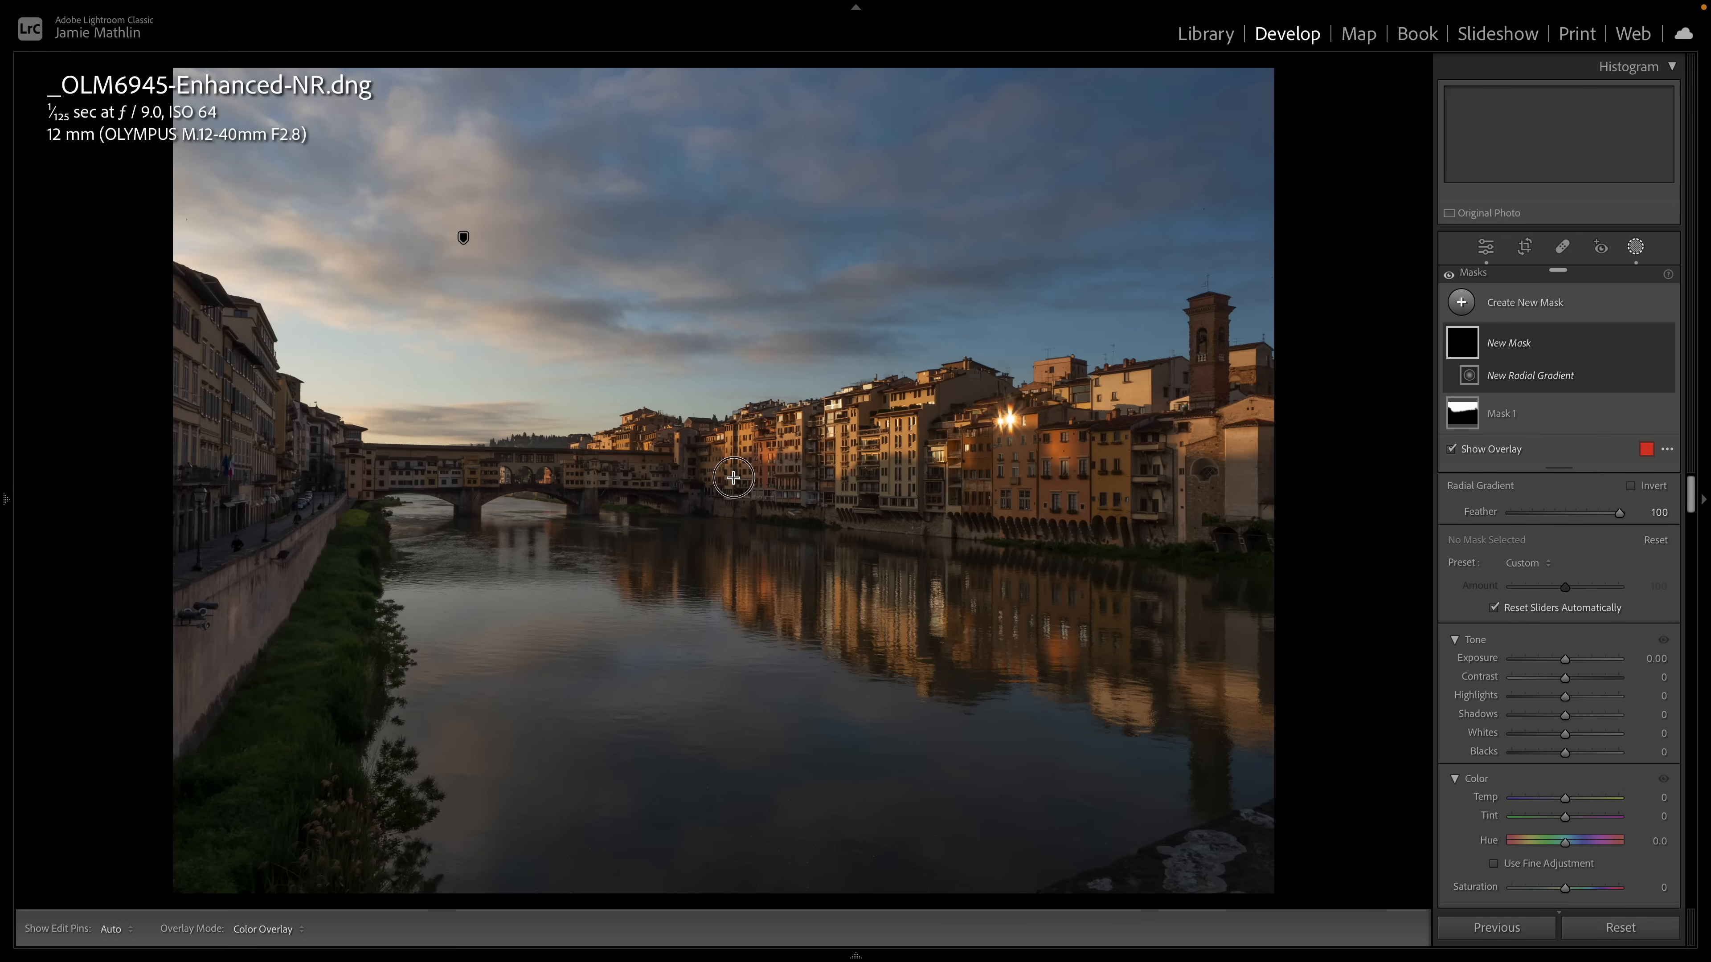
{"action": "left_click_drag", "start_coordinate": [733, 477], "coordinate": [387, 404]}
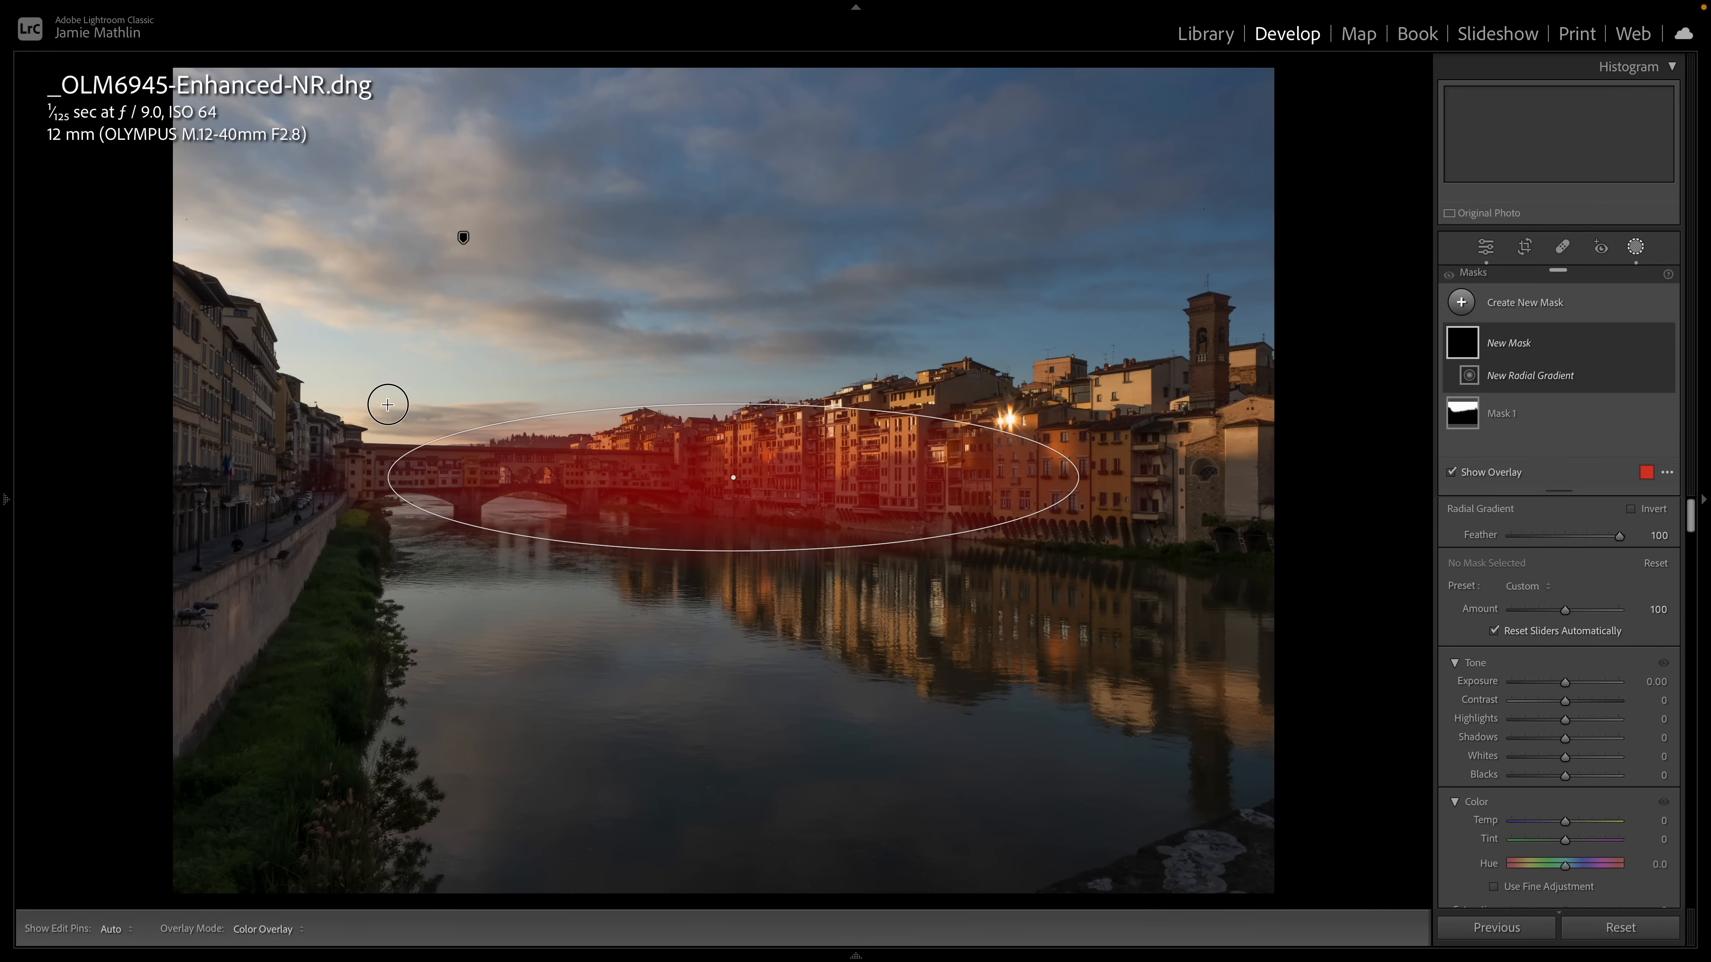
{"action": "left_click_drag", "start_coordinate": [734, 477], "coordinate": [675, 466]}
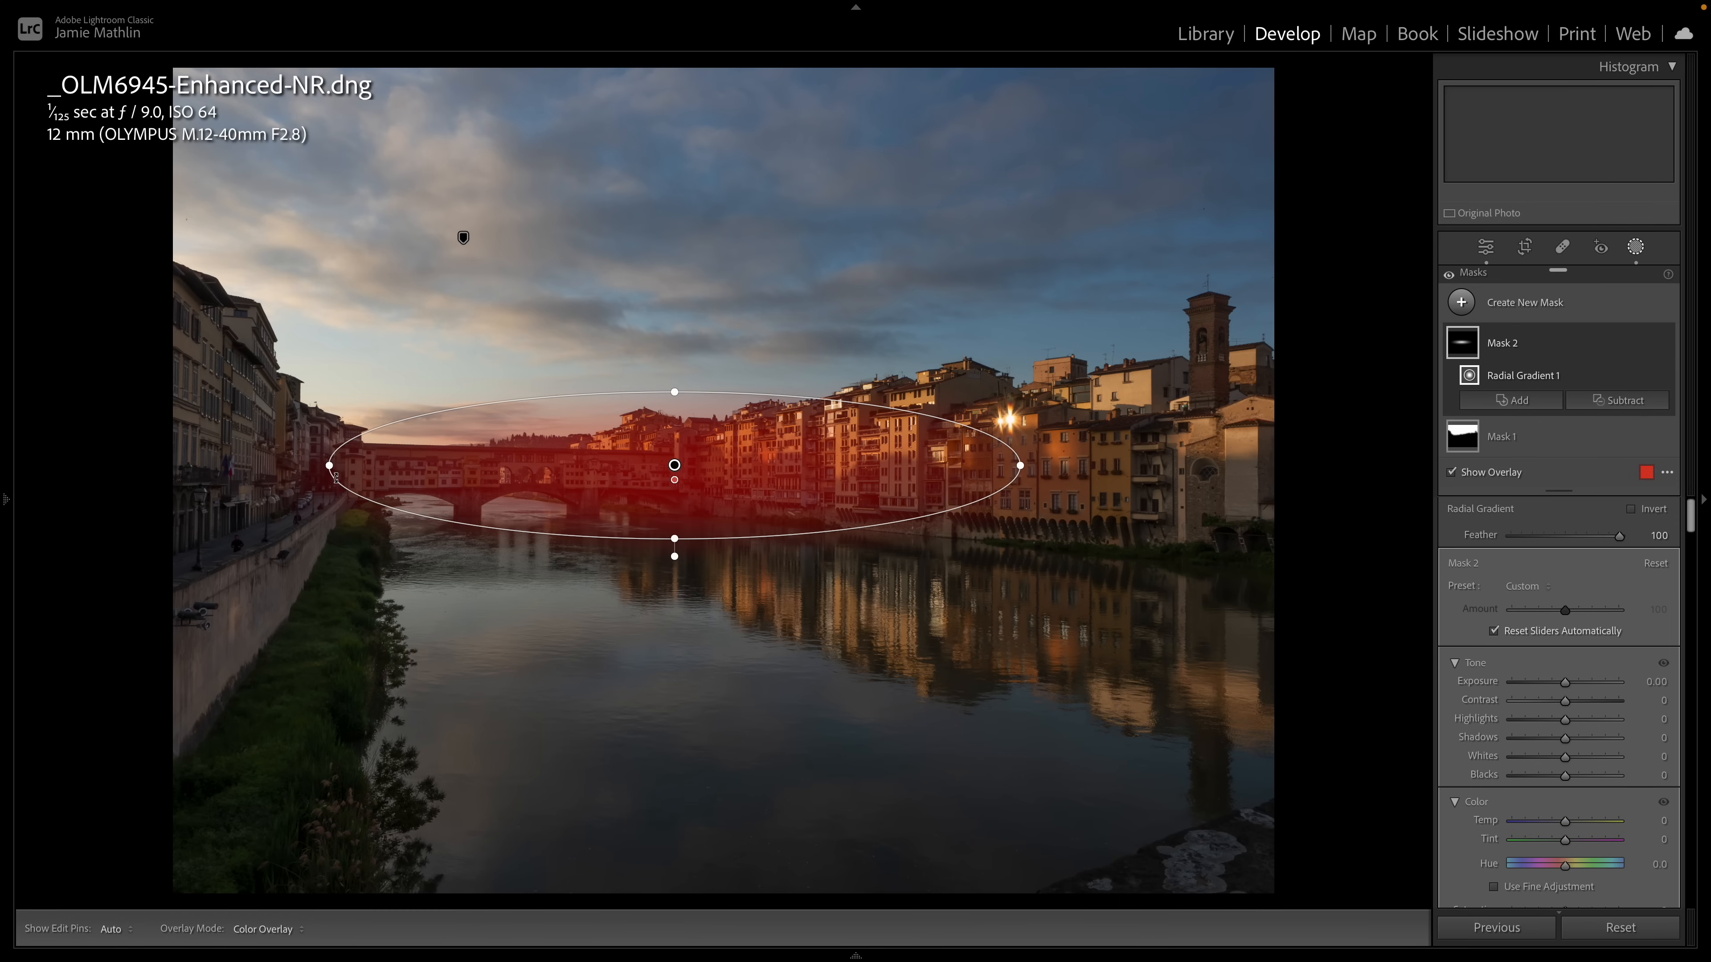
{"action": "left_click_drag", "start_coordinate": [328, 467], "coordinate": [310, 466]}
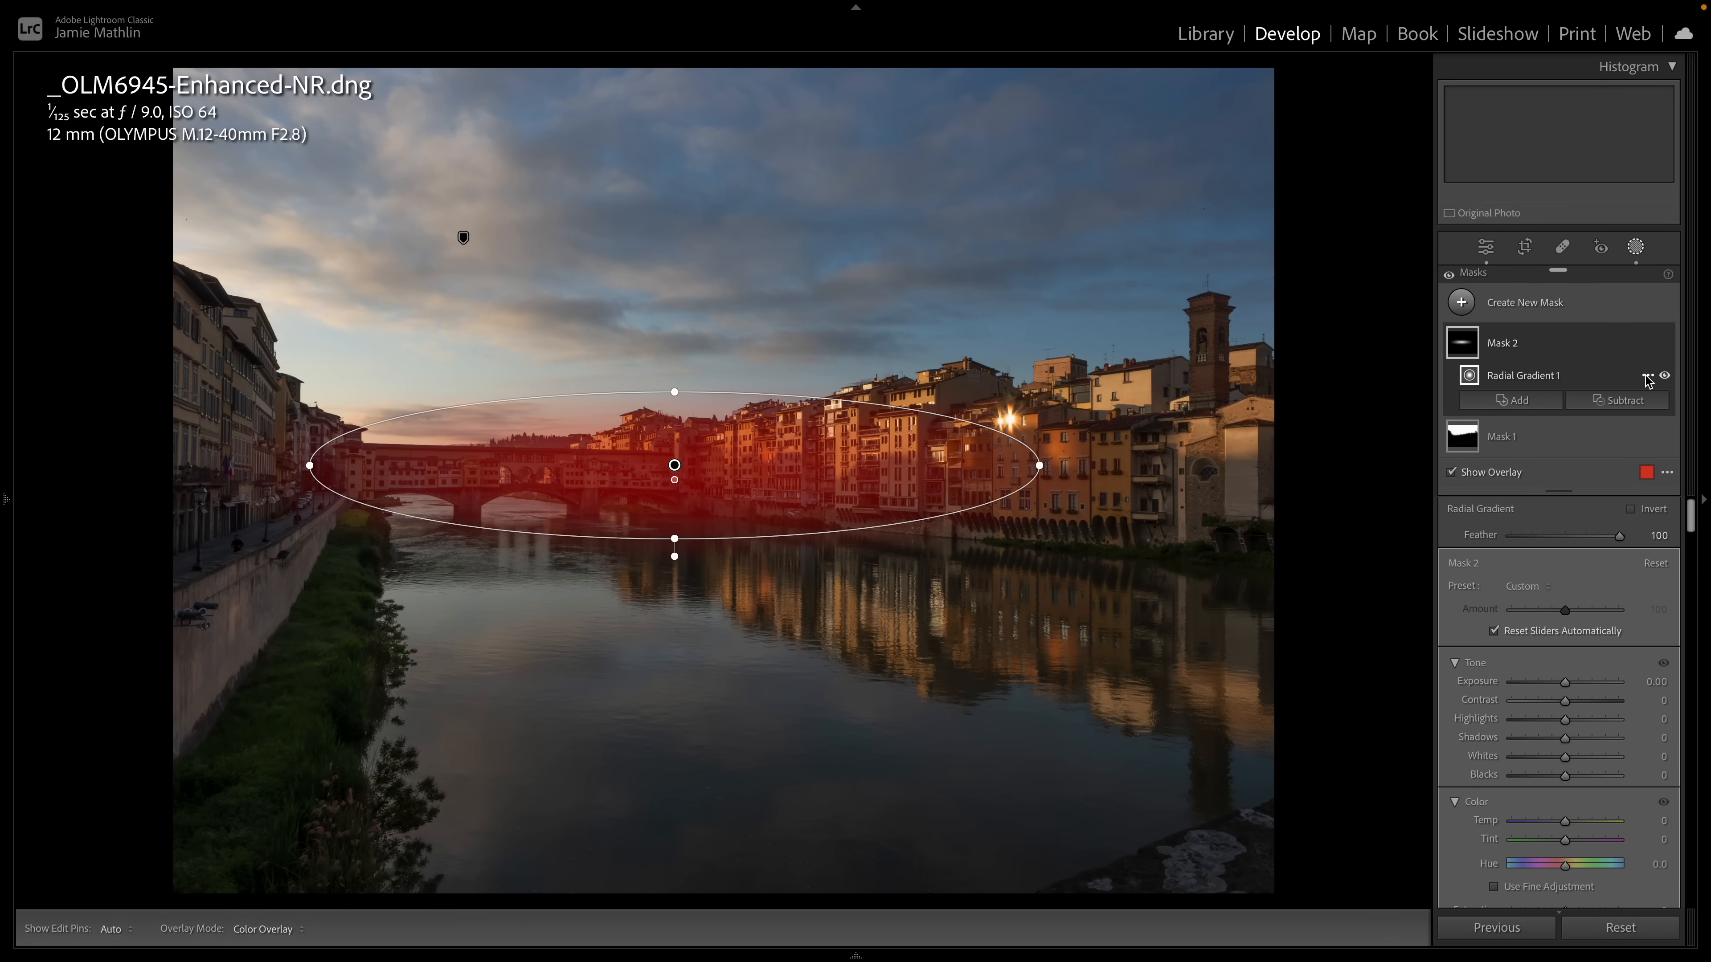
Intersect the radial gradient mask with an Objects selection brushed over the bridge.
{"action": "left_click", "coordinate": [1645, 376]}
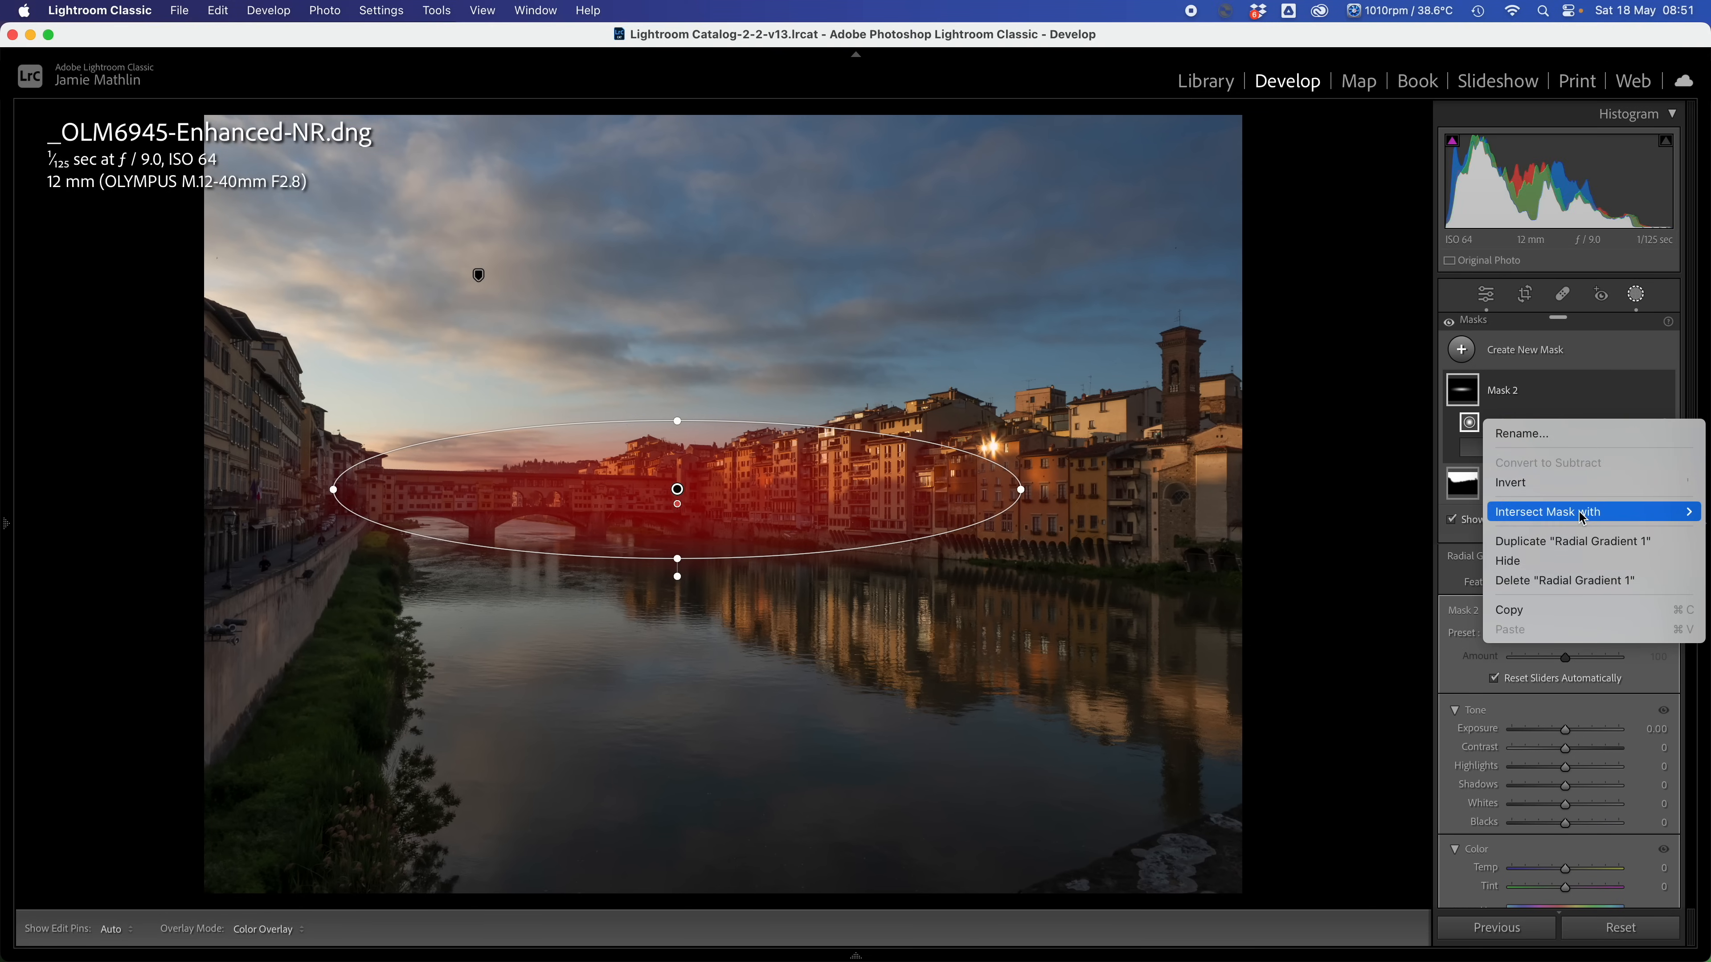
{"action": "mouse_move", "coordinate": [1583, 516]}
{"action": "left_click", "coordinate": [1393, 591]}
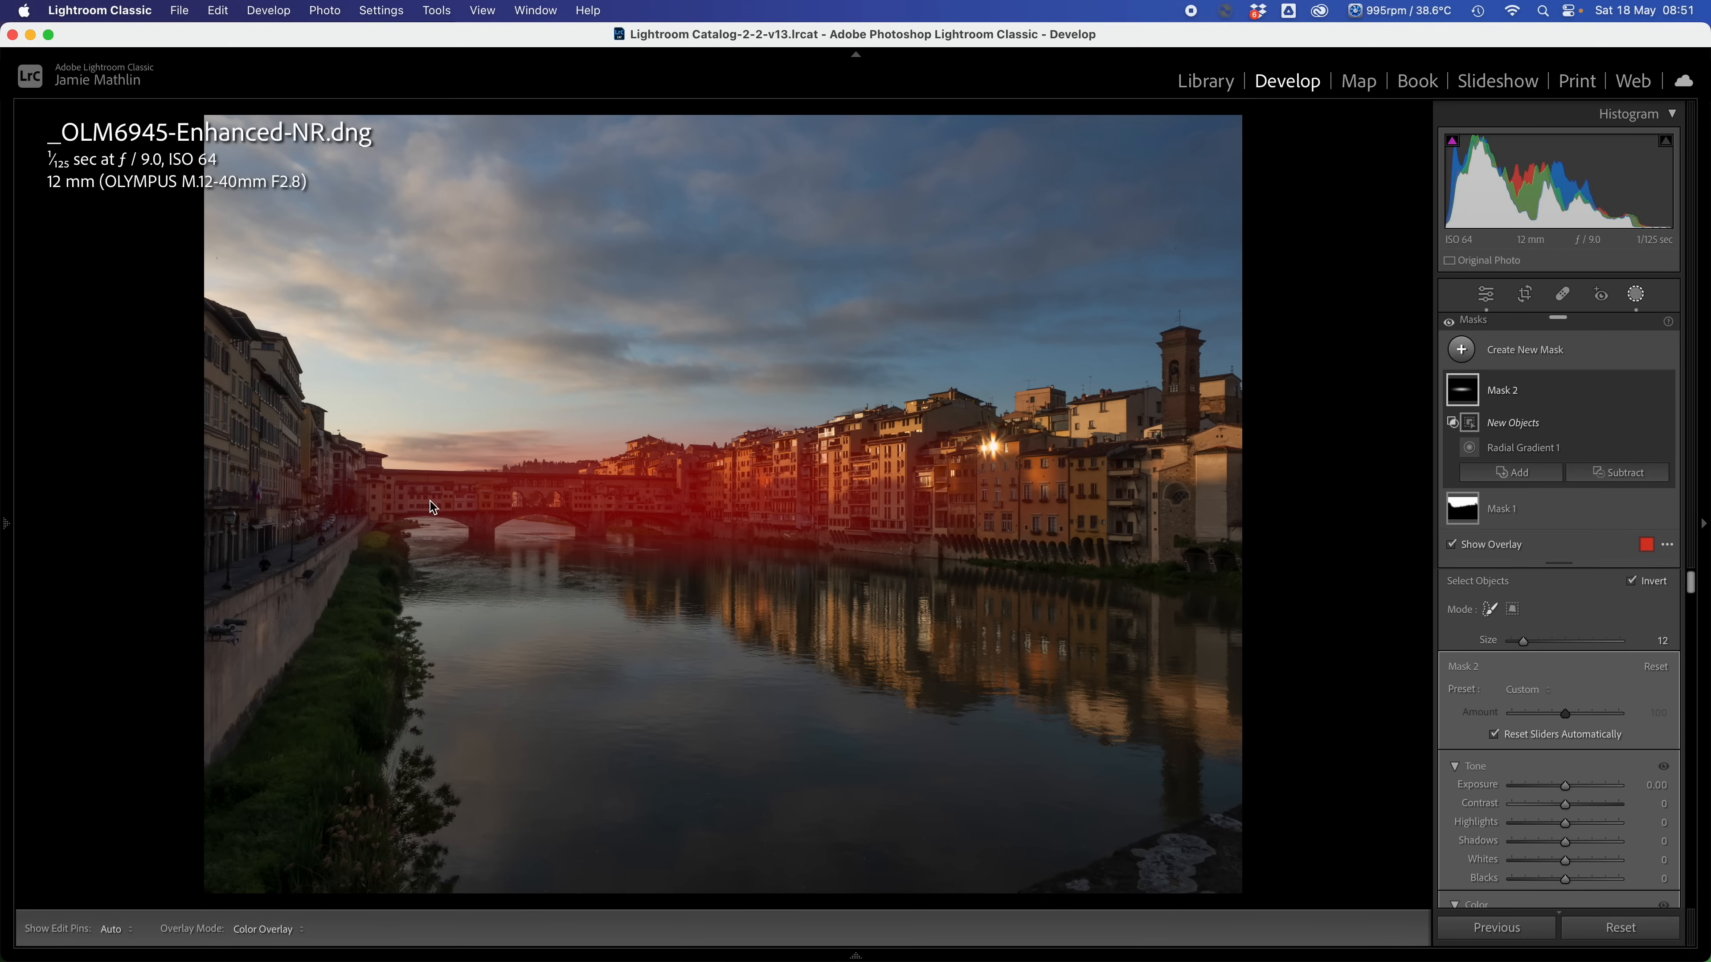
{"action": "mouse_move", "coordinate": [418, 500]}
{"action": "left_mouse_down"}
{"action": "mouse_move", "coordinate": [569, 505]}
{"action": "mouse_move", "coordinate": [583, 529]}
{"action": "mouse_move", "coordinate": [670, 521]}
{"action": "mouse_move", "coordinate": [664, 484]}
{"action": "mouse_move", "coordinate": [361, 485]}
{"action": "mouse_move", "coordinate": [380, 519]}
{"action": "mouse_move", "coordinate": [470, 517]}
{"action": "mouse_move", "coordinate": [478, 540]}
{"action": "left_mouse_up"}
{"action": "left_click_drag", "start_coordinate": [489, 527], "coordinate": [482, 521]}
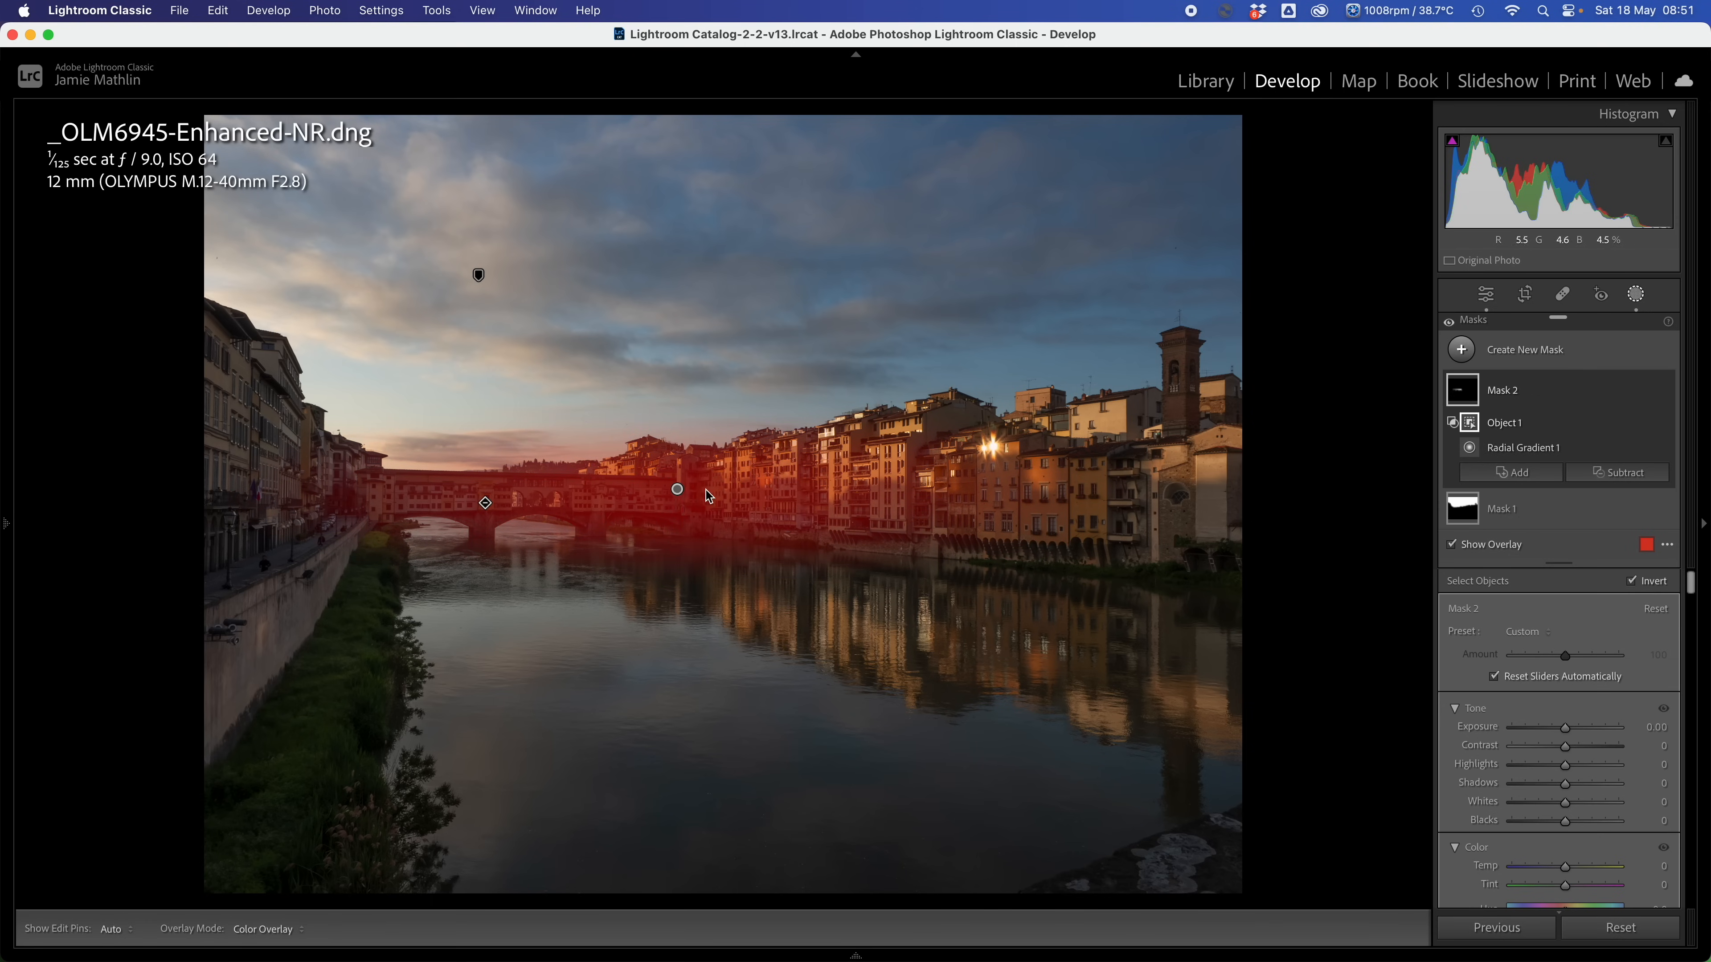
Narrow the radial gradient's ellipse so its outer edge sits just inside the bridge's near end, and hide the mask overlay.
{"action": "left_click", "coordinate": [1524, 447]}
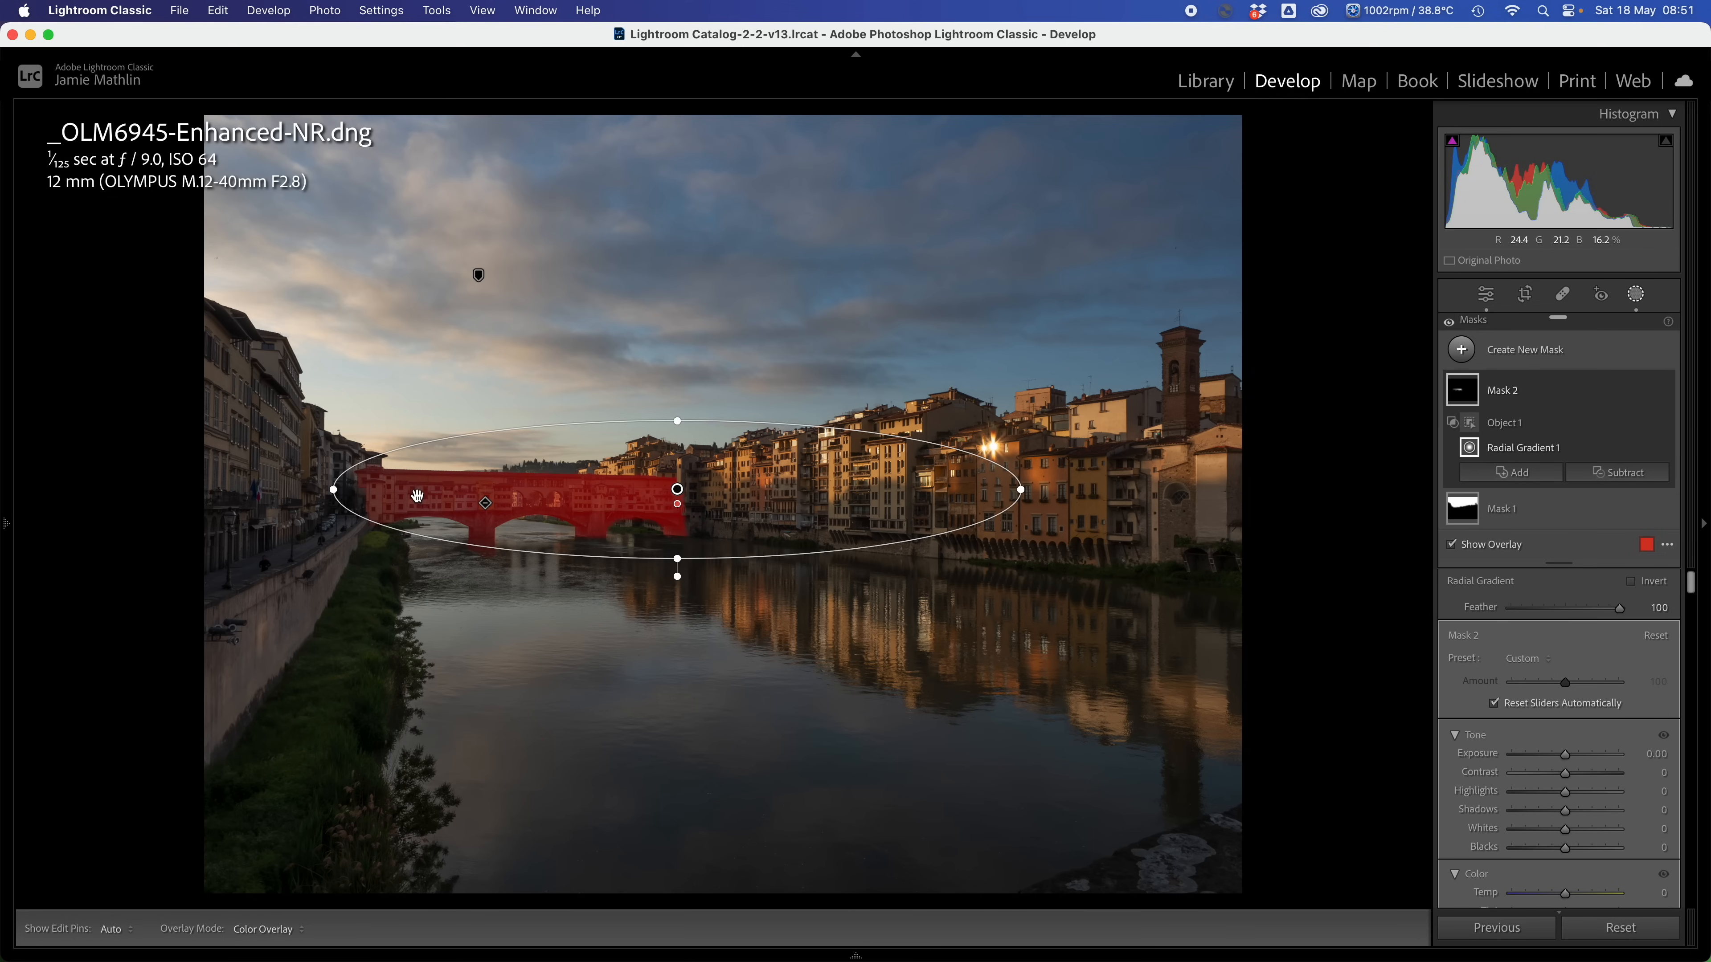
{"action": "left_click_drag", "start_coordinate": [333, 490], "coordinate": [386, 490]}
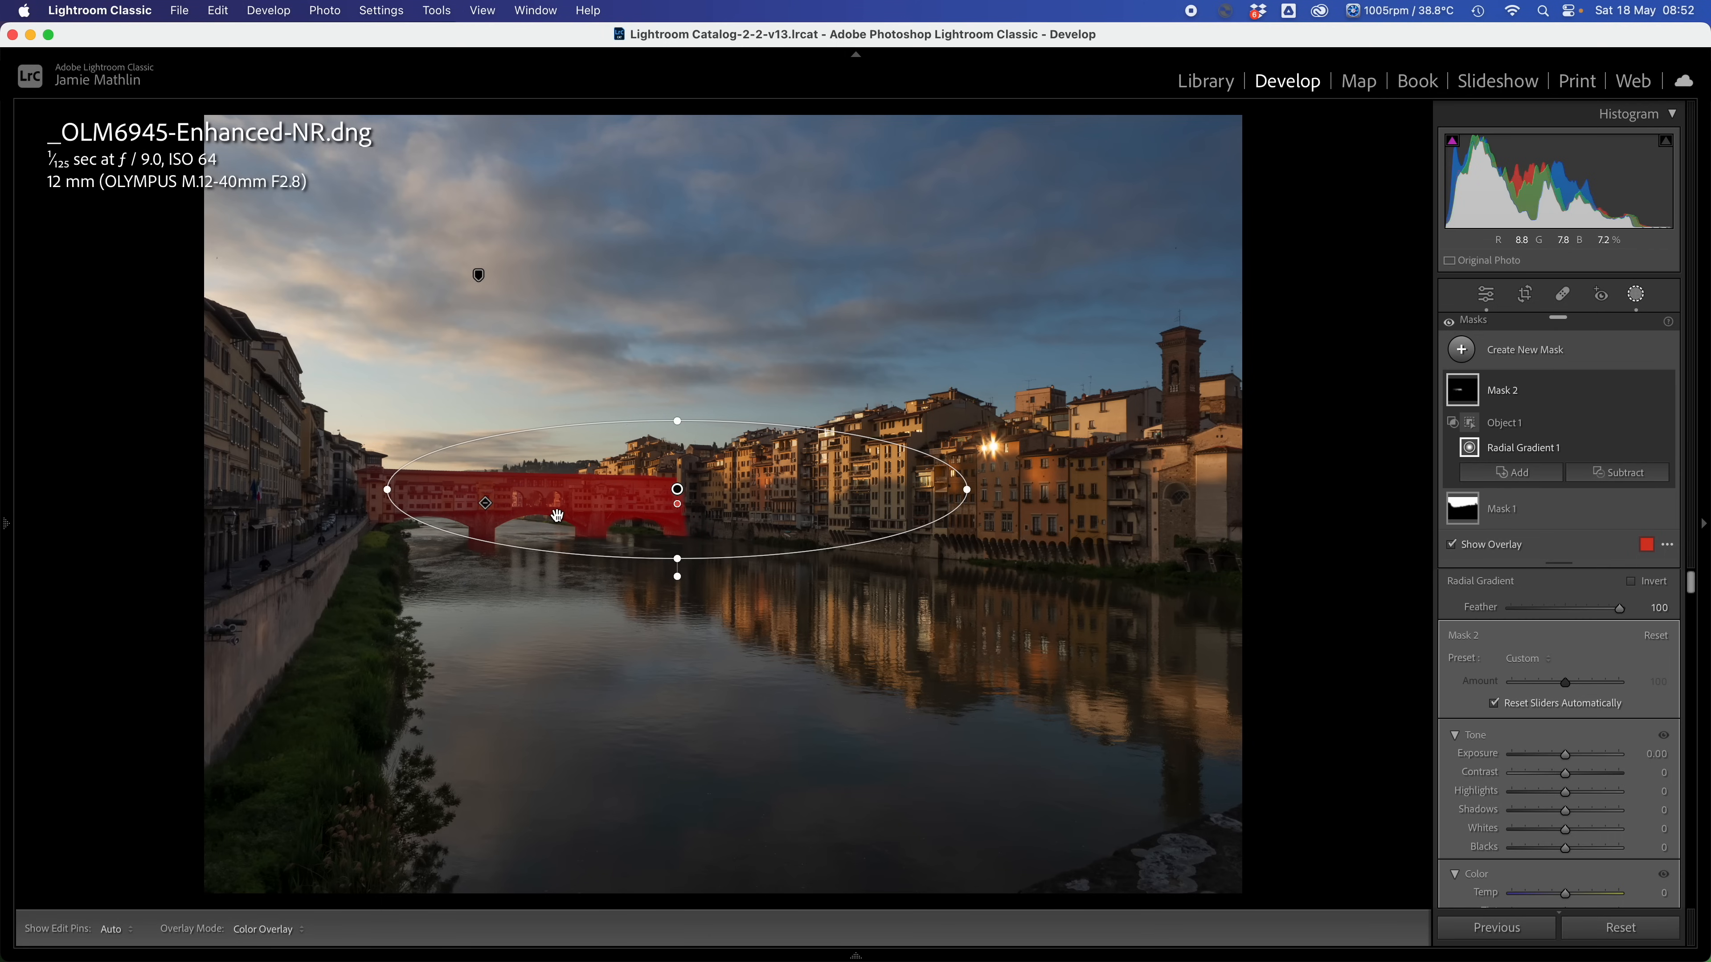
{"action": "scroll", "coordinate": [1545, 815], "scroll_direction": "down", "scroll_amount": 1}
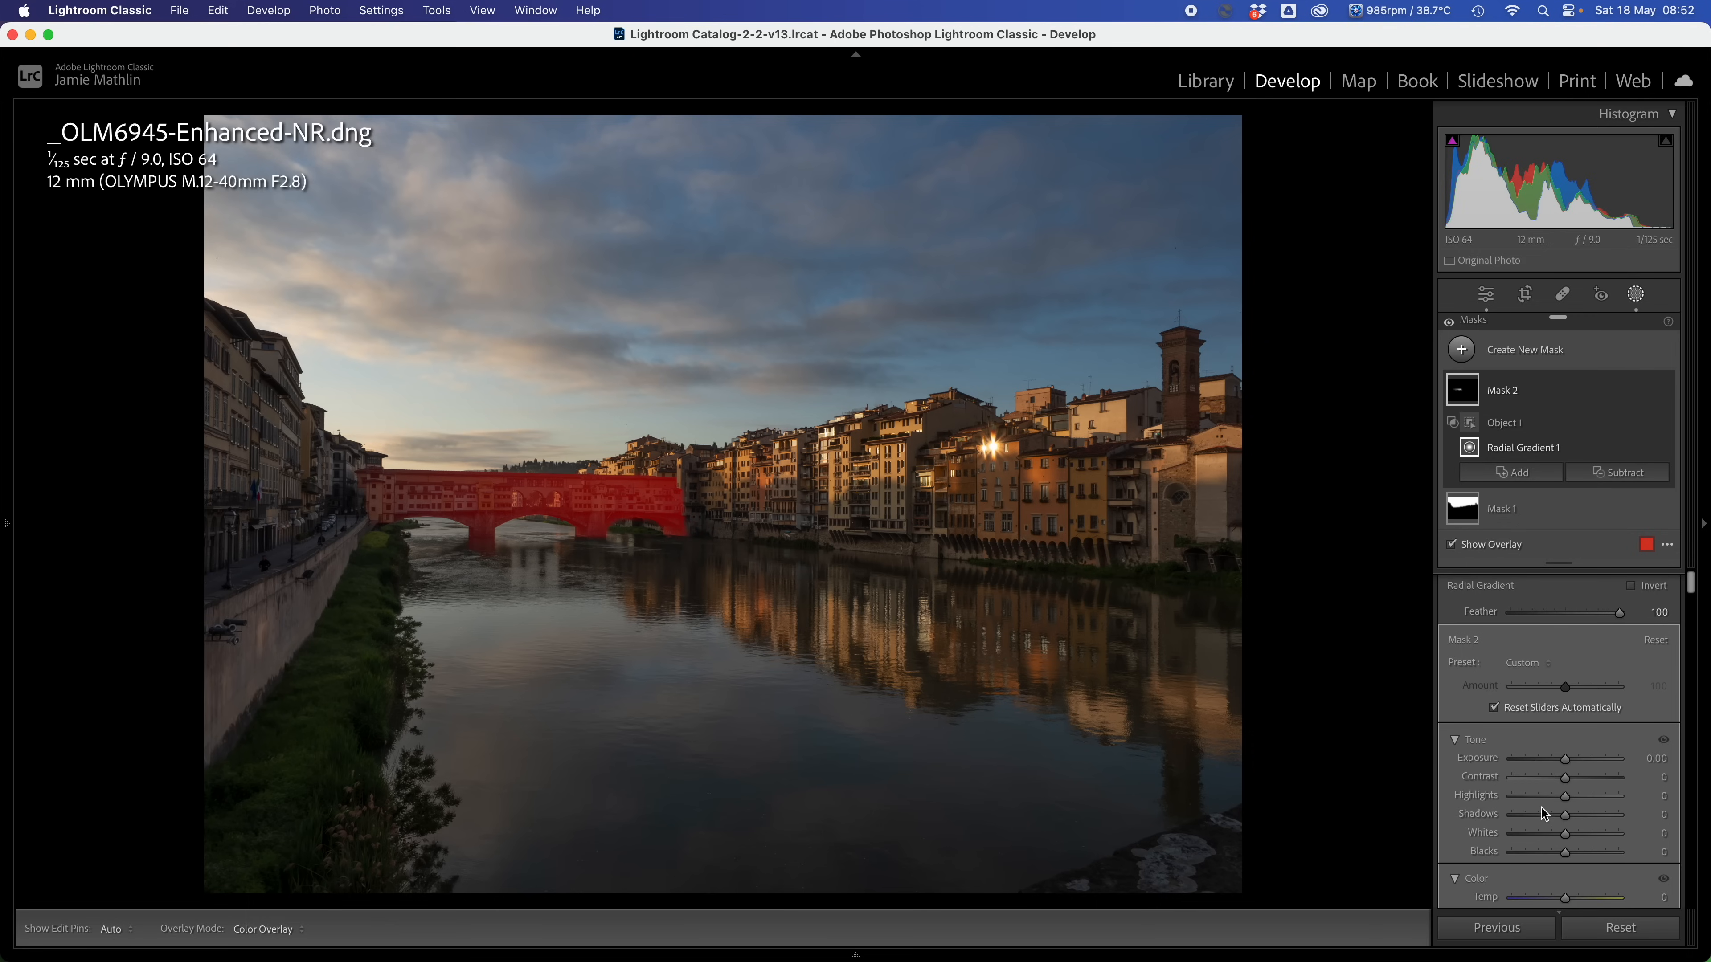
{"action": "key", "text": "o"}
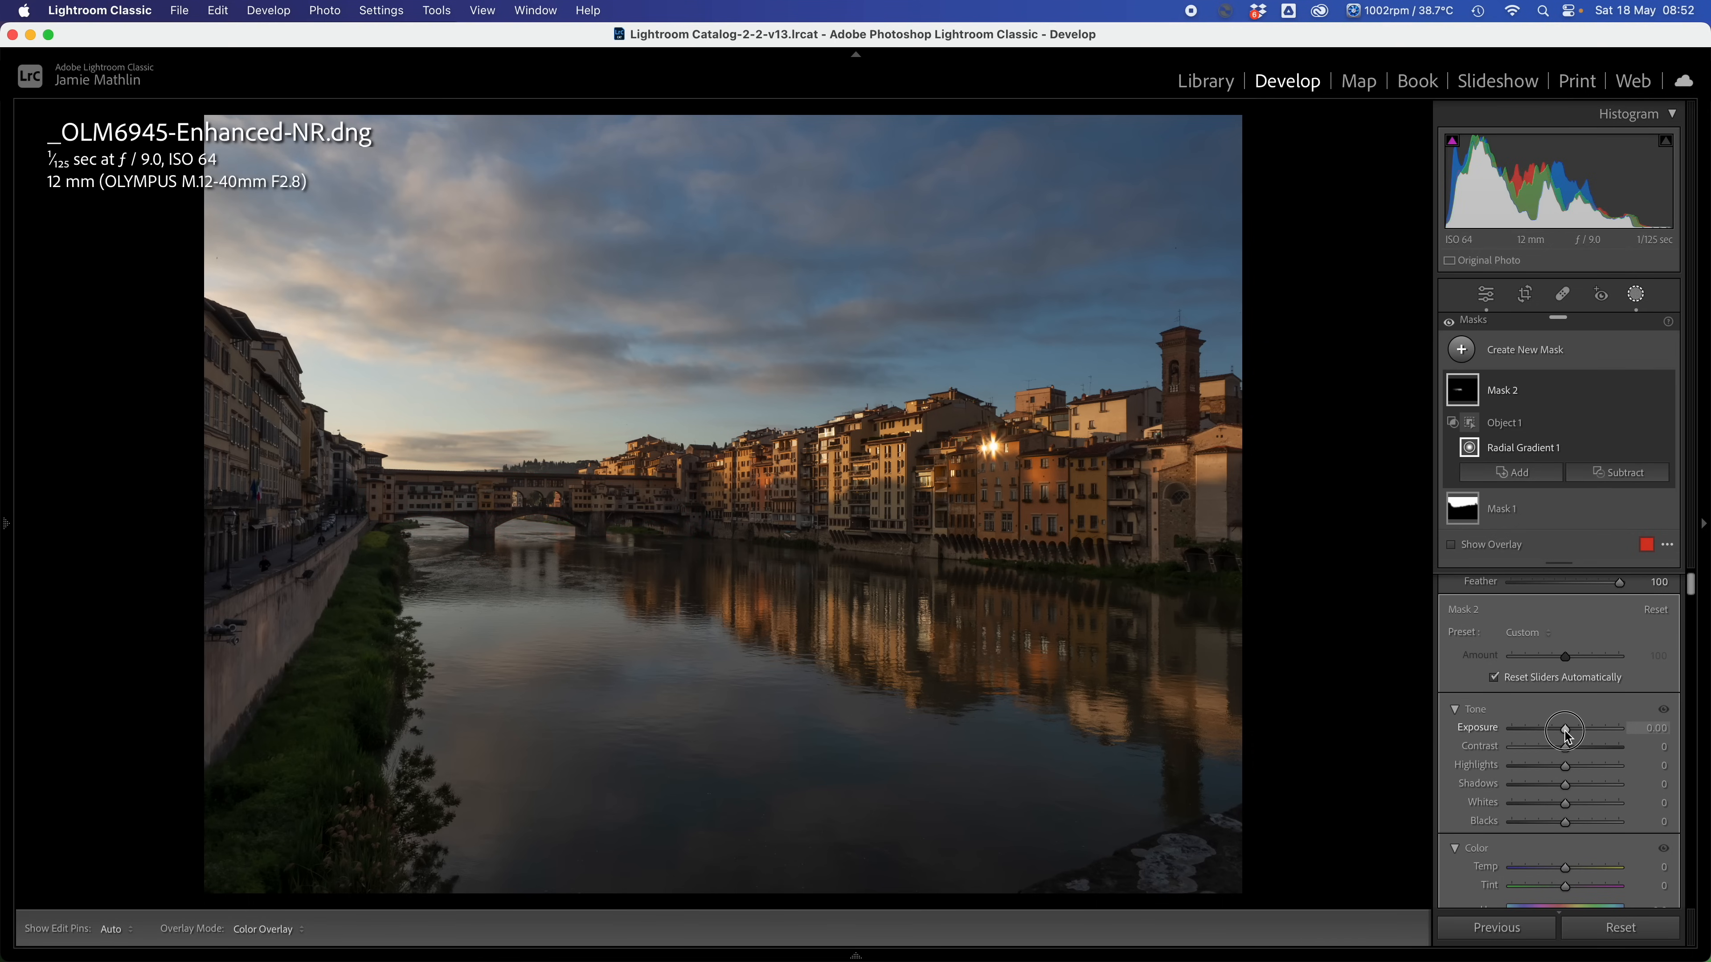
Set the bridge mask's Exposure to 1.34, Temp to 57, Tint to 21, Saturation to 23 and Contrast to 62, and inspect the bridge up close.
{"action": "left_click_drag", "start_coordinate": [1566, 732], "coordinate": [1586, 741]}
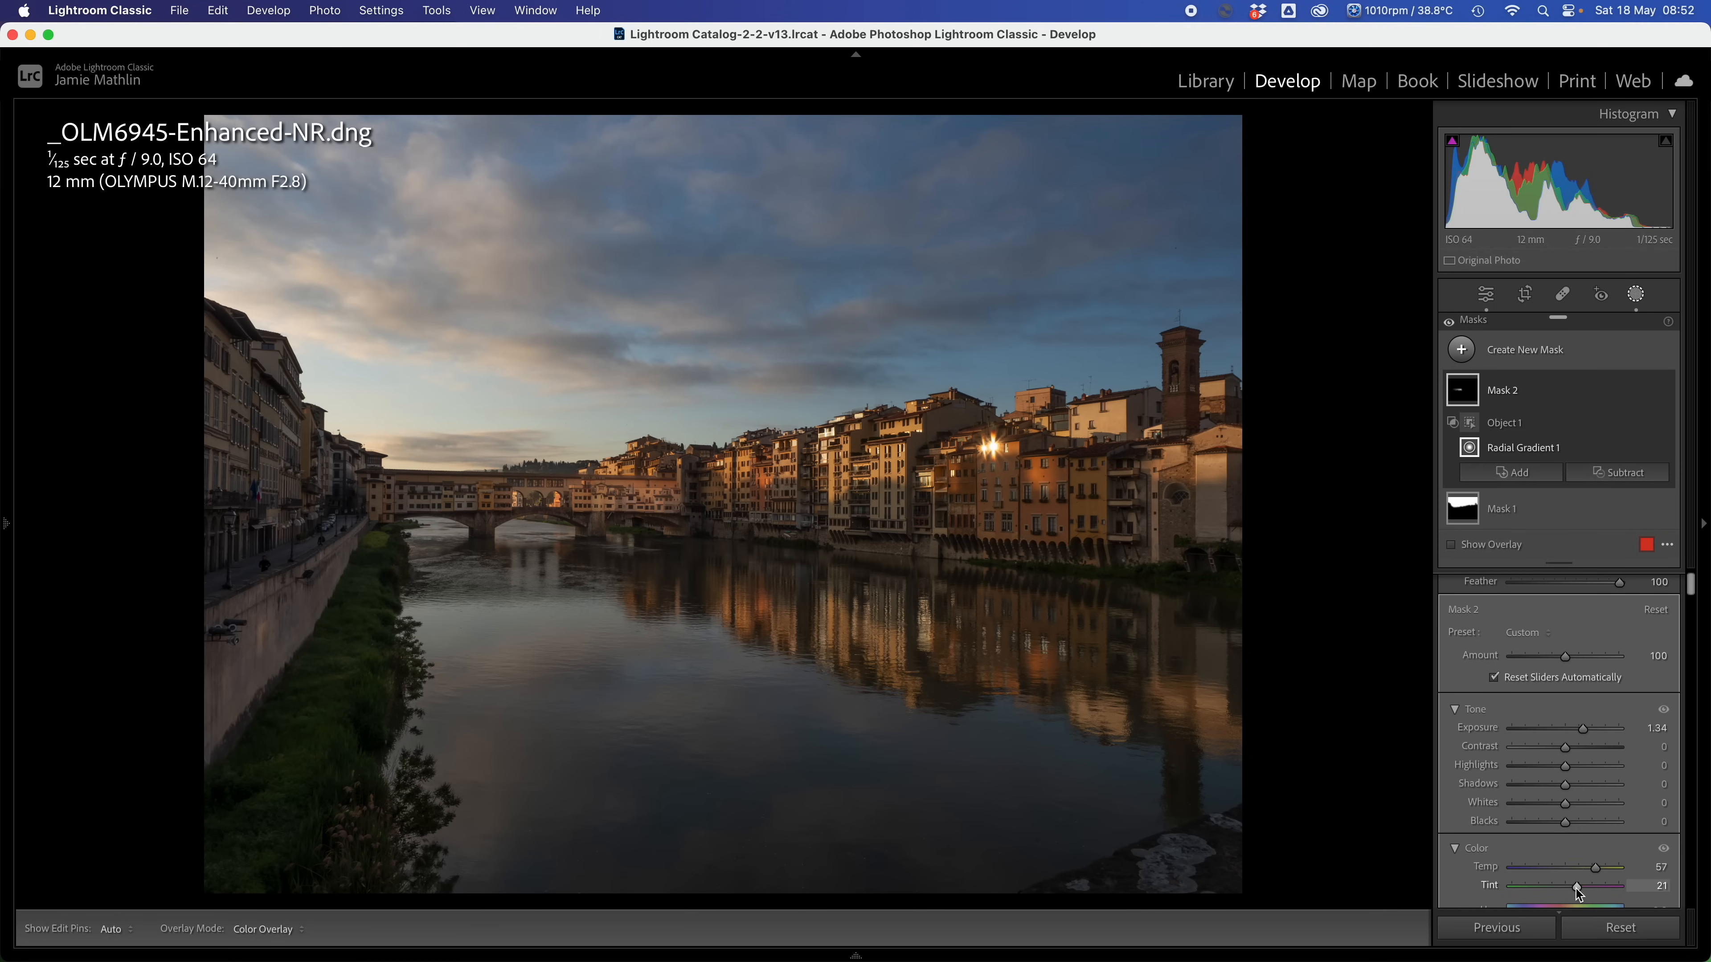
{"action": "scroll", "coordinate": [1582, 782], "scroll_direction": "down", "scroll_amount": 3}
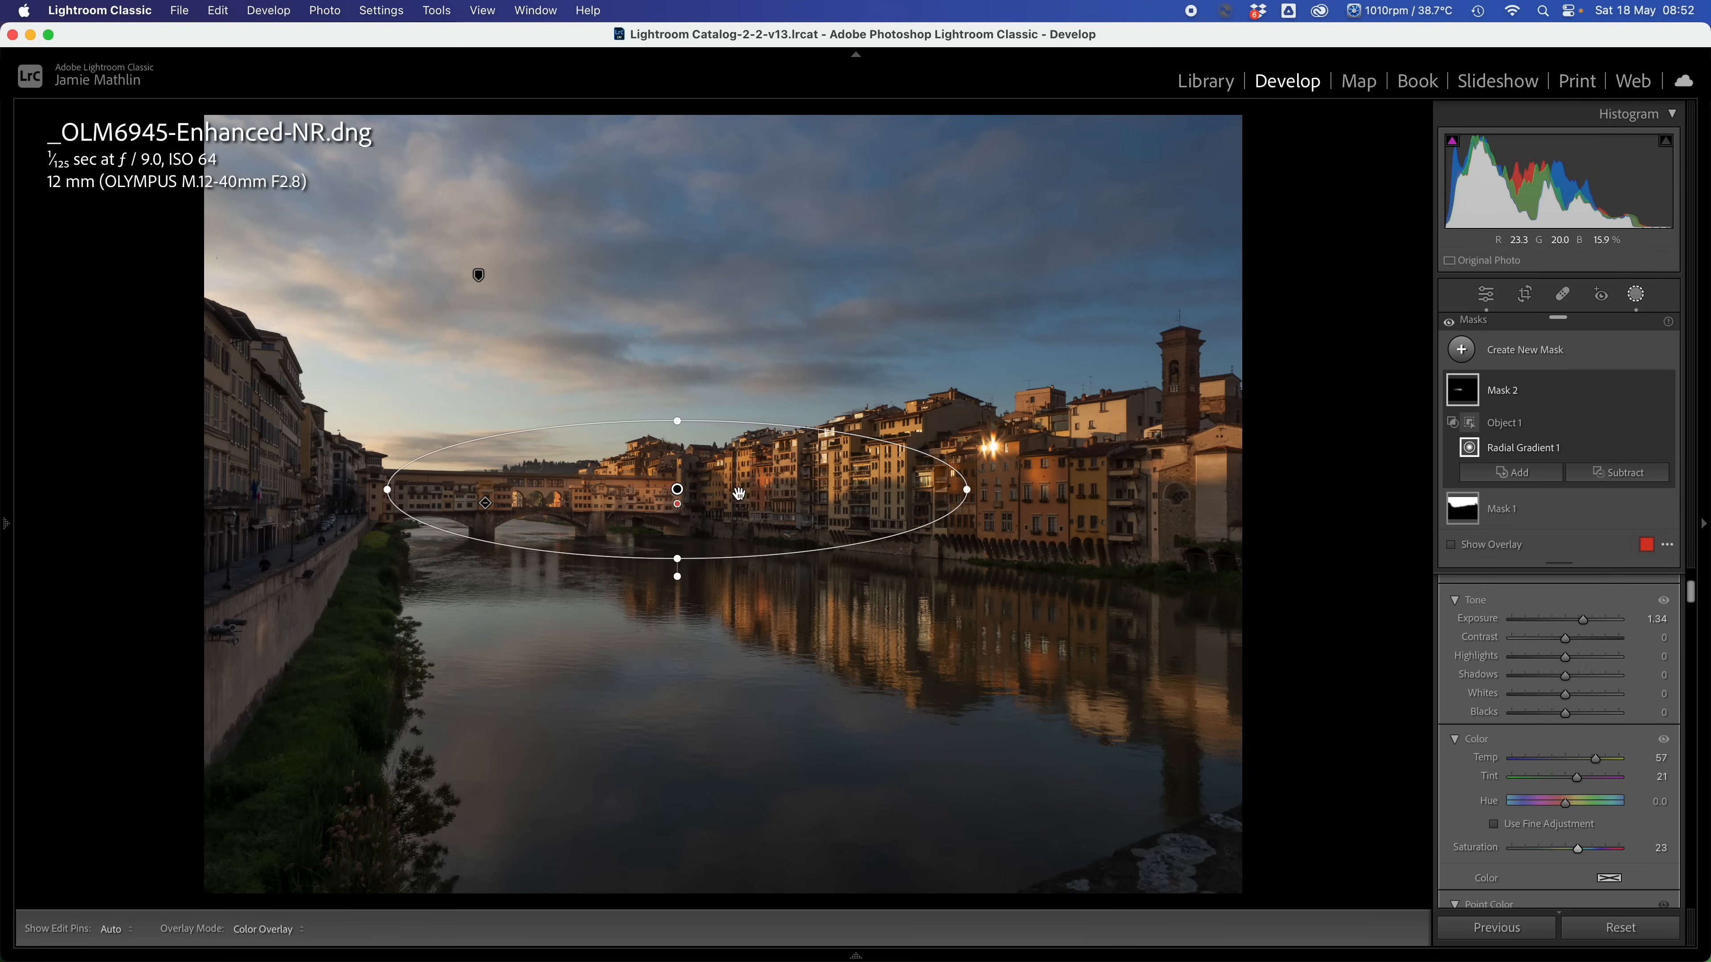
{"action": "scroll", "coordinate": [1548, 730], "scroll_direction": "up", "scroll_amount": 3}
{"action": "scroll", "coordinate": [1548, 731], "scroll_direction": "up", "scroll_amount": 1}
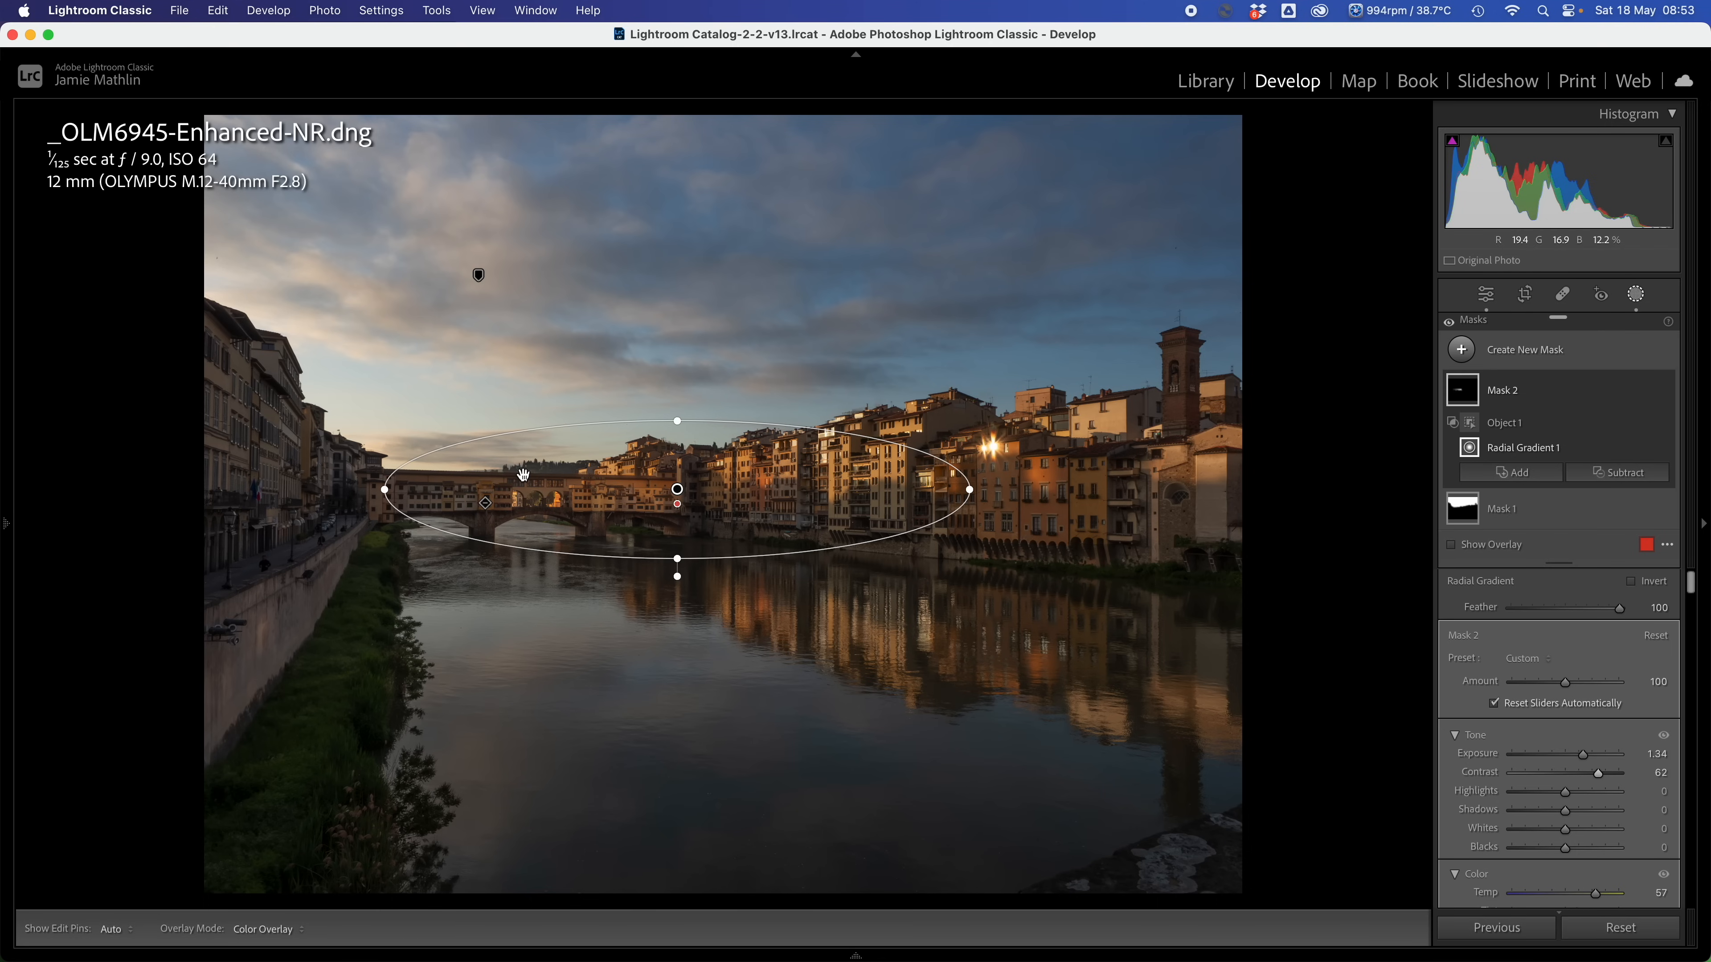
{"action": "key", "text": "z"}
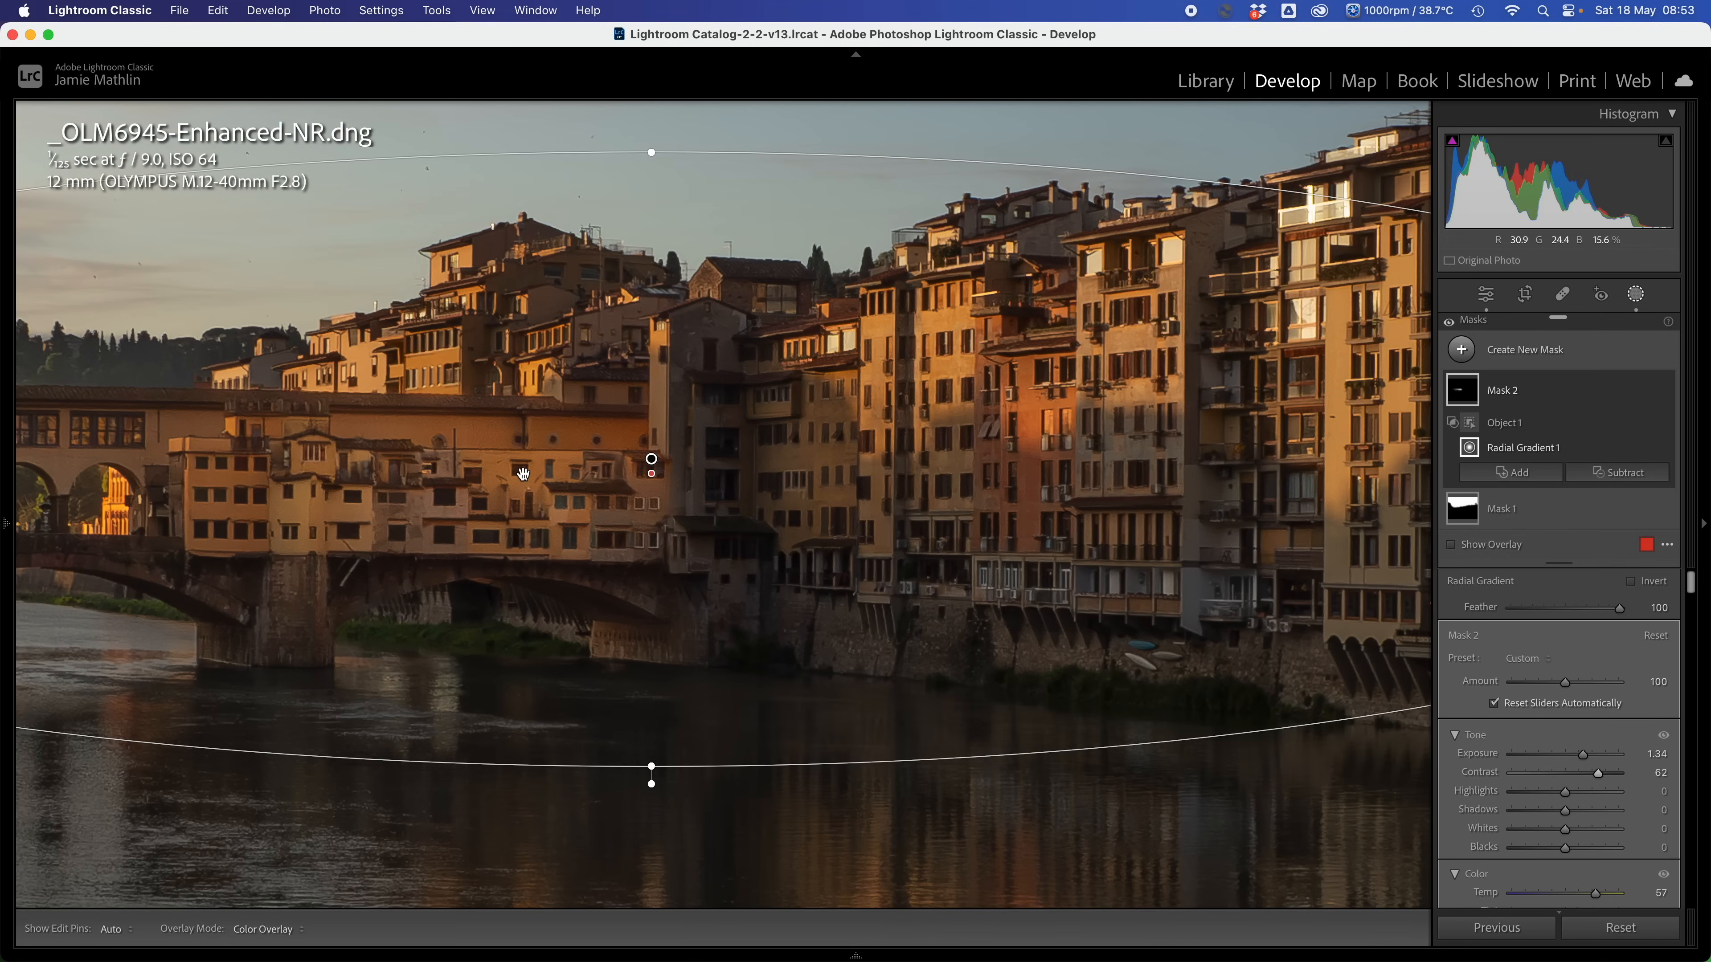
{"action": "left_click_drag", "start_coordinate": [313, 415], "coordinate": [912, 481]}
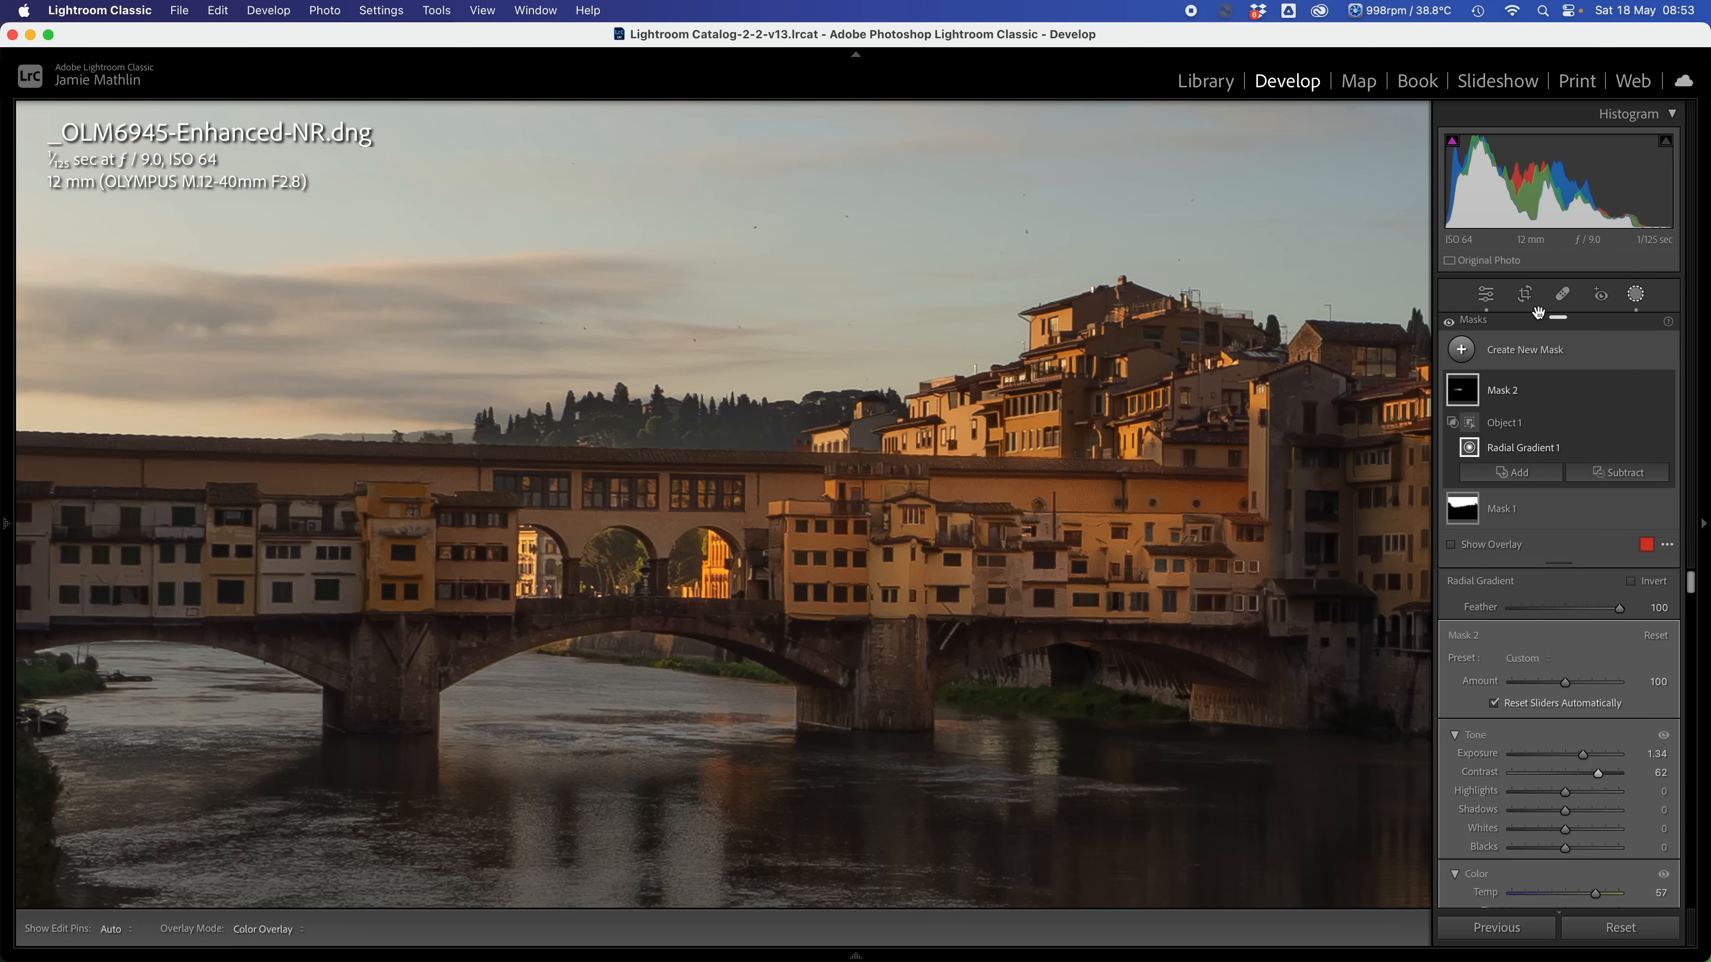
Create a new Objects mask by brushing at size 2 along the distant hills and tree line above the bridge.
{"action": "left_click", "coordinate": [1521, 357]}
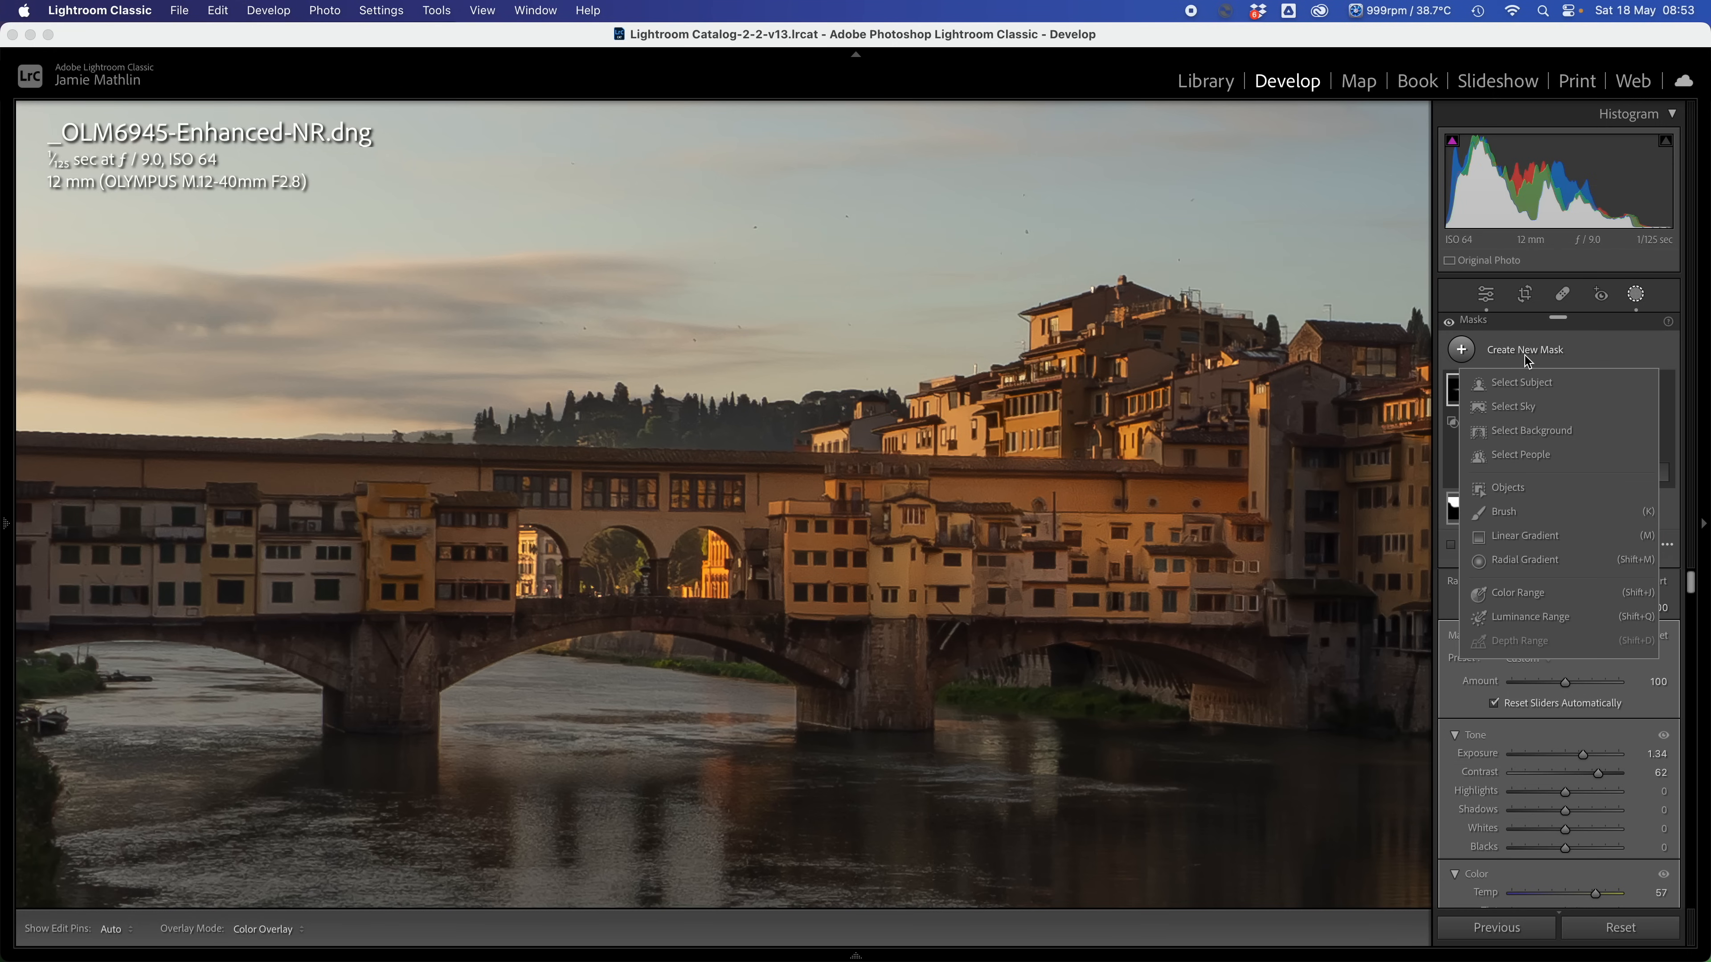
{"action": "left_click", "coordinate": [1507, 487]}
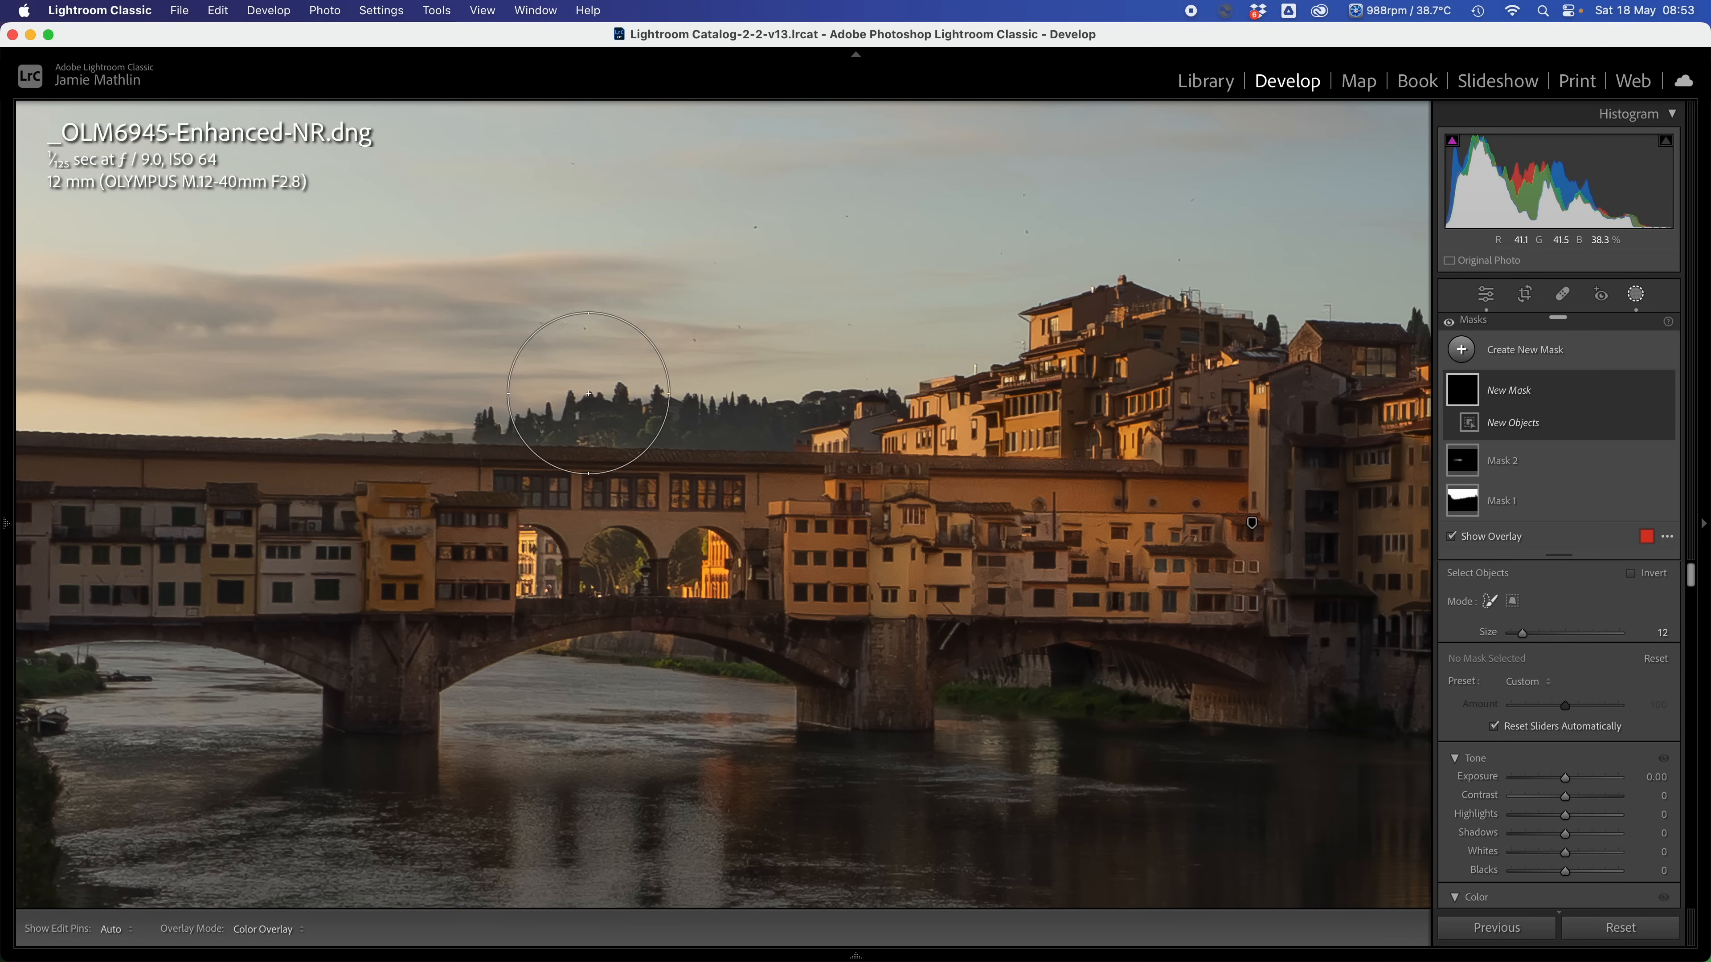
{"action": "scroll", "coordinate": [391, 438], "scroll_direction": "down", "scroll_amount": 3}
{"action": "scroll", "coordinate": [323, 432], "scroll_direction": "down", "scroll_amount": 7}
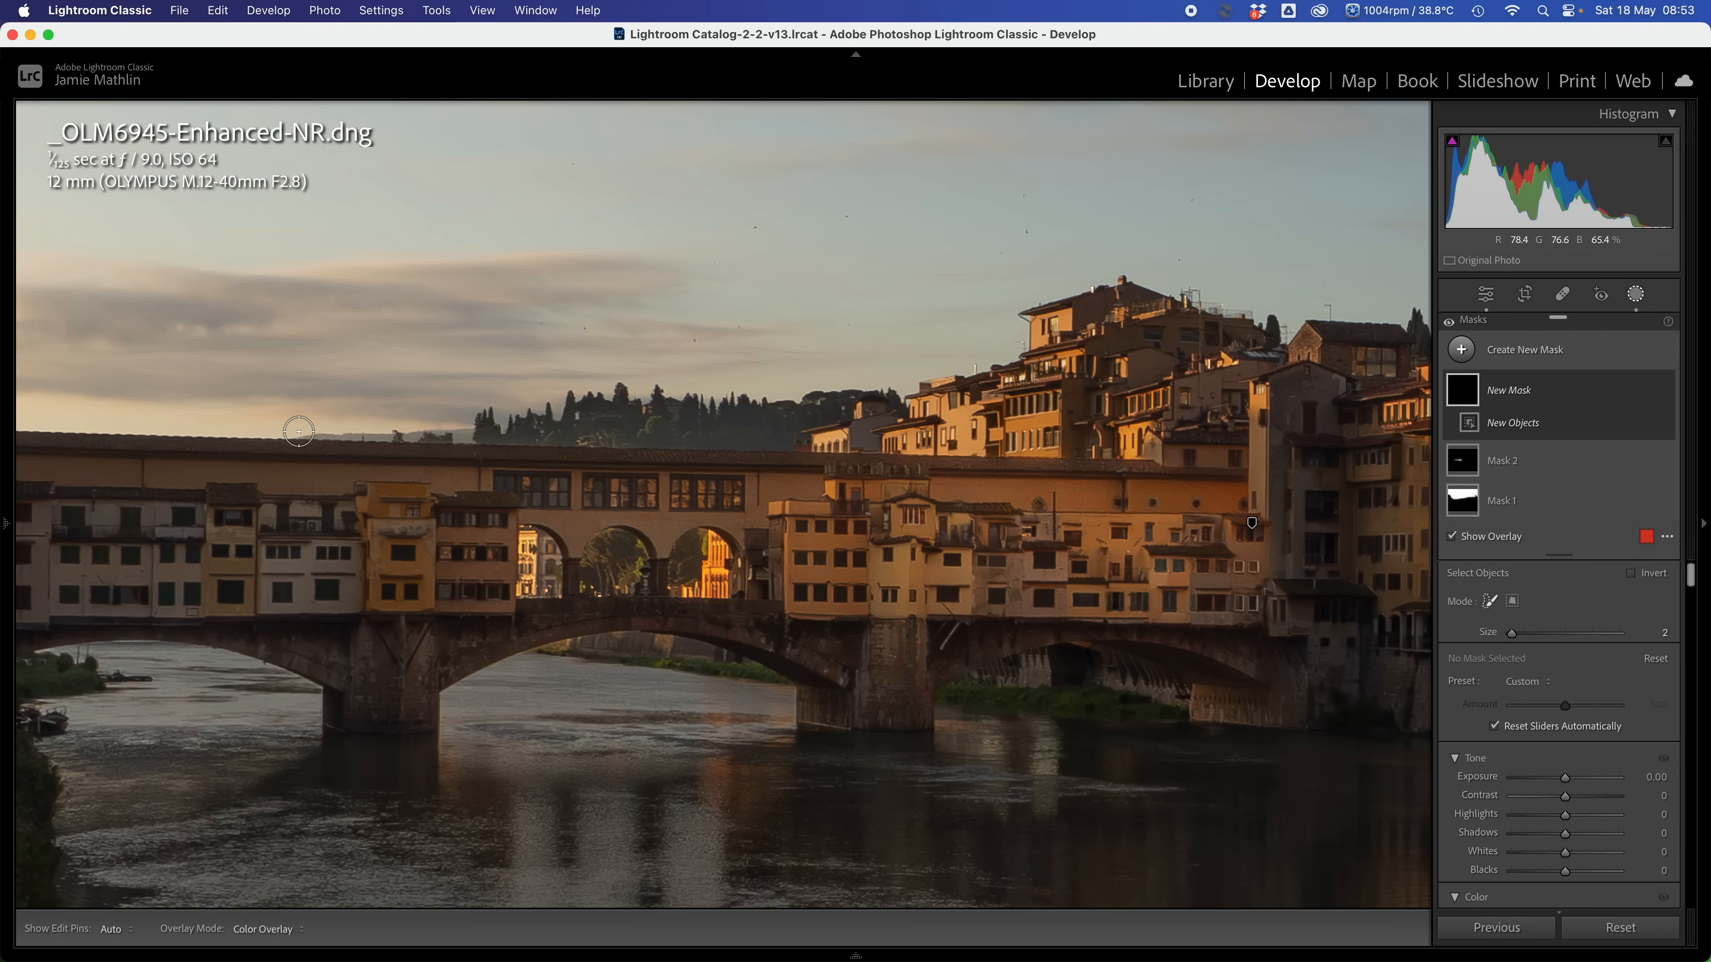
{"action": "mouse_move", "coordinate": [298, 432]}
{"action": "left_mouse_down"}
{"action": "mouse_move", "coordinate": [792, 444]}
{"action": "mouse_move", "coordinate": [878, 390]}
{"action": "mouse_move", "coordinate": [891, 402]}
{"action": "mouse_move", "coordinate": [869, 386]}
{"action": "mouse_move", "coordinate": [629, 387]}
{"action": "mouse_move", "coordinate": [465, 417]}
{"action": "mouse_move", "coordinate": [833, 408]}
{"action": "mouse_move", "coordinate": [725, 424]}
{"action": "left_mouse_up"}
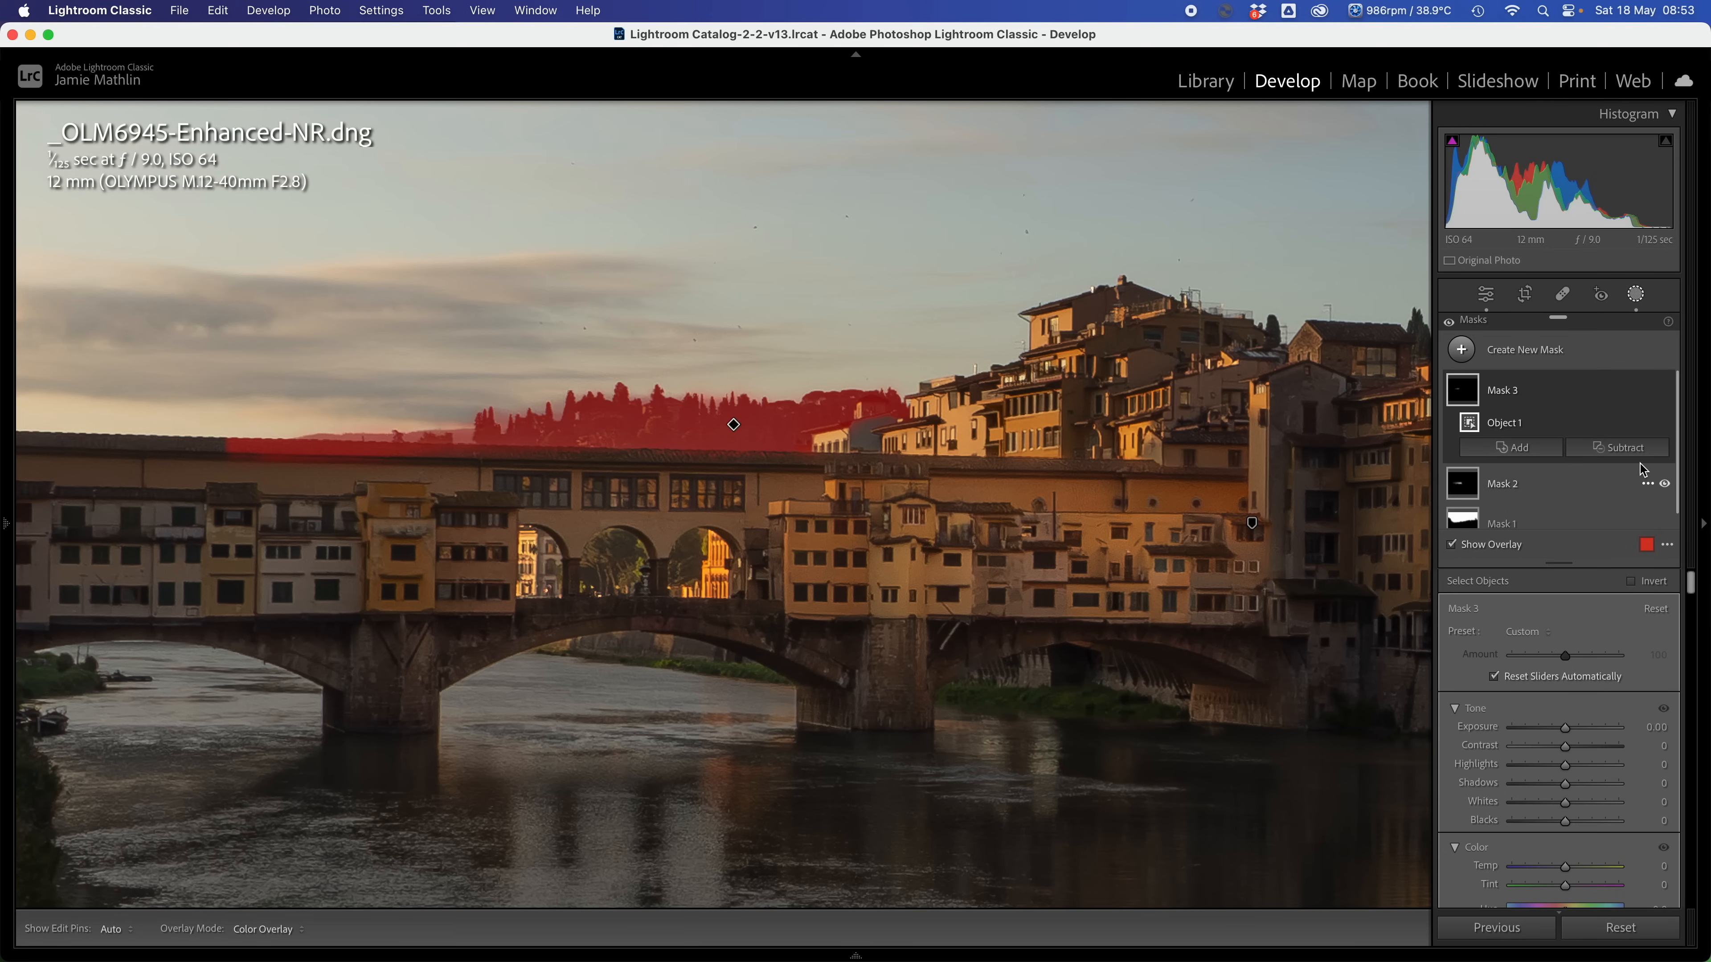
Subtract the bridge roof from the tree mask with a brush of size 7 and Feather 0.
{"action": "left_click", "coordinate": [1624, 448]}
{"action": "left_click", "coordinate": [1591, 614]}
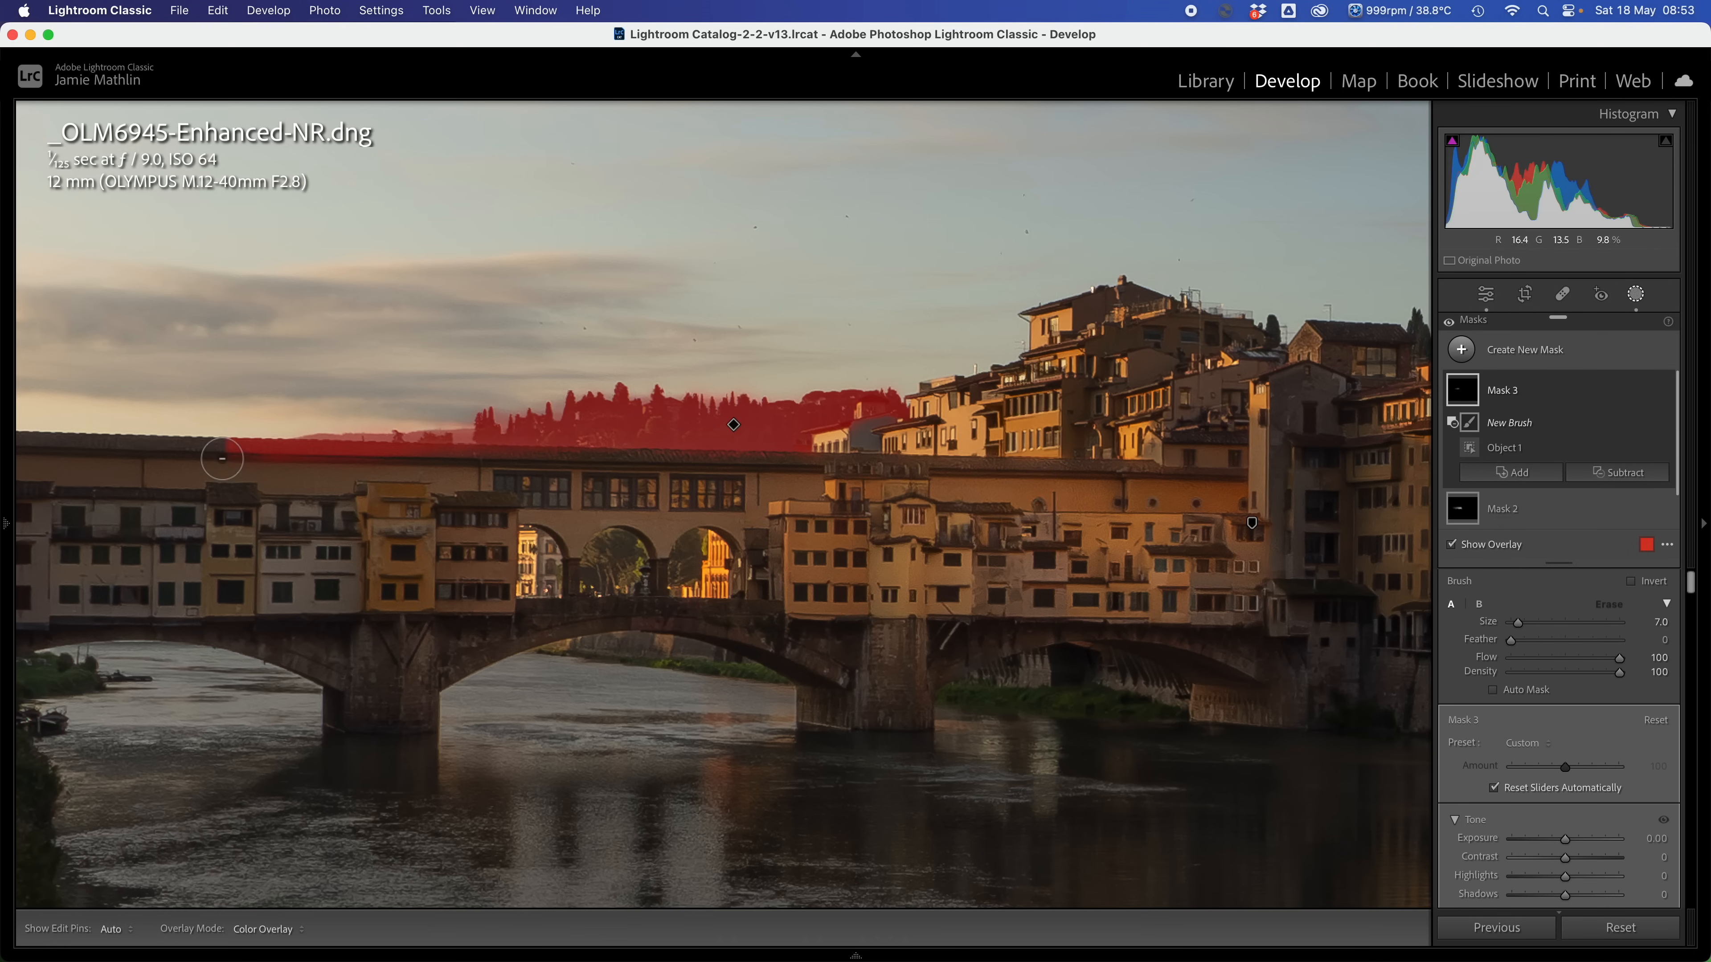
{"action": "left_click", "coordinate": [223, 458]}
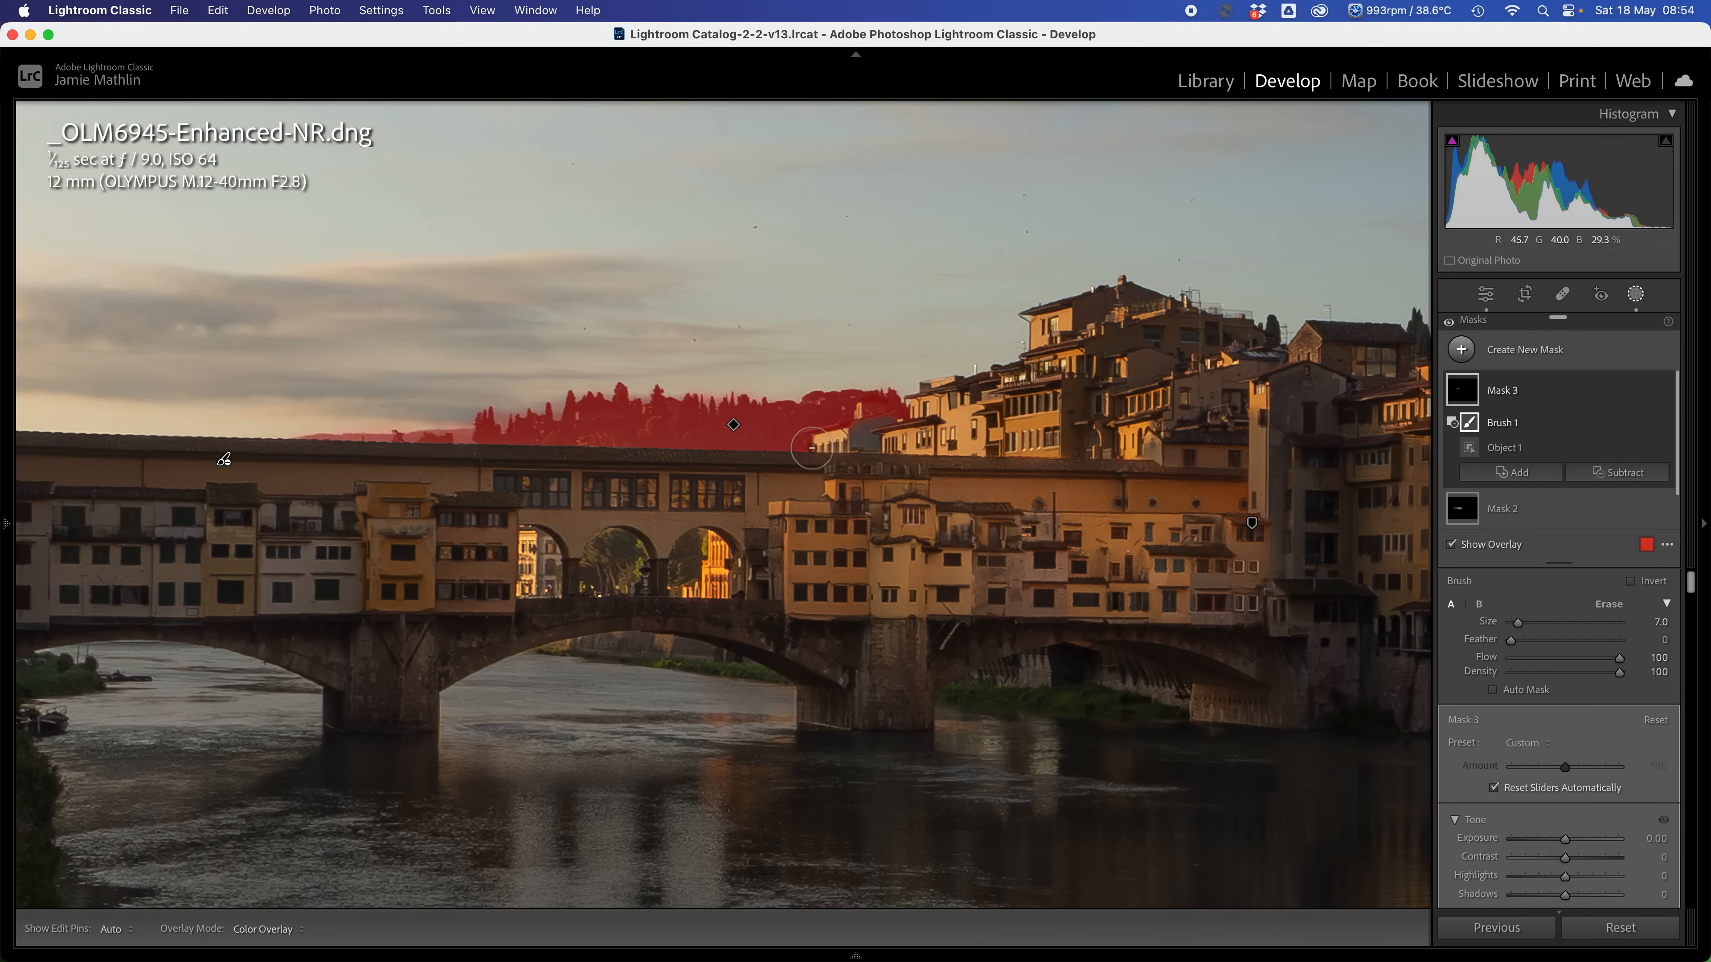
Reduce the subtracting brush to size 2 with Feather 67 and remove the pale house beside the trees from the mask.
{"action": "key", "text": "bracketleft"}
{"action": "key", "text": "bracketleft"}
{"action": "key", "text": "bracketleft"}
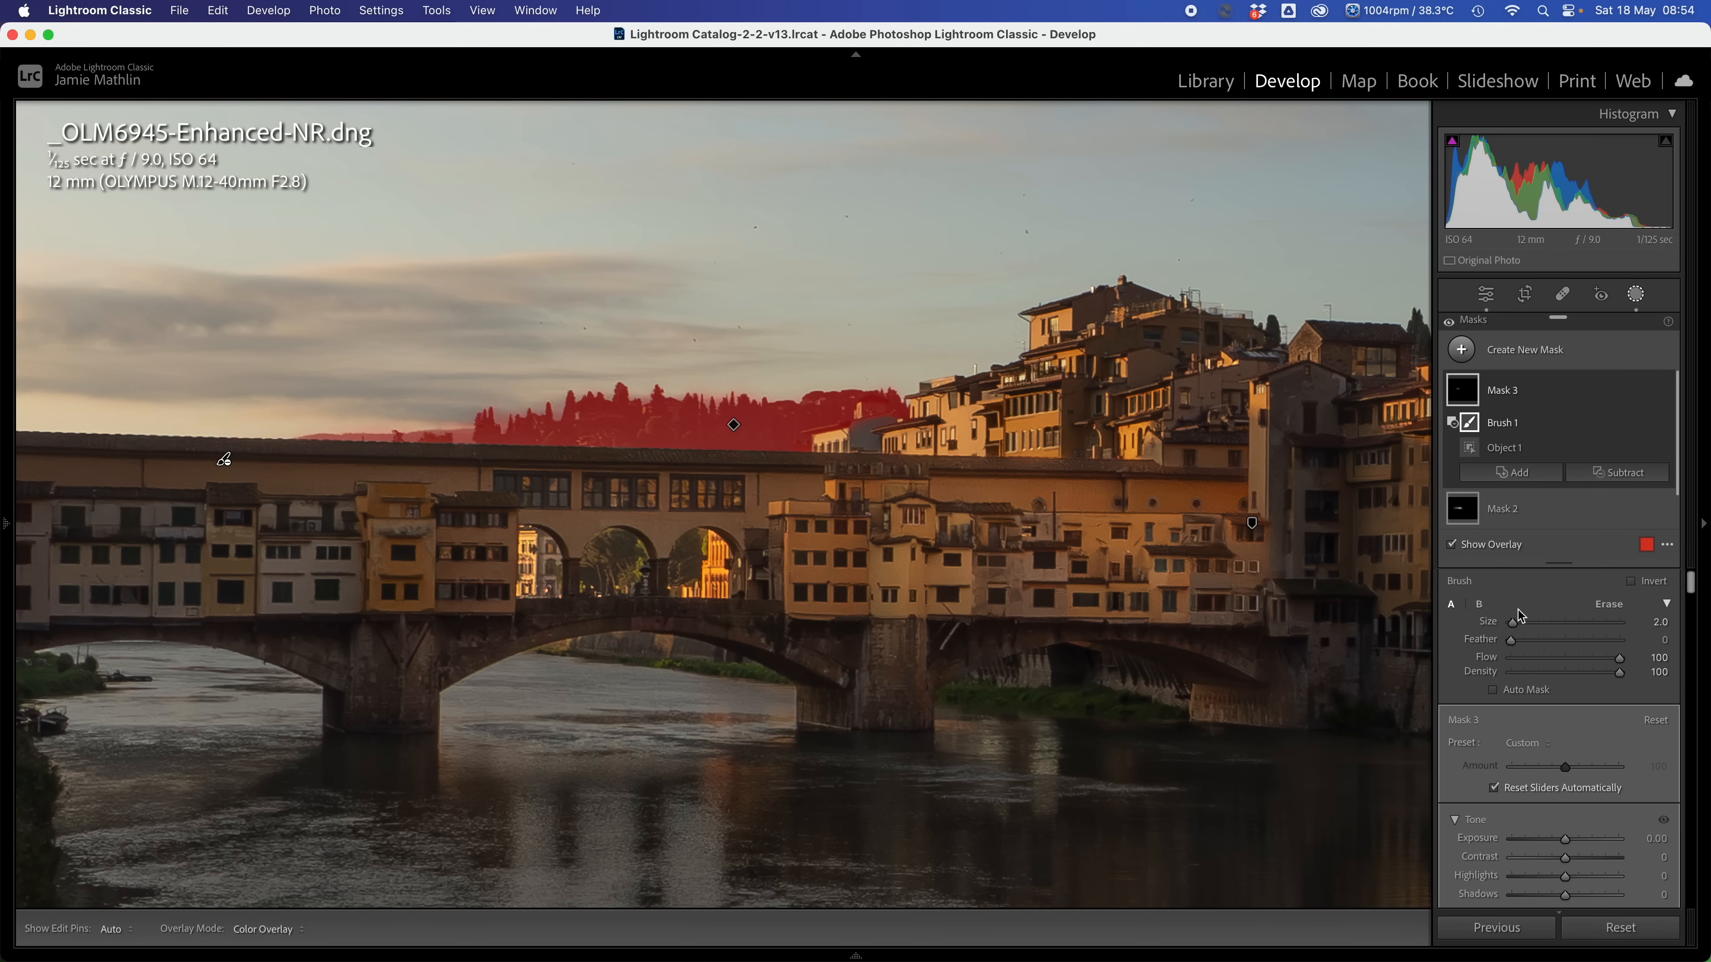
{"action": "left_click", "coordinate": [1584, 639]}
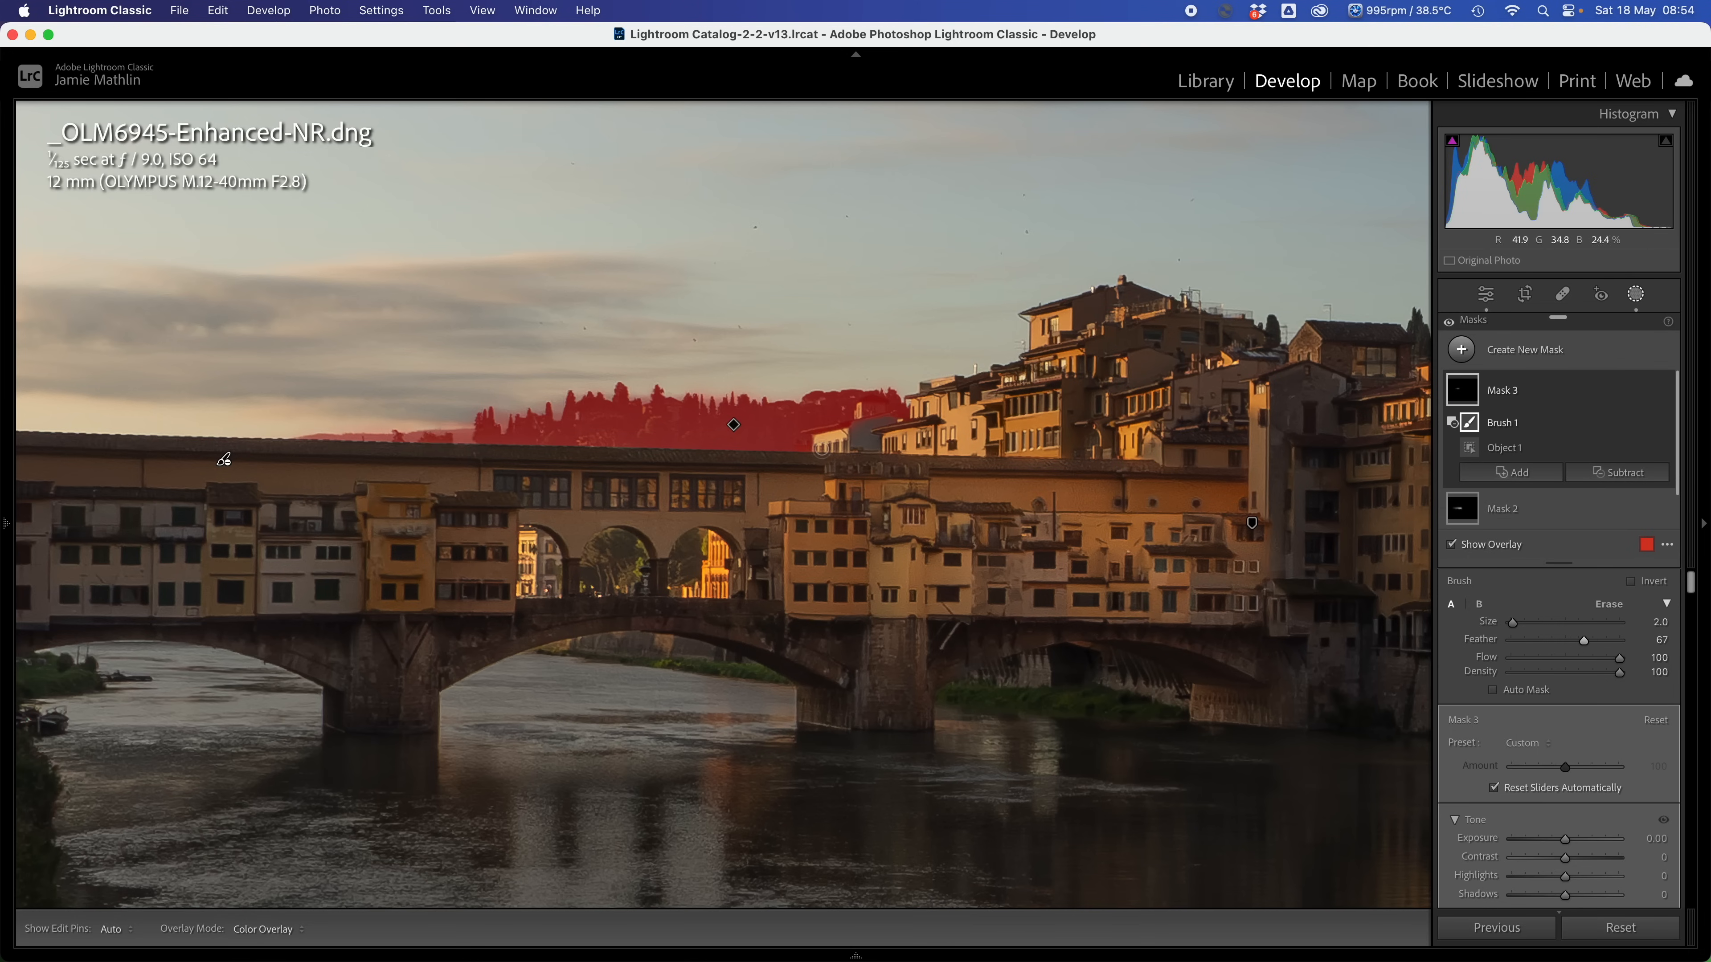
{"action": "key", "text": "h"}
{"action": "mouse_move", "coordinate": [809, 434]}
{"action": "left_mouse_down"}
{"action": "mouse_move", "coordinate": [911, 423]}
{"action": "mouse_move", "coordinate": [861, 428]}
{"action": "mouse_move", "coordinate": [861, 408]}
{"action": "mouse_move", "coordinate": [880, 417]}
{"action": "mouse_move", "coordinate": [816, 454]}
{"action": "left_mouse_up"}
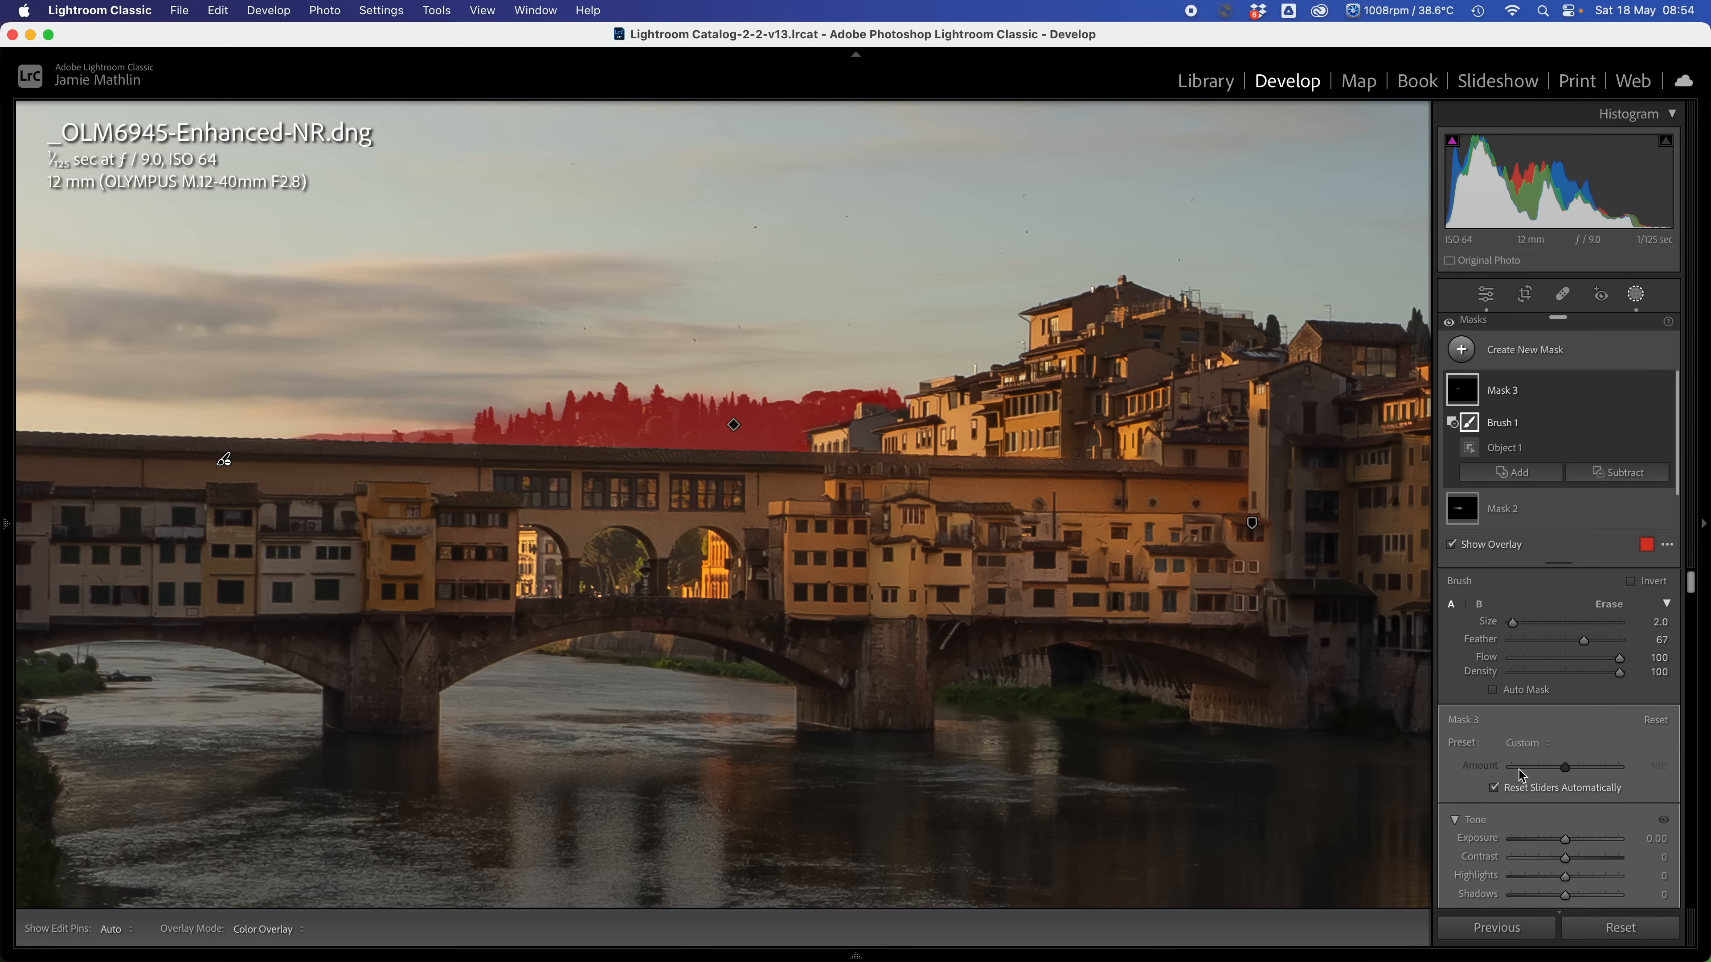
Try Contrast at 99 on the tree mask and bring it back down to 2.
{"action": "scroll", "coordinate": [1631, 811], "scroll_direction": "down", "scroll_amount": 2}
{"action": "left_click_drag", "start_coordinate": [1582, 776], "coordinate": [1628, 789]}
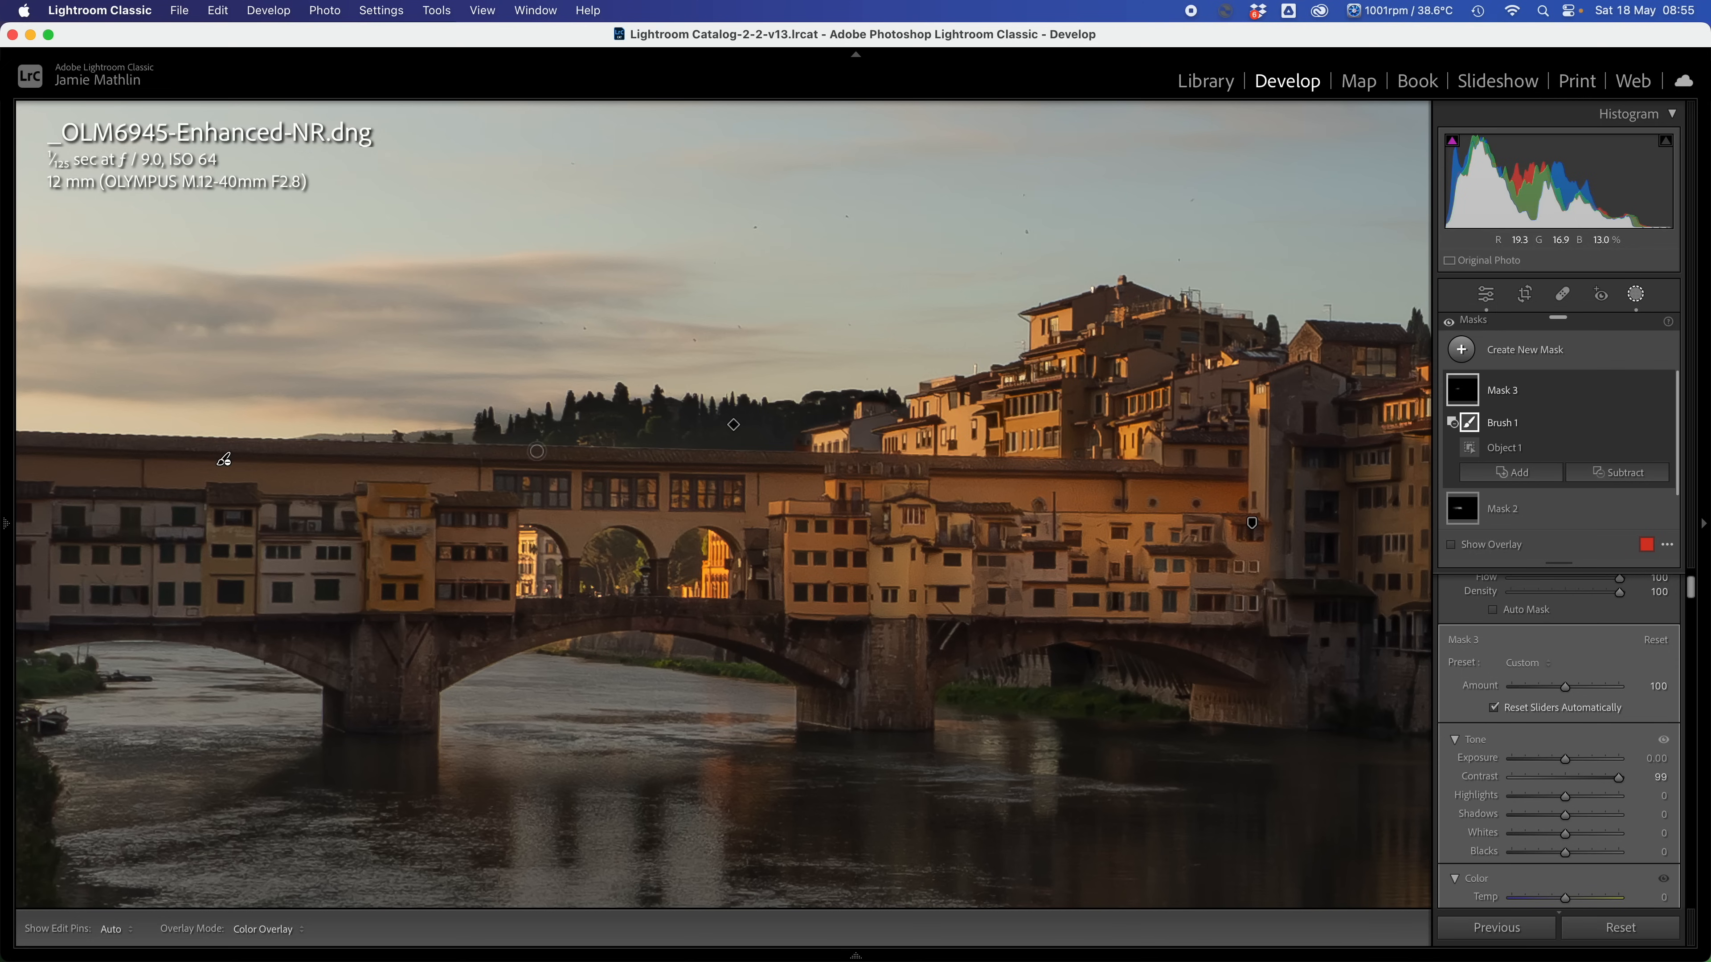
{"action": "left_click", "coordinate": [1573, 777]}
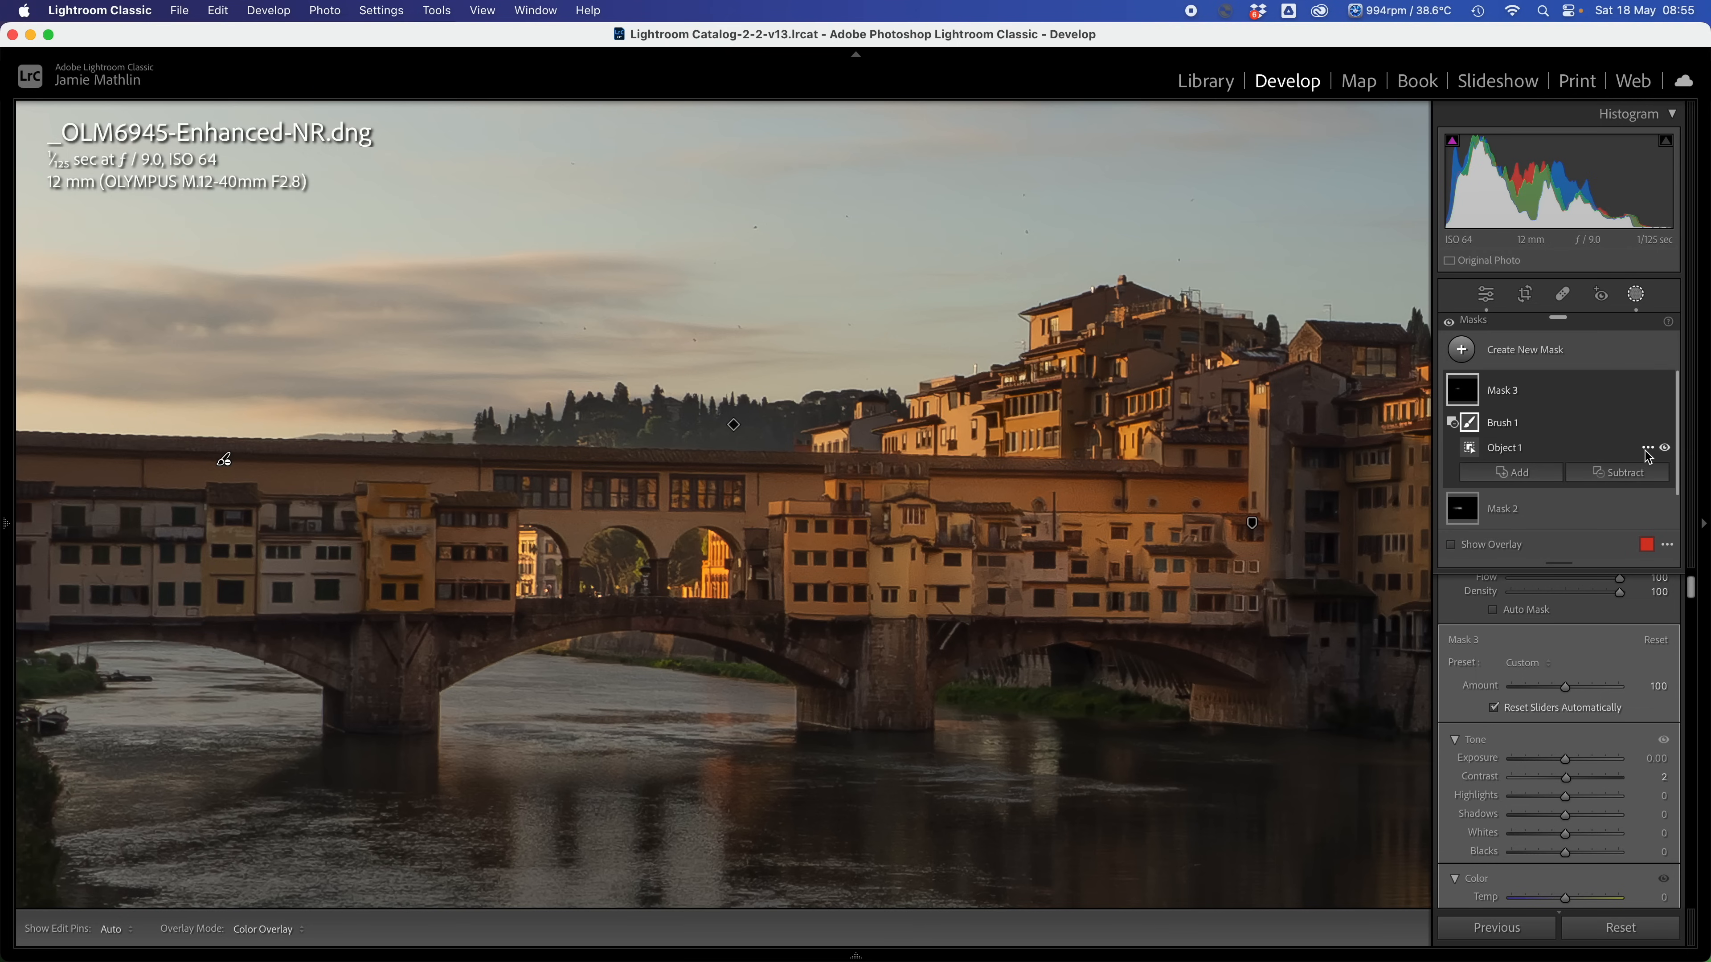
Intersect the tree mask with a linear gradient running from the bridge roof up to just above the treetops.
{"action": "left_click", "coordinate": [1647, 449]}
{"action": "mouse_move", "coordinate": [1616, 538]}
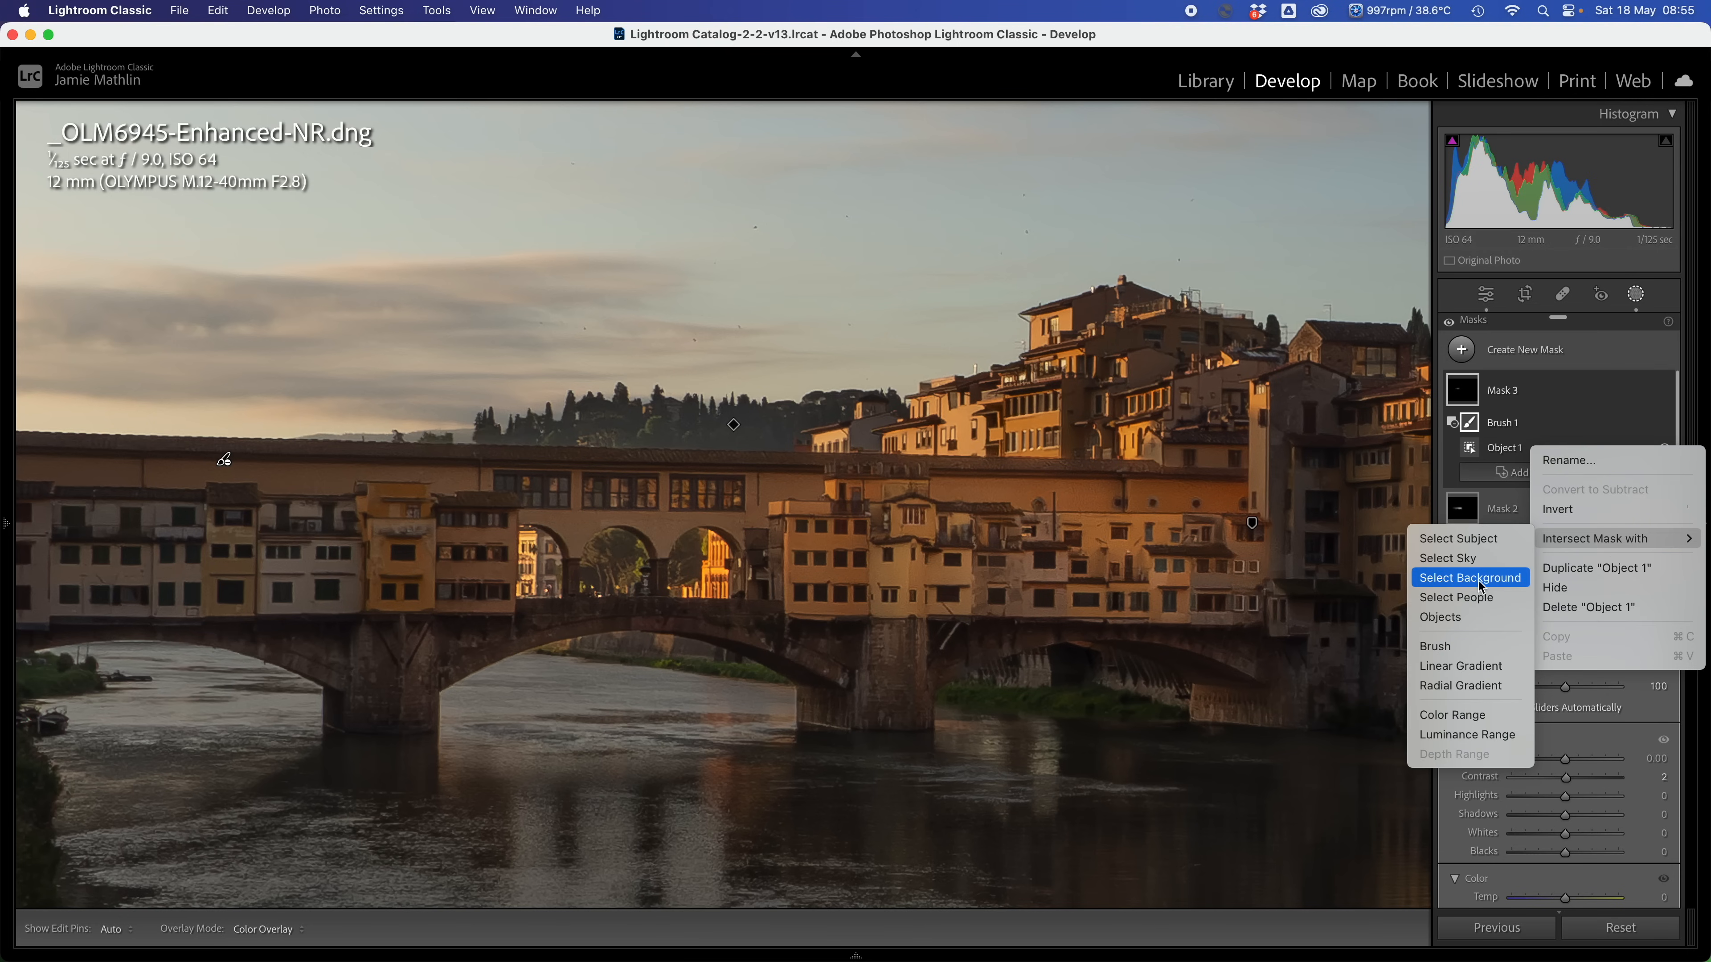
{"action": "left_click", "coordinate": [1460, 666]}
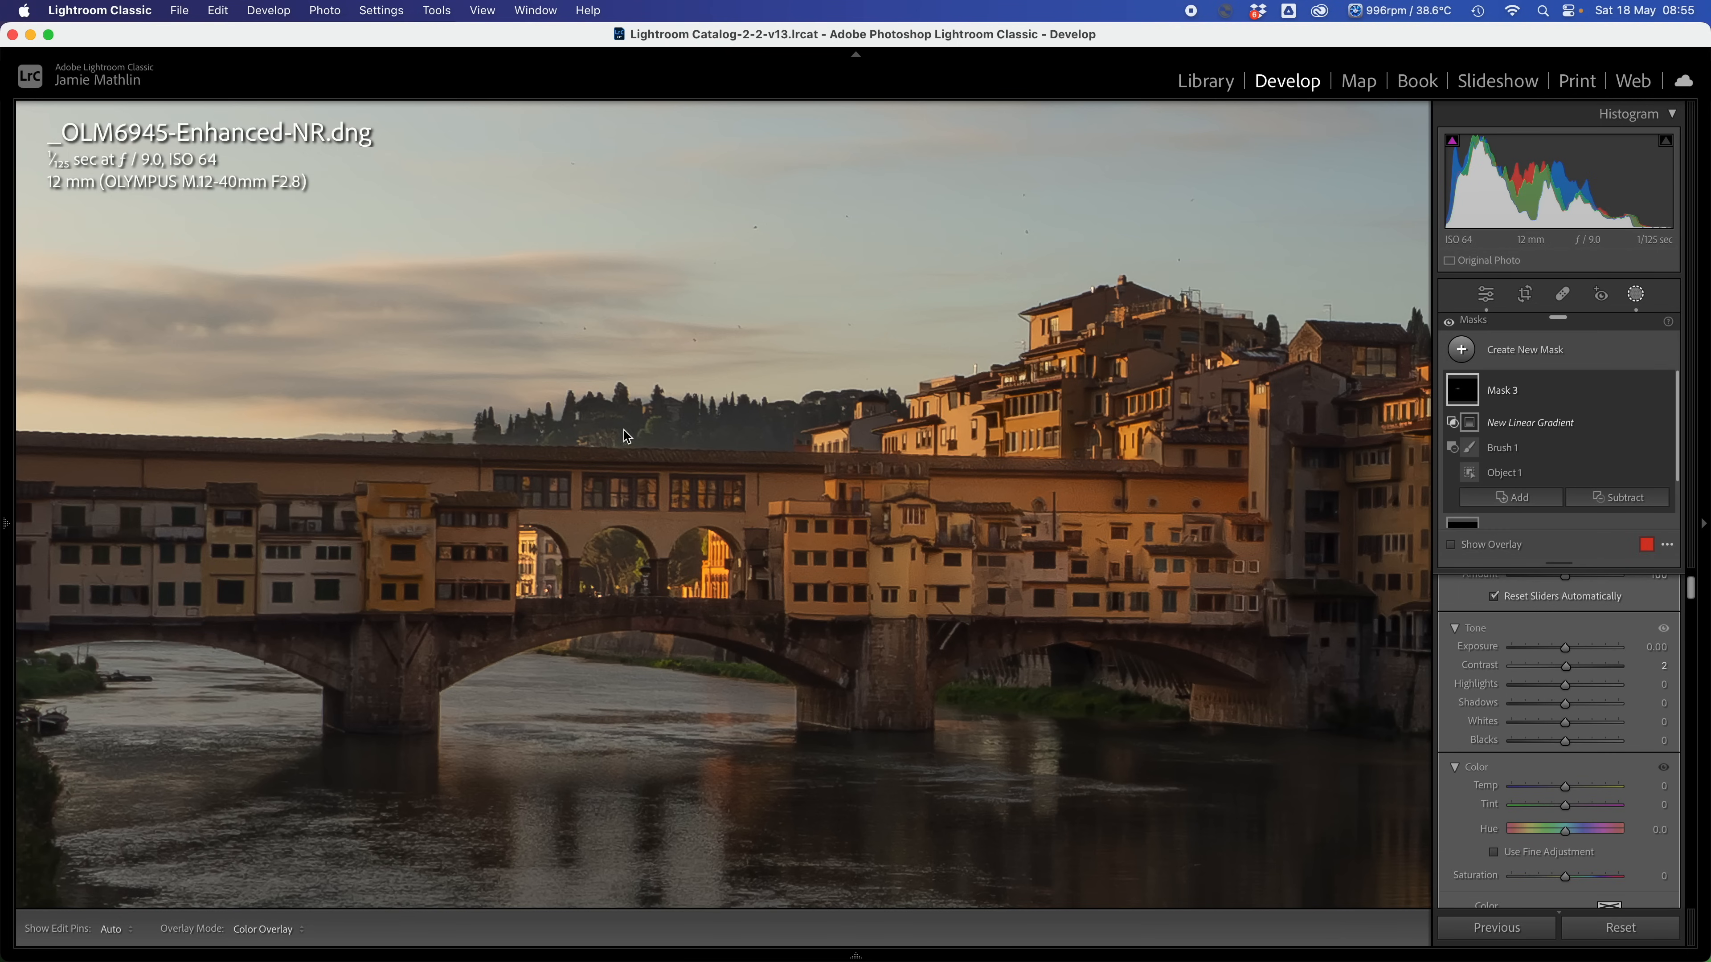
{"action": "left_click_drag", "start_coordinate": [617, 450], "coordinate": [619, 370]}
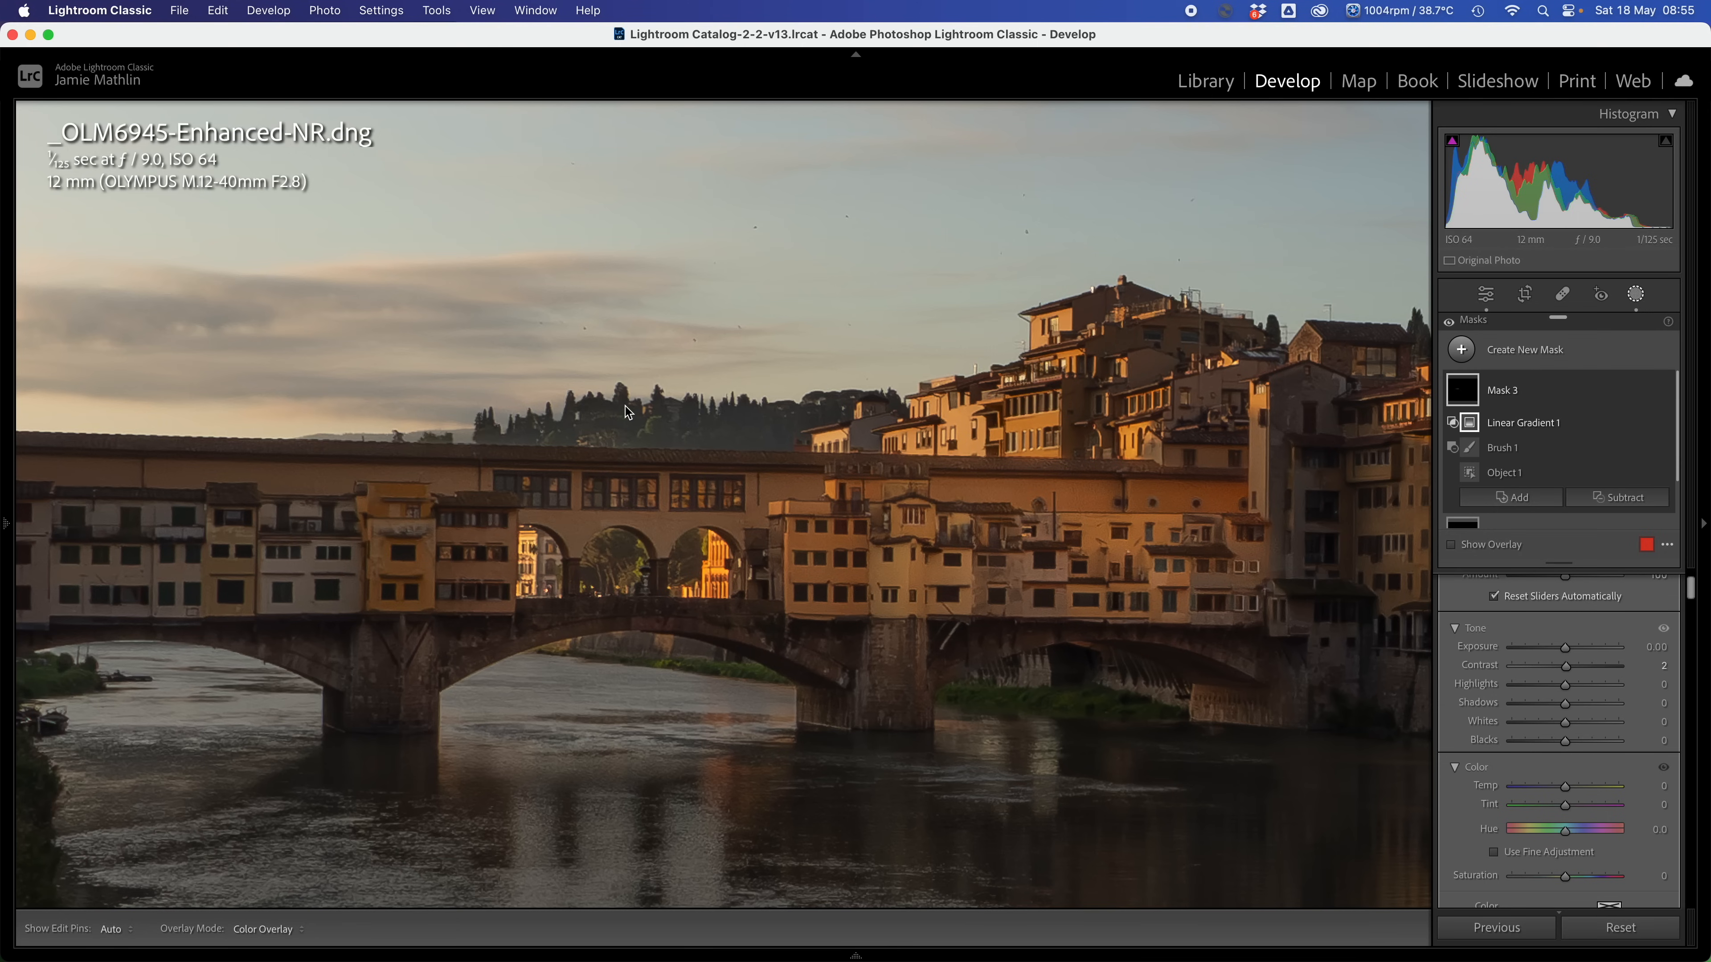
Set the tree mask's Contrast to 58 and move the linear gradient's lower edge slightly down onto the bridge roof.
{"action": "mouse_move", "coordinate": [1520, 438]}
{"action": "mouse_move", "coordinate": [1586, 671]}
{"action": "left_mouse_down"}
{"action": "mouse_move", "coordinate": [1633, 672]}
{"action": "mouse_move", "coordinate": [1597, 677]}
{"action": "mouse_move", "coordinate": [1617, 674]}
{"action": "left_mouse_up"}
{"action": "left_click_drag", "start_coordinate": [620, 371], "coordinate": [616, 404]}
{"action": "left_click", "coordinate": [1571, 667]}
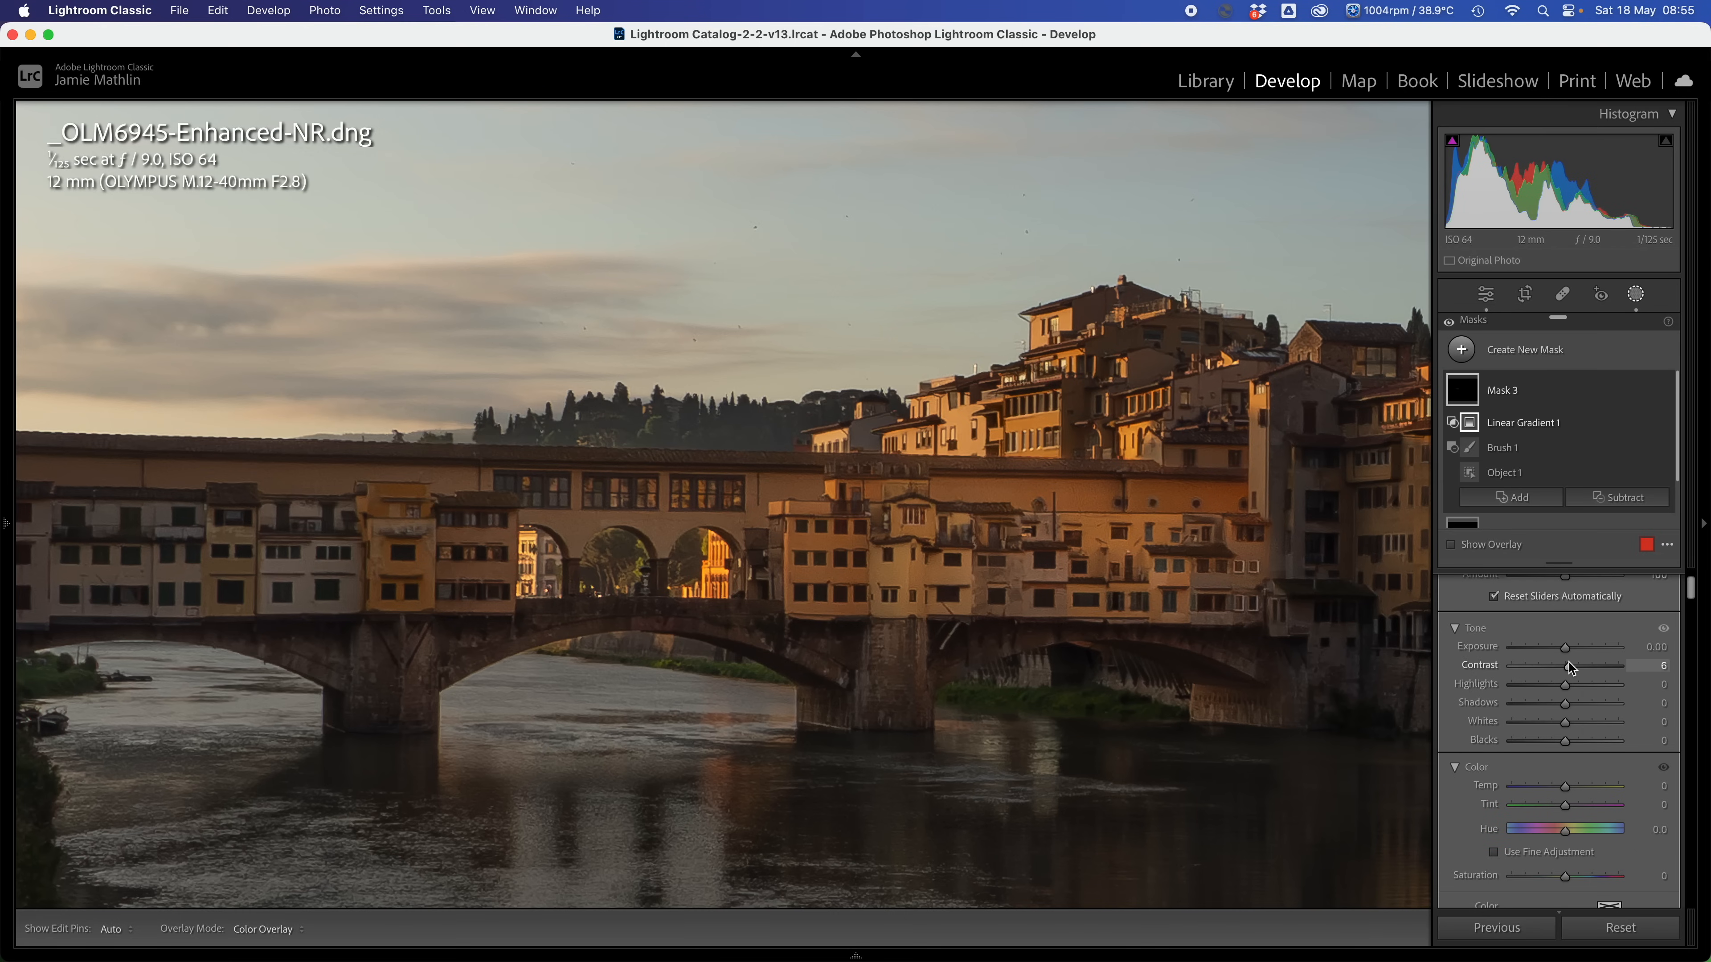
{"action": "mouse_move", "coordinate": [1572, 667]}
{"action": "left_mouse_down"}
{"action": "mouse_move", "coordinate": [1610, 678]}
{"action": "mouse_move", "coordinate": [1566, 680]}
{"action": "mouse_move", "coordinate": [1621, 681]}
{"action": "mouse_move", "coordinate": [1589, 678]}
{"action": "left_mouse_up"}
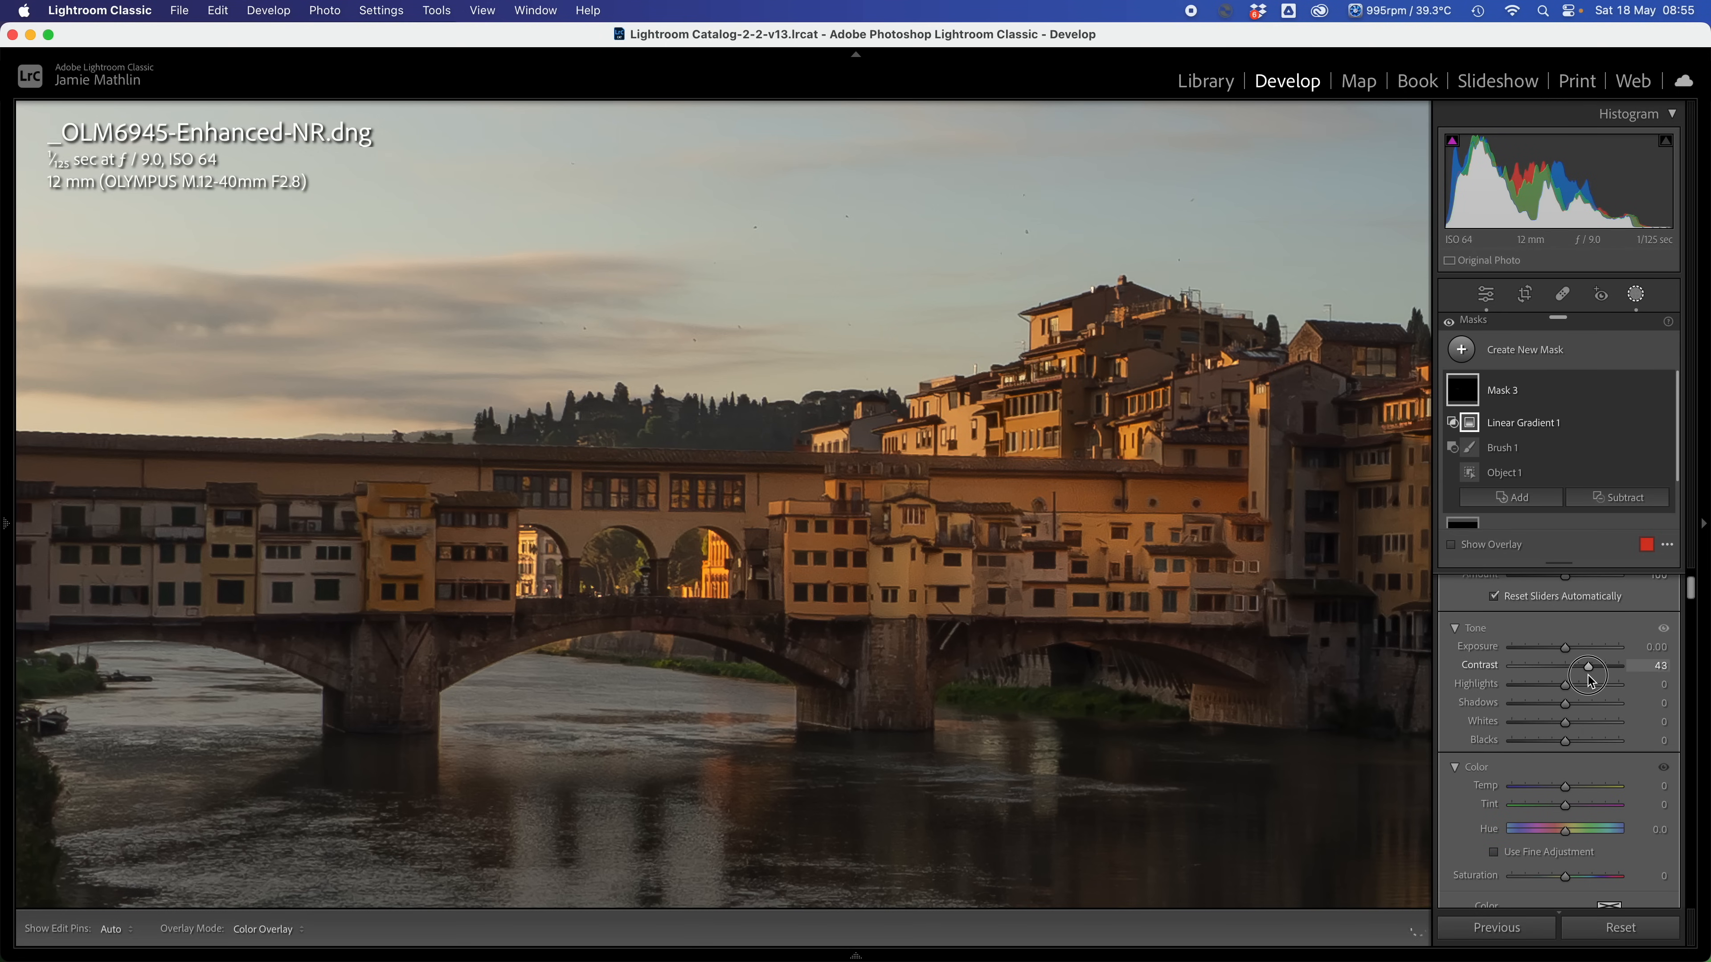
{"action": "left_click_drag", "start_coordinate": [618, 404], "coordinate": [619, 373]}
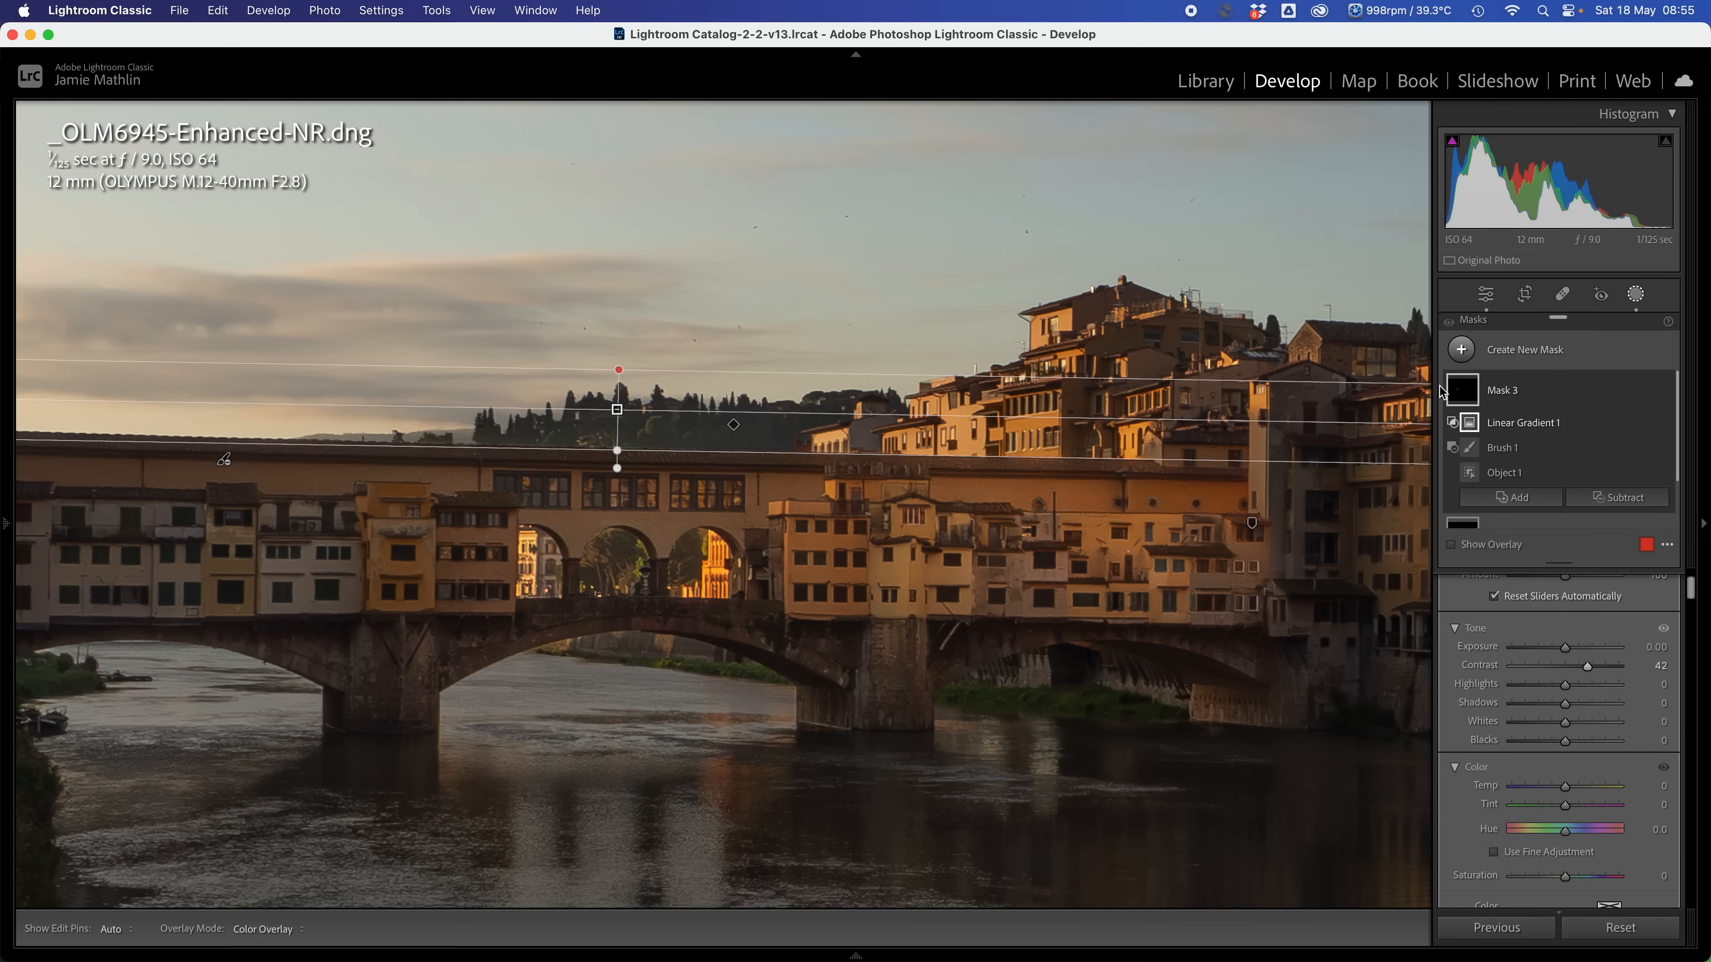
{"action": "mouse_move", "coordinate": [1469, 397]}
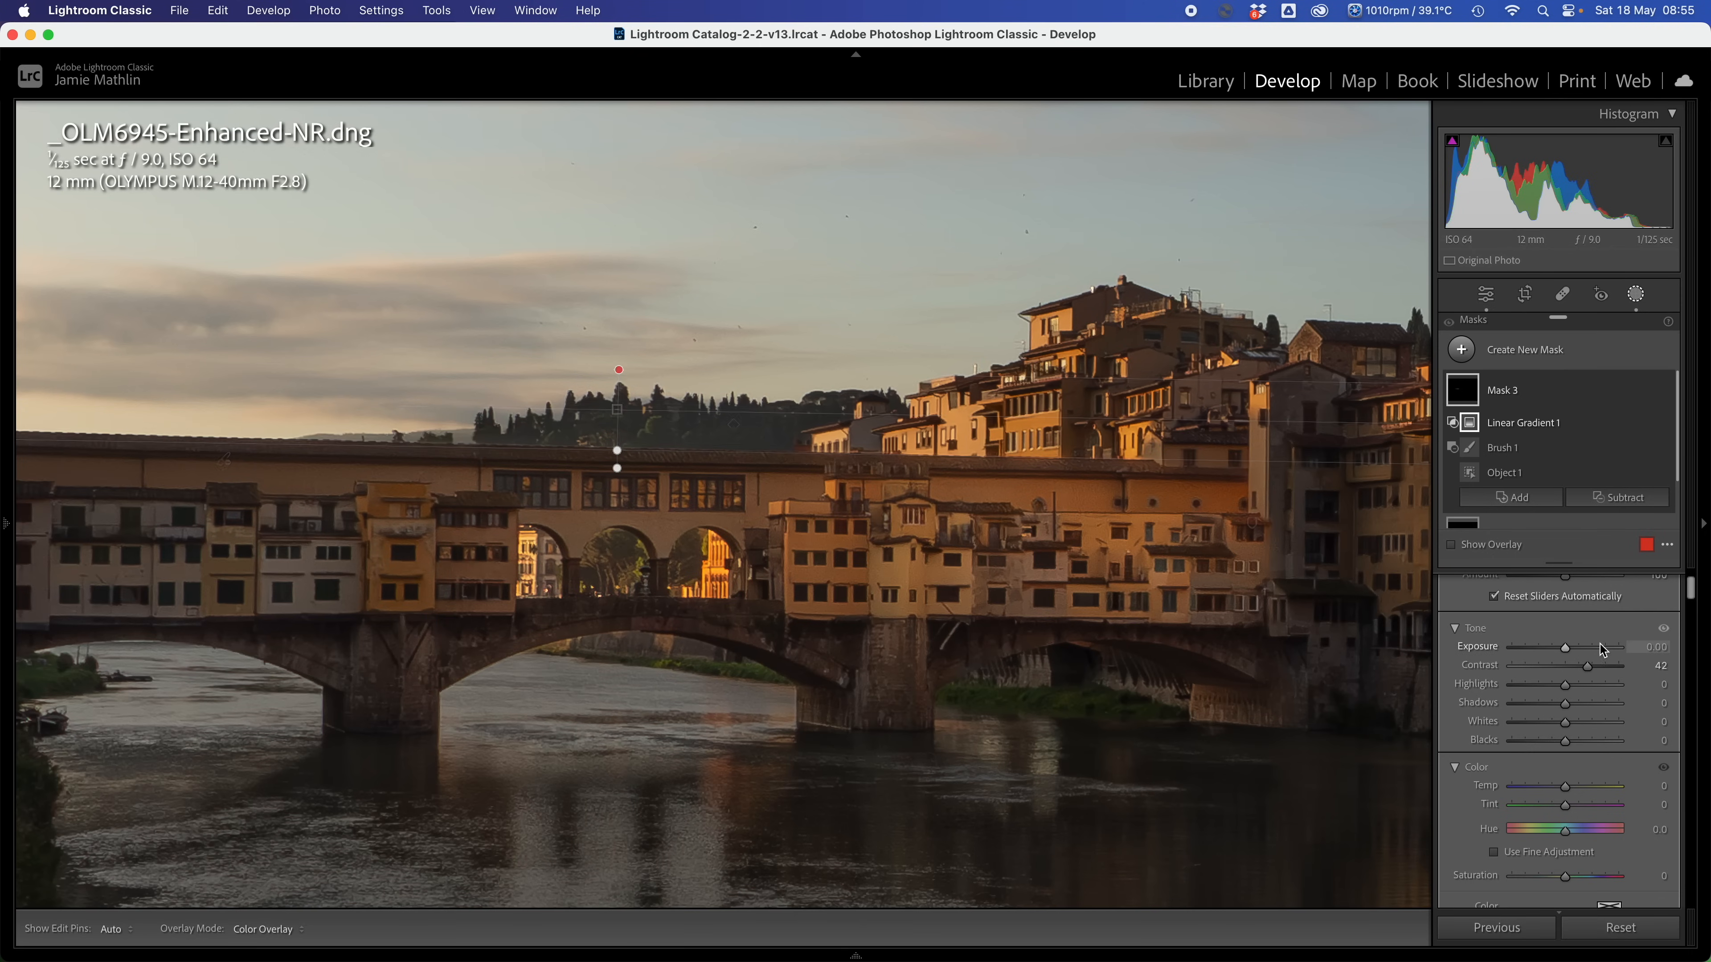
{"action": "left_click_drag", "start_coordinate": [1588, 667], "coordinate": [1599, 671]}
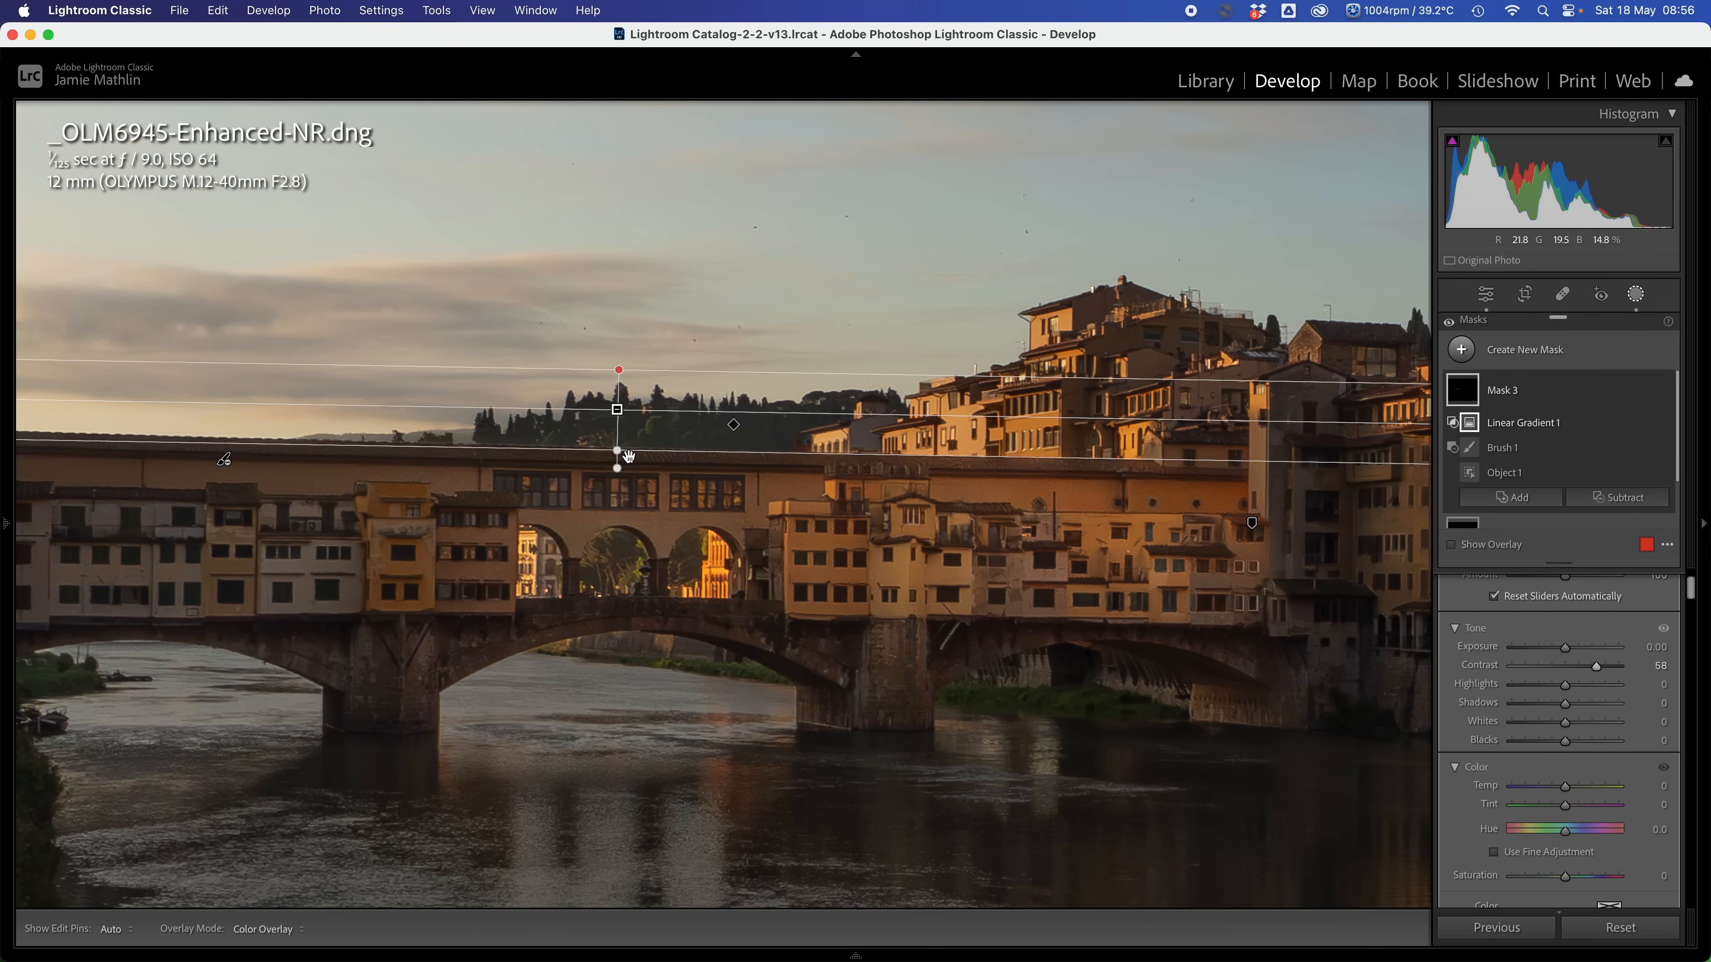
{"action": "left_click_drag", "start_coordinate": [617, 450], "coordinate": [617, 453]}
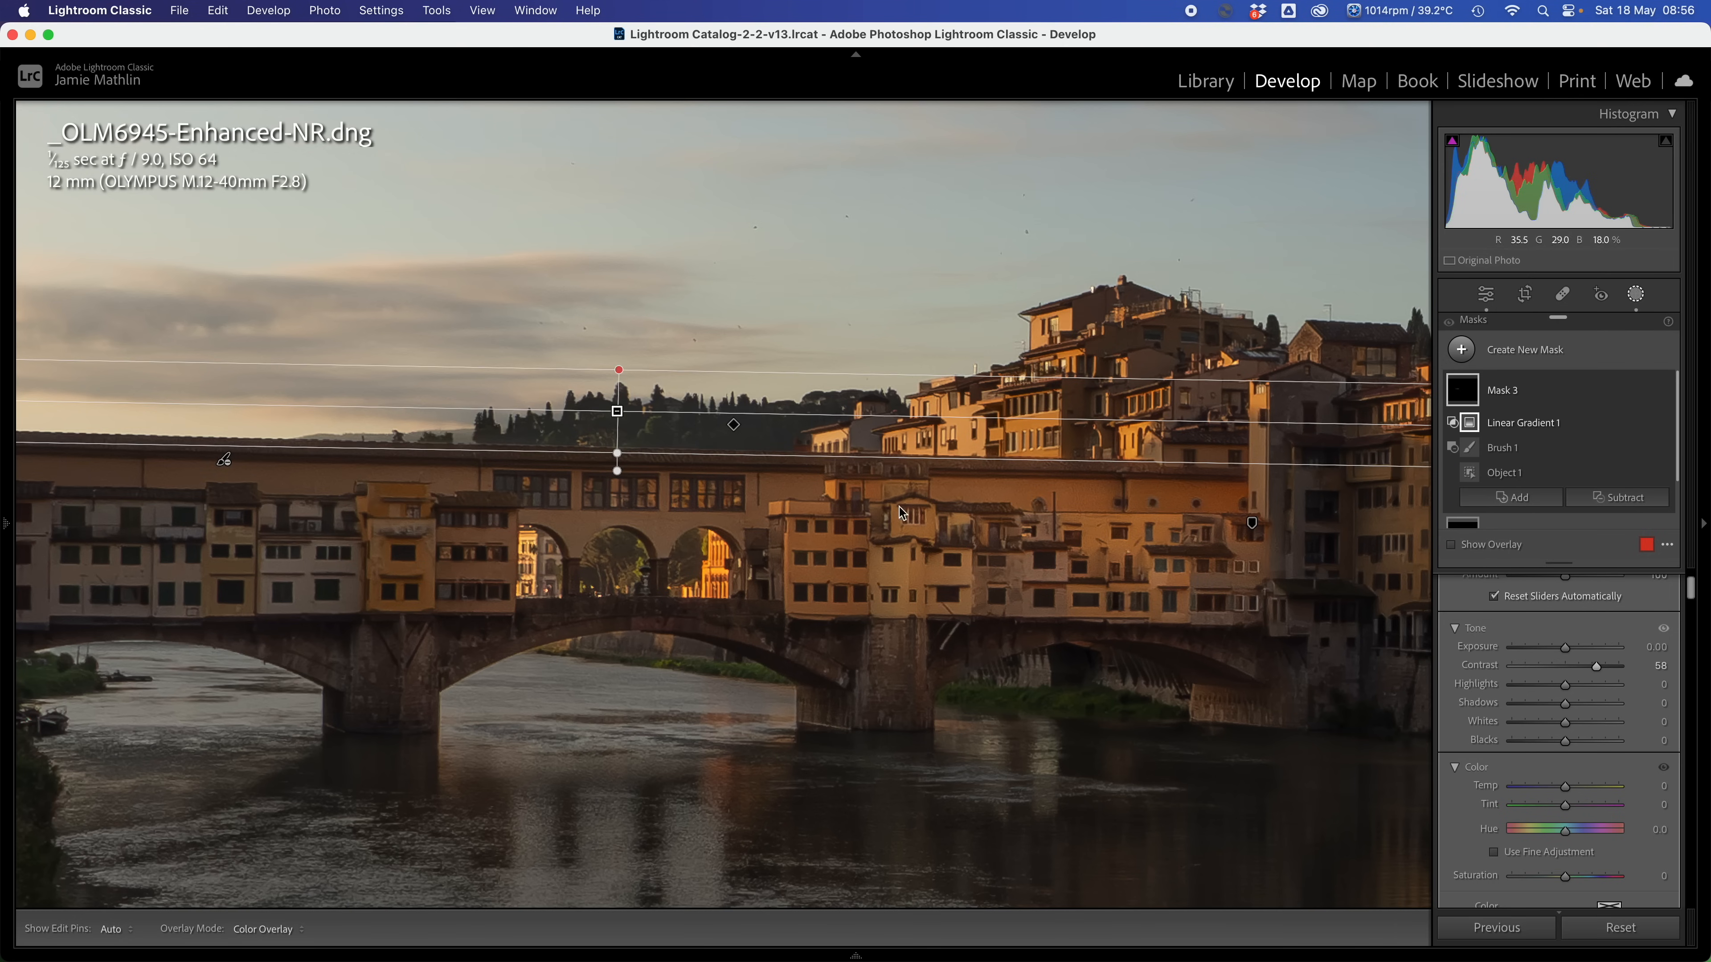
Set the tree mask's Shadows to -47 and Contrast to 41, and compare the photo with the mask hidden and shown.
{"action": "scroll", "coordinate": [1570, 708], "scroll_direction": "down", "scroll_amount": 6}
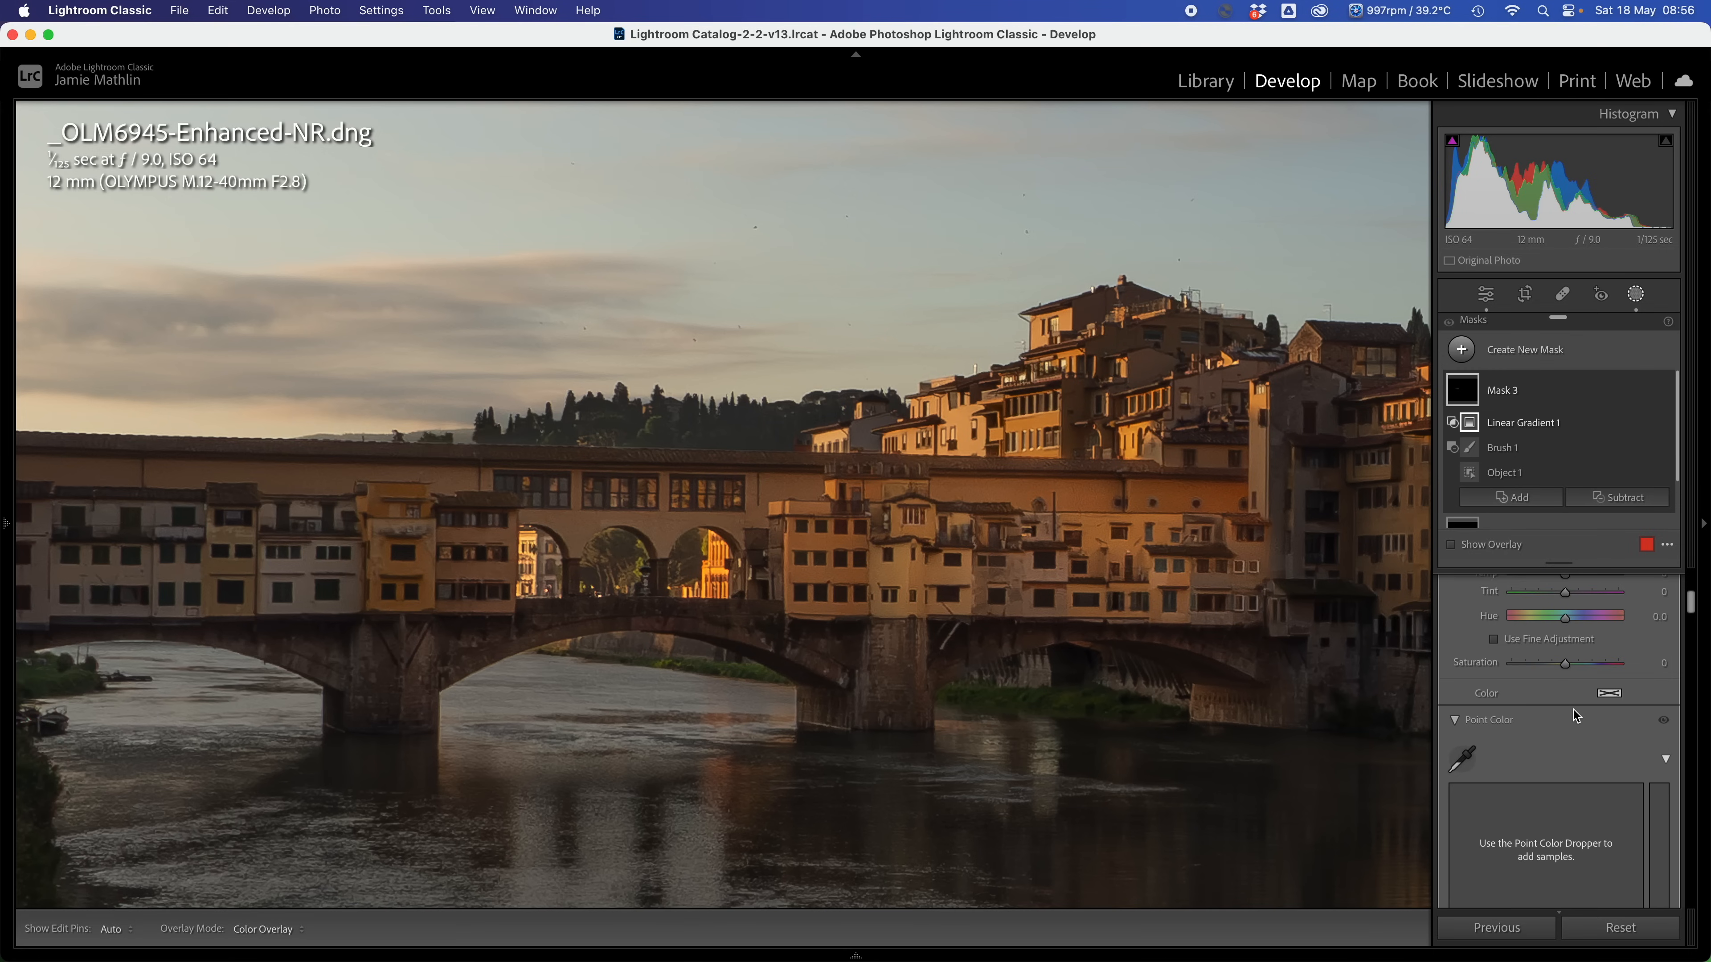
{"action": "scroll", "coordinate": [1570, 714], "scroll_direction": "up", "scroll_amount": 6}
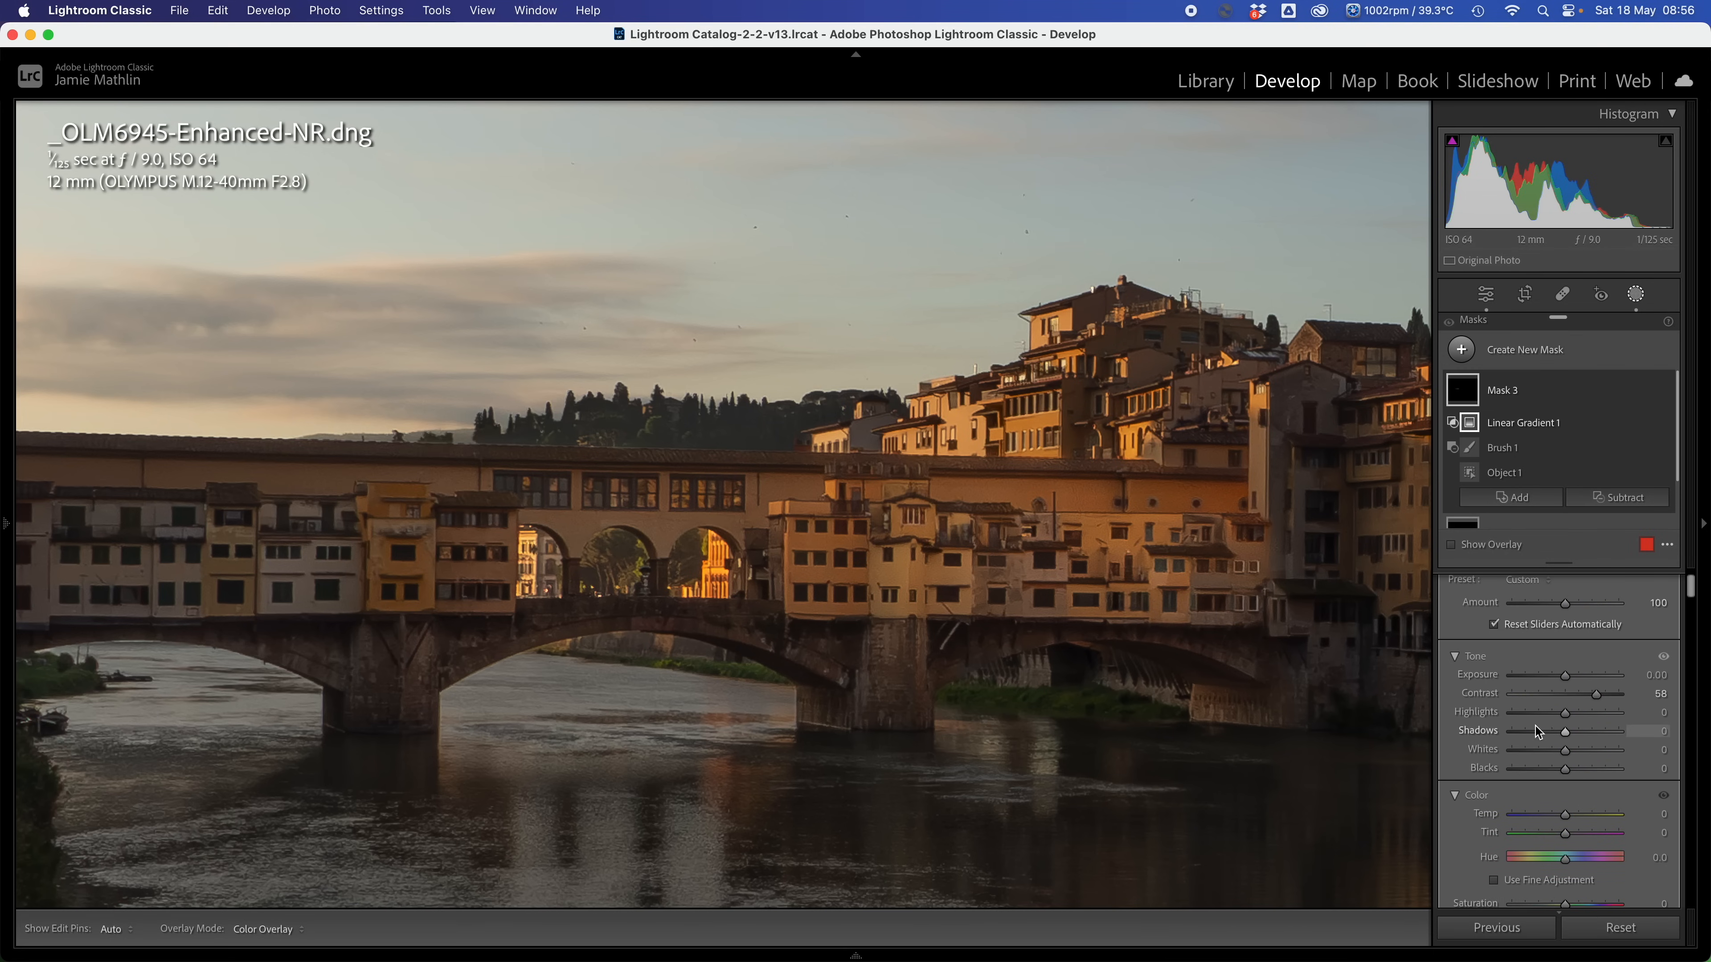
{"action": "left_click", "coordinate": [1538, 732]}
{"action": "left_click_drag", "start_coordinate": [1540, 731], "coordinate": [1542, 732]}
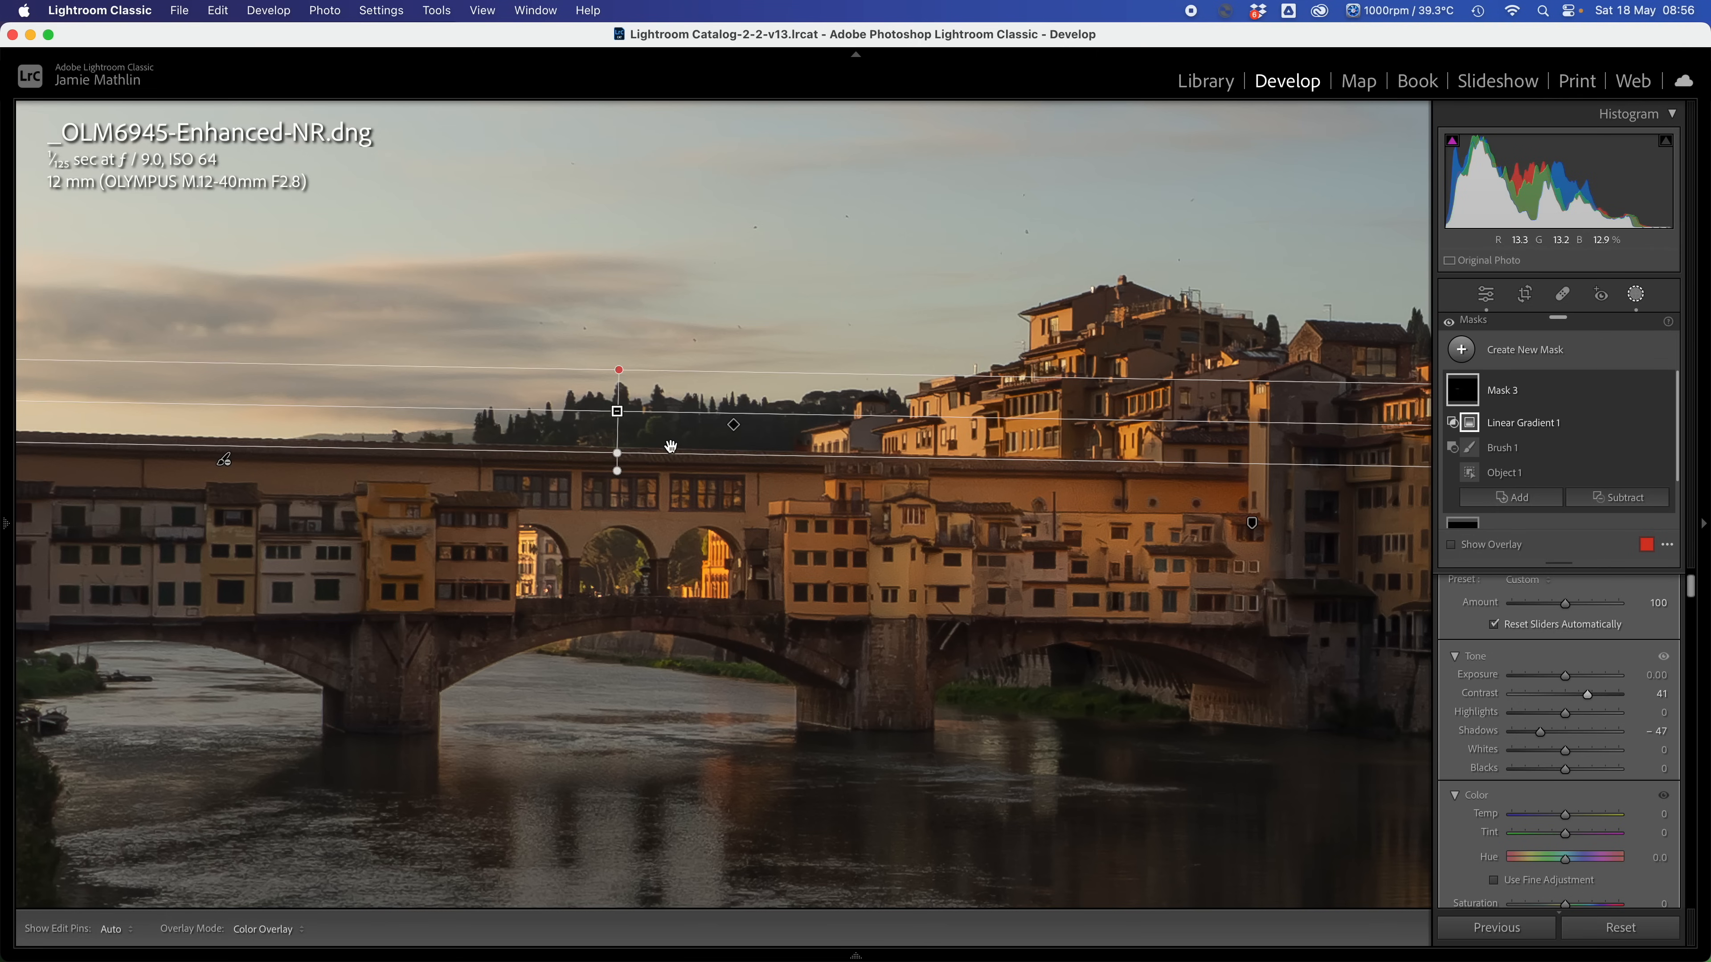
{"action": "mouse_move", "coordinate": [1596, 399]}
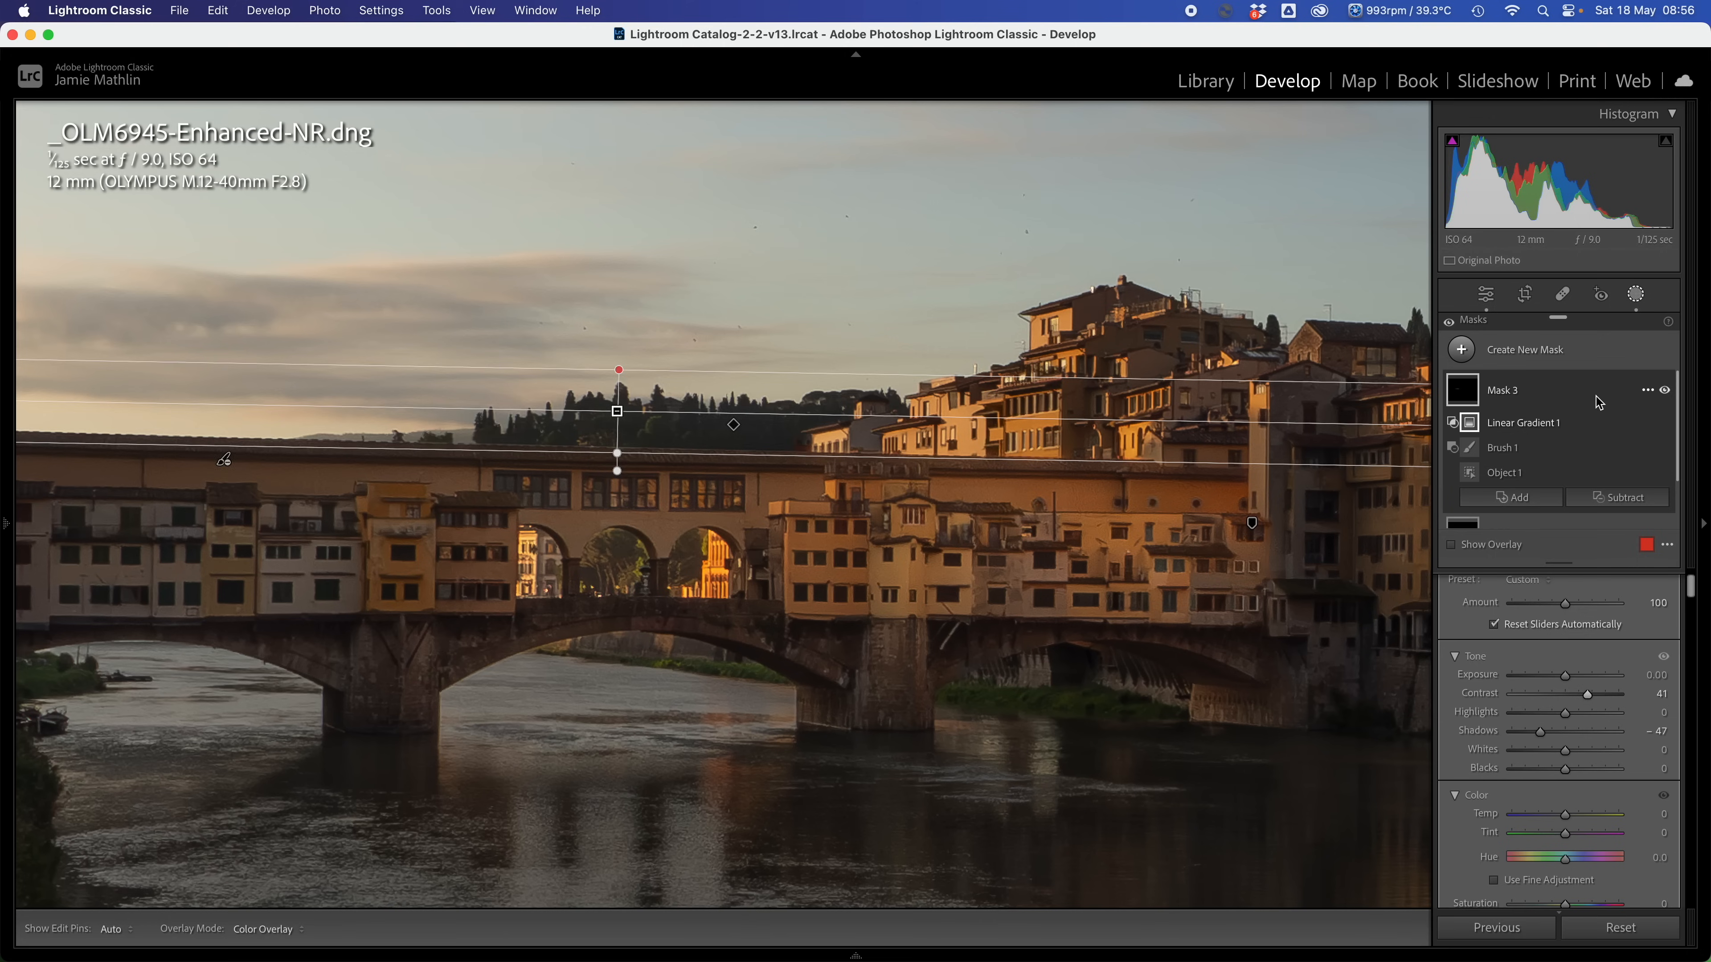
{"action": "left_click", "coordinate": [1670, 392]}
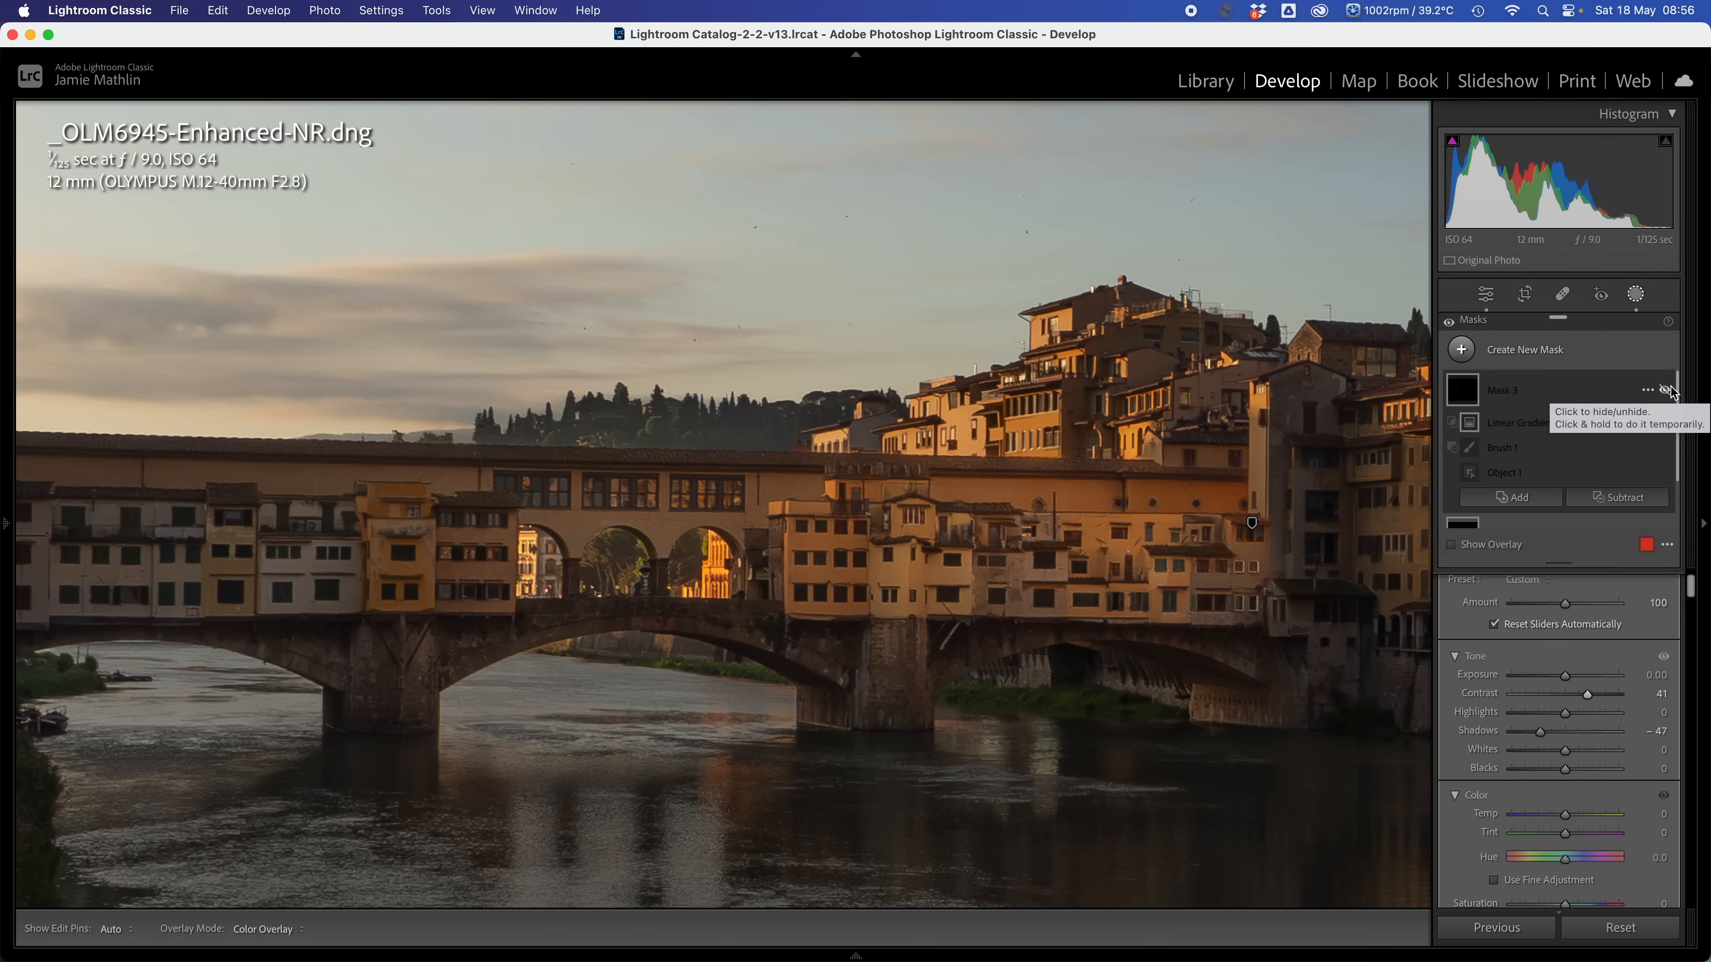
{"action": "left_click", "coordinate": [1671, 393]}
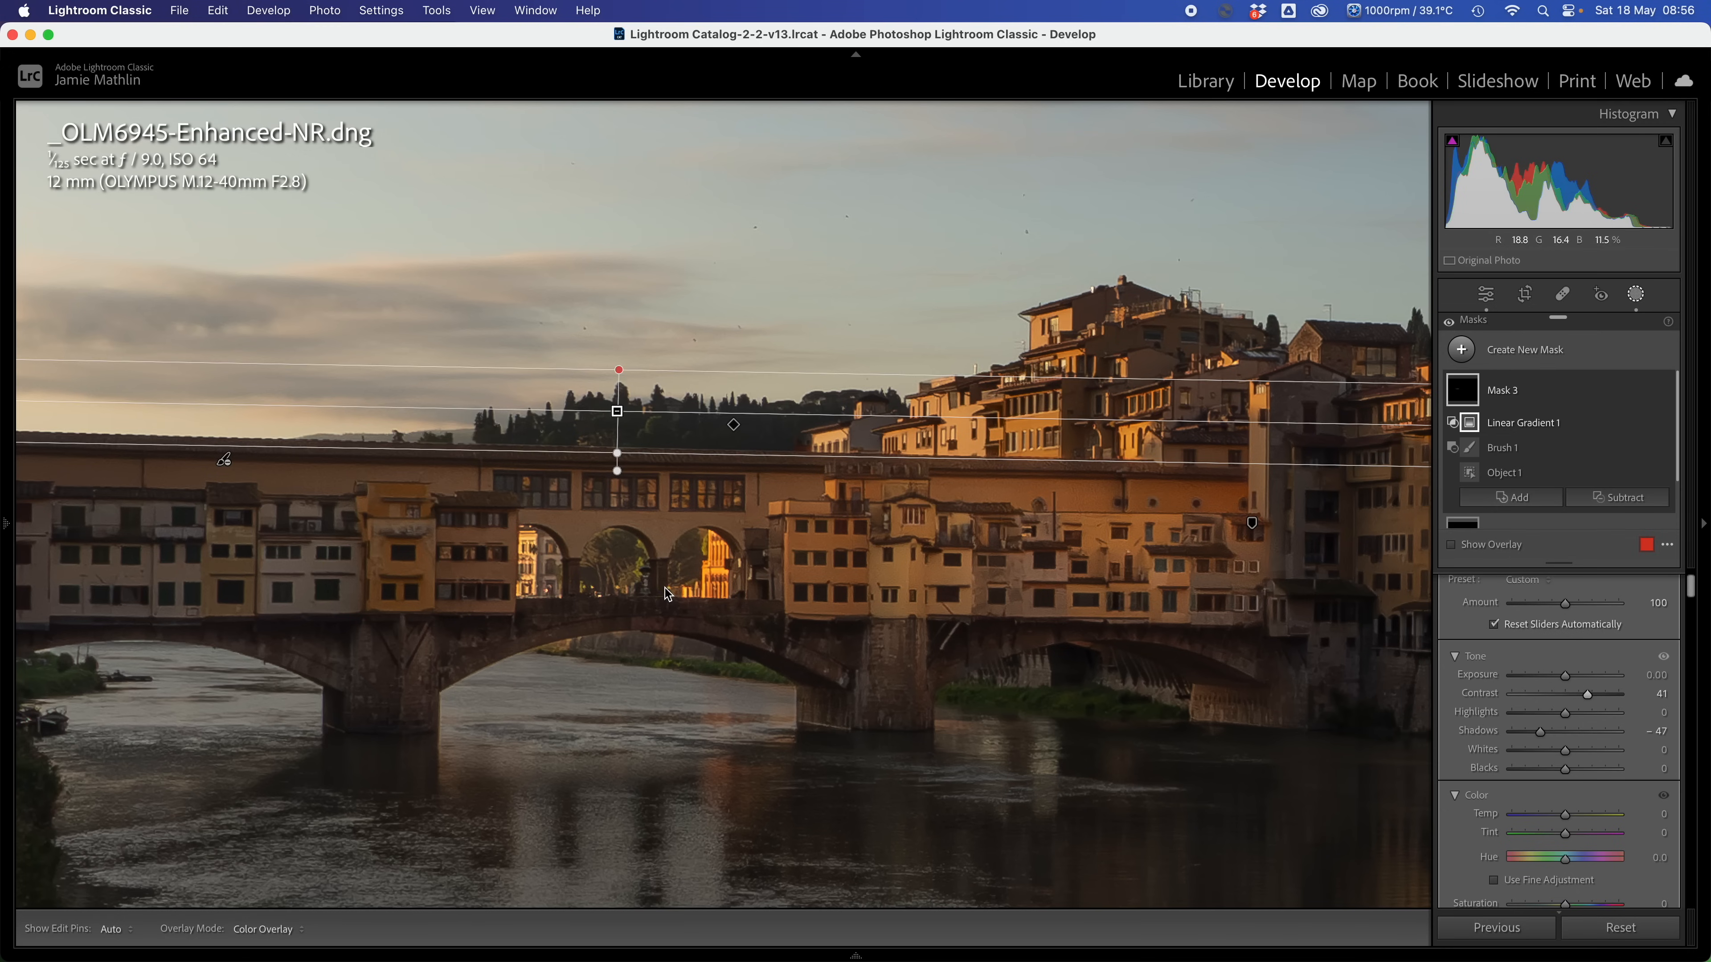
Add a subtracting brush with Feather 11 to the bridge mask, Mask 2.
{"action": "left_click", "coordinate": [1251, 524]}
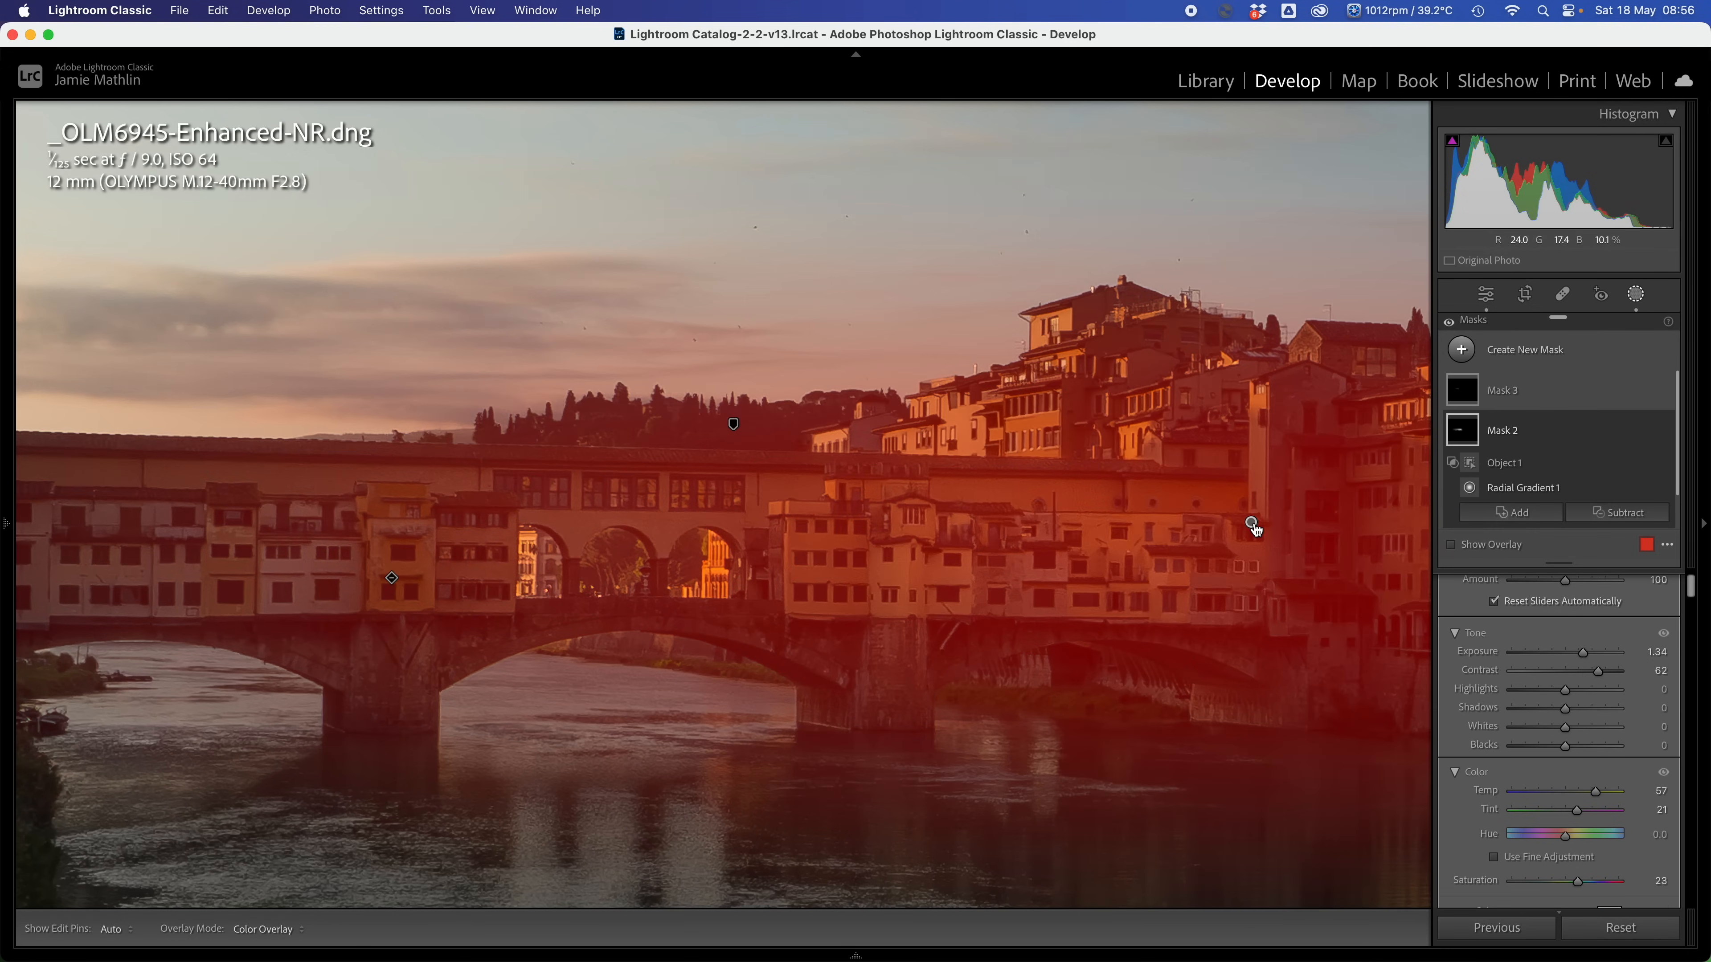
{"action": "left_click", "coordinate": [1462, 437]}
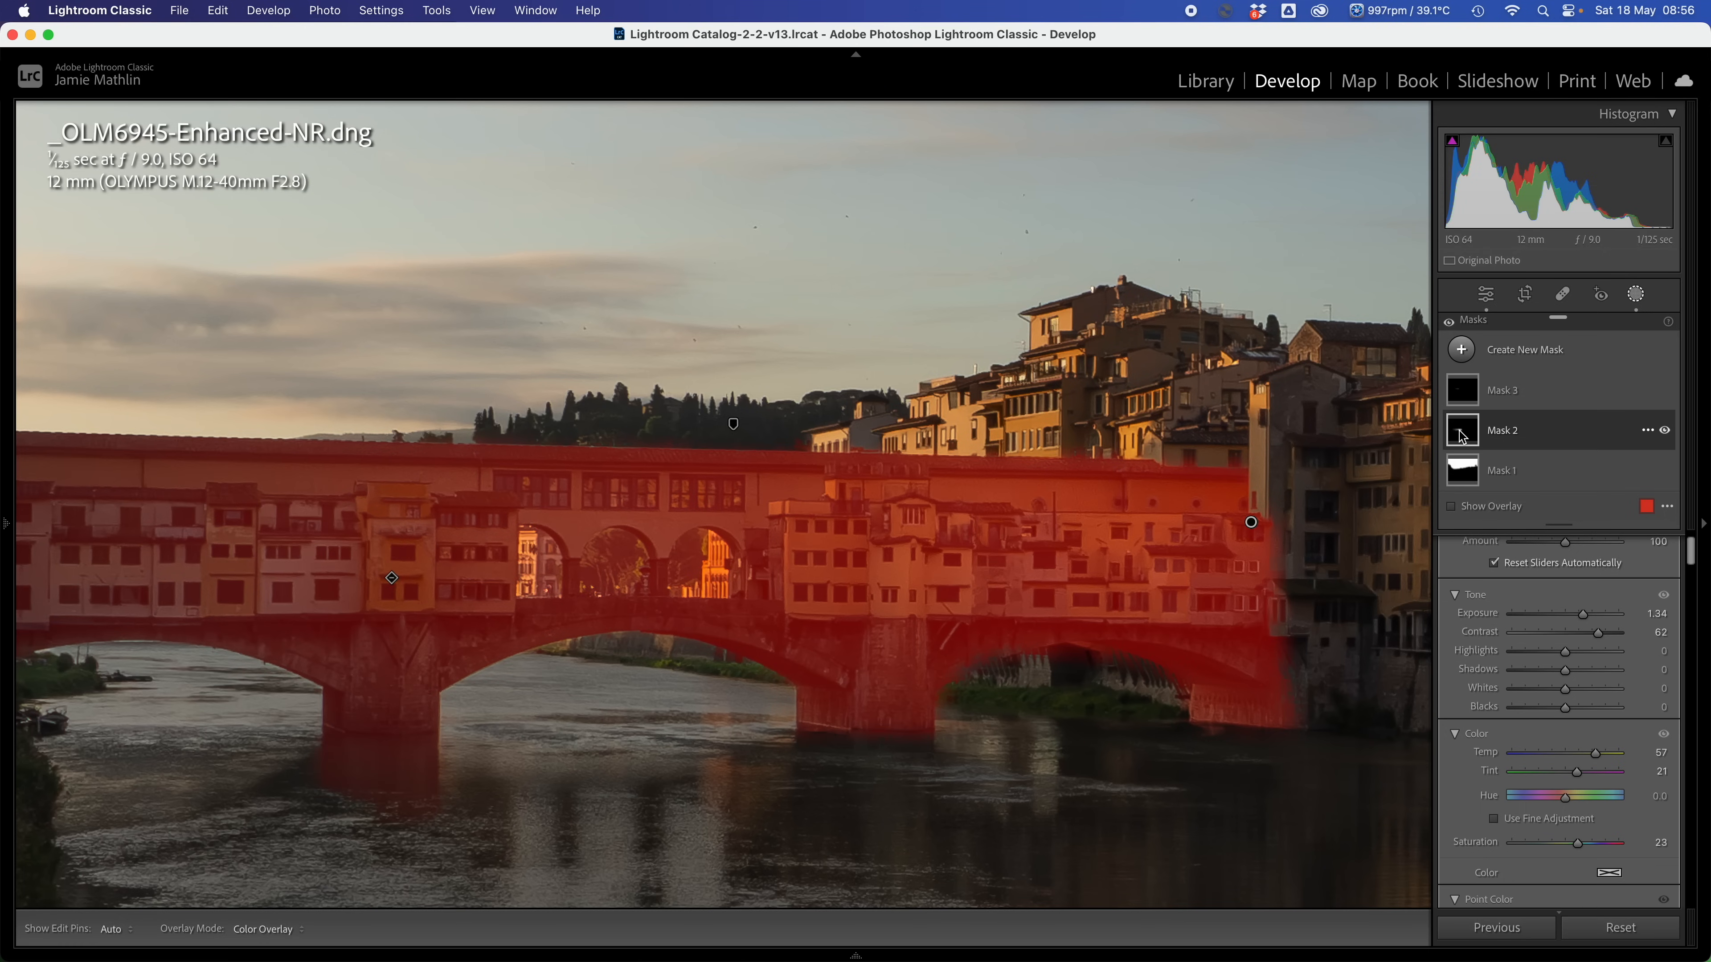
{"action": "left_click", "coordinate": [1462, 436]}
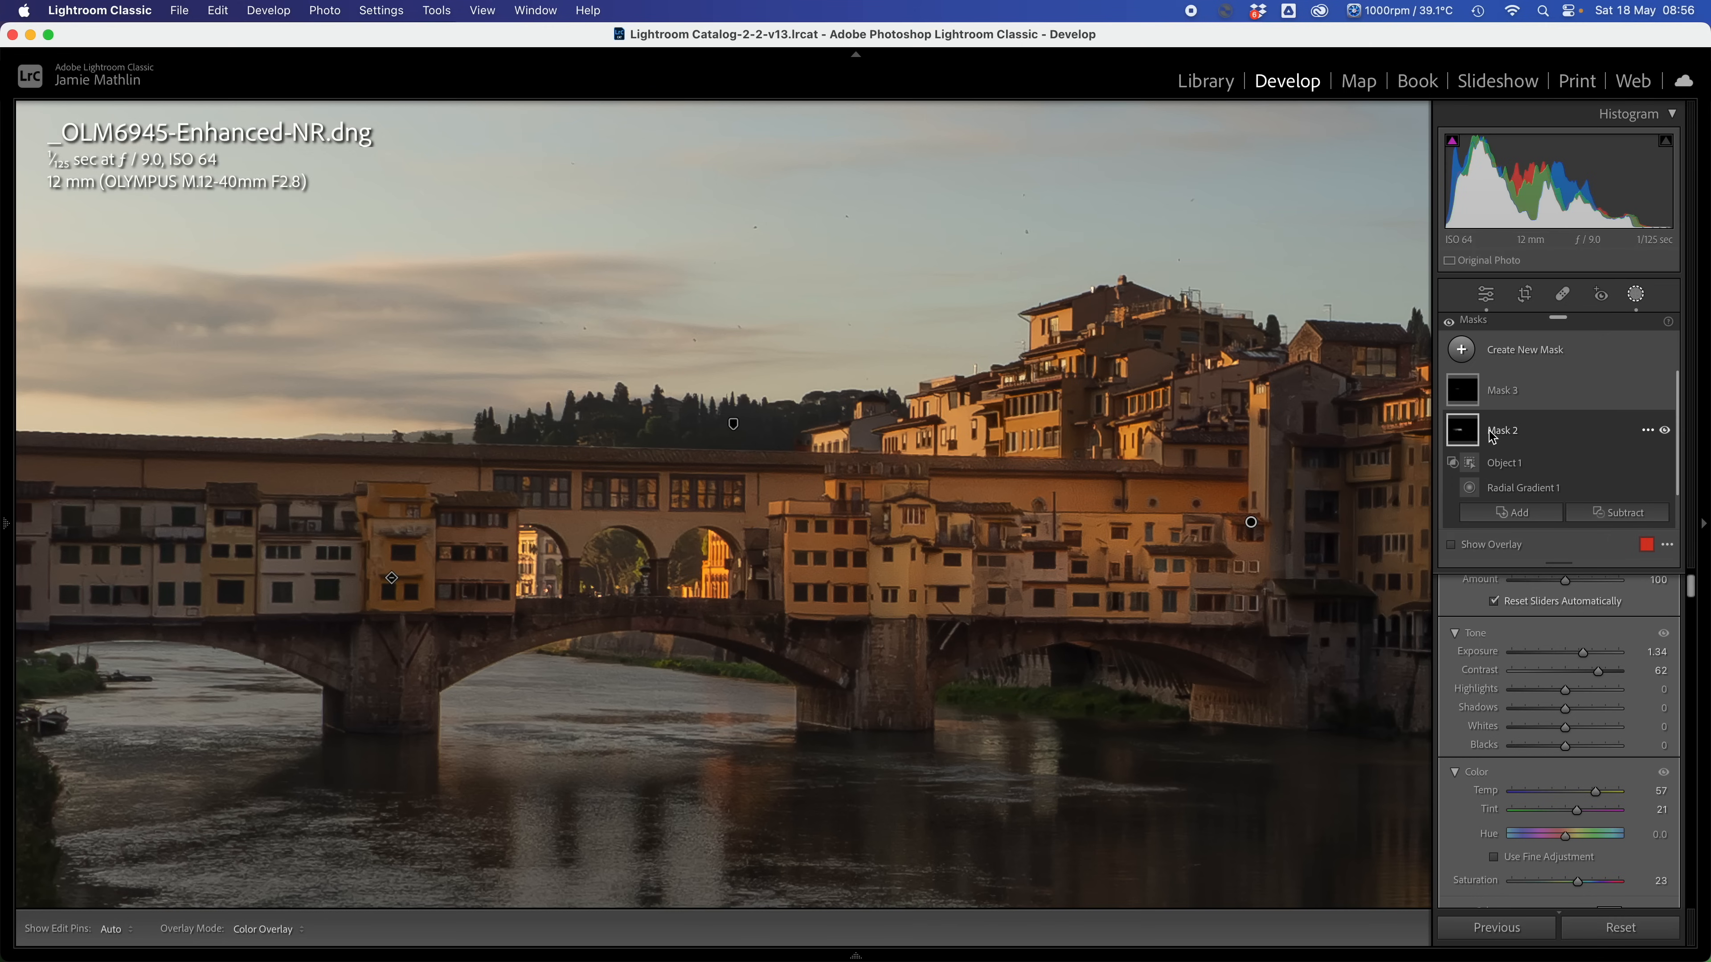
{"action": "left_click", "coordinate": [1518, 490]}
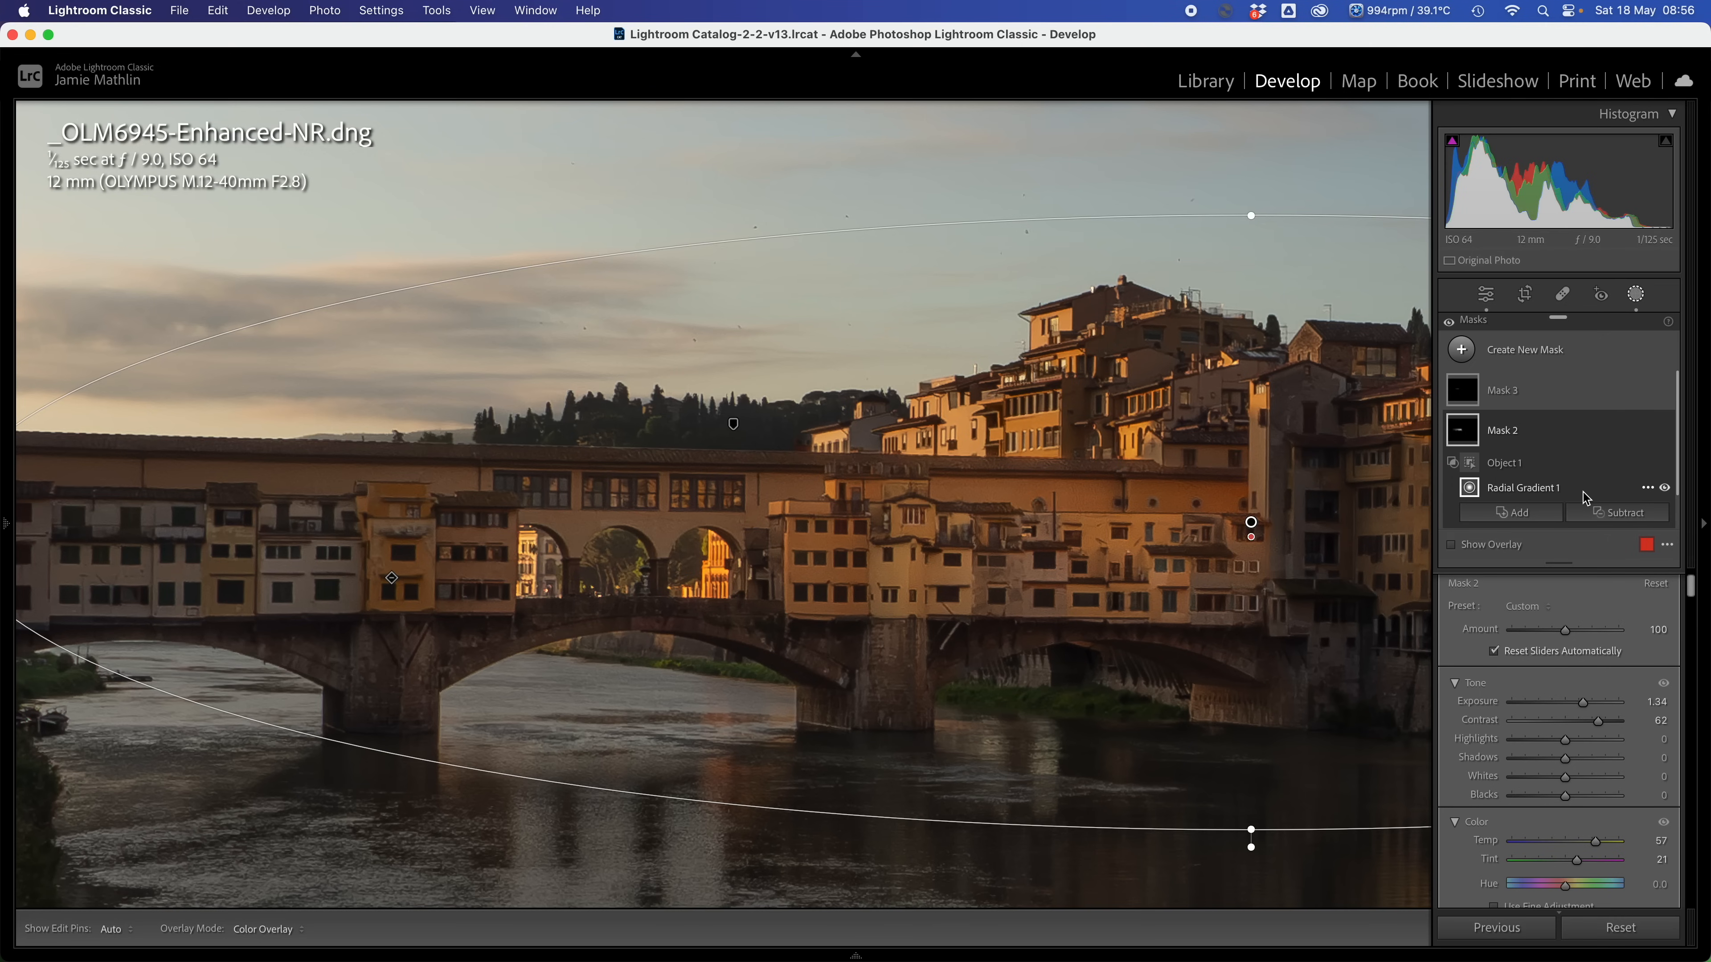
{"action": "left_click", "coordinate": [1611, 517]}
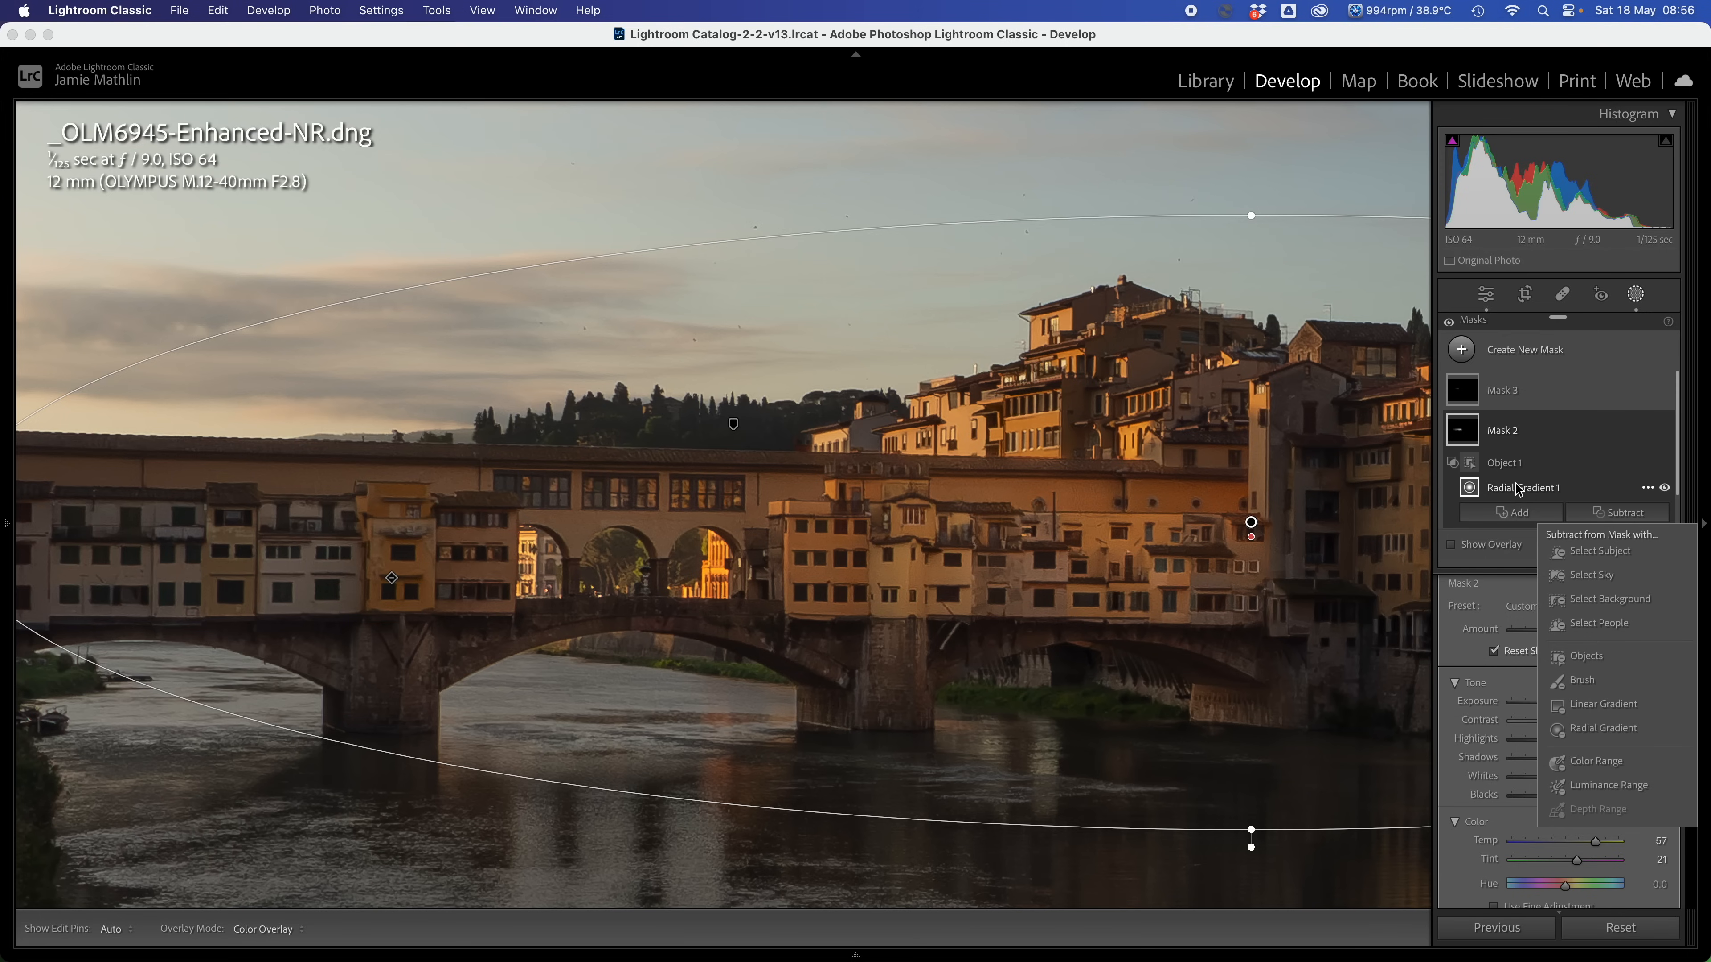
{"action": "left_click", "coordinate": [1587, 679]}
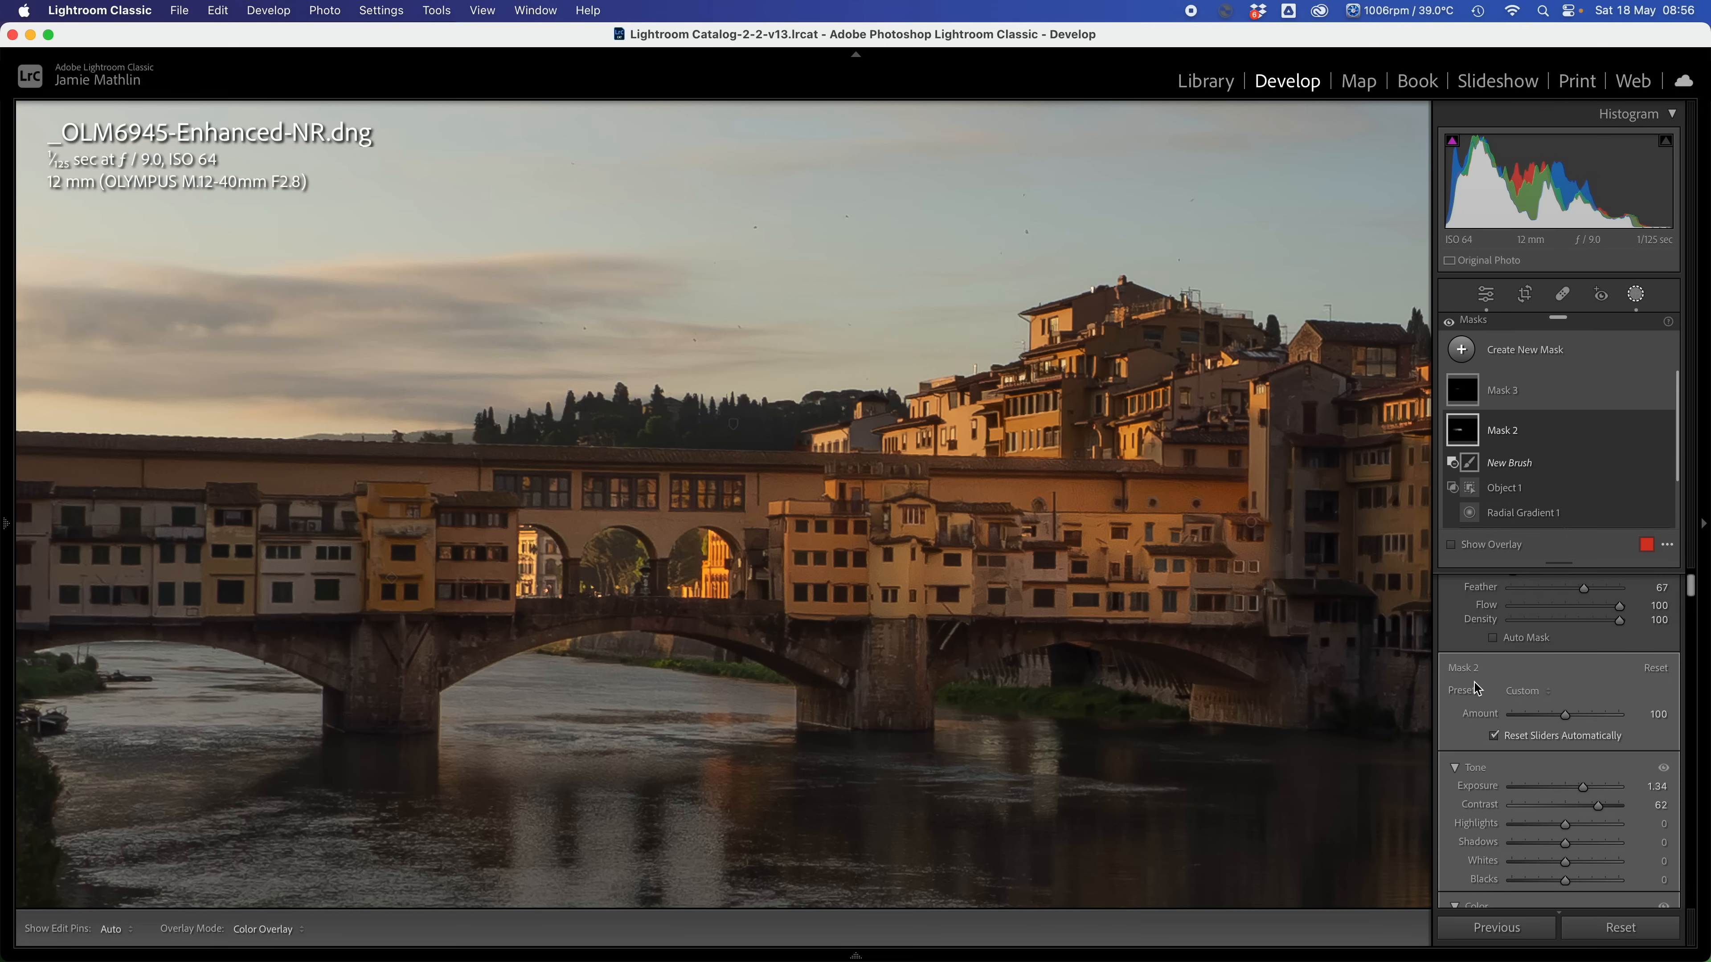
{"action": "left_click", "coordinate": [1525, 588]}
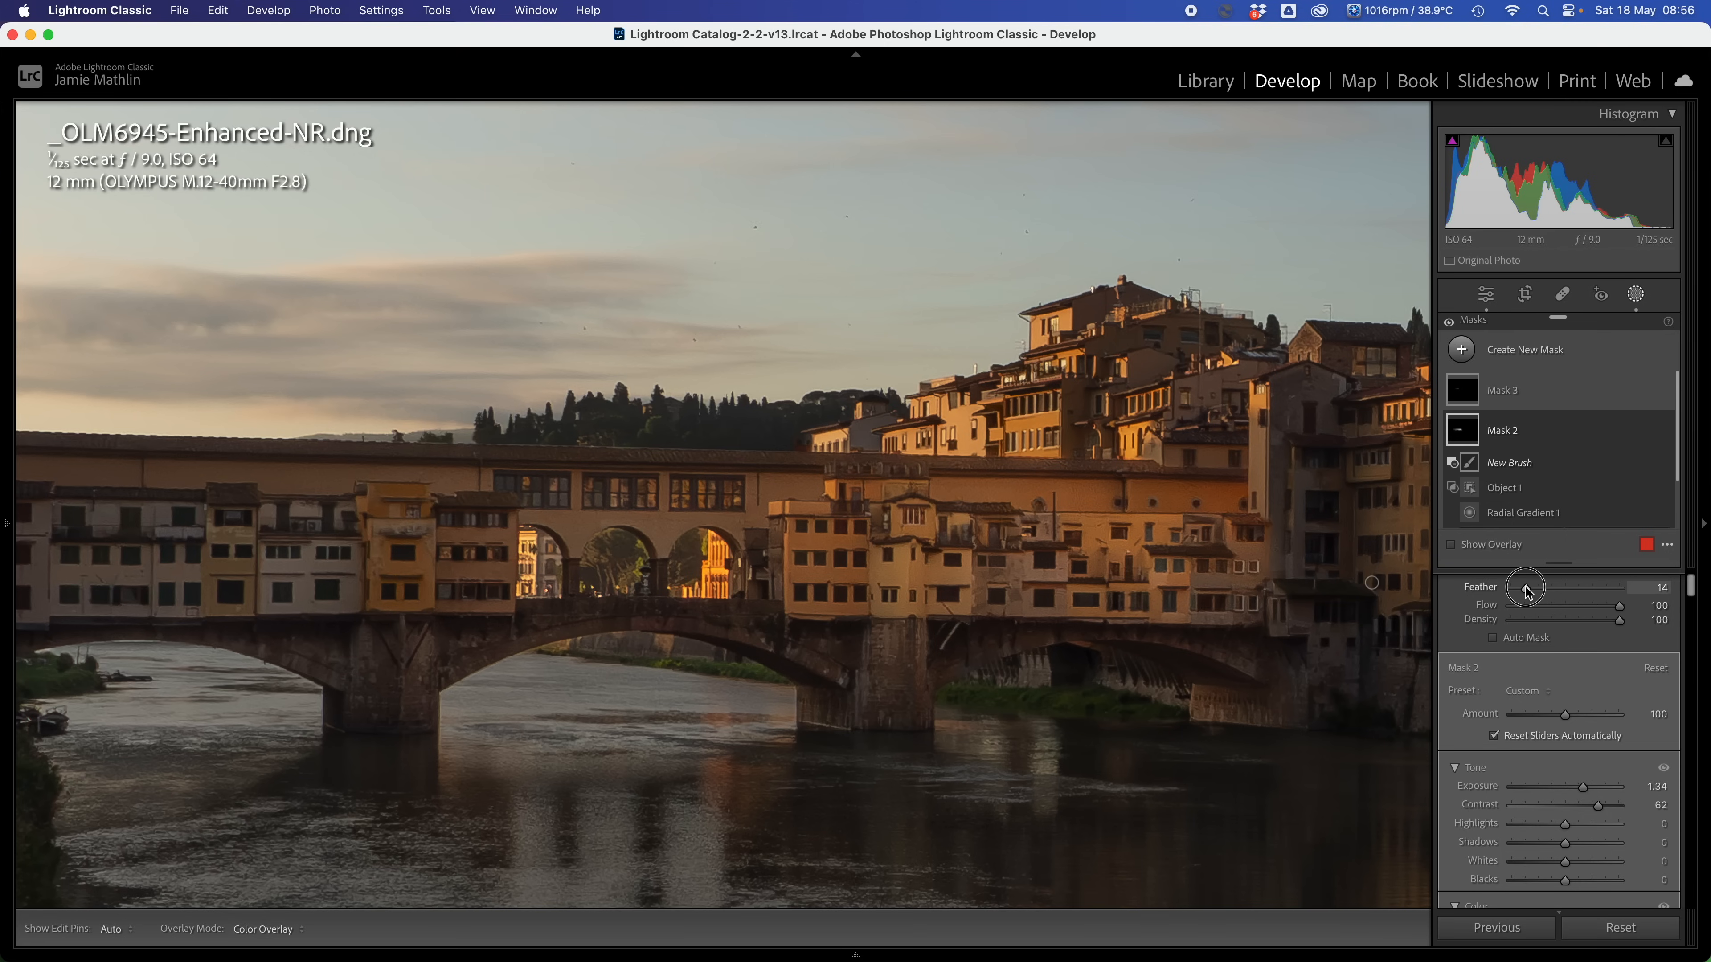
{"action": "left_click_drag", "start_coordinate": [1526, 593], "coordinate": [1524, 591]}
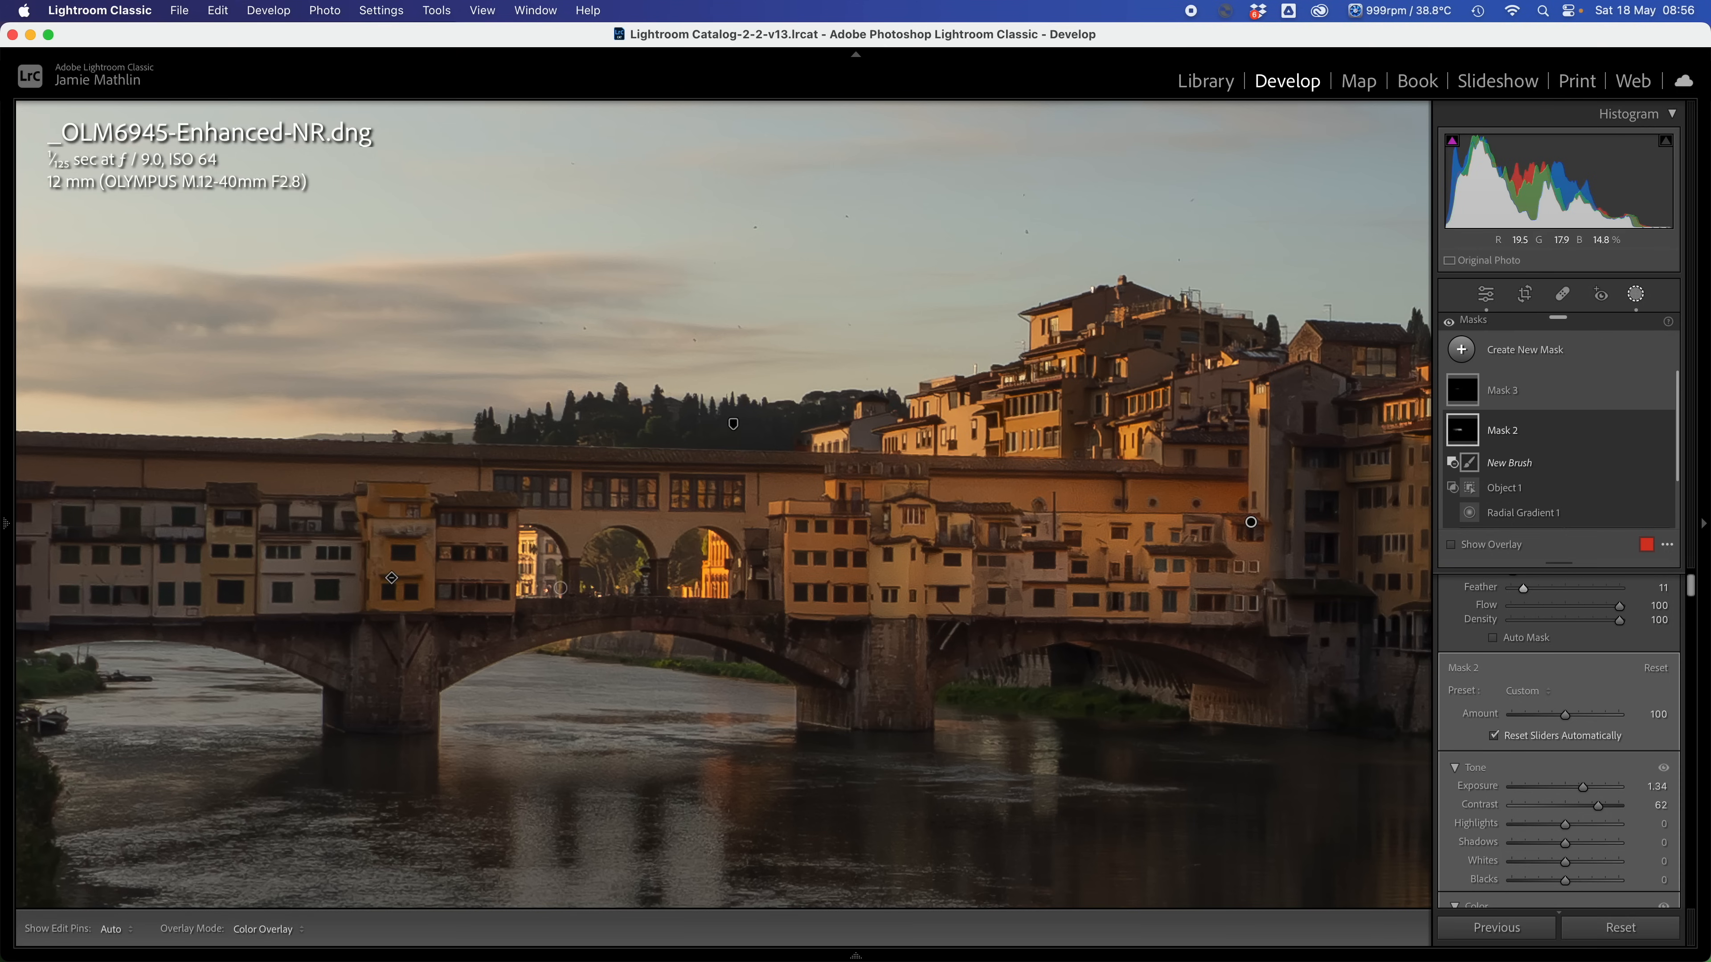
Subtract the trees and orange building seen through the right-hand bridge arch from Mask 2 with a large brush.
{"action": "key", "text": "z"}
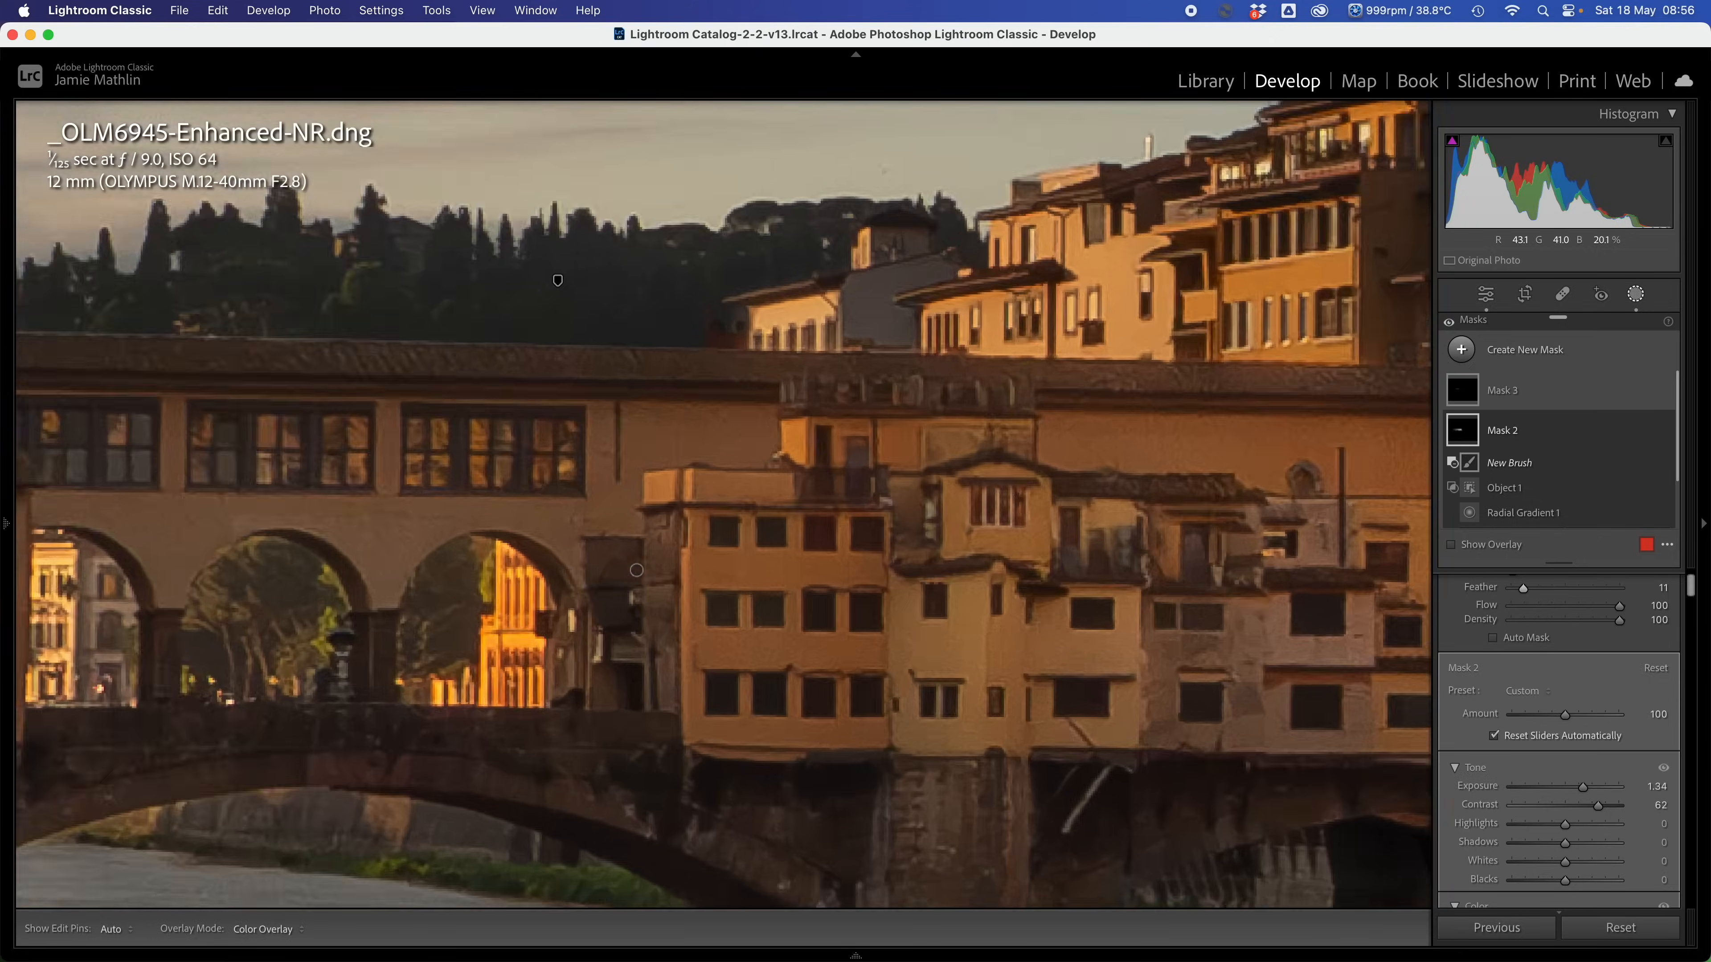
{"action": "left_click_drag", "start_coordinate": [384, 628], "coordinate": [1135, 321]}
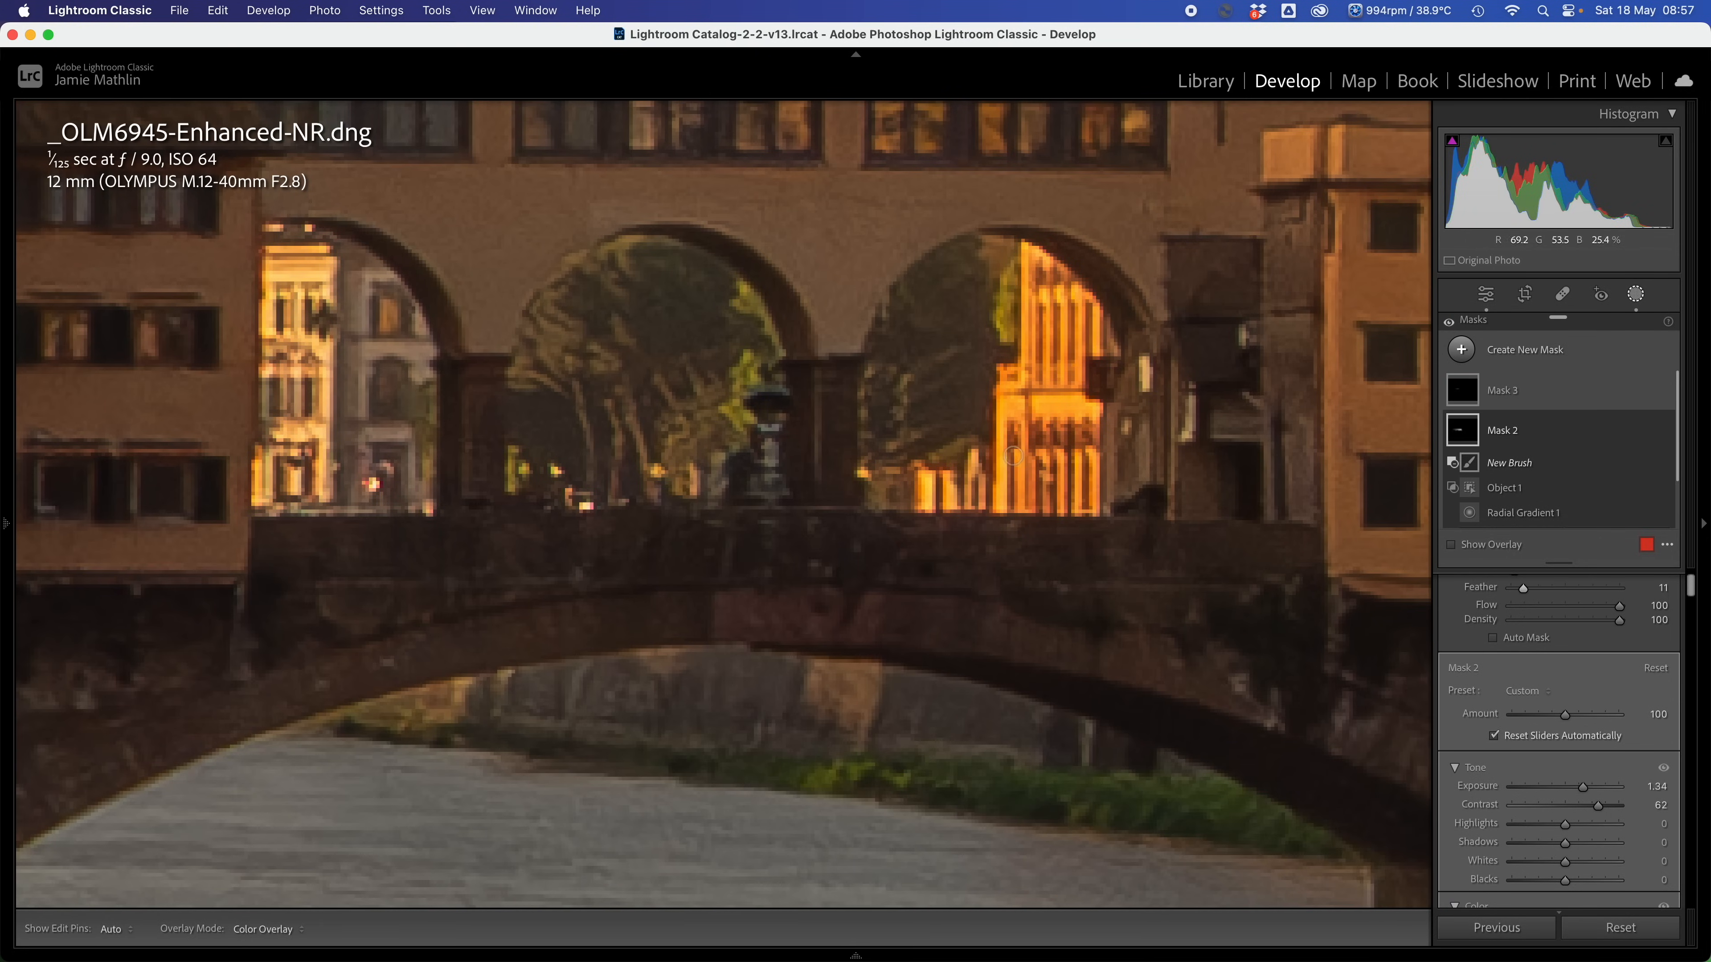
{"action": "scroll", "coordinate": [990, 365], "scroll_direction": "up", "scroll_amount": 10}
{"action": "scroll", "coordinate": [999, 345], "scroll_direction": "up", "scroll_amount": 1}
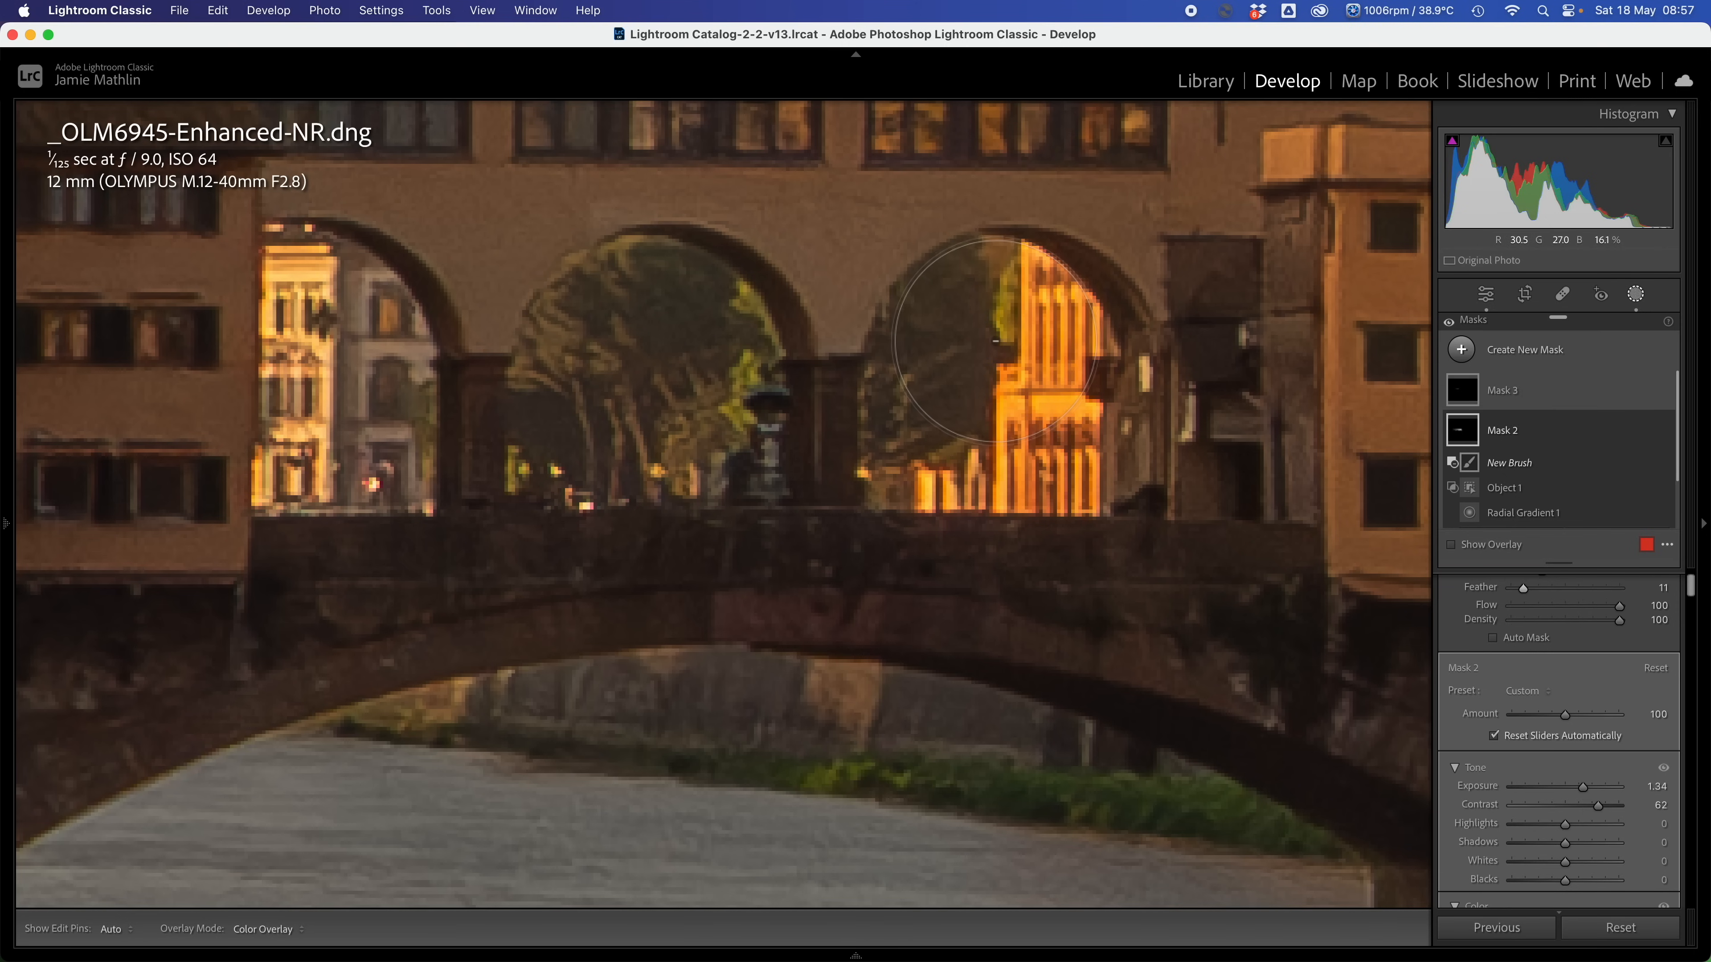
{"action": "left_click", "coordinate": [971, 364]}
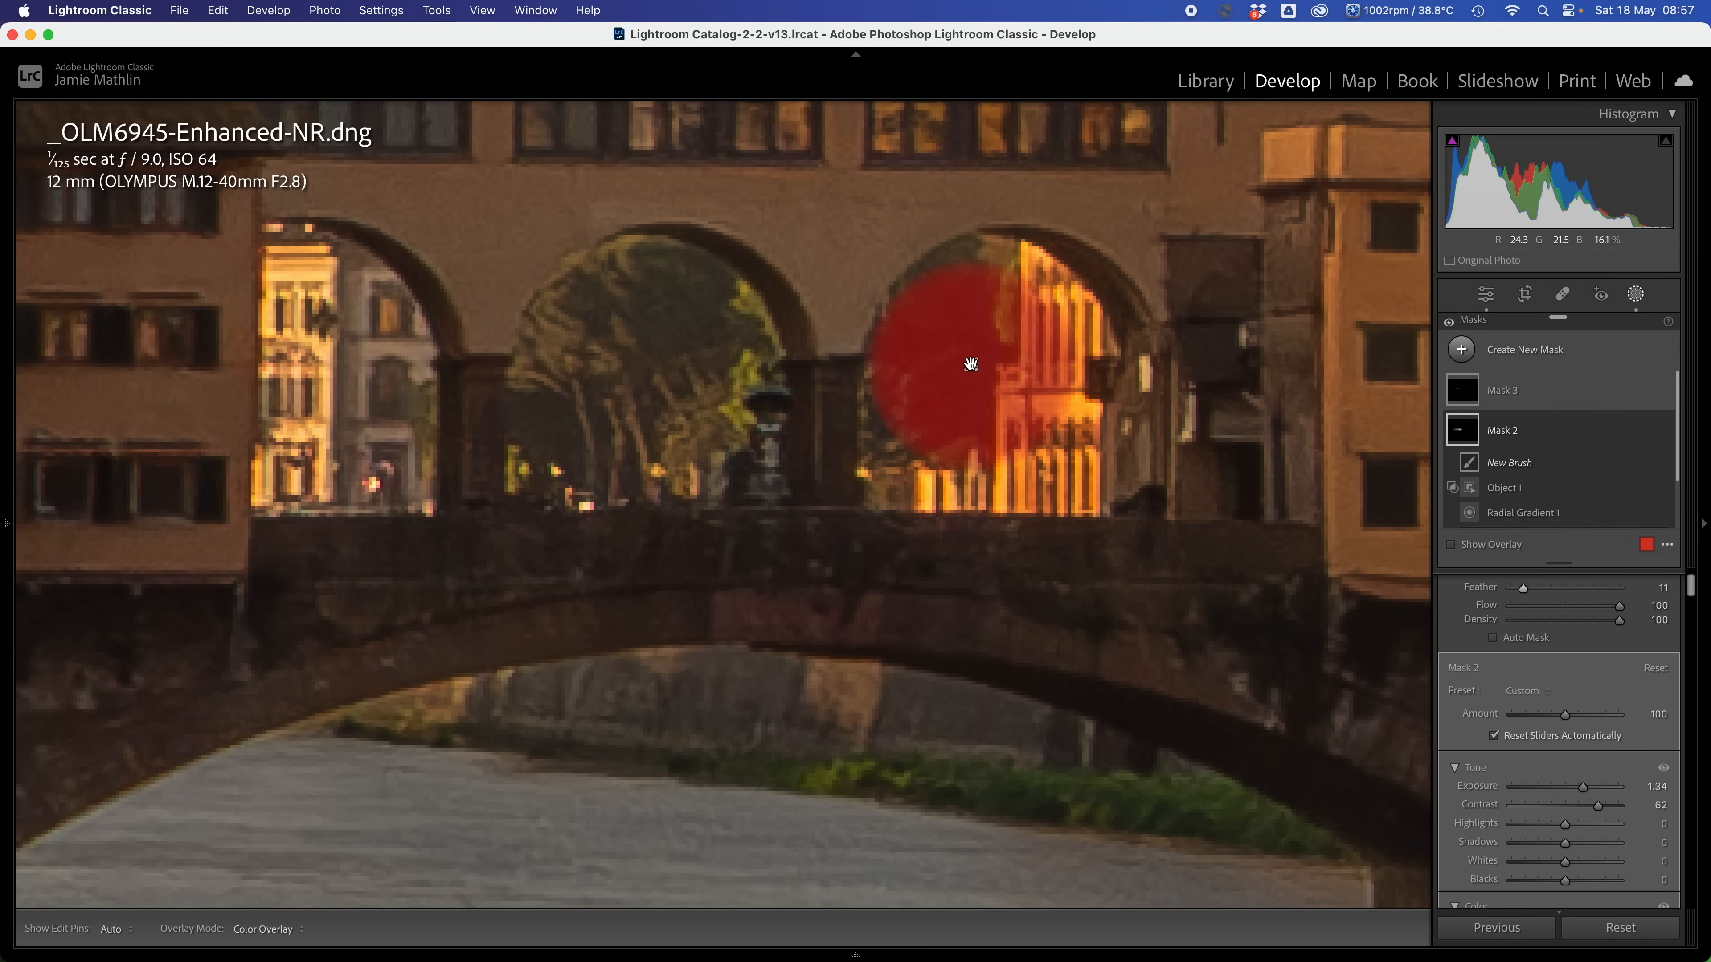
{"action": "left_click", "coordinate": [1008, 354]}
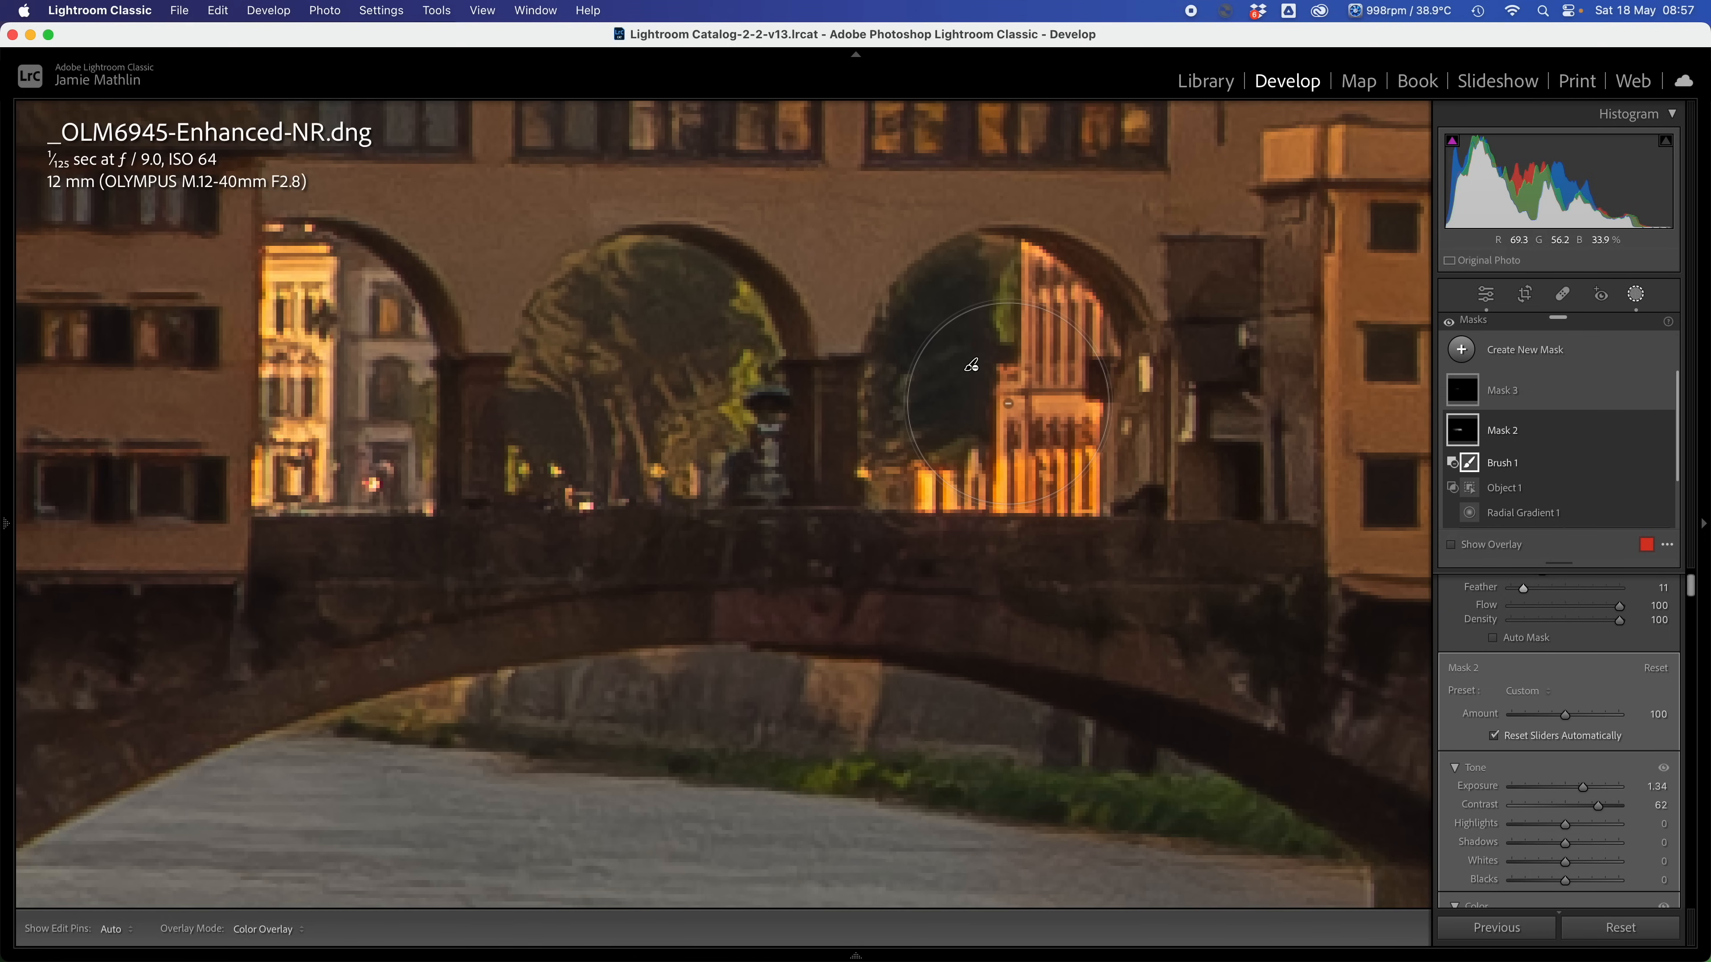
{"action": "left_click", "coordinate": [1000, 384]}
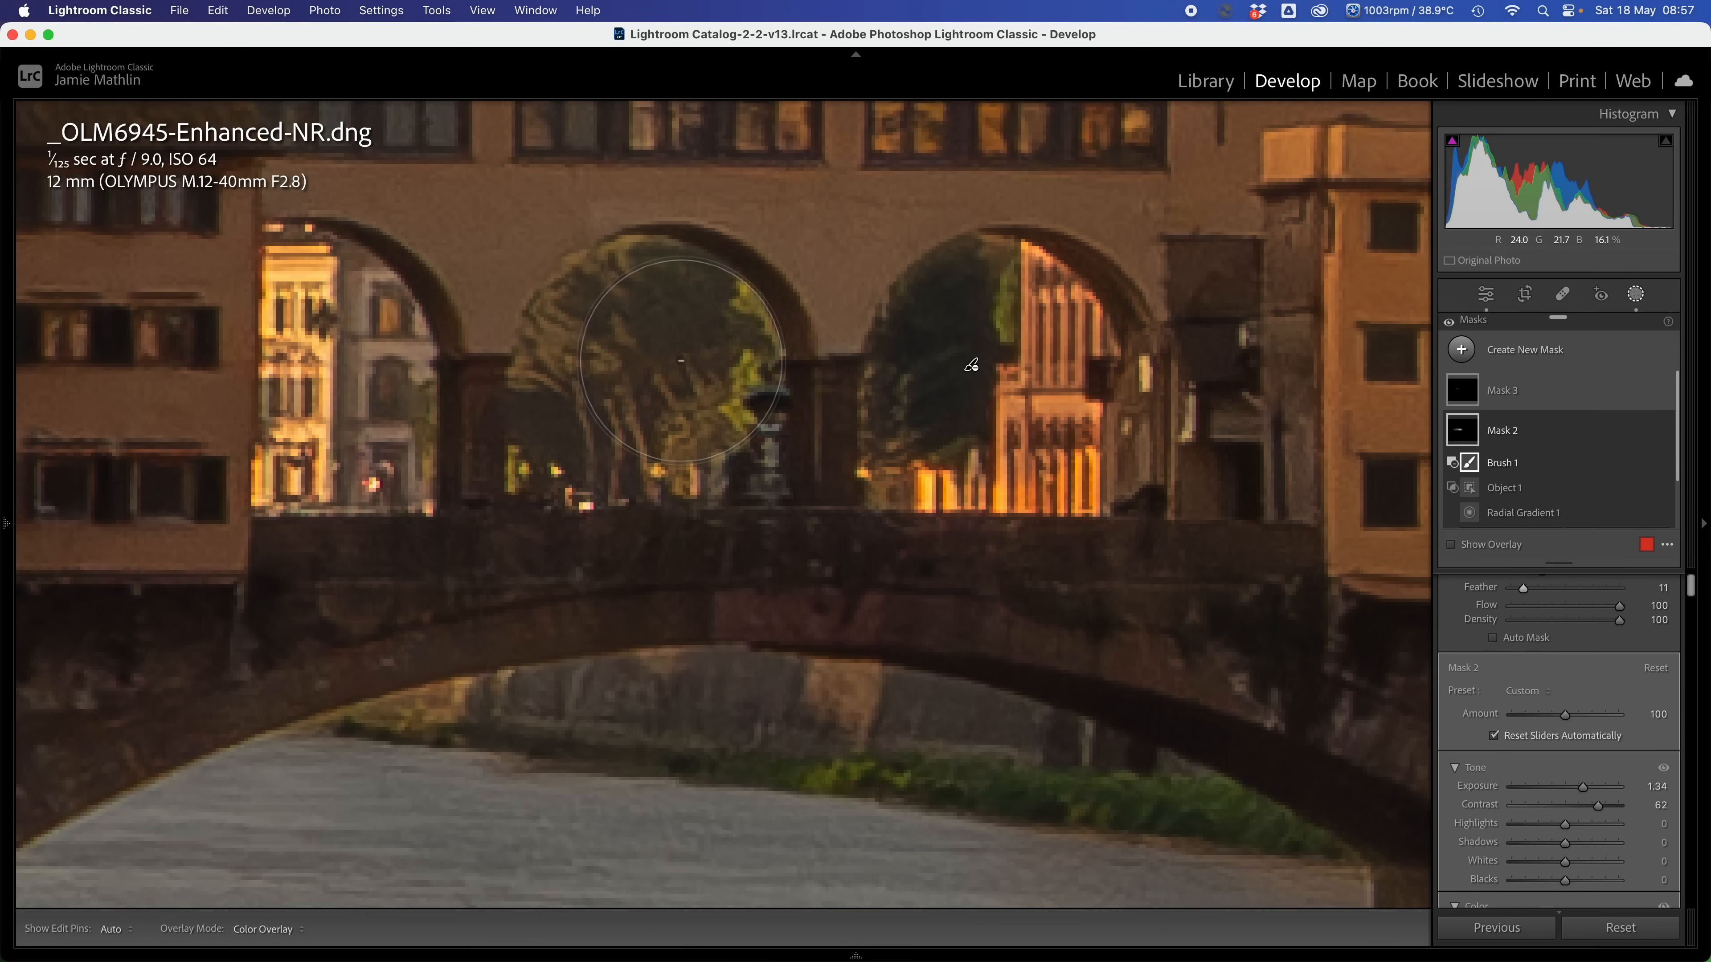
Brush the tree crowns seen through the middle arch out of the bridge mask.
{"action": "left_click", "coordinate": [681, 360]}
{"action": "left_click", "coordinate": [642, 335]}
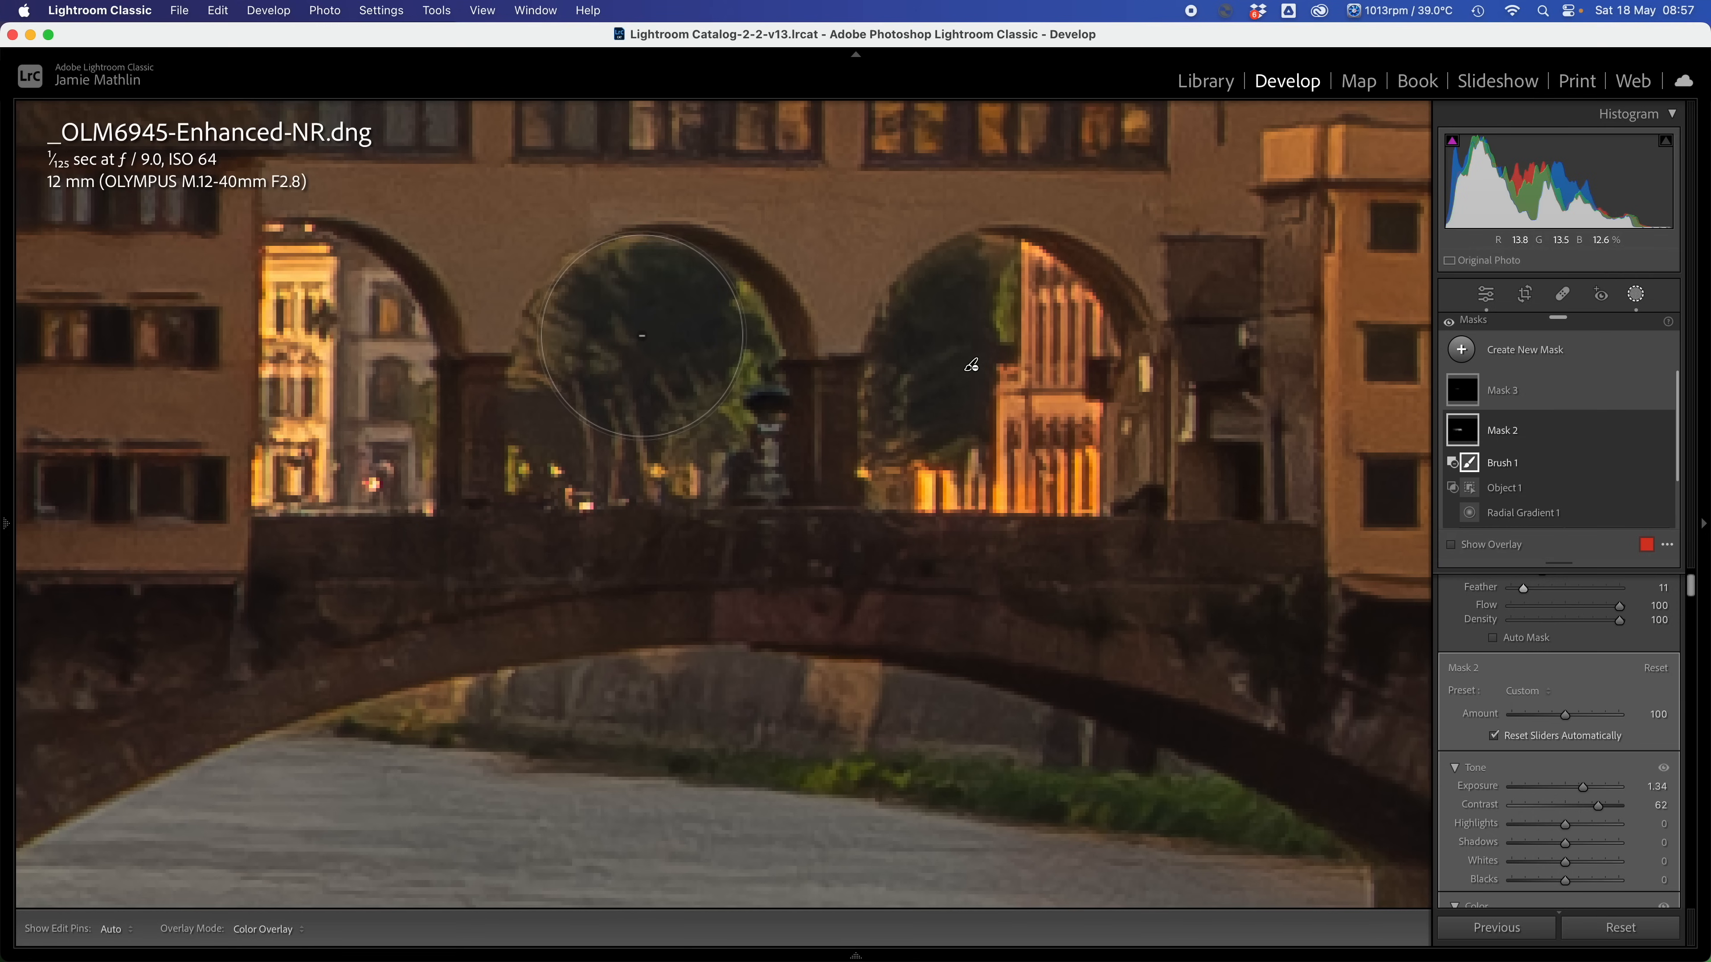
{"action": "left_click", "coordinate": [607, 354]}
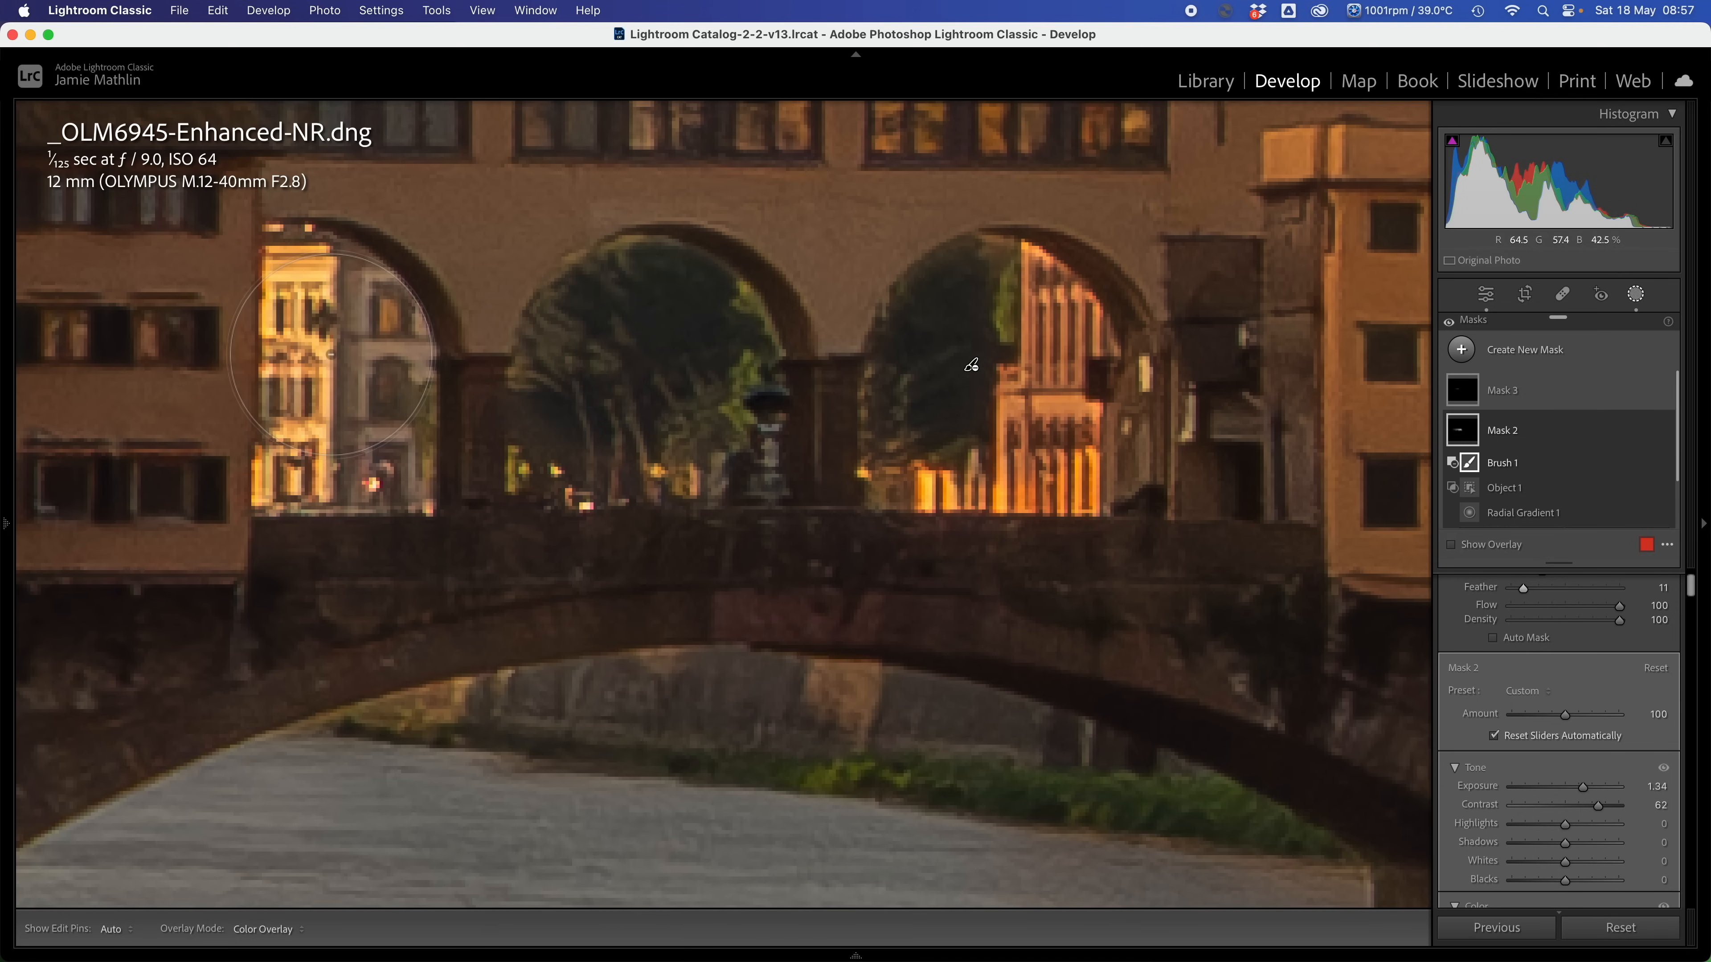
Brush the buildings seen through the left-hand arch out of the bridge mask, shrinking the brush for the arch's edges and base.
{"action": "scroll", "coordinate": [345, 342], "scroll_direction": "down", "scroll_amount": 5}
{"action": "left_click", "coordinate": [353, 350]}
{"action": "scroll", "coordinate": [333, 315], "scroll_direction": "down", "scroll_amount": 2}
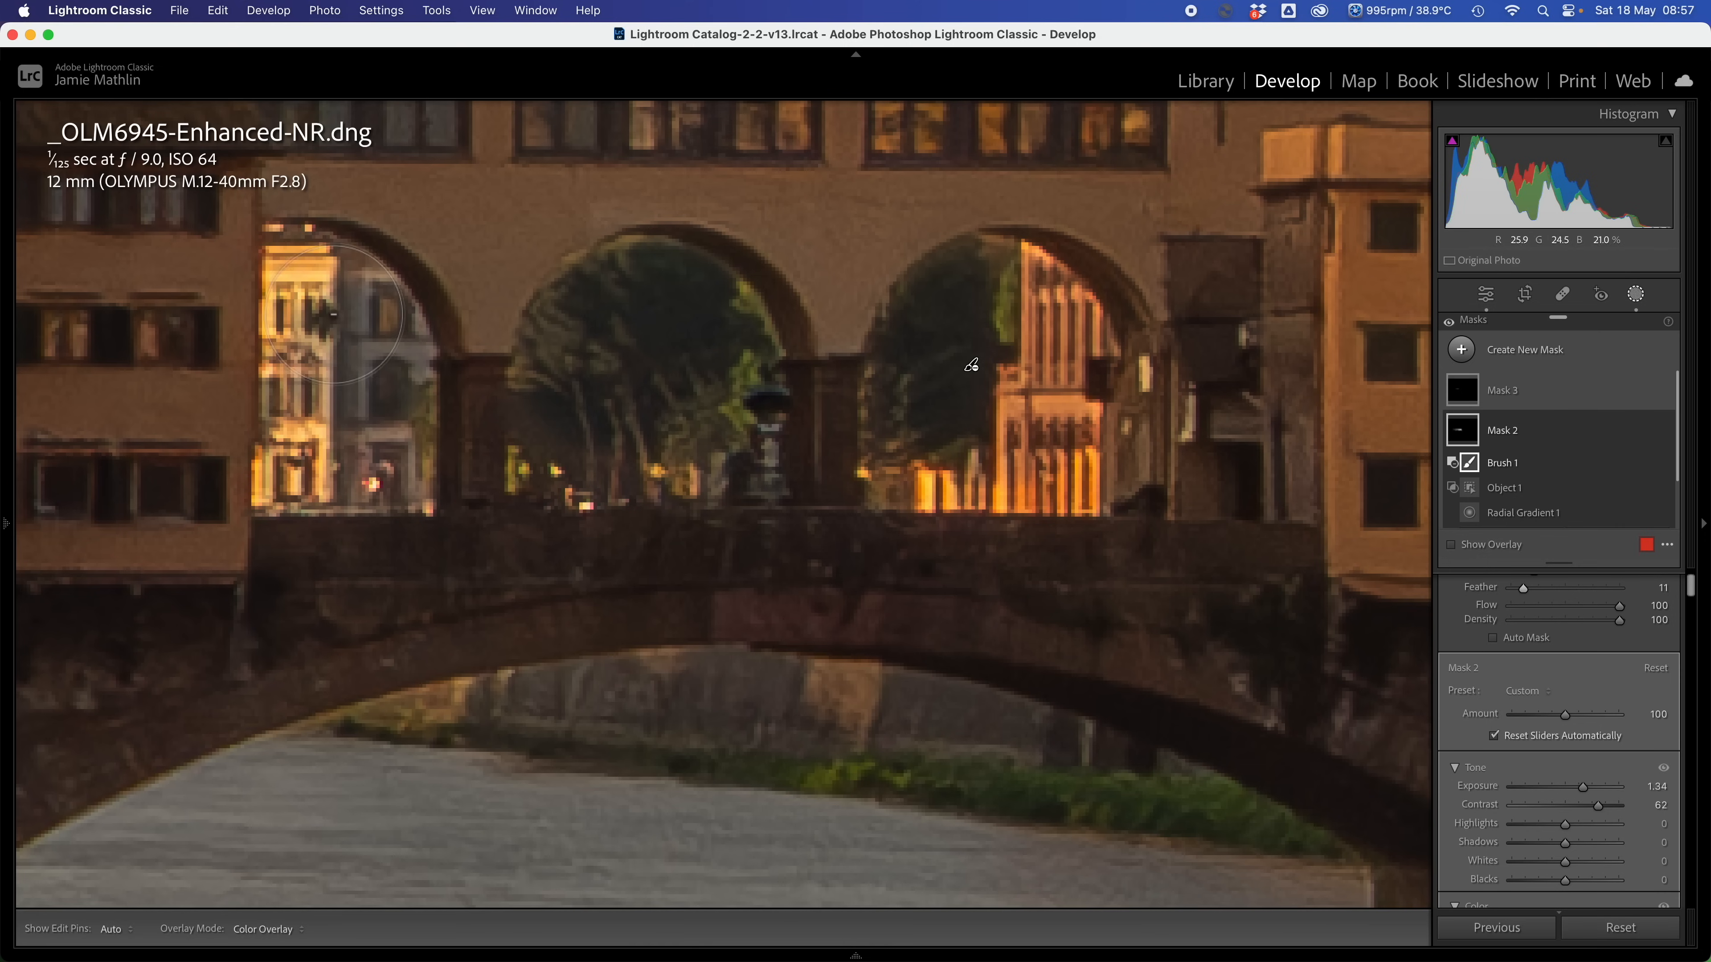
{"action": "left_click", "coordinate": [349, 310]}
{"action": "scroll", "coordinate": [346, 307], "scroll_direction": "down", "scroll_amount": 4}
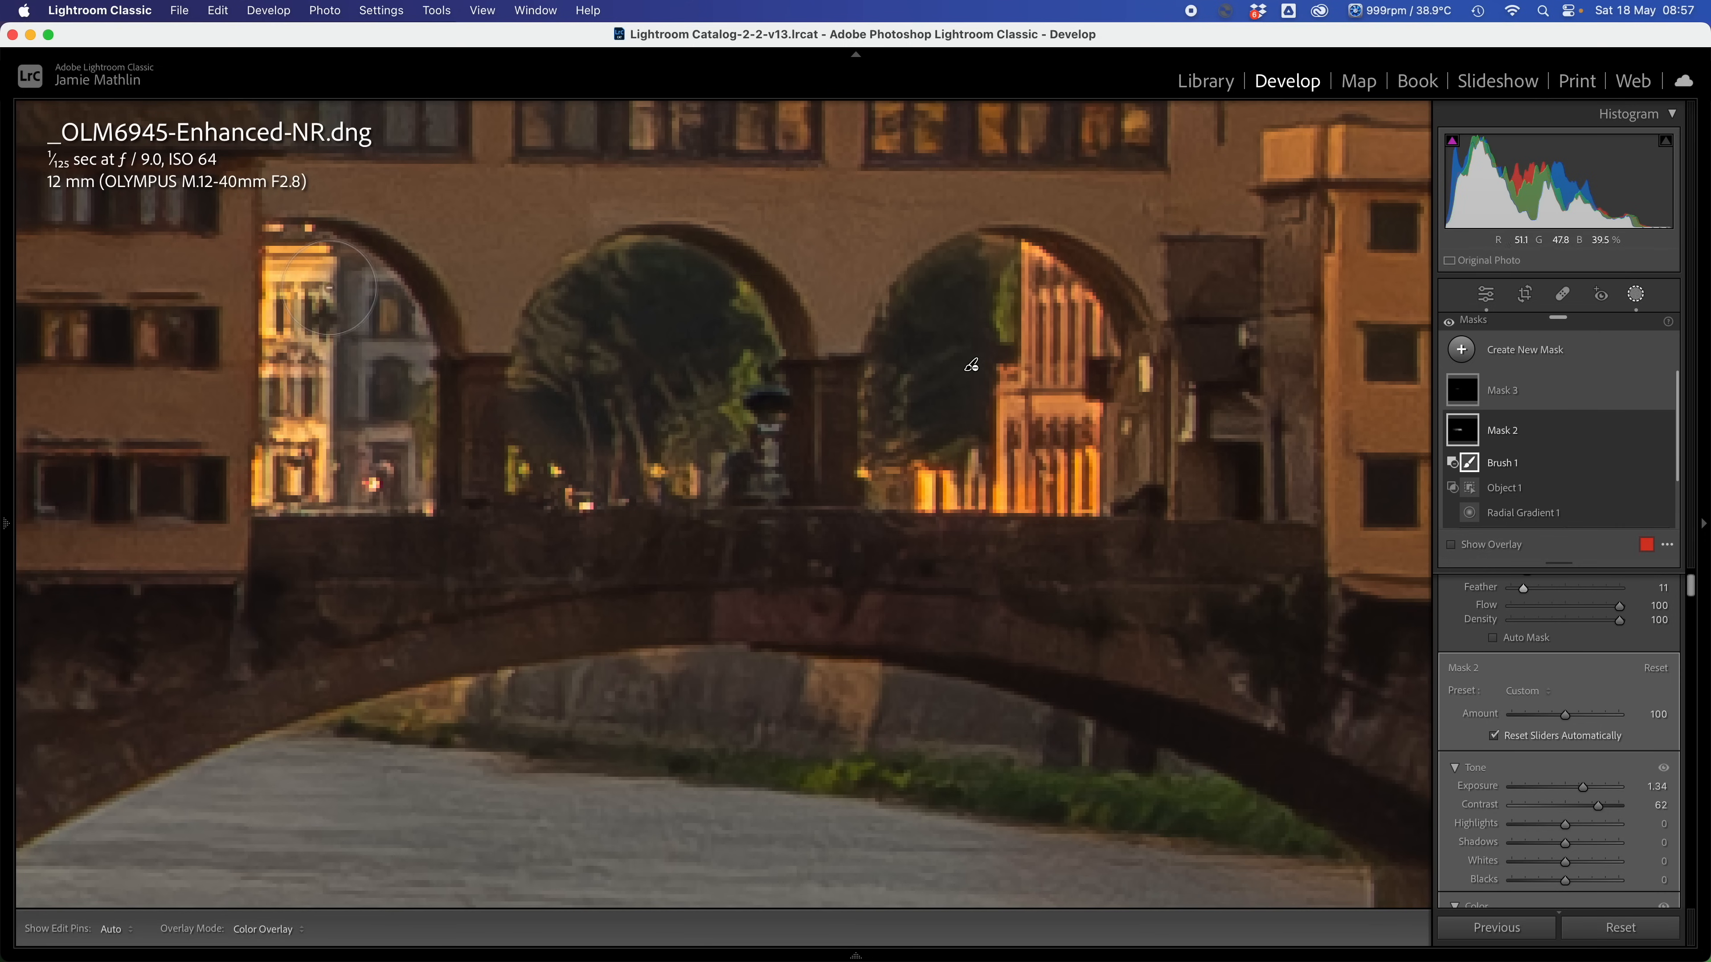
{"action": "scroll", "coordinate": [329, 286], "scroll_direction": "down", "scroll_amount": 3}
{"action": "mouse_move", "coordinate": [329, 272]}
{"action": "left_mouse_down"}
{"action": "mouse_move", "coordinate": [273, 240]}
{"action": "mouse_move", "coordinate": [311, 242]}
{"action": "mouse_move", "coordinate": [276, 246]}
{"action": "left_mouse_up"}
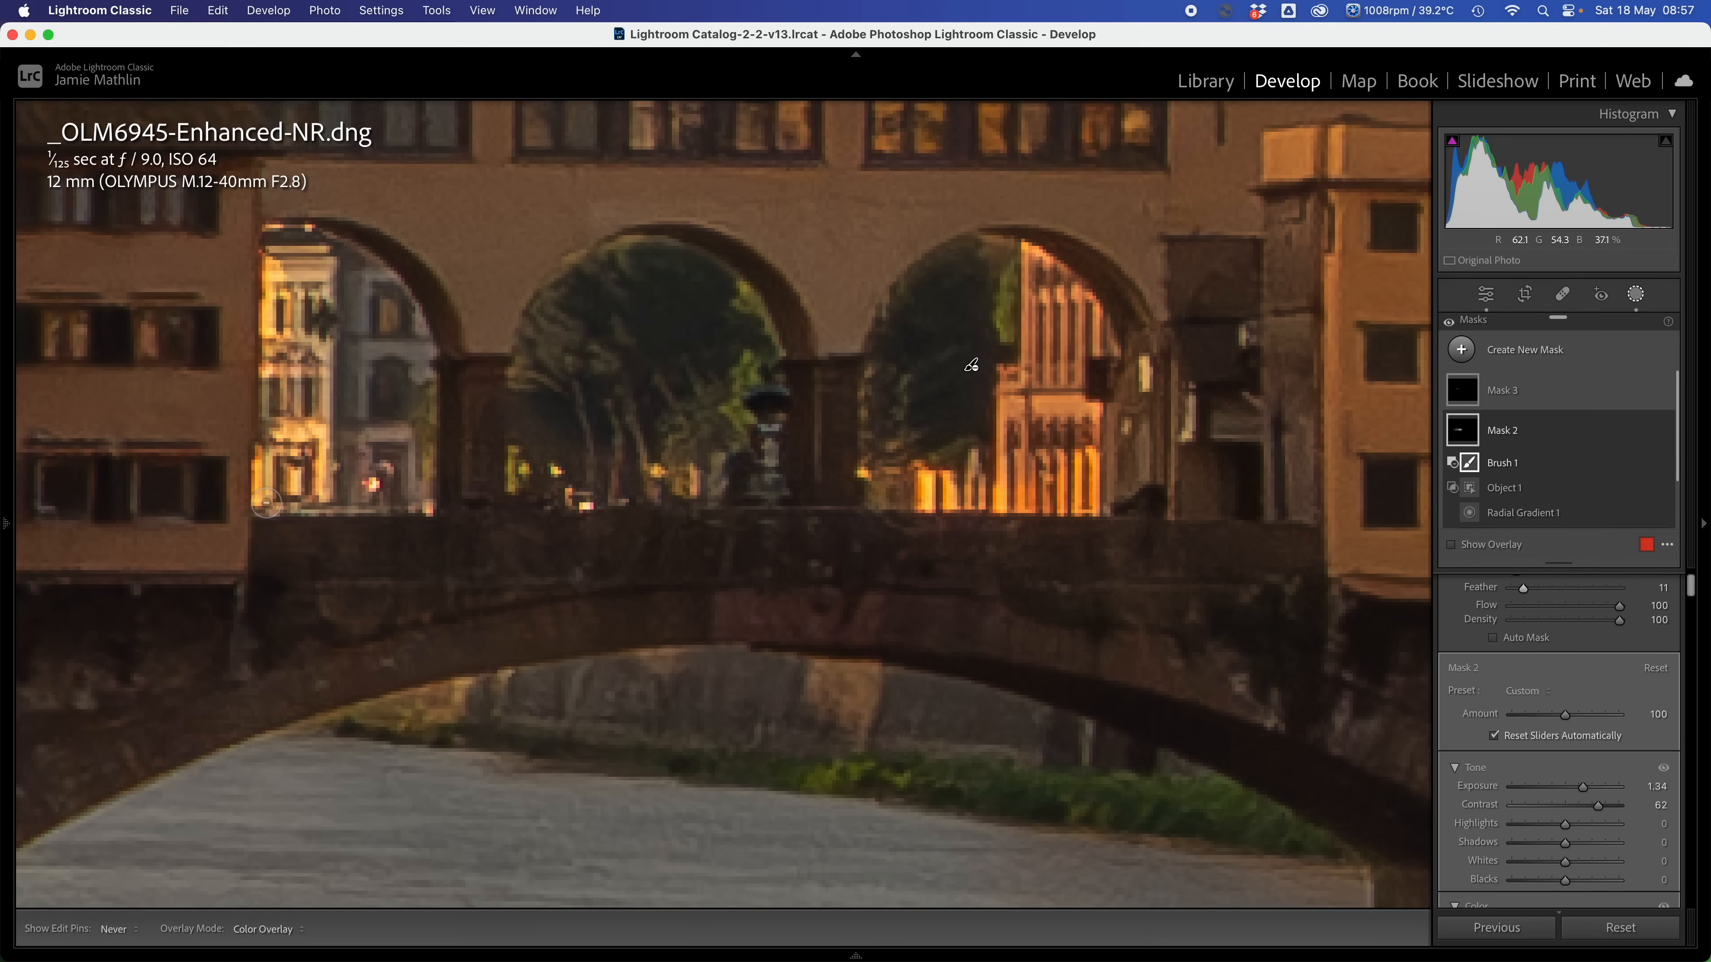
{"action": "left_click_drag", "start_coordinate": [266, 502], "coordinate": [267, 501]}
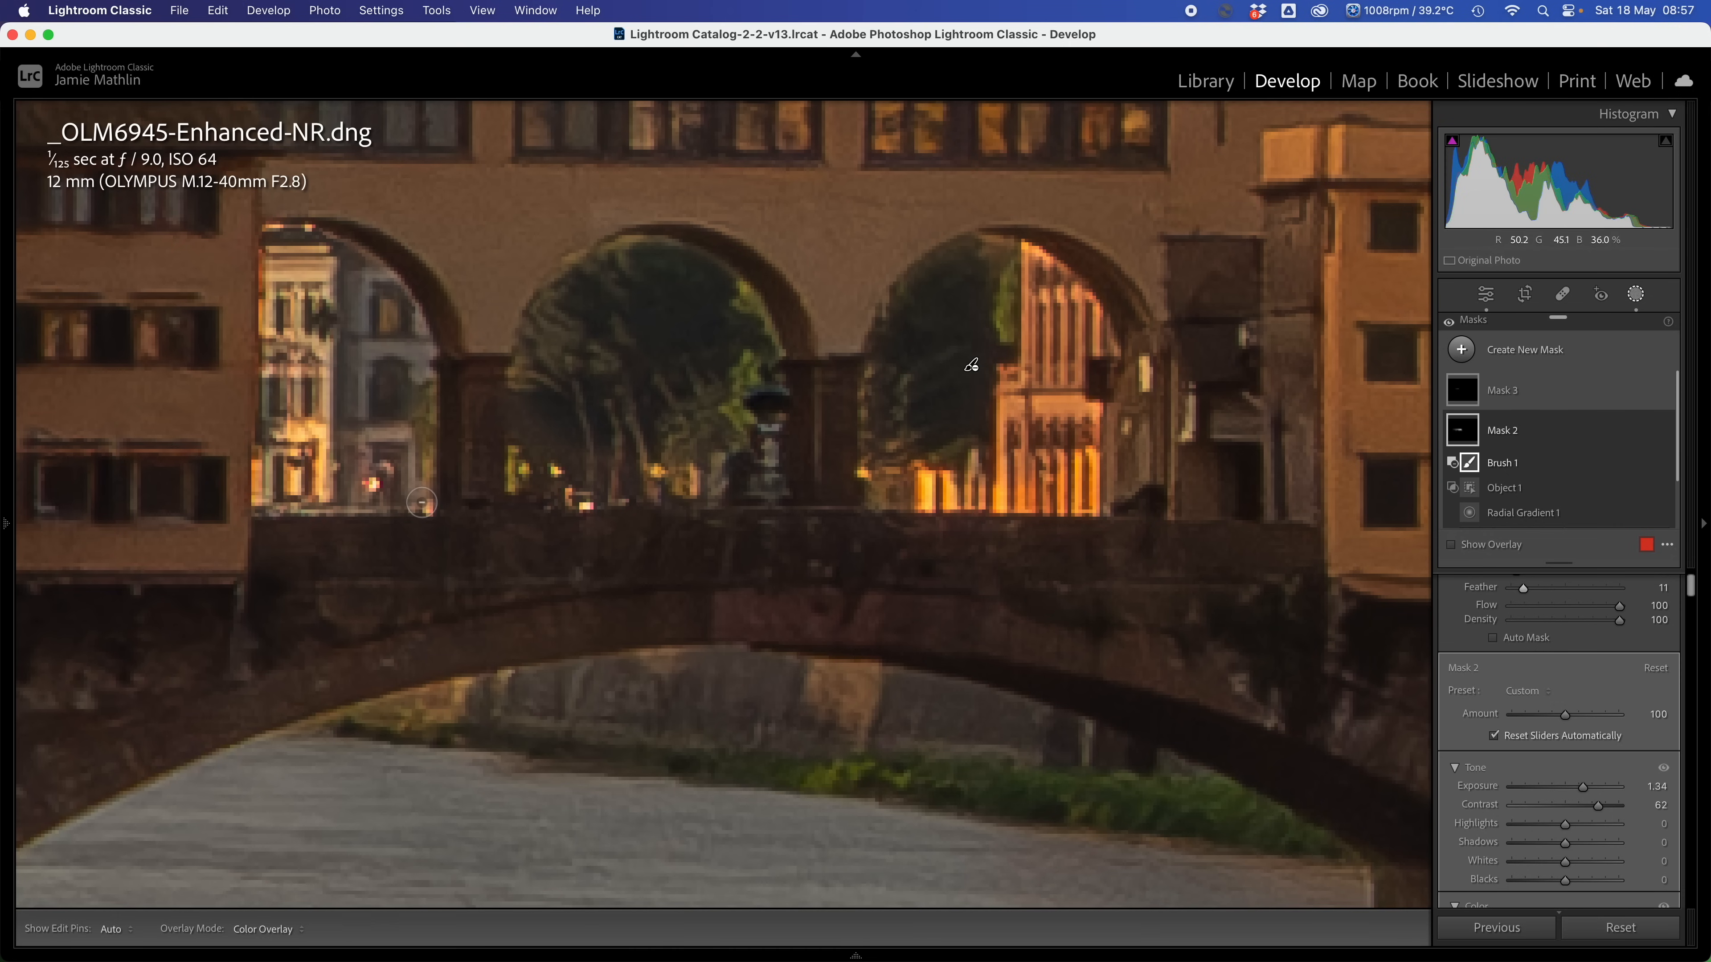
{"action": "mouse_move", "coordinate": [421, 503]}
{"action": "left_mouse_down"}
{"action": "mouse_move", "coordinate": [415, 395]}
{"action": "mouse_move", "coordinate": [402, 490]}
{"action": "mouse_move", "coordinate": [293, 482]}
{"action": "mouse_move", "coordinate": [387, 465]}
{"action": "mouse_move", "coordinate": [393, 448]}
{"action": "mouse_move", "coordinate": [329, 431]}
{"action": "mouse_move", "coordinate": [309, 451]}
{"action": "mouse_move", "coordinate": [385, 437]}
{"action": "mouse_move", "coordinate": [323, 436]}
{"action": "mouse_move", "coordinate": [285, 410]}
{"action": "mouse_move", "coordinate": [263, 497]}
{"action": "mouse_move", "coordinate": [283, 246]}
{"action": "left_mouse_up"}
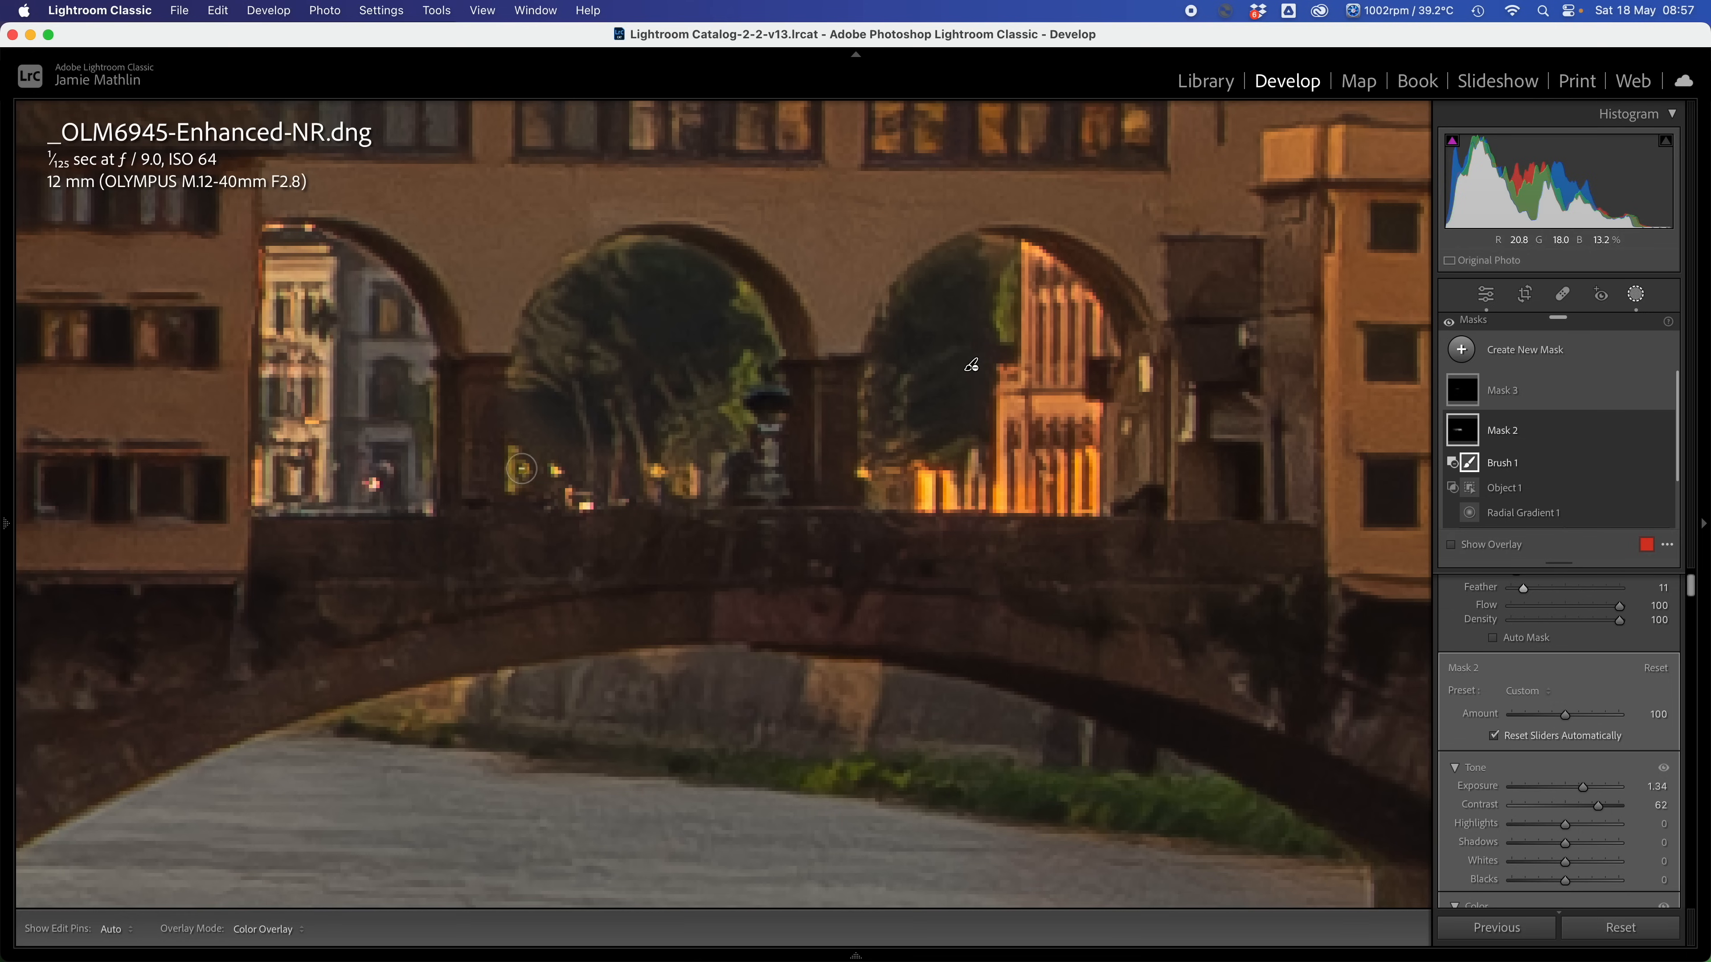
Subtract the lower part of the middle arch opening from the bridge mask, from its left edge along the parapet to the statue.
{"action": "mouse_move", "coordinate": [532, 472]}
{"action": "left_mouse_down"}
{"action": "mouse_move", "coordinate": [496, 451]}
{"action": "mouse_move", "coordinate": [520, 499]}
{"action": "left_mouse_up"}
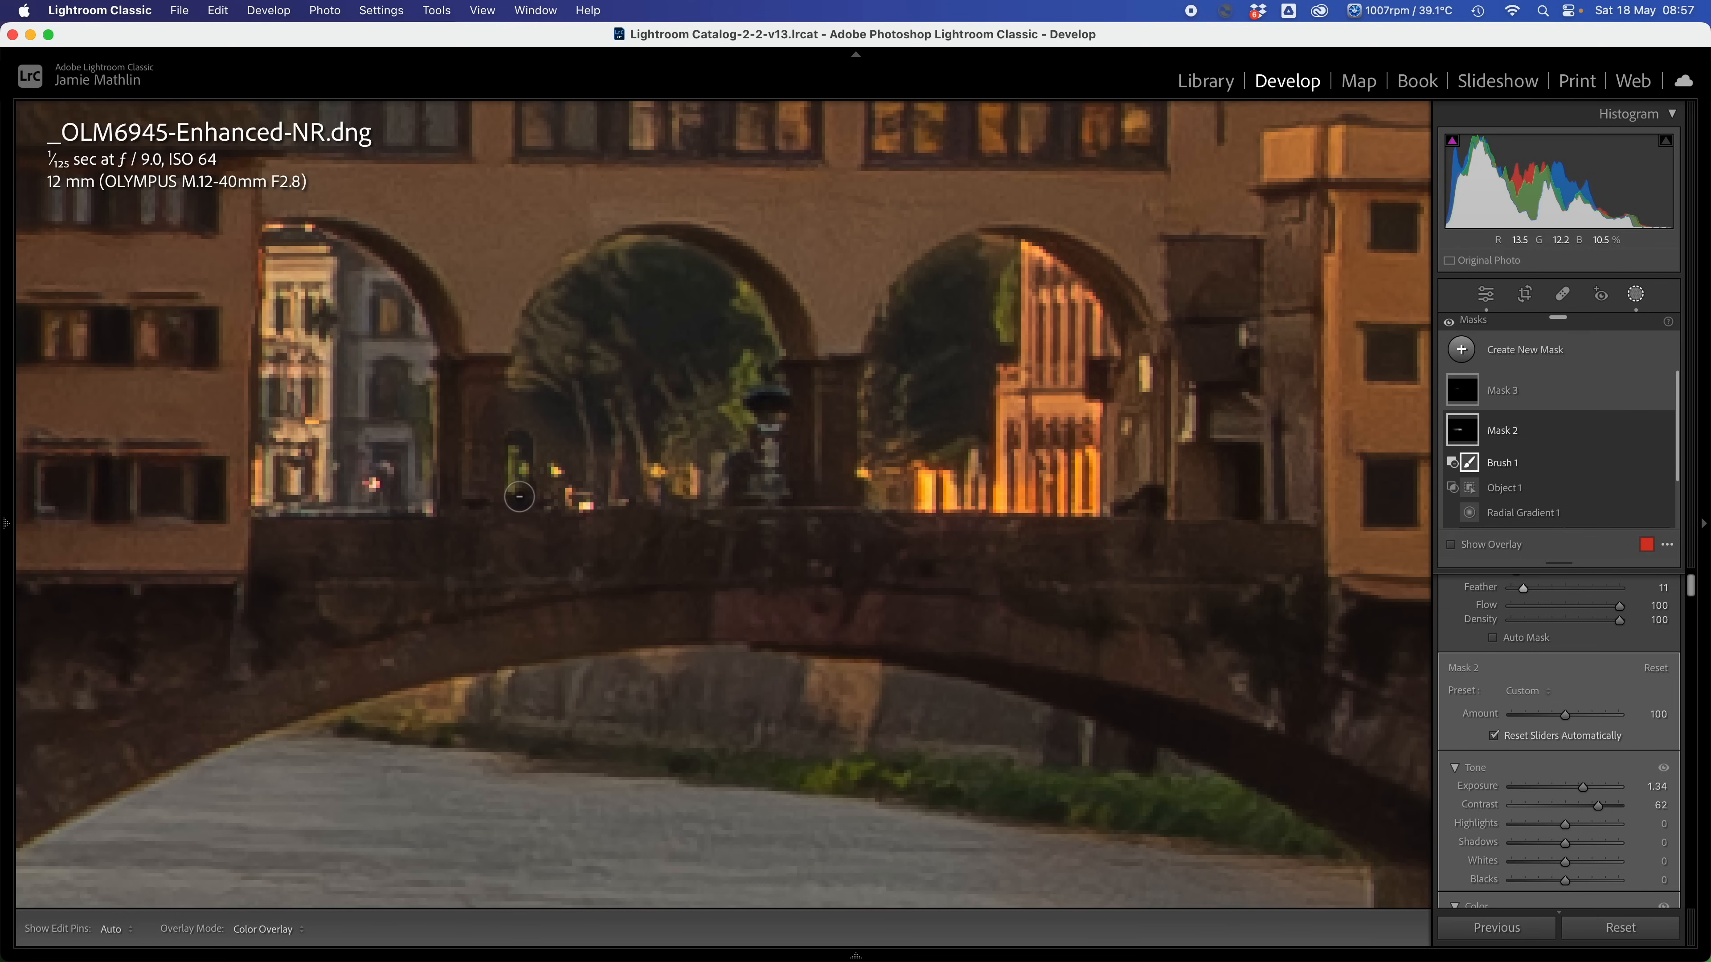
{"action": "left_click", "coordinate": [769, 494], "text": "shift"}
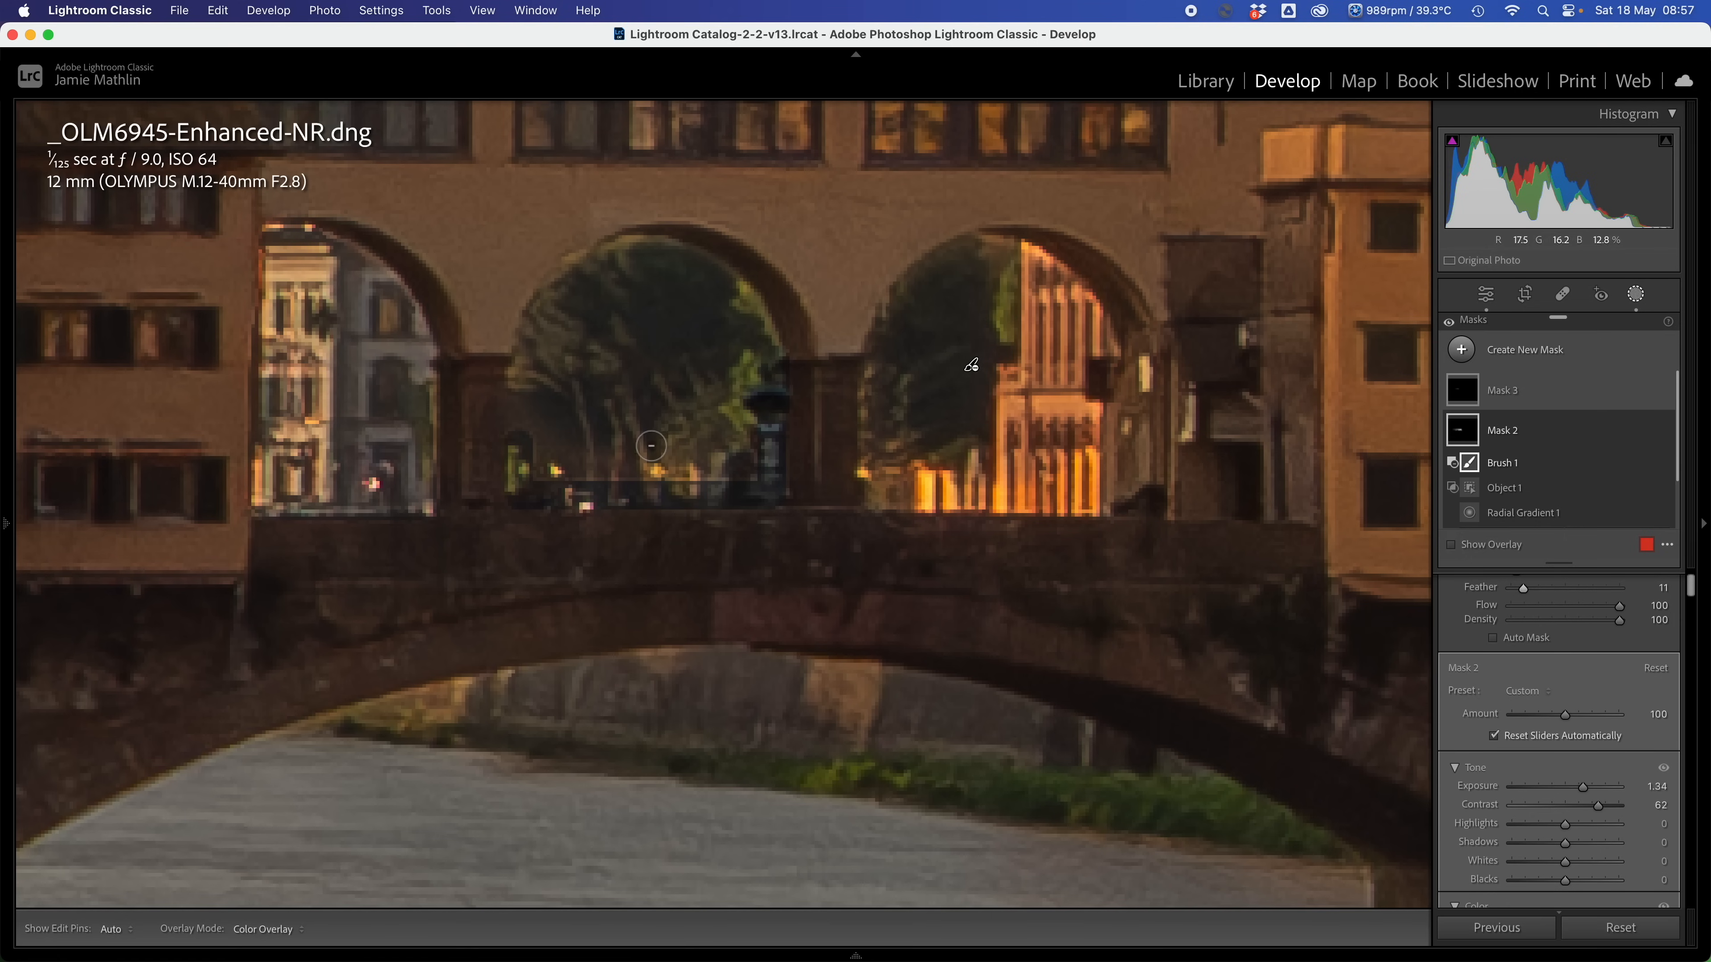
{"action": "scroll", "coordinate": [626, 460], "scroll_direction": "up", "scroll_amount": 5}
{"action": "left_click_drag", "start_coordinate": [553, 451], "coordinate": [684, 457]}
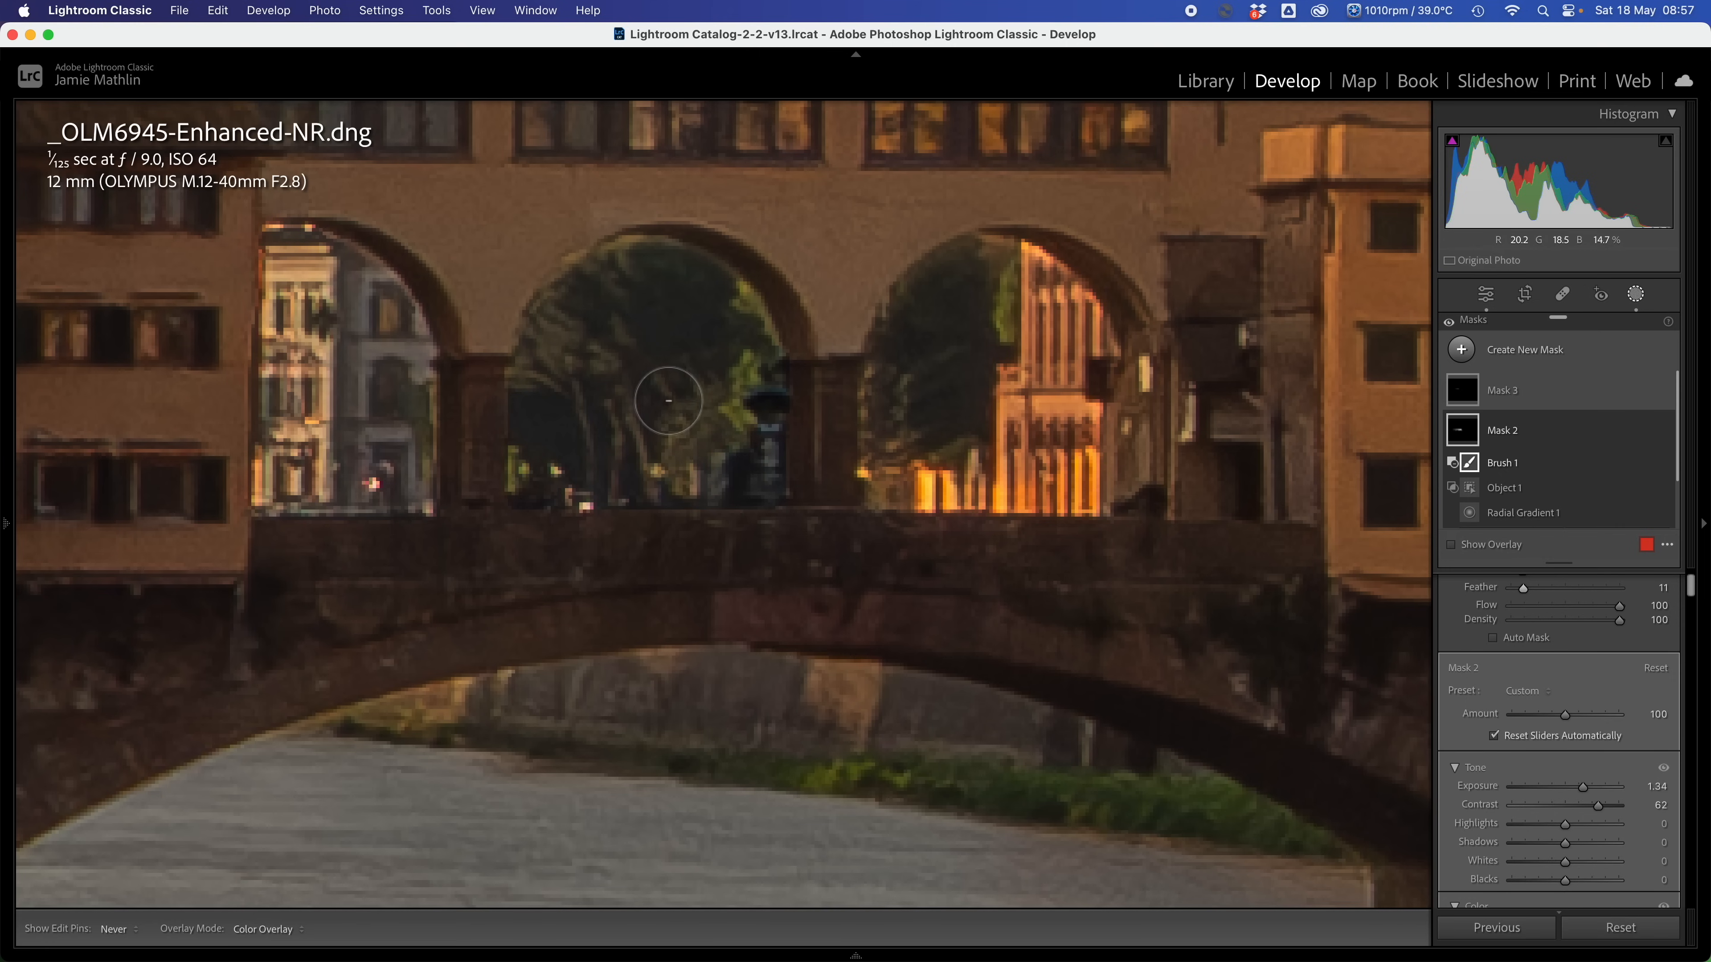
Subtract the base, both side edges and the lower interior of the right-hand arch opening from the bridge mask.
{"action": "key", "text": "h"}
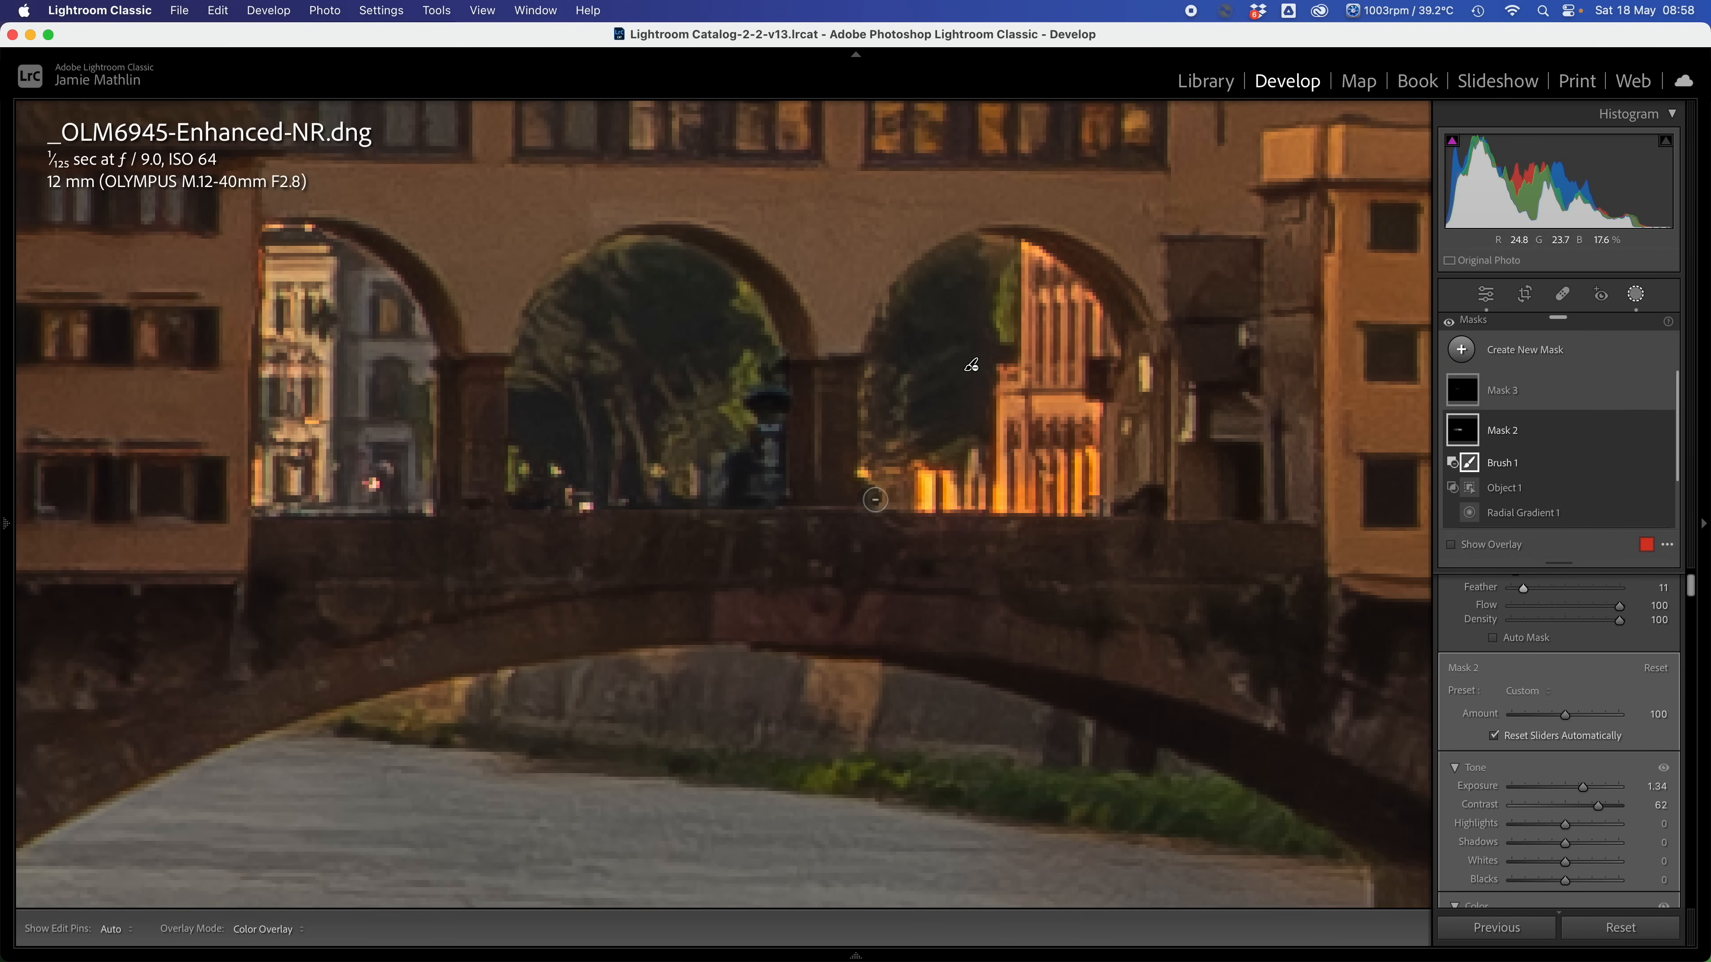
{"action": "left_click_drag", "start_coordinate": [875, 500], "coordinate": [894, 499]}
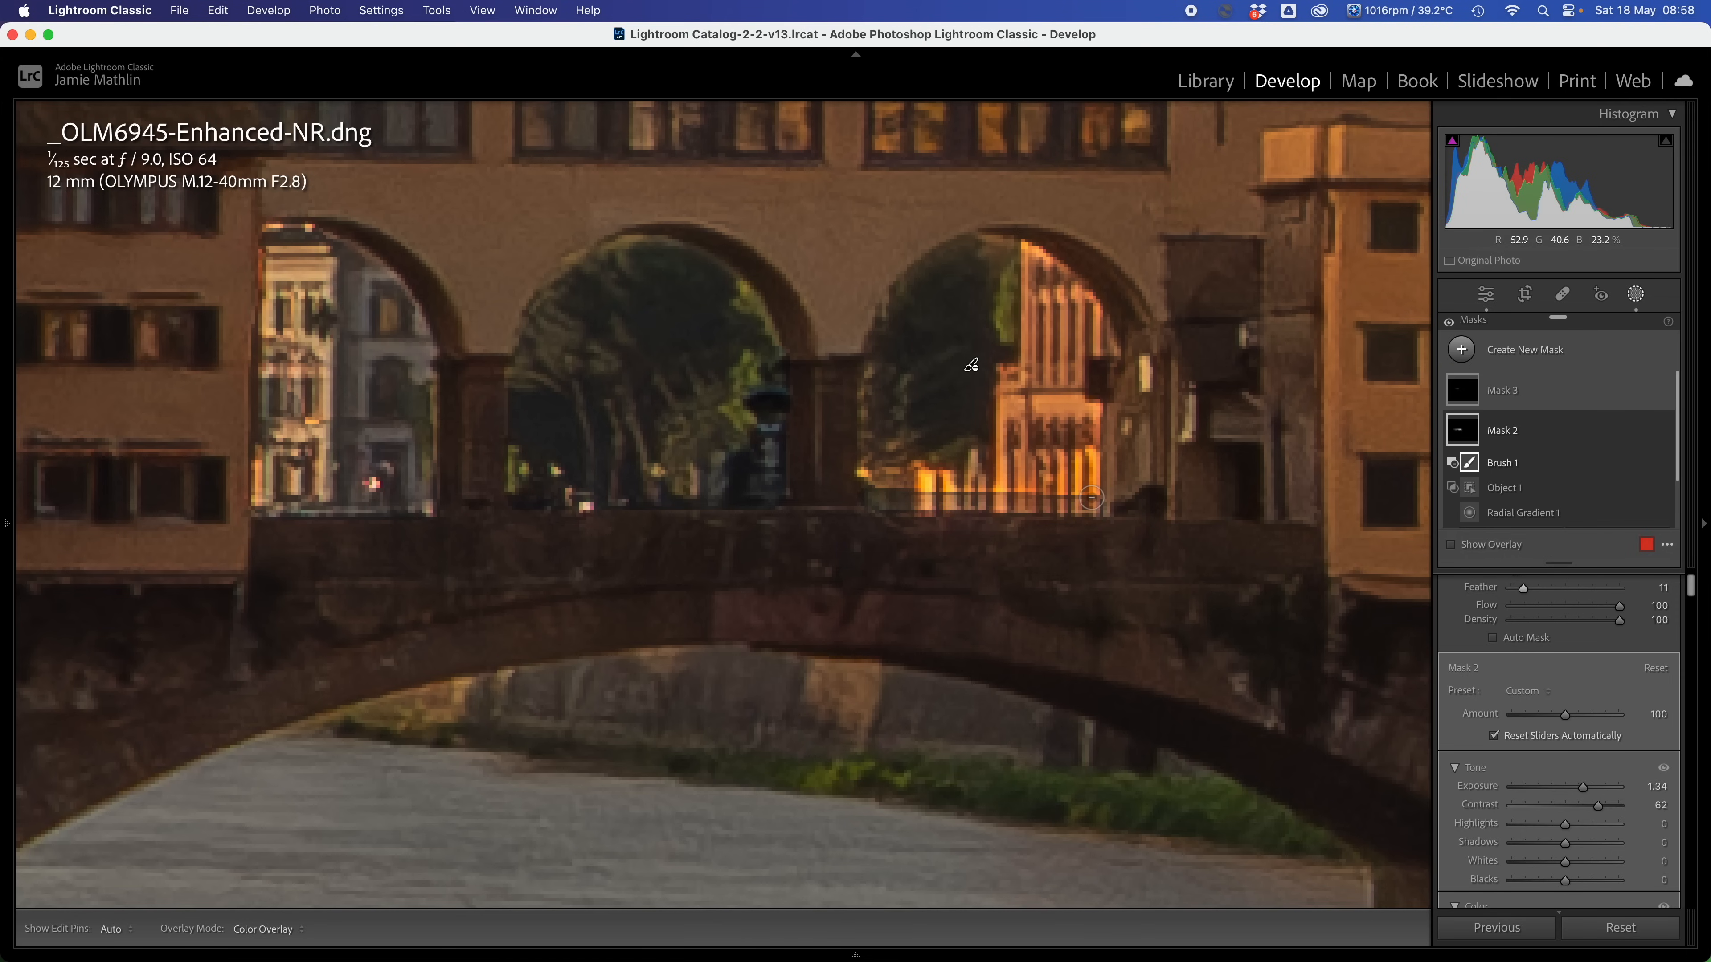
{"action": "left_click", "coordinate": [1092, 497]}
{"action": "left_click_drag", "start_coordinate": [1098, 407], "coordinate": [1095, 489]}
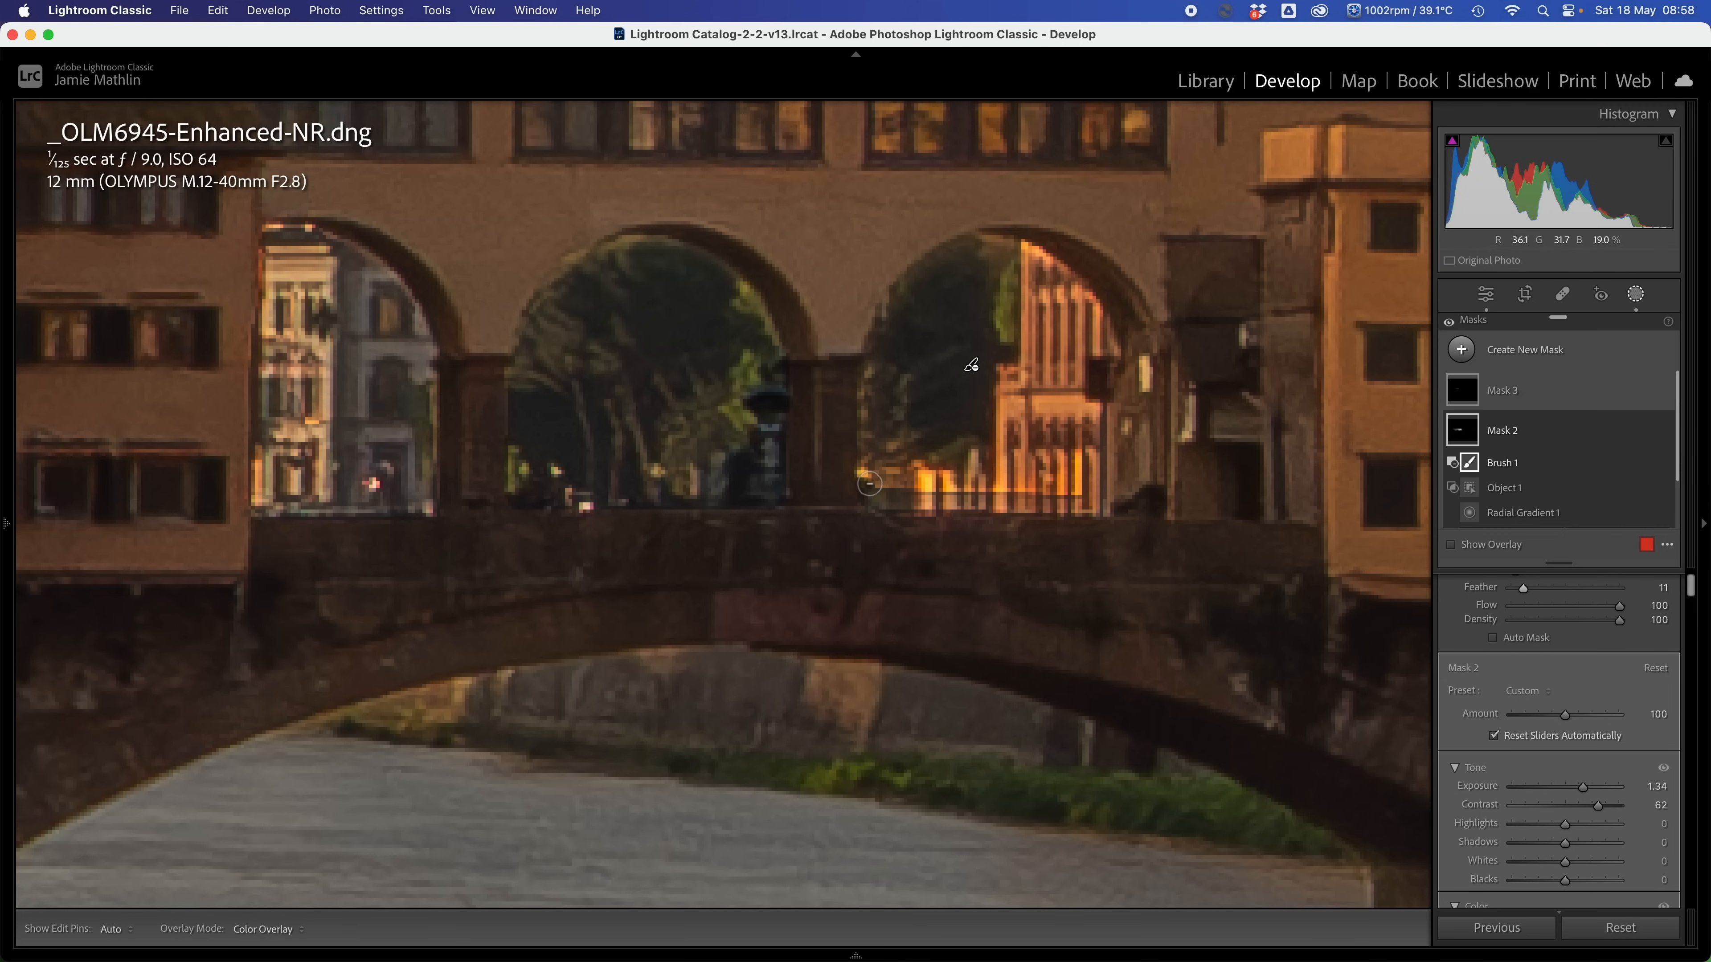
{"action": "left_click", "coordinate": [869, 484]}
{"action": "left_click", "coordinate": [870, 386], "text": "shift"}
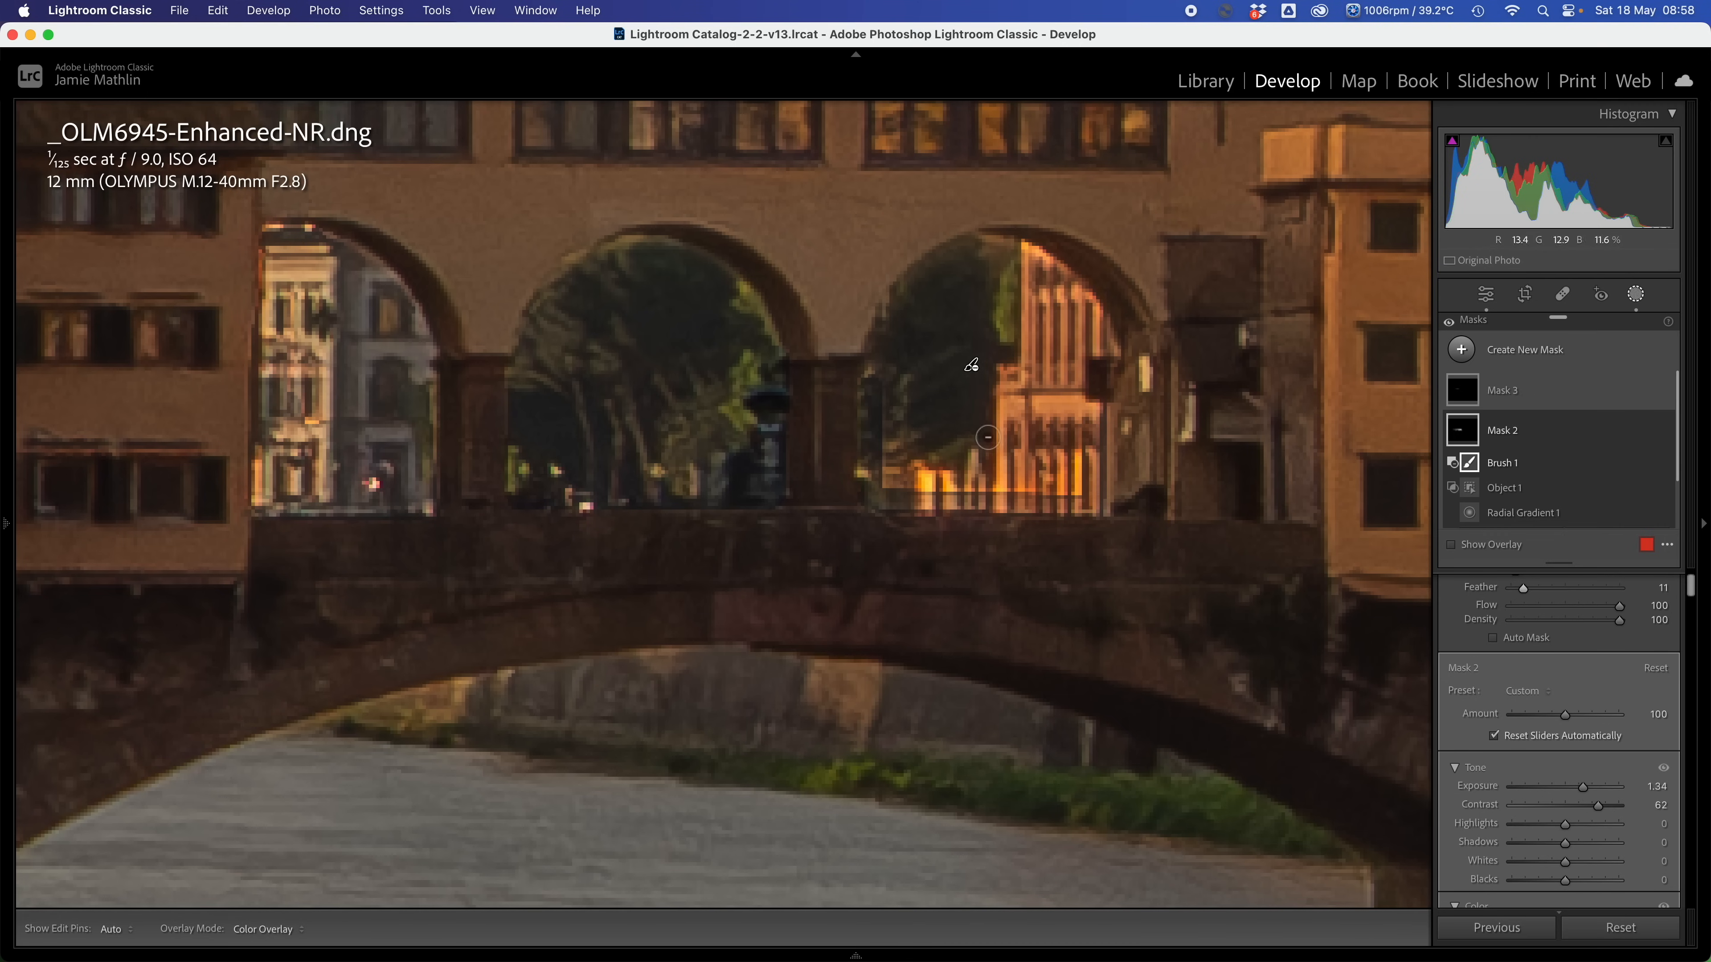
{"action": "mouse_move", "coordinate": [1461, 435]}
{"action": "scroll", "coordinate": [892, 486], "scroll_direction": "up", "scroll_amount": 4}
{"action": "left_click_drag", "start_coordinate": [890, 479], "coordinate": [1061, 481]}
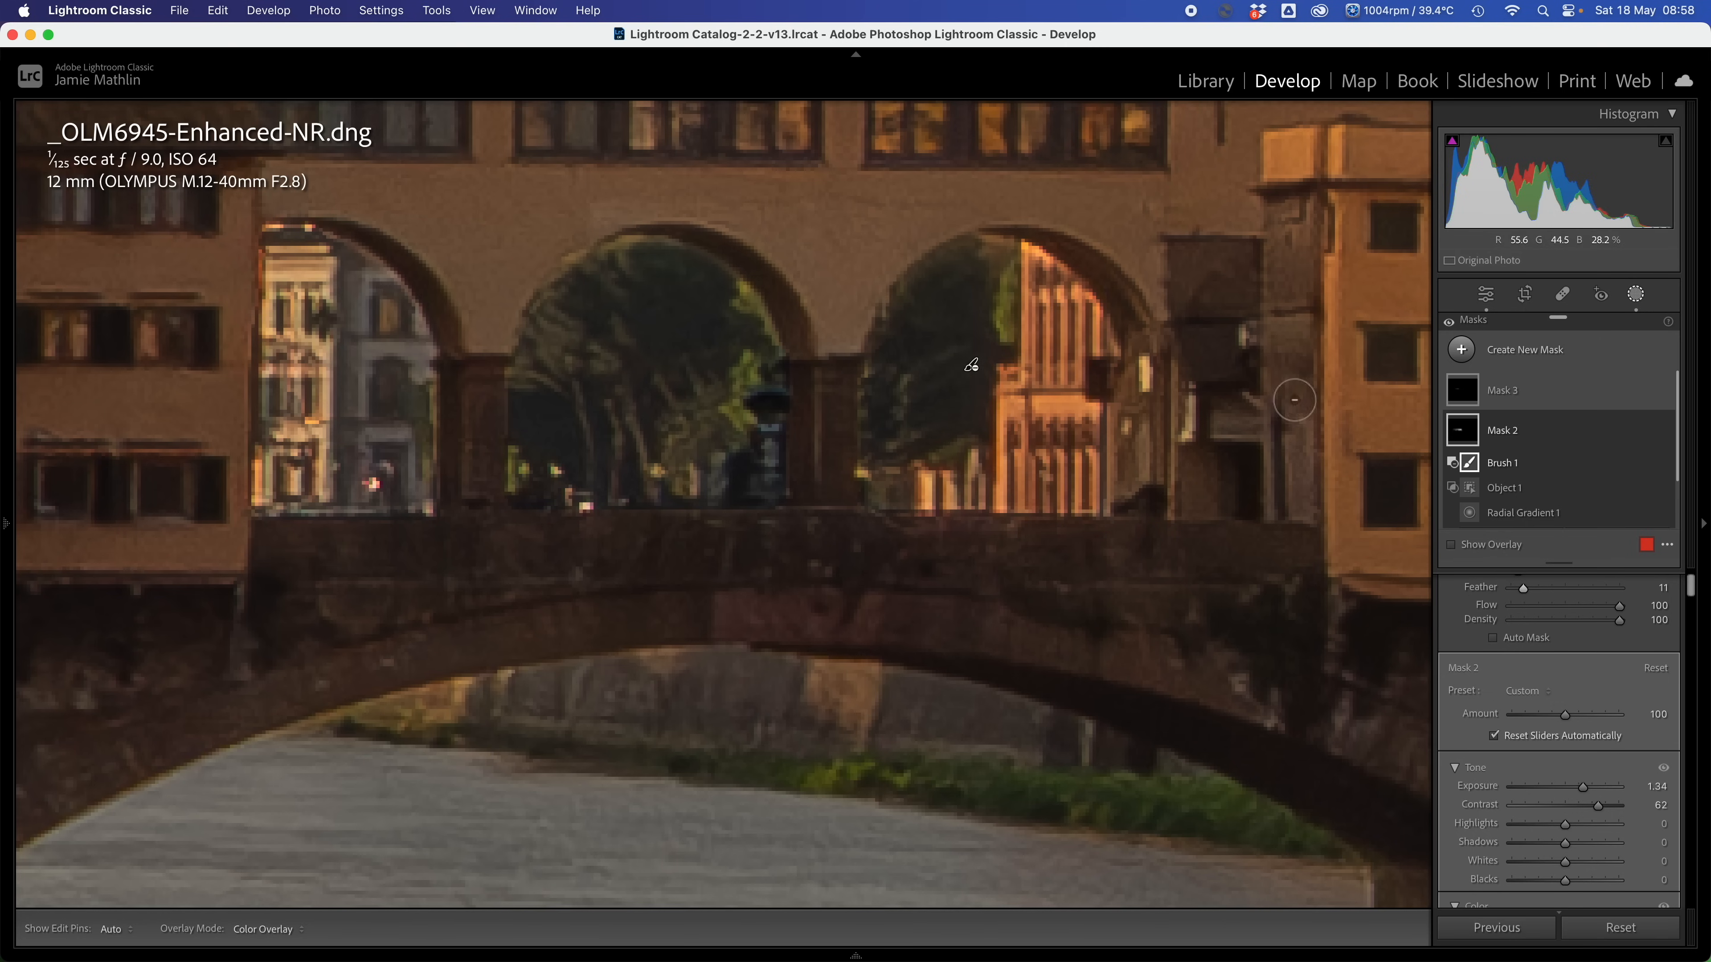
Brush the remaining upper edges of the middle and left-hand arch openings out of the bridge mask.
{"action": "mouse_move", "coordinate": [1460, 426]}
{"action": "key", "text": "h"}
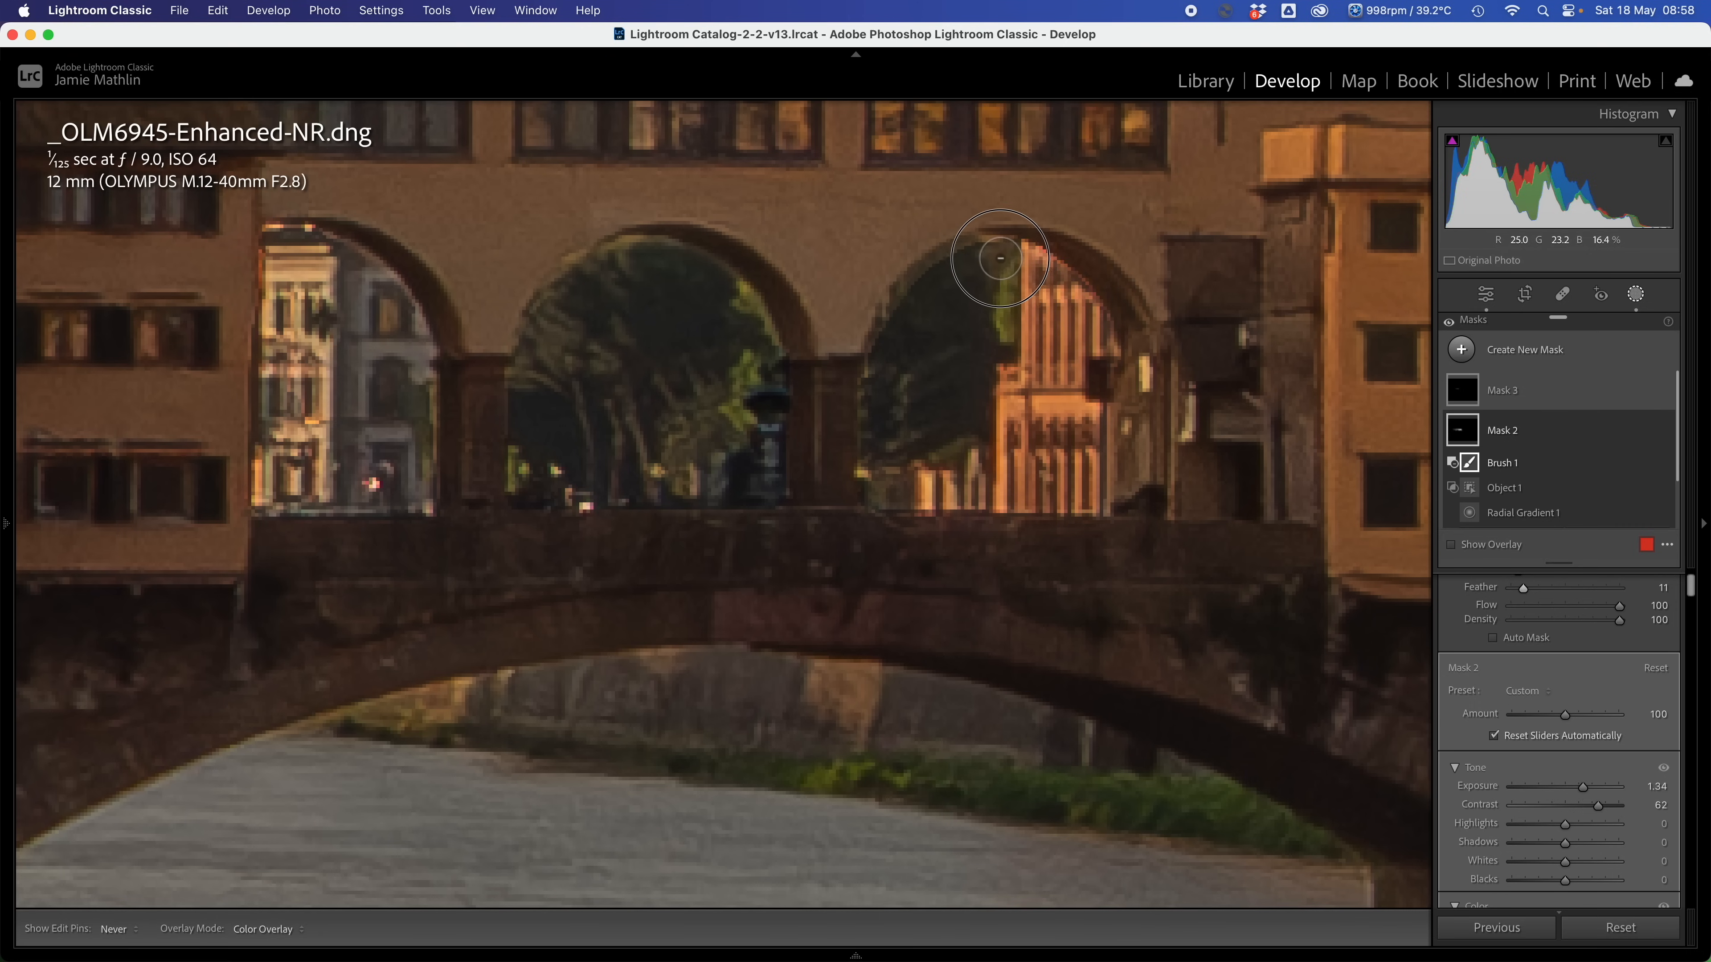
{"action": "key", "text": "h"}
{"action": "key", "text": "h"}
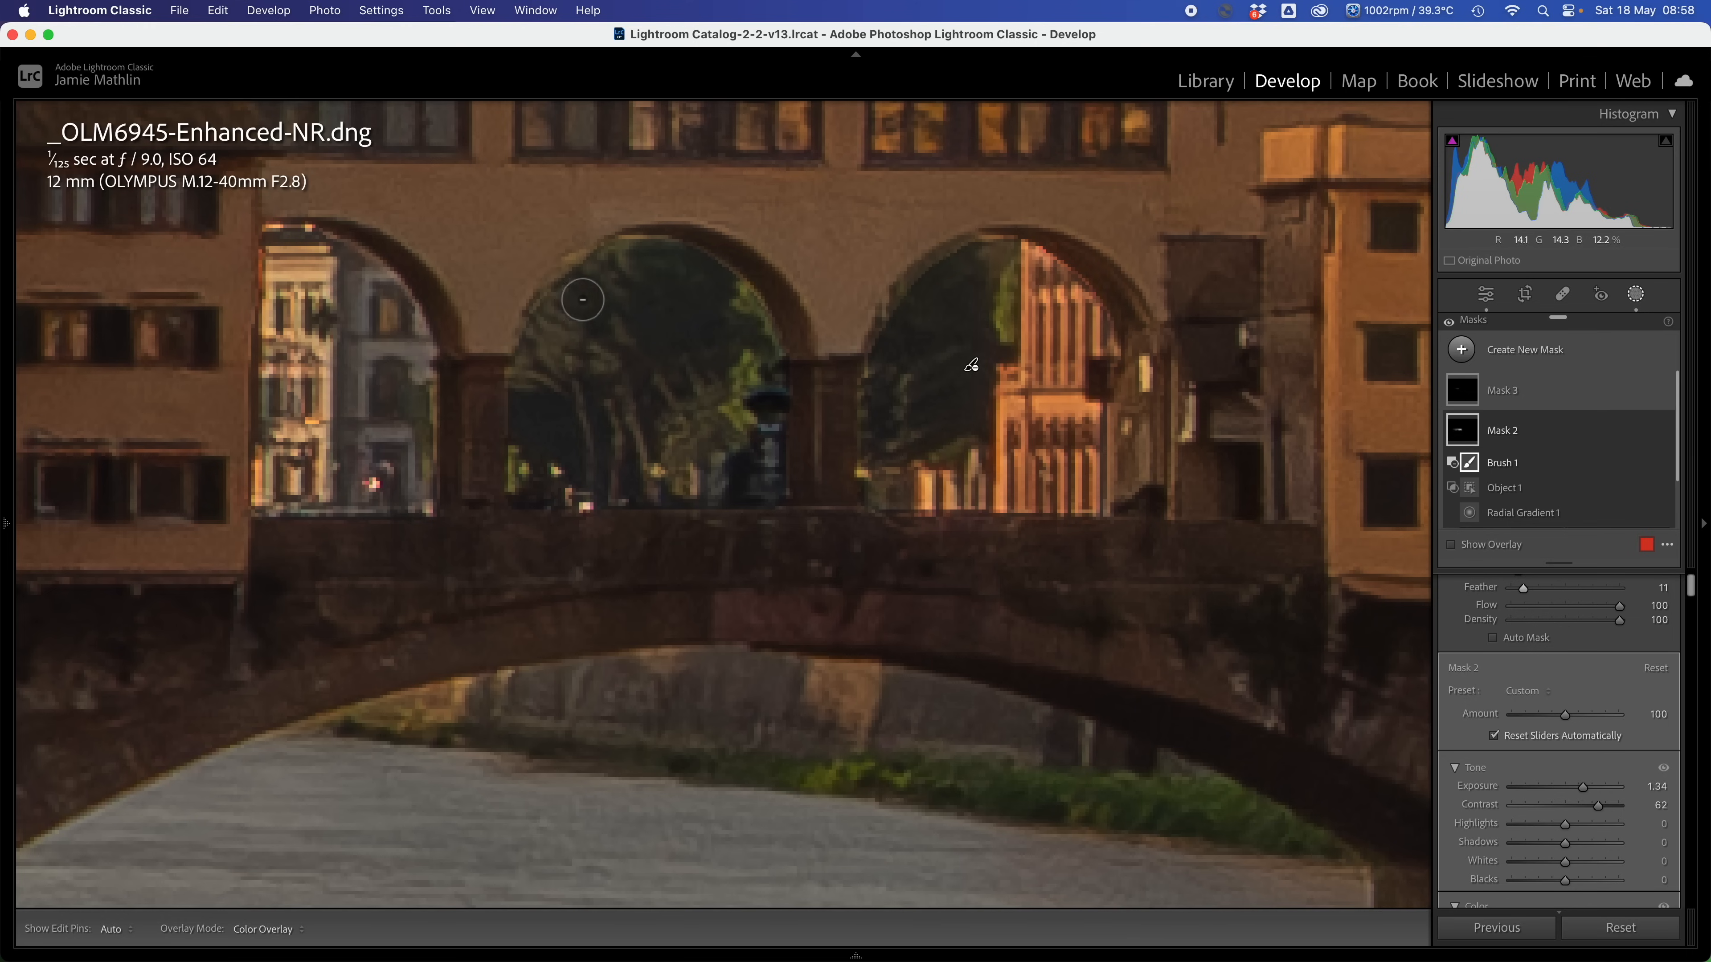
{"action": "left_click_drag", "start_coordinate": [561, 303], "coordinate": [613, 265]}
{"action": "mouse_move", "coordinate": [330, 256]}
{"action": "left_mouse_down"}
{"action": "mouse_move", "coordinate": [395, 307]}
{"action": "mouse_move", "coordinate": [415, 367]}
{"action": "left_mouse_up"}
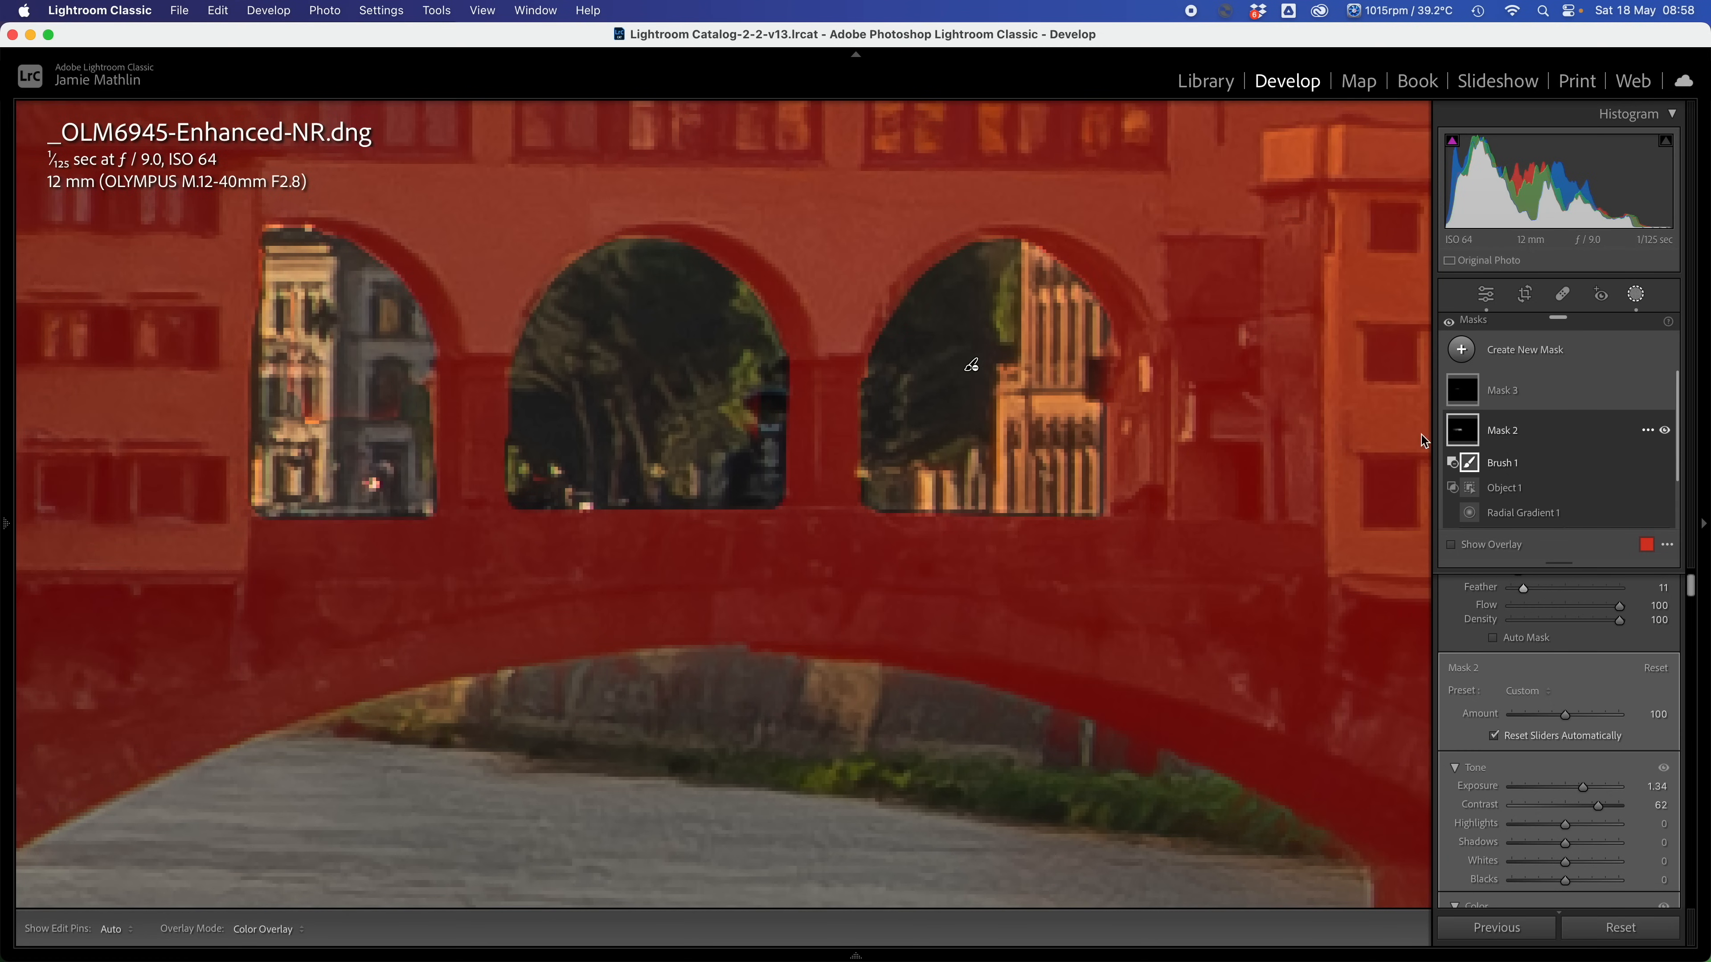
View the whole photo and compare it with the bridge mask hidden and shown.
{"action": "key", "text": "super+minus"}
{"action": "key", "text": "super+minus"}
{"action": "key", "text": "super+minus"}
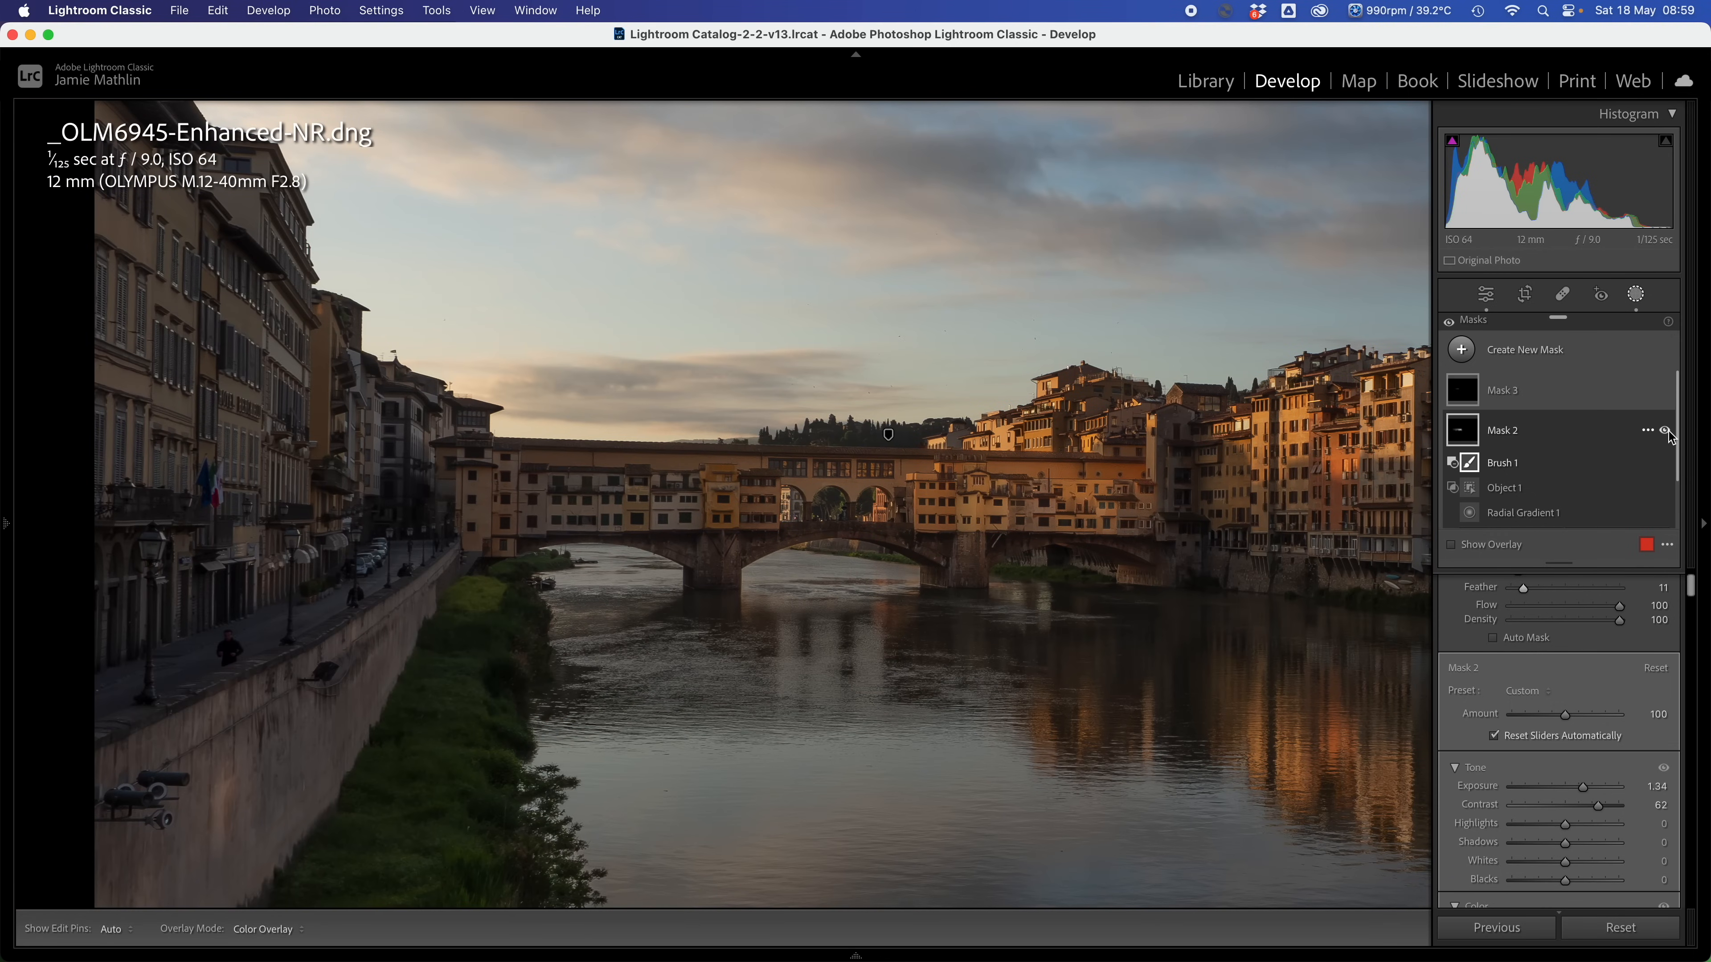
{"action": "left_click", "coordinate": [1667, 431]}
{"action": "left_click", "coordinate": [1667, 431]}
{"action": "left_click", "coordinate": [1667, 432]}
{"action": "left_click", "coordinate": [1667, 432]}
{"action": "left_click", "coordinate": [1667, 431]}
{"action": "left_click", "coordinate": [1667, 431]}
{"action": "left_click", "coordinate": [1667, 431]}
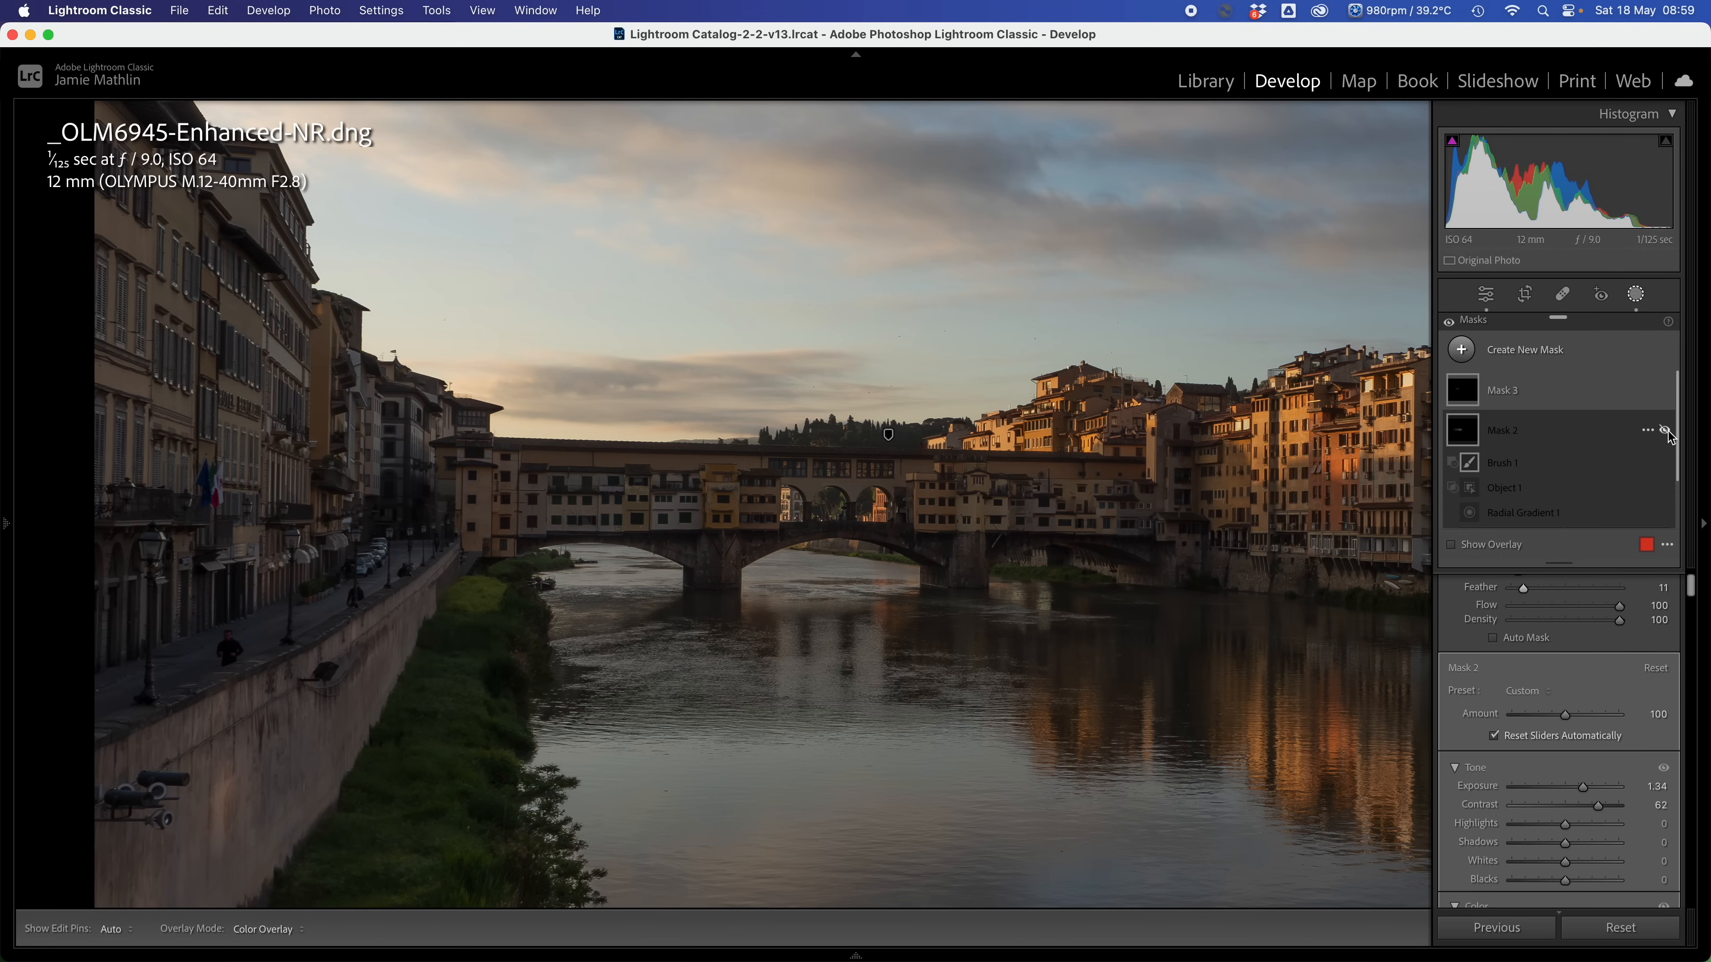
{"action": "left_click", "coordinate": [1667, 431]}
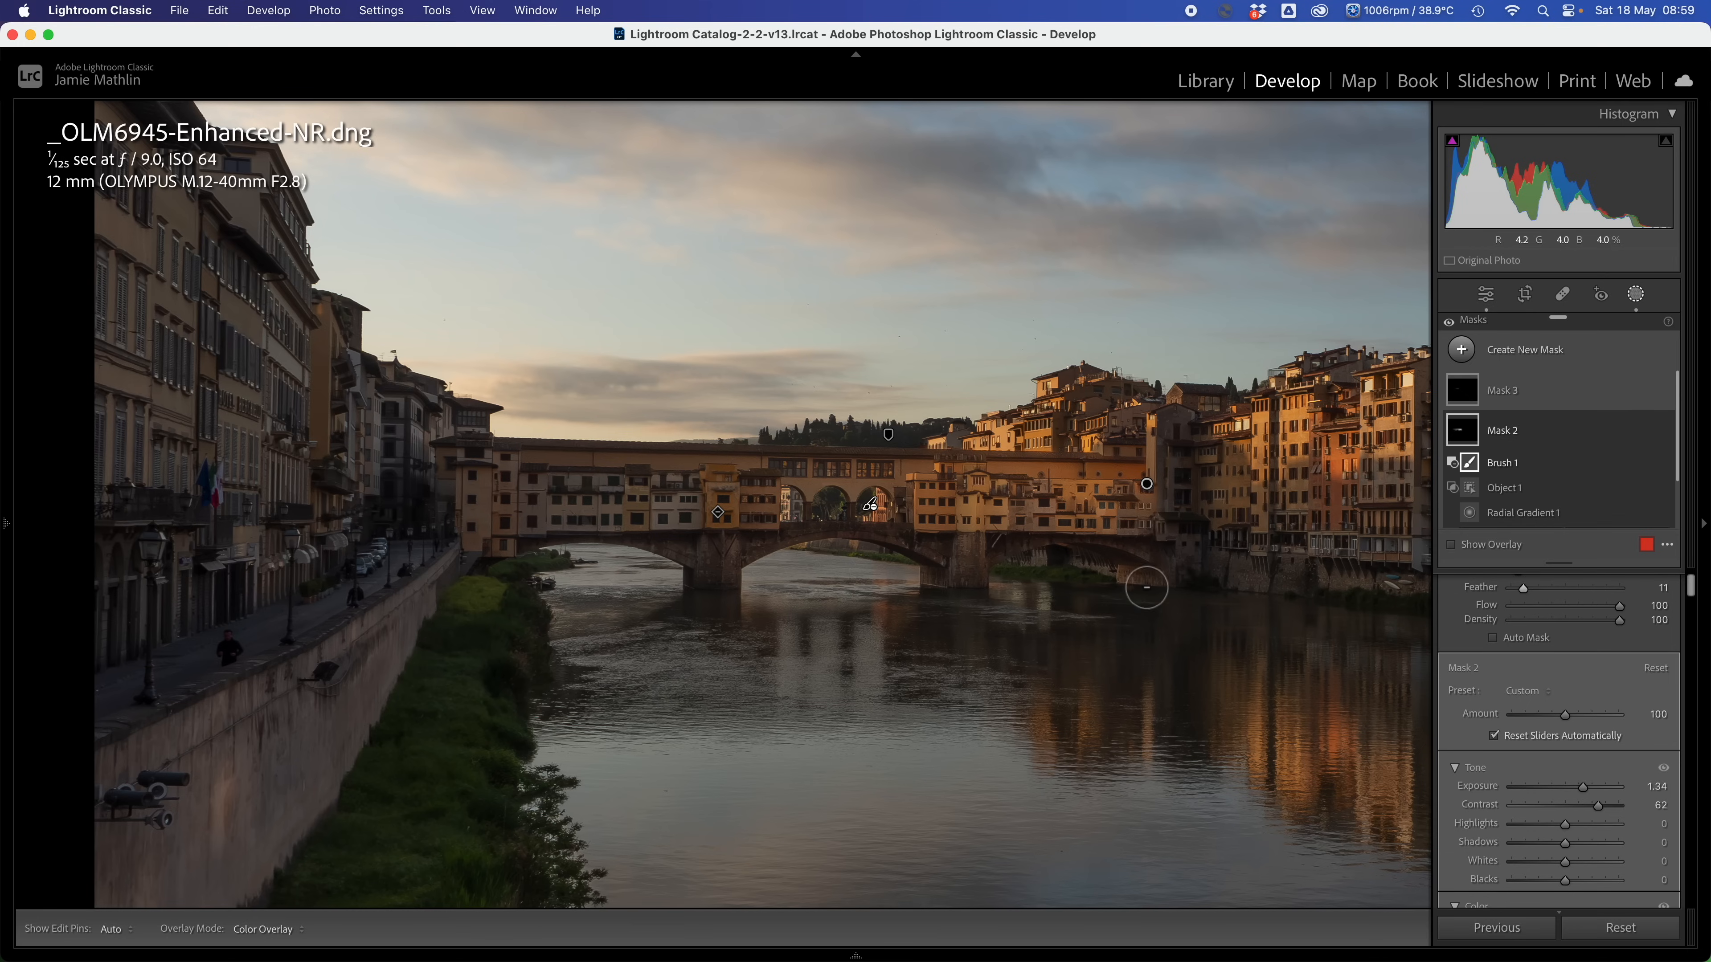
Create an object mask covering the buildings and embankment wall on the left bank of the river.
{"action": "key", "text": "super+minus"}
{"action": "key", "text": "super+minus"}
{"action": "key", "text": "super+minus"}
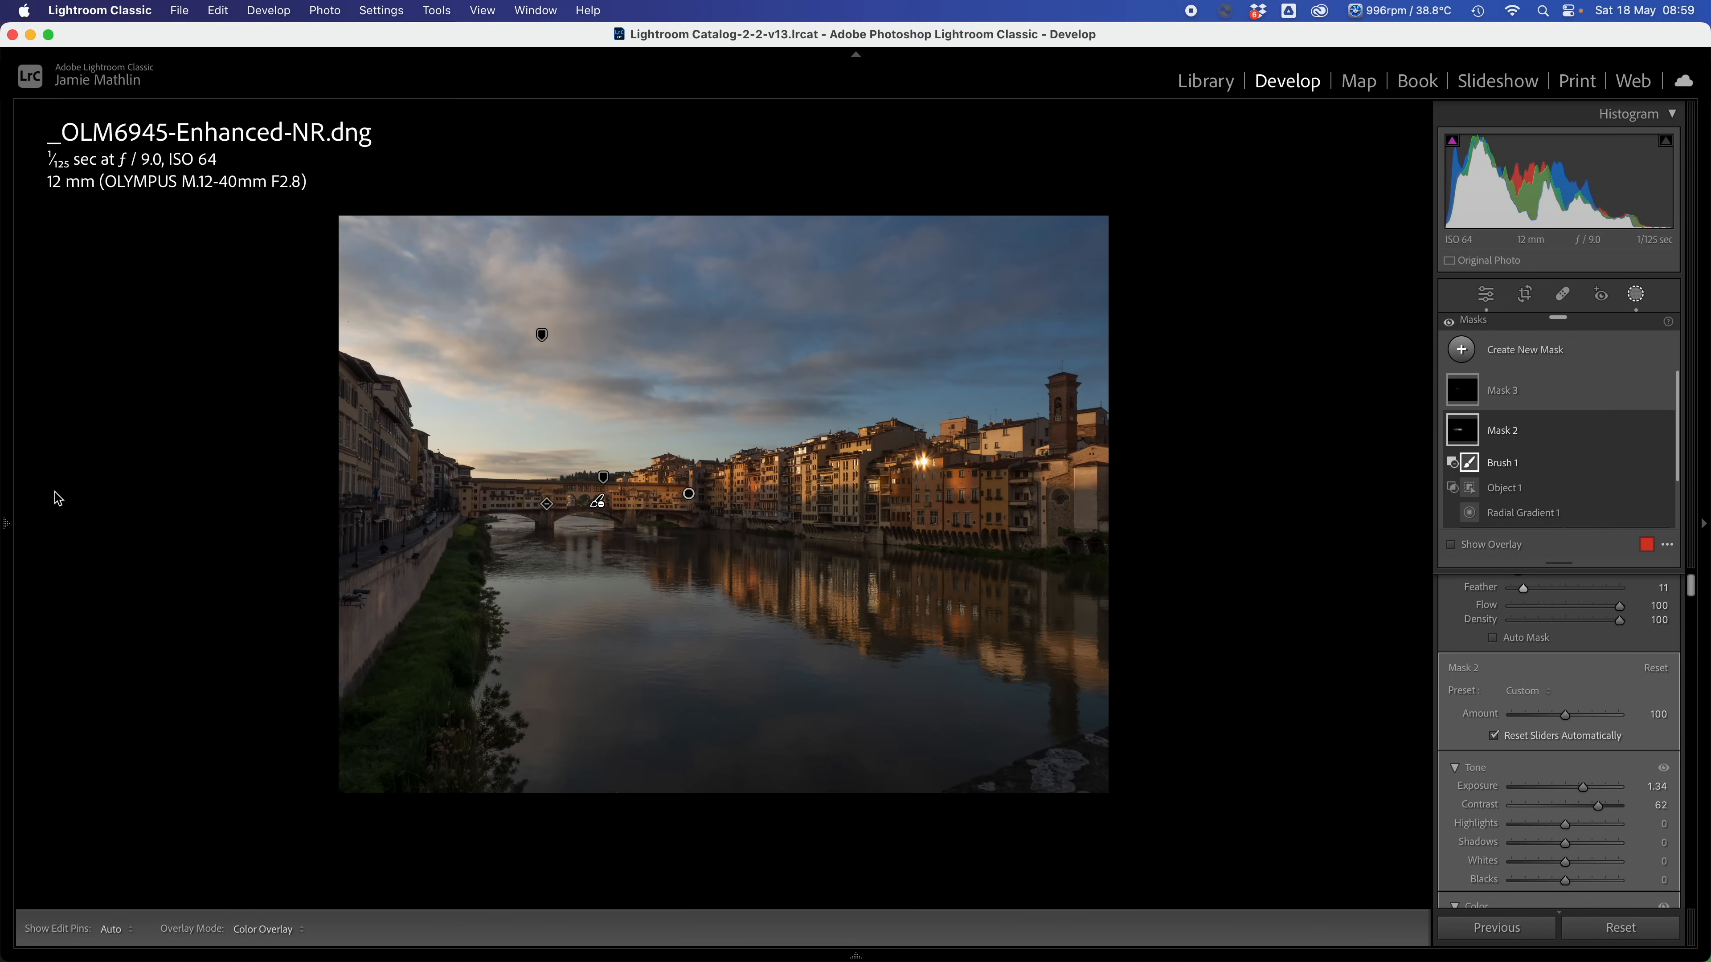
{"action": "mouse_move", "coordinate": [7, 472]}
{"action": "left_click", "coordinate": [169, 116]}
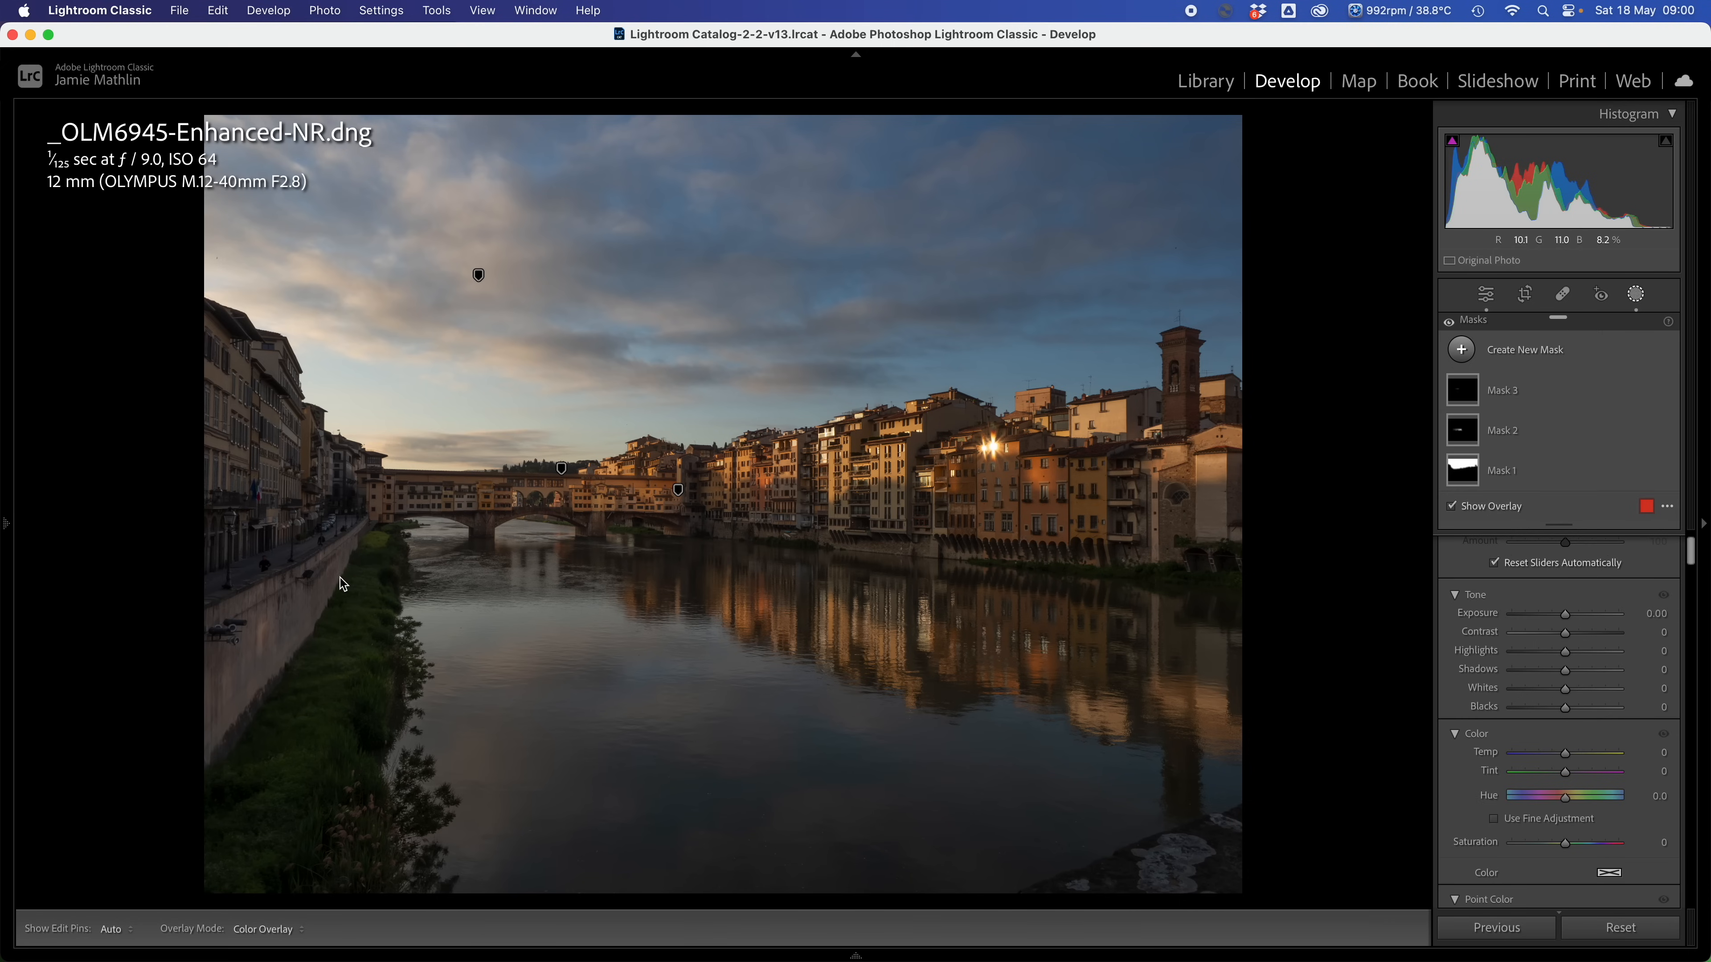
{"action": "left_click", "coordinate": [1527, 351]}
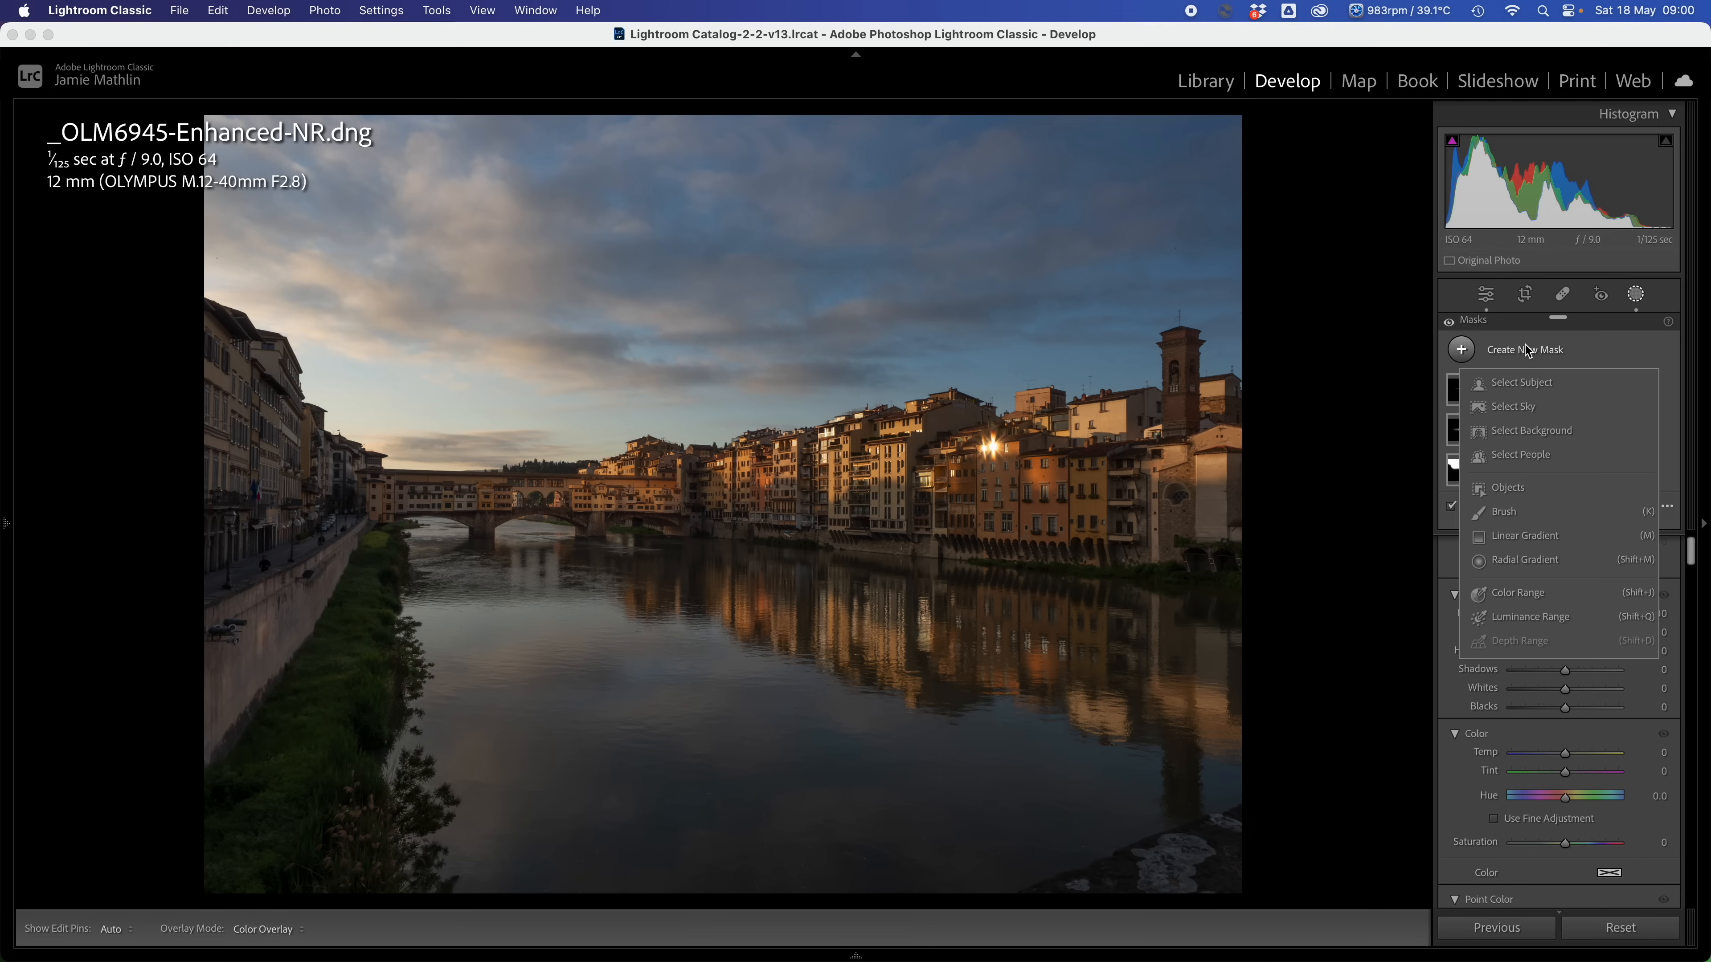
{"action": "left_click", "coordinate": [1521, 491]}
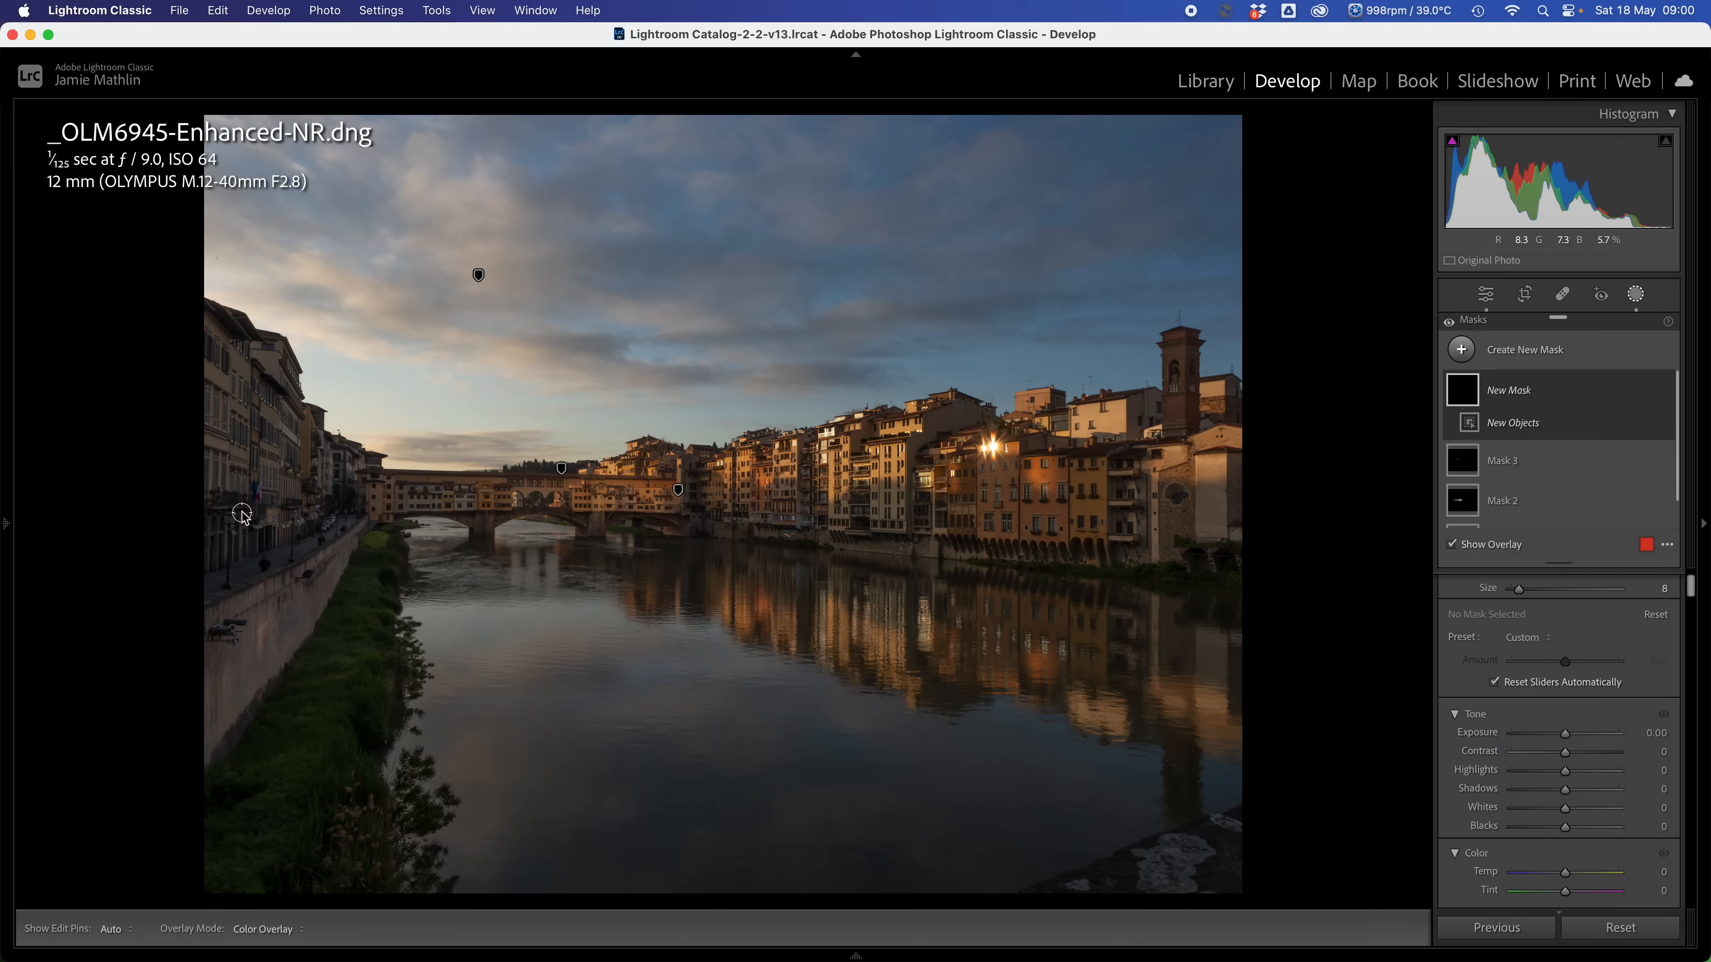
{"action": "scroll", "coordinate": [242, 513], "scroll_direction": "up", "scroll_amount": 10}
{"action": "scroll", "coordinate": [237, 473], "scroll_direction": "up", "scroll_amount": 1}
{"action": "mouse_move", "coordinate": [236, 418]}
{"action": "left_mouse_down"}
{"action": "mouse_move", "coordinate": [200, 341]}
{"action": "mouse_move", "coordinate": [254, 374]}
{"action": "mouse_move", "coordinate": [268, 413]}
{"action": "mouse_move", "coordinate": [333, 468]}
{"action": "mouse_move", "coordinate": [181, 743]}
{"action": "mouse_move", "coordinate": [229, 626]}
{"action": "mouse_move", "coordinate": [219, 463]}
{"action": "left_mouse_up"}
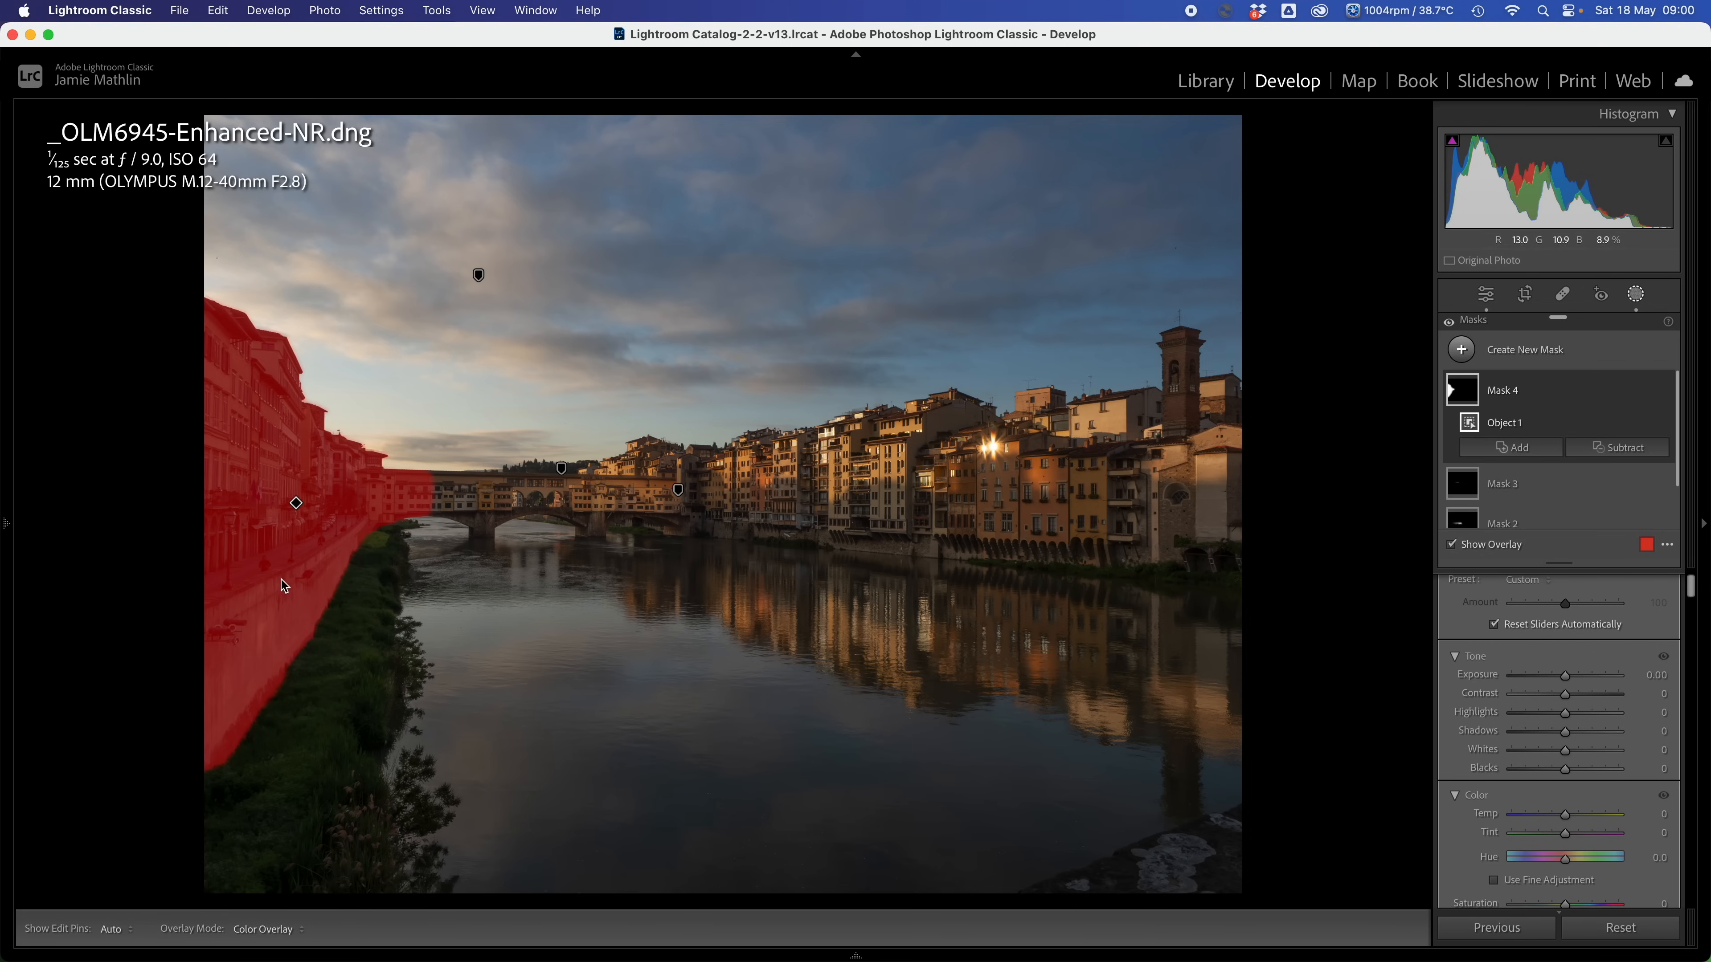
Brighten the left-bank building mask with an Exposure of 1.10.
{"action": "left_click", "coordinate": [1588, 676]}
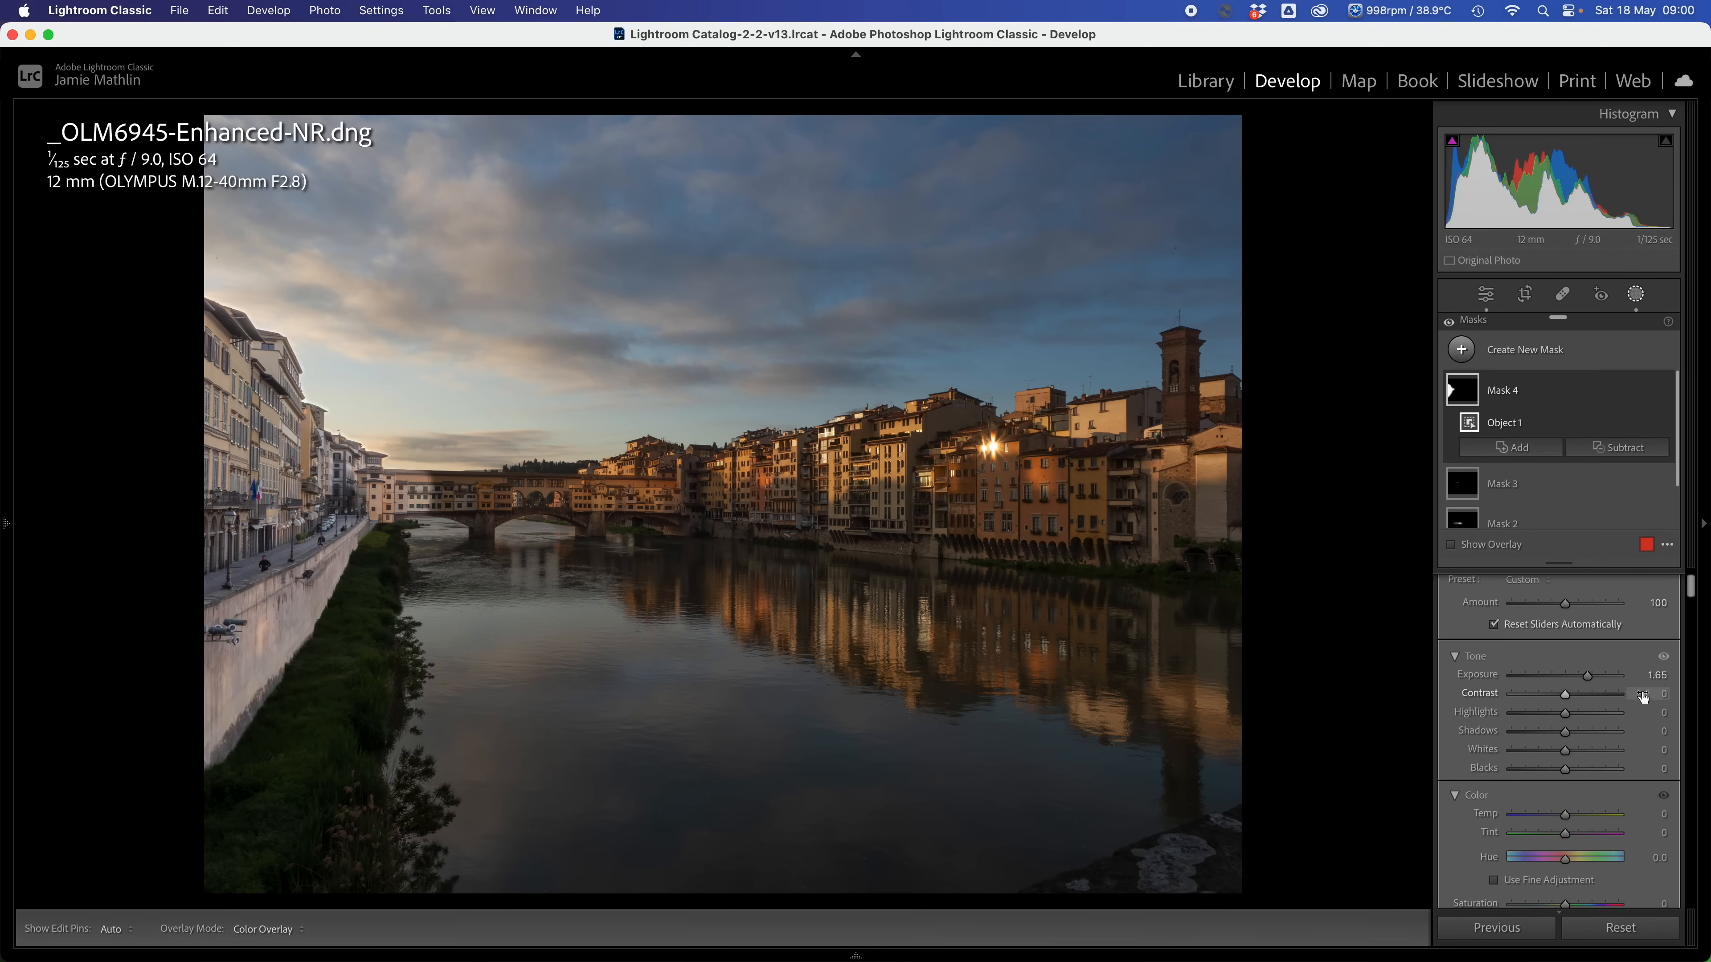
{"action": "left_click", "coordinate": [1568, 676]}
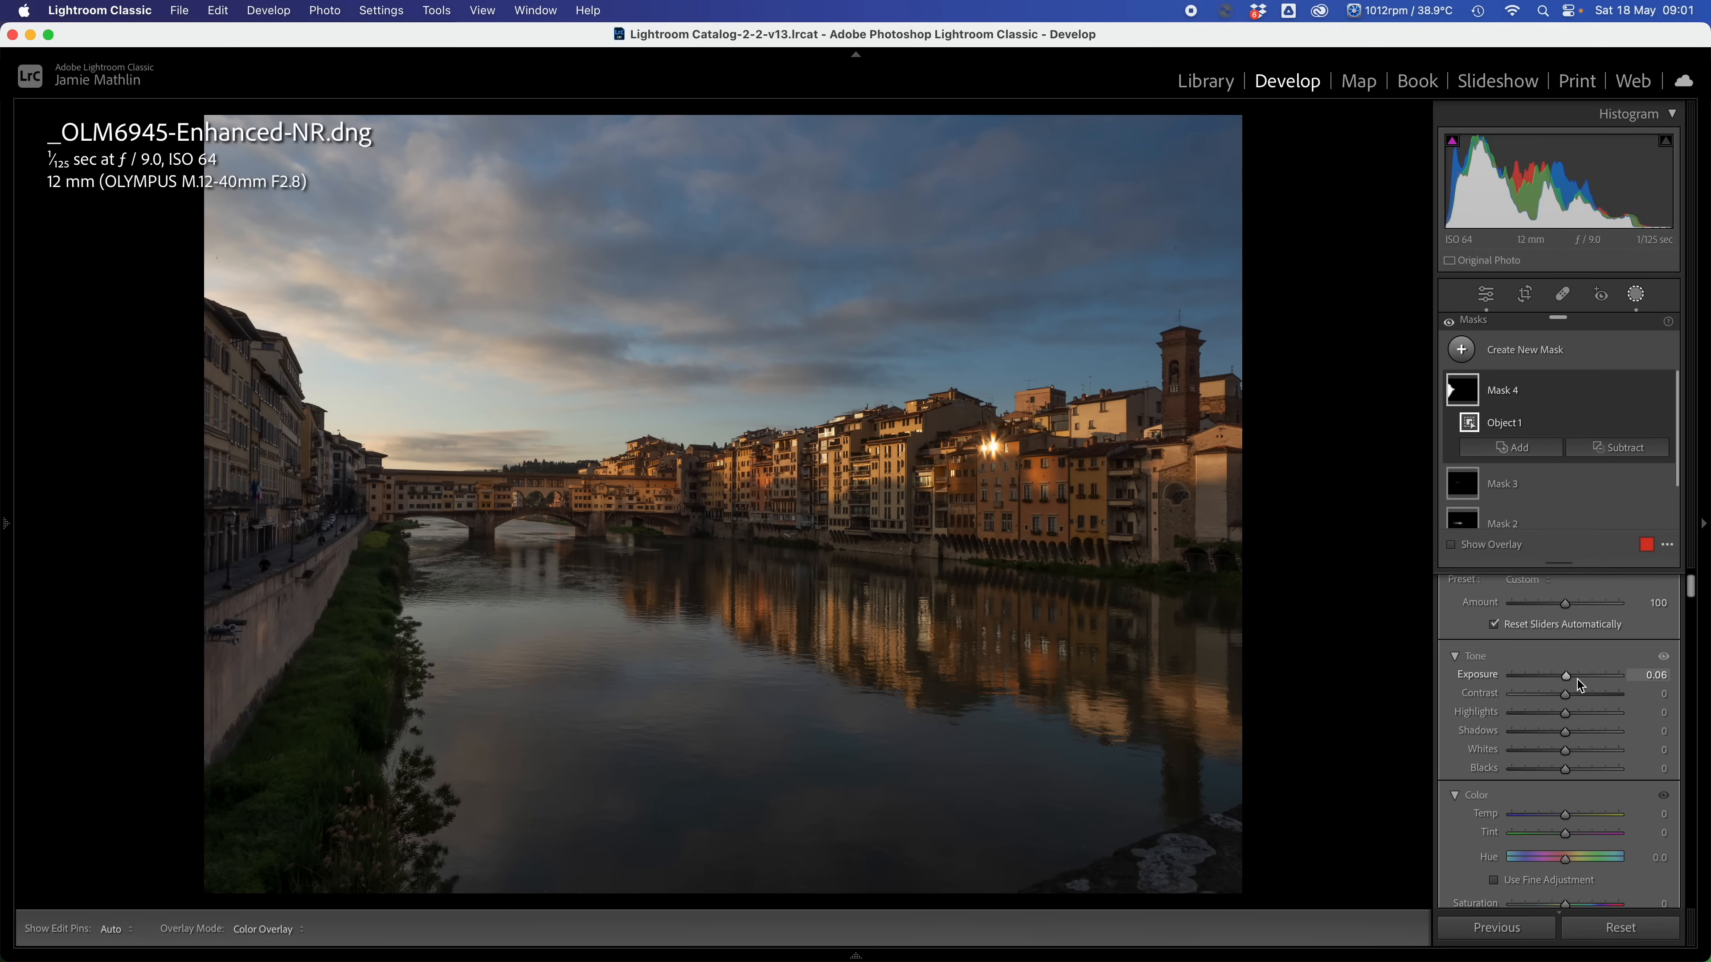
{"action": "left_click", "coordinate": [1581, 675]}
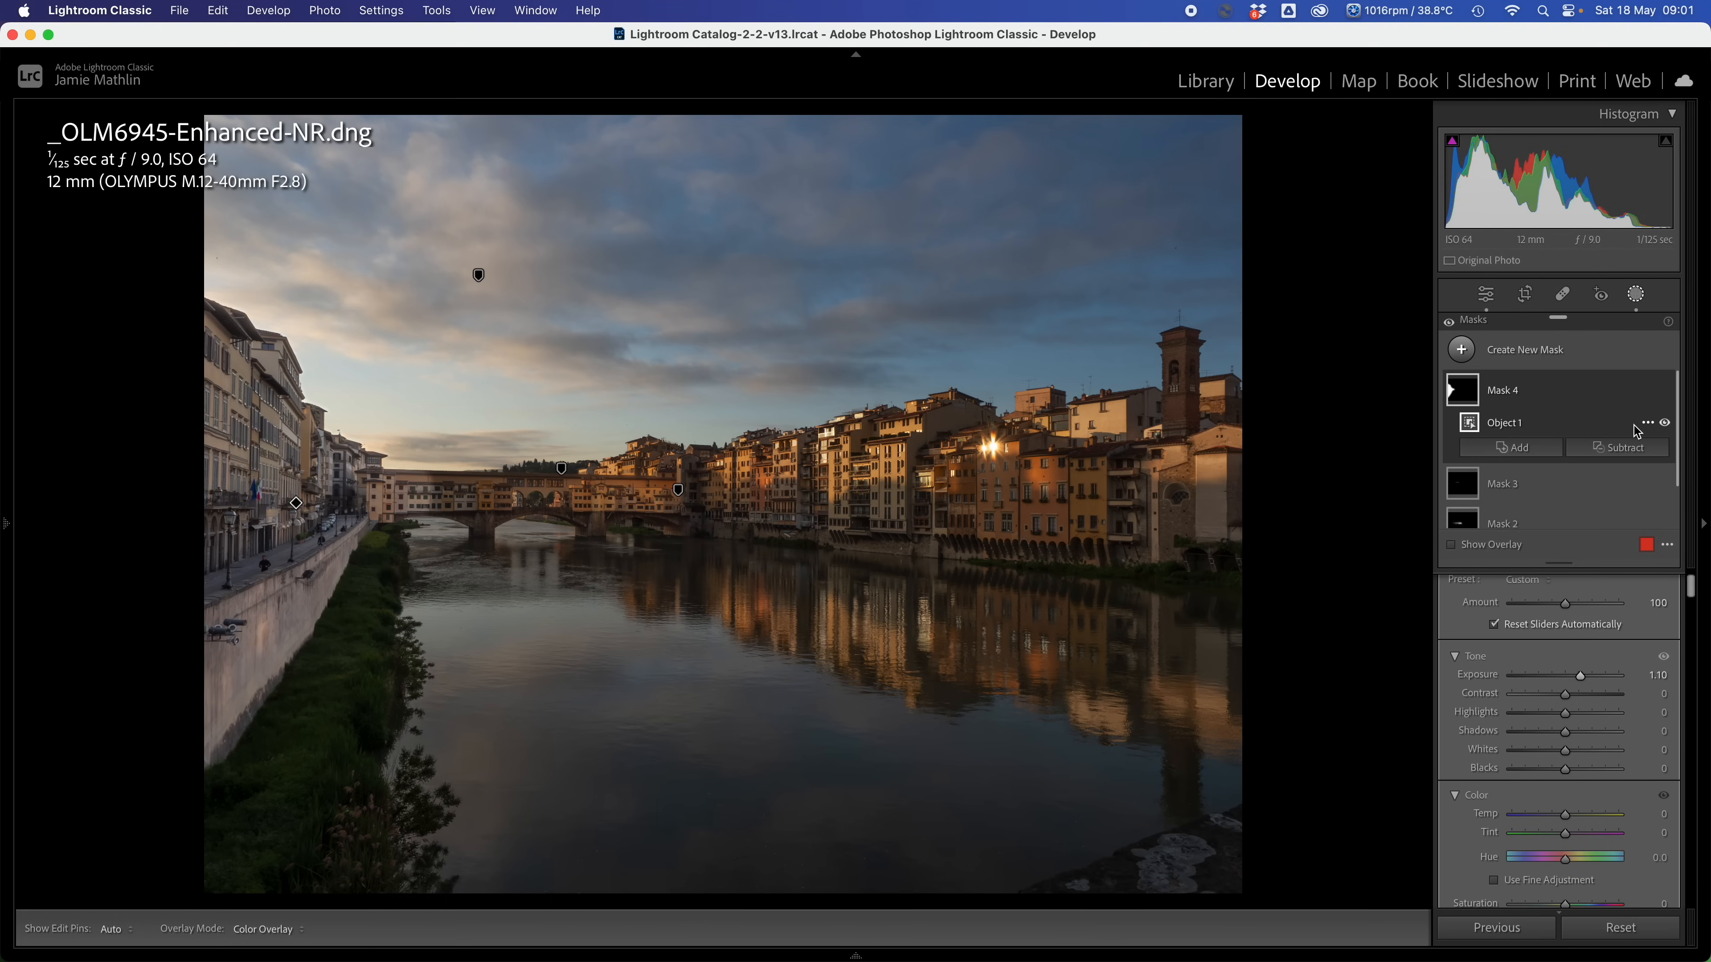
Intersect the building mask with a radial gradient over the left-bank facades, tilted down along the street and moved slightly lower.
{"action": "left_click", "coordinate": [1646, 423]}
{"action": "mouse_move", "coordinate": [1618, 517]}
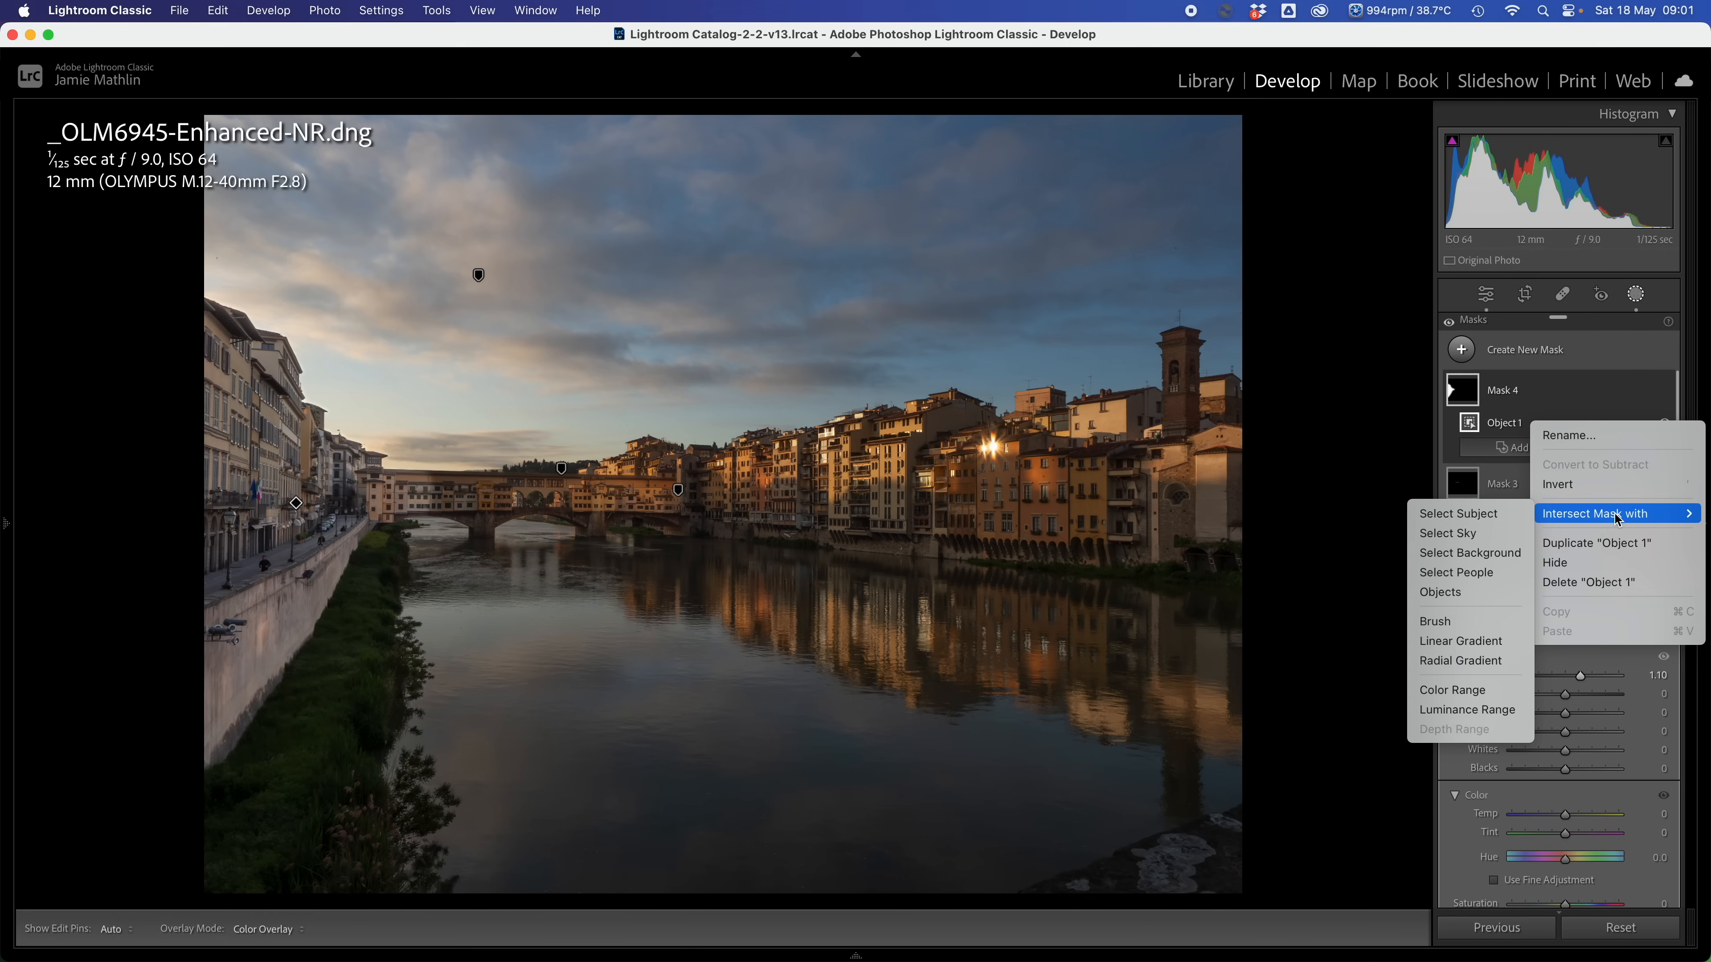
{"action": "left_click", "coordinate": [1459, 663]}
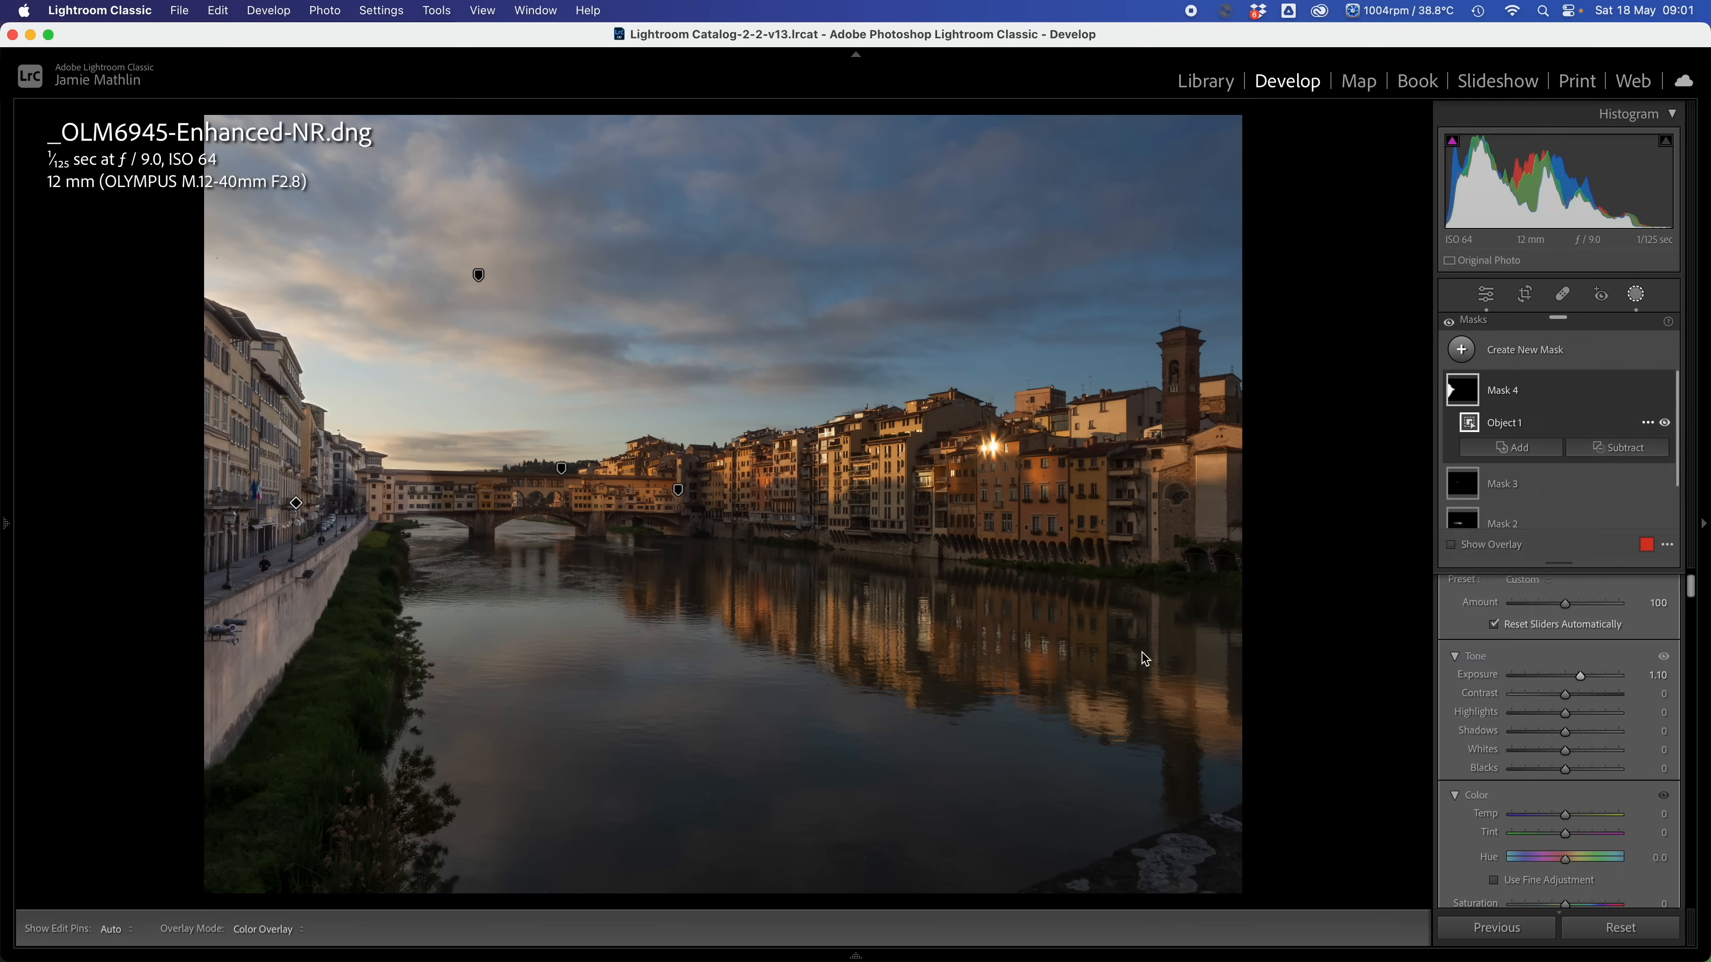
{"action": "left_click", "coordinate": [214, 450]}
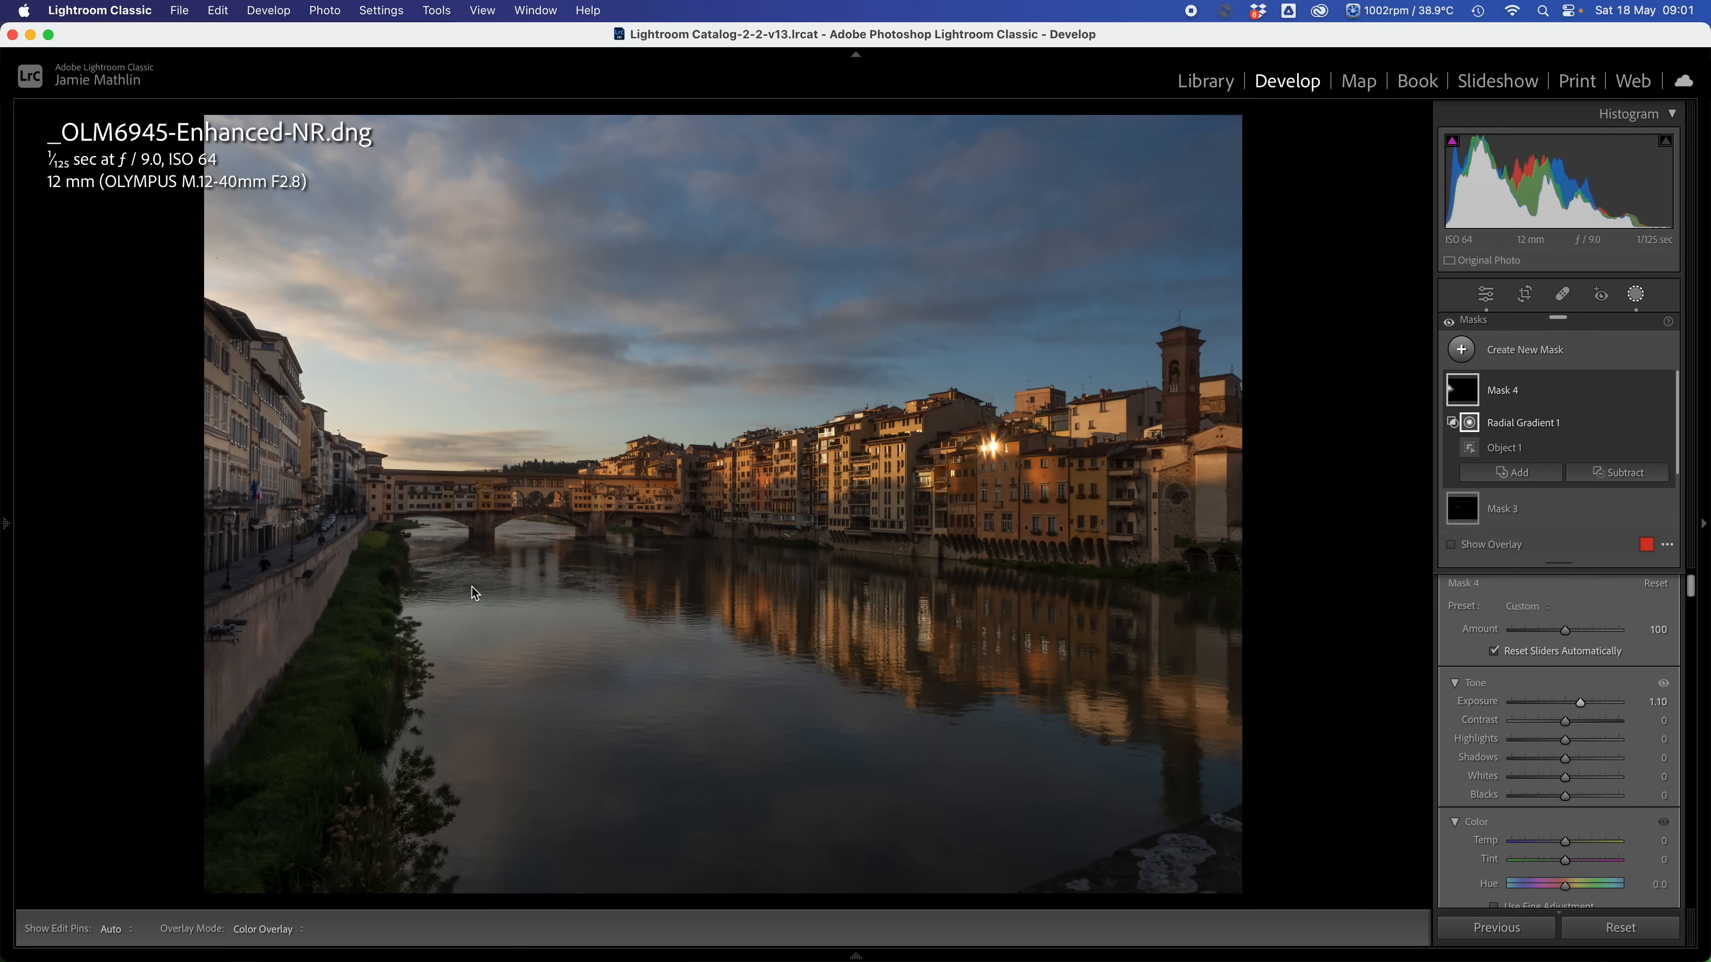
{"action": "left_click", "coordinate": [1502, 430]}
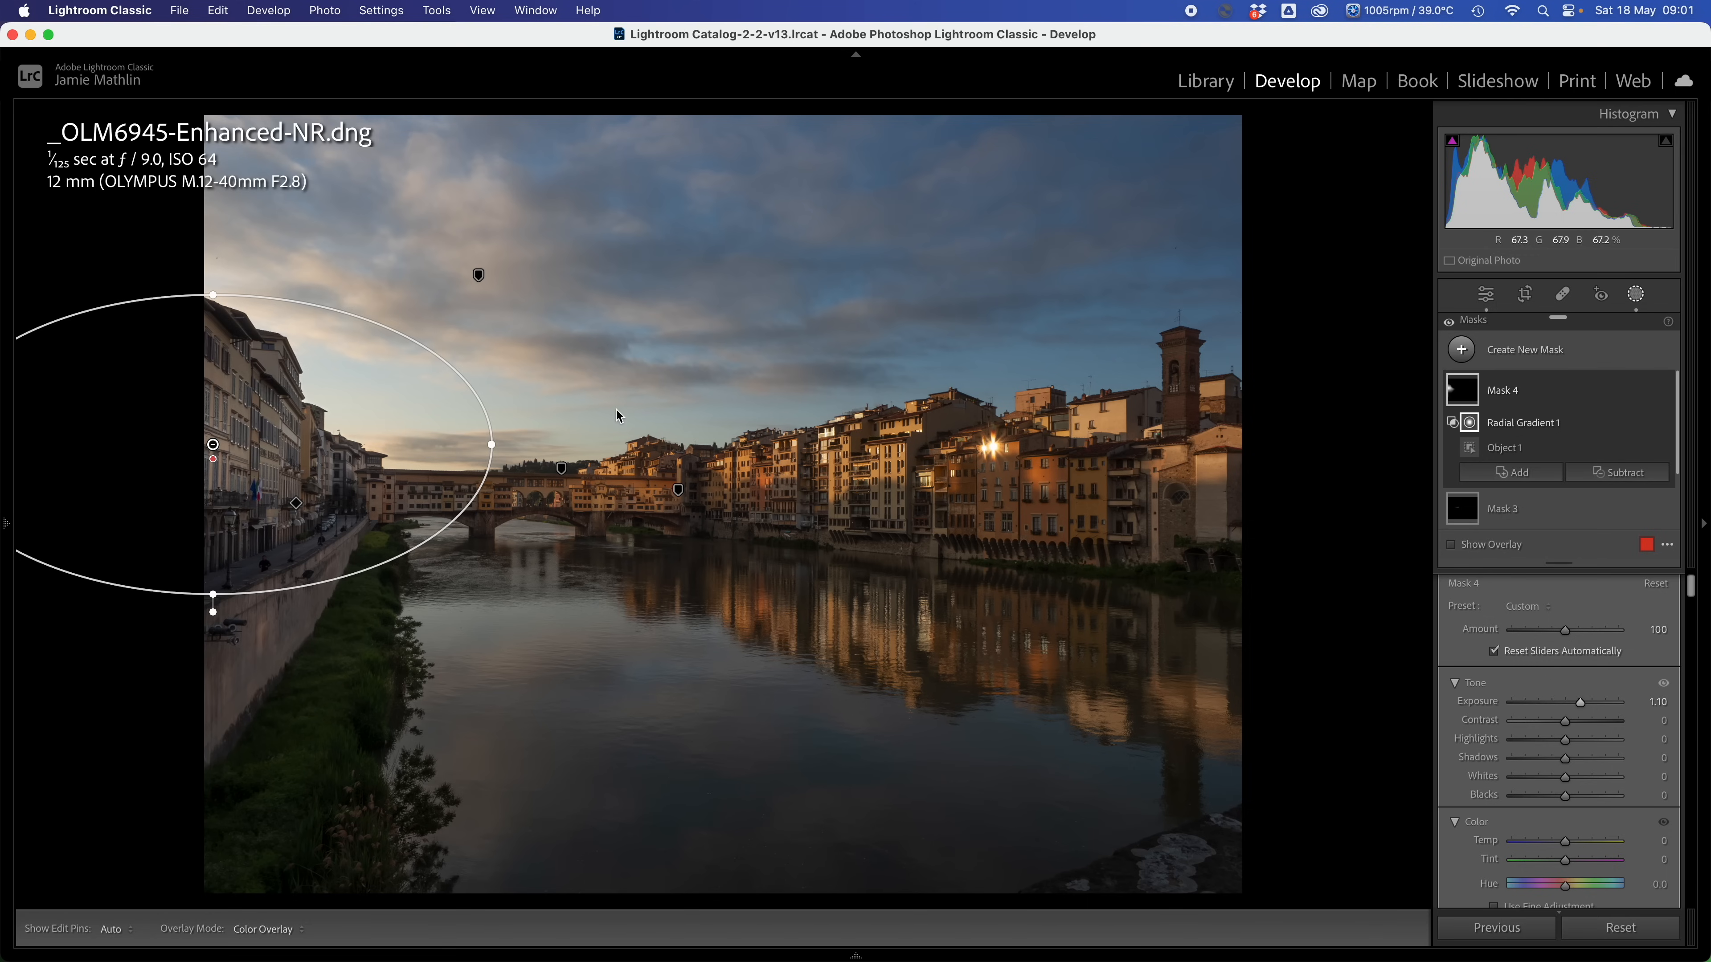
{"action": "left_click_drag", "start_coordinate": [495, 447], "coordinate": [485, 507]}
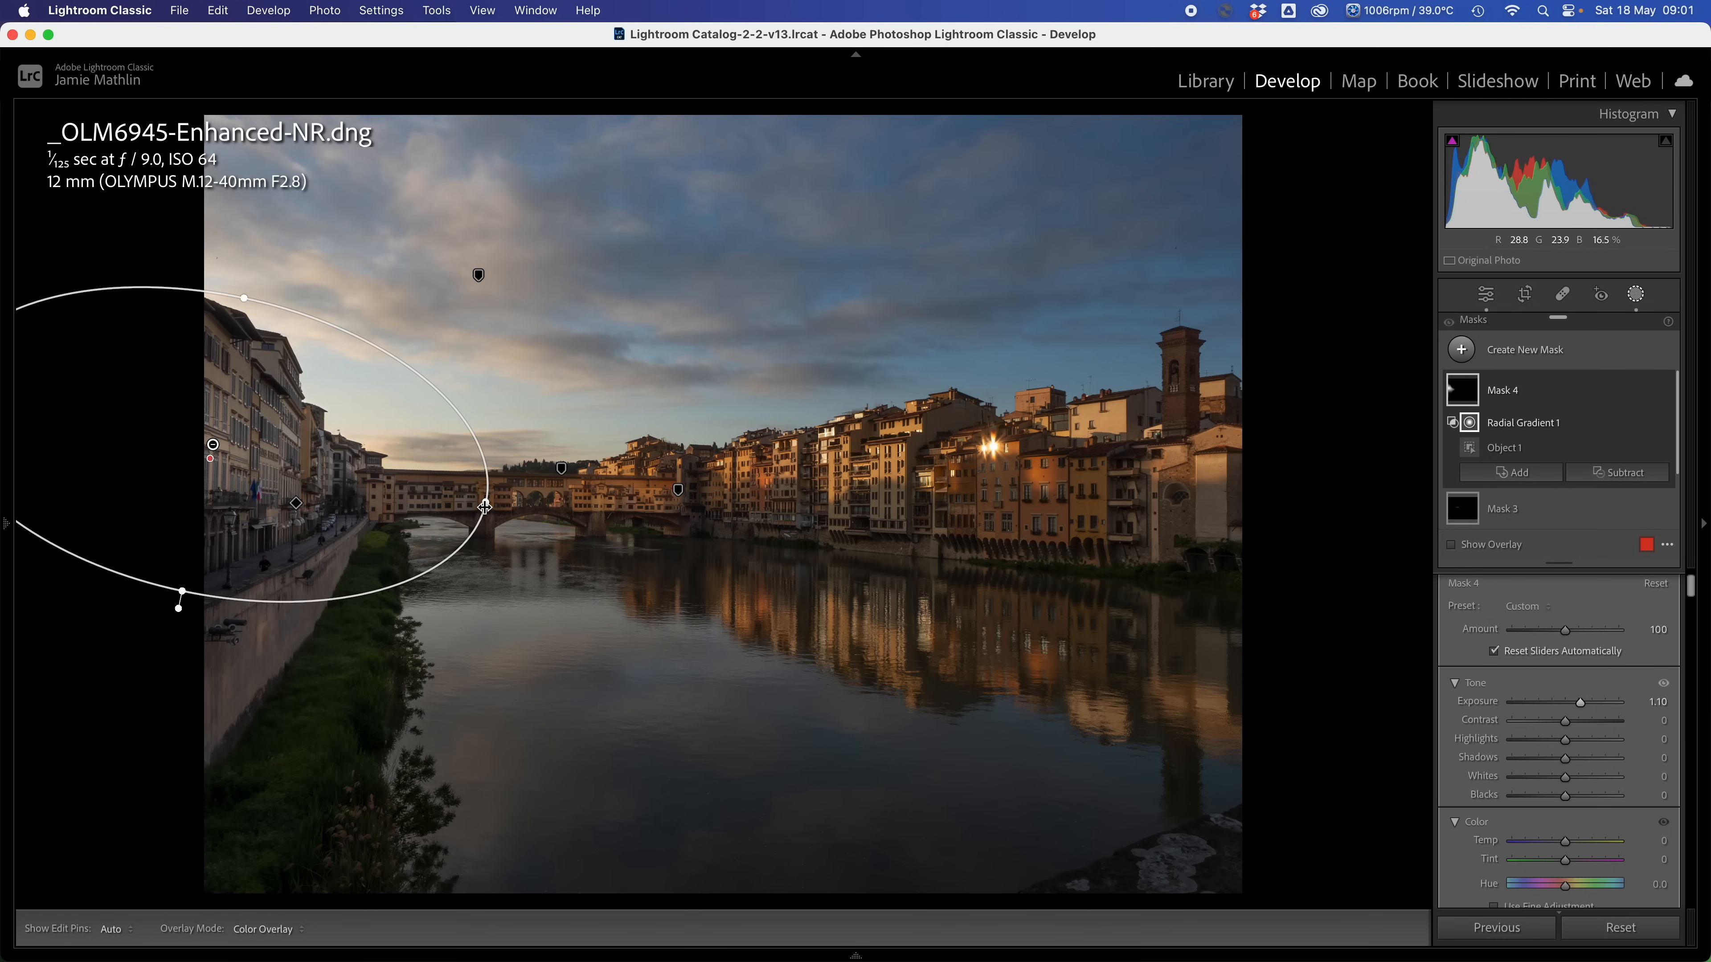
{"action": "left_click_drag", "start_coordinate": [219, 461], "coordinate": [208, 497]}
{"action": "left_click_drag", "start_coordinate": [239, 351], "coordinate": [242, 340]}
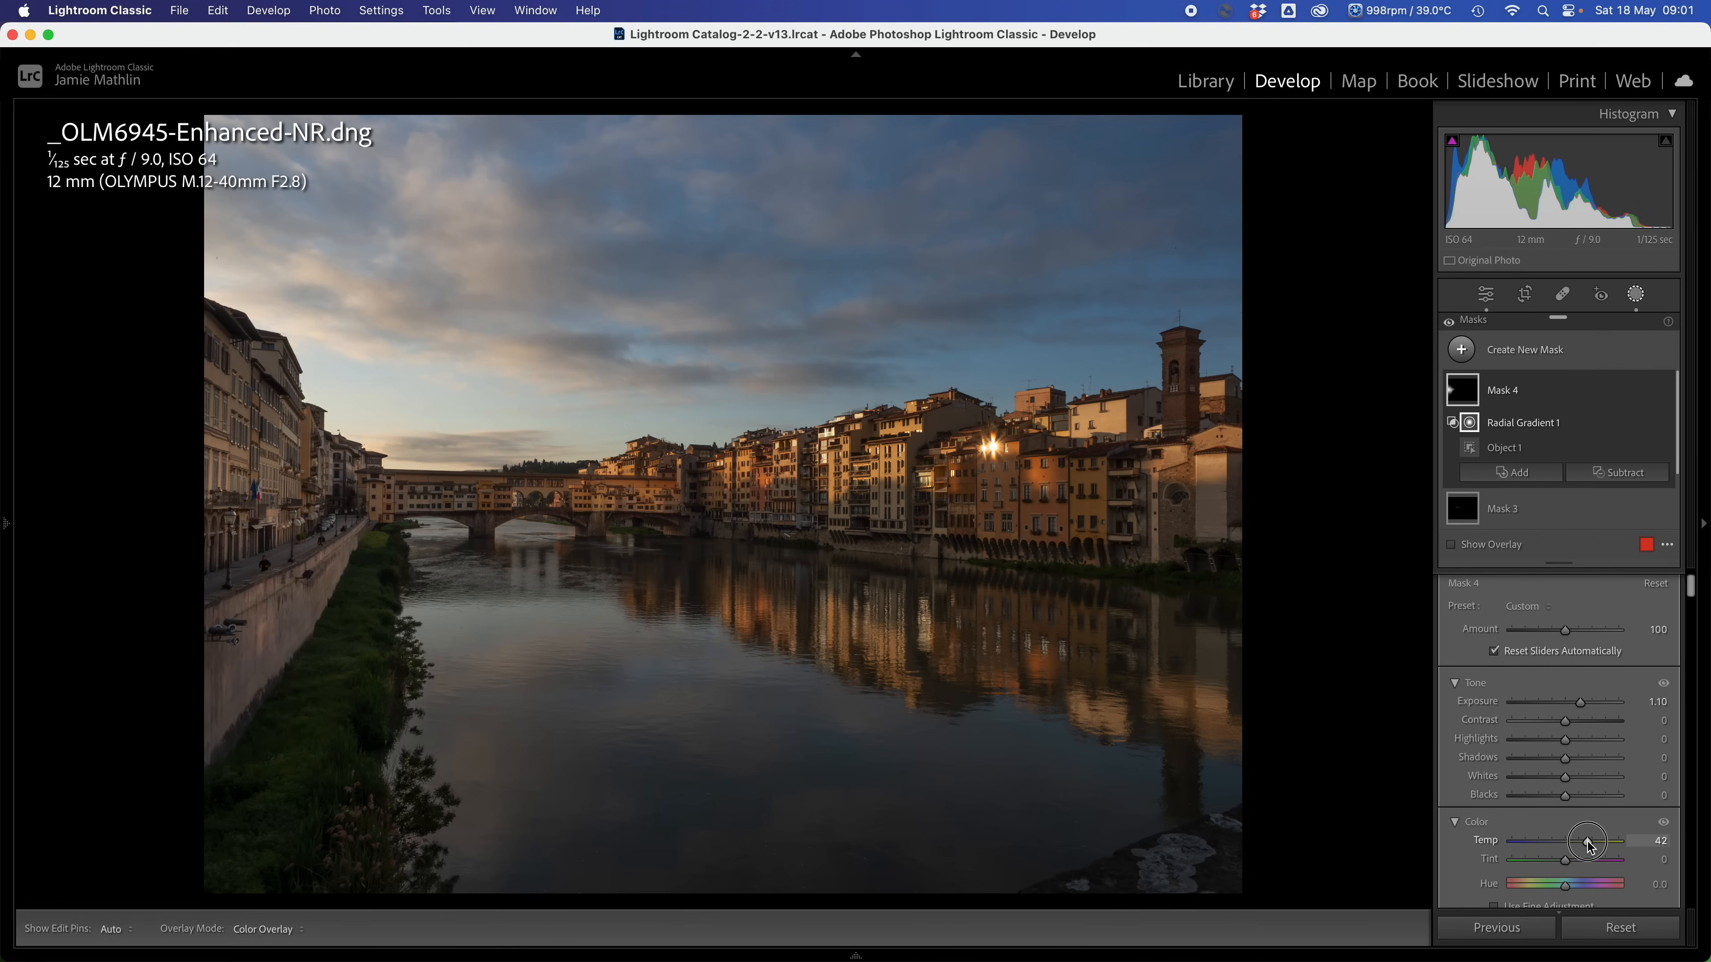
Set the left-bank mask's Temp to 54, Tint to 26, Saturation to 36 and Contrast to 64, make its radial gradient slightly taller, and finish masking.
{"action": "left_click_drag", "start_coordinate": [1594, 848], "coordinate": [1595, 848]}
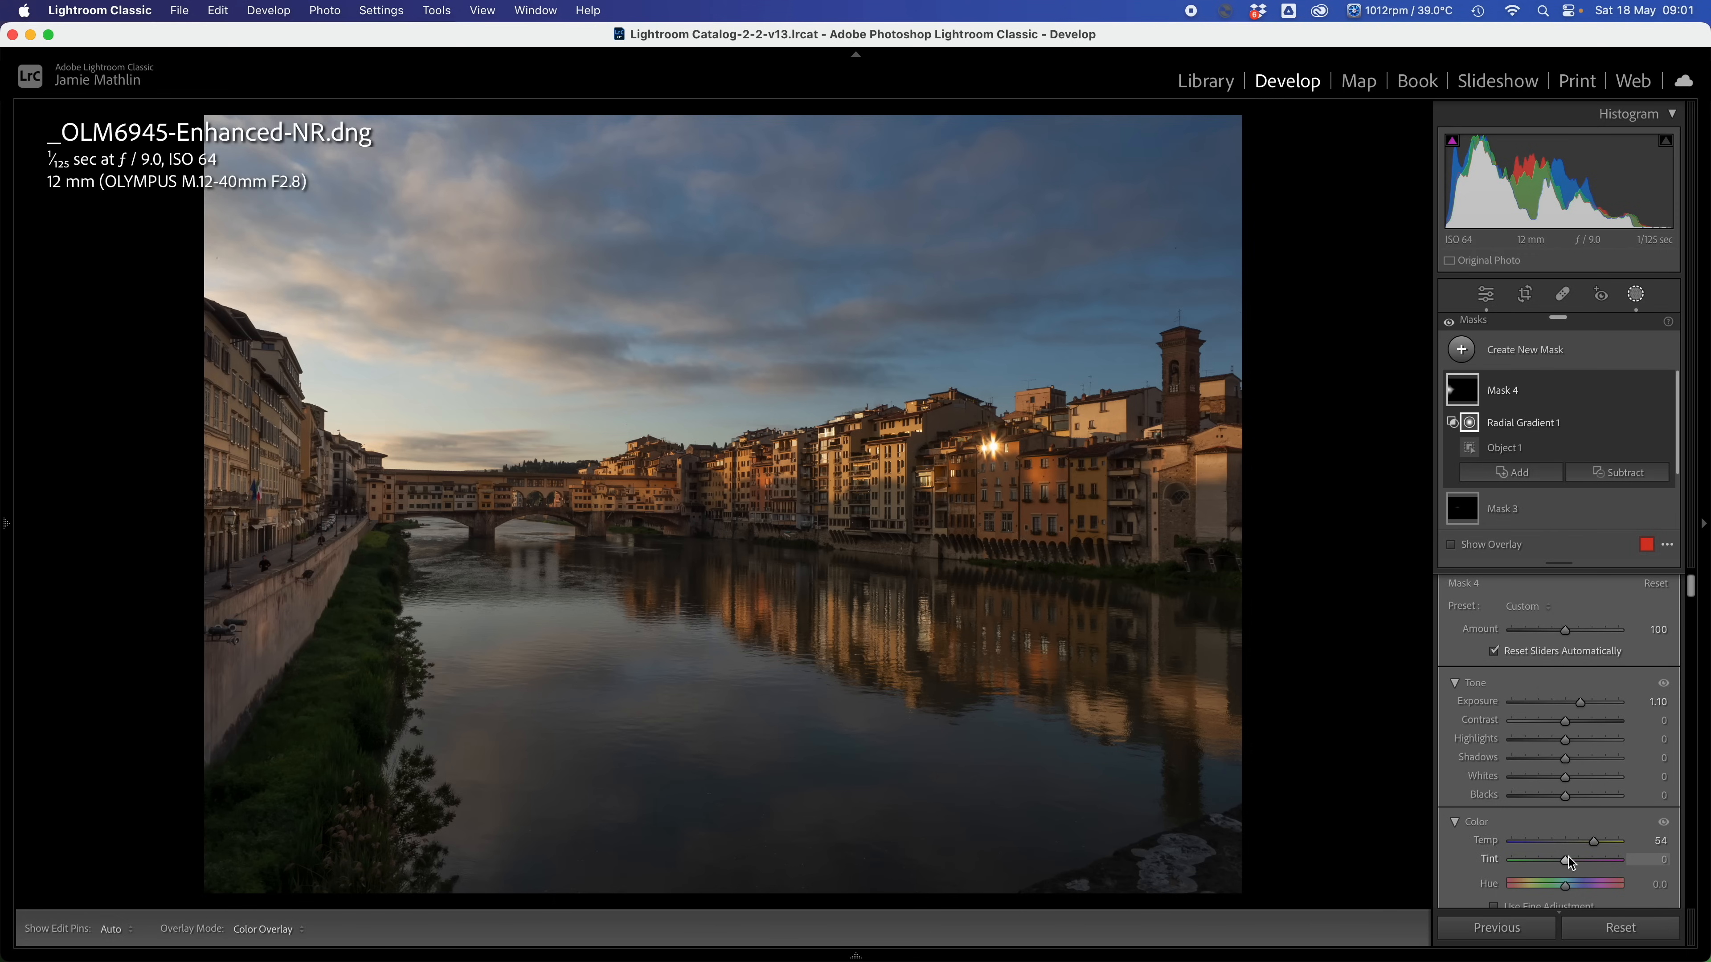
{"action": "left_click_drag", "start_coordinate": [1581, 867], "coordinate": [1585, 866]}
{"action": "scroll", "coordinate": [1590, 835], "scroll_direction": "down", "scroll_amount": 3}
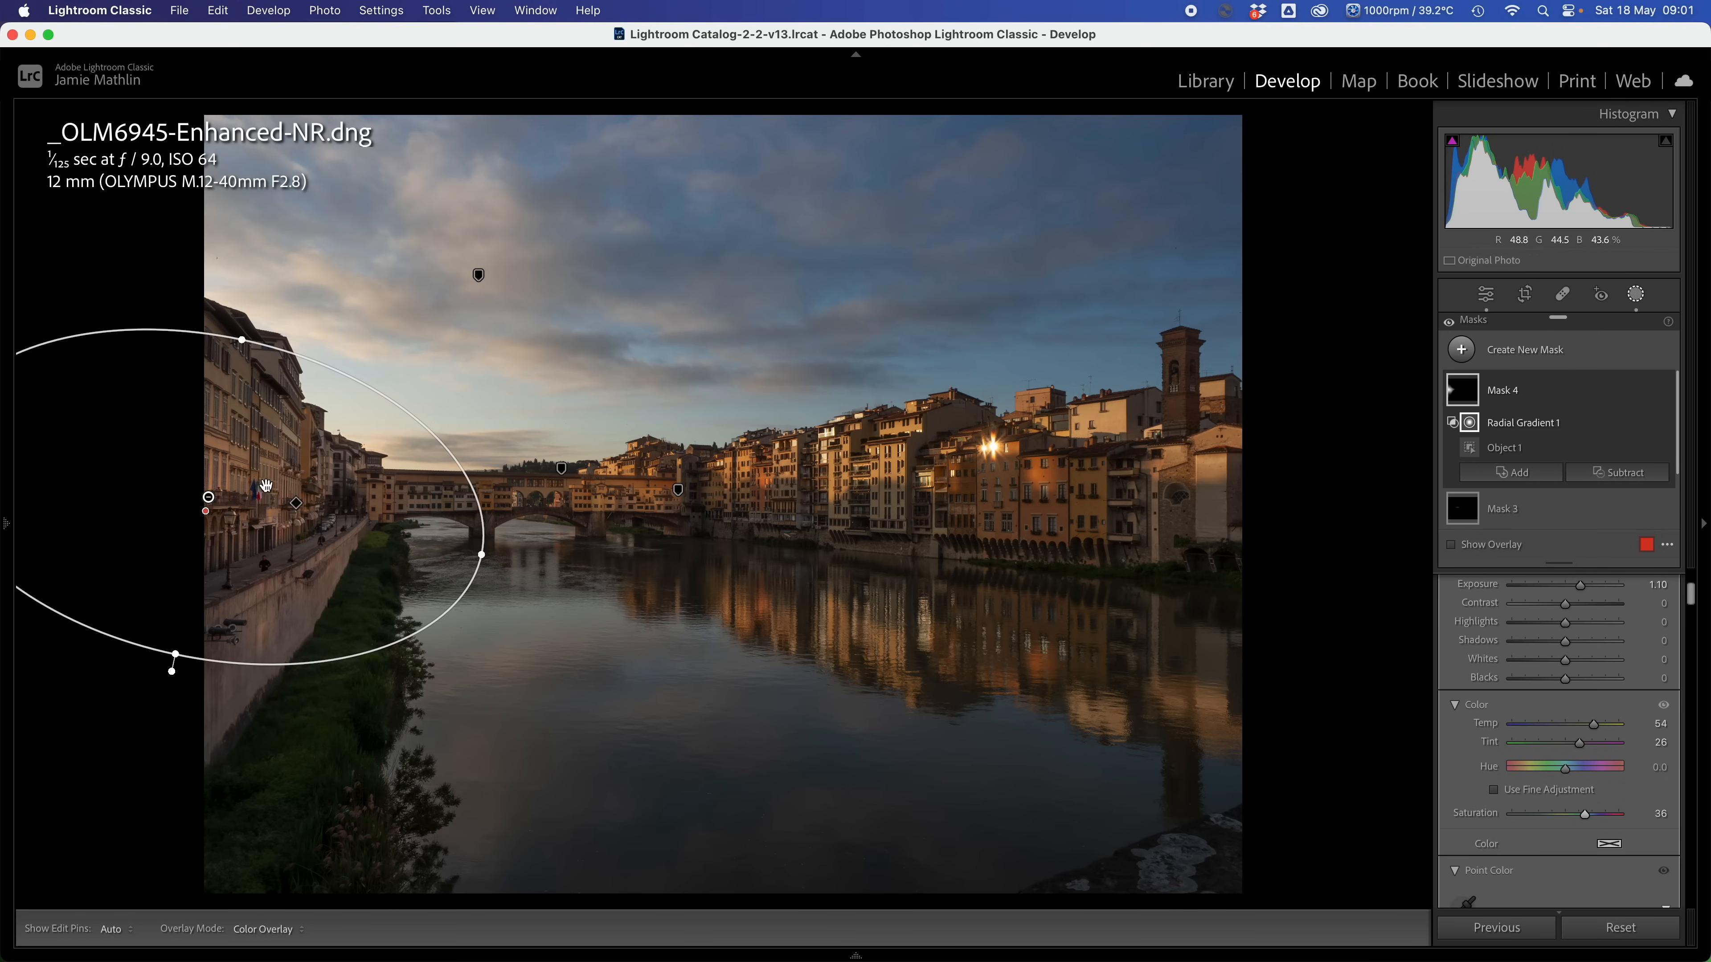
{"action": "scroll", "coordinate": [1590, 741], "scroll_direction": "up", "scroll_amount": 4}
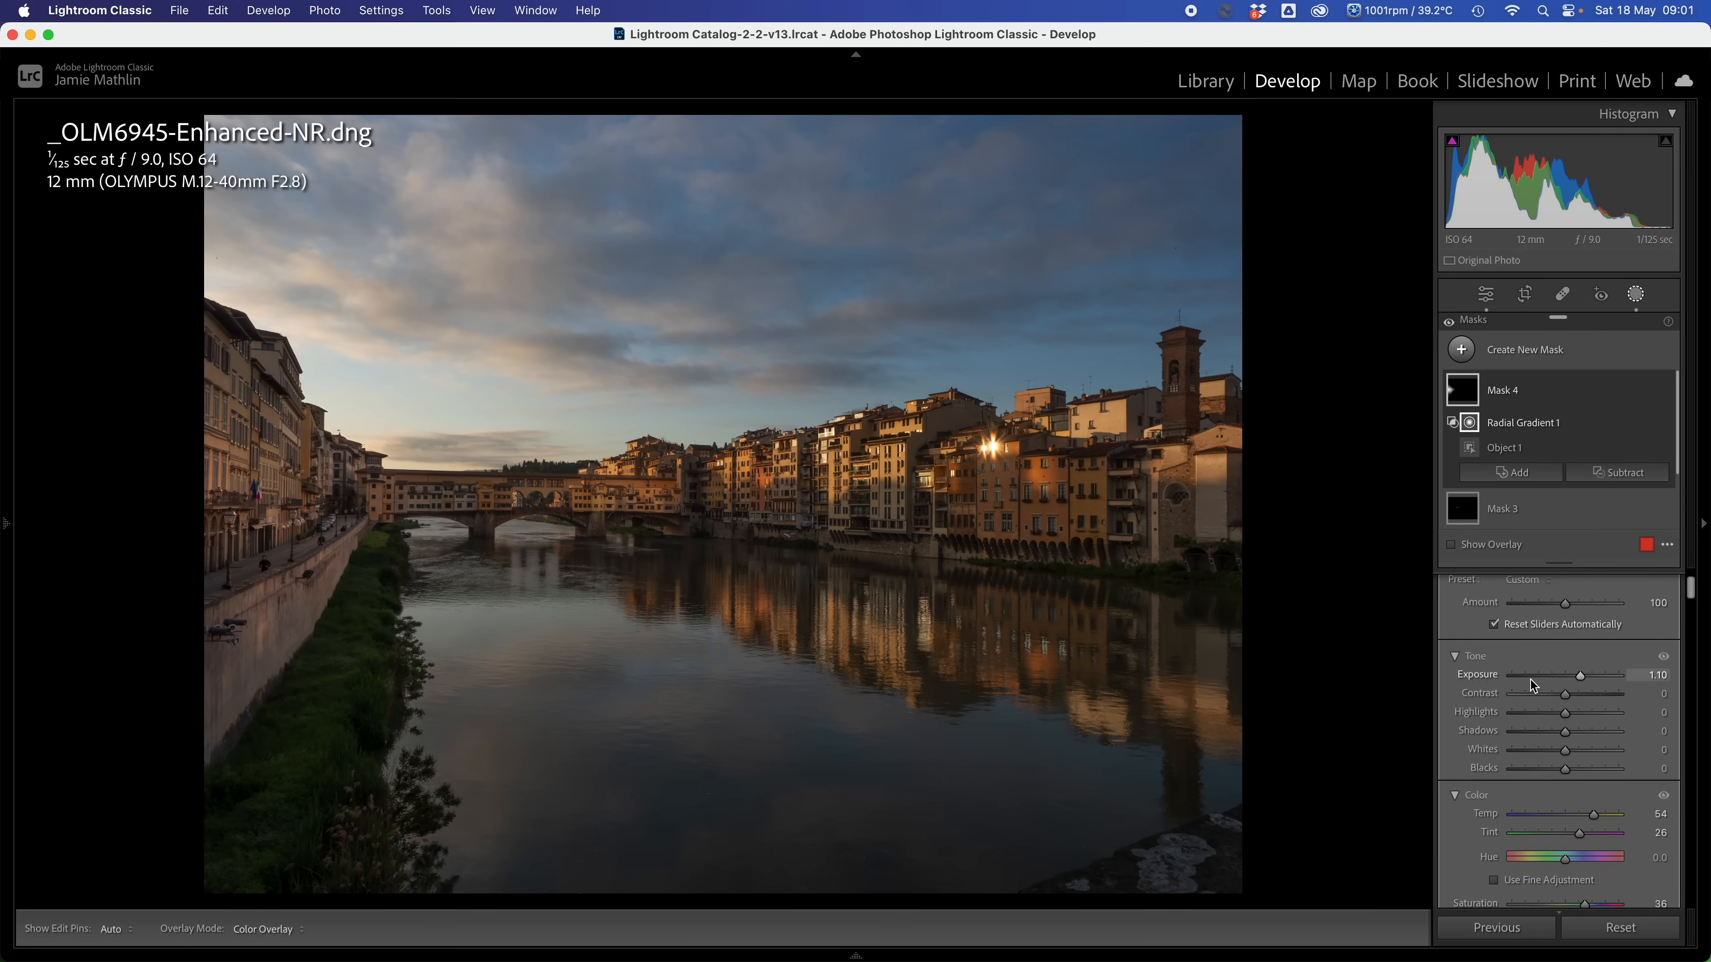
{"action": "left_click", "coordinate": [1592, 755]}
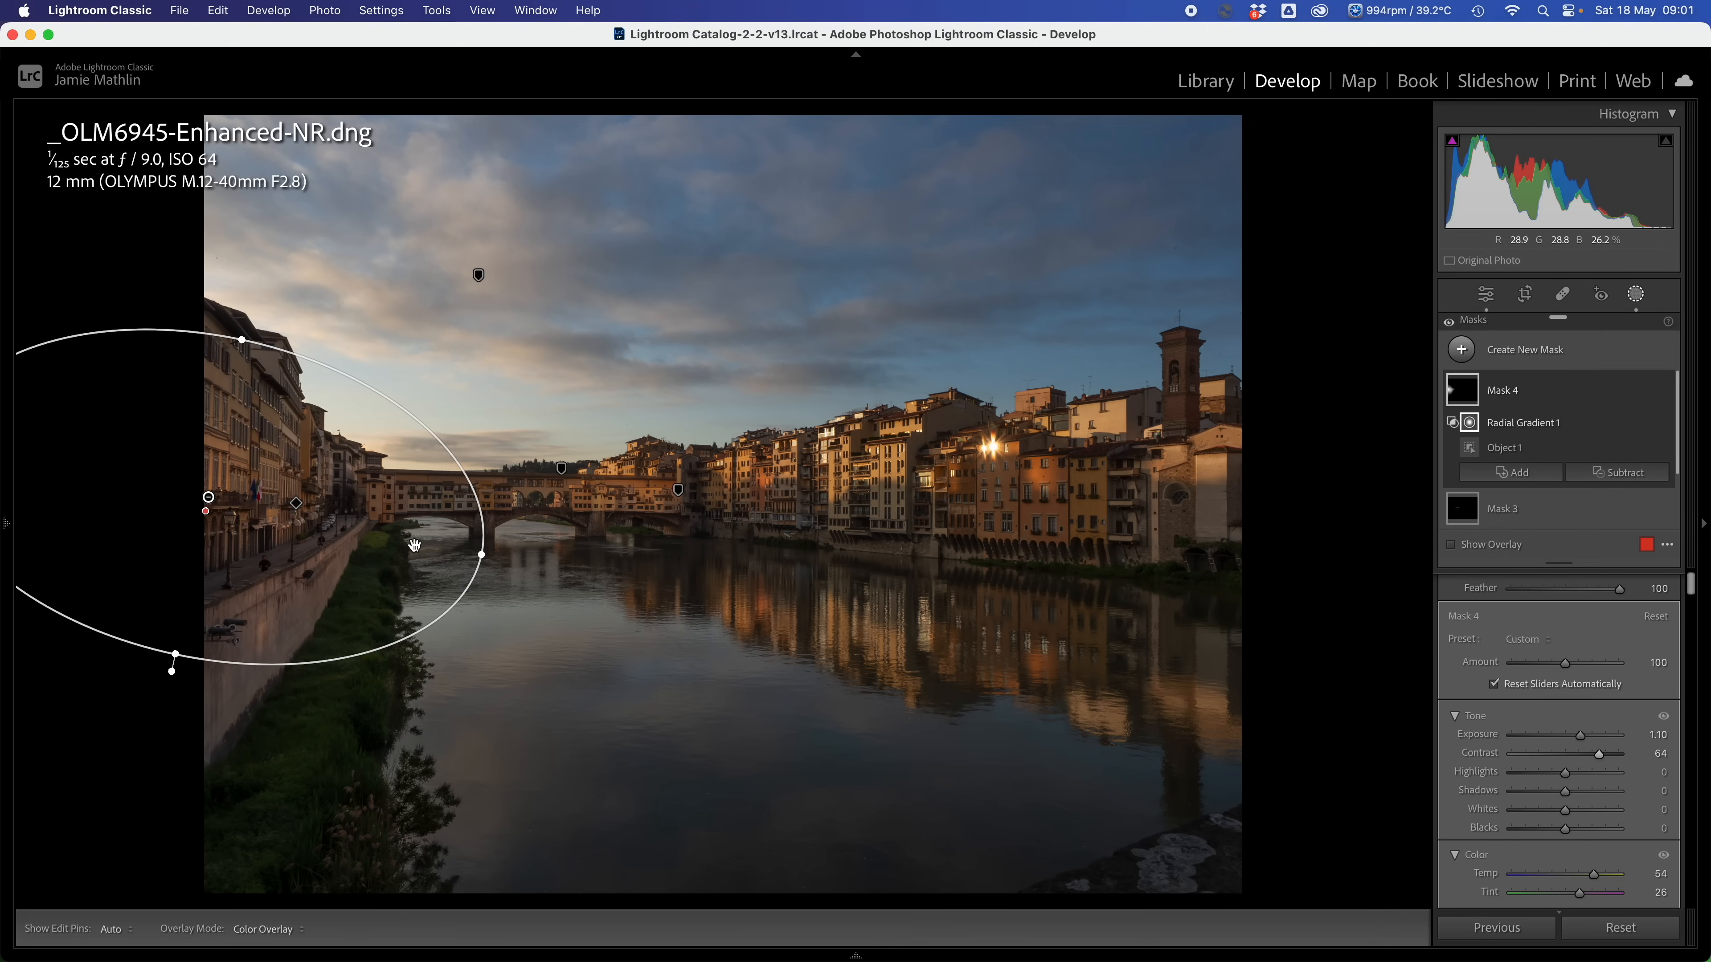
{"action": "left_click_drag", "start_coordinate": [245, 334], "coordinate": [249, 320]}
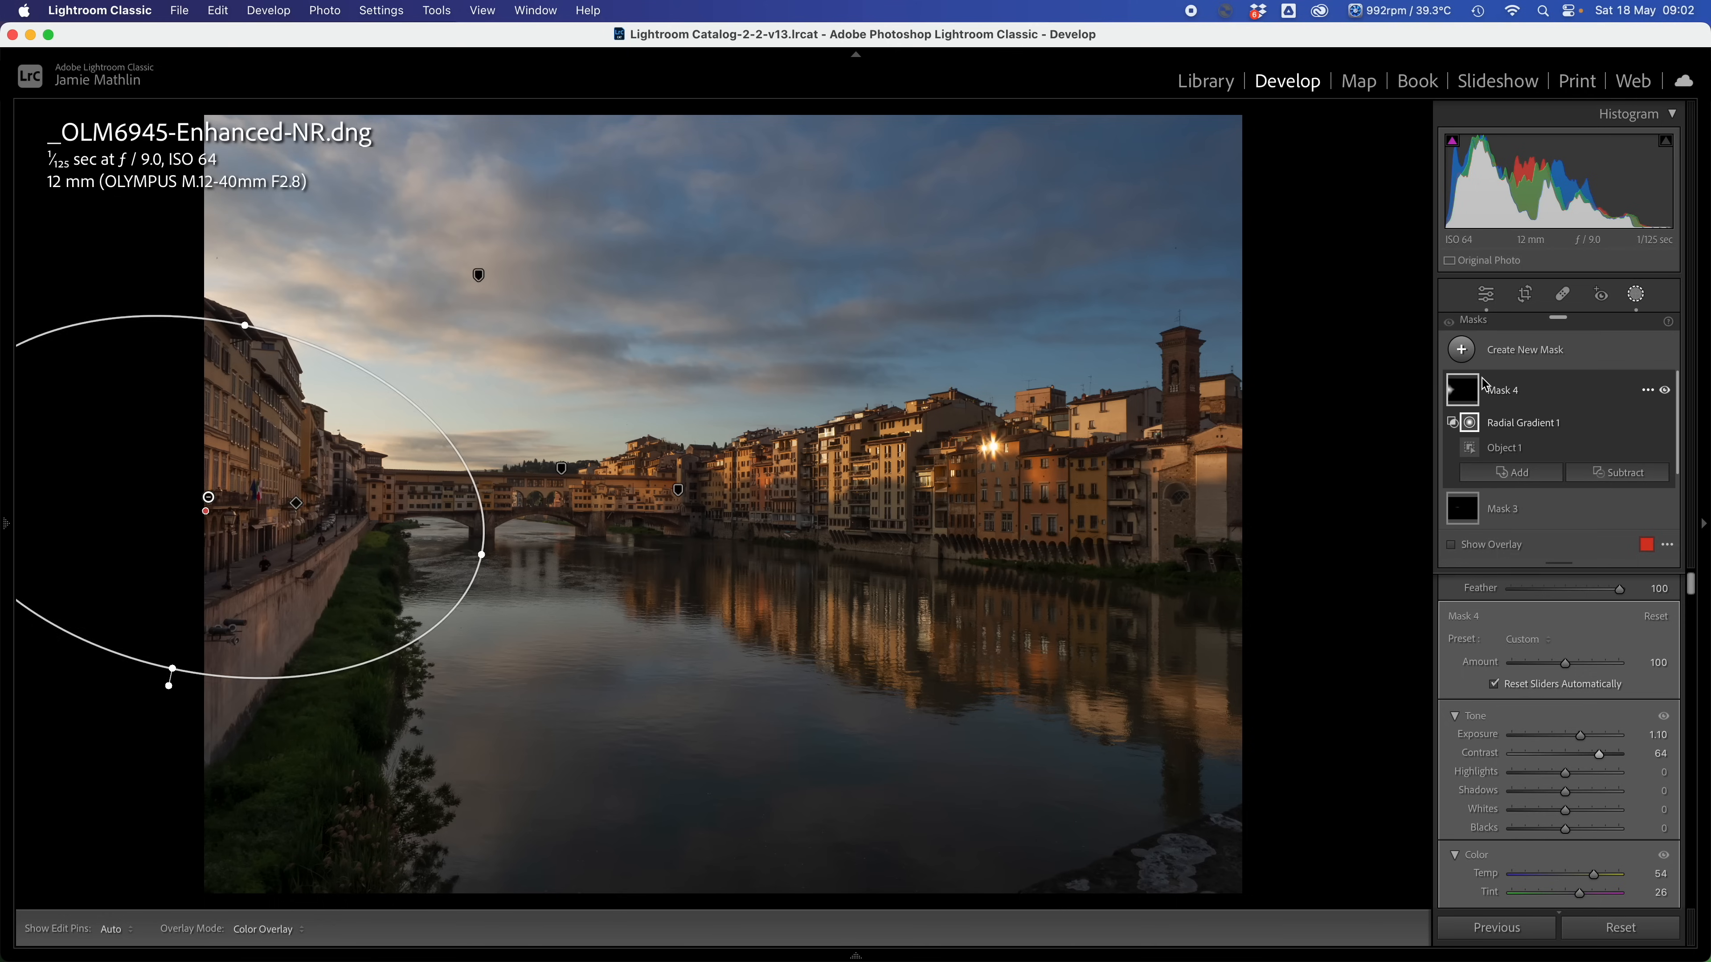
{"action": "left_click", "coordinate": [1641, 295]}
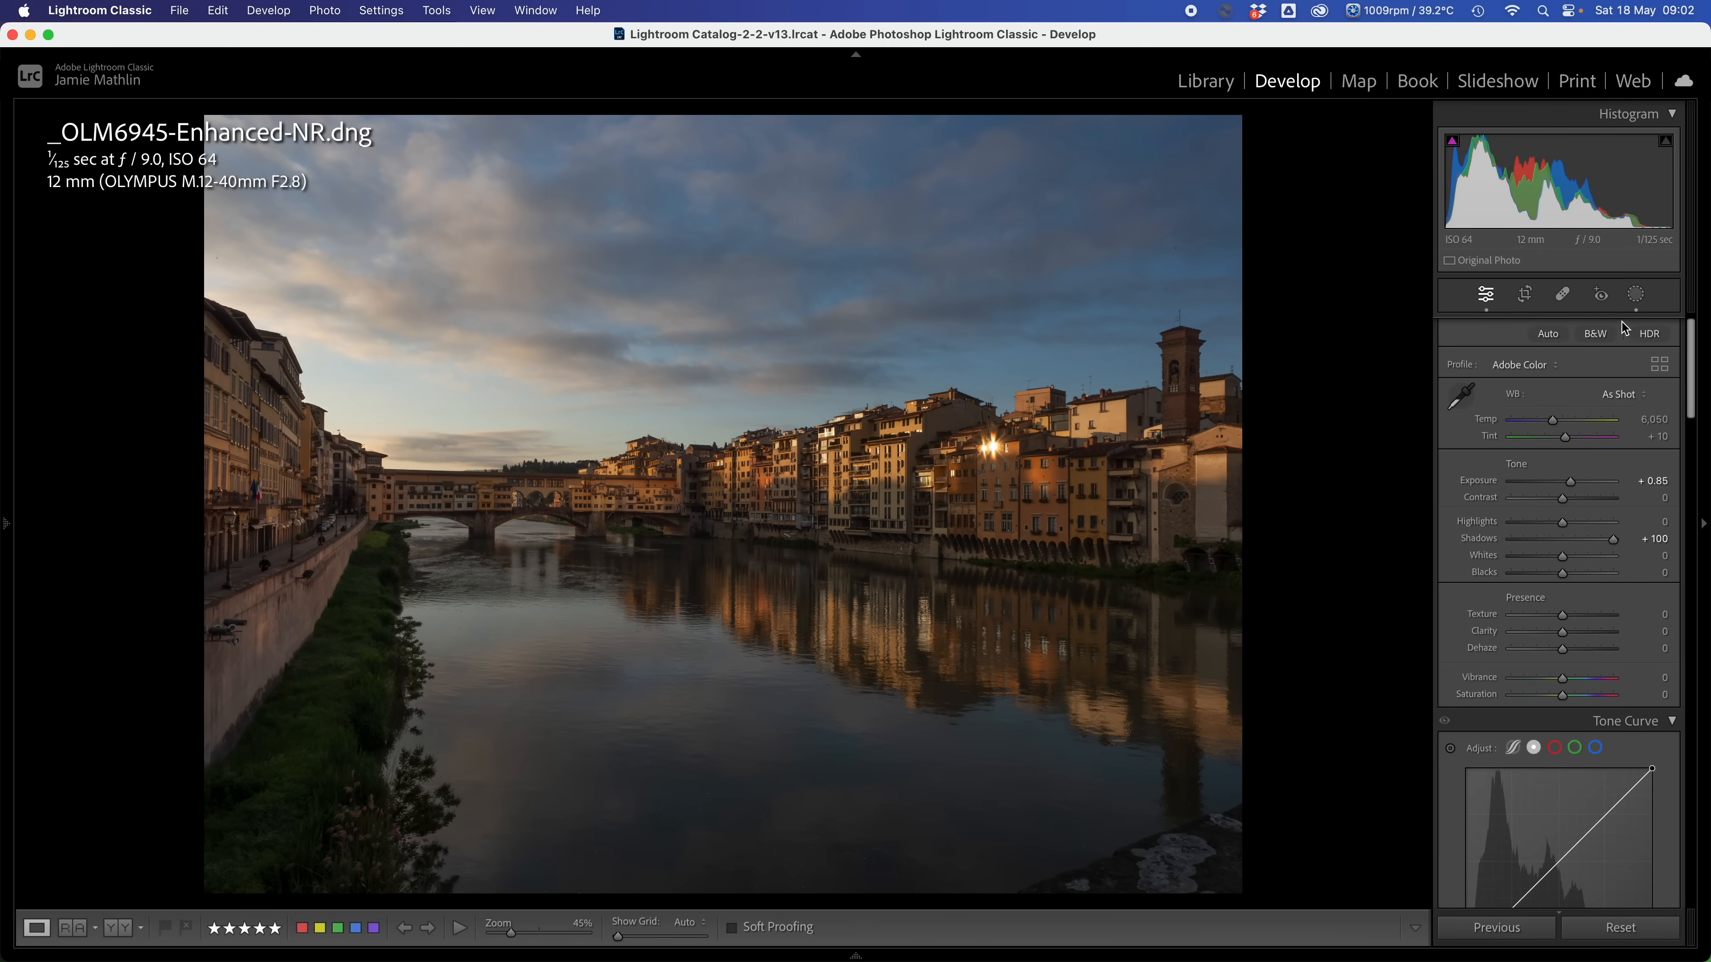
Crop the dark foreground off the photo's lower edge with a free aspect ratio, cutting through the water reflections.
{"action": "left_click", "coordinate": [1527, 295]}
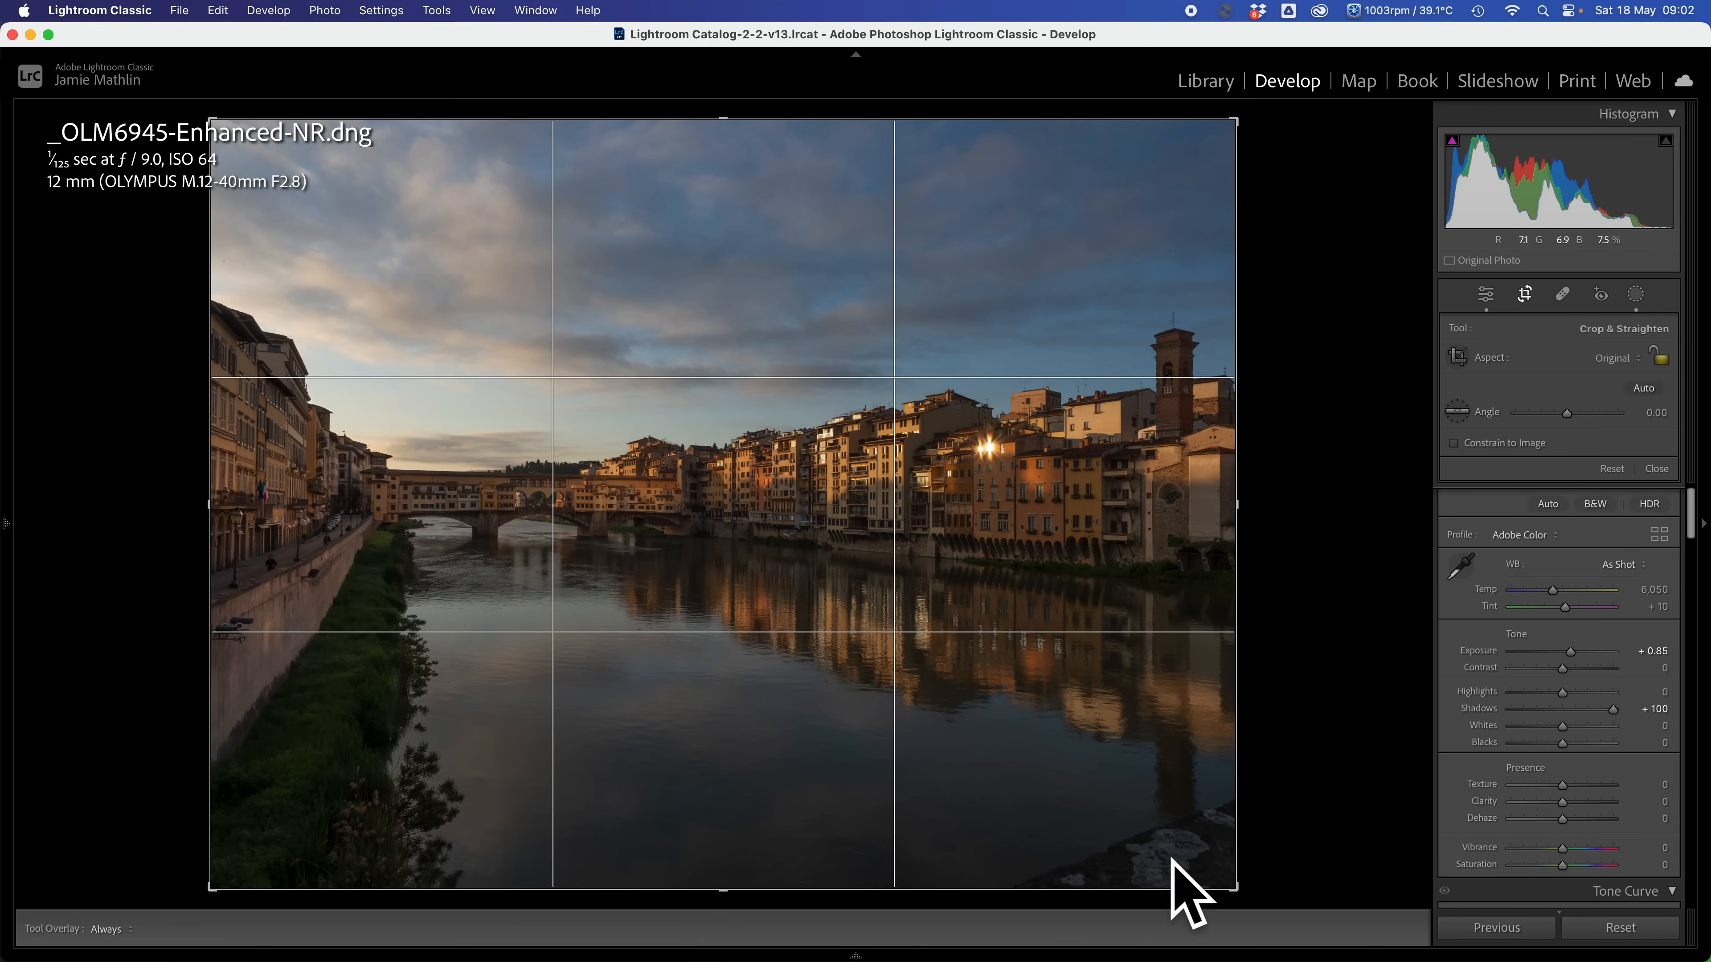
{"action": "left_click_drag", "start_coordinate": [722, 894], "coordinate": [730, 840]}
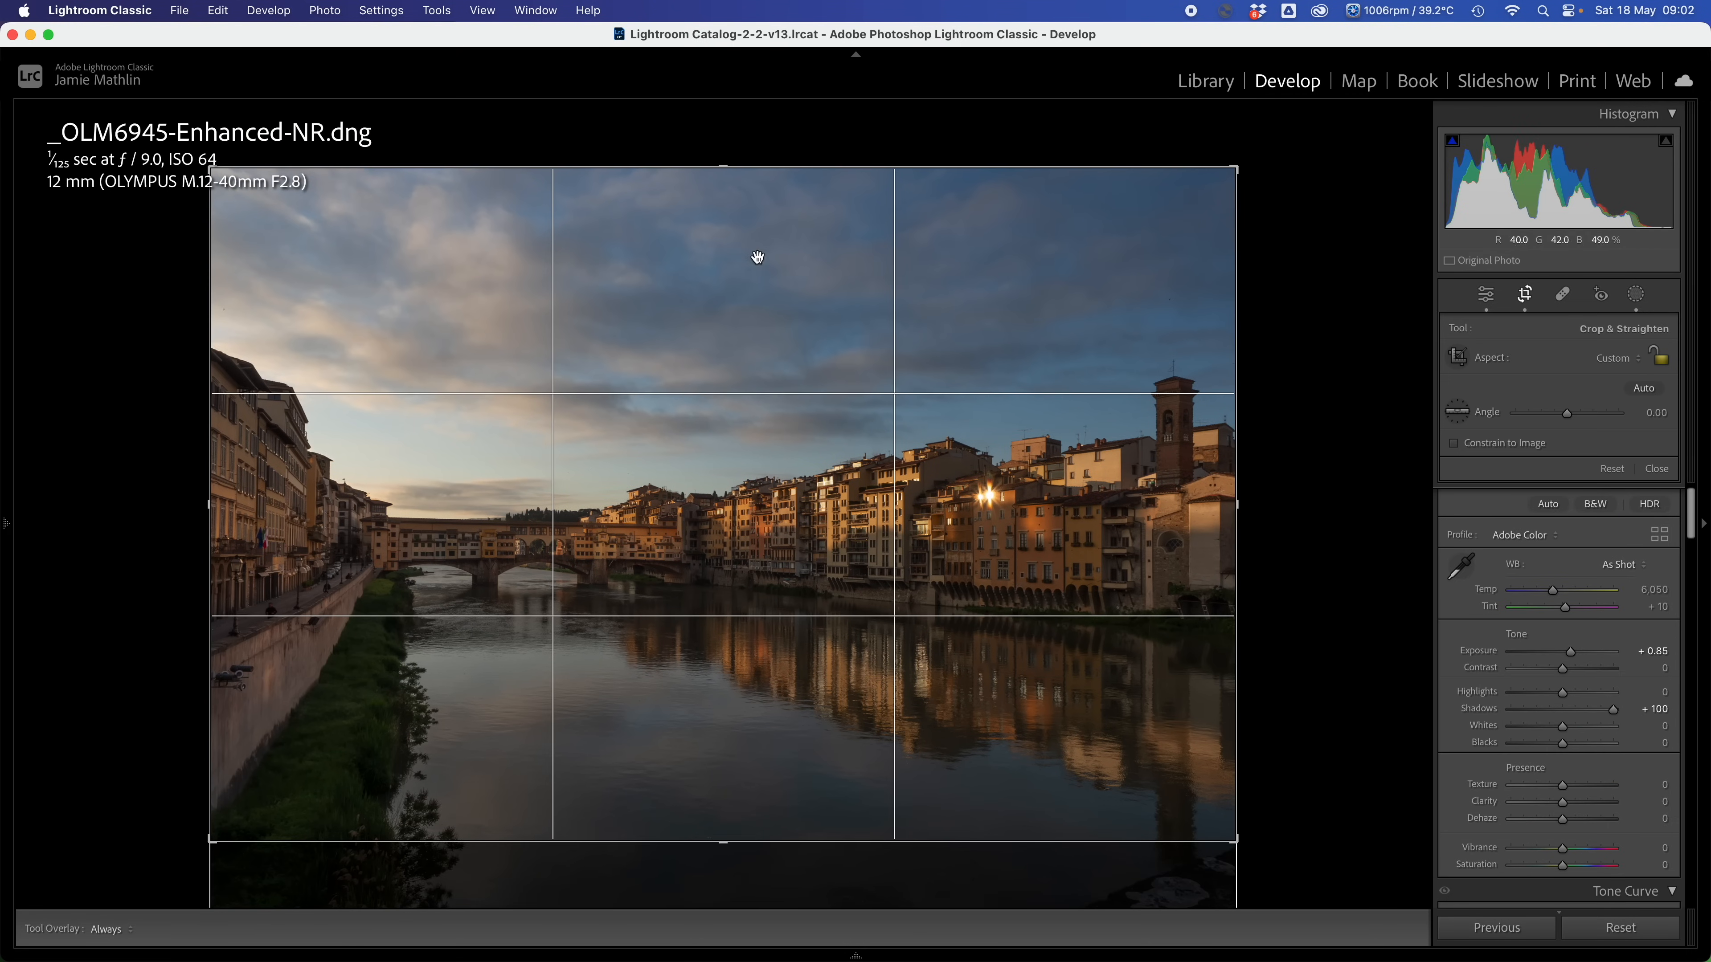
{"action": "mouse_move", "coordinate": [725, 164]}
{"action": "left_mouse_down"}
{"action": "mouse_move", "coordinate": [728, 211]}
{"action": "mouse_move", "coordinate": [734, 144]}
{"action": "left_mouse_up"}
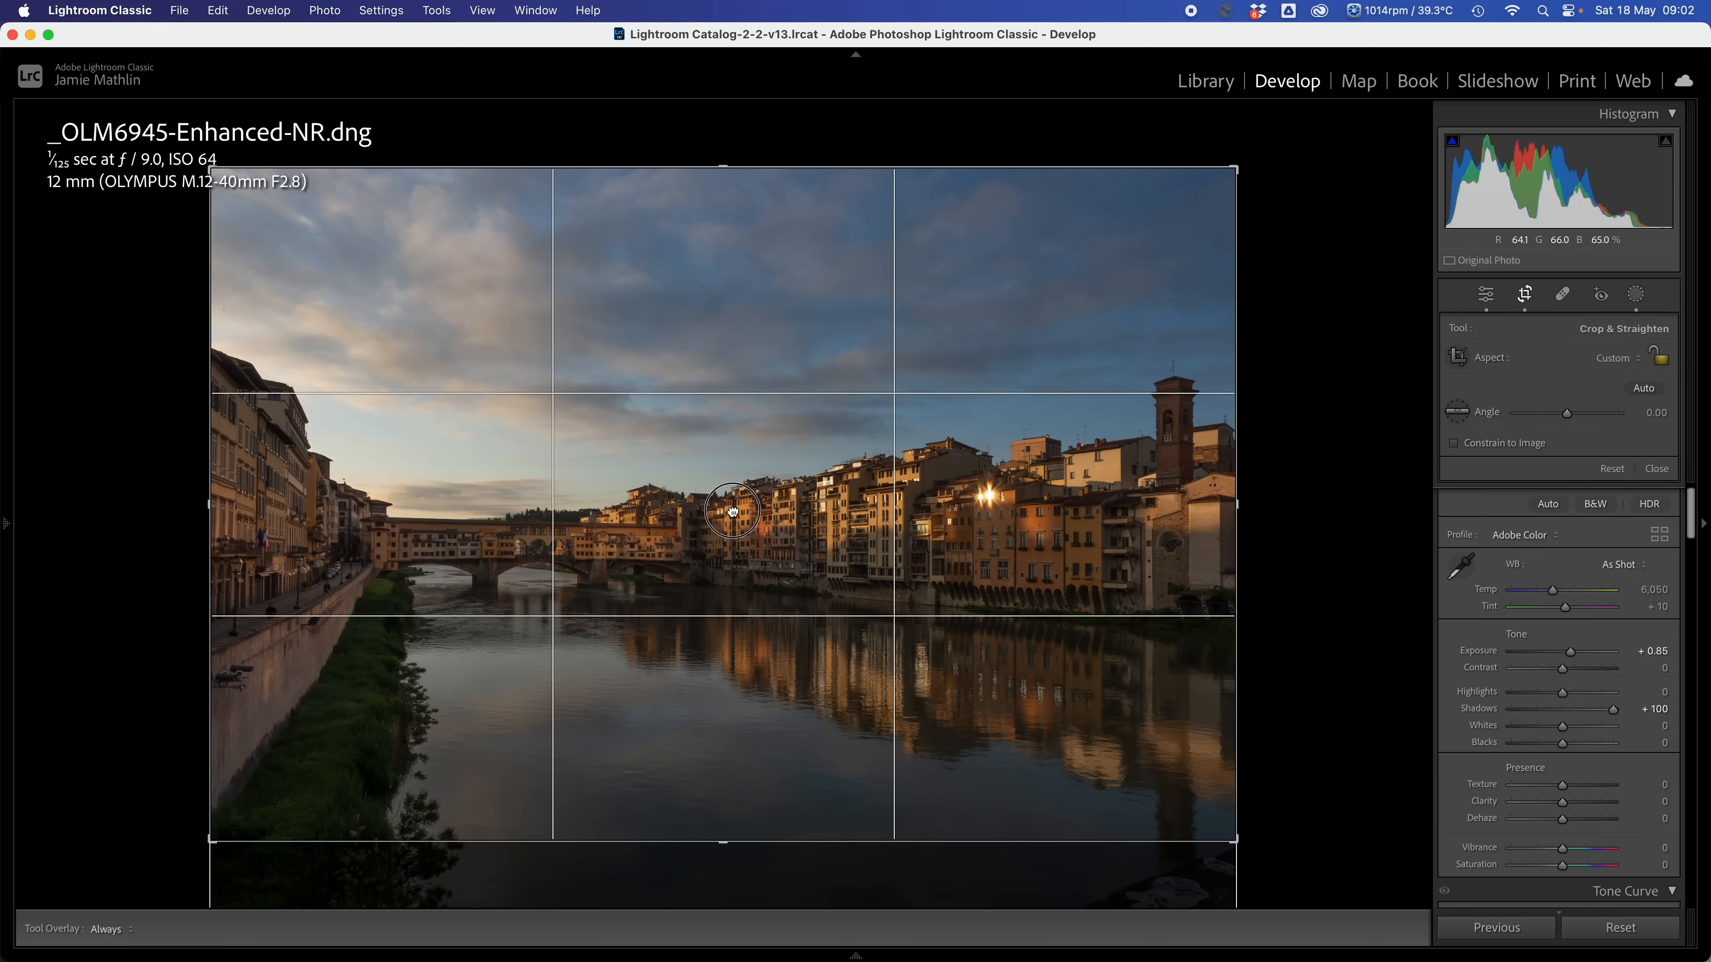
{"action": "left_click_drag", "start_coordinate": [723, 843], "coordinate": [729, 800]}
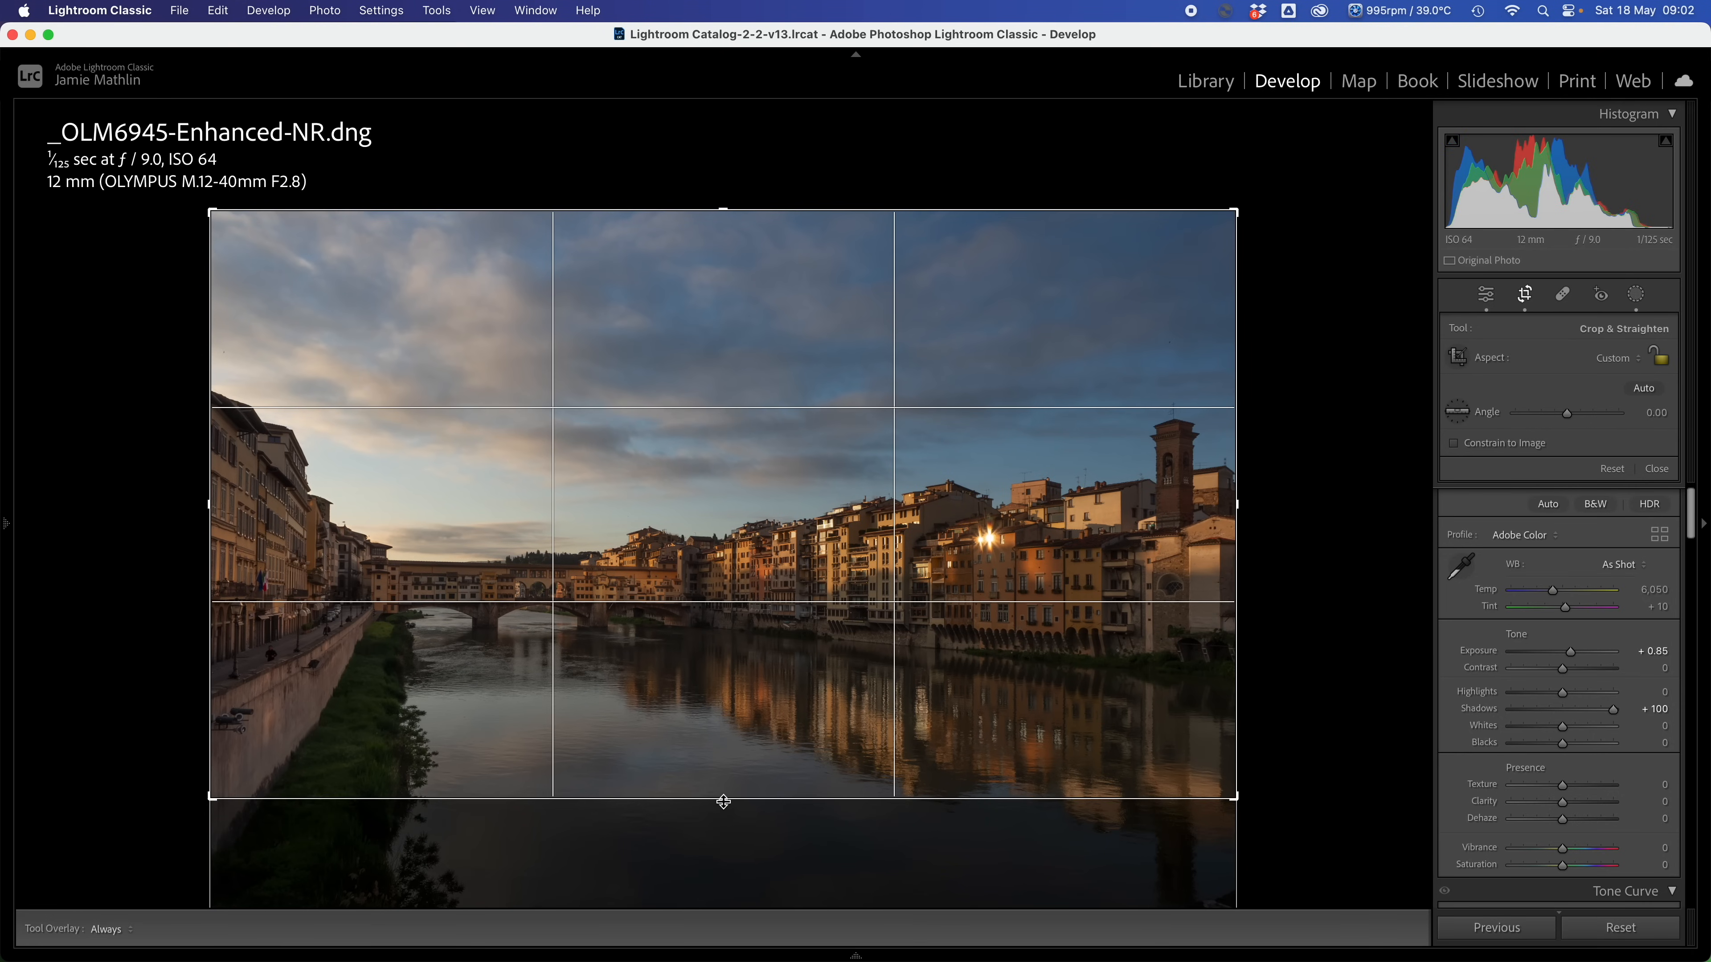
Try a 16 x 10 crop ratio, enlarging the frame to nearly the photo's full width.
{"action": "left_click", "coordinate": [1624, 357]}
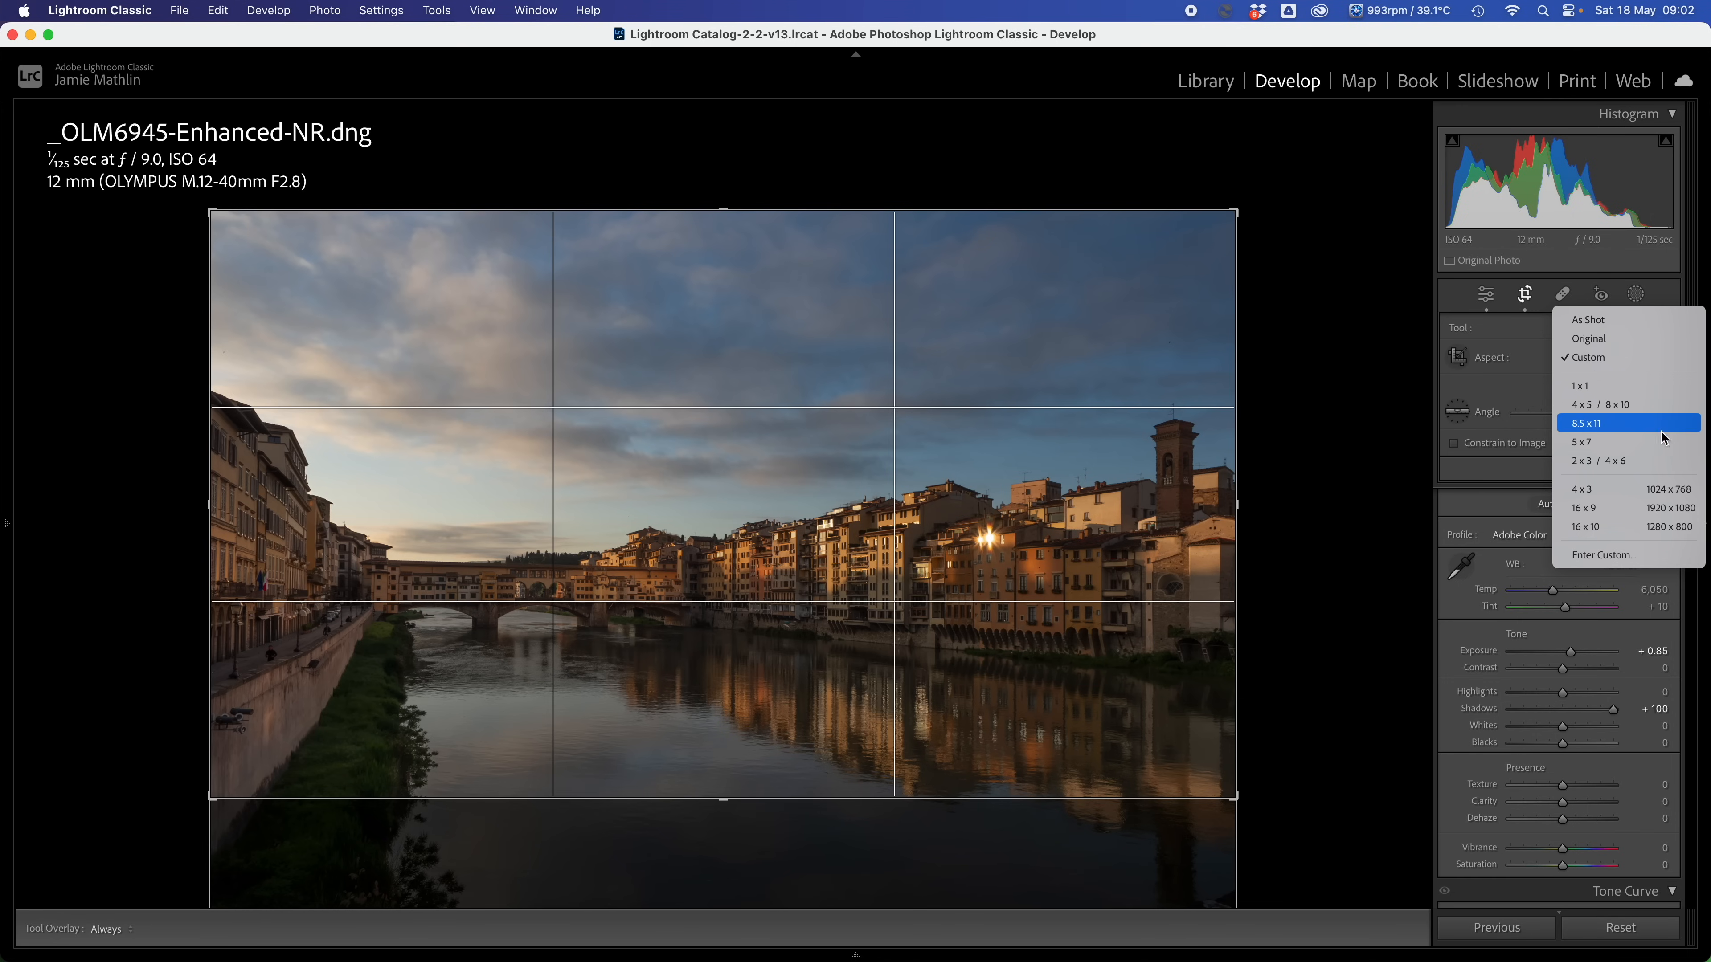
{"action": "left_click", "coordinate": [1606, 526]}
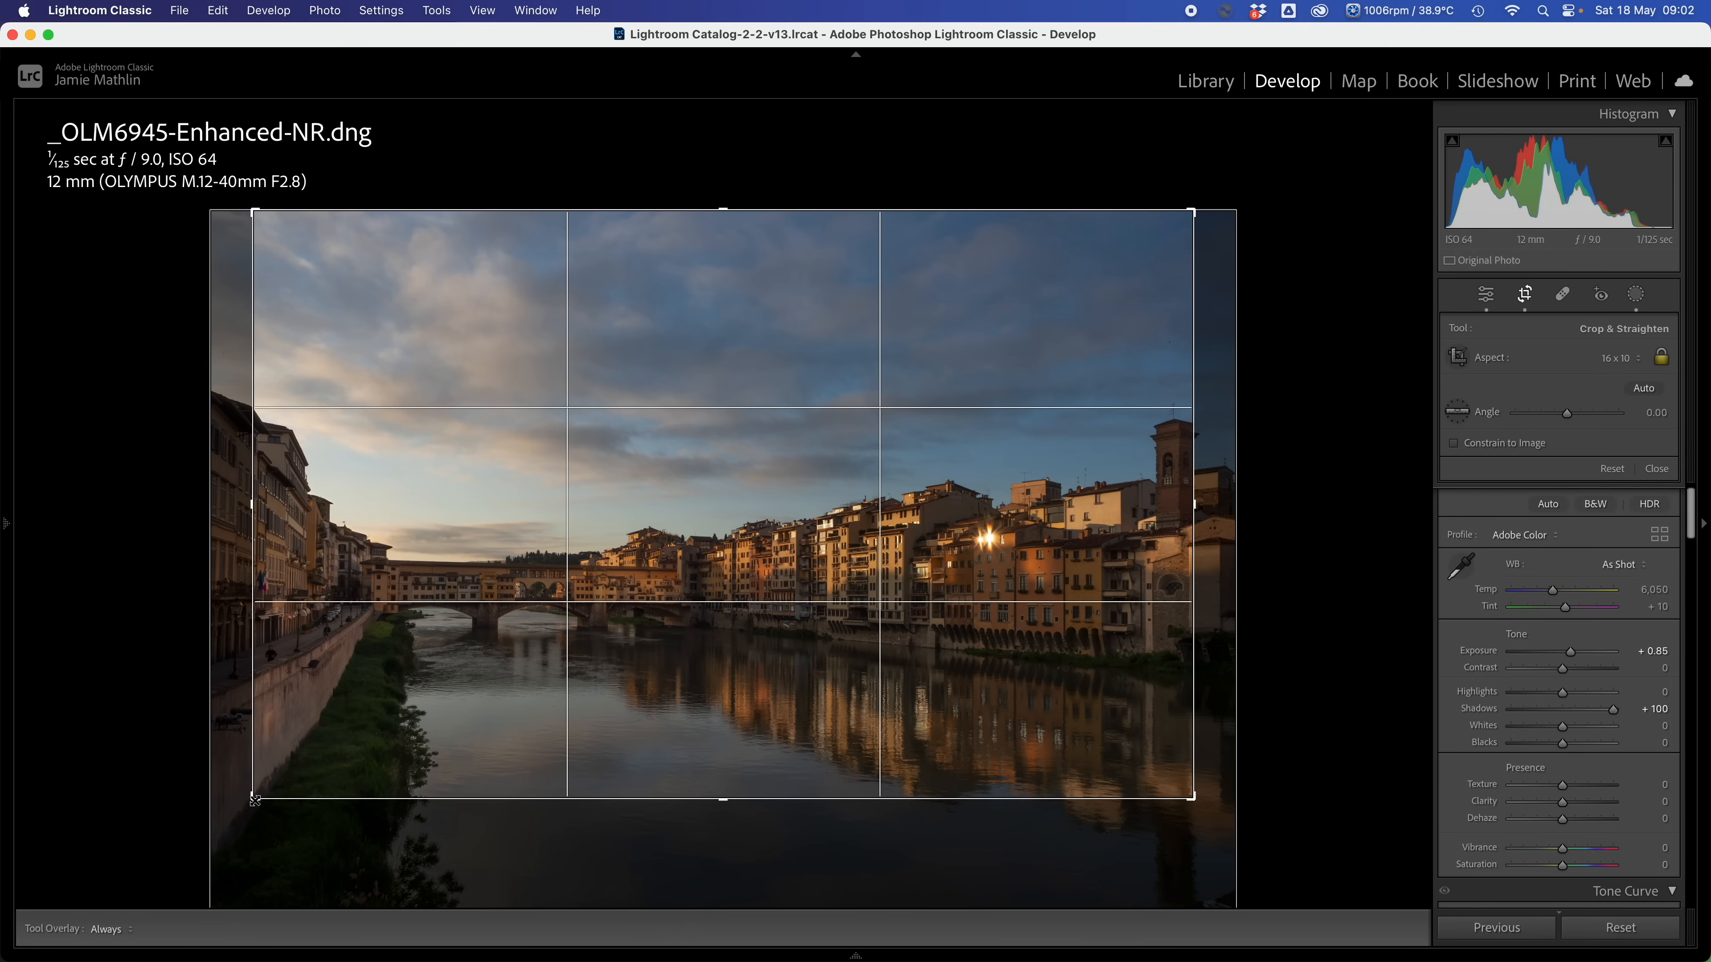
{"action": "left_click_drag", "start_coordinate": [253, 798], "coordinate": [229, 813]}
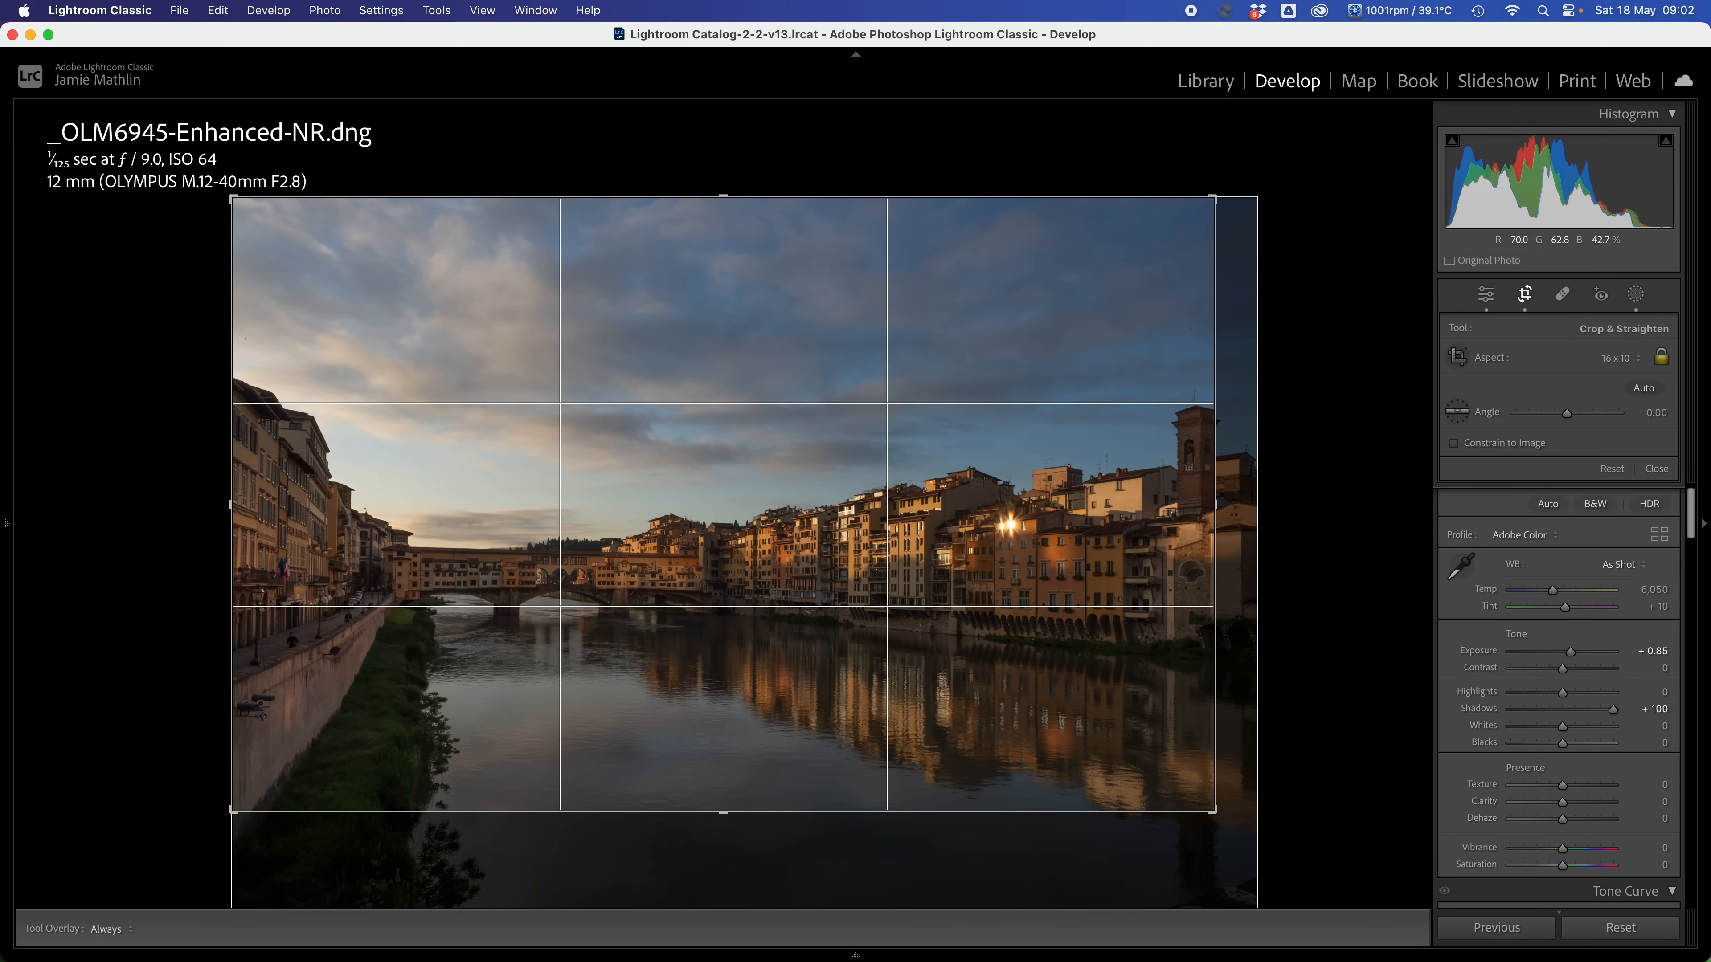
{"action": "left_click_drag", "start_coordinate": [1094, 496], "coordinate": [1033, 543]}
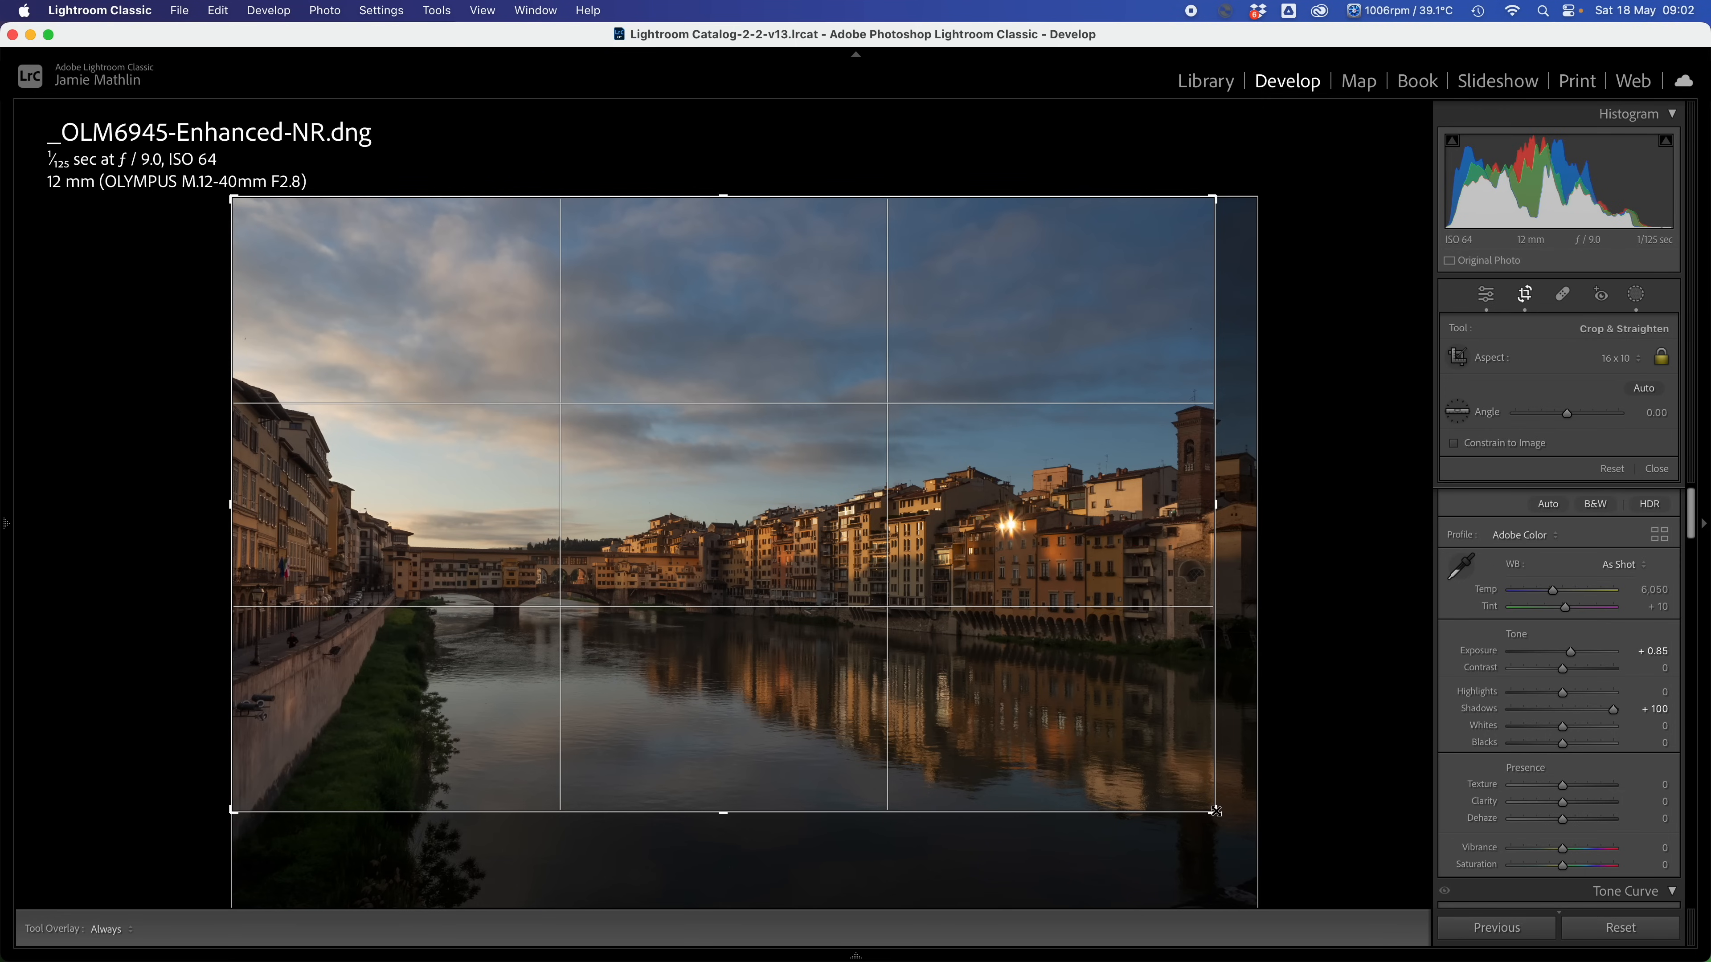
{"action": "left_click_drag", "start_coordinate": [1215, 812], "coordinate": [1229, 821]}
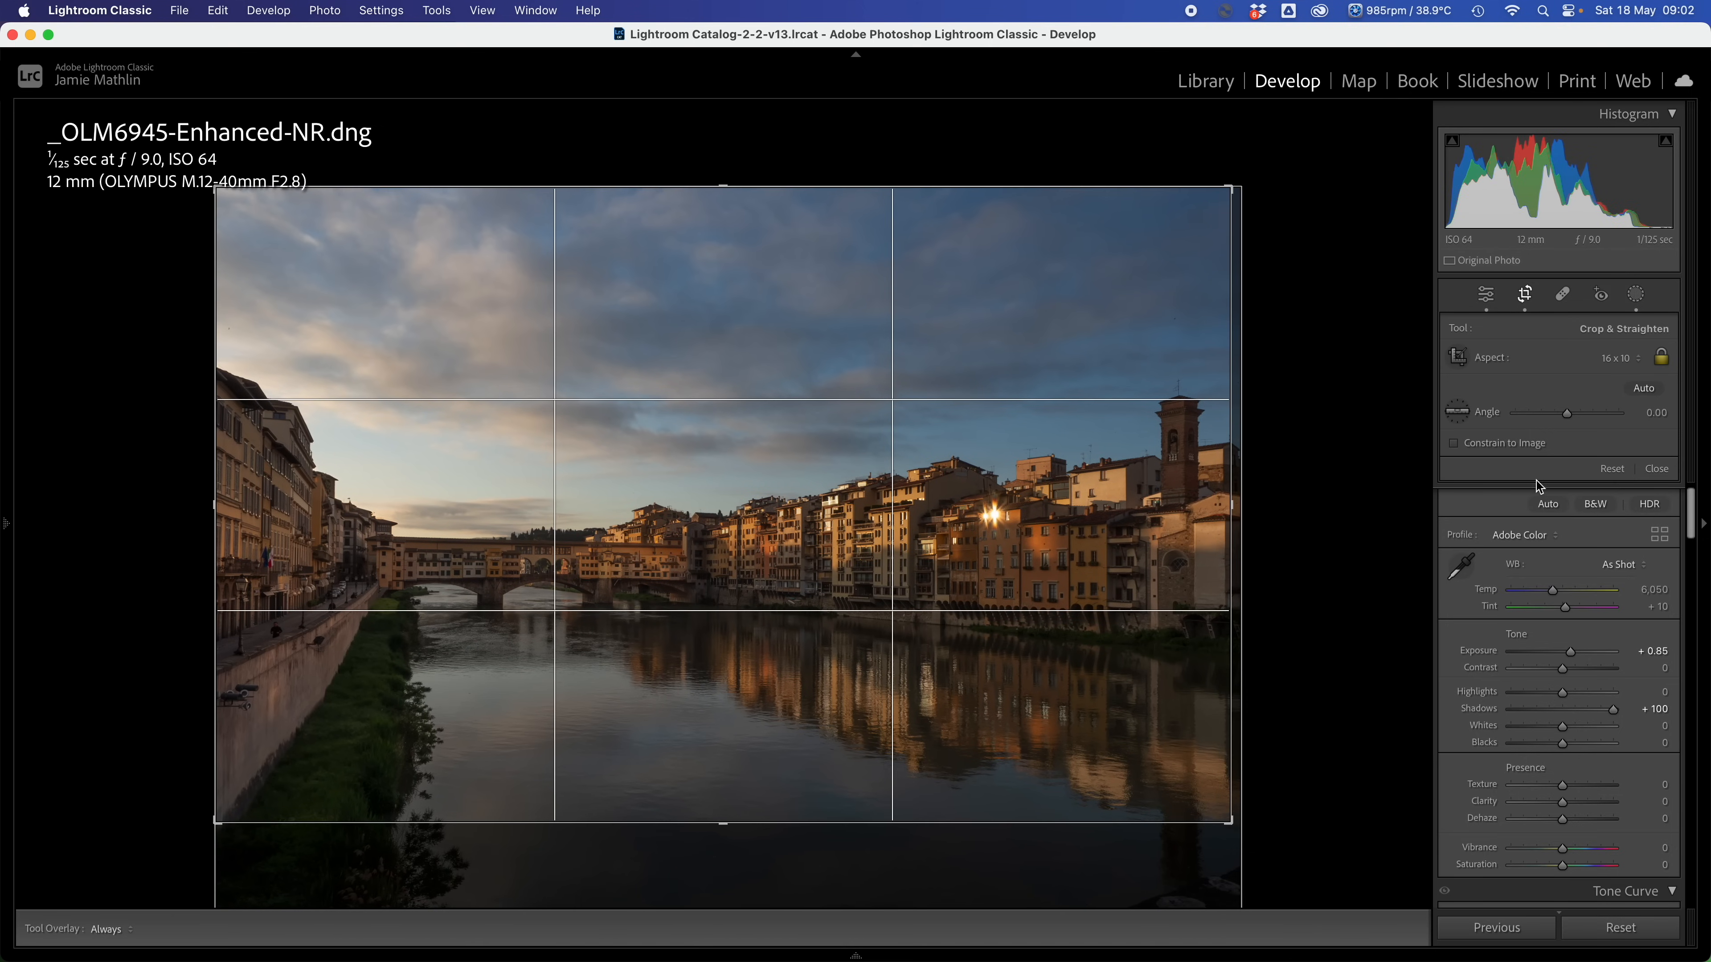
Set the crop ratio to 16 x 9, shift the photo down to include more sky, extend the frame to full width and apply the crop.
{"action": "left_click", "coordinate": [1620, 363]}
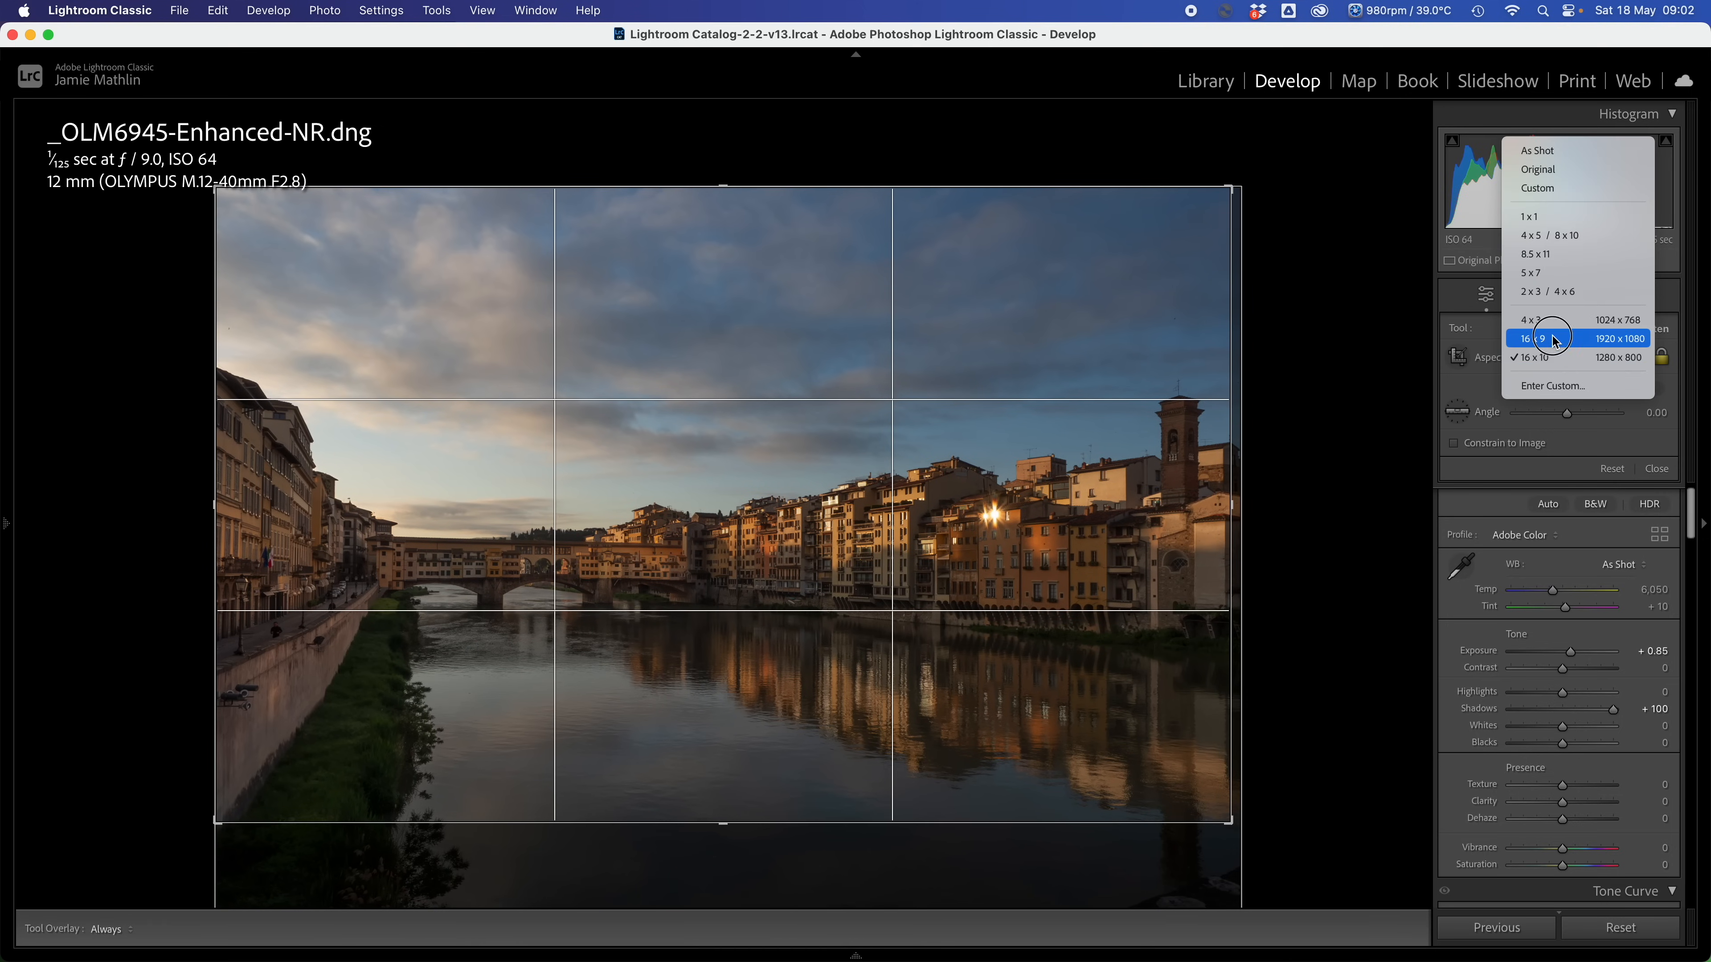
{"action": "left_click", "coordinate": [1616, 339]}
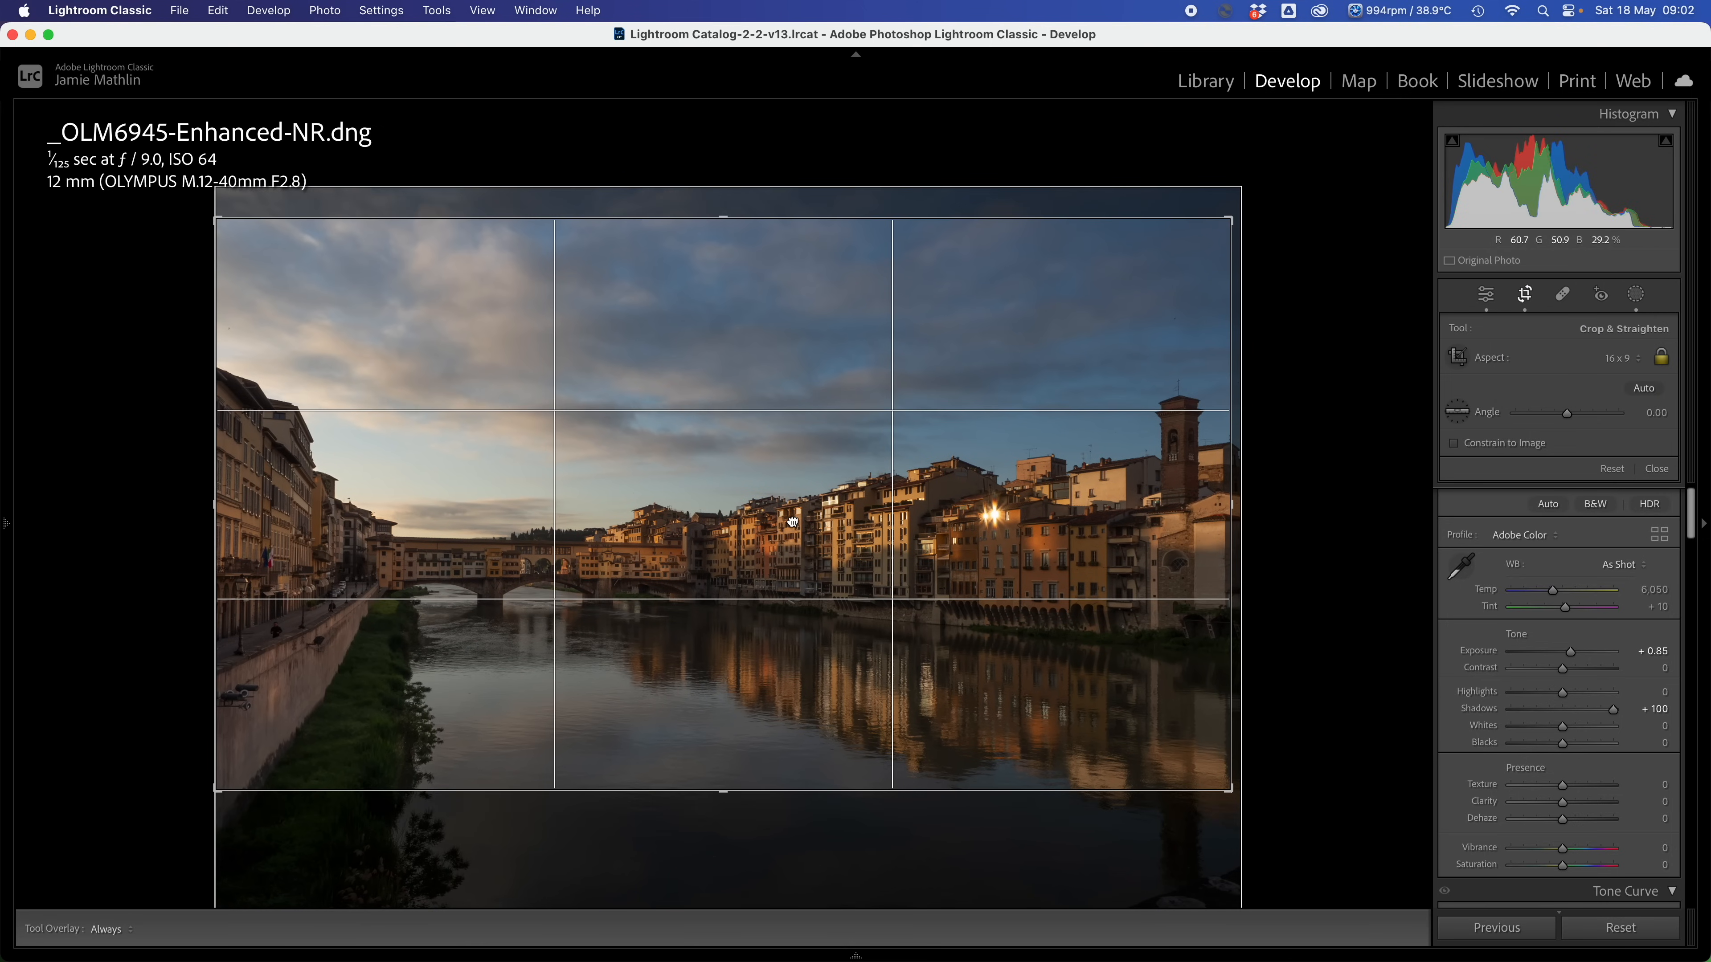
{"action": "mouse_move", "coordinate": [795, 520]}
{"action": "left_mouse_down"}
{"action": "mouse_move", "coordinate": [794, 492]}
{"action": "mouse_move", "coordinate": [793, 542]}
{"action": "left_mouse_up"}
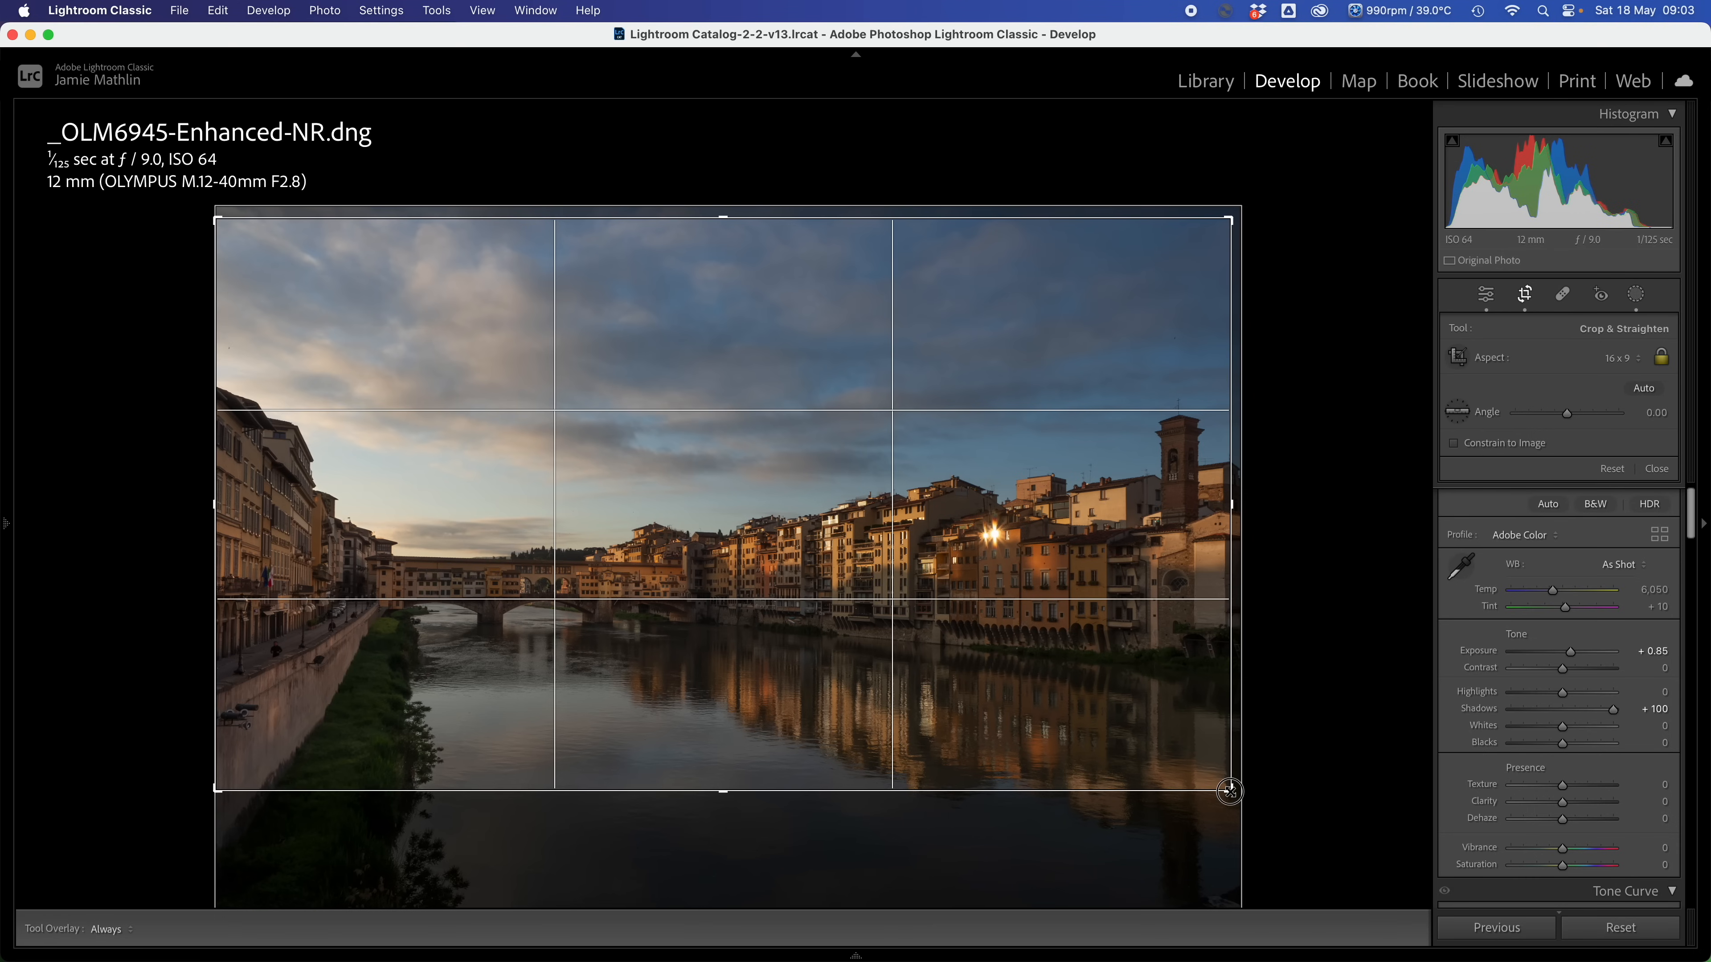
{"action": "left_click_drag", "start_coordinate": [1232, 791], "coordinate": [1241, 796]}
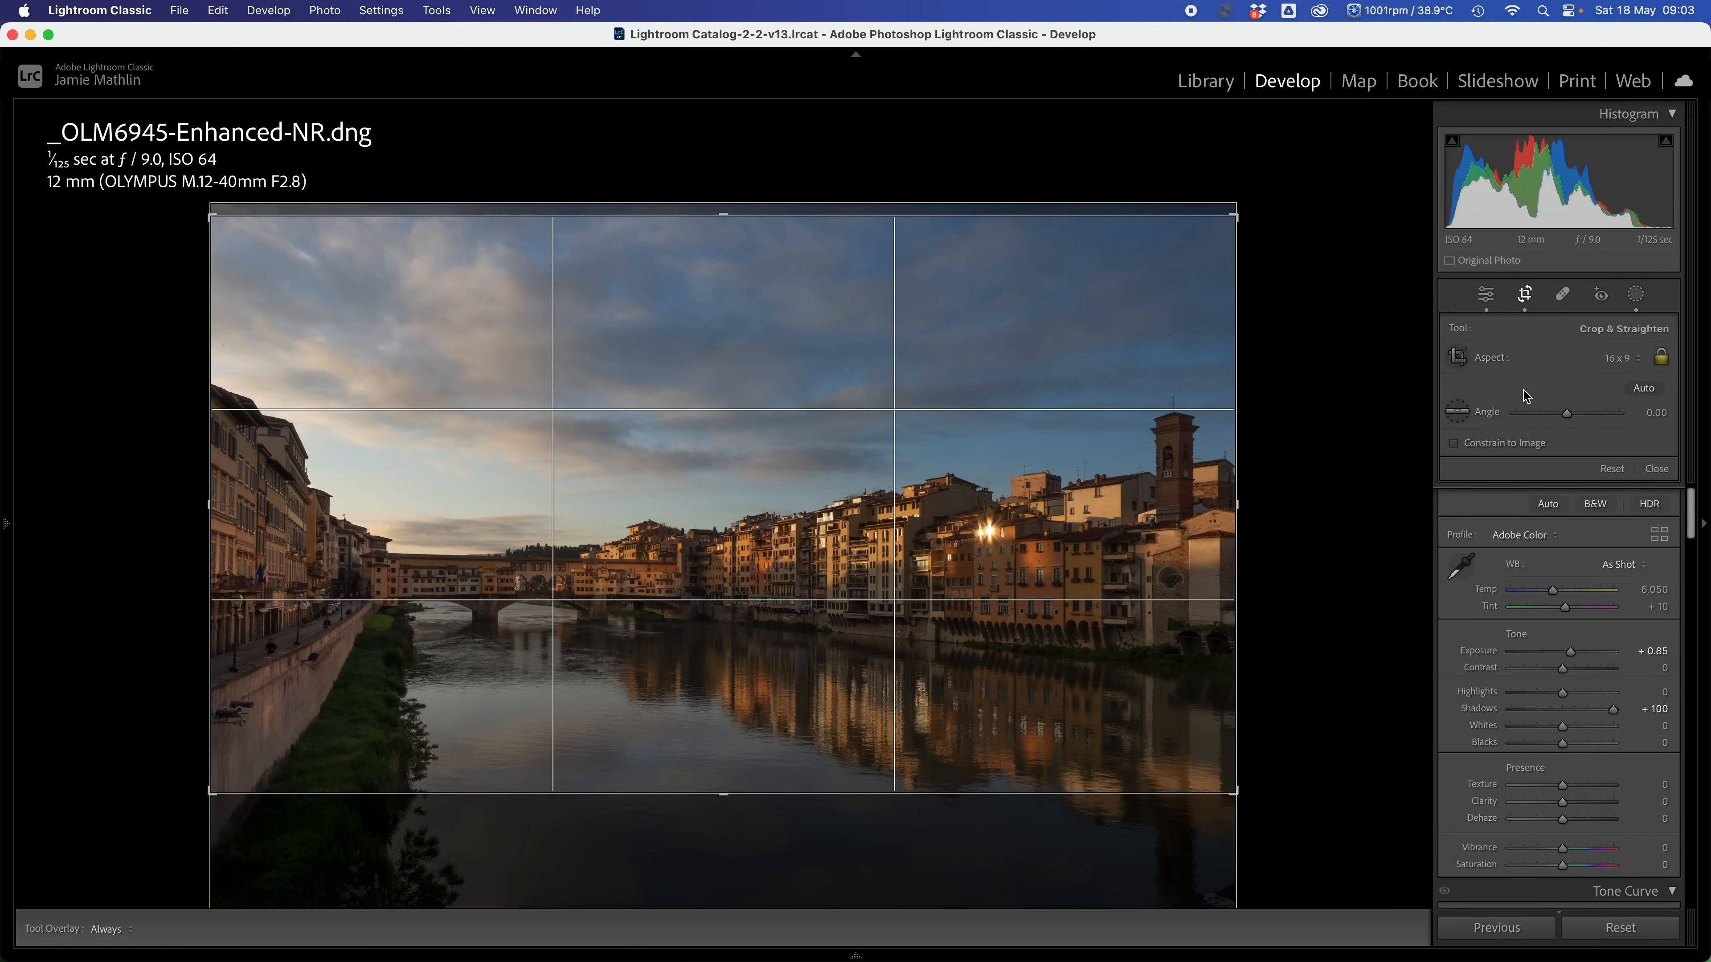
{"action": "key", "text": "Return"}
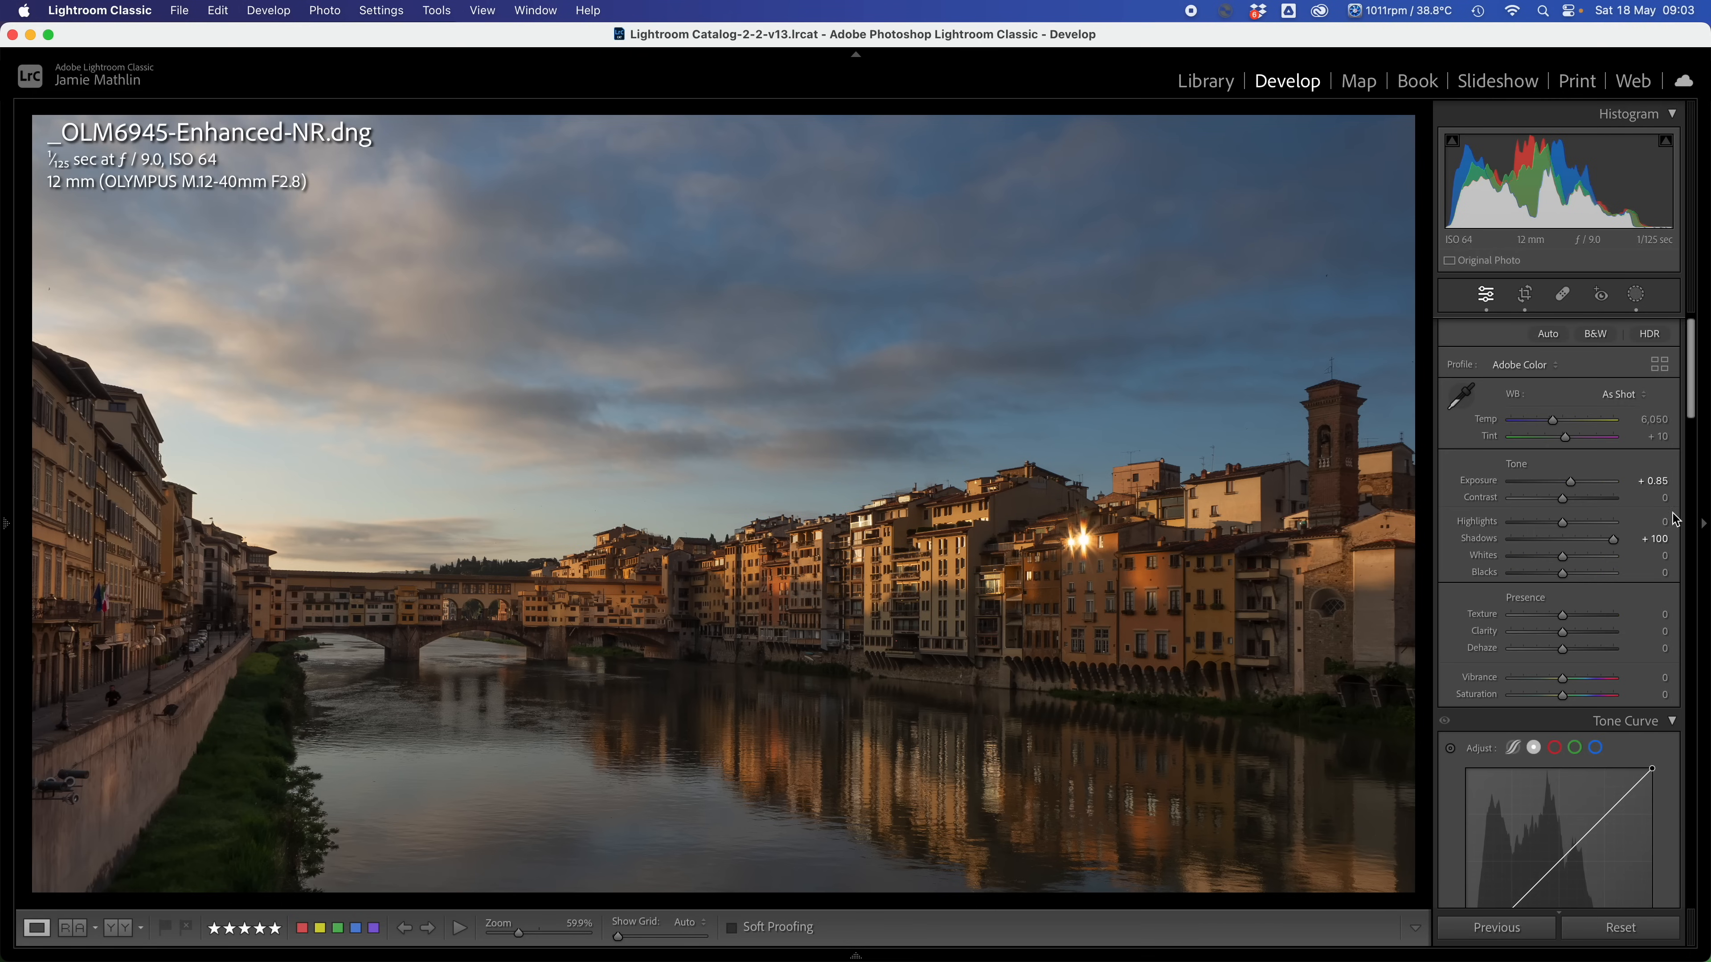
{"action": "scroll", "coordinate": [1648, 504], "scroll_direction": "down", "scroll_amount": 5}
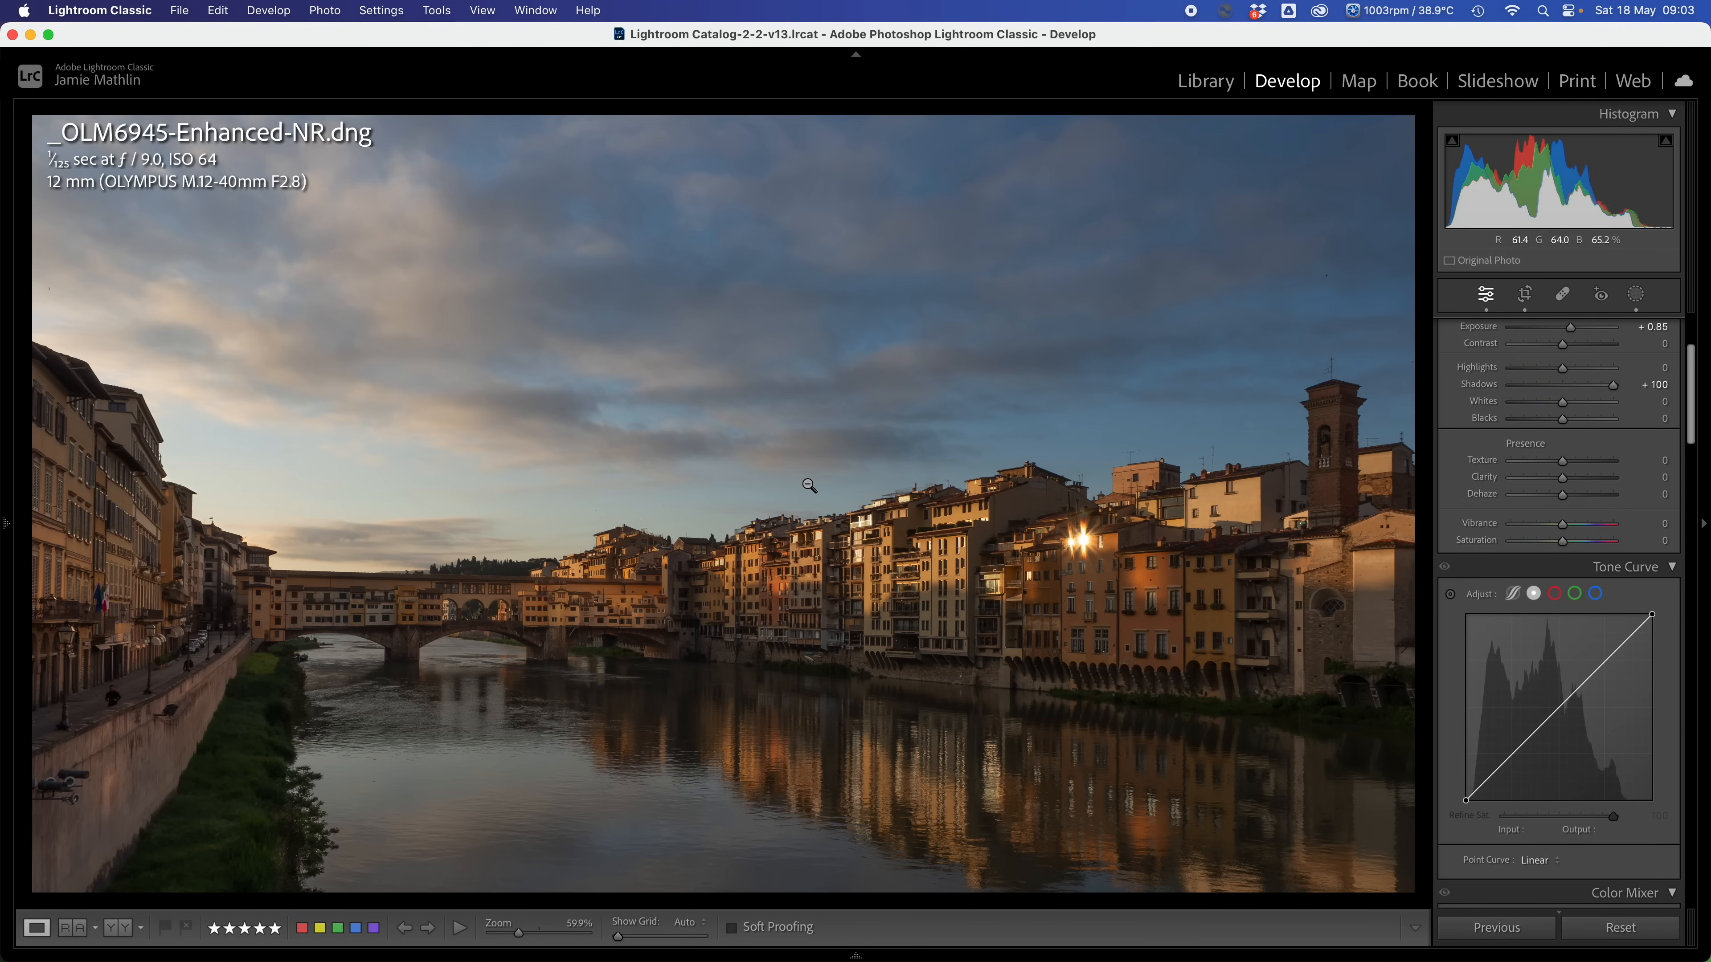
Try the Auto Upright perspective correction on the cropped photo.
{"action": "scroll", "coordinate": [1648, 483], "scroll_direction": "down", "scroll_amount": 10}
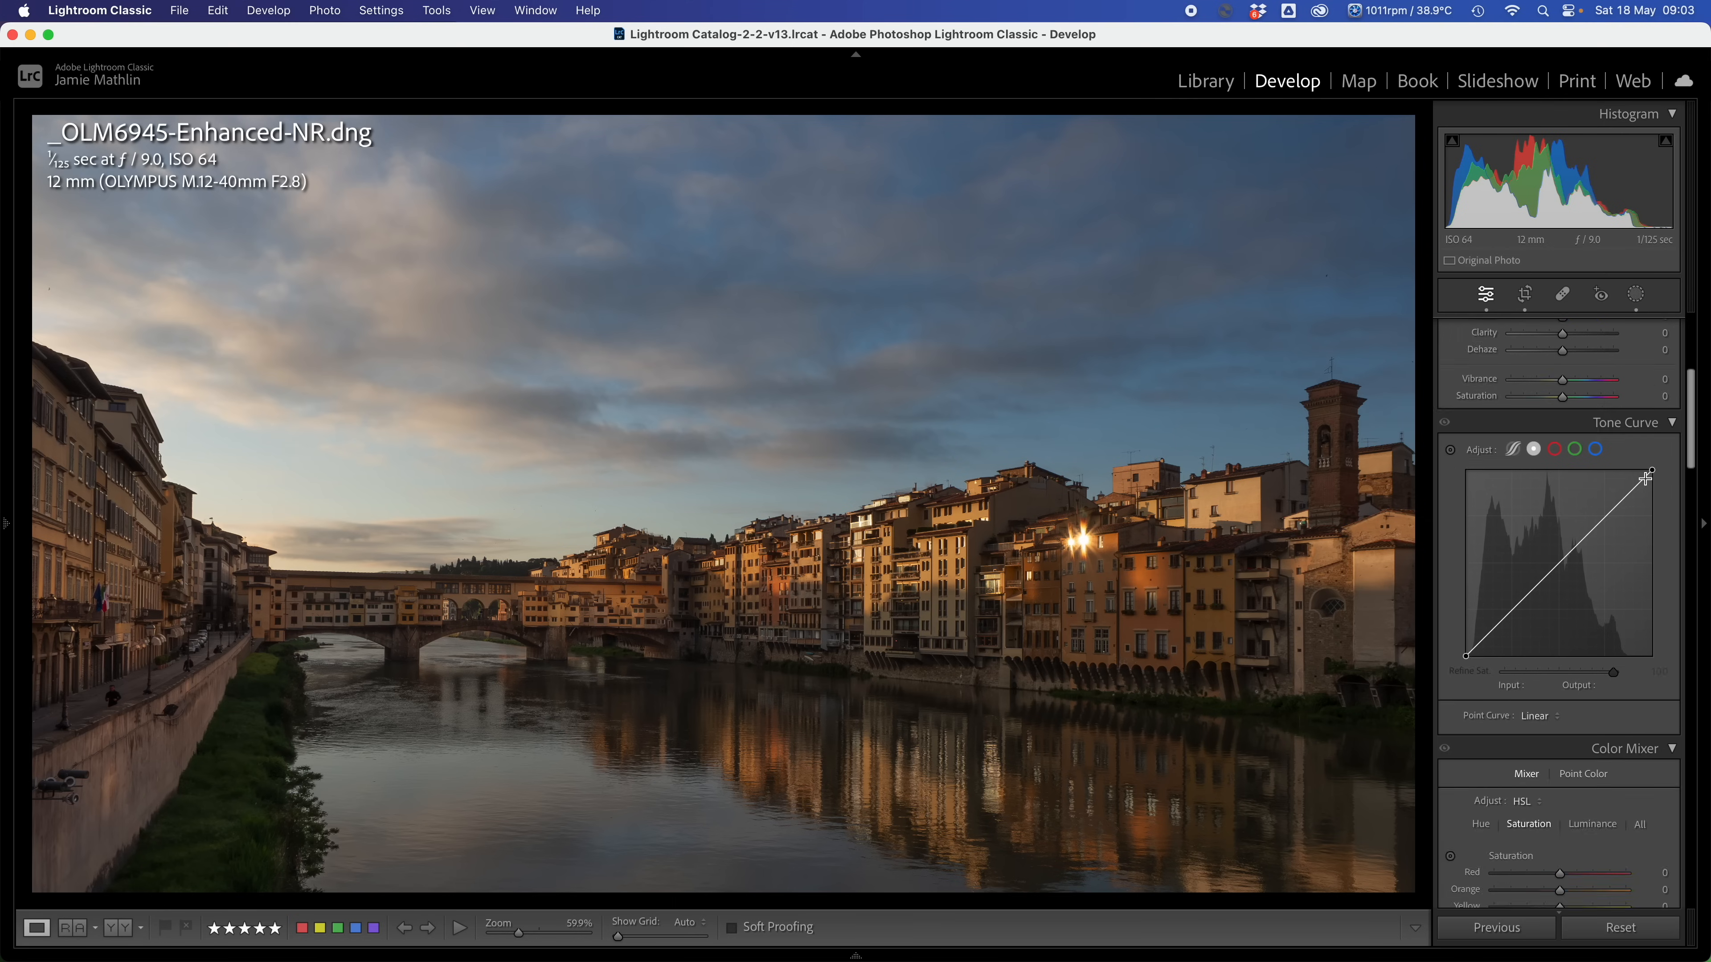
{"action": "scroll", "coordinate": [1648, 483], "scroll_direction": "down", "scroll_amount": 20}
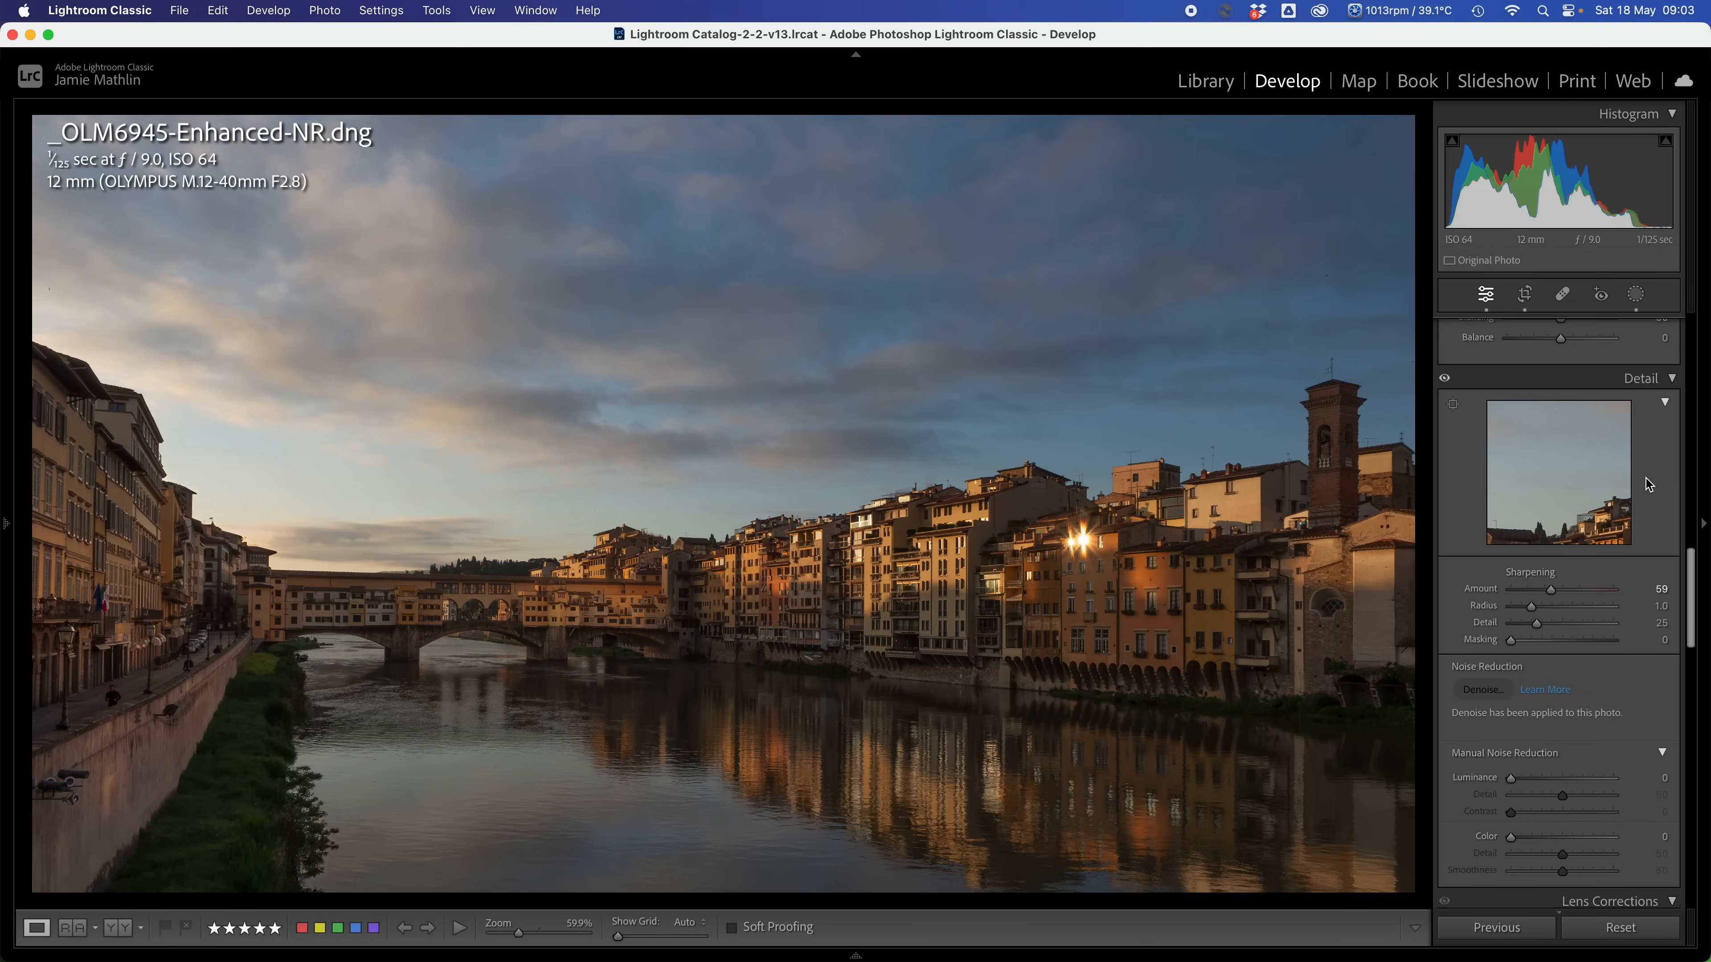
{"action": "scroll", "coordinate": [1649, 484], "scroll_direction": "down", "scroll_amount": 14}
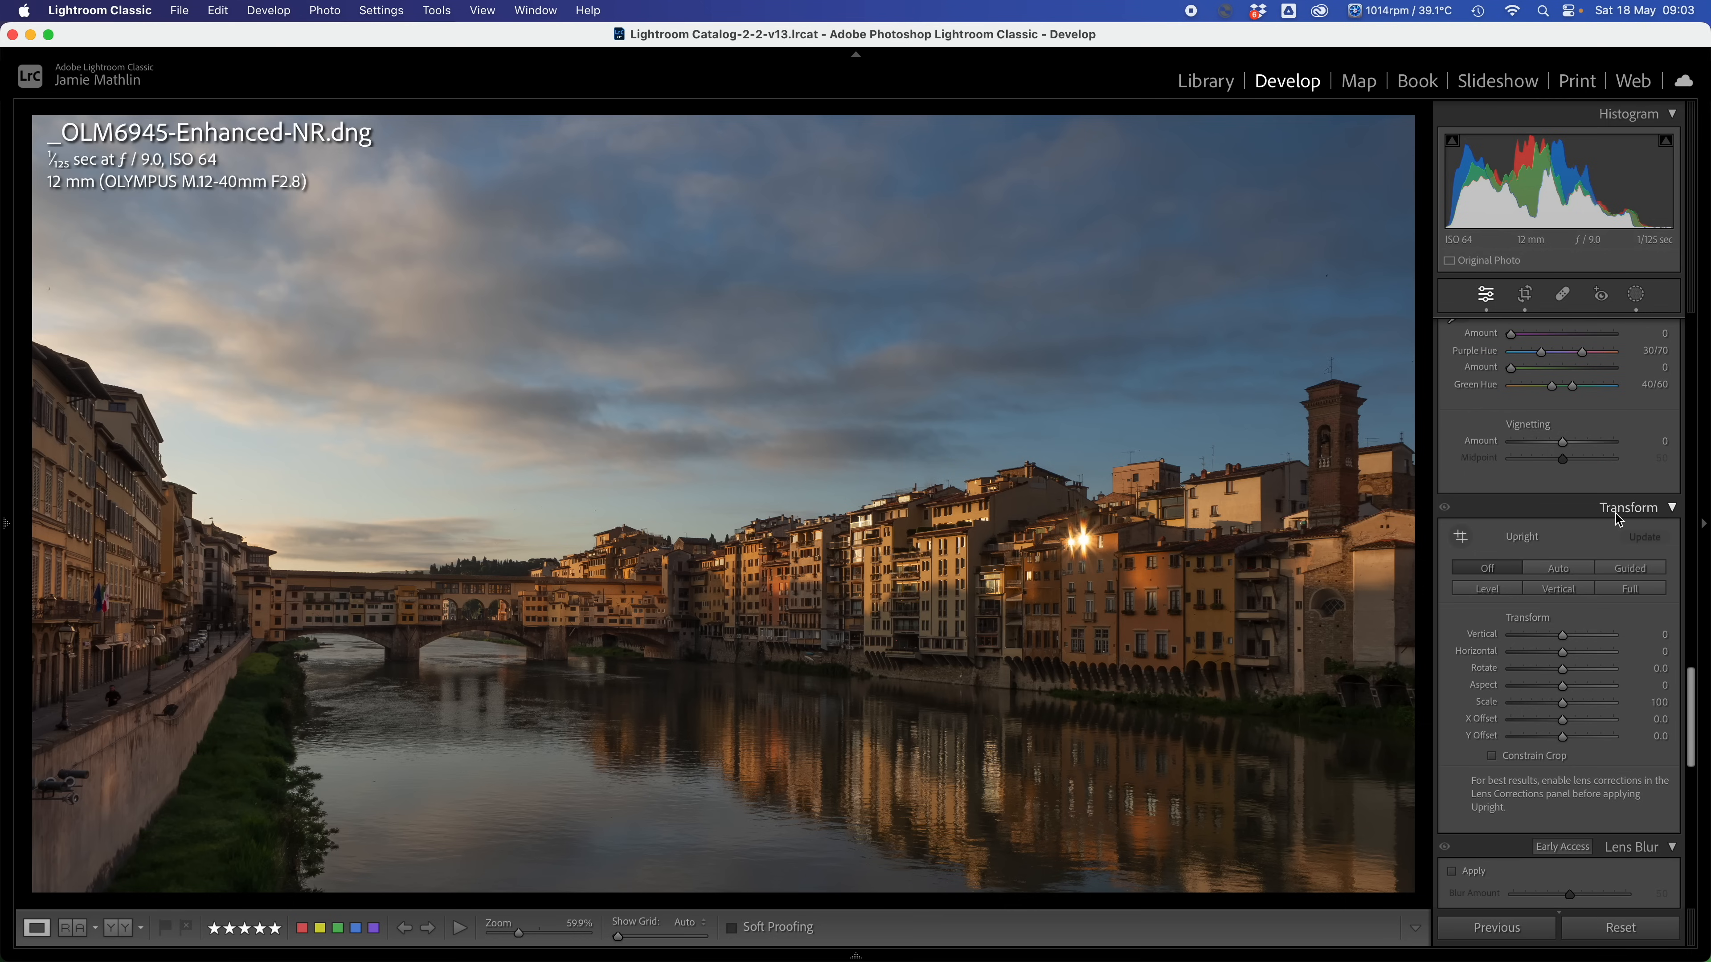
{"action": "left_click", "coordinate": [1560, 570]}
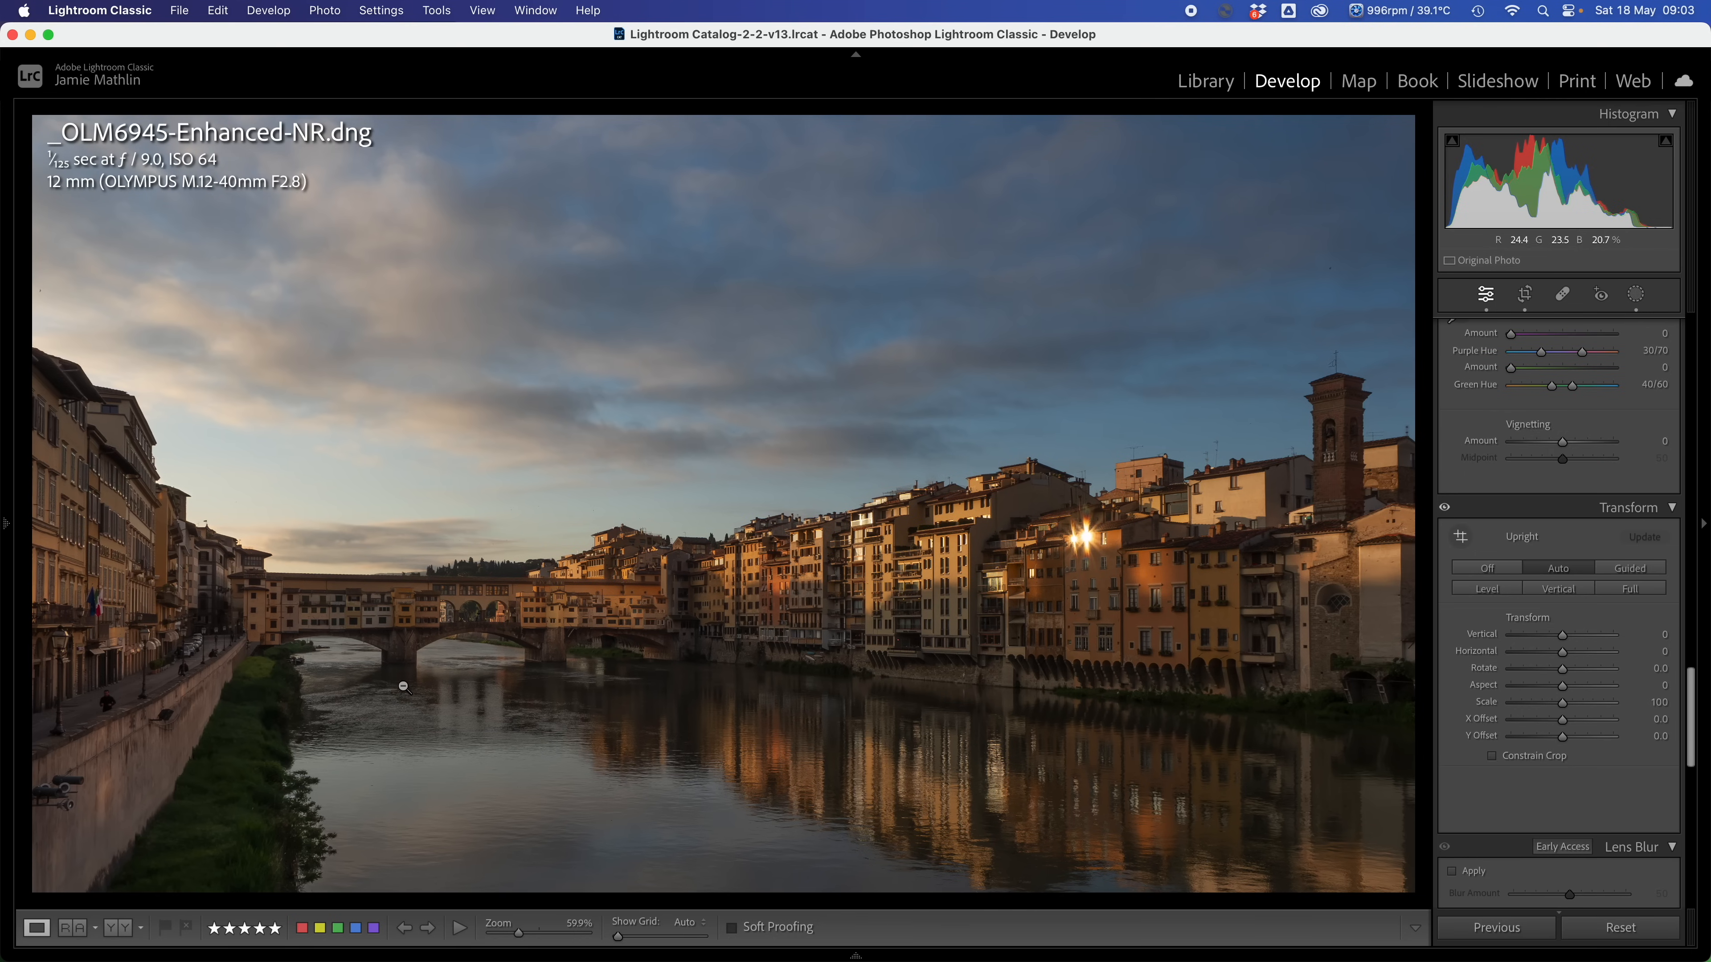
Correct the perspective with Guided Upright, using vertical guides on the right-hand tower and left-bank building and a horizontal guide along the bridge.
{"action": "left_click", "coordinate": [1642, 569]}
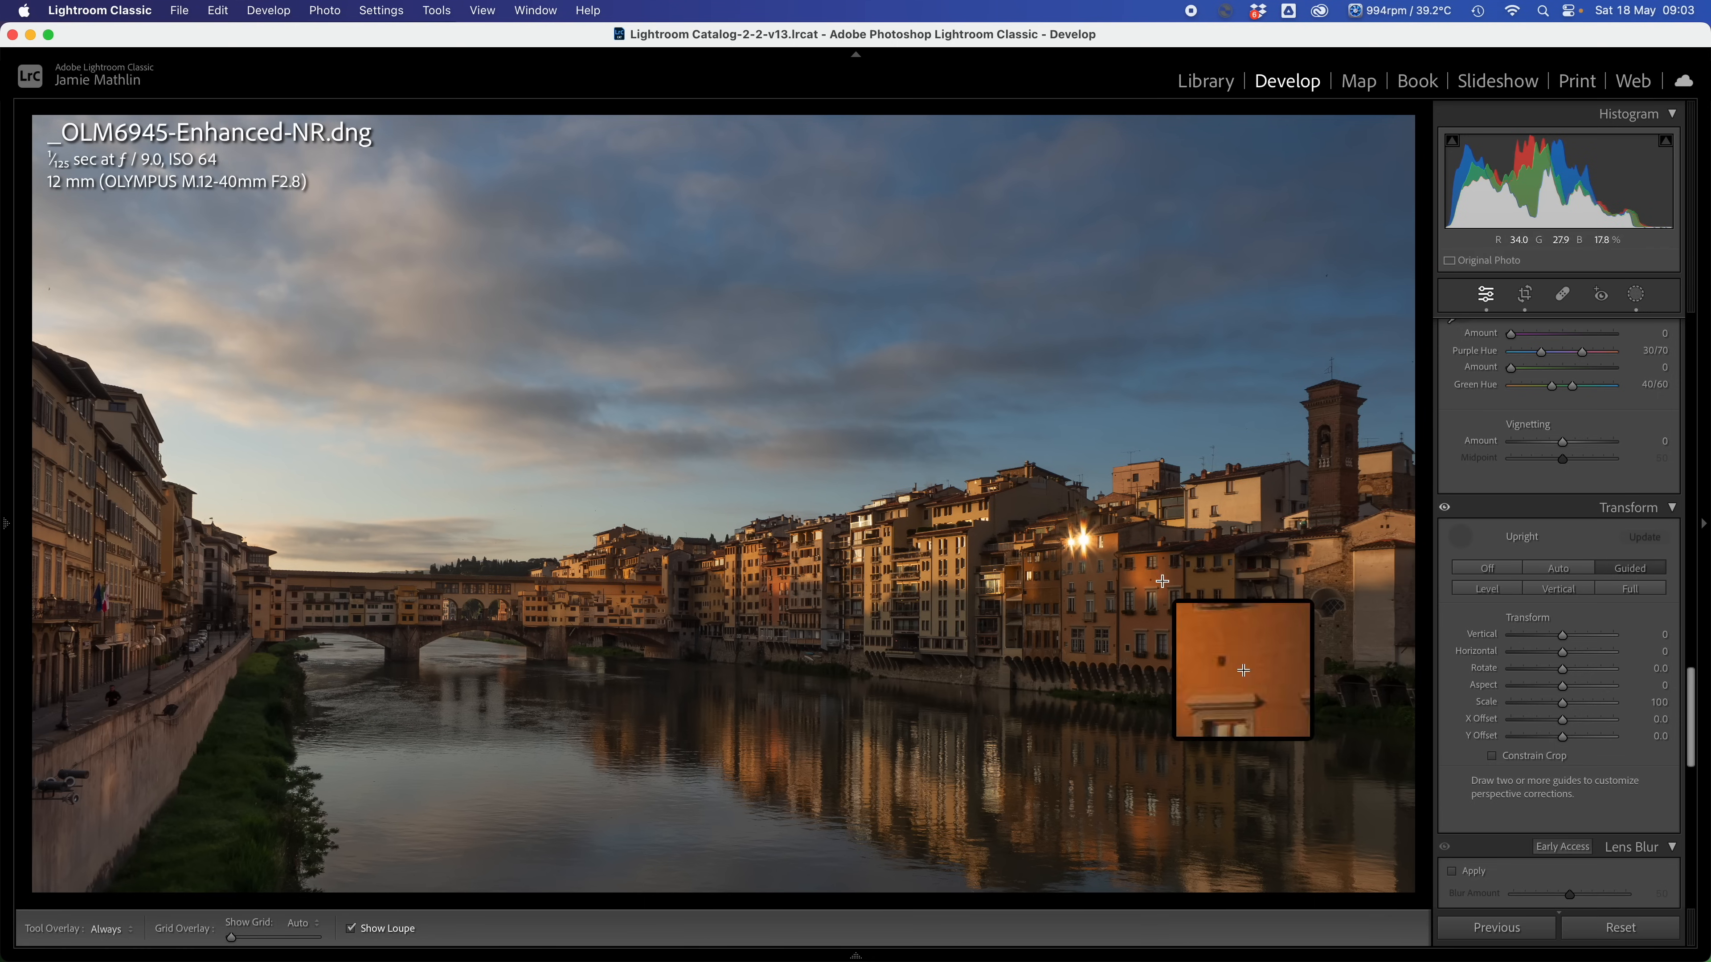
{"action": "left_click_drag", "start_coordinate": [1341, 396], "coordinate": [1342, 531]}
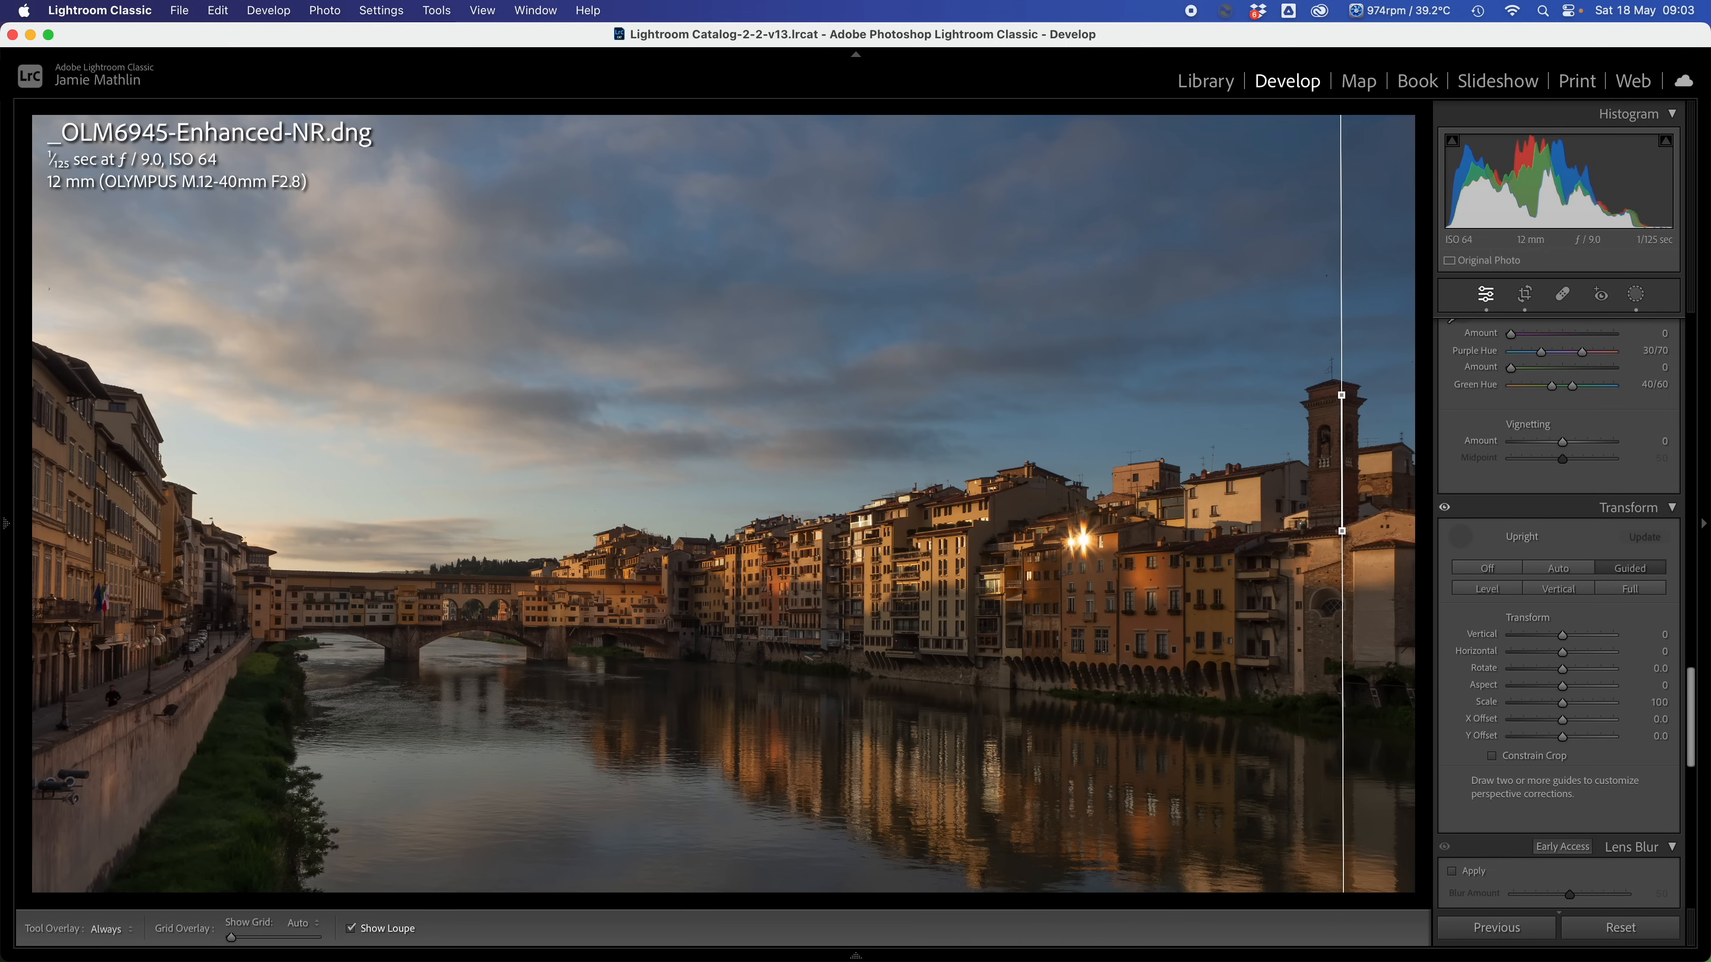
{"action": "left_click_drag", "start_coordinate": [96, 433], "coordinate": [90, 627]}
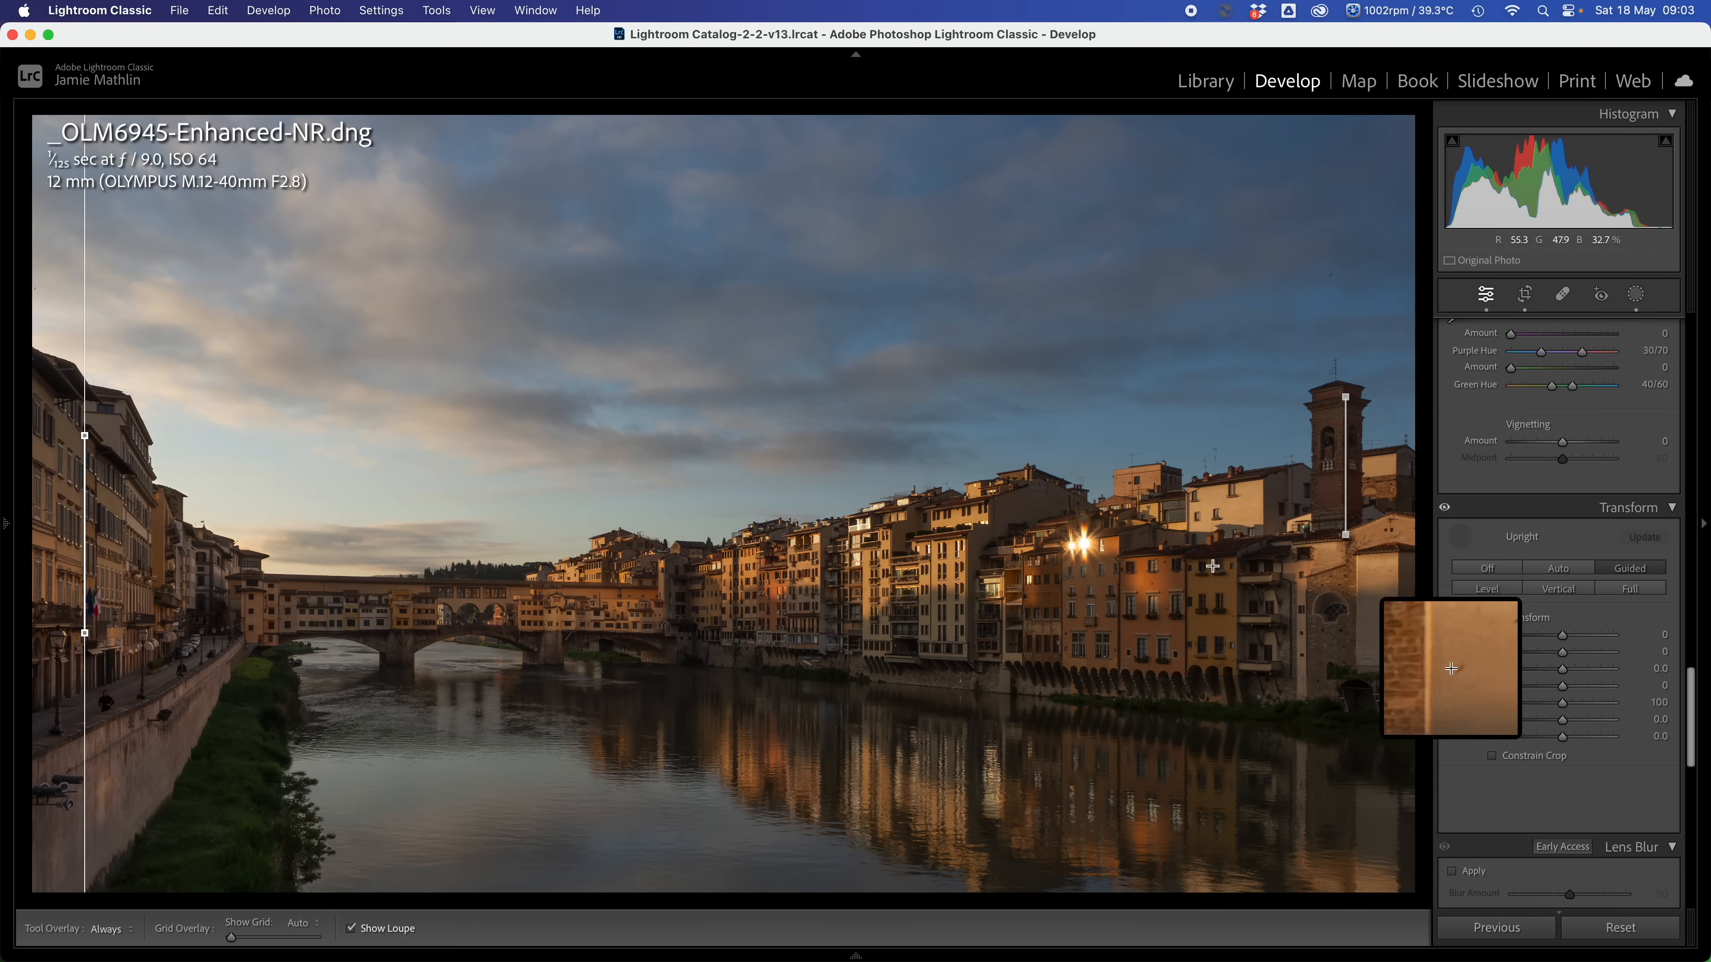
{"action": "left_click_drag", "start_coordinate": [300, 632], "coordinate": [662, 632]}
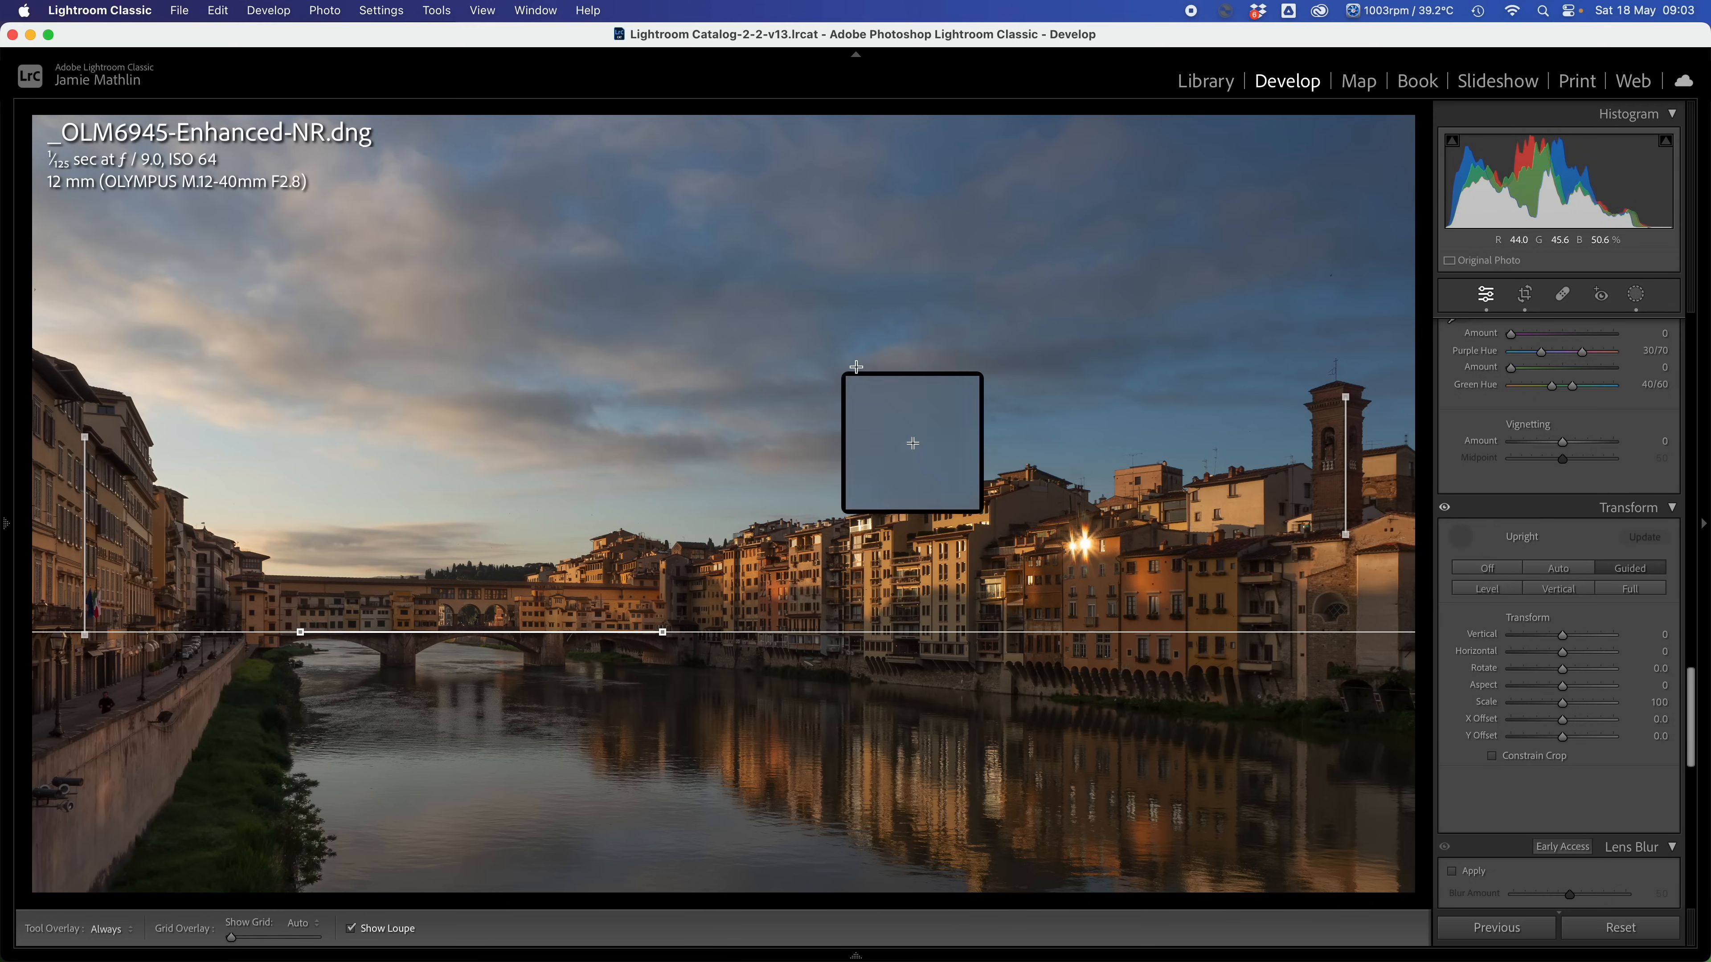
{"action": "scroll", "coordinate": [1510, 686], "scroll_direction": "up", "scroll_amount": 10}
{"action": "scroll", "coordinate": [1510, 686], "scroll_direction": "up", "scroll_amount": 3}
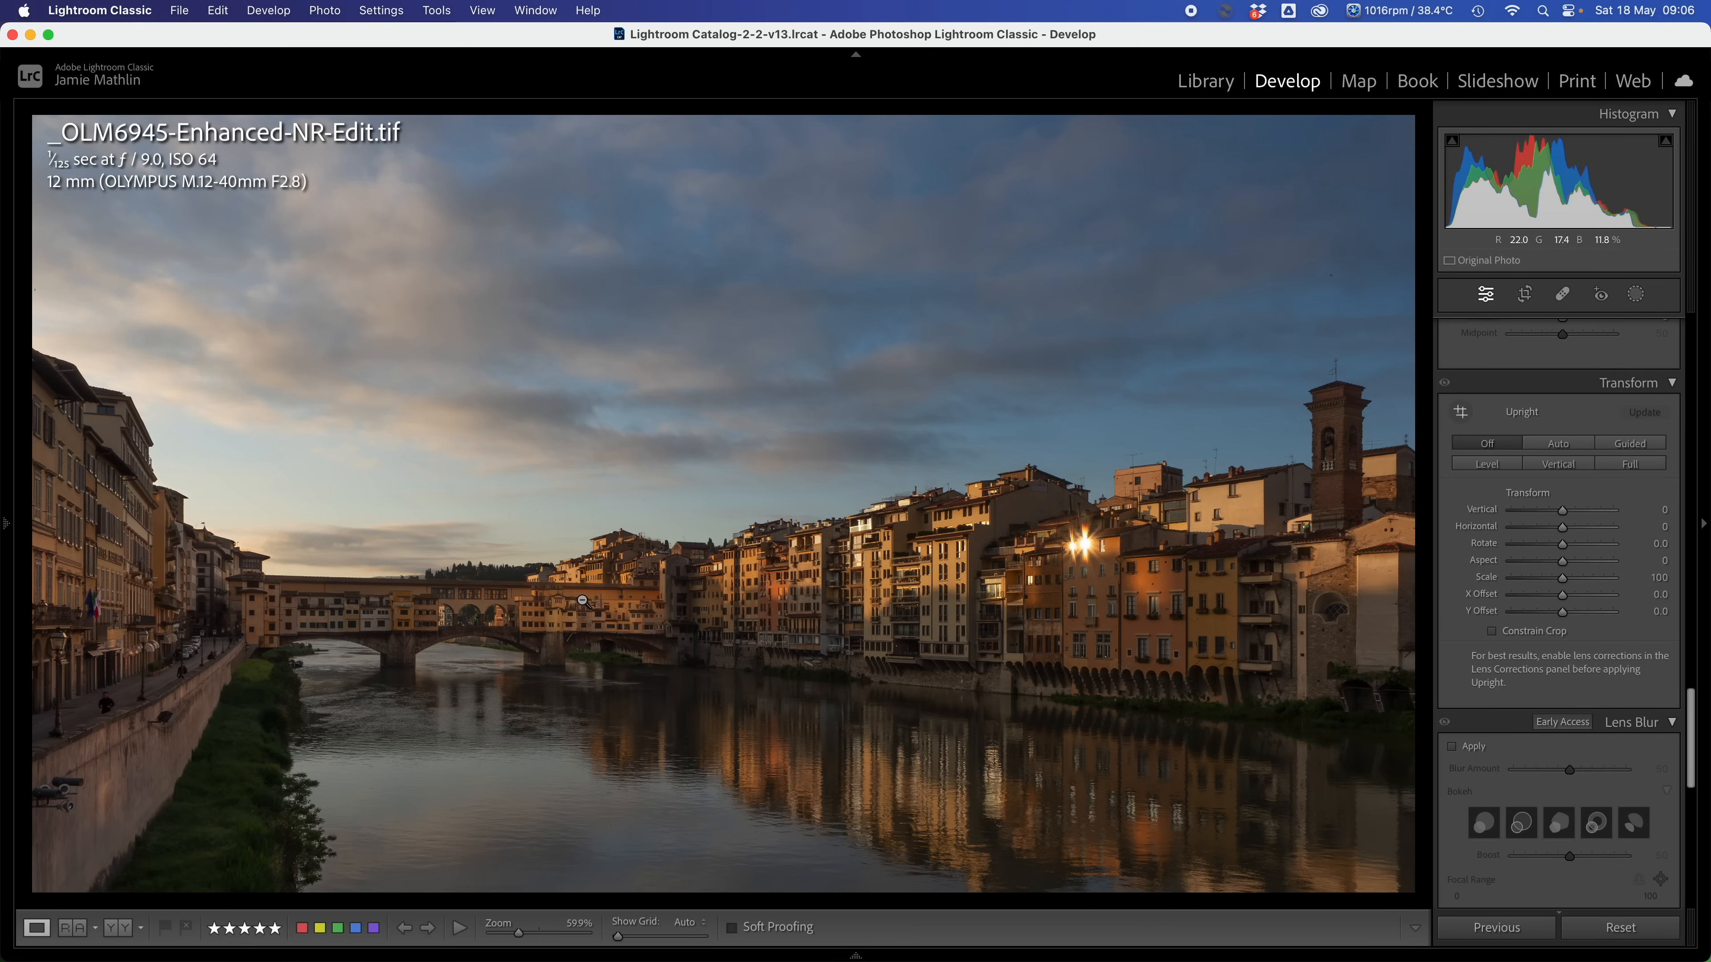
Open the photo in Luminar Neo as a copy with Lightroom adjustments.
{"action": "right_click", "coordinate": [697, 554]}
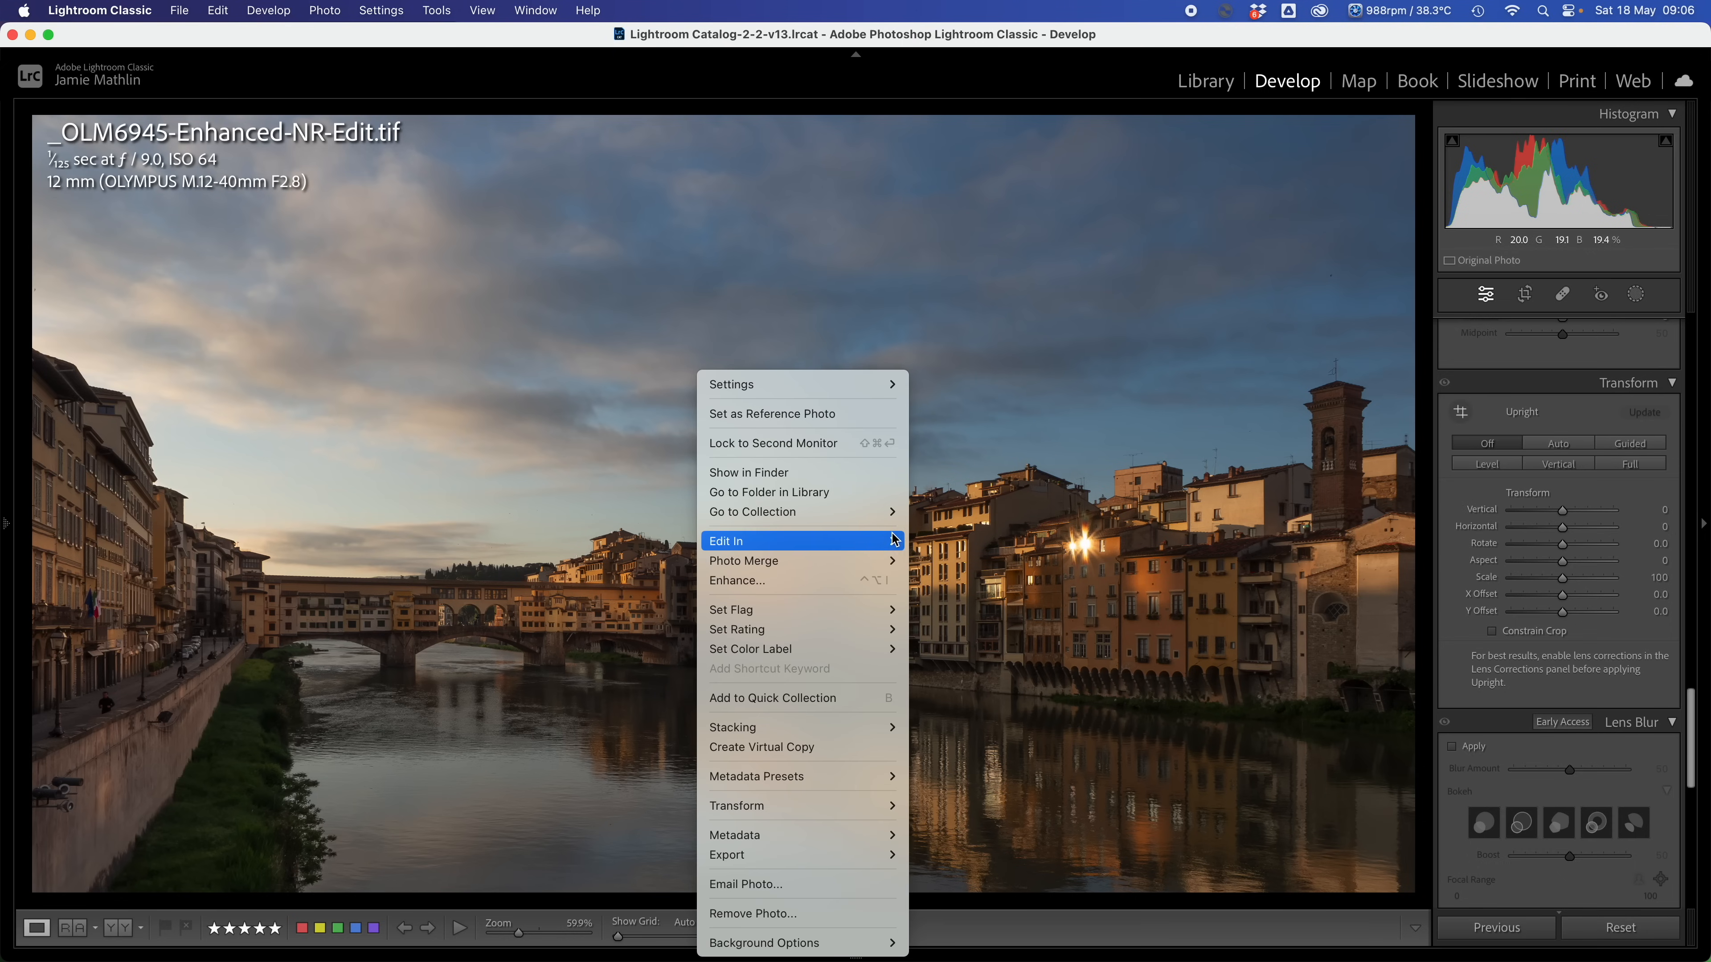
{"action": "mouse_move", "coordinate": [894, 539]}
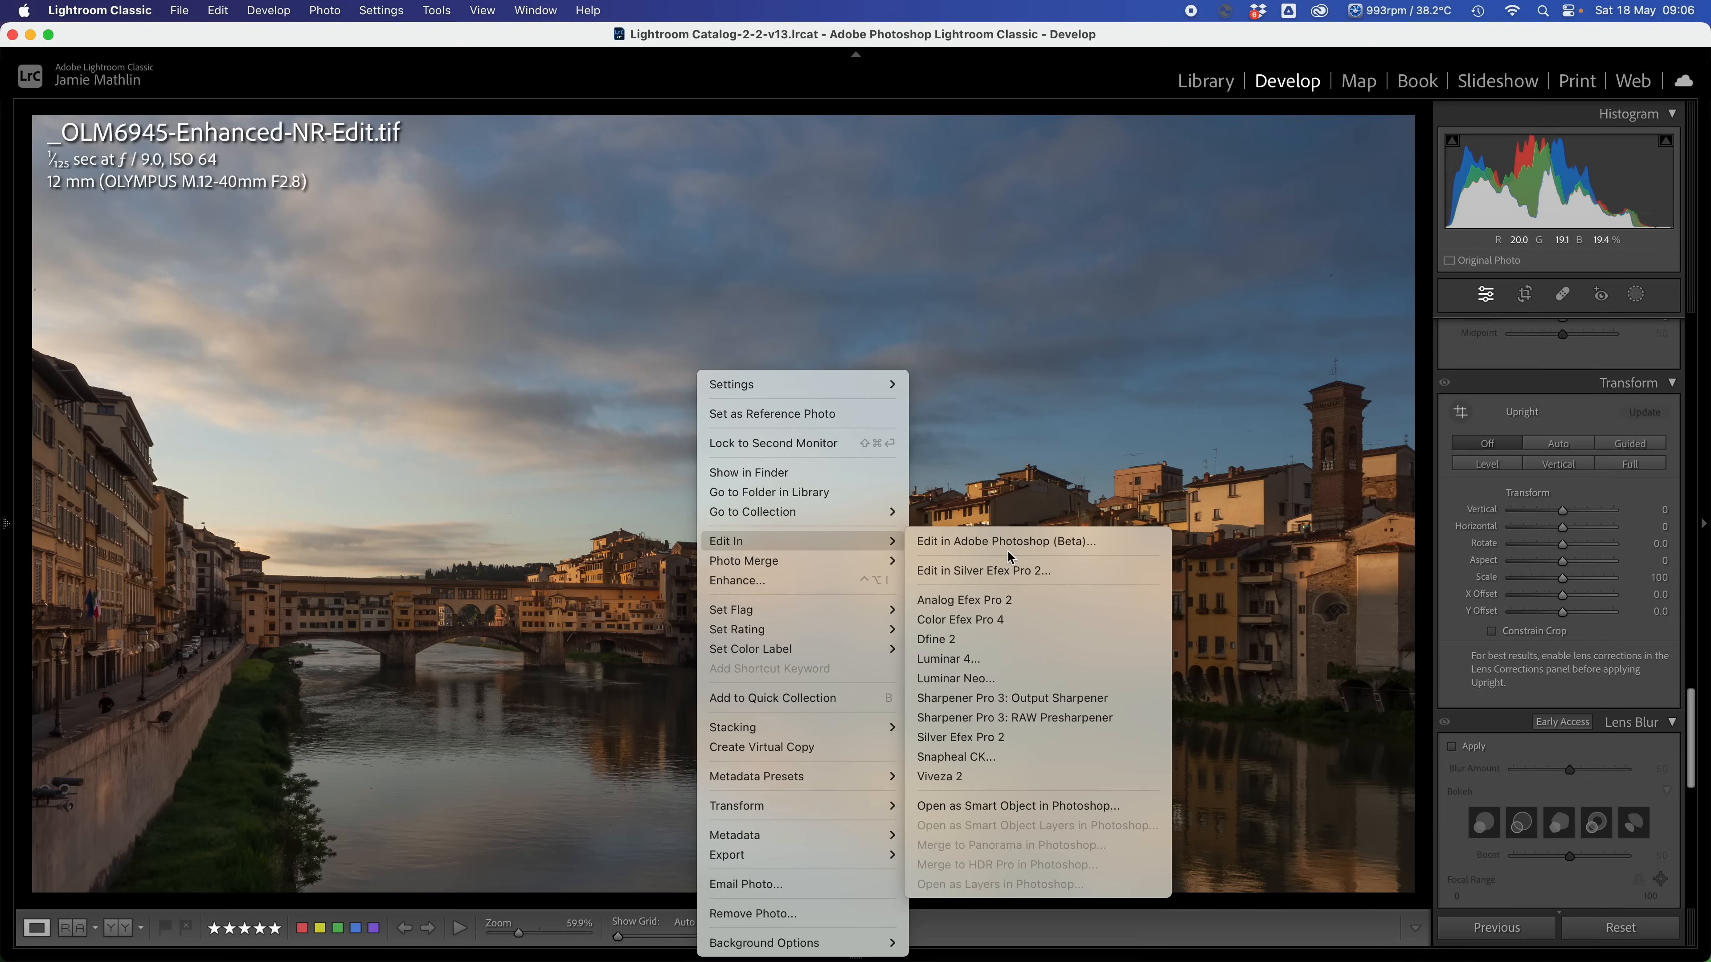
{"action": "left_click", "coordinate": [995, 683]}
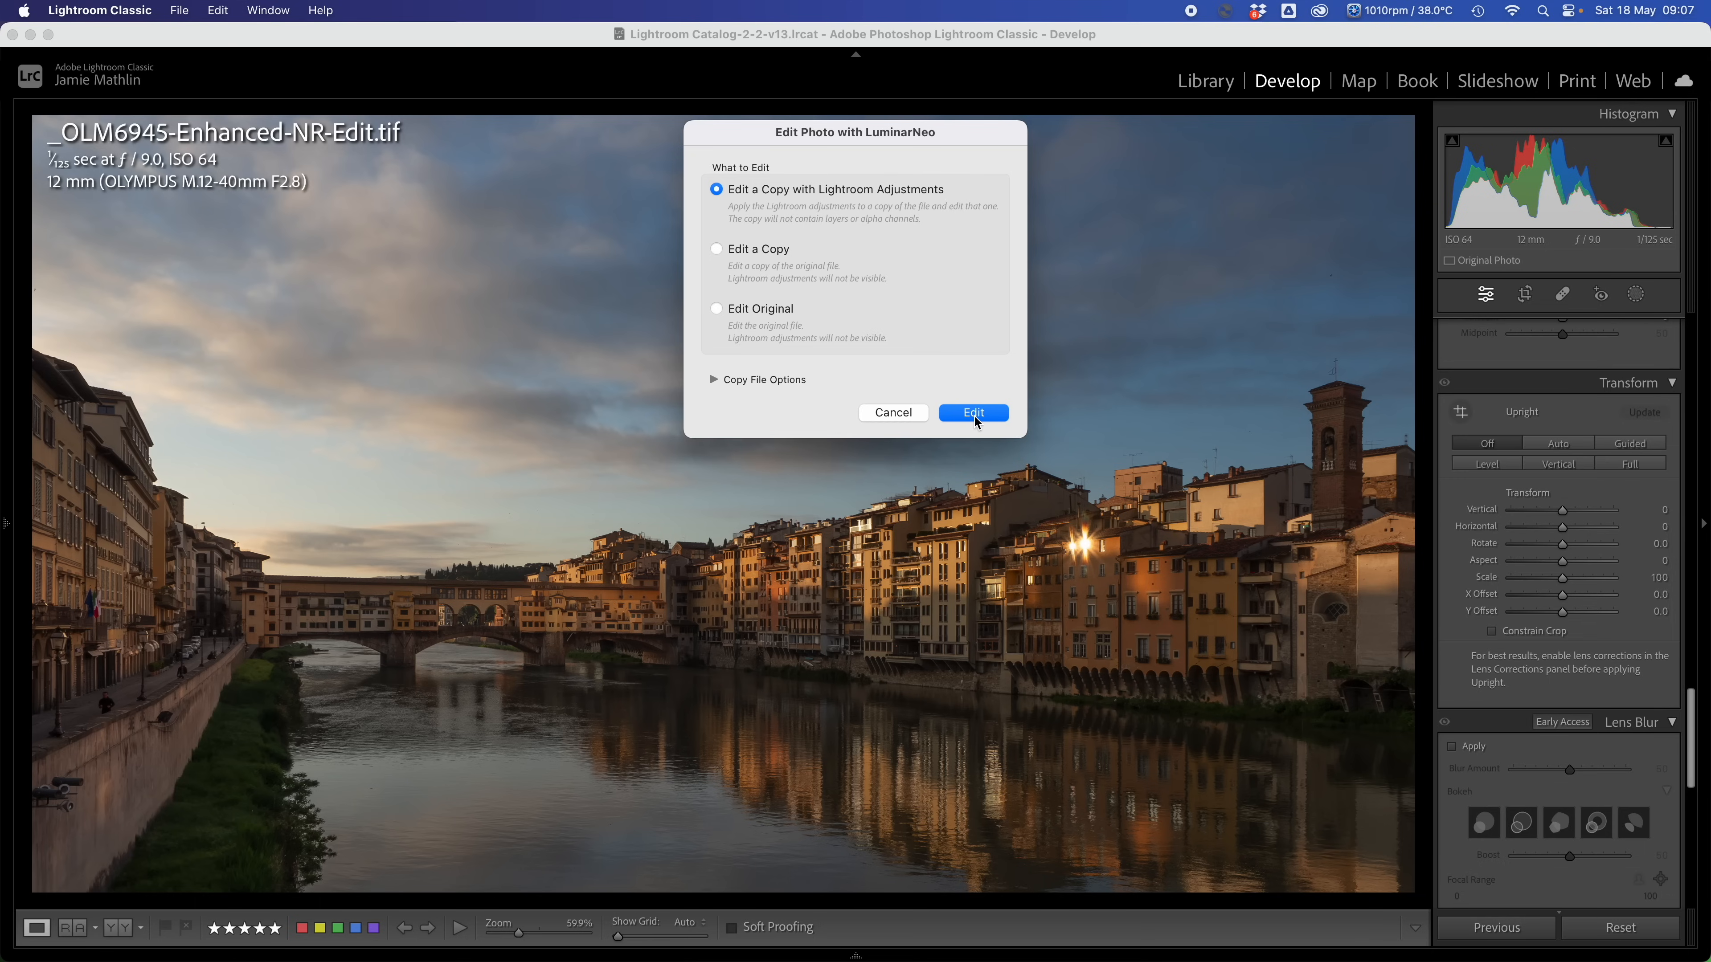
{"action": "left_click", "coordinate": [990, 414]}
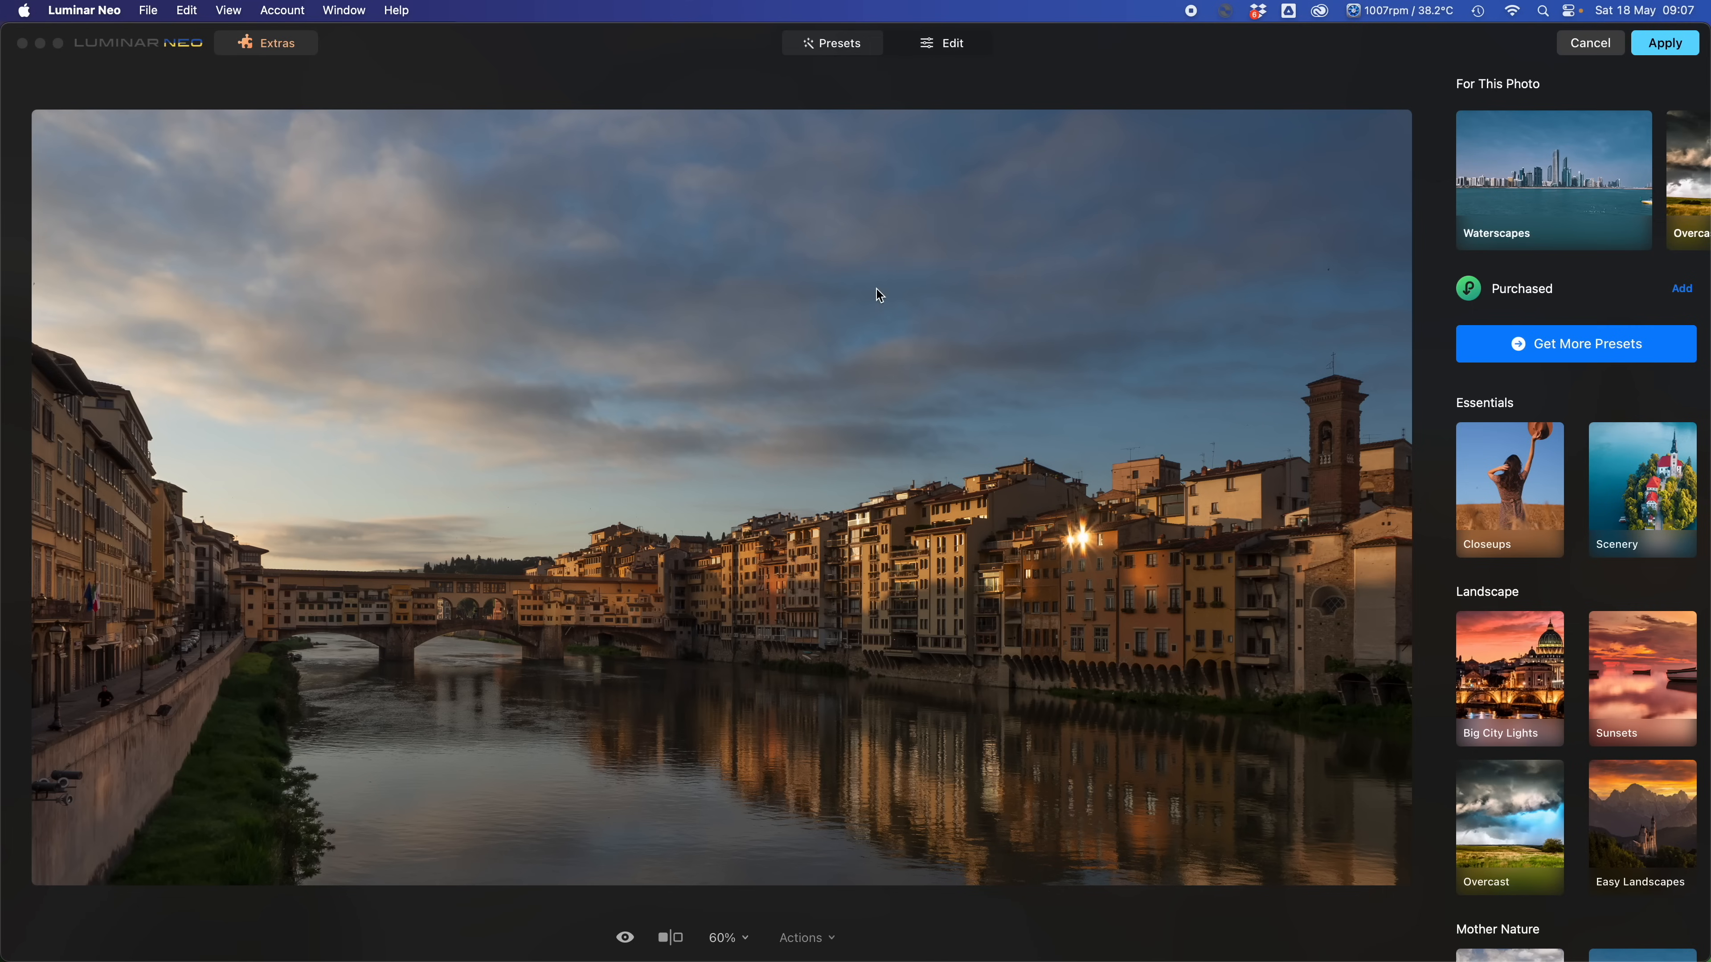
Browse the preset collections and open Big City Lights to view its presets.
{"action": "left_click", "coordinate": [849, 54]}
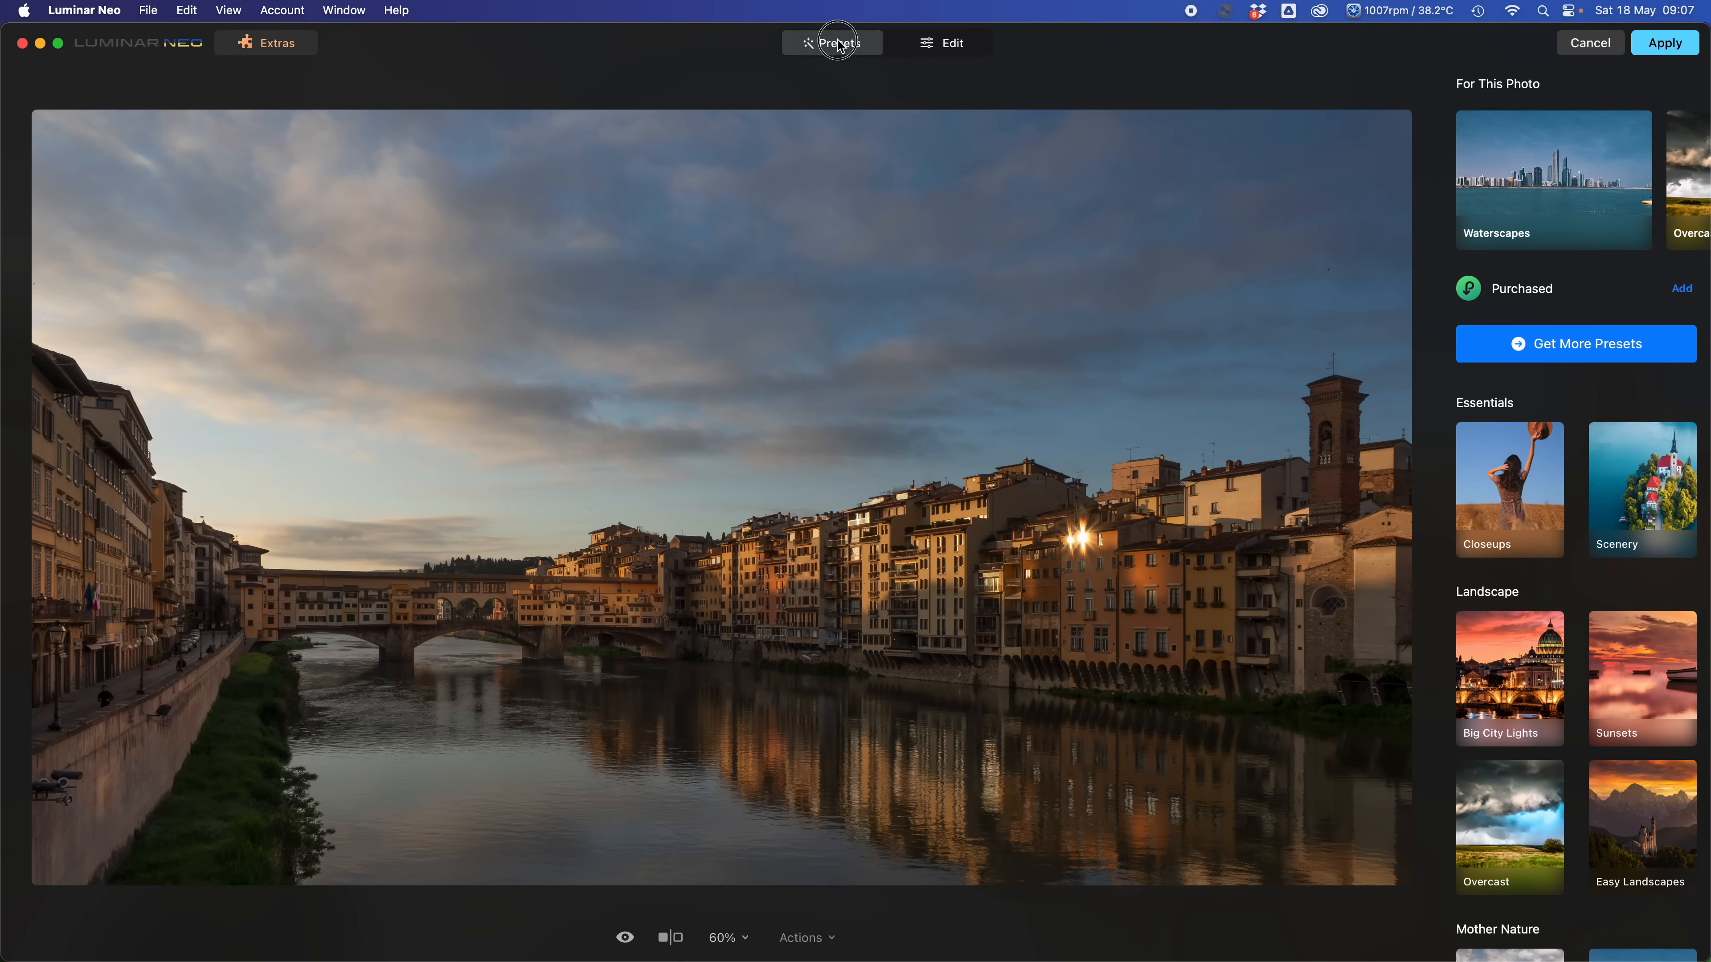
{"action": "scroll", "coordinate": [1536, 418], "scroll_direction": "down", "scroll_amount": 5}
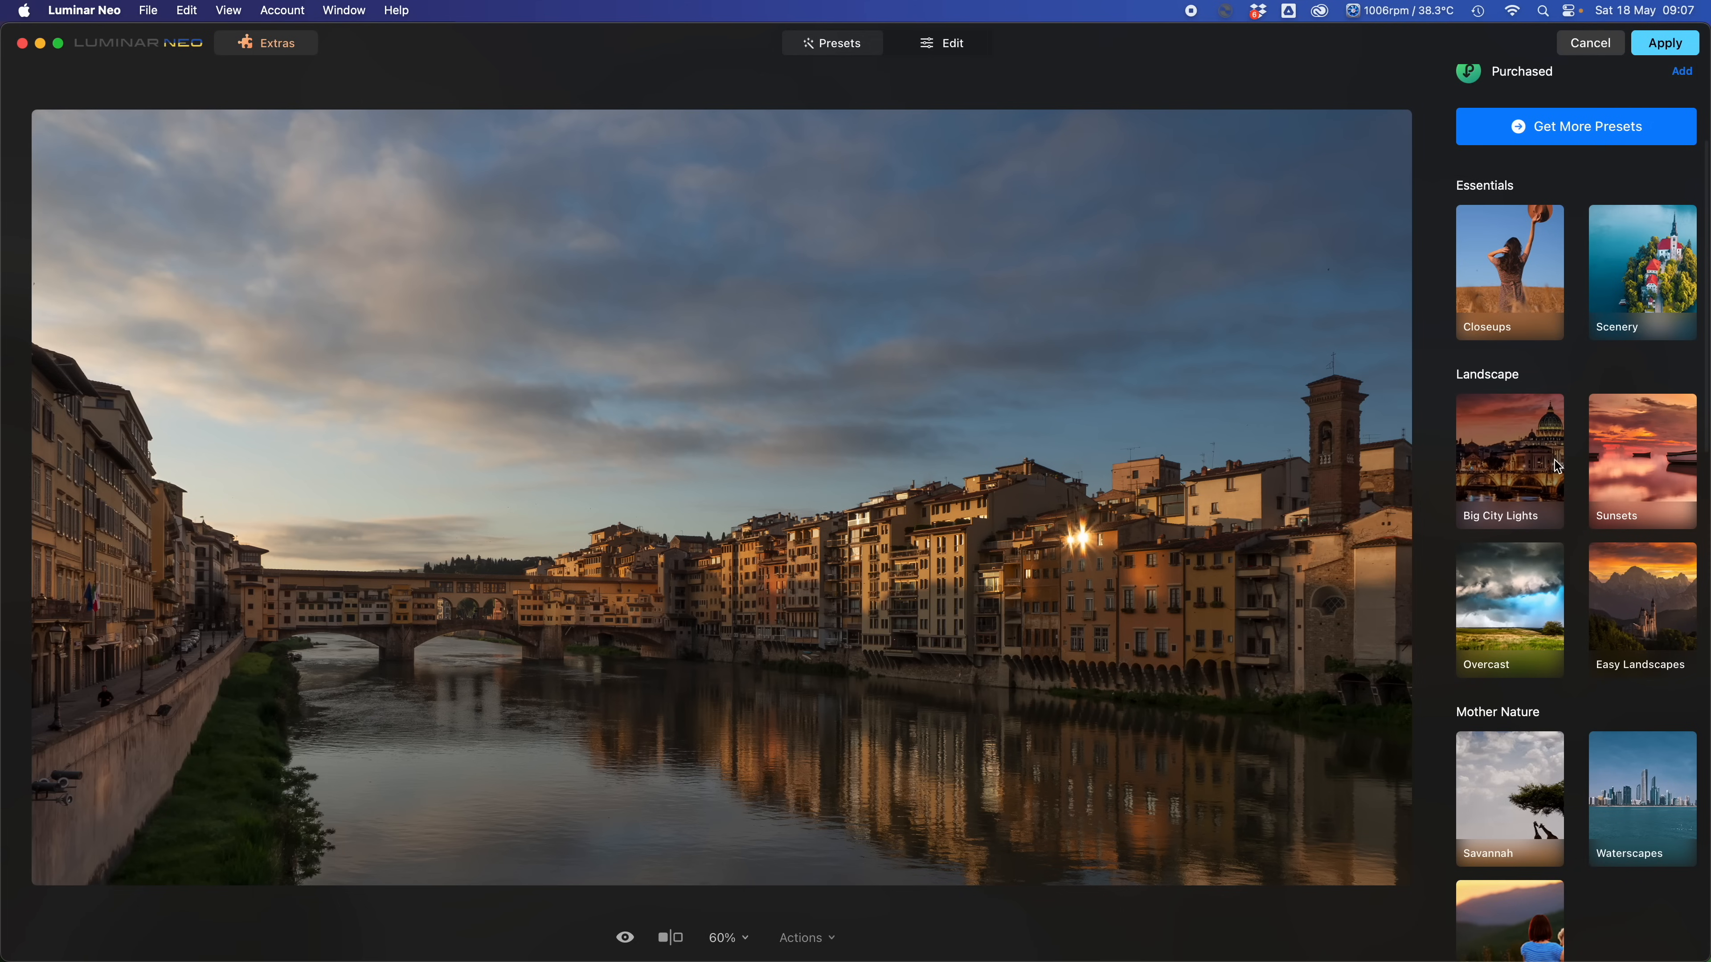
{"action": "left_click", "coordinate": [1522, 444]}
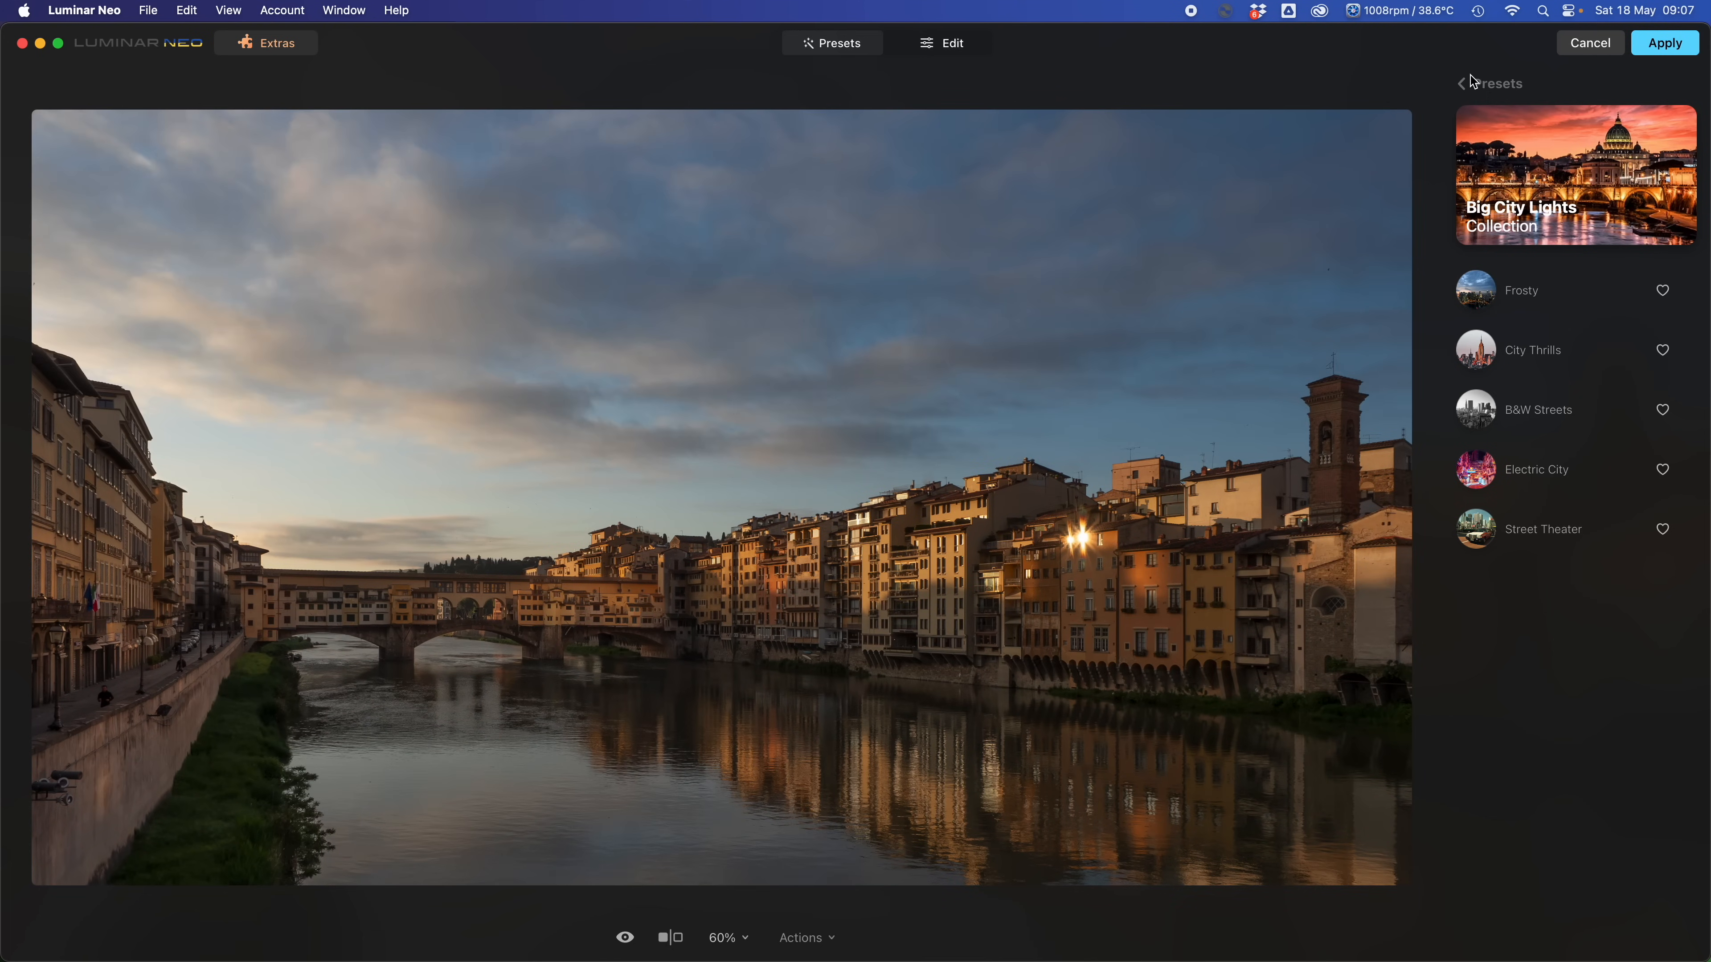
Replace the photo's sky with Stormy Sky Sunset from the Sky tool's built-in skies.
{"action": "left_click", "coordinate": [951, 49]}
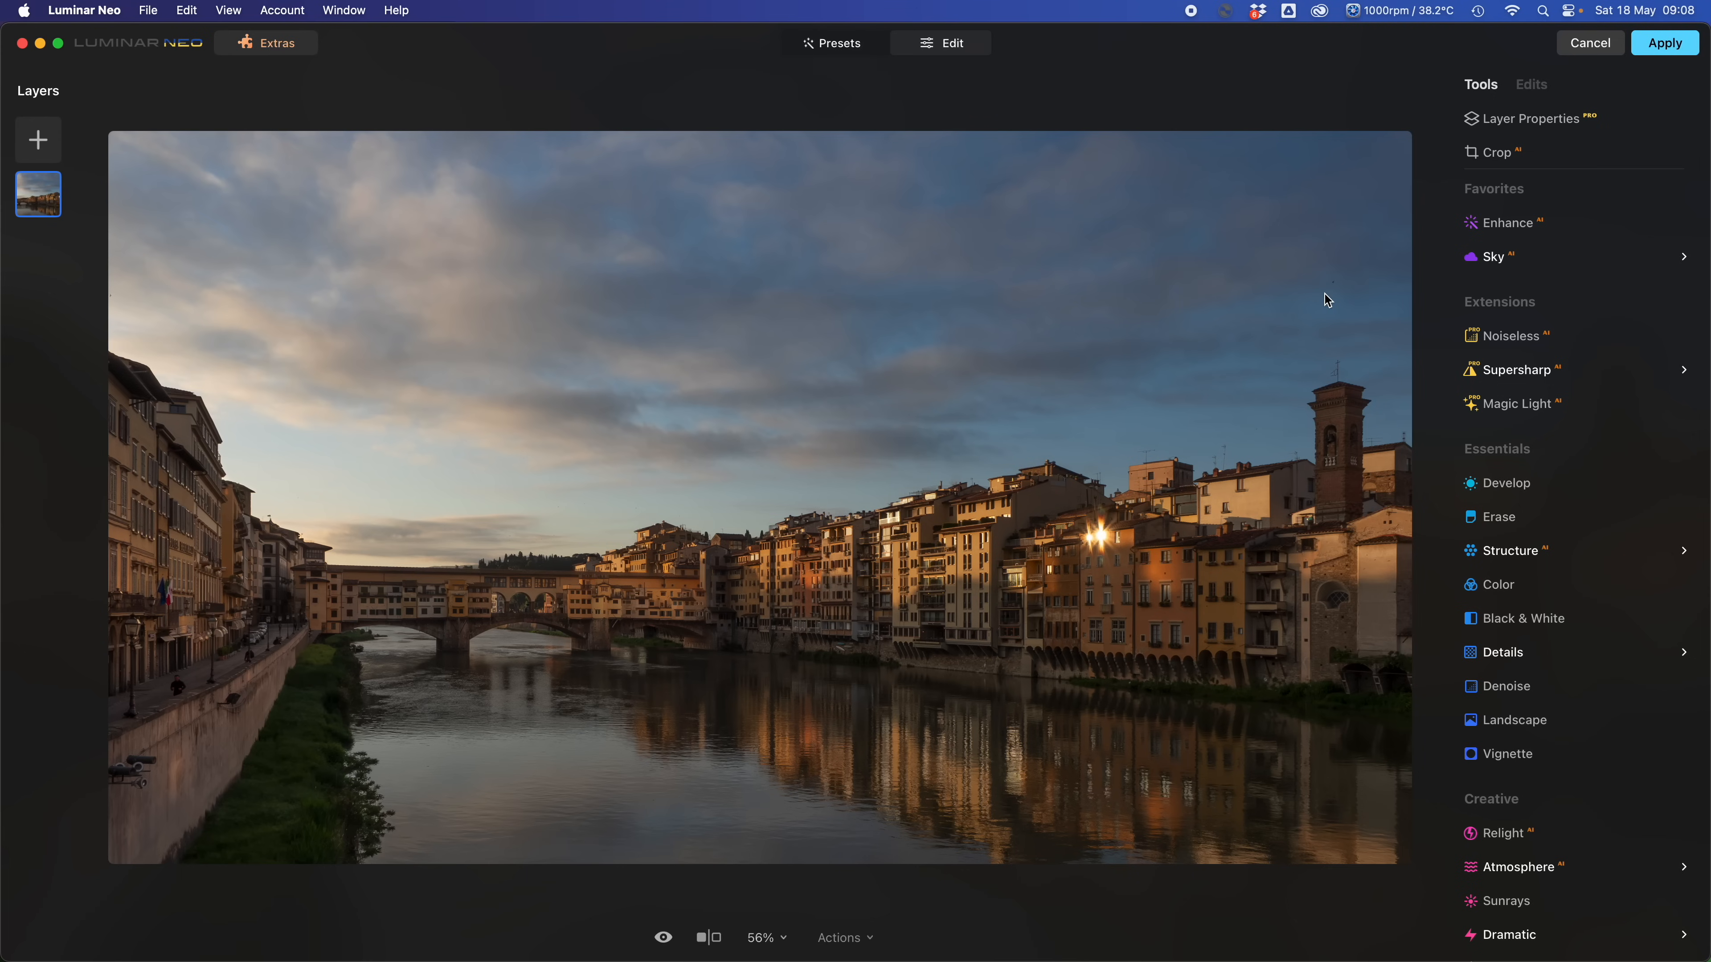
{"action": "left_click", "coordinate": [1493, 260]}
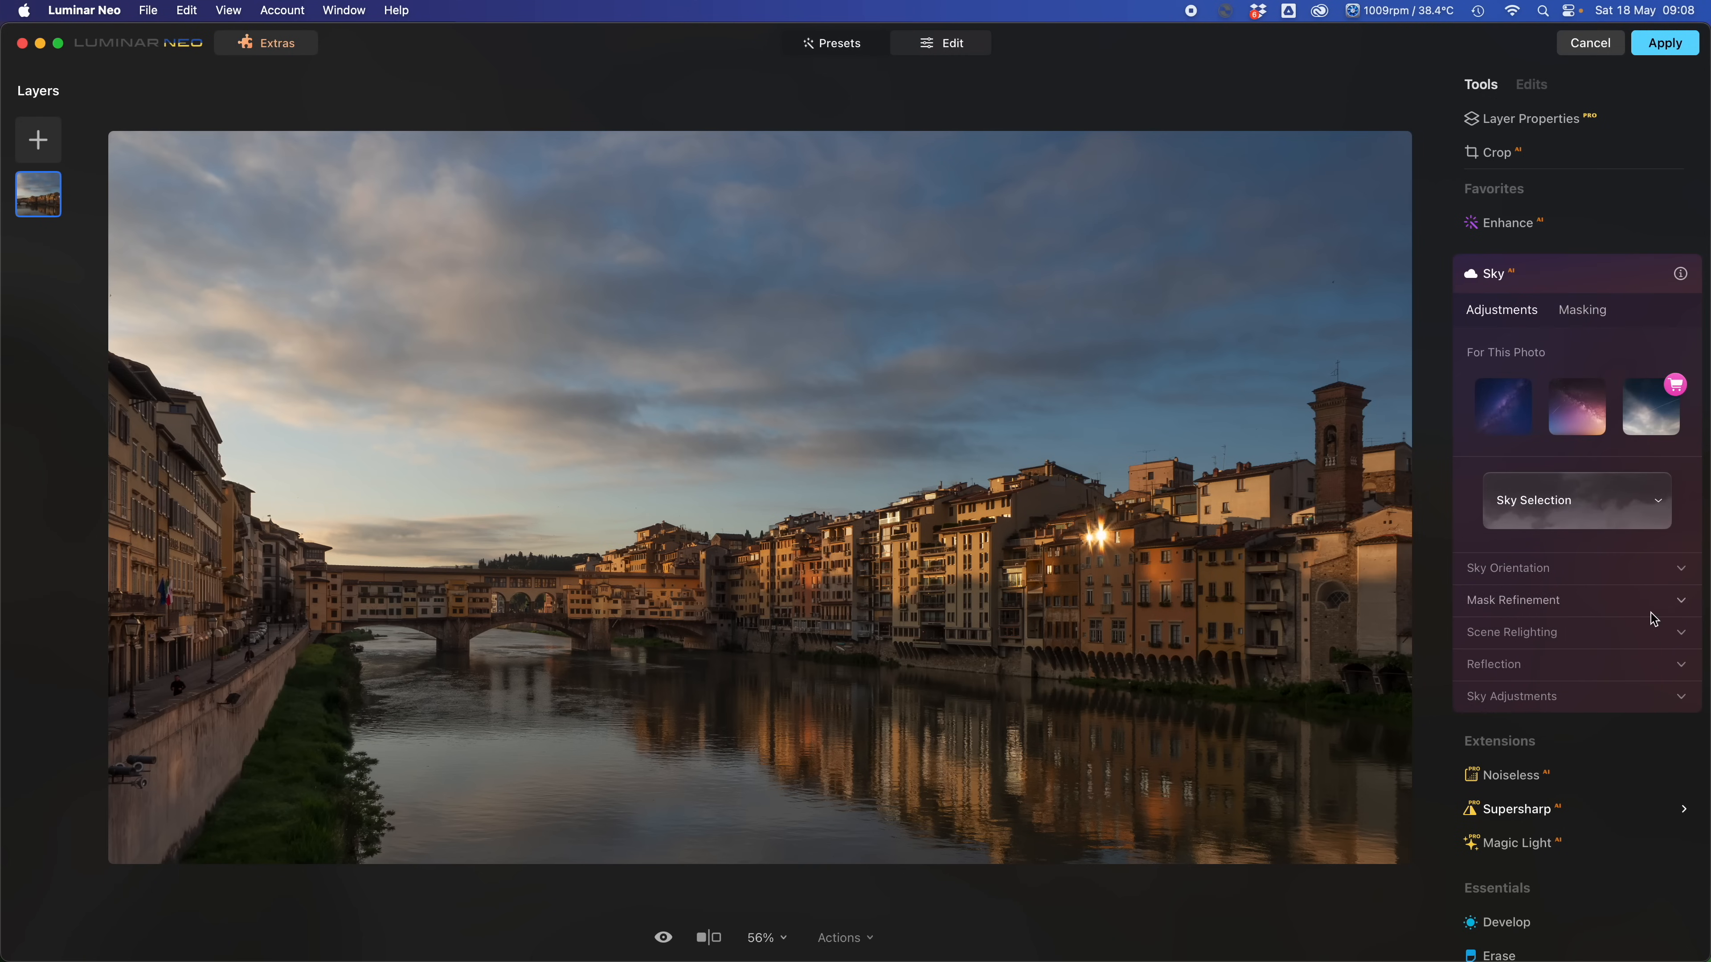
{"action": "left_click", "coordinate": [1554, 505]}
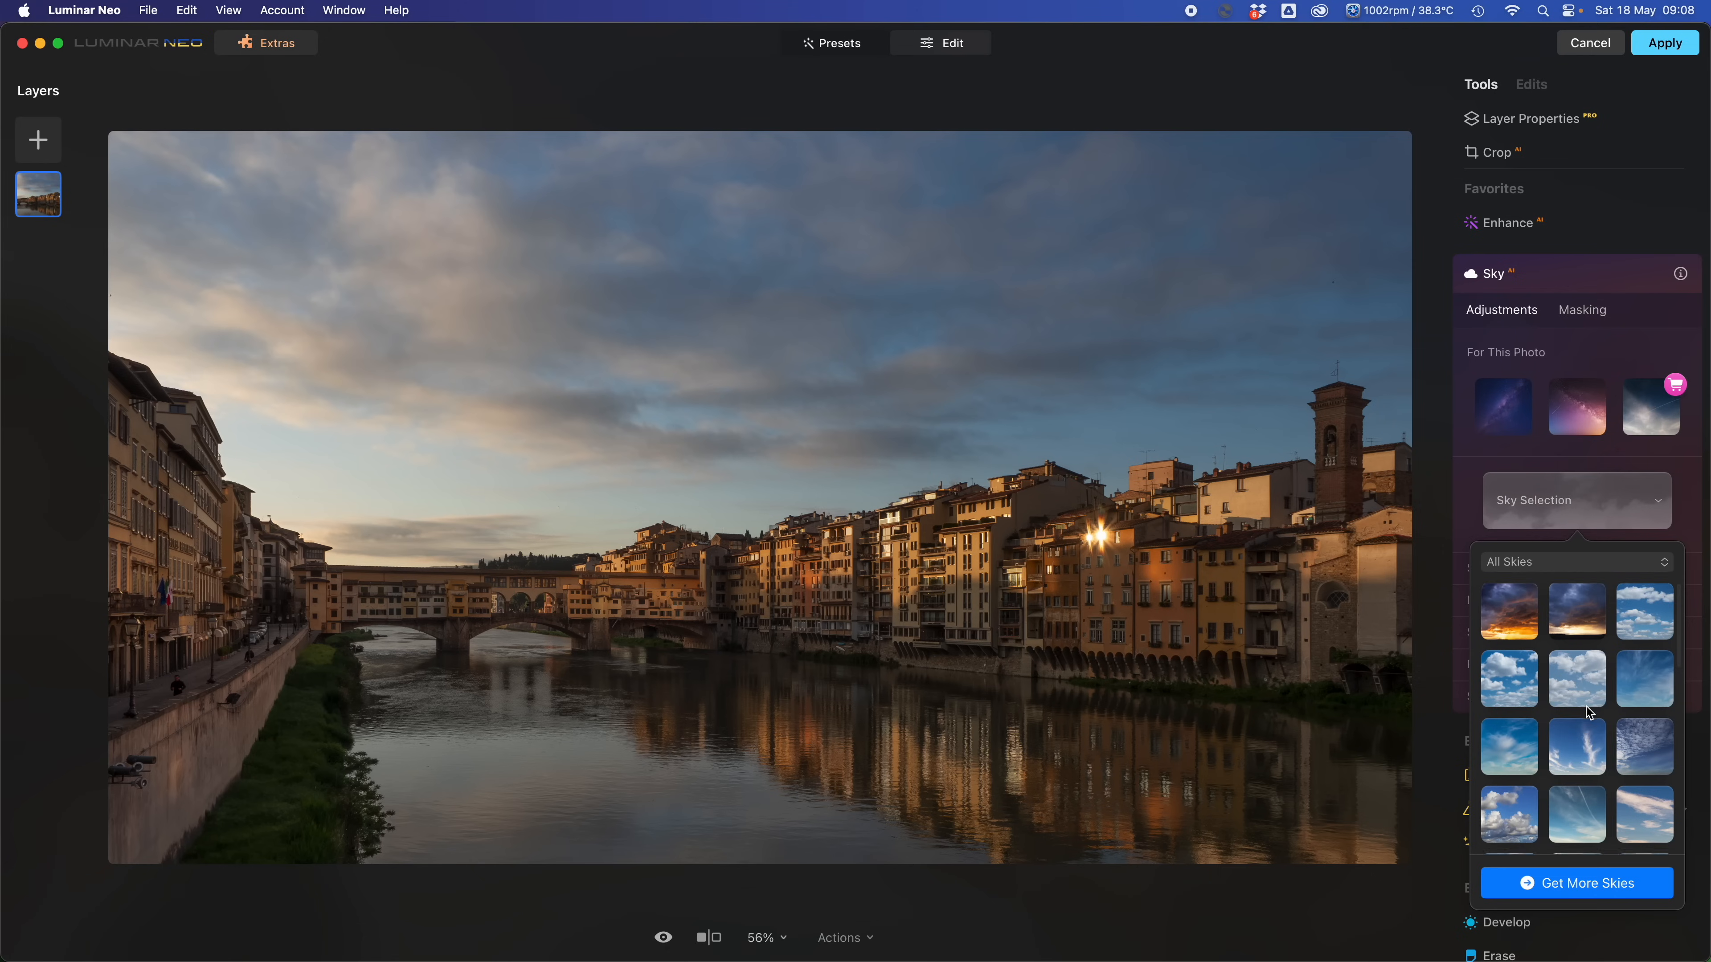
{"action": "scroll", "coordinate": [1589, 712], "scroll_direction": "down", "scroll_amount": 10}
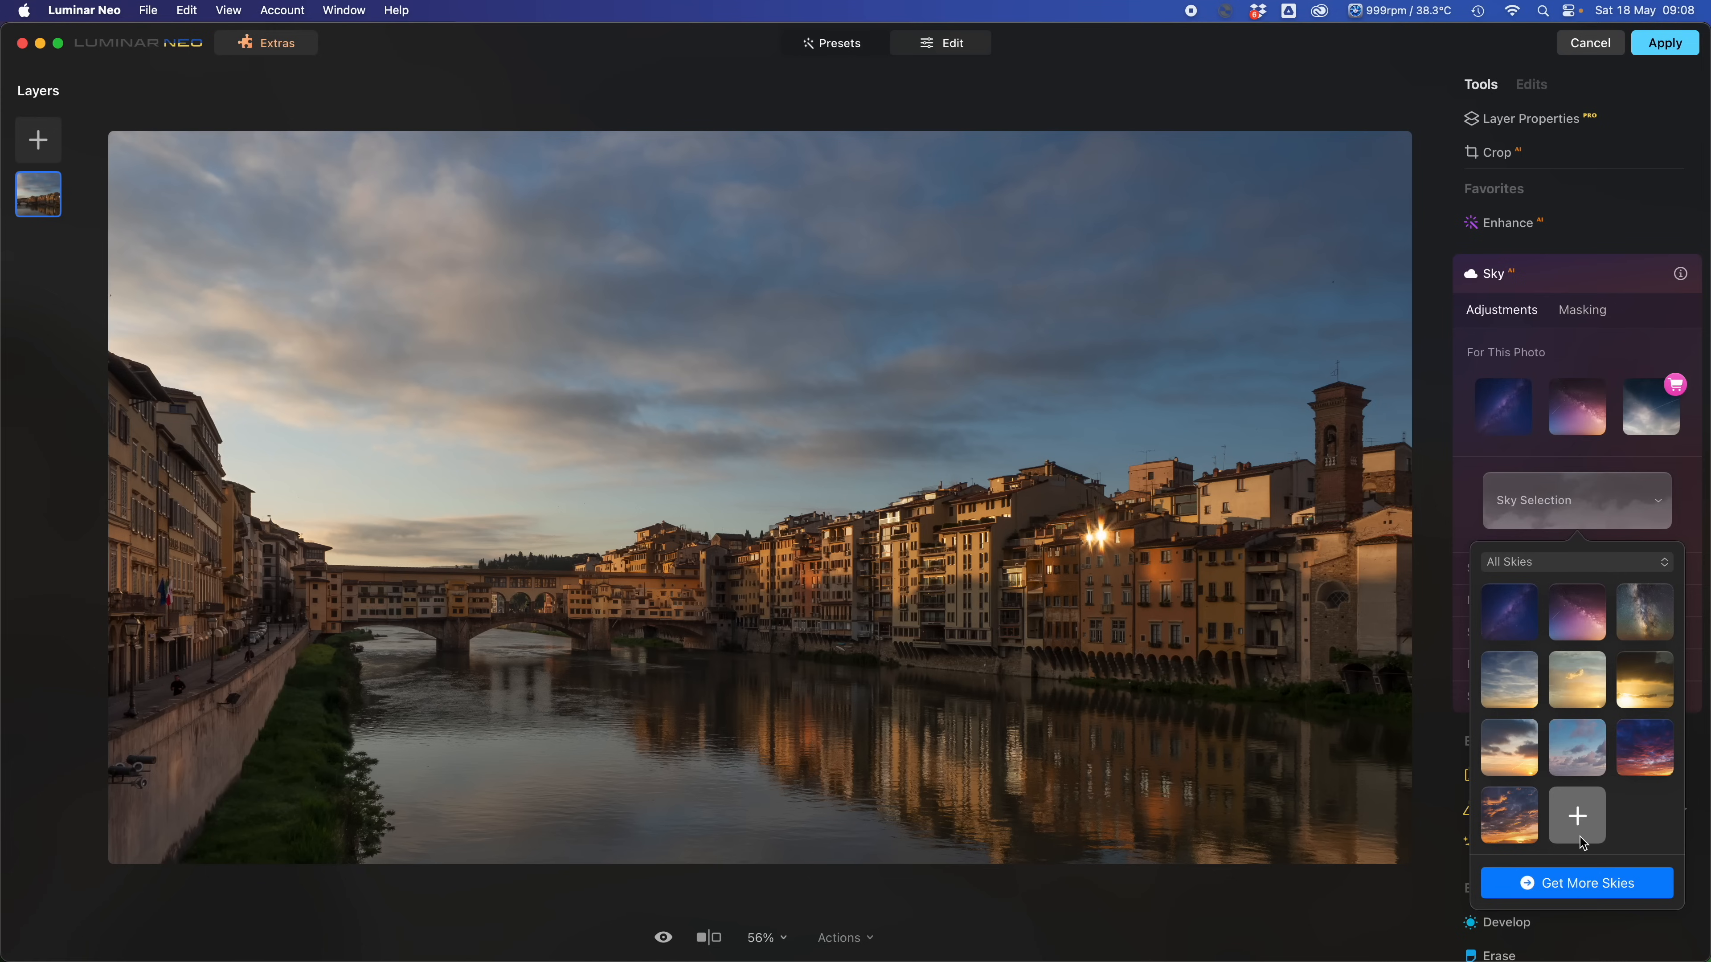
{"action": "scroll", "coordinate": [1583, 842], "scroll_direction": "up", "scroll_amount": 2}
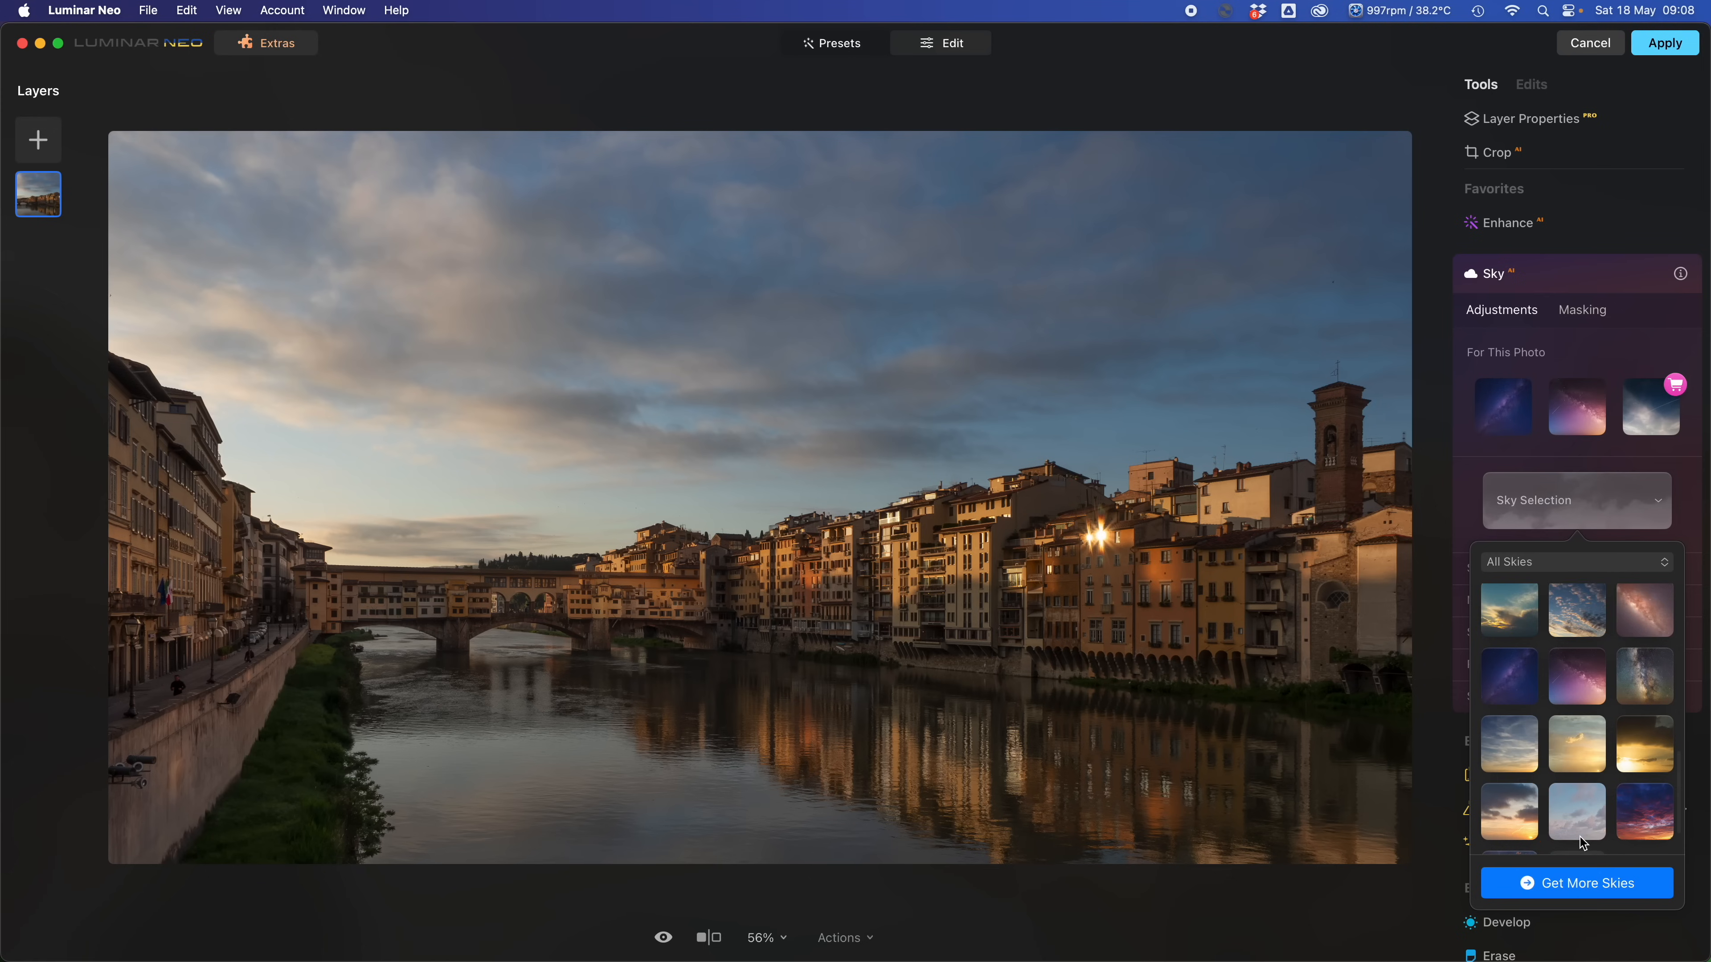
{"action": "scroll", "coordinate": [1585, 789], "scroll_direction": "down", "scroll_amount": 10}
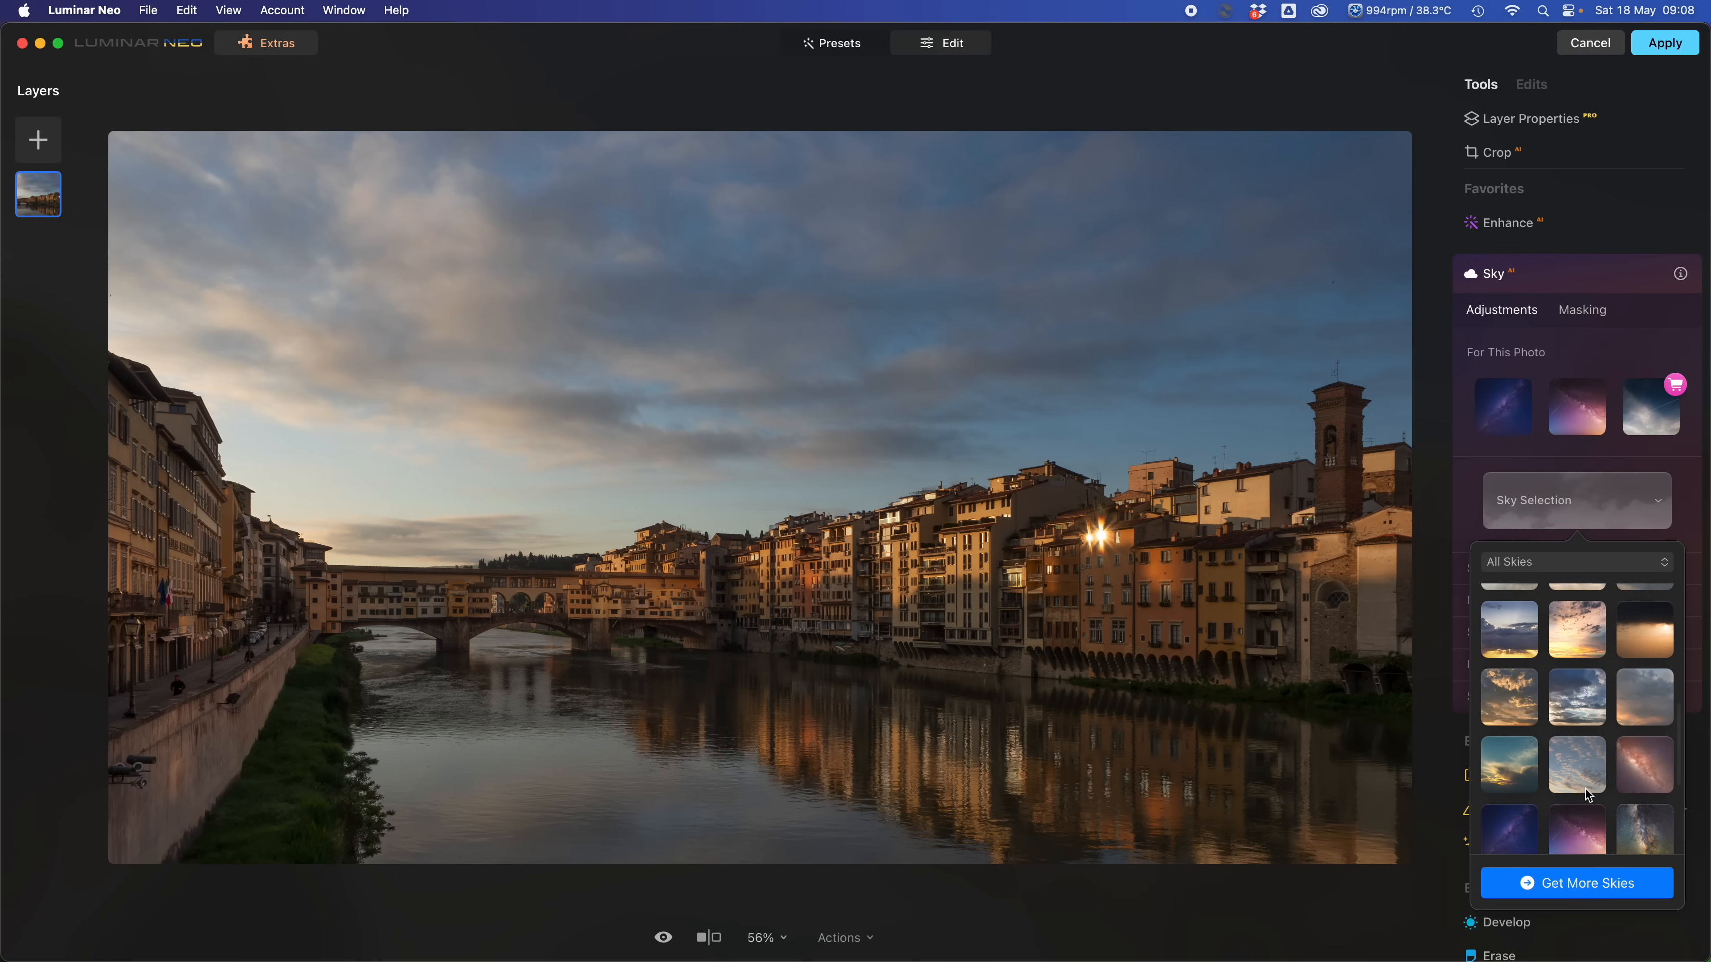
{"action": "scroll", "coordinate": [1587, 795], "scroll_direction": "up", "scroll_amount": 5}
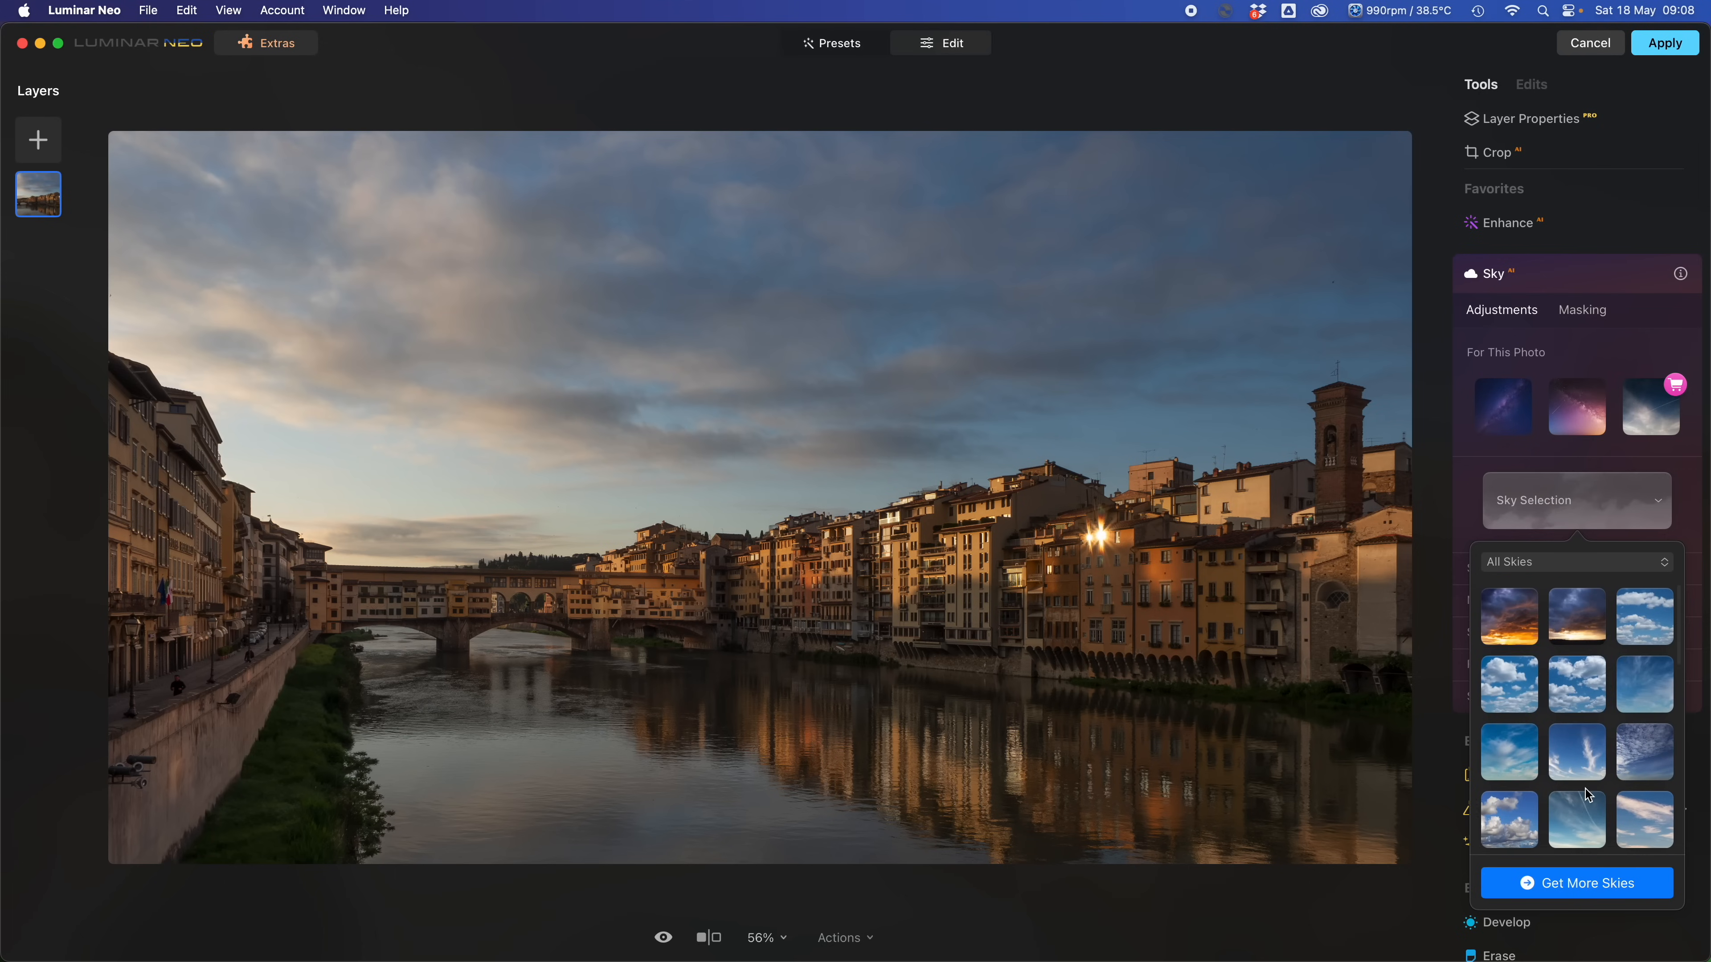
{"action": "left_click", "coordinate": [1512, 624]}
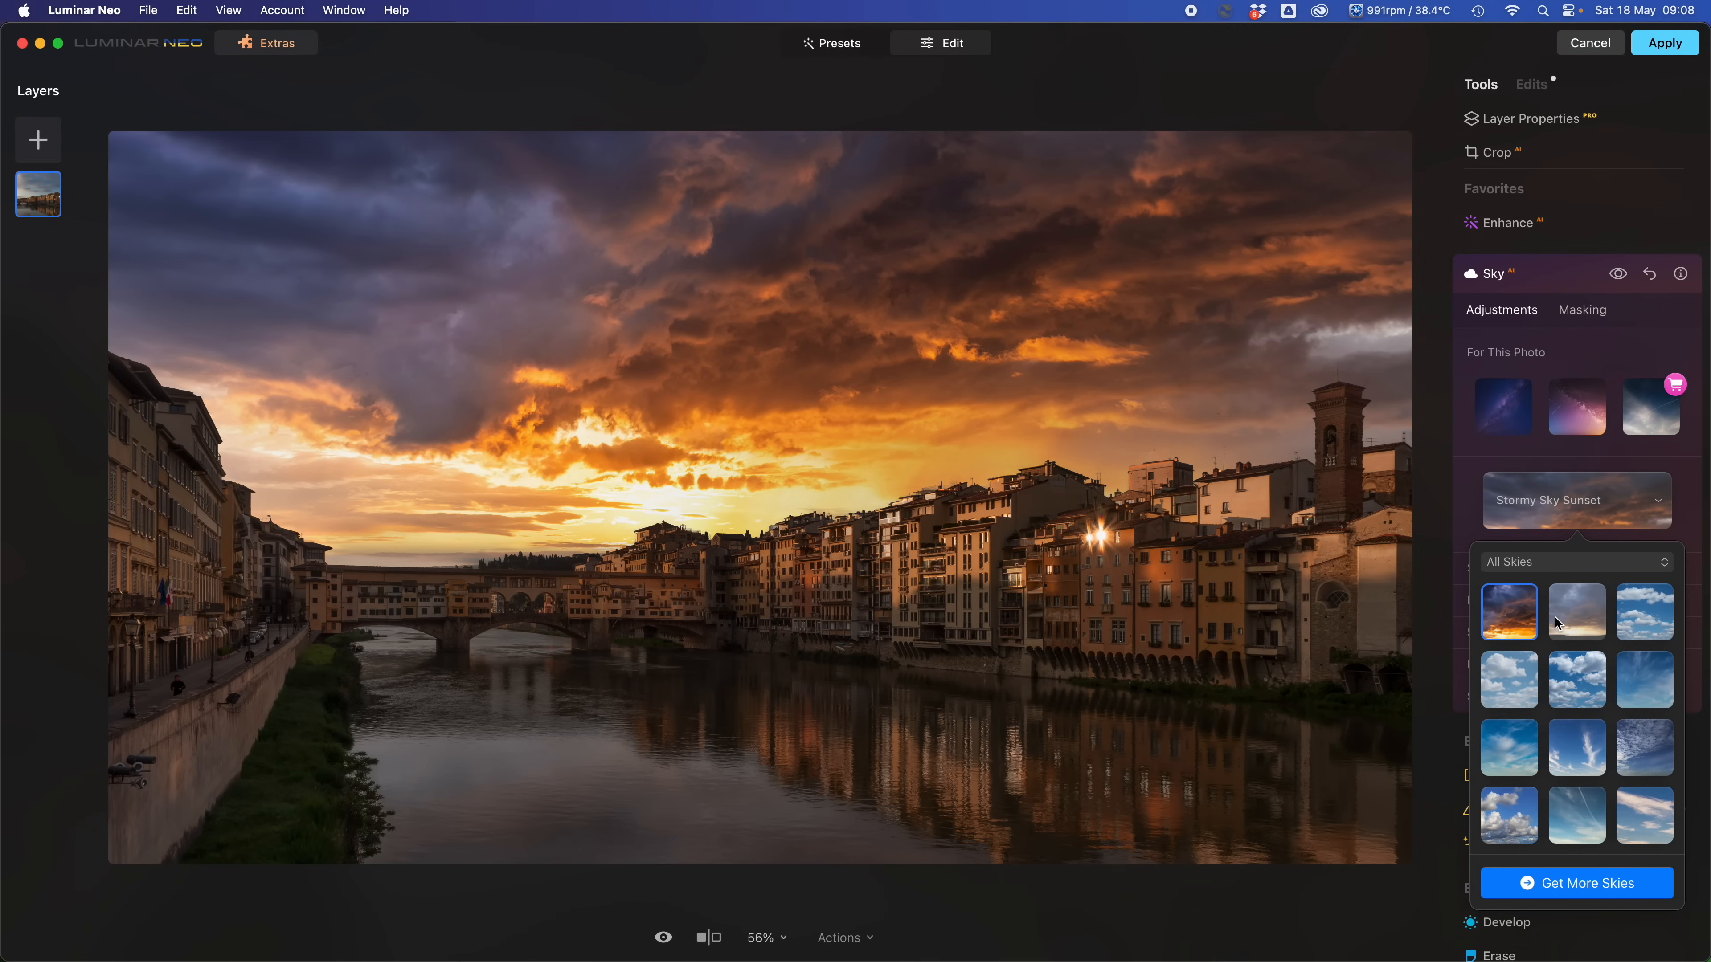
{"action": "left_click", "coordinate": [1694, 514]}
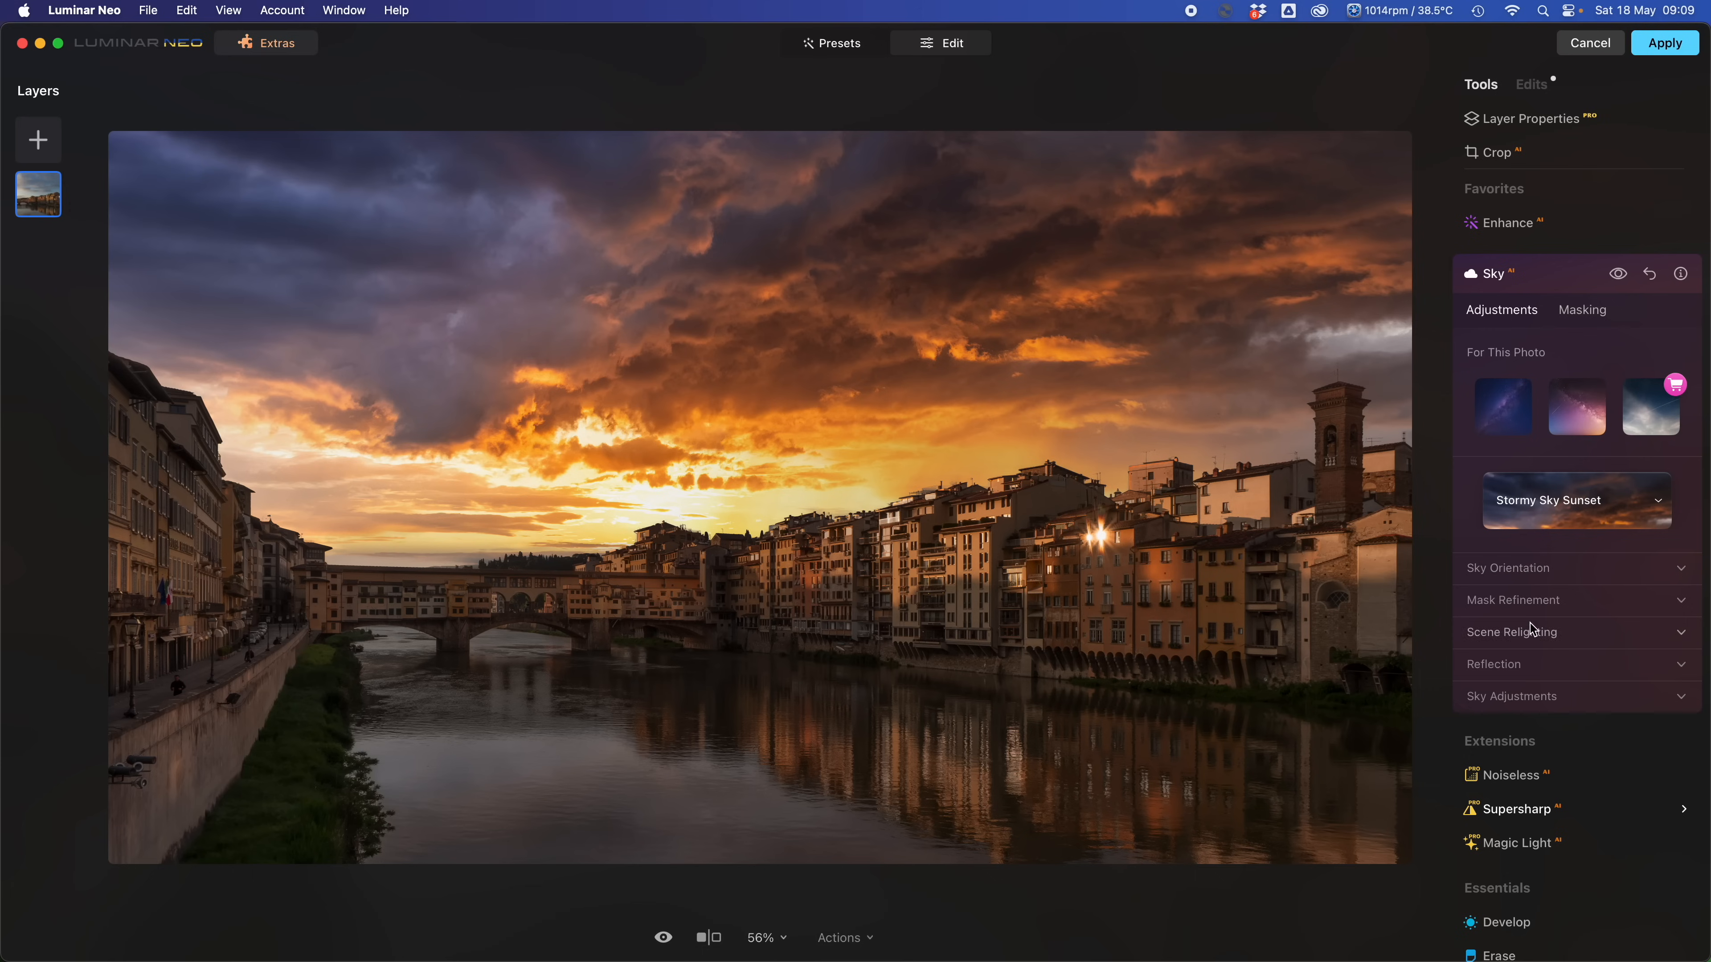
Set the new sky's Horizontal Position to -23 and its Horizon Position to -1.
{"action": "left_click", "coordinate": [1516, 580]}
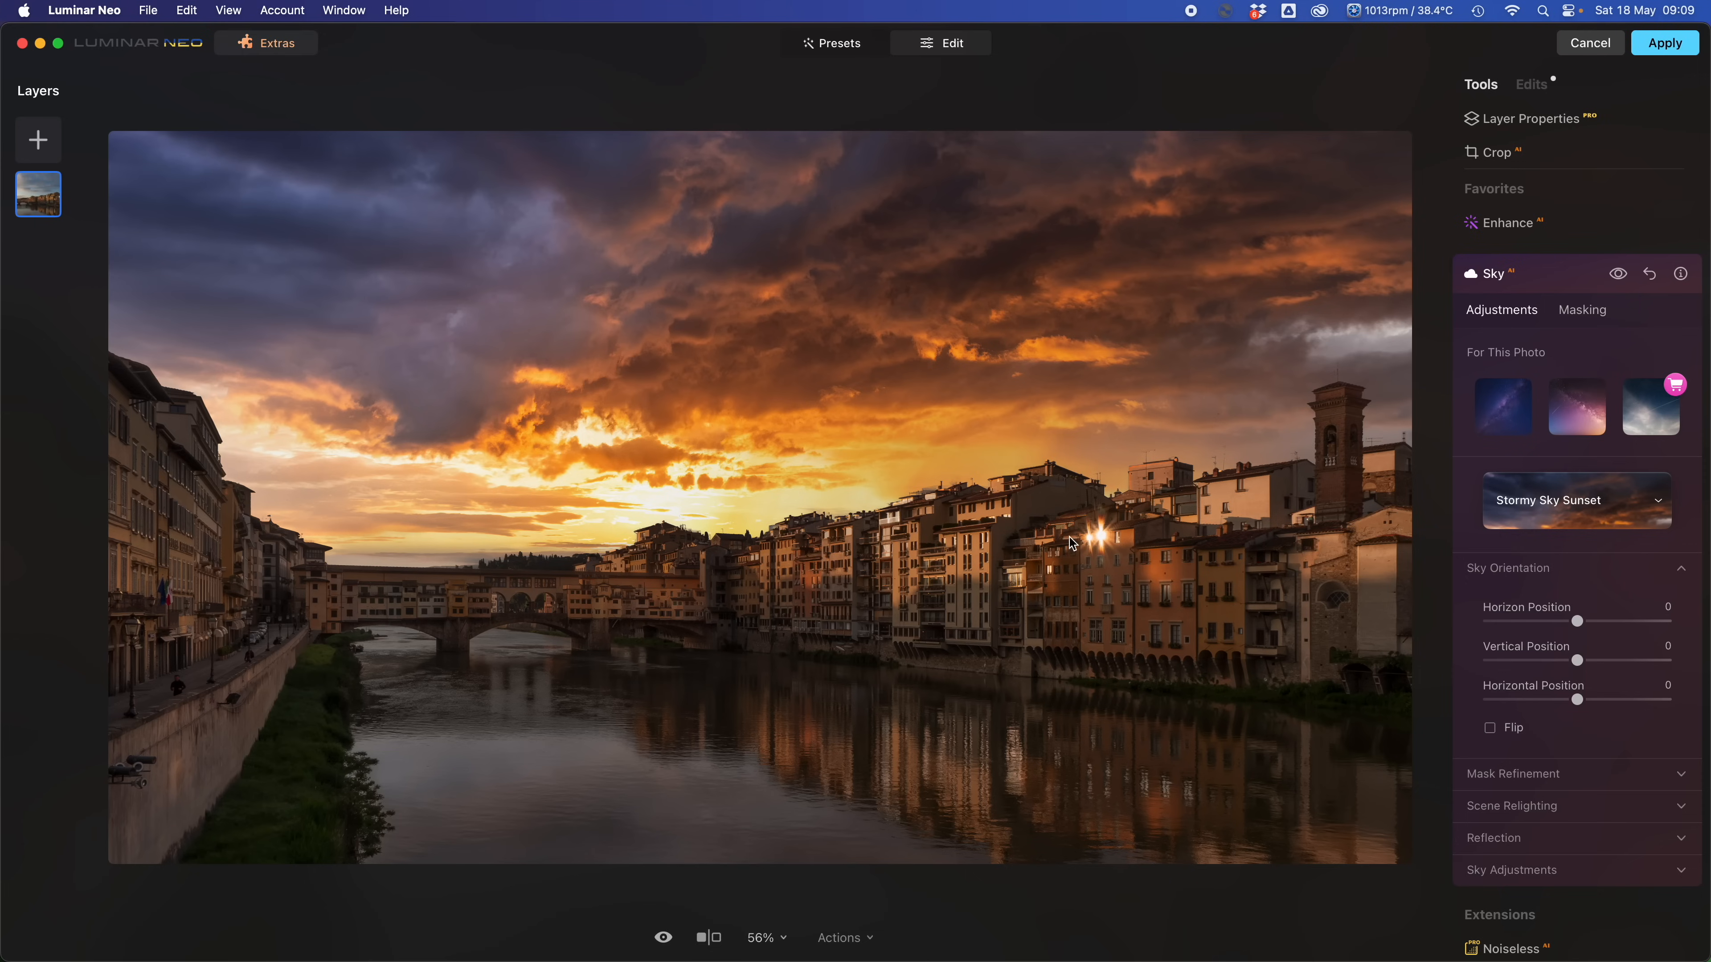
{"action": "mouse_move", "coordinate": [1575, 700]}
{"action": "left_mouse_down"}
{"action": "mouse_move", "coordinate": [1548, 701]}
{"action": "mouse_move", "coordinate": [1578, 671]}
{"action": "left_mouse_up"}
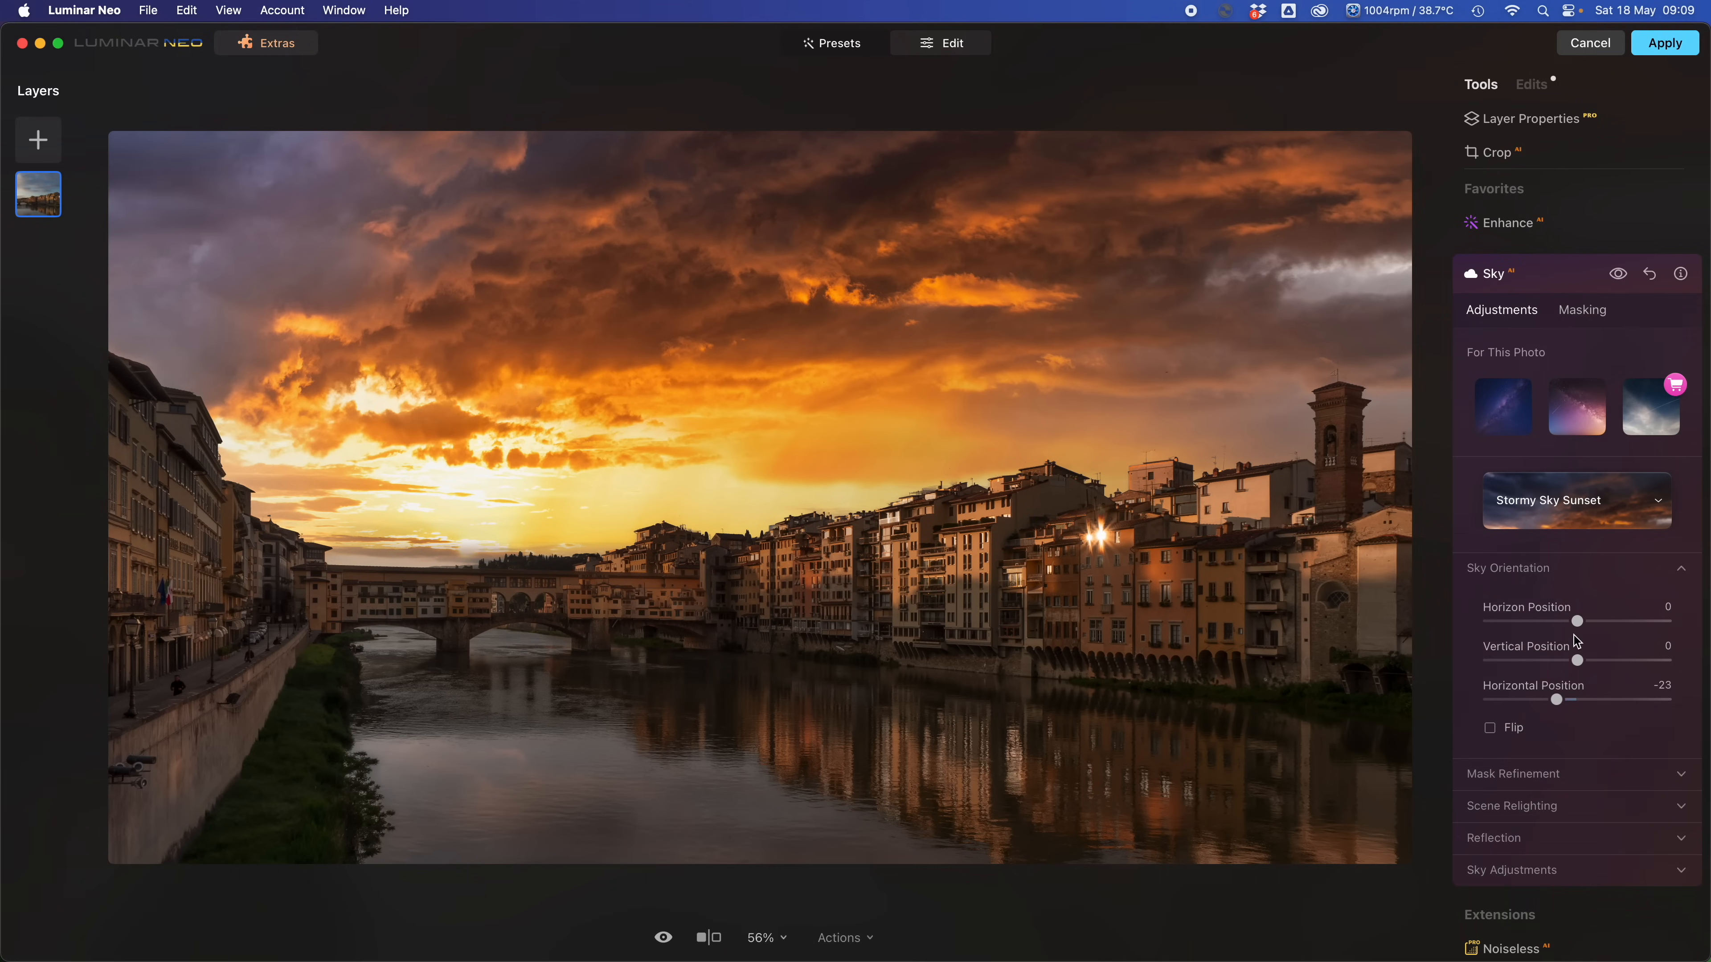
{"action": "left_click_drag", "start_coordinate": [1580, 624], "coordinate": [1582, 630]}
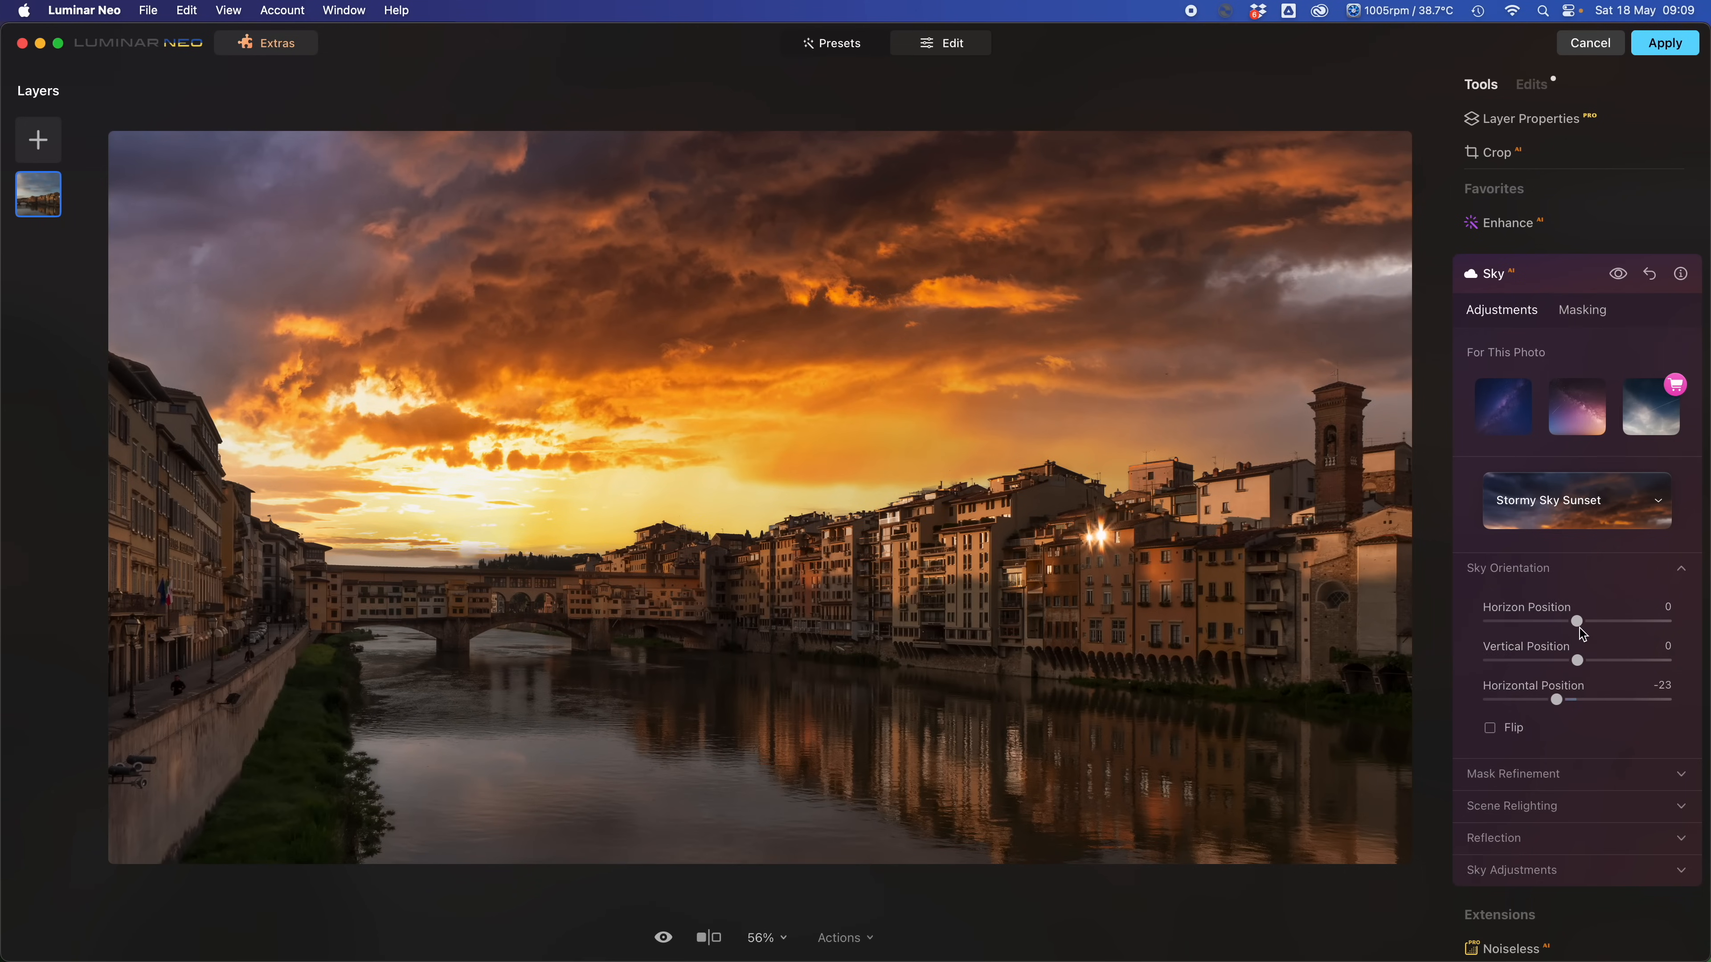
{"action": "left_click", "coordinate": [1580, 626]}
{"action": "left_click_drag", "start_coordinate": [1581, 629], "coordinate": [1581, 630]}
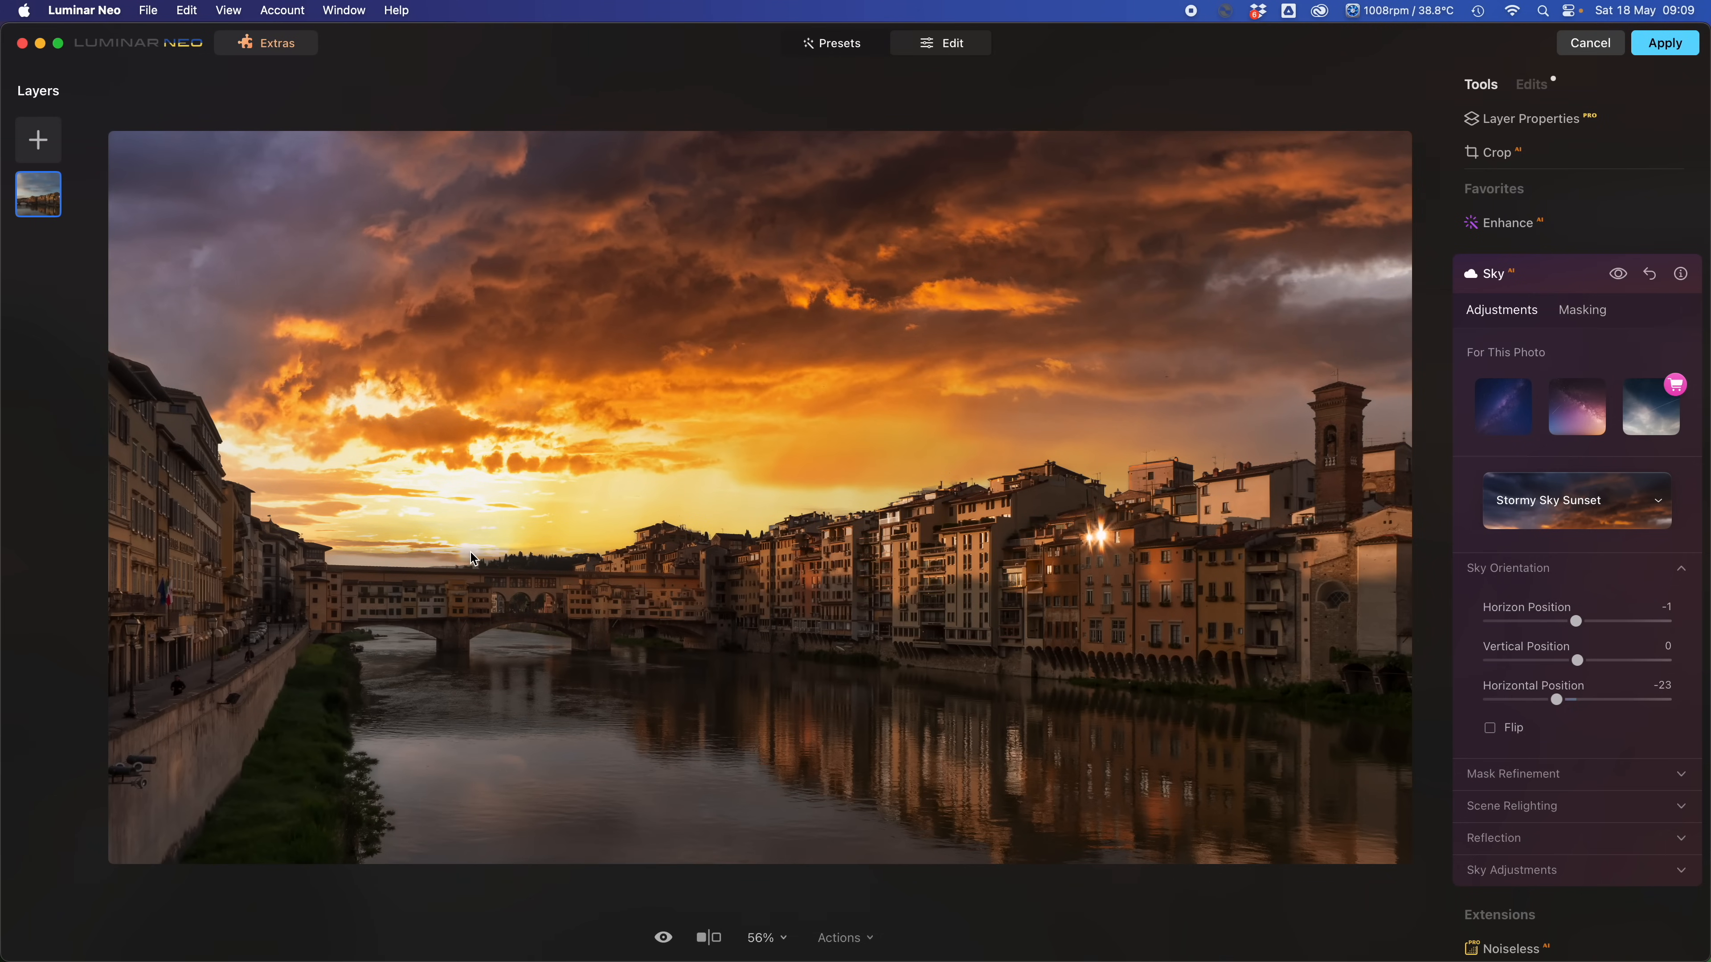
Try the sky flipped with Horizontal Position at -4, unflip it and set Horizontal Position to -24.
{"action": "left_click", "coordinate": [1491, 730]}
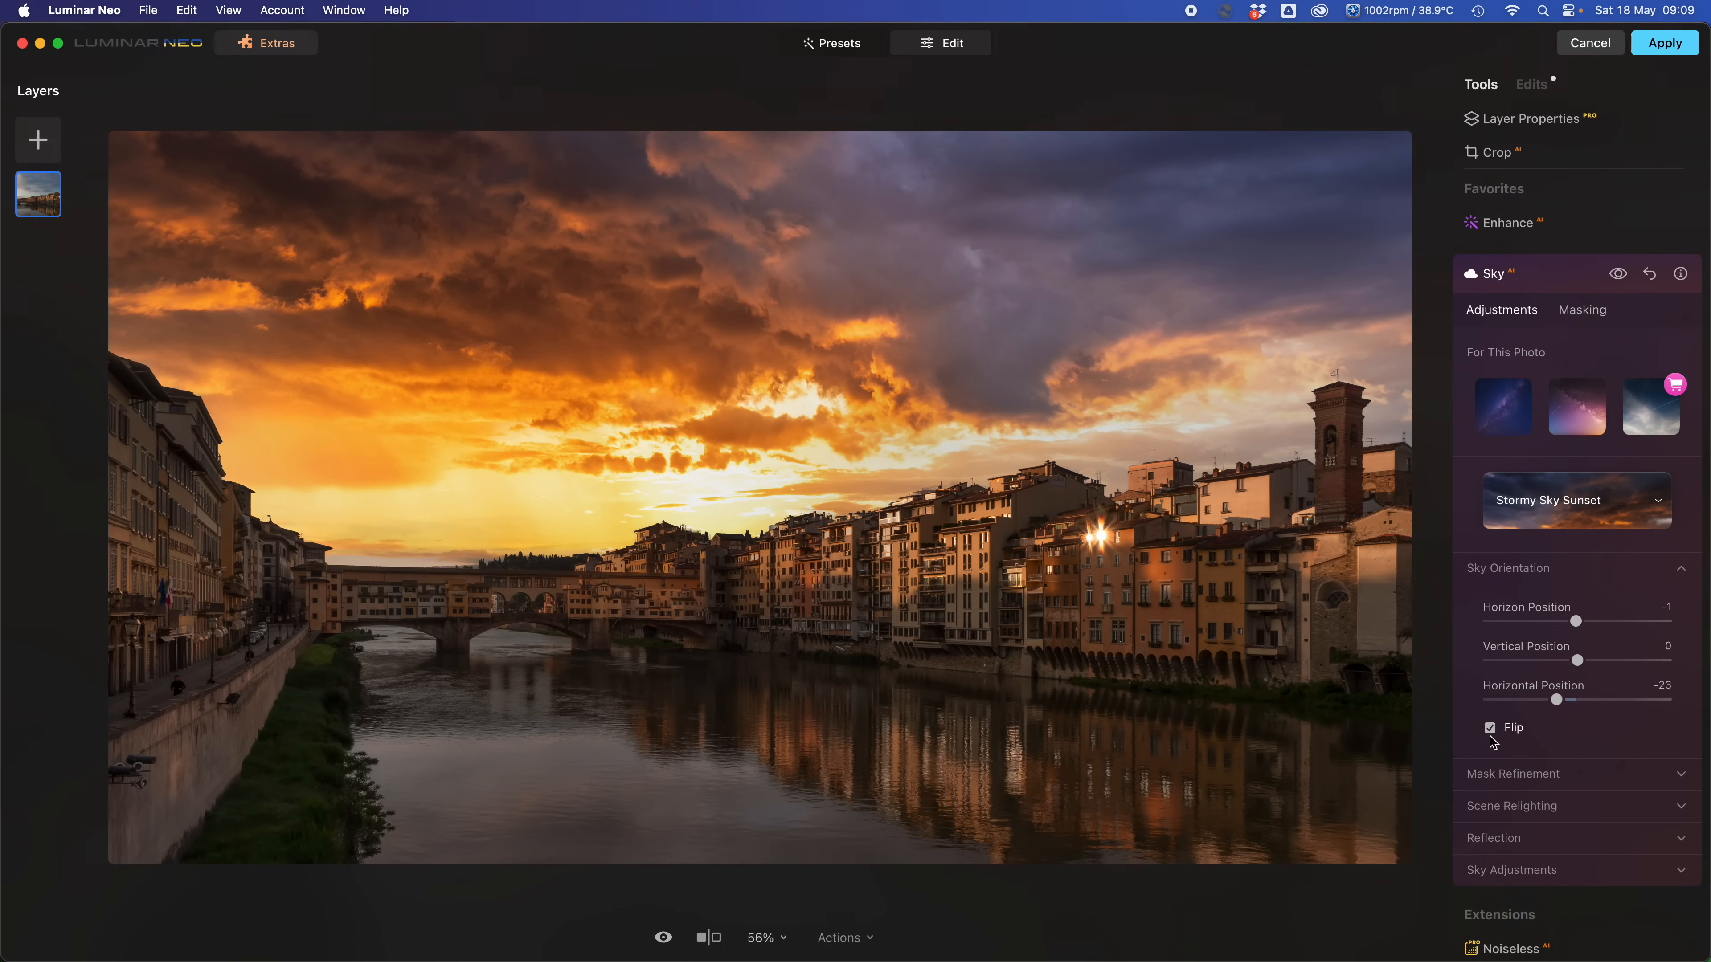
{"action": "mouse_move", "coordinate": [1560, 709]}
{"action": "left_mouse_down"}
{"action": "mouse_move", "coordinate": [1598, 708]}
{"action": "mouse_move", "coordinate": [1533, 707]}
{"action": "mouse_move", "coordinate": [1573, 708]}
{"action": "left_mouse_up"}
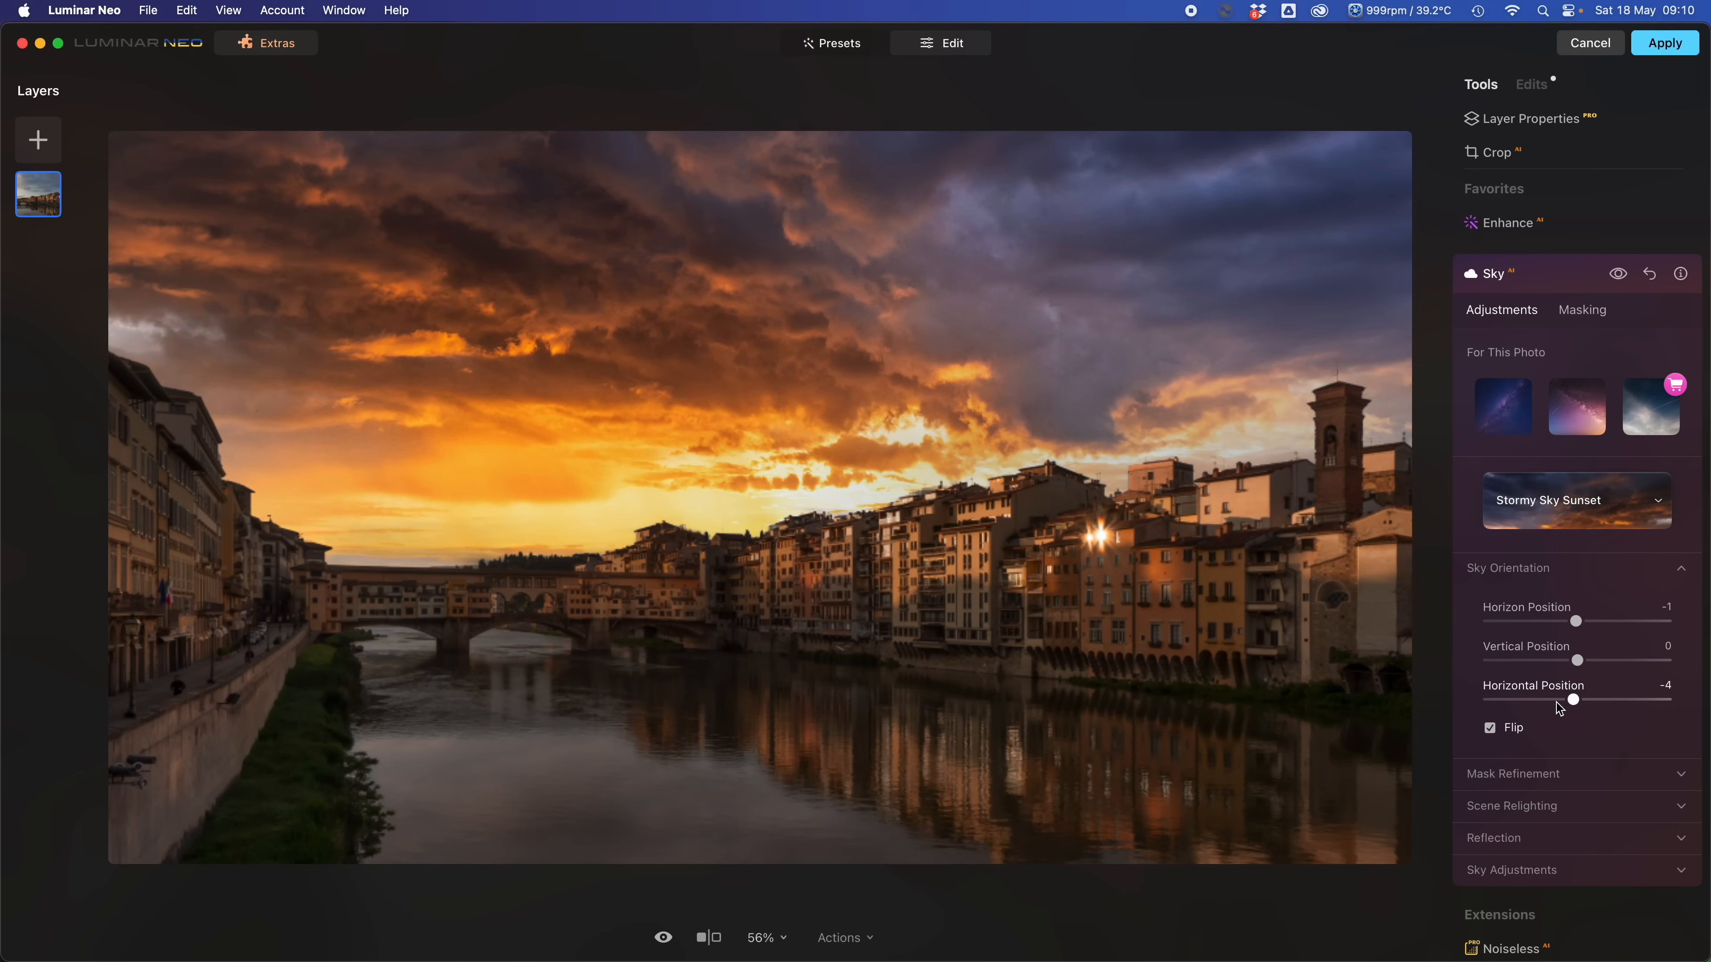
{"action": "left_click", "coordinate": [1491, 729]}
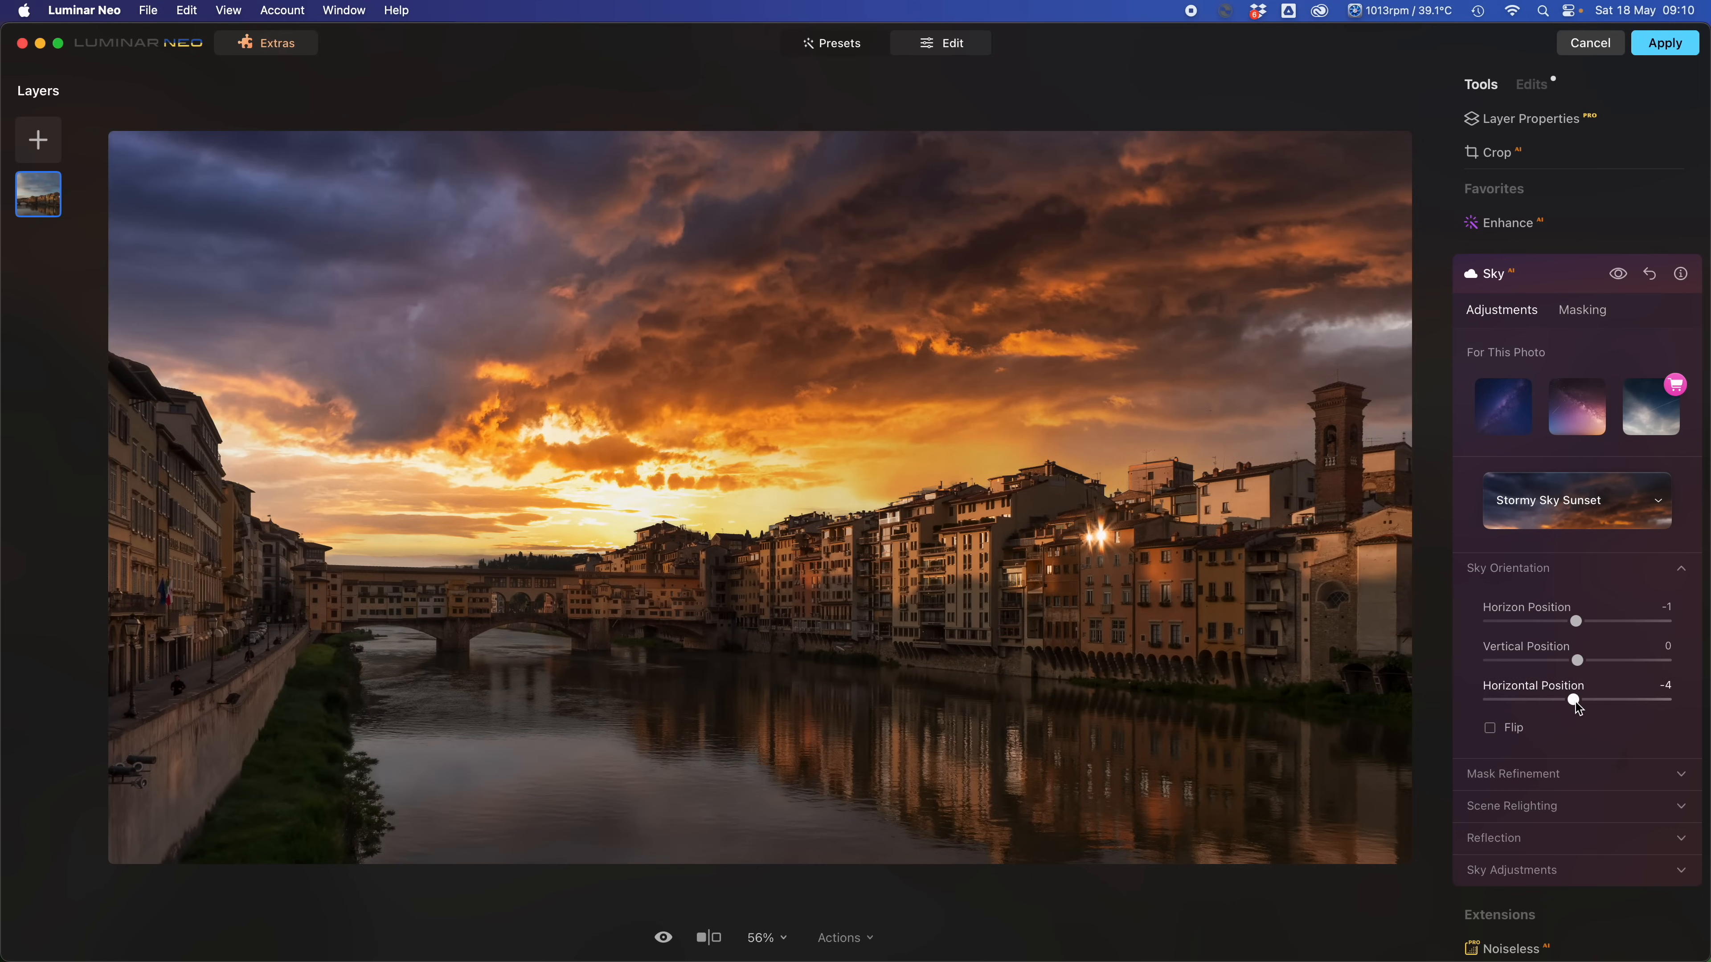
{"action": "left_click_drag", "start_coordinate": [1574, 701], "coordinate": [1557, 711]}
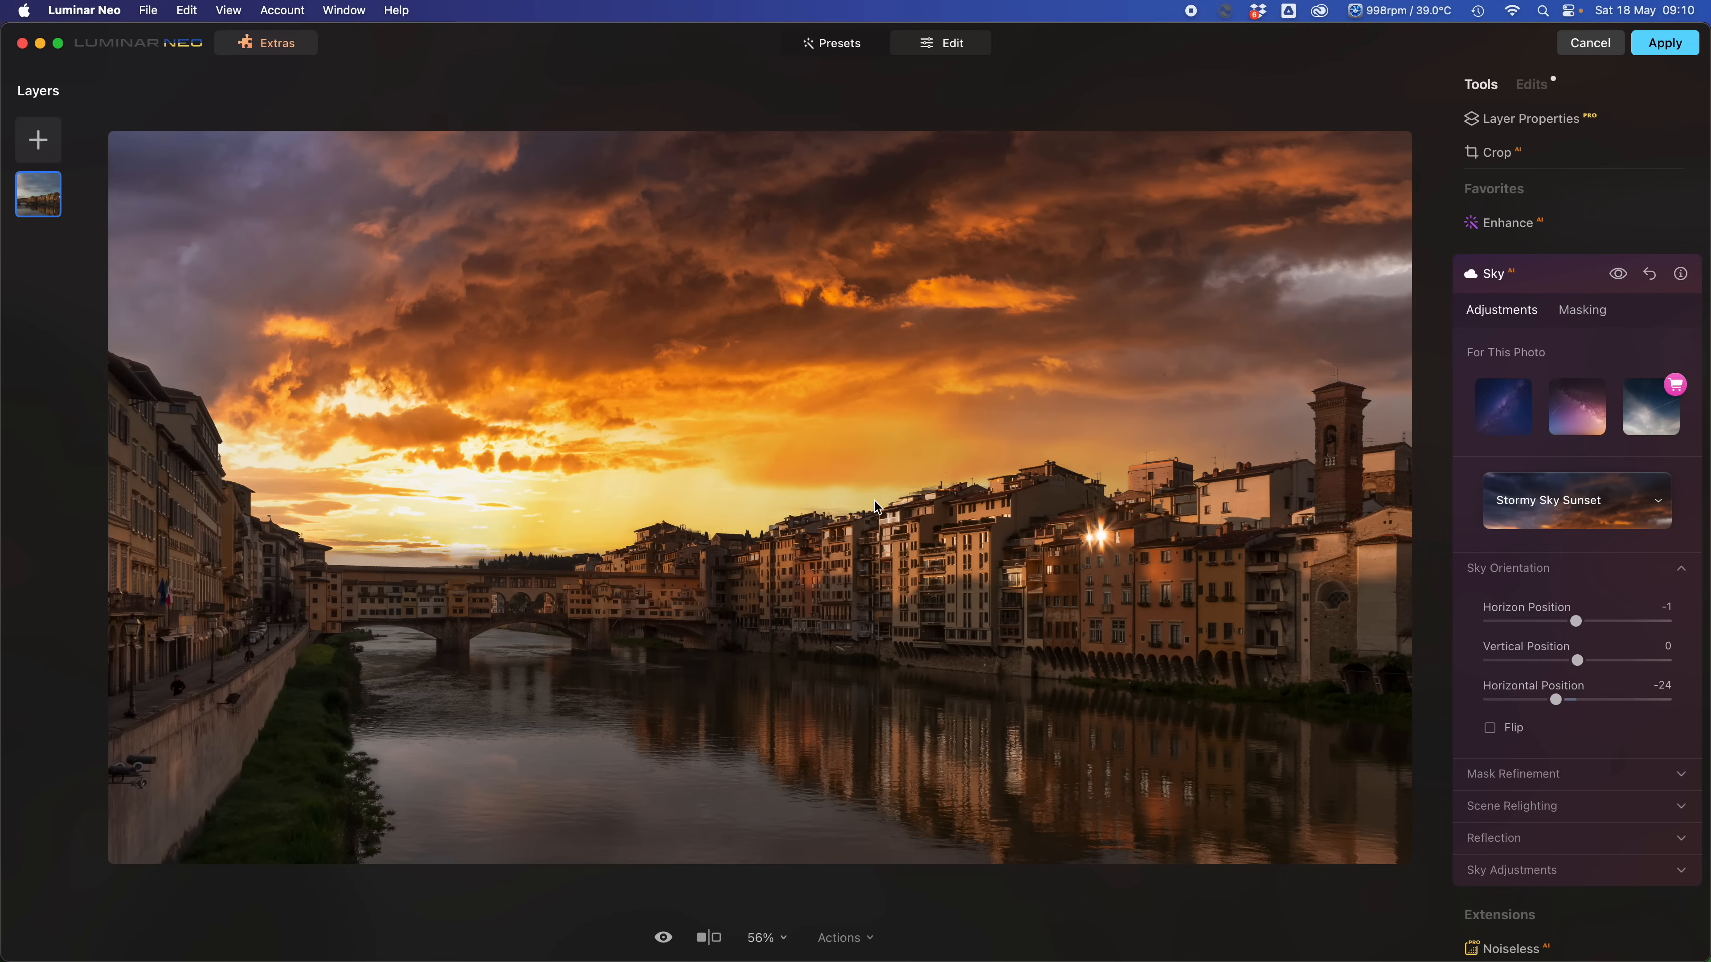
Raise the sky's Mask Refinement Global value to 73, and settle on 95.
{"action": "left_click", "coordinate": [1531, 775]}
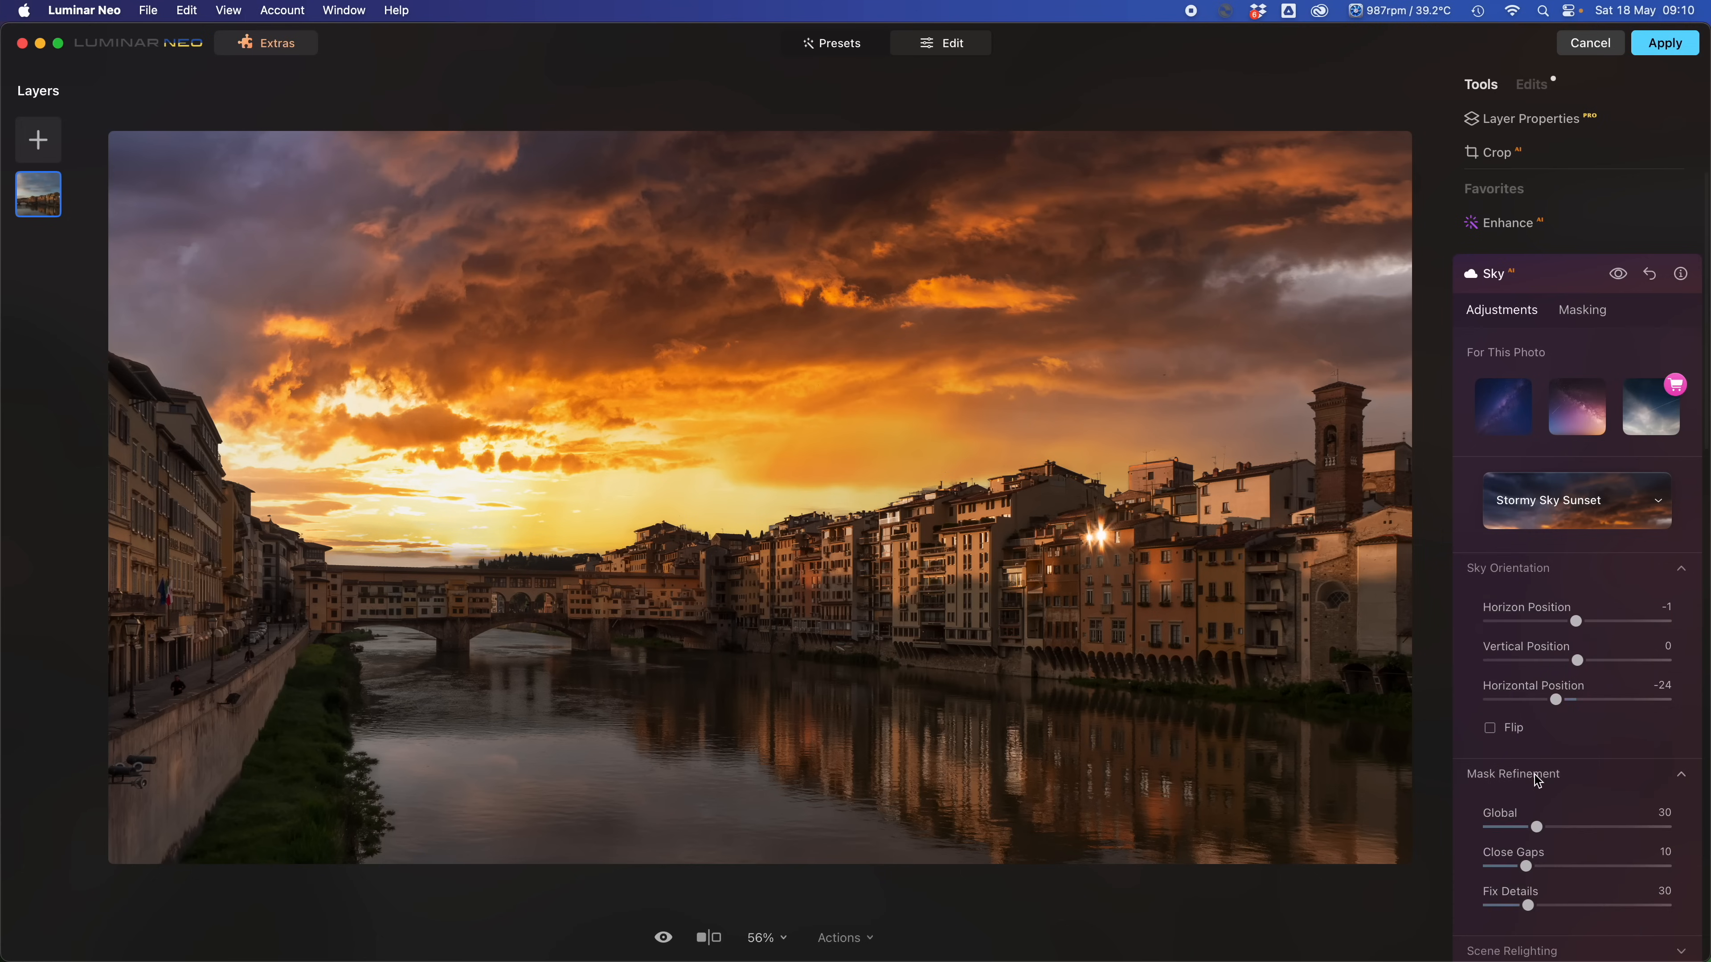
{"action": "scroll", "coordinate": [1592, 506], "scroll_direction": "down", "scroll_amount": 2}
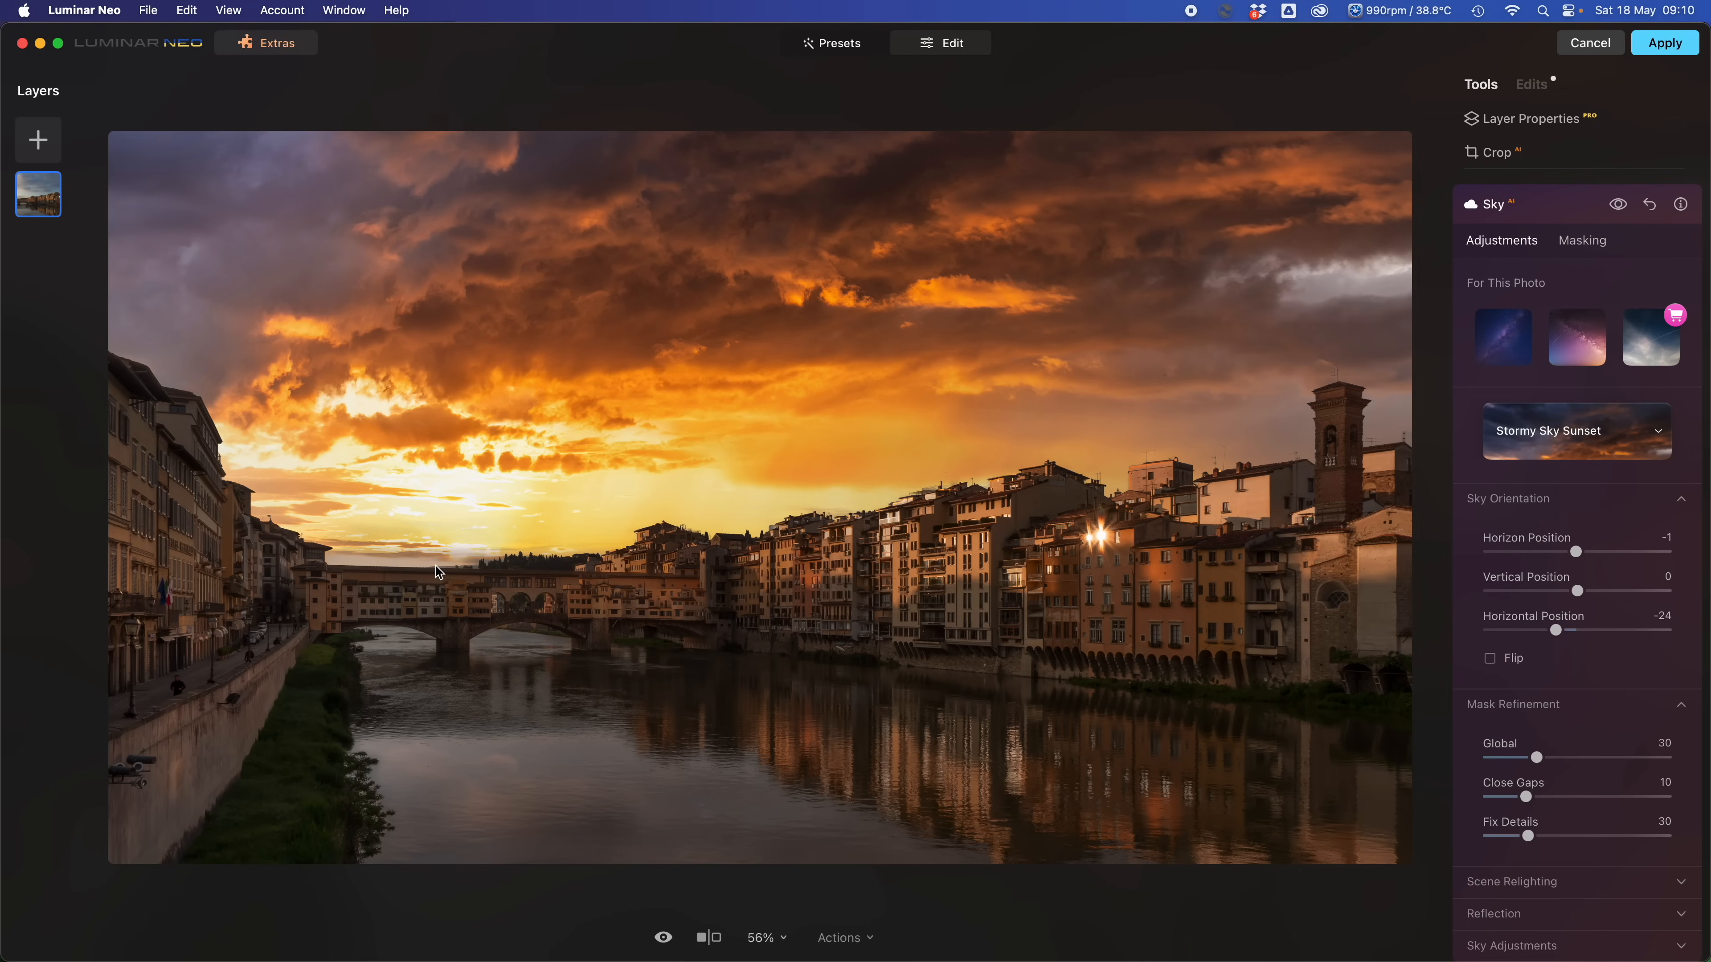
{"action": "left_click", "coordinate": [1620, 757]}
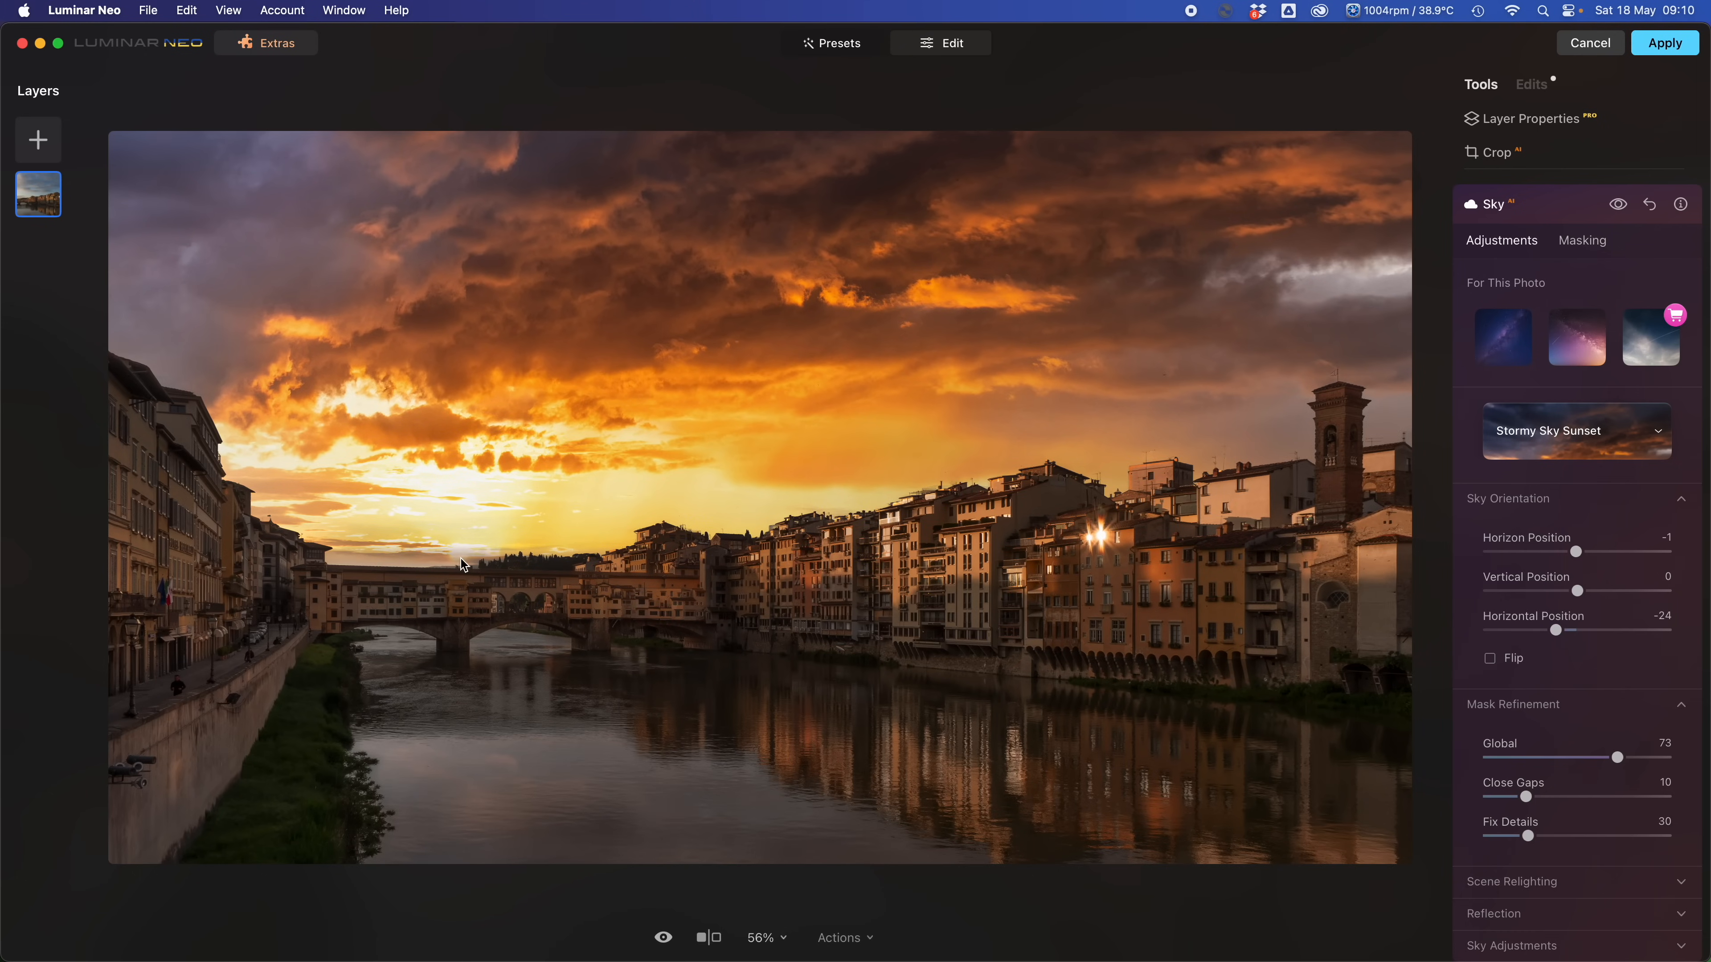
{"action": "left_click", "coordinate": [1658, 757]}
{"action": "left_click", "coordinate": [1578, 590]}
{"action": "left_click_drag", "start_coordinate": [1578, 589], "coordinate": [1578, 590]}
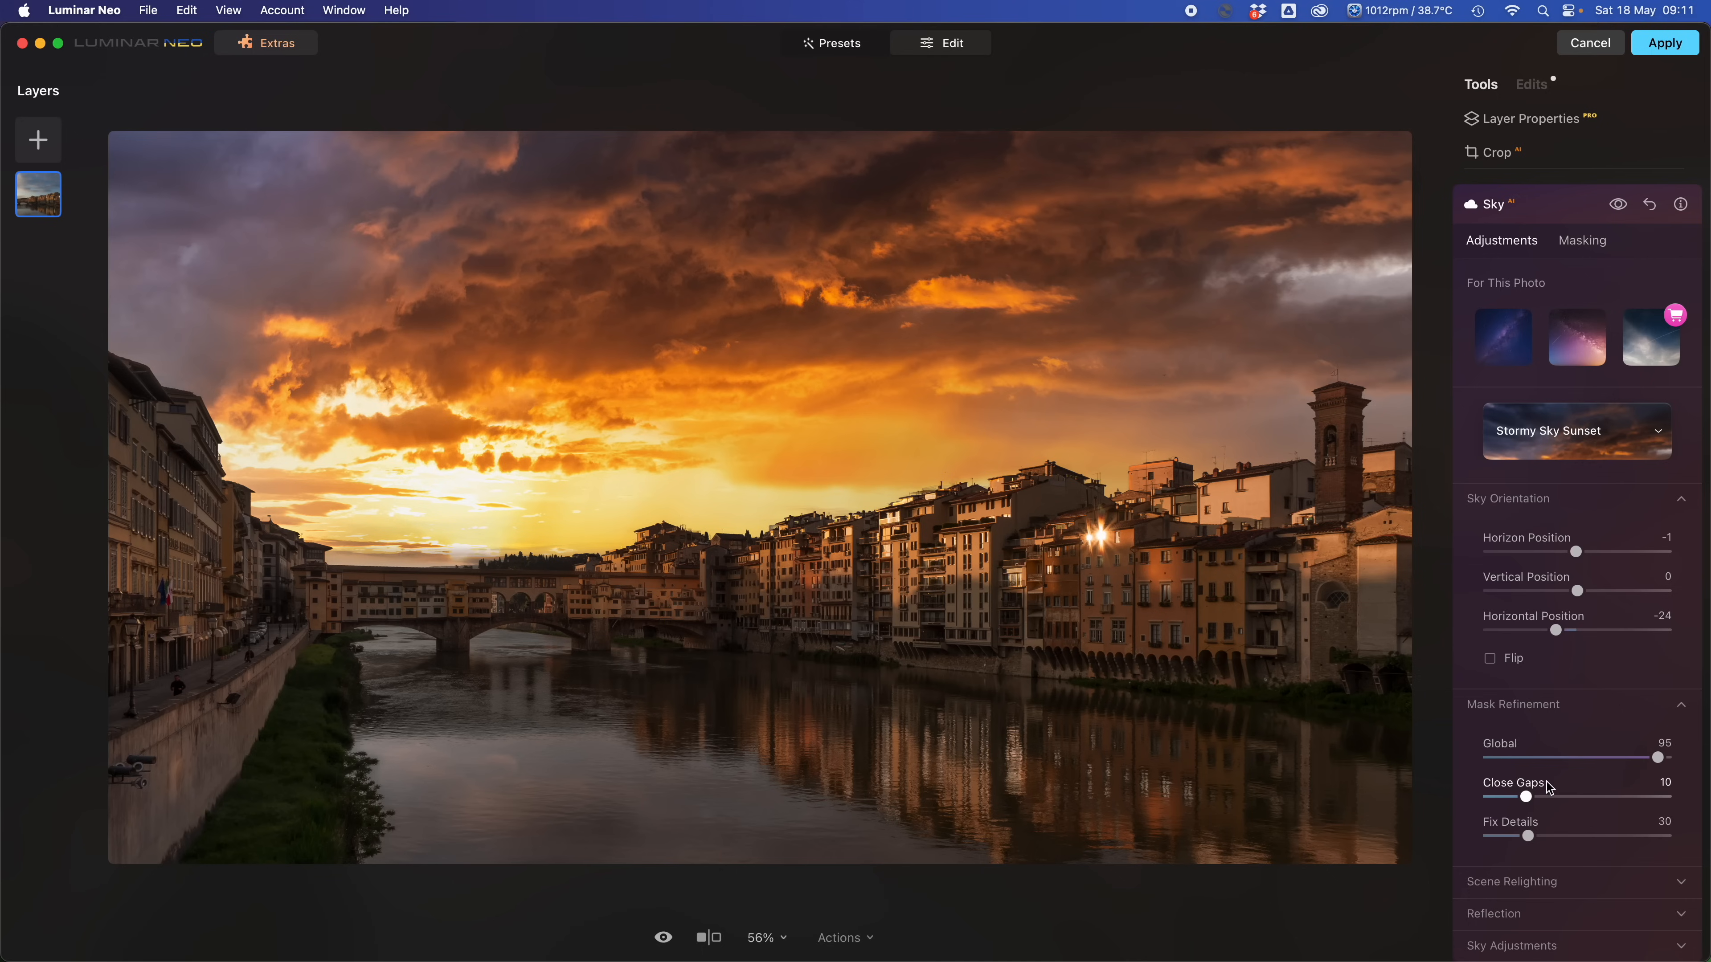
Try the sky mask's Close Gaps at 28 and 7, and settle on 32.
{"action": "left_click", "coordinate": [1609, 797]}
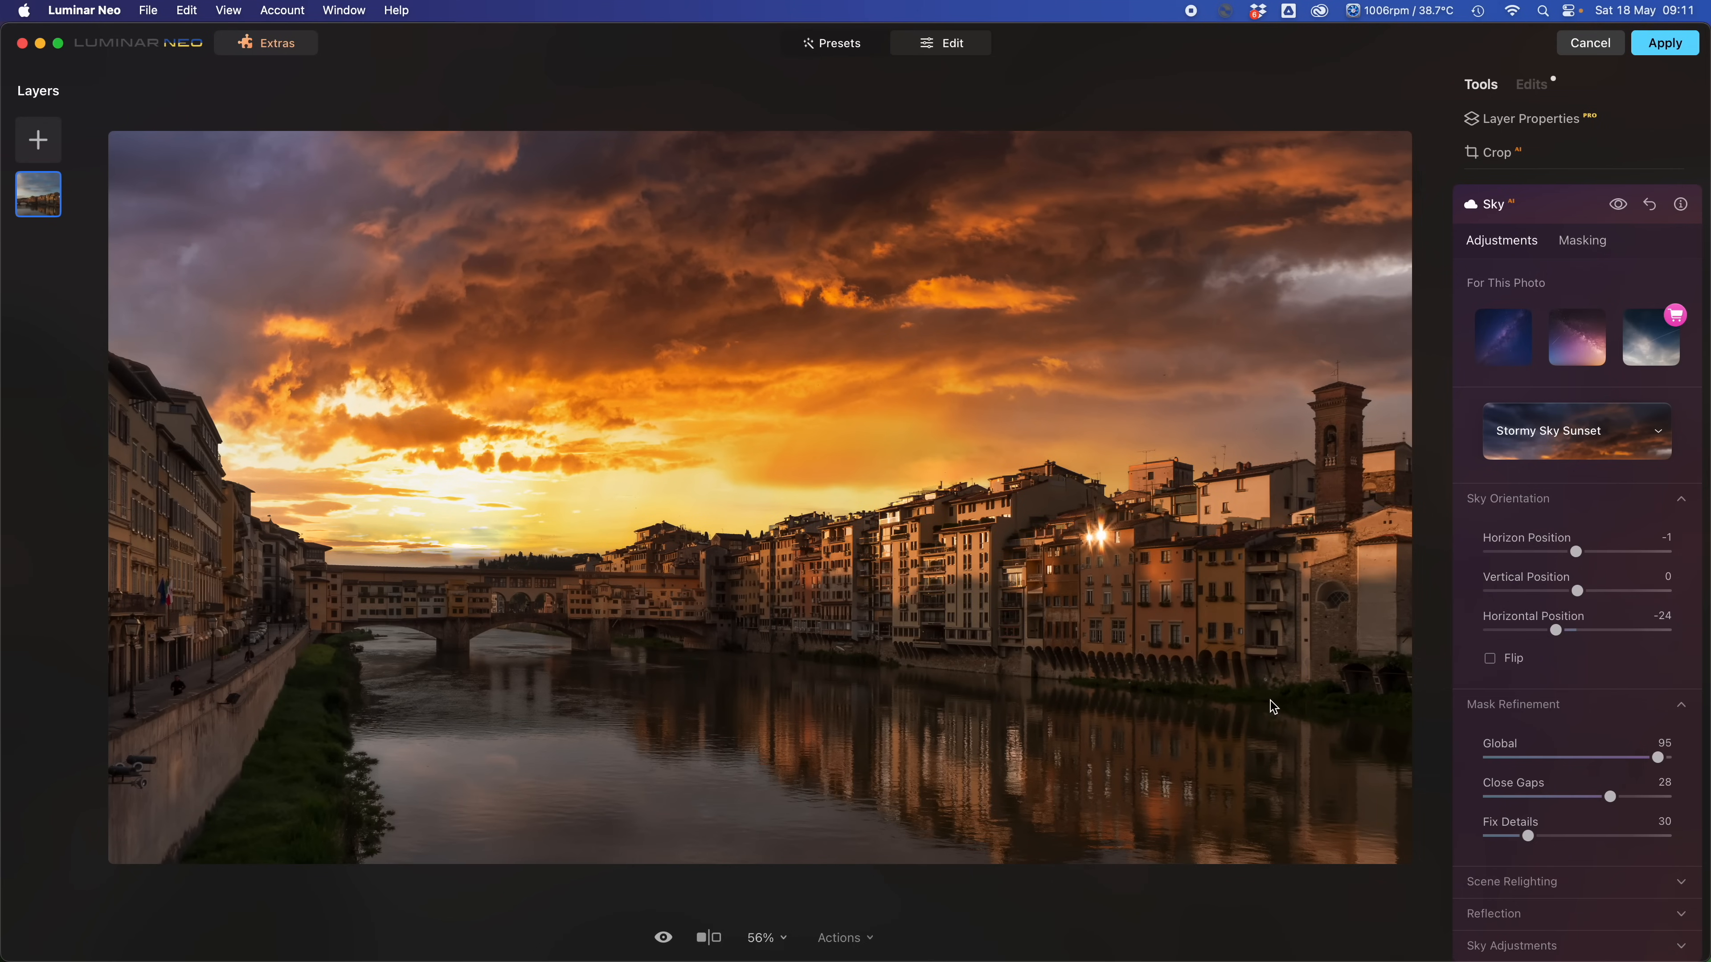
{"action": "left_click", "coordinate": [1514, 797]}
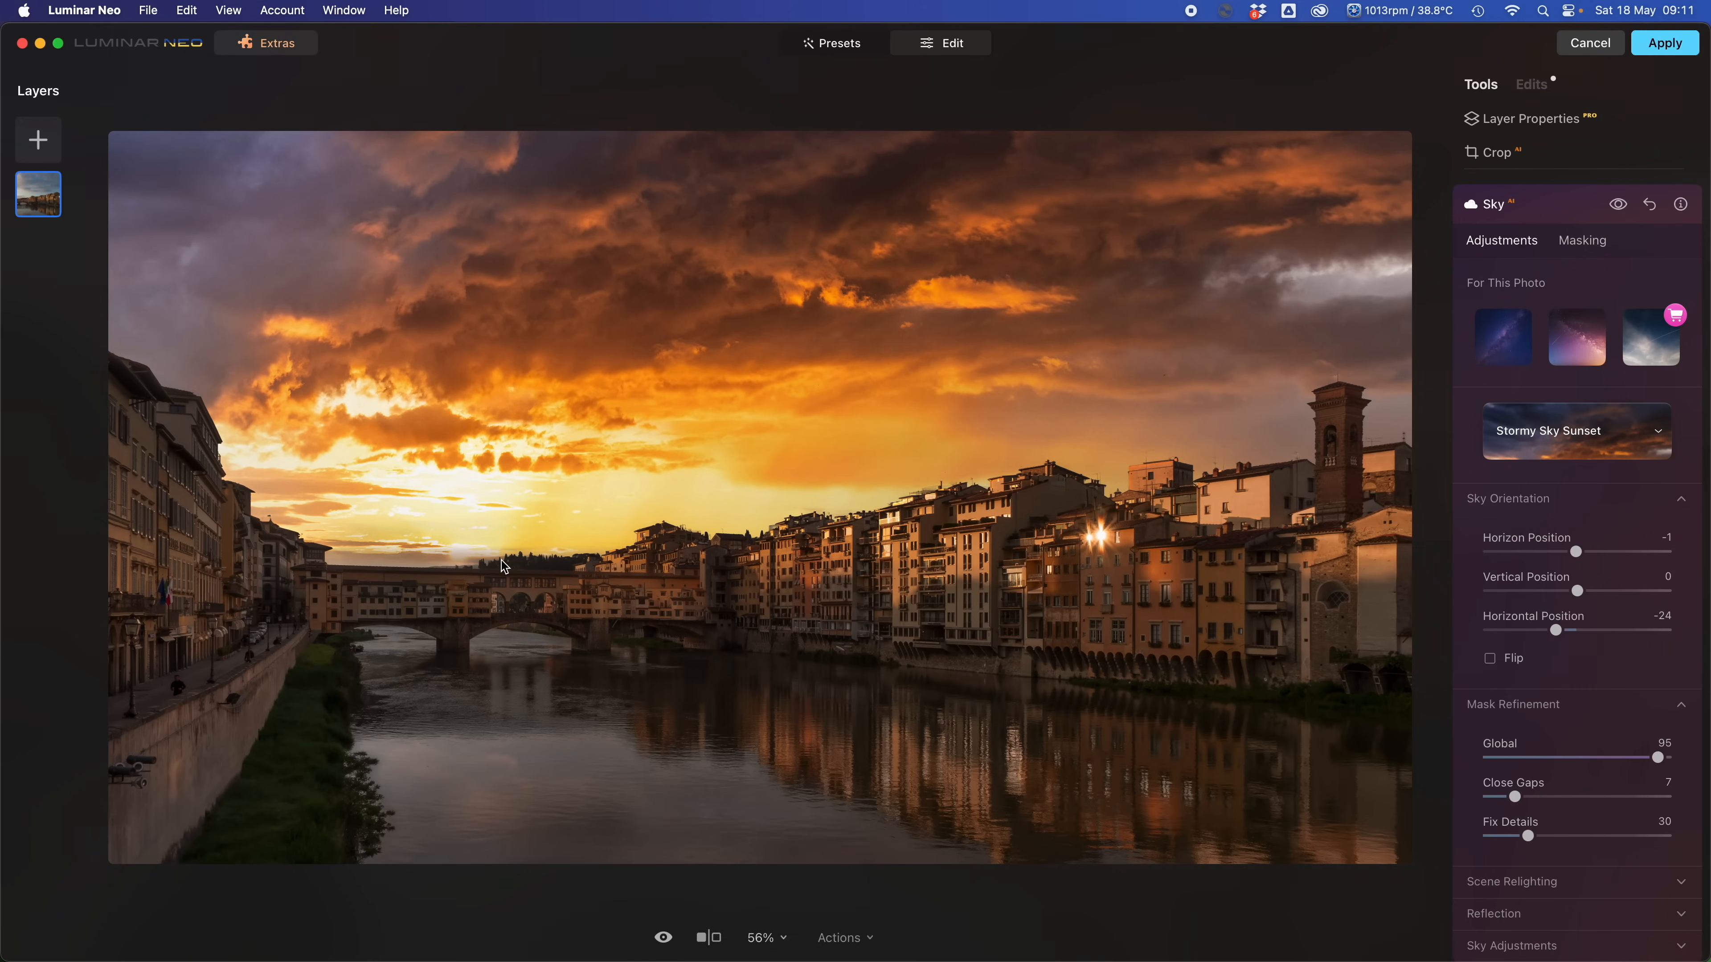
{"action": "left_click", "coordinate": [1632, 797]}
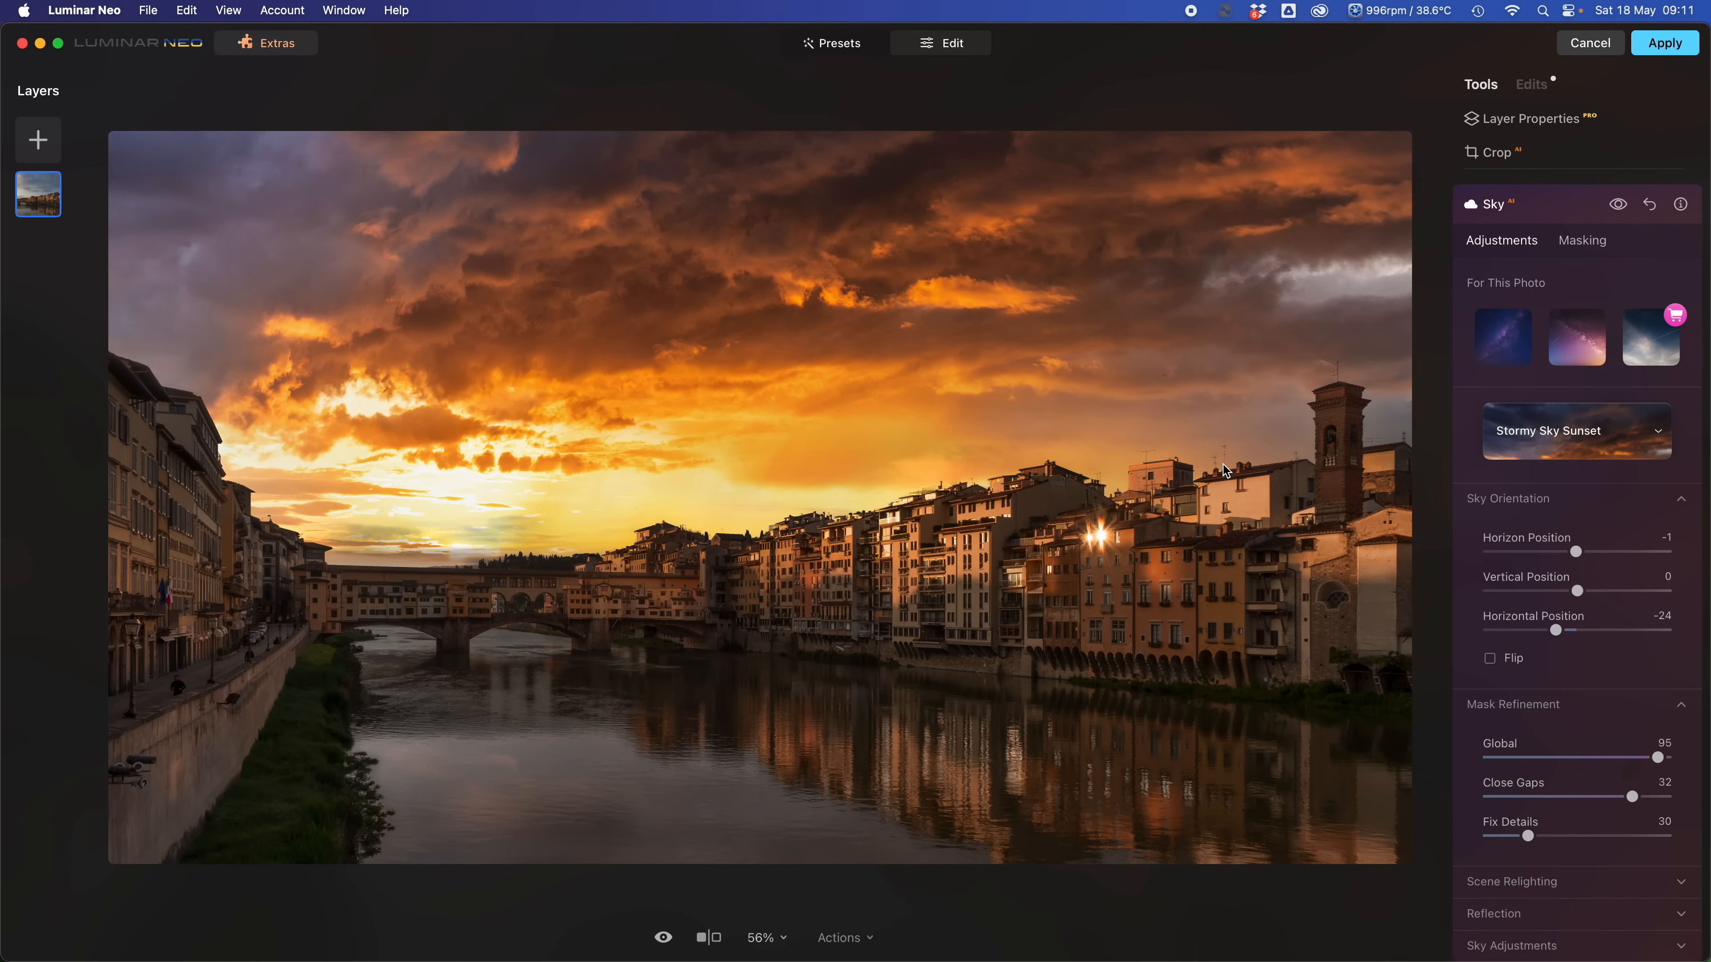
Set the sky mask's Fix Details to 75 and inspect the rooftop and bridge edges up close.
{"action": "scroll", "coordinate": [1226, 470], "scroll_direction": "up", "scroll_amount": 5}
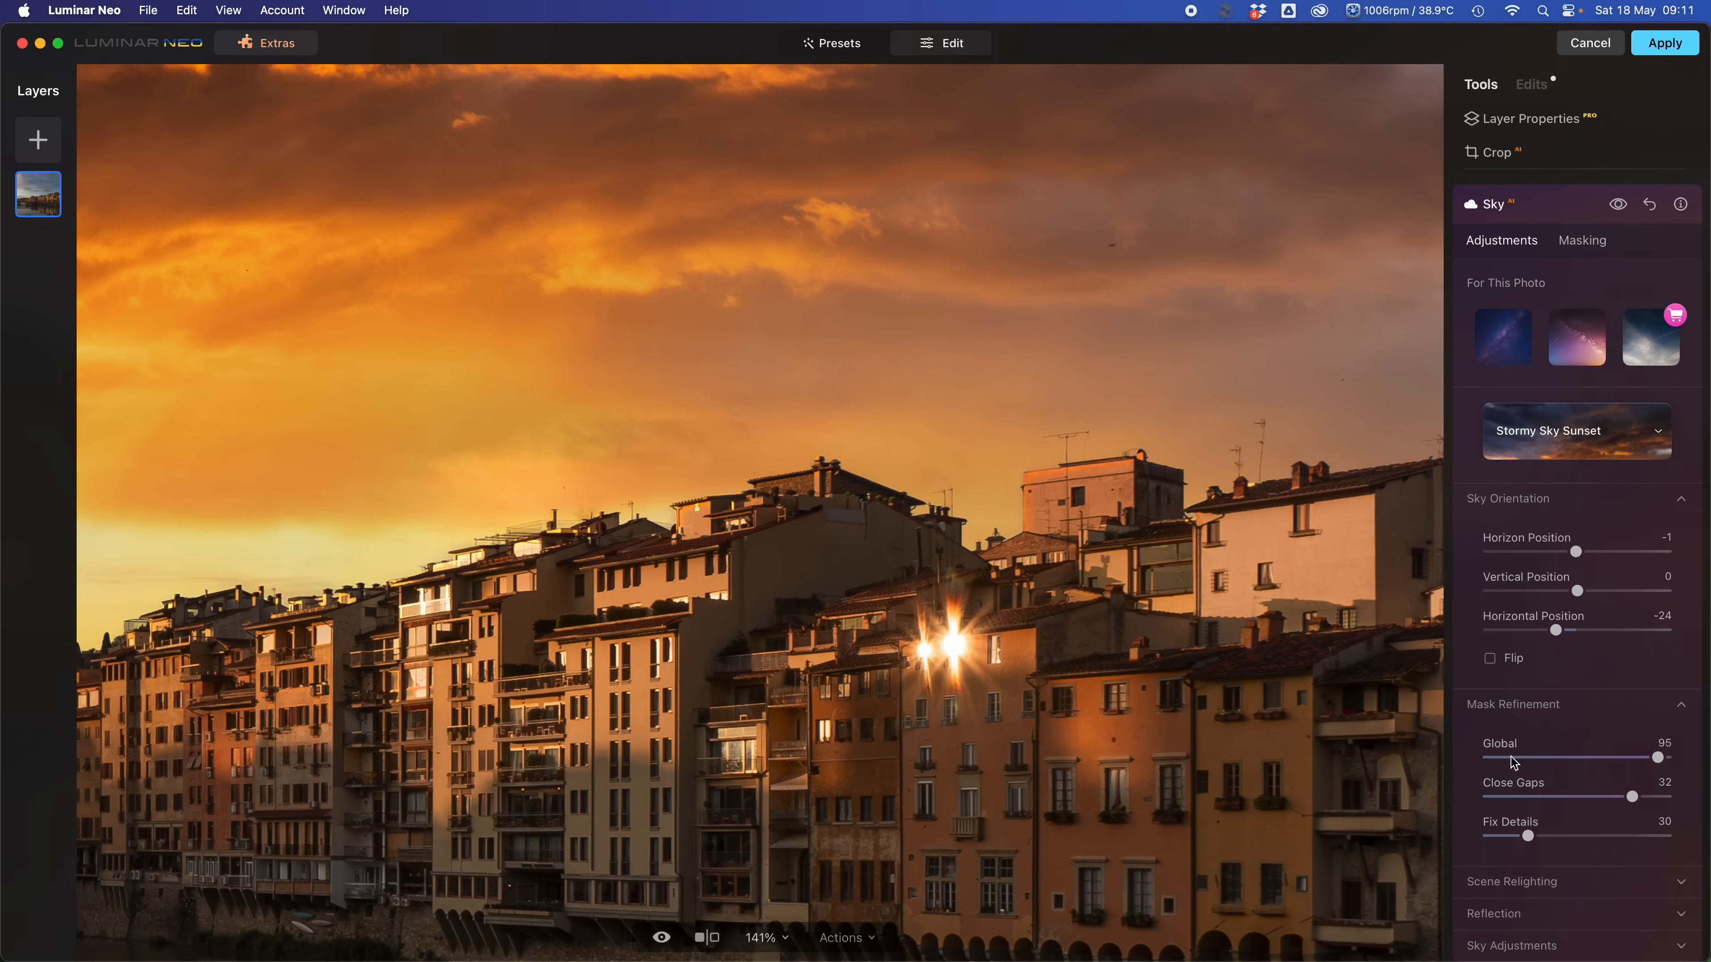
{"action": "left_click_drag", "start_coordinate": [1526, 835], "coordinate": [1616, 835]}
{"action": "left_click_drag", "start_coordinate": [474, 567], "coordinate": [941, 521]}
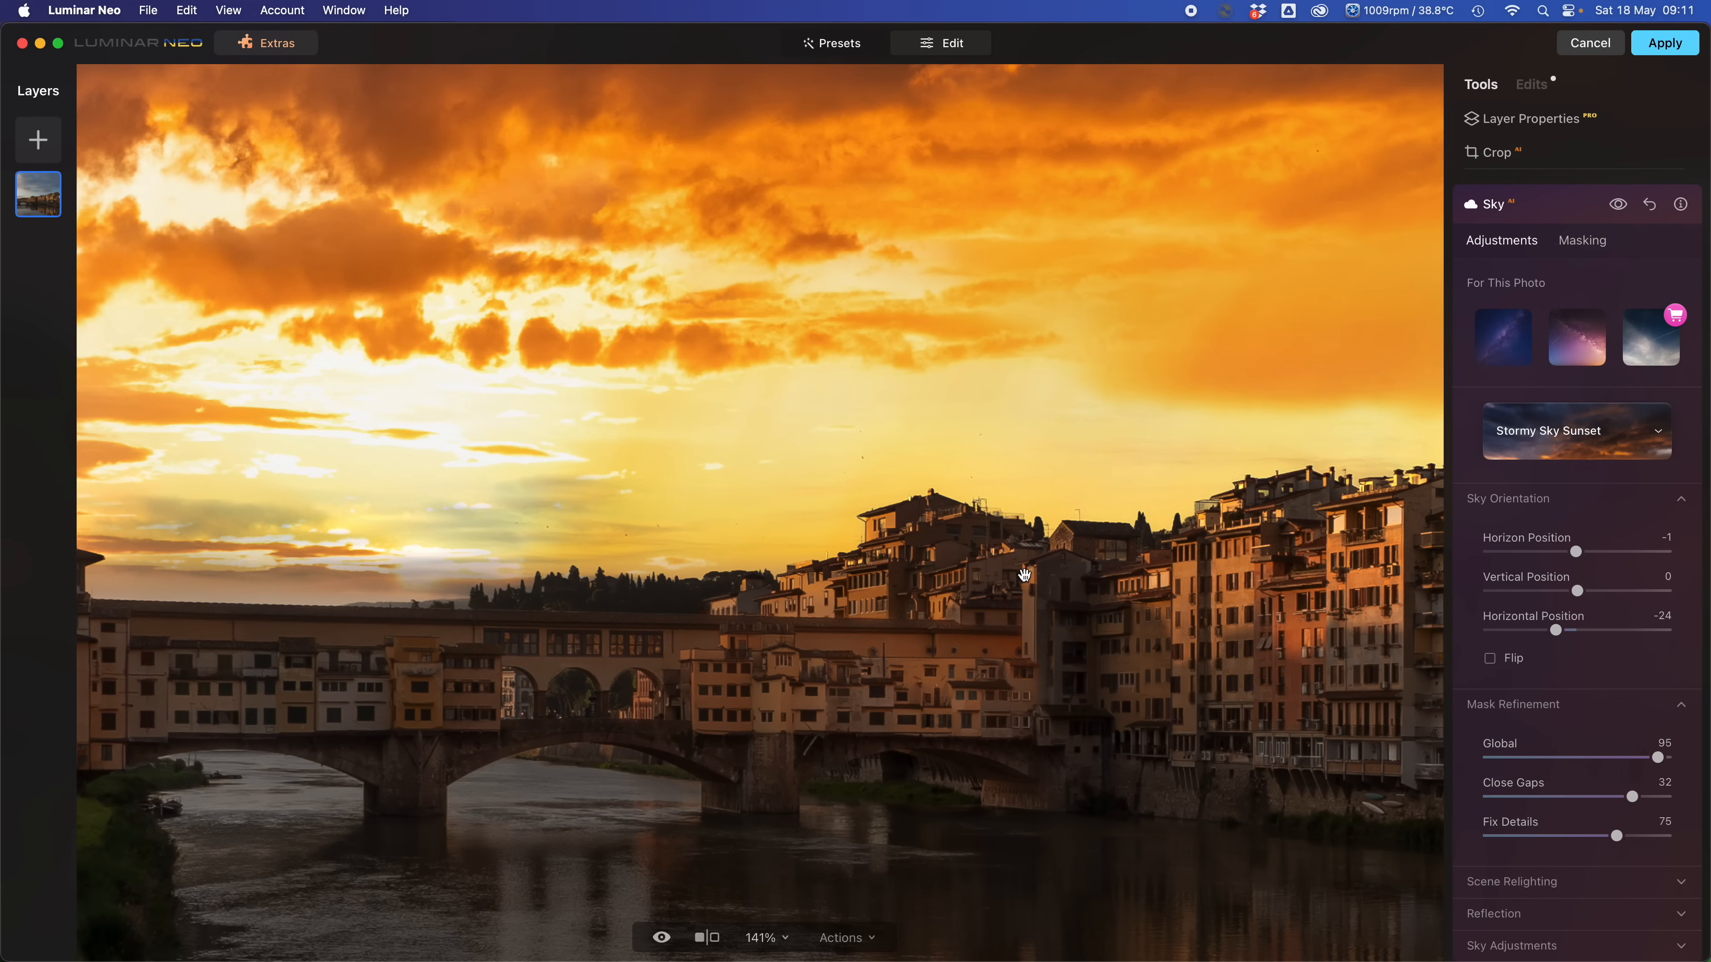
{"action": "left_click_drag", "start_coordinate": [869, 589], "coordinate": [1123, 587]}
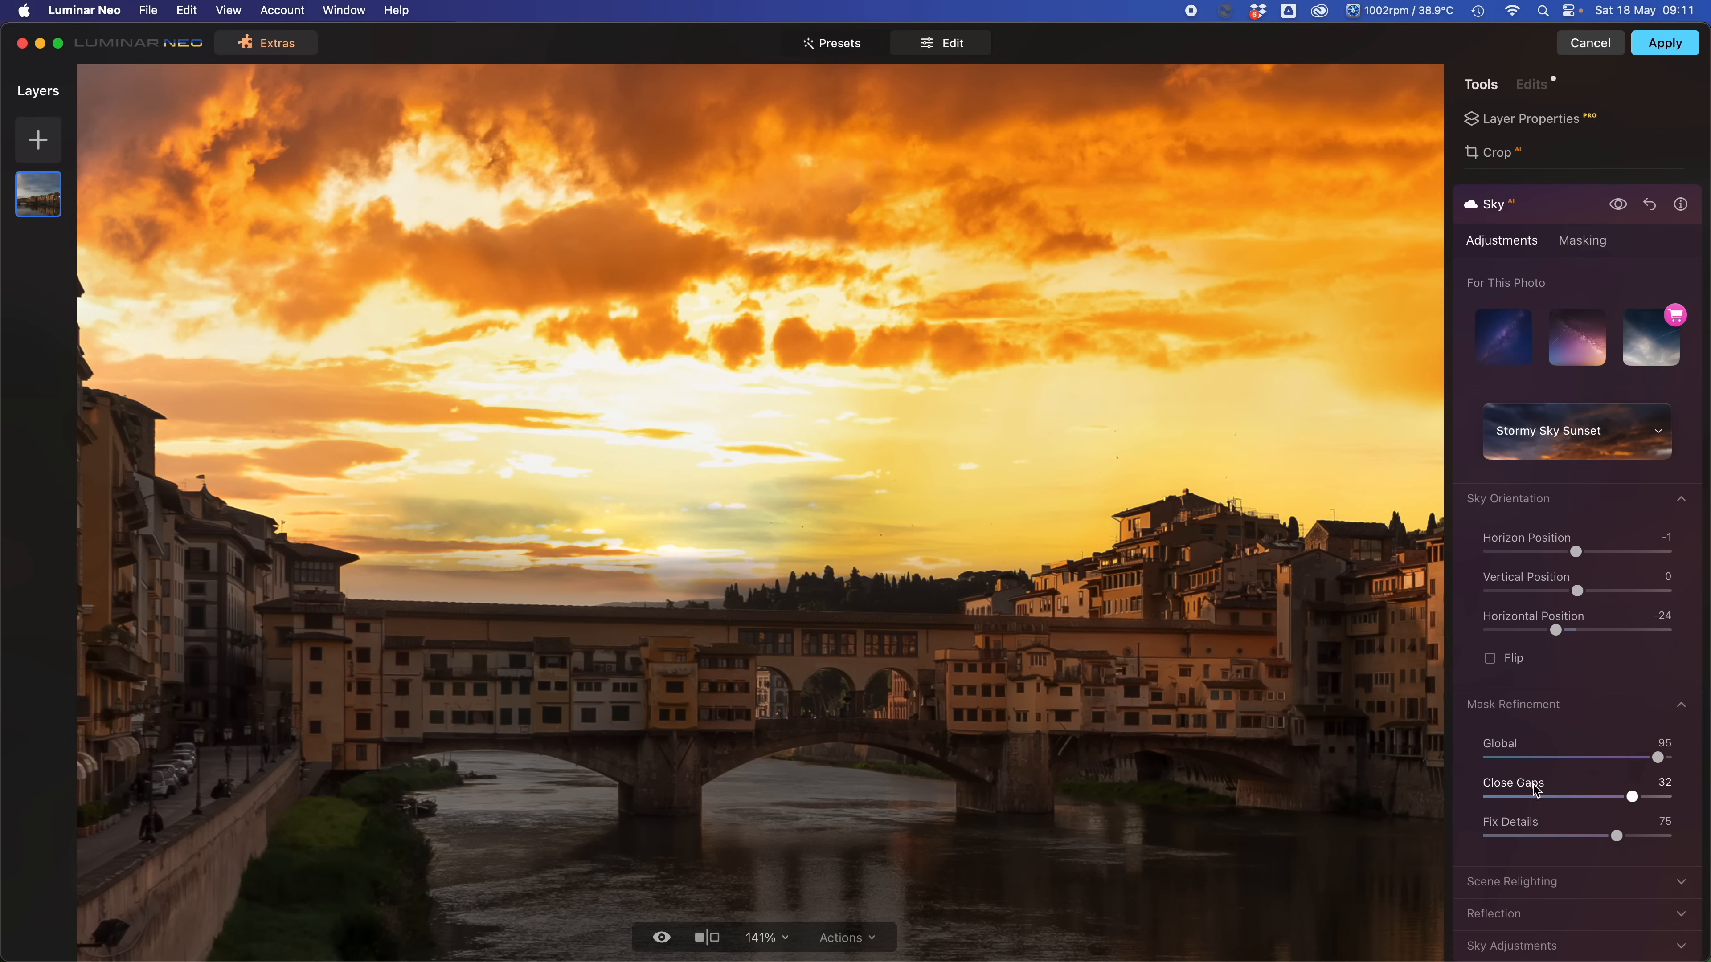
{"action": "scroll", "coordinate": [1043, 616], "scroll_direction": "down", "scroll_amount": 8}
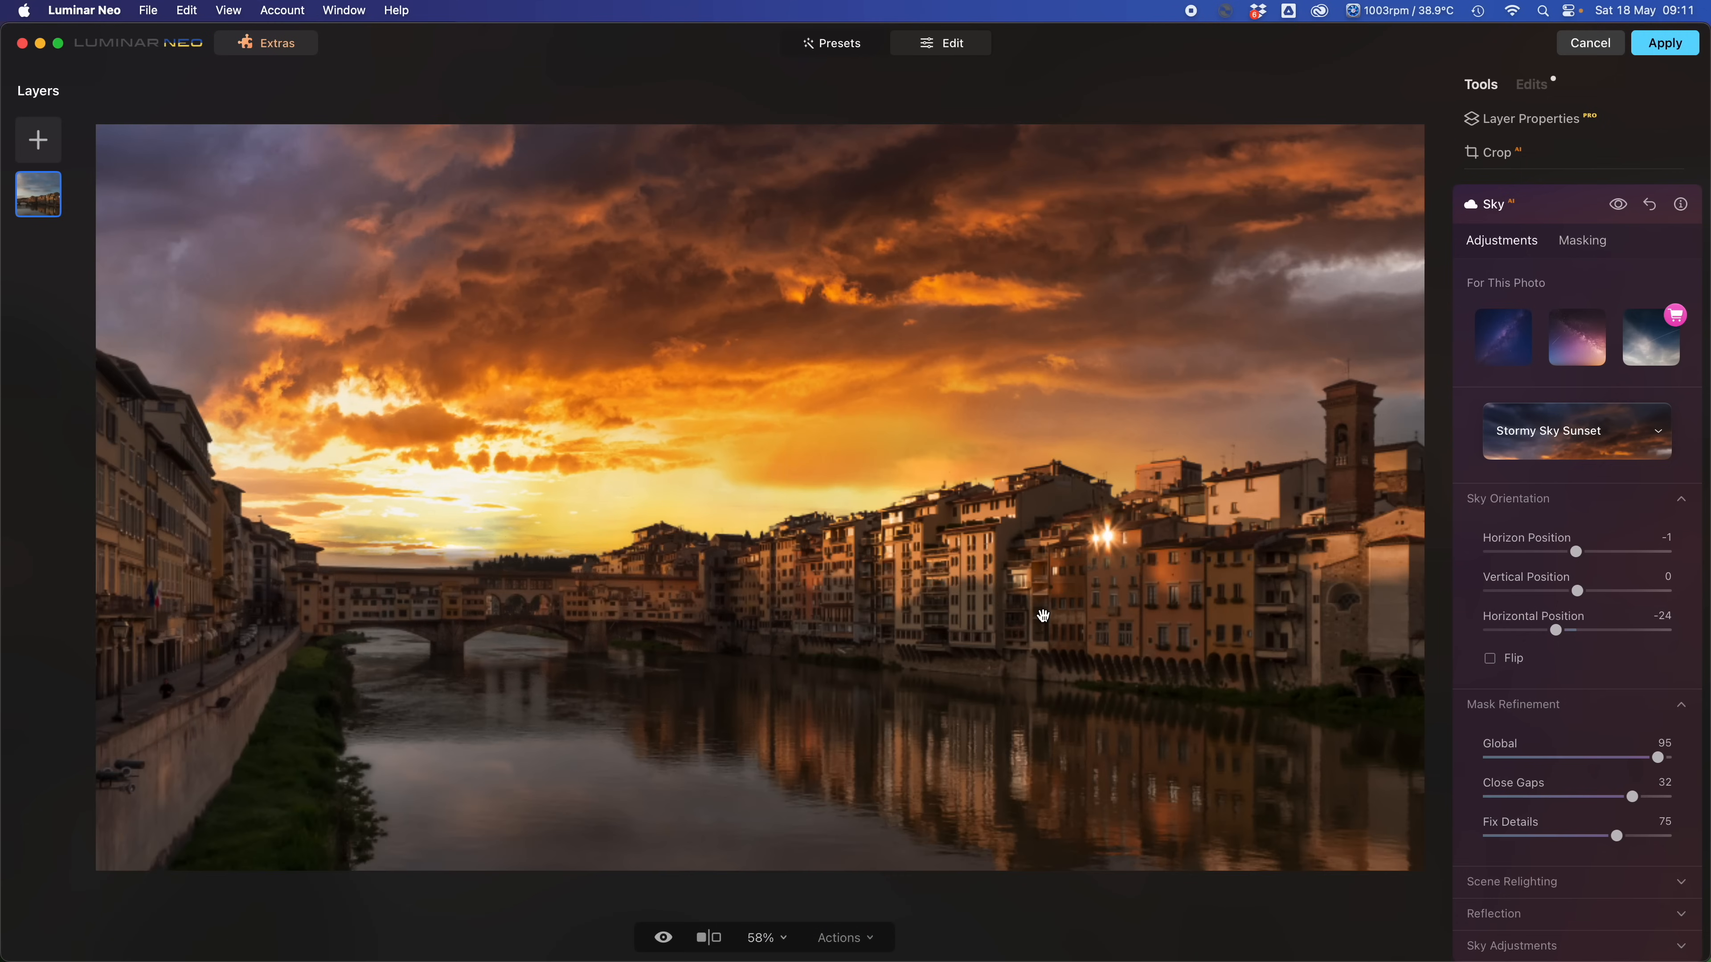
{"action": "scroll", "coordinate": [1043, 616], "scroll_direction": "down", "scroll_amount": 2}
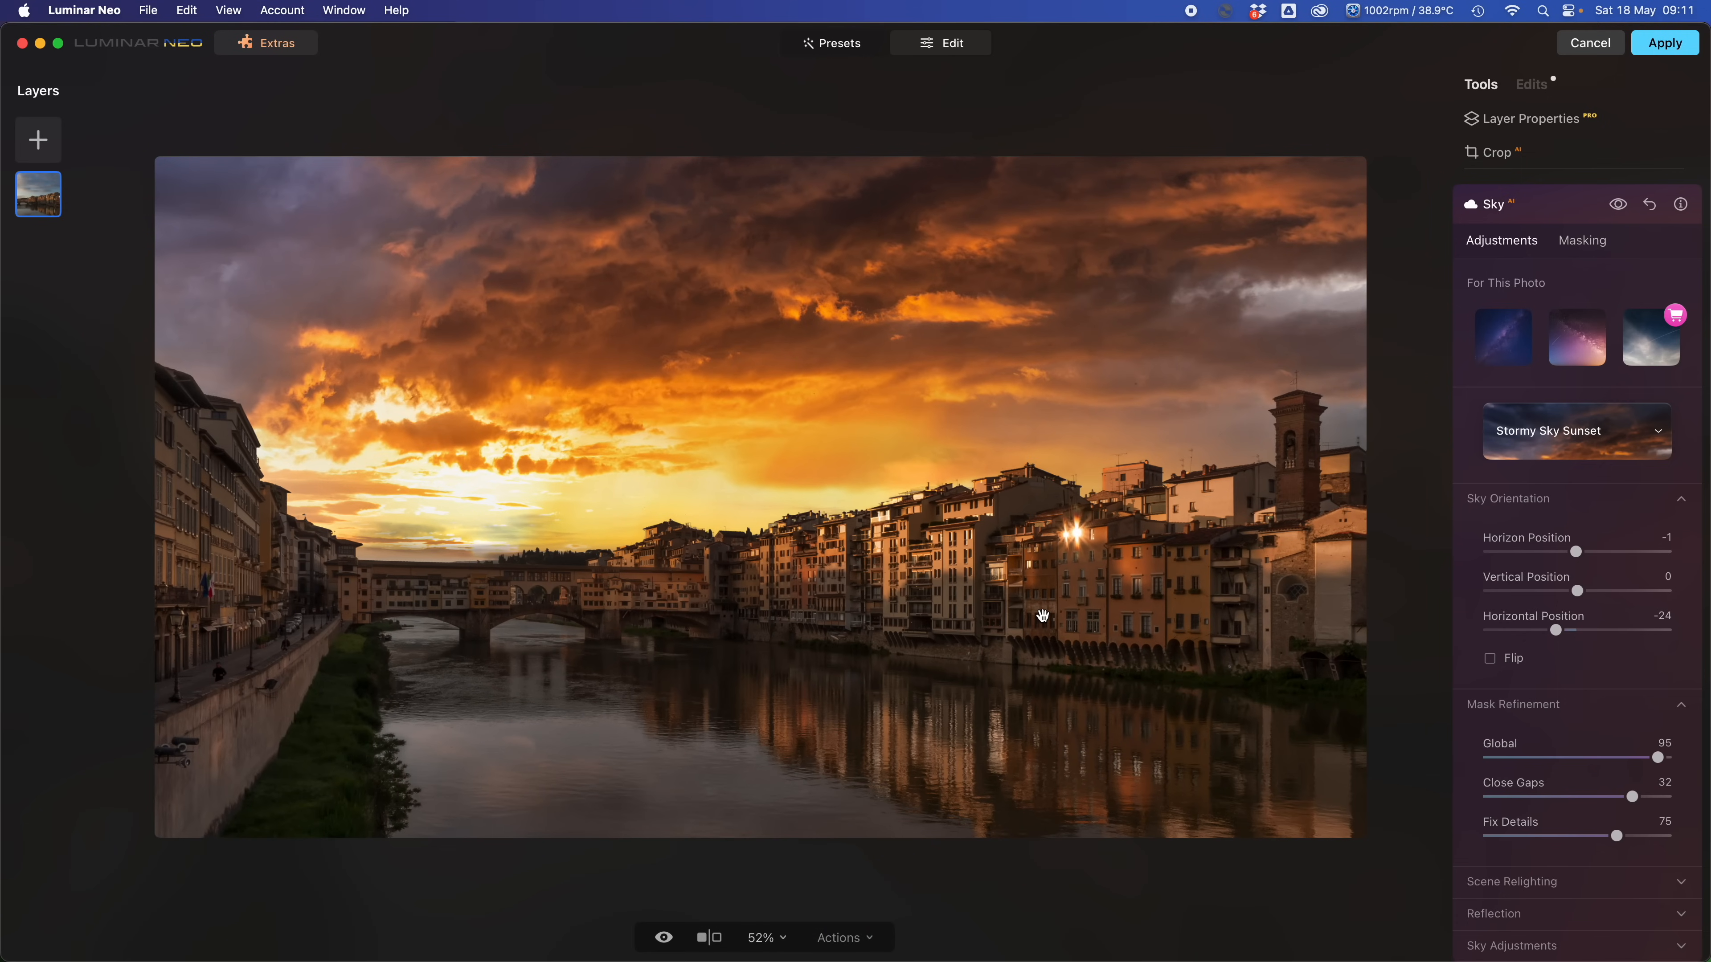
Set the Scene Relighting to a Relight Strength of 52 and a Relight Saturation of 16.
{"action": "left_click", "coordinate": [1541, 883]}
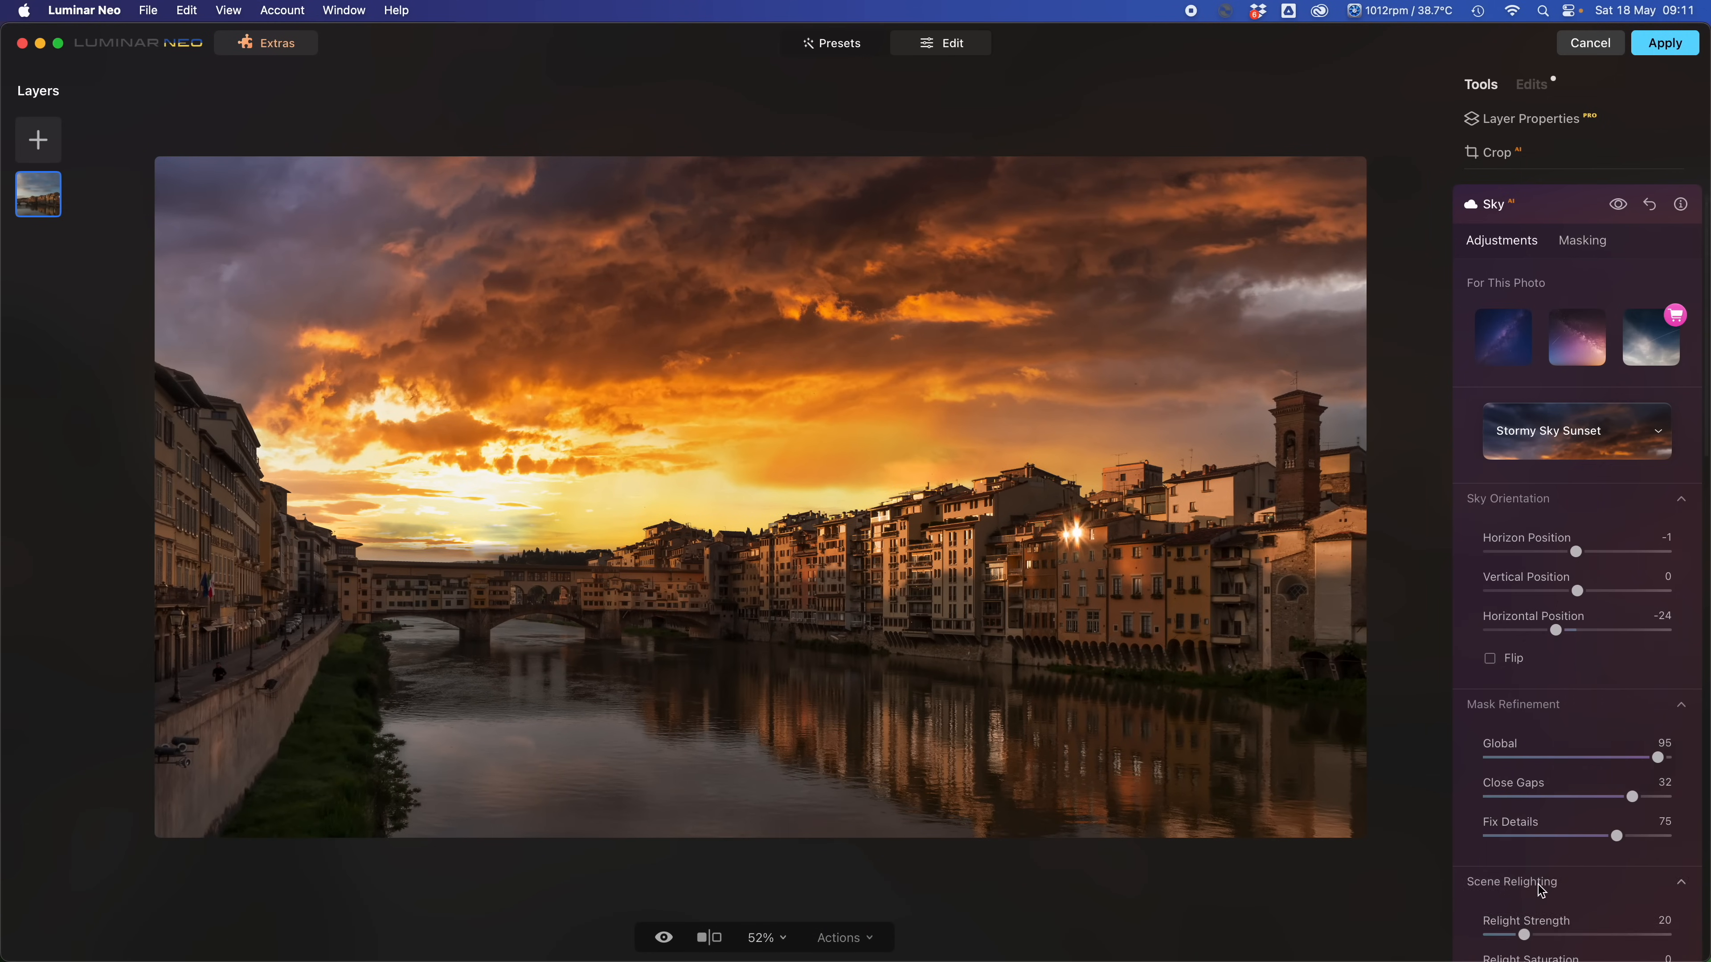
{"action": "scroll", "coordinate": [1546, 760], "scroll_direction": "down", "scroll_amount": 2}
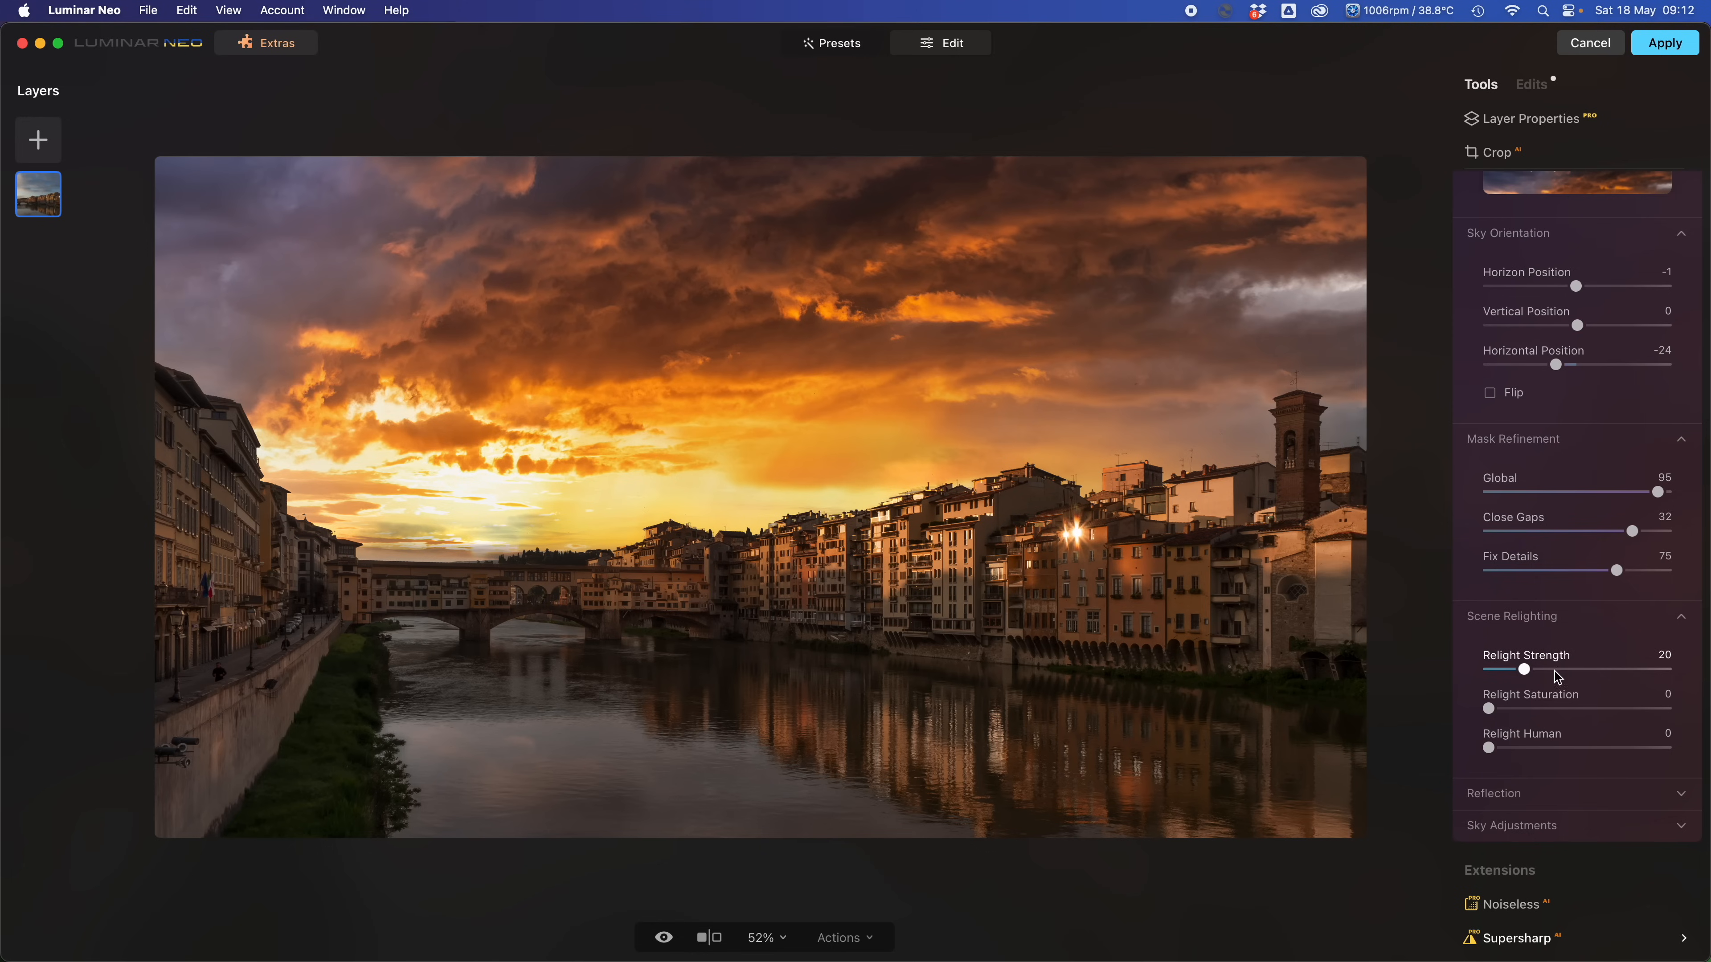
{"action": "left_click", "coordinate": [1611, 669]}
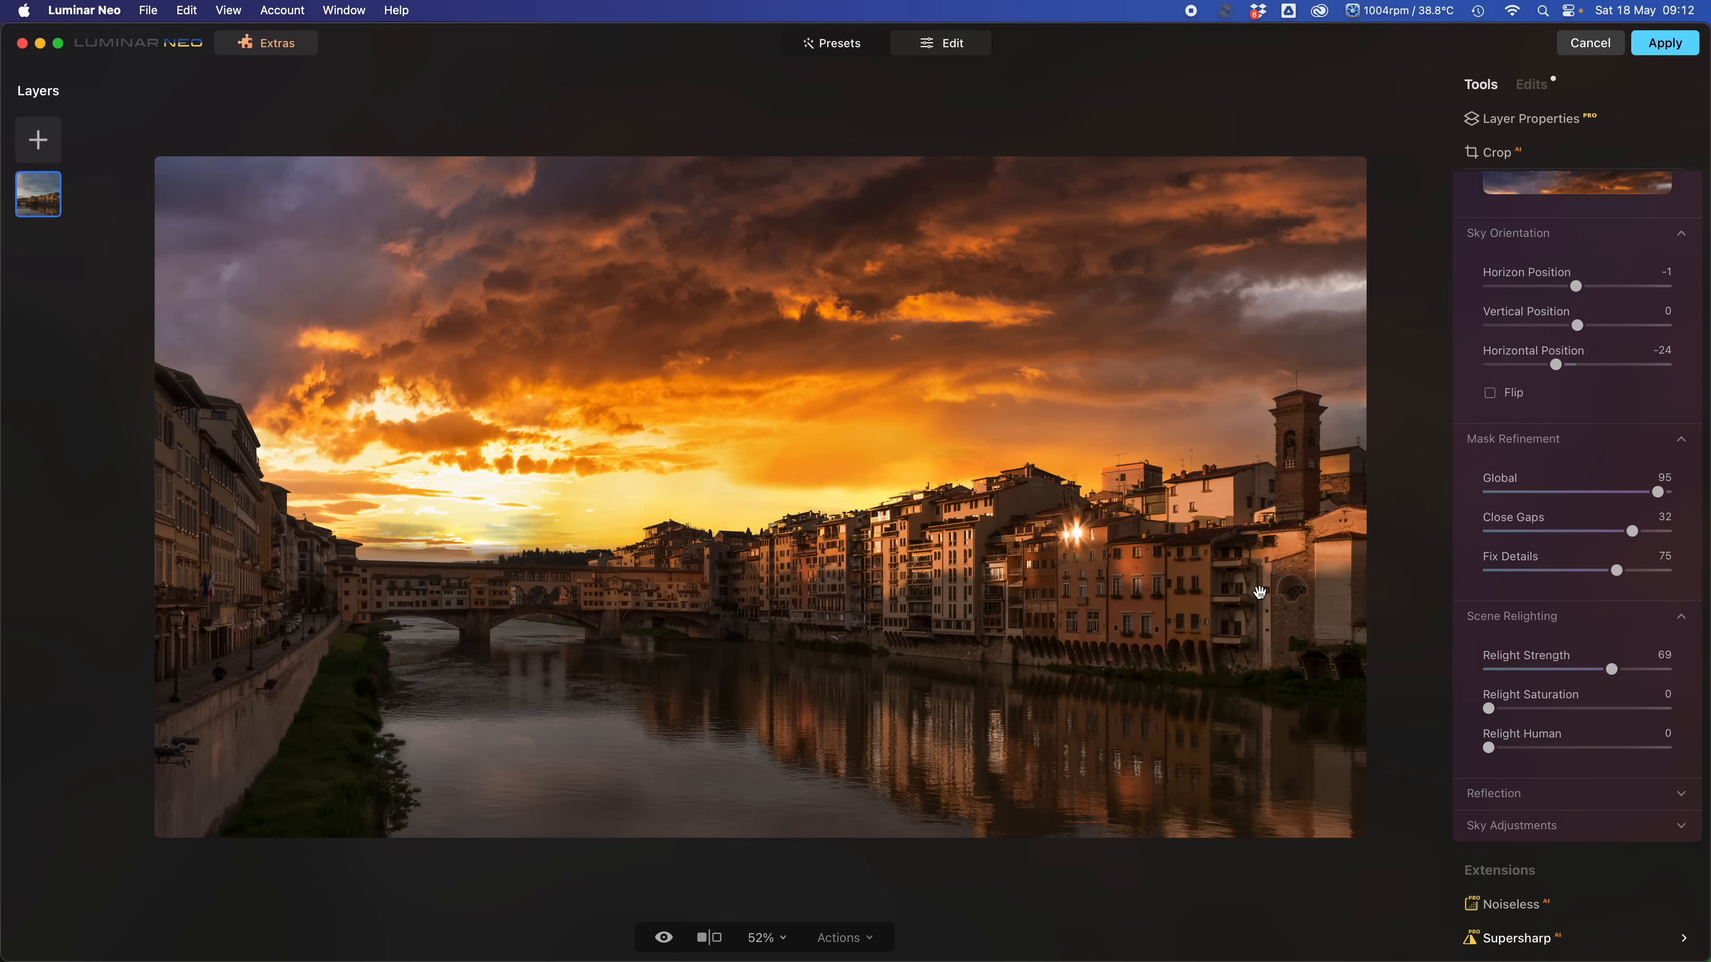
{"action": "left_click", "coordinate": [1655, 669]}
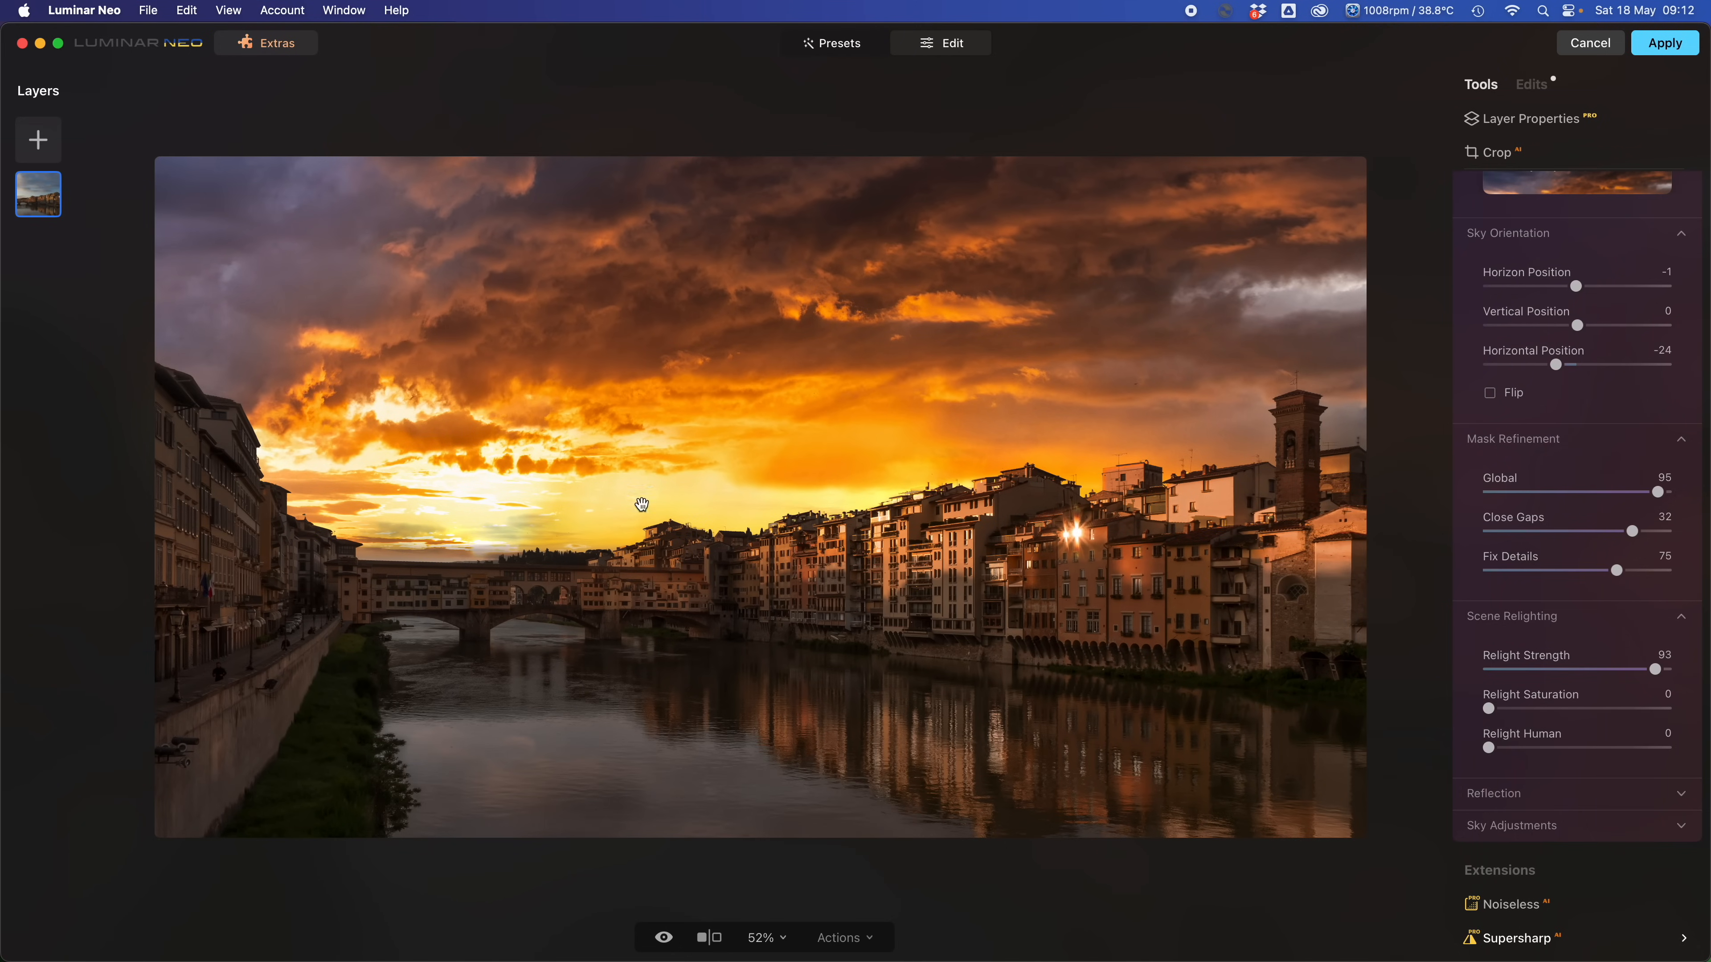
{"action": "left_click", "coordinate": [1583, 670]}
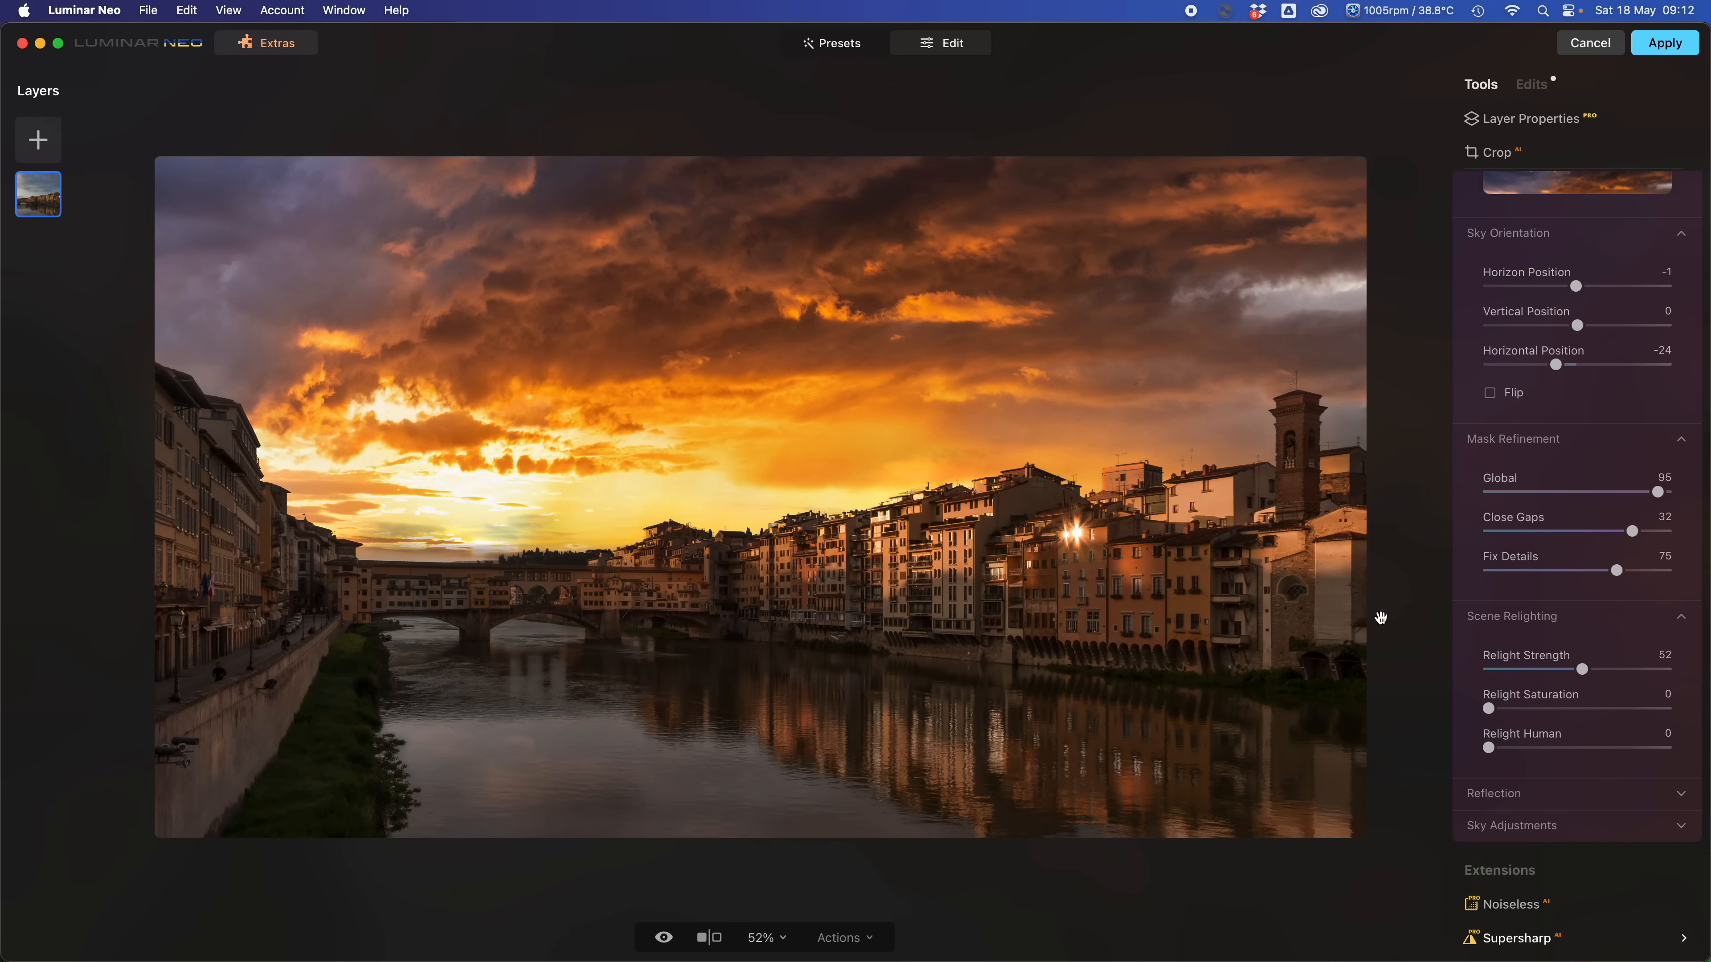
{"action": "left_click", "coordinate": [1579, 710]}
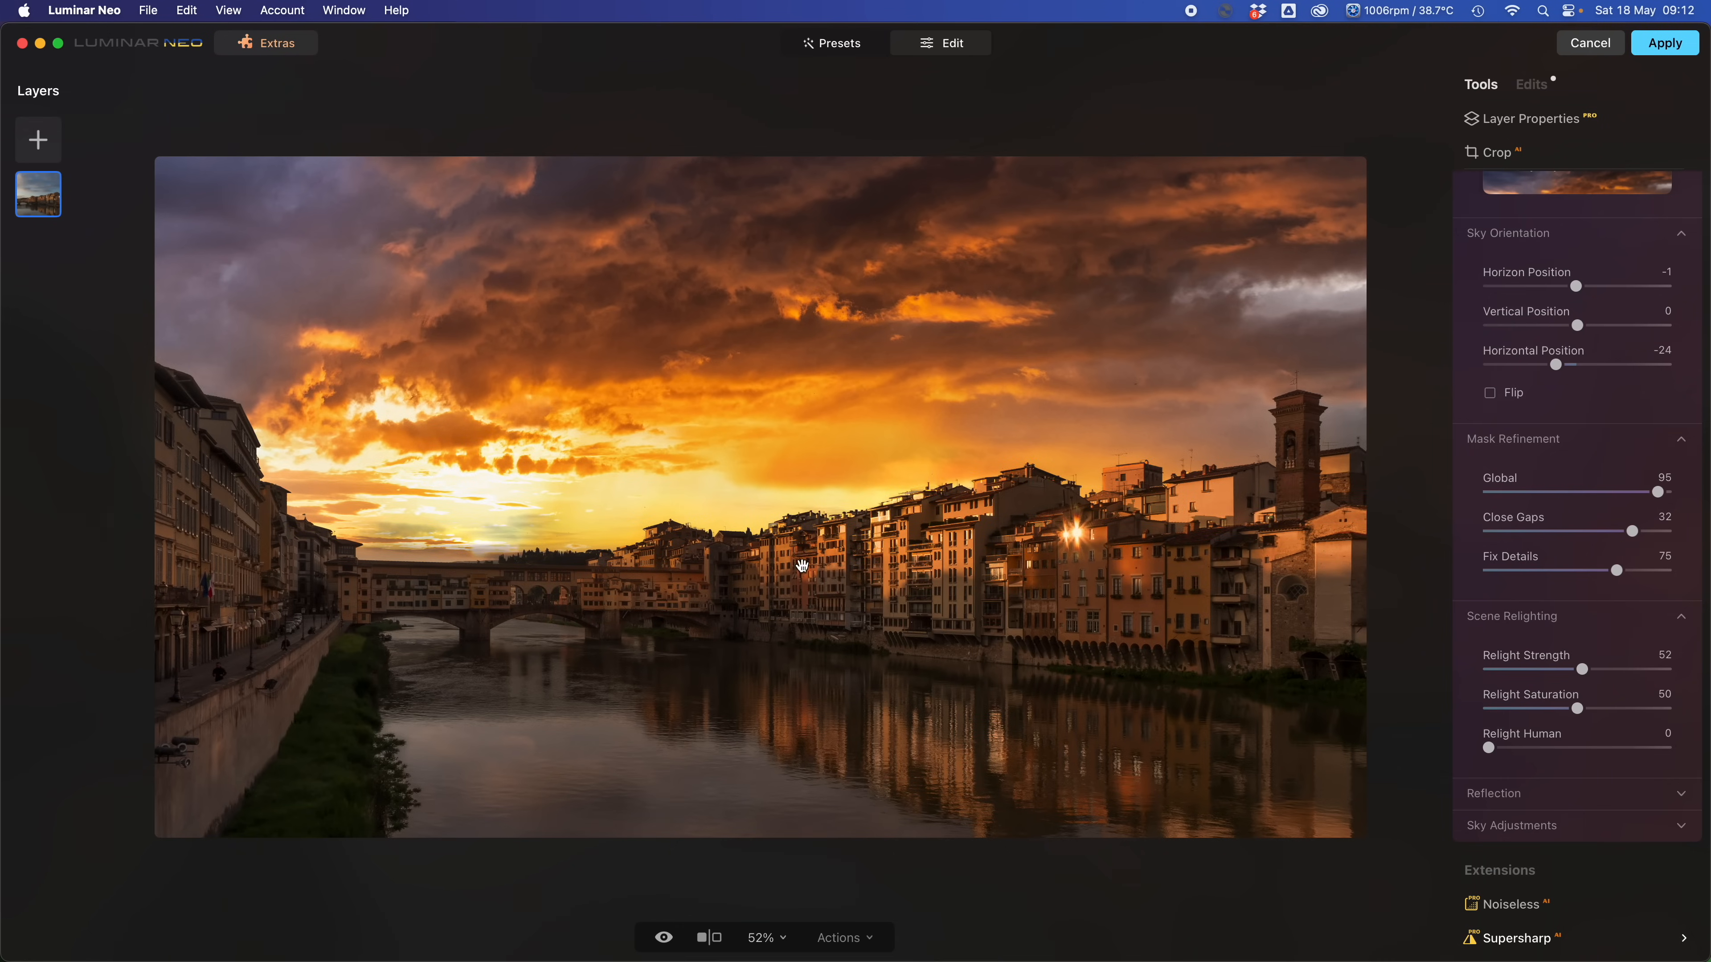
{"action": "left_click", "coordinate": [1515, 708]}
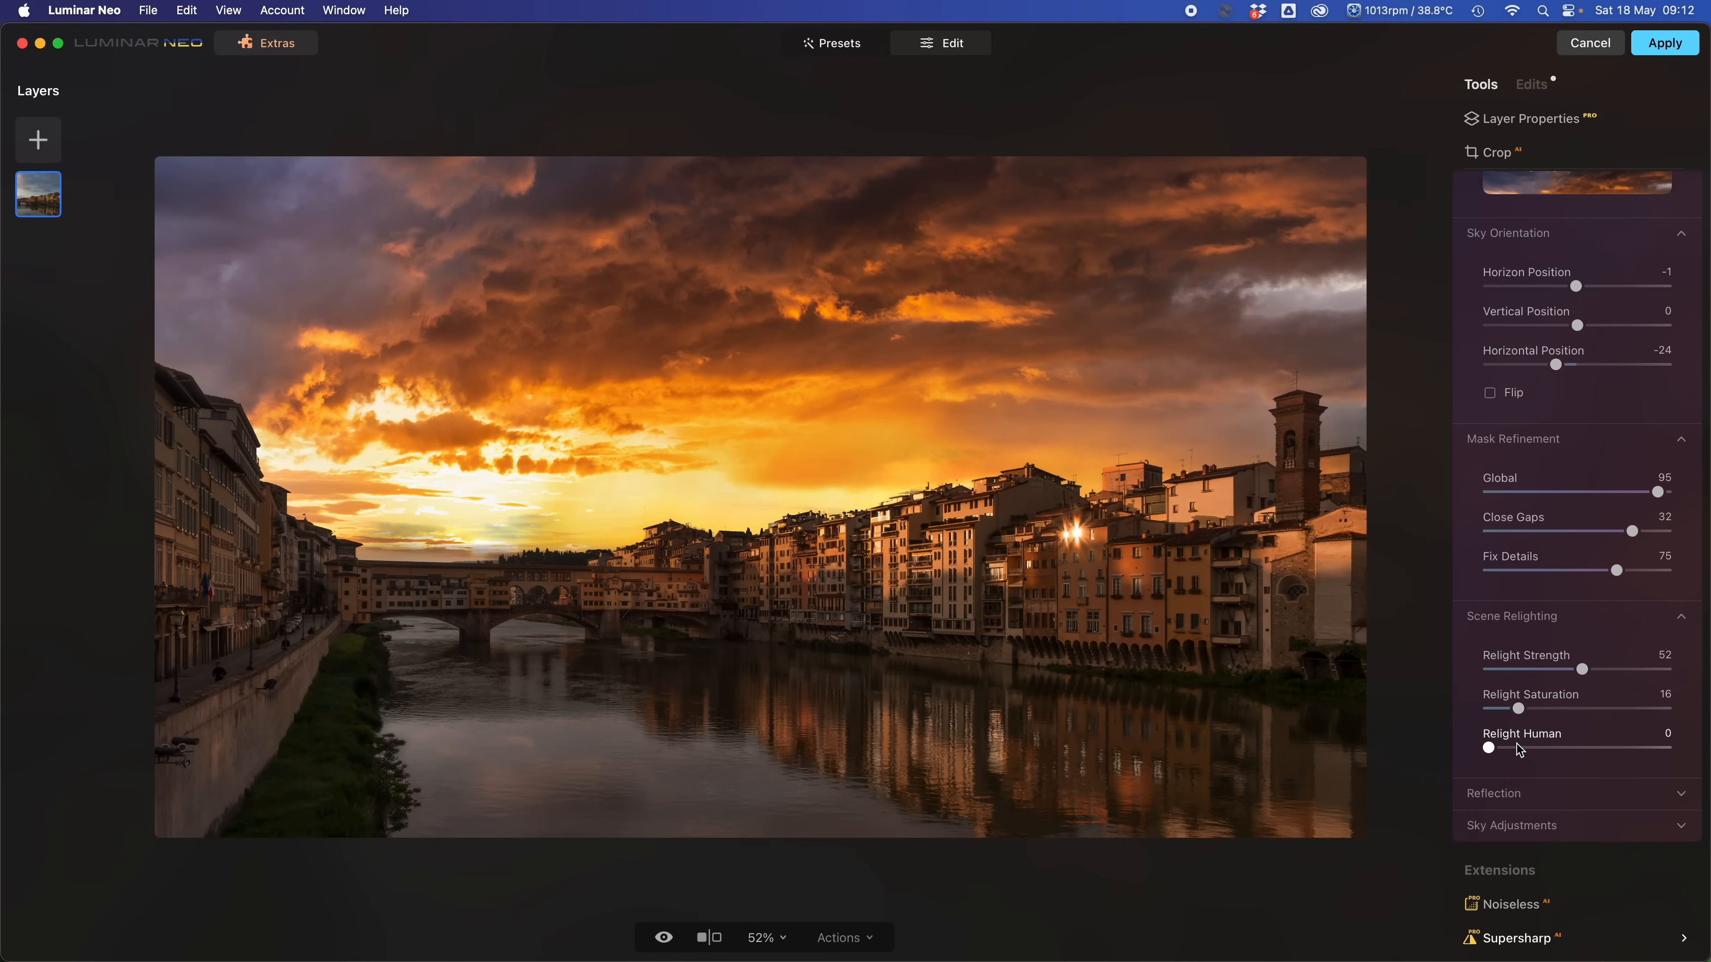
Set the sky's Reflection Amount to 57, and try Water Blur at 66 before returning it to 0.
{"action": "scroll", "coordinate": [1545, 694], "scroll_direction": "down", "scroll_amount": 4}
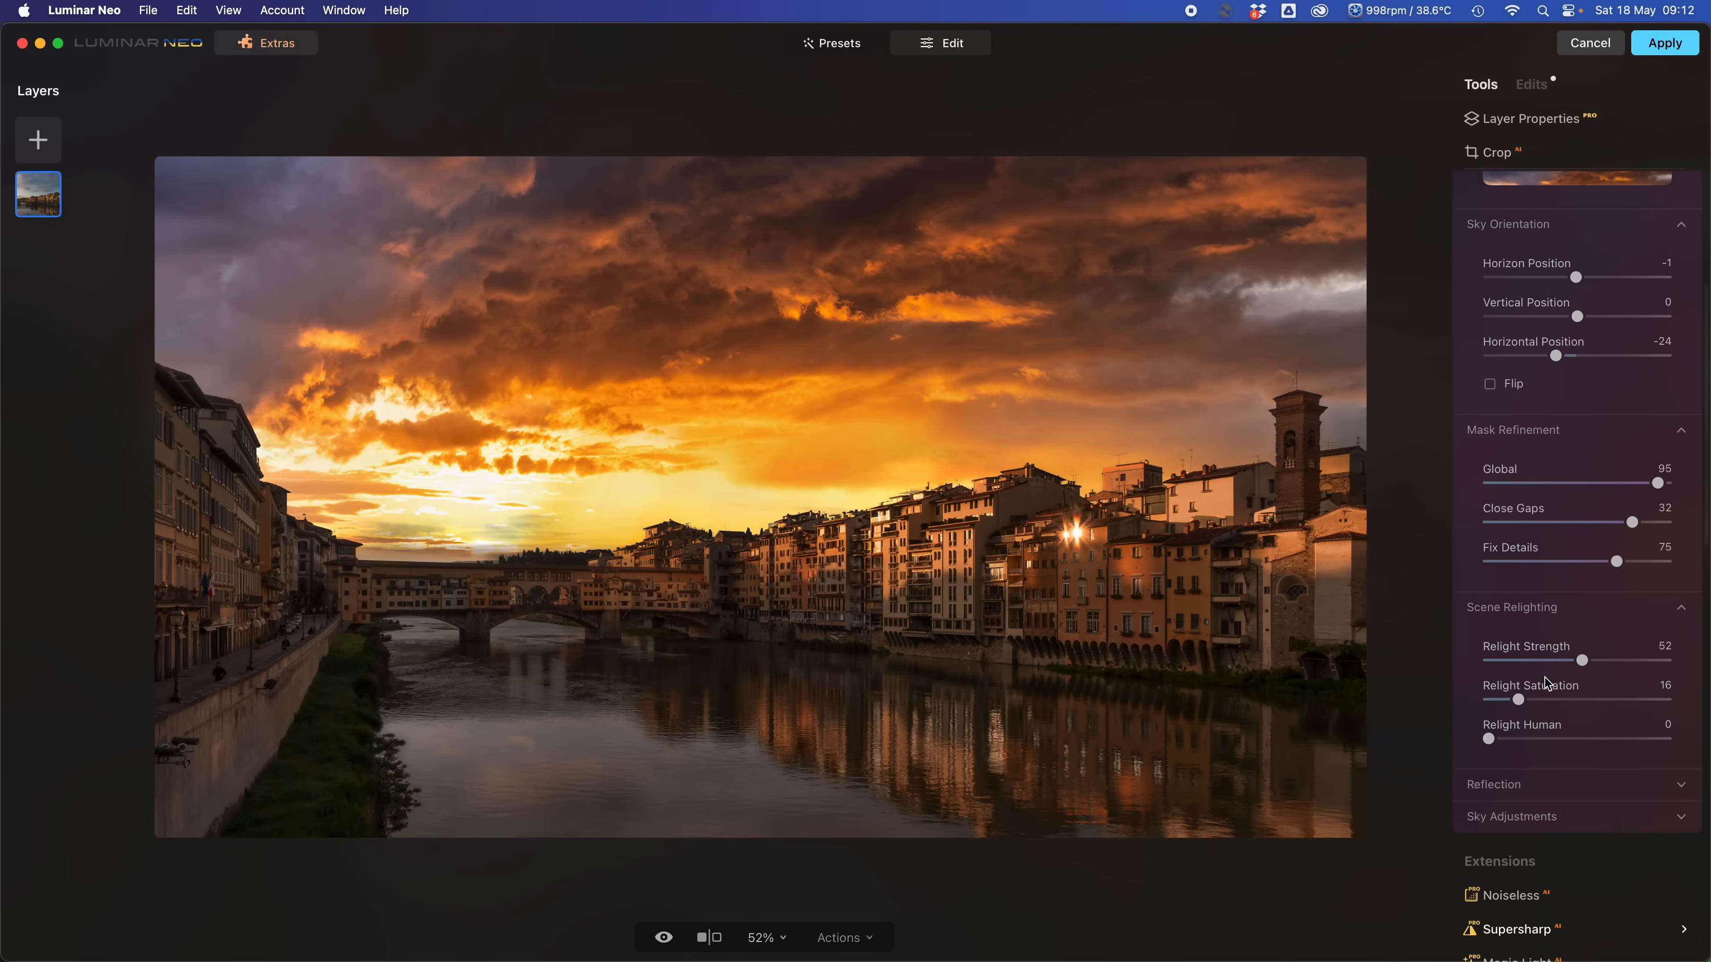
{"action": "left_click", "coordinate": [1508, 660]}
{"action": "scroll", "coordinate": [1509, 663], "scroll_direction": "up", "scroll_amount": 4}
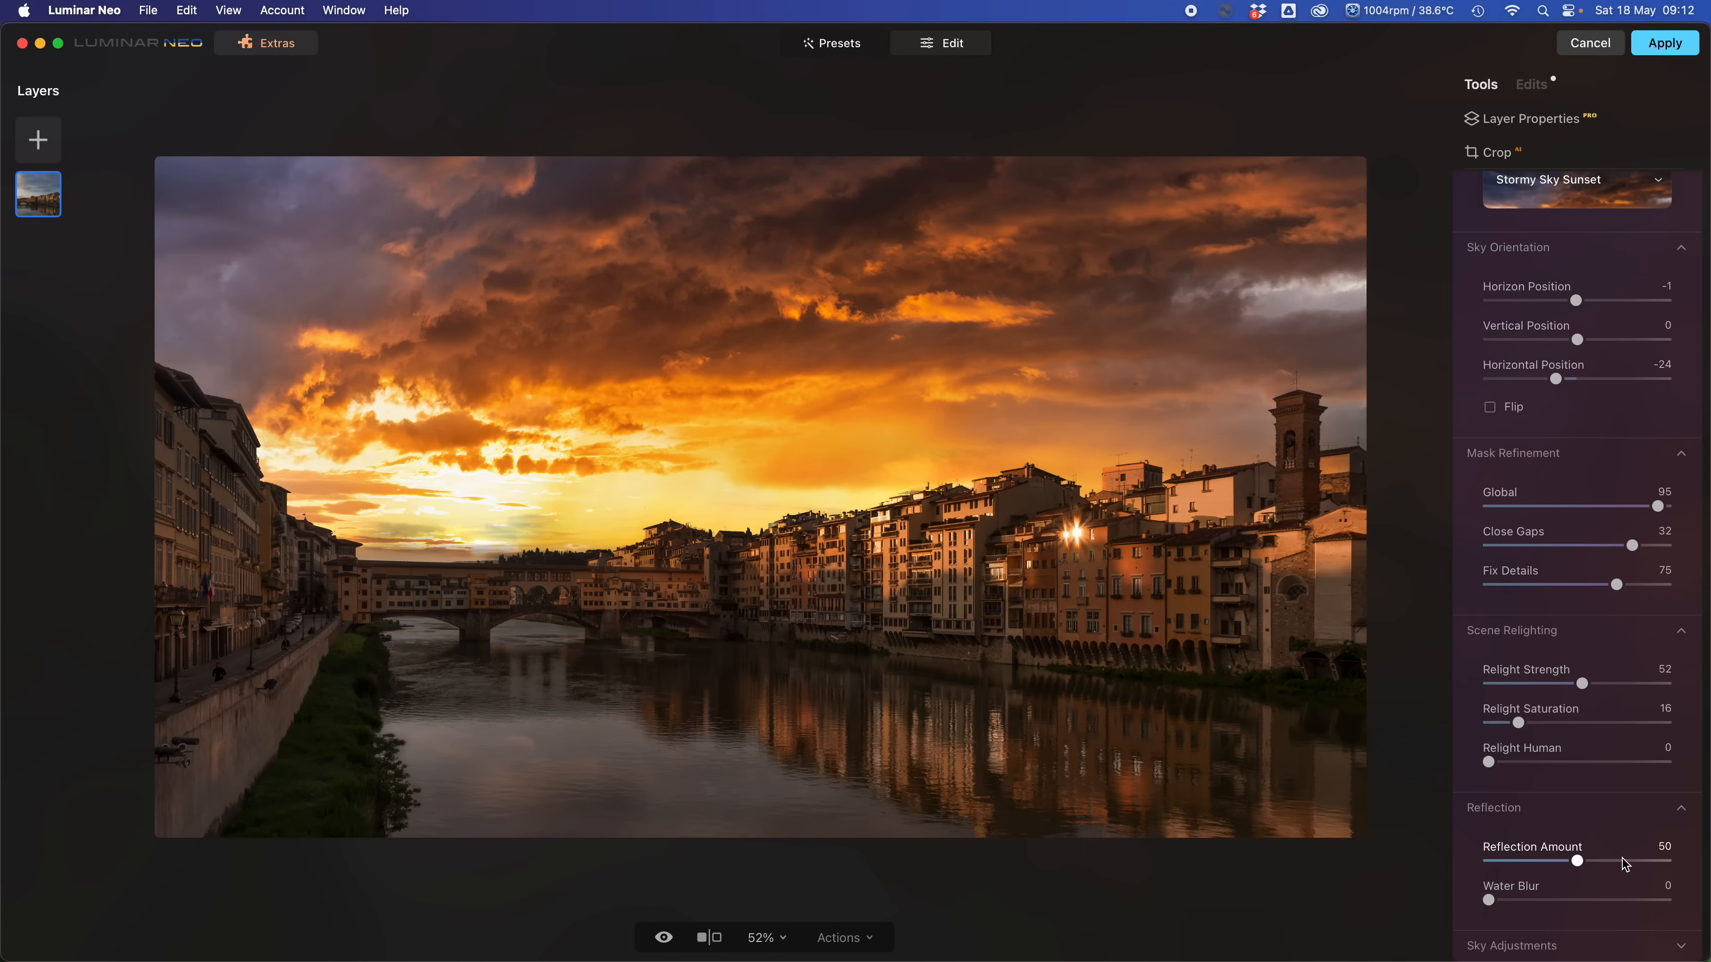
{"action": "left_click", "coordinate": [1636, 862]}
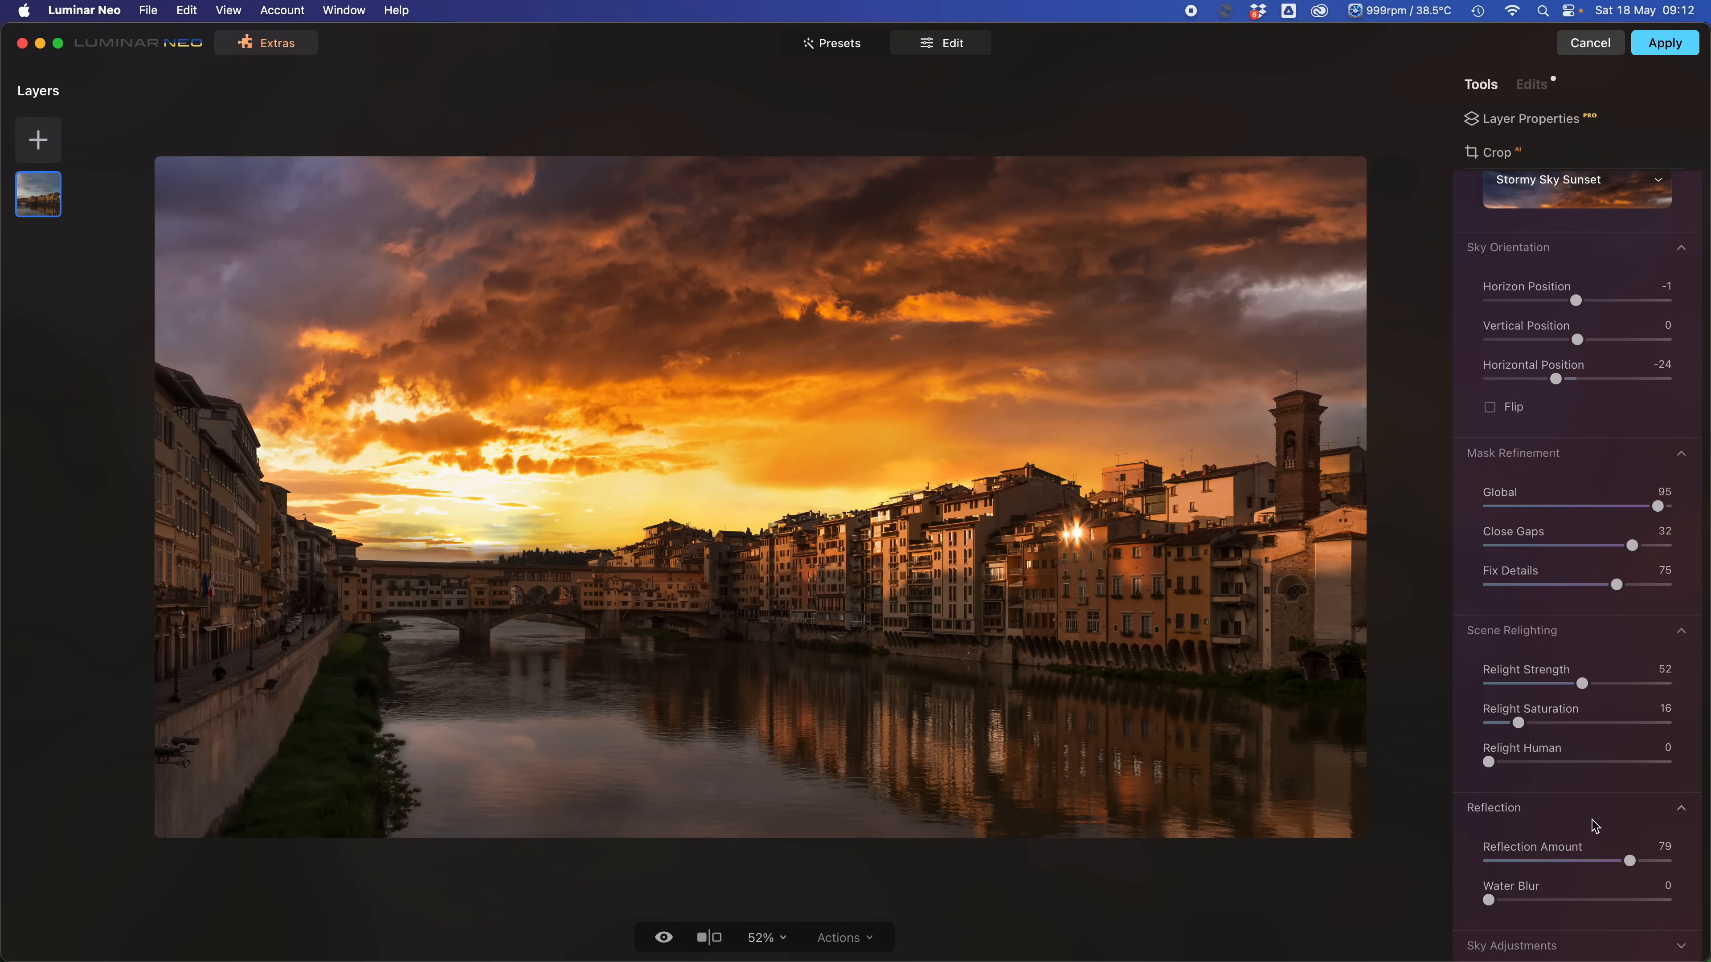
{"action": "left_click", "coordinate": [1591, 862]}
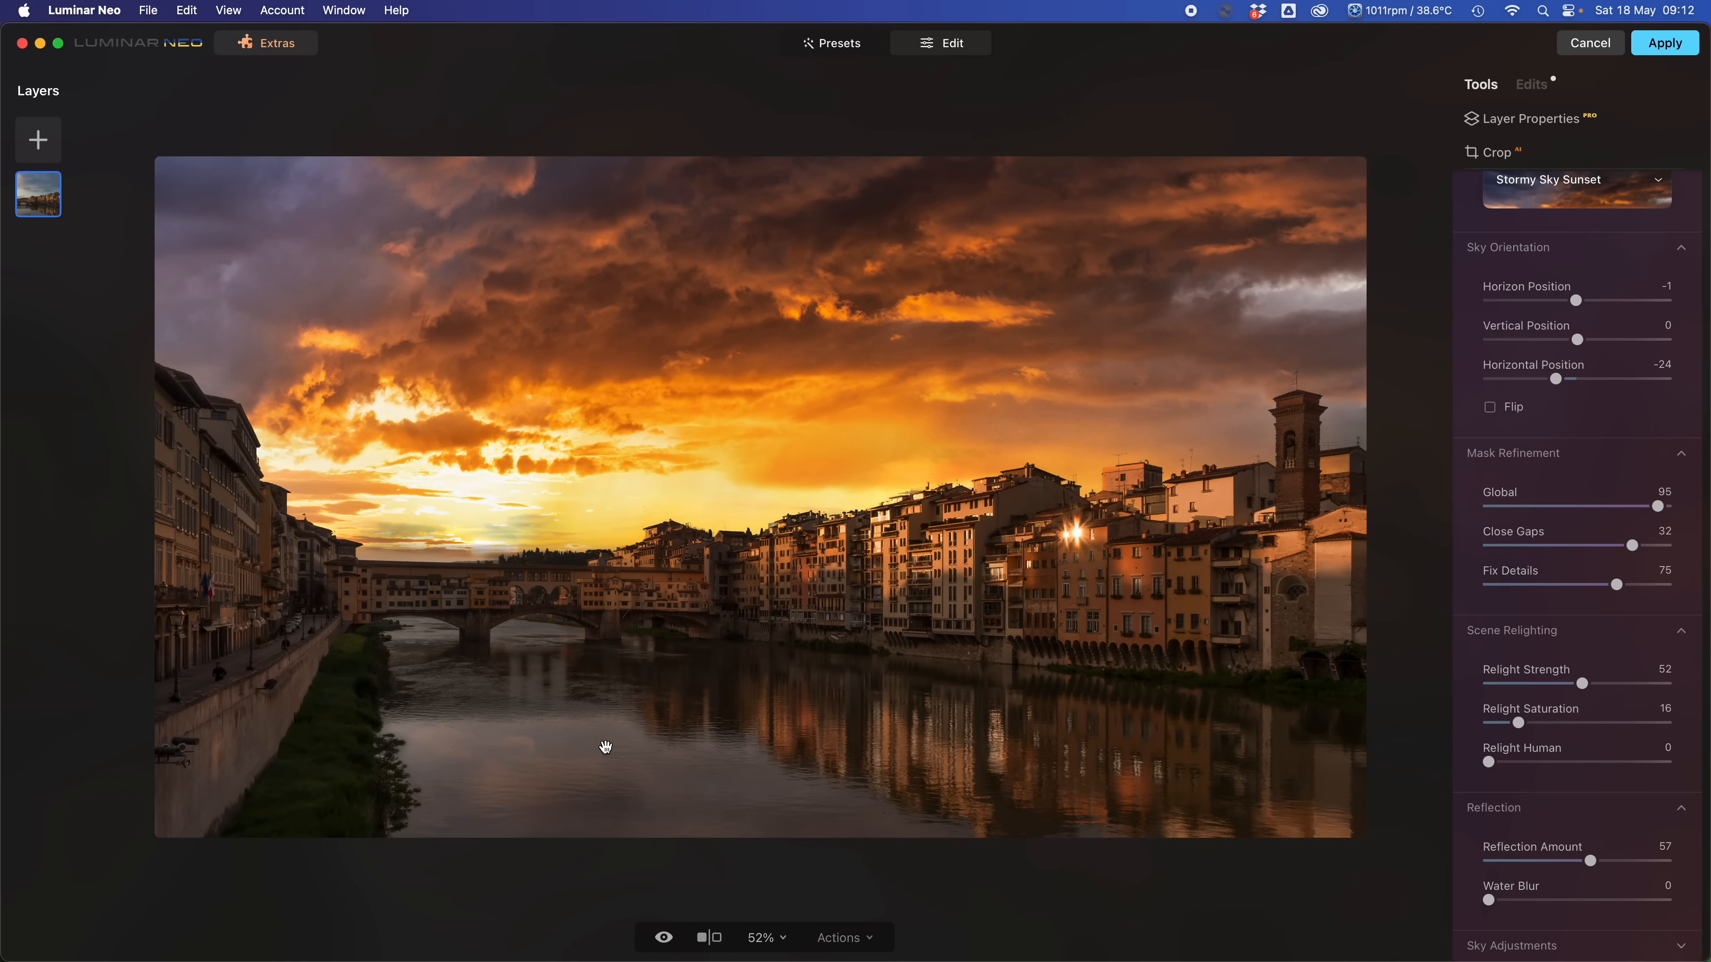
{"action": "left_click", "coordinate": [1607, 901]}
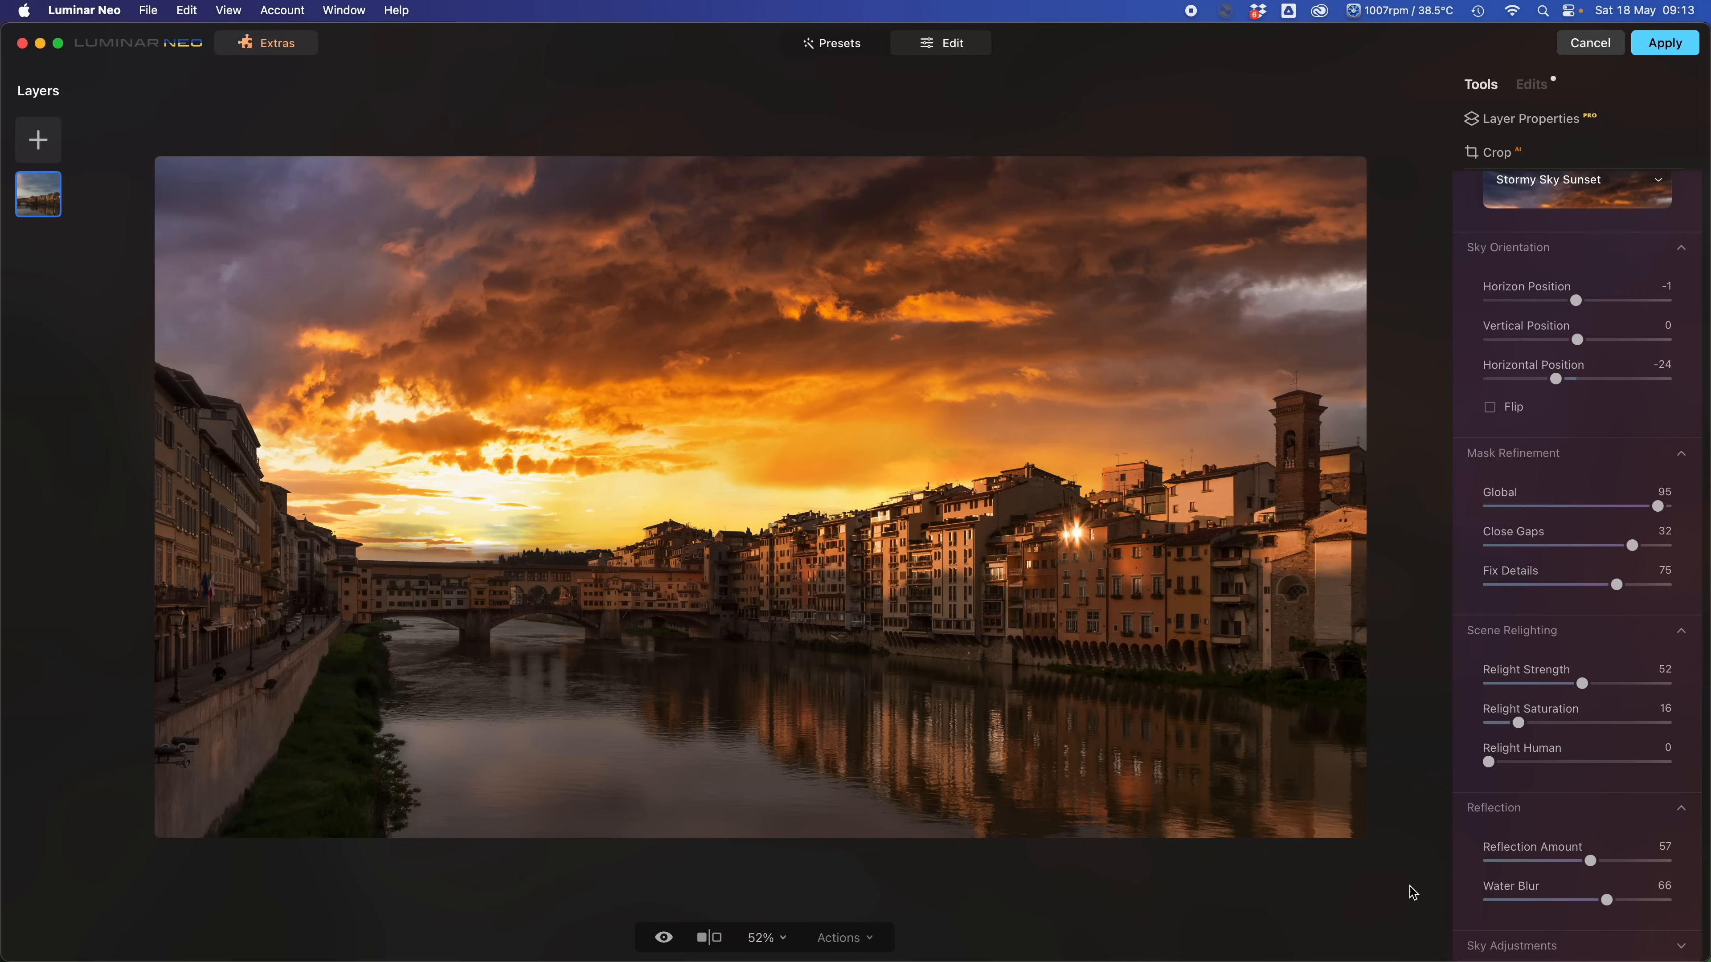
{"action": "left_click_drag", "start_coordinate": [1496, 898], "coordinate": [1472, 901]}
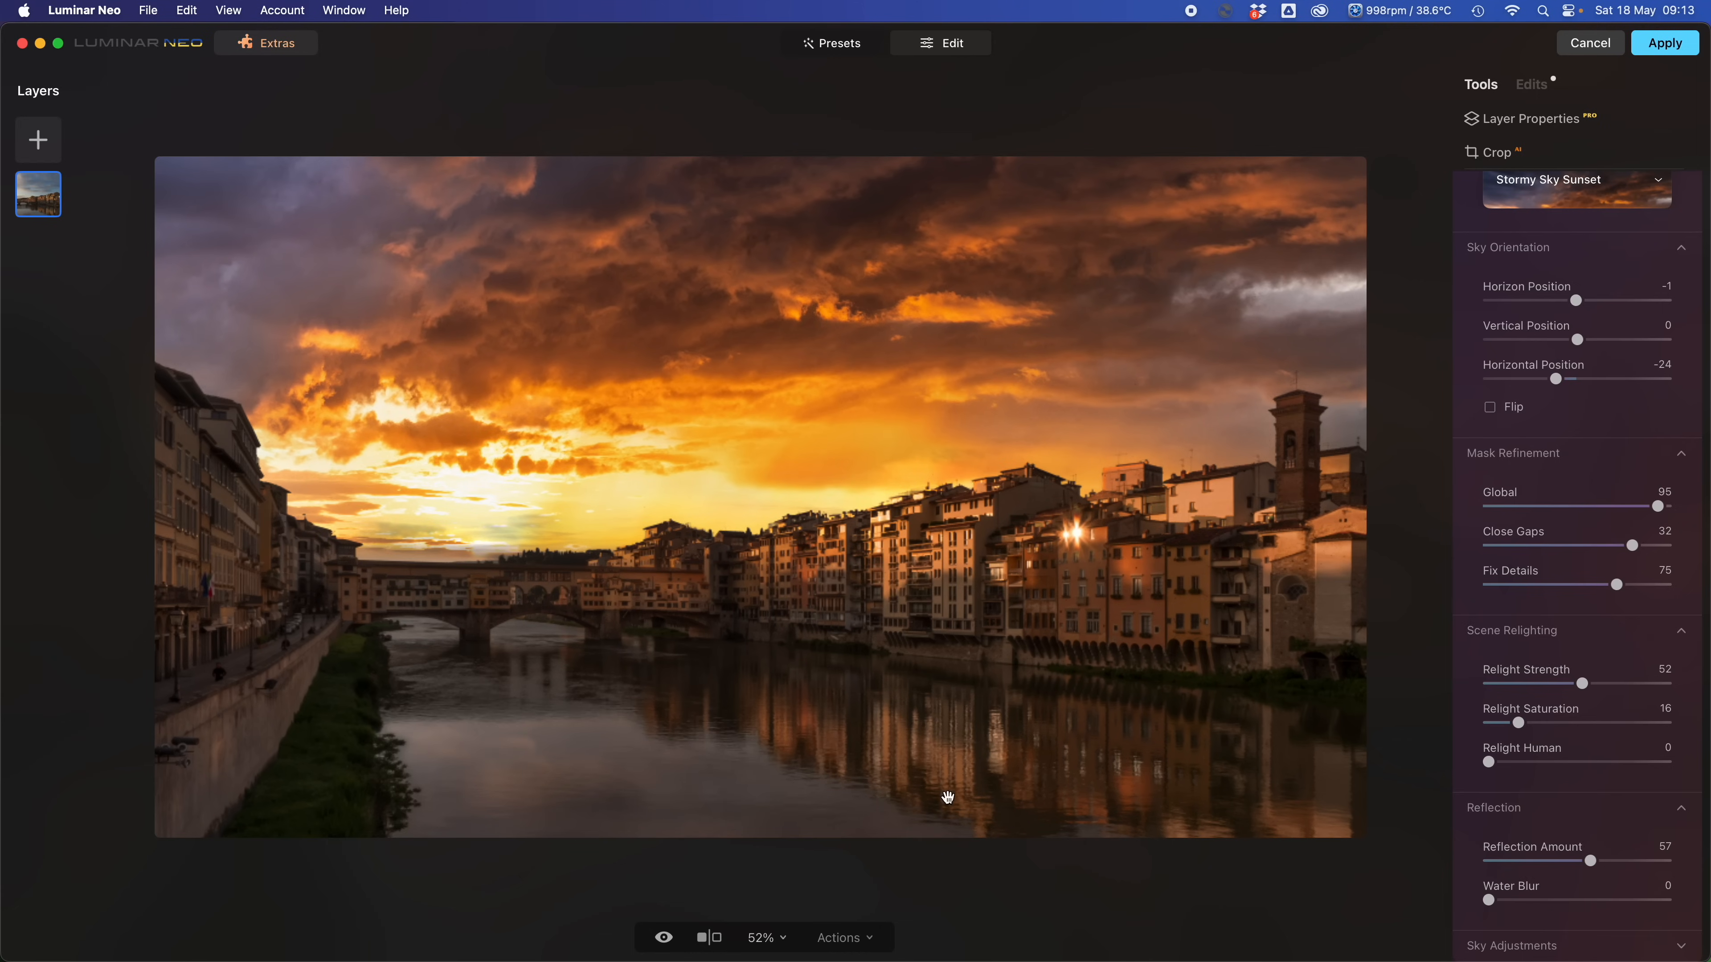
Try the sky's Atmospheric Haze at 48 in Sky Adjustments and reset it to 0.
{"action": "scroll", "coordinate": [1553, 633], "scroll_direction": "down", "scroll_amount": 5}
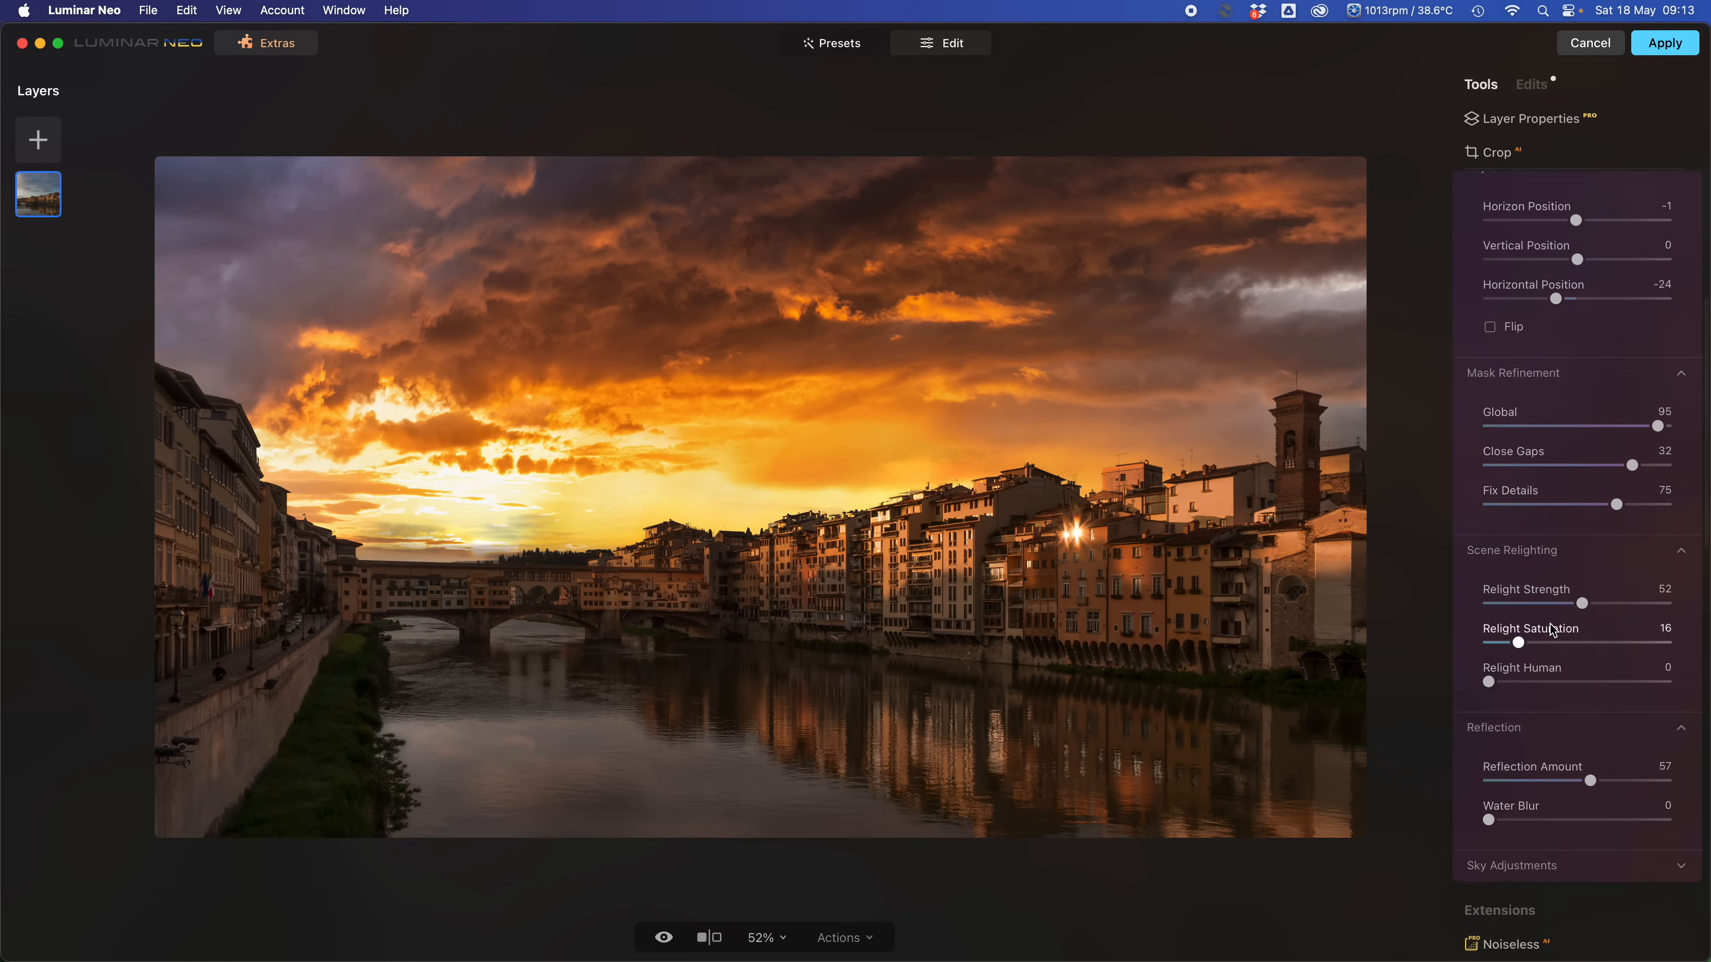
{"action": "left_click", "coordinate": [1549, 650]}
{"action": "scroll", "coordinate": [1515, 774], "scroll_direction": "up", "scroll_amount": 1}
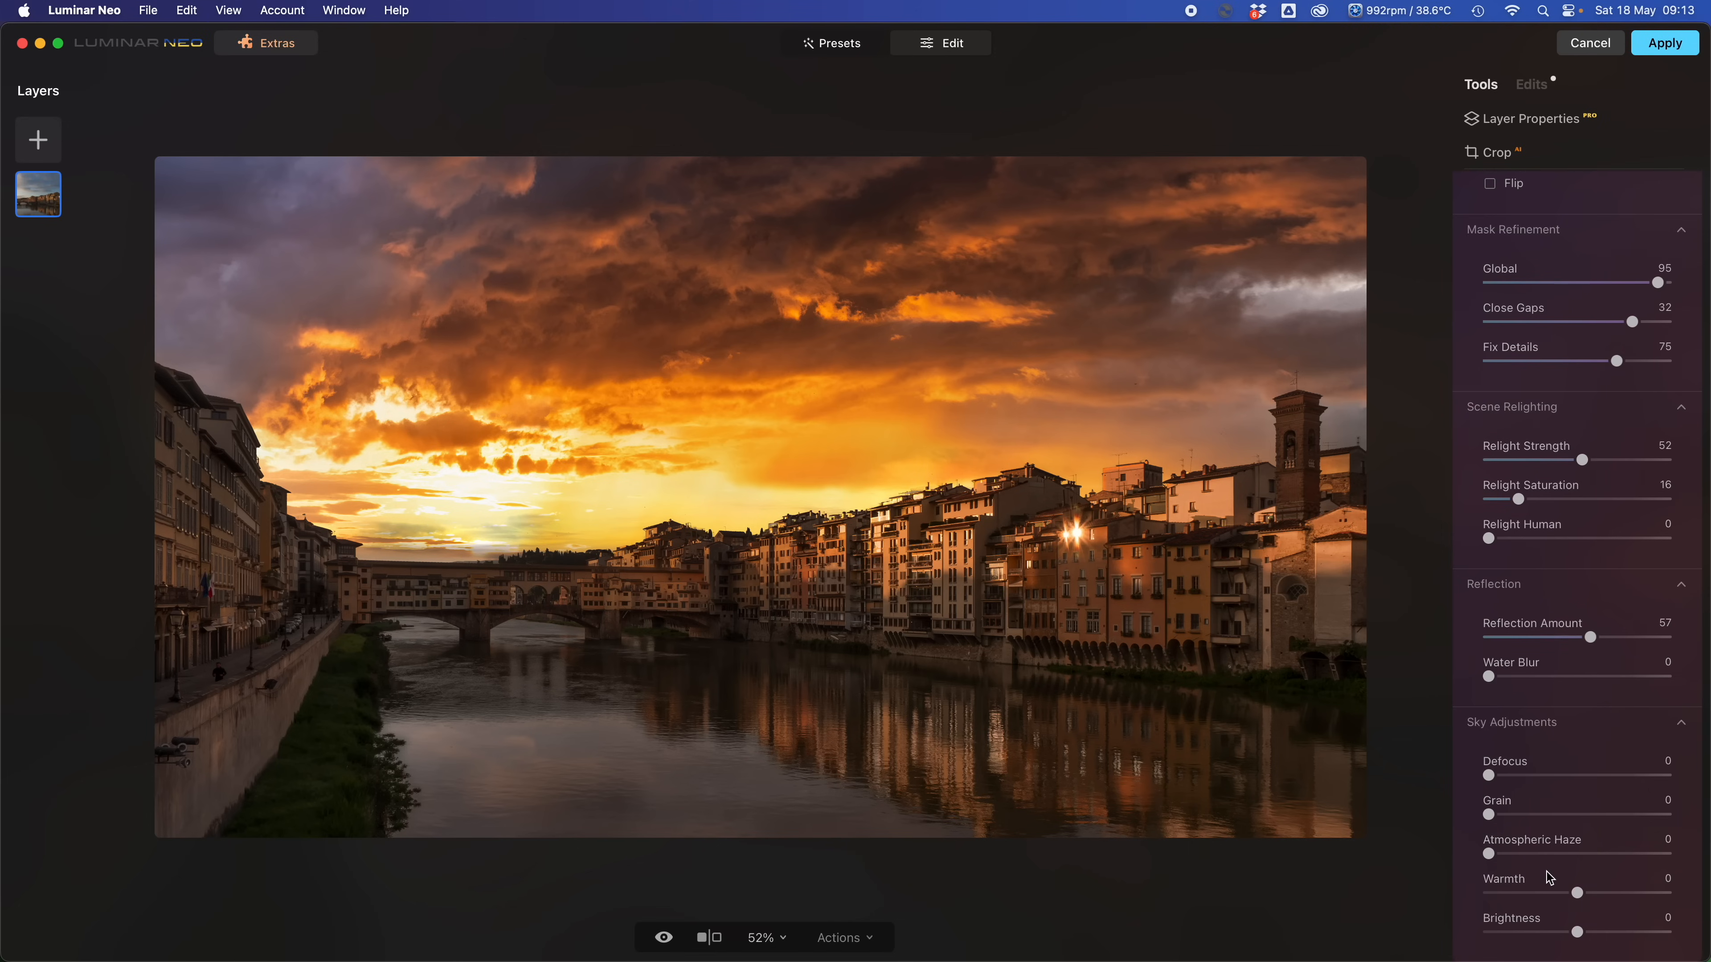
{"action": "left_click", "coordinate": [1573, 854]}
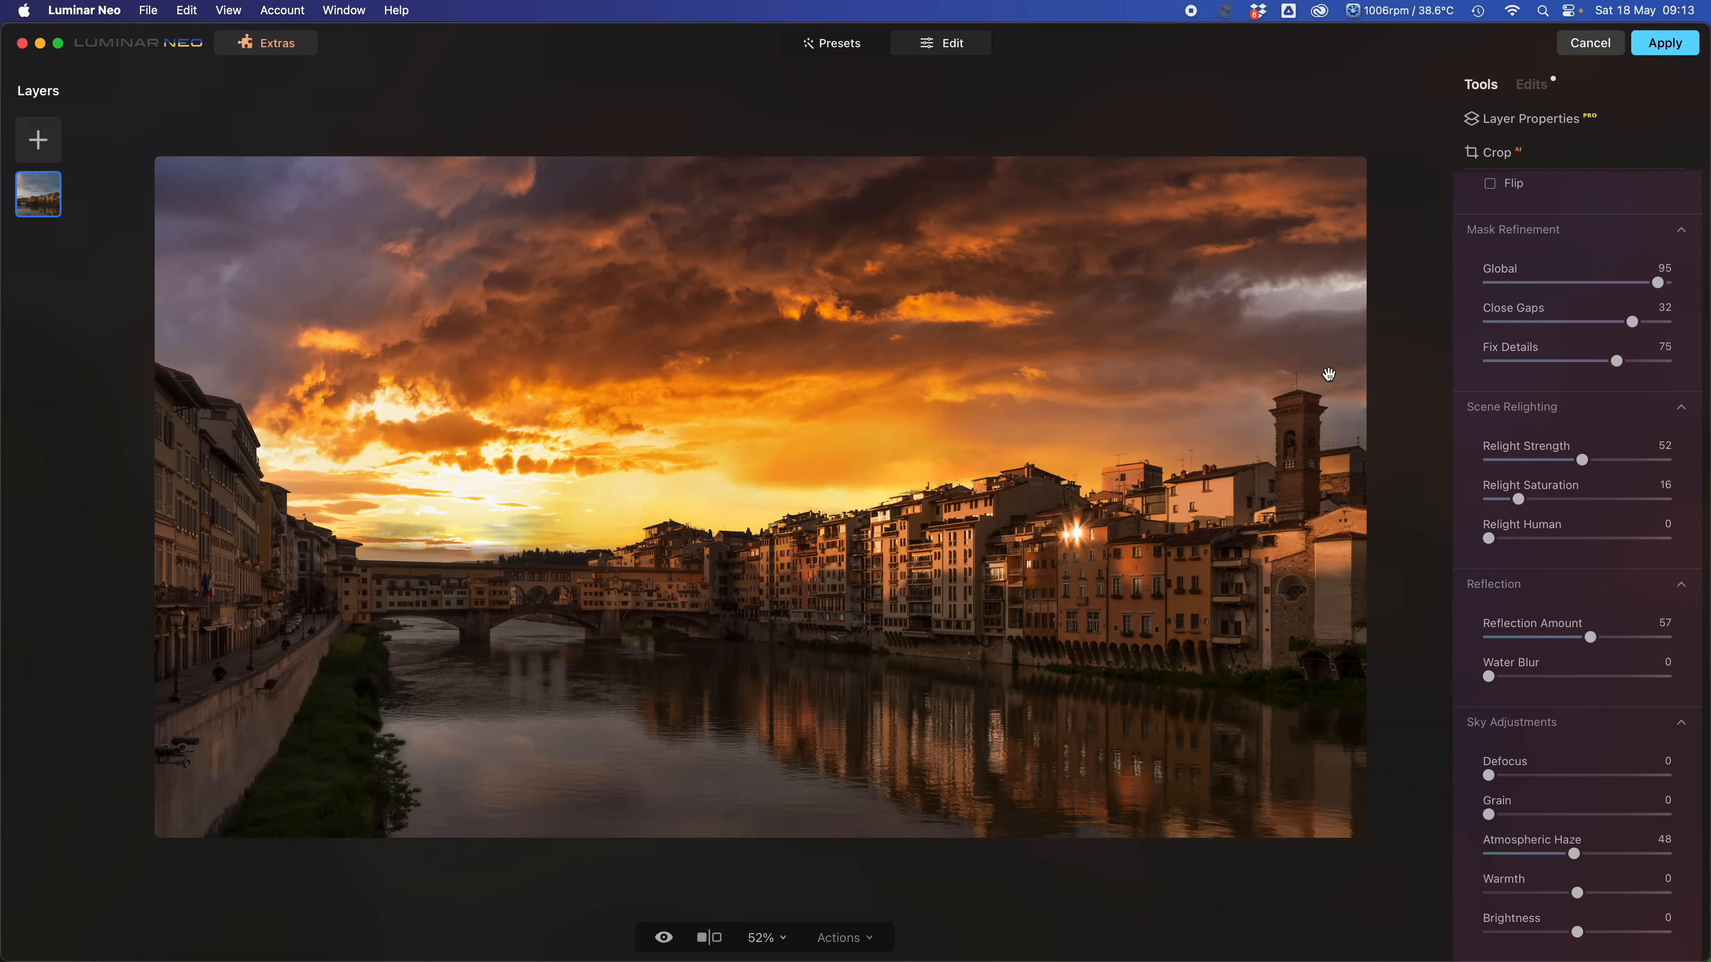
{"action": "double_click", "coordinate": [1499, 854]}
Try the sky's Warmth at -71 and 77, and return it to 0.
{"action": "left_click", "coordinate": [1514, 892]}
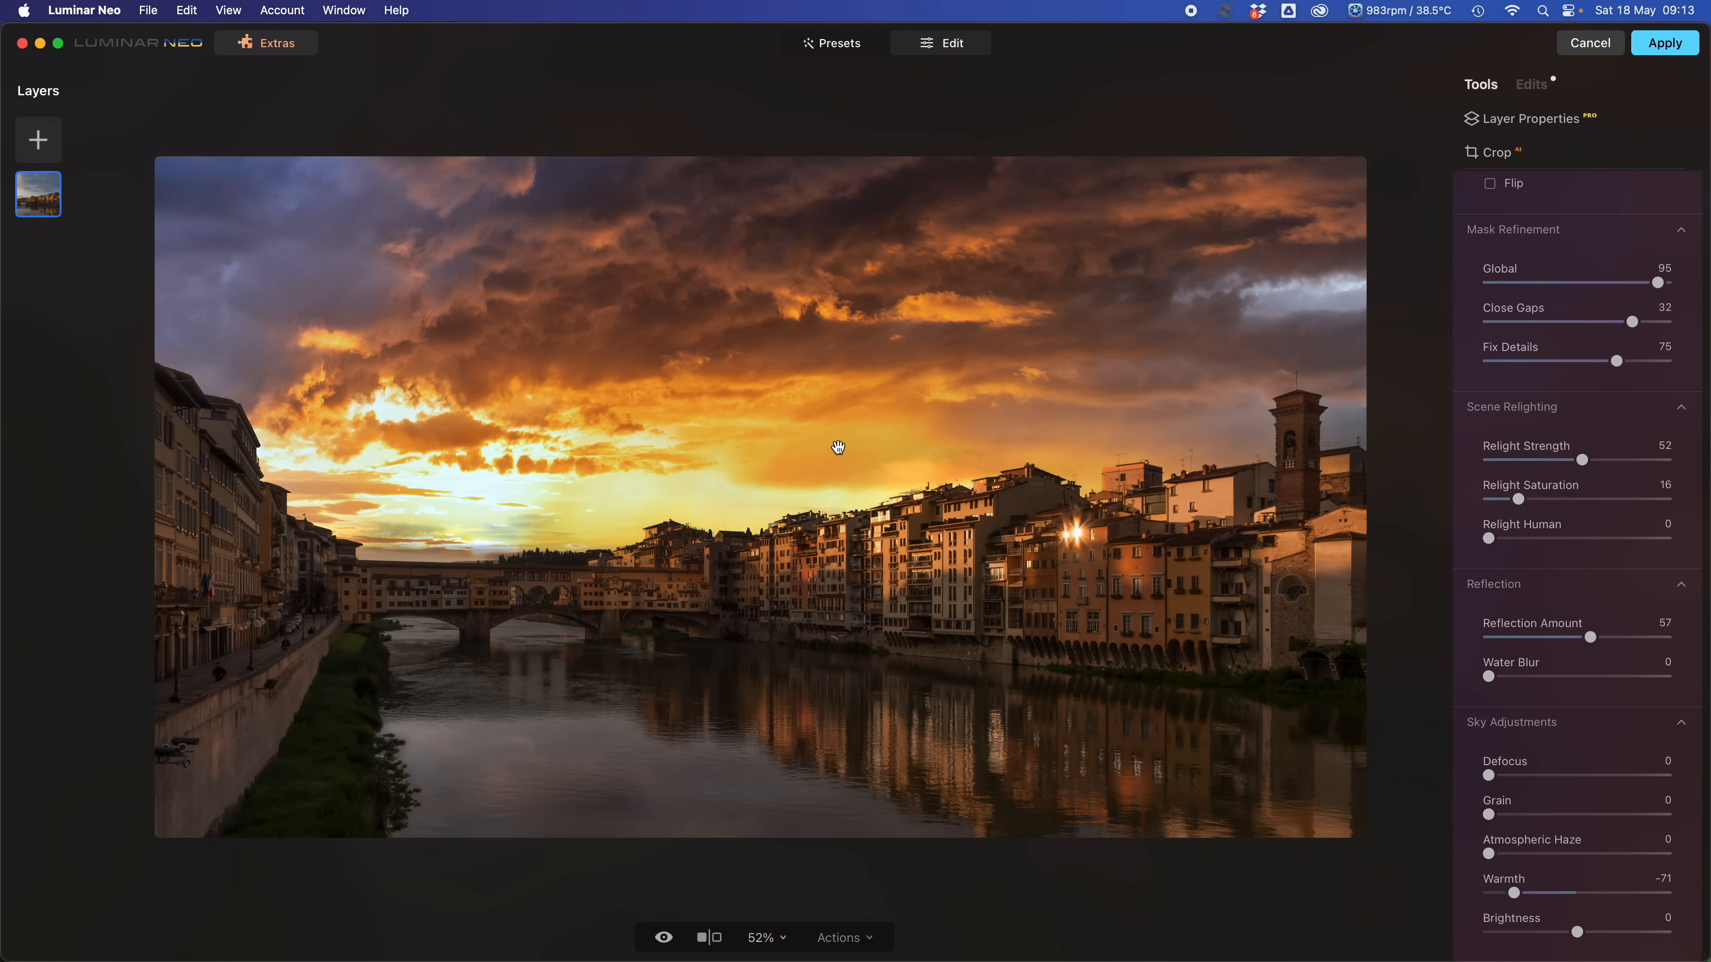
{"action": "left_click", "coordinate": [1648, 893]}
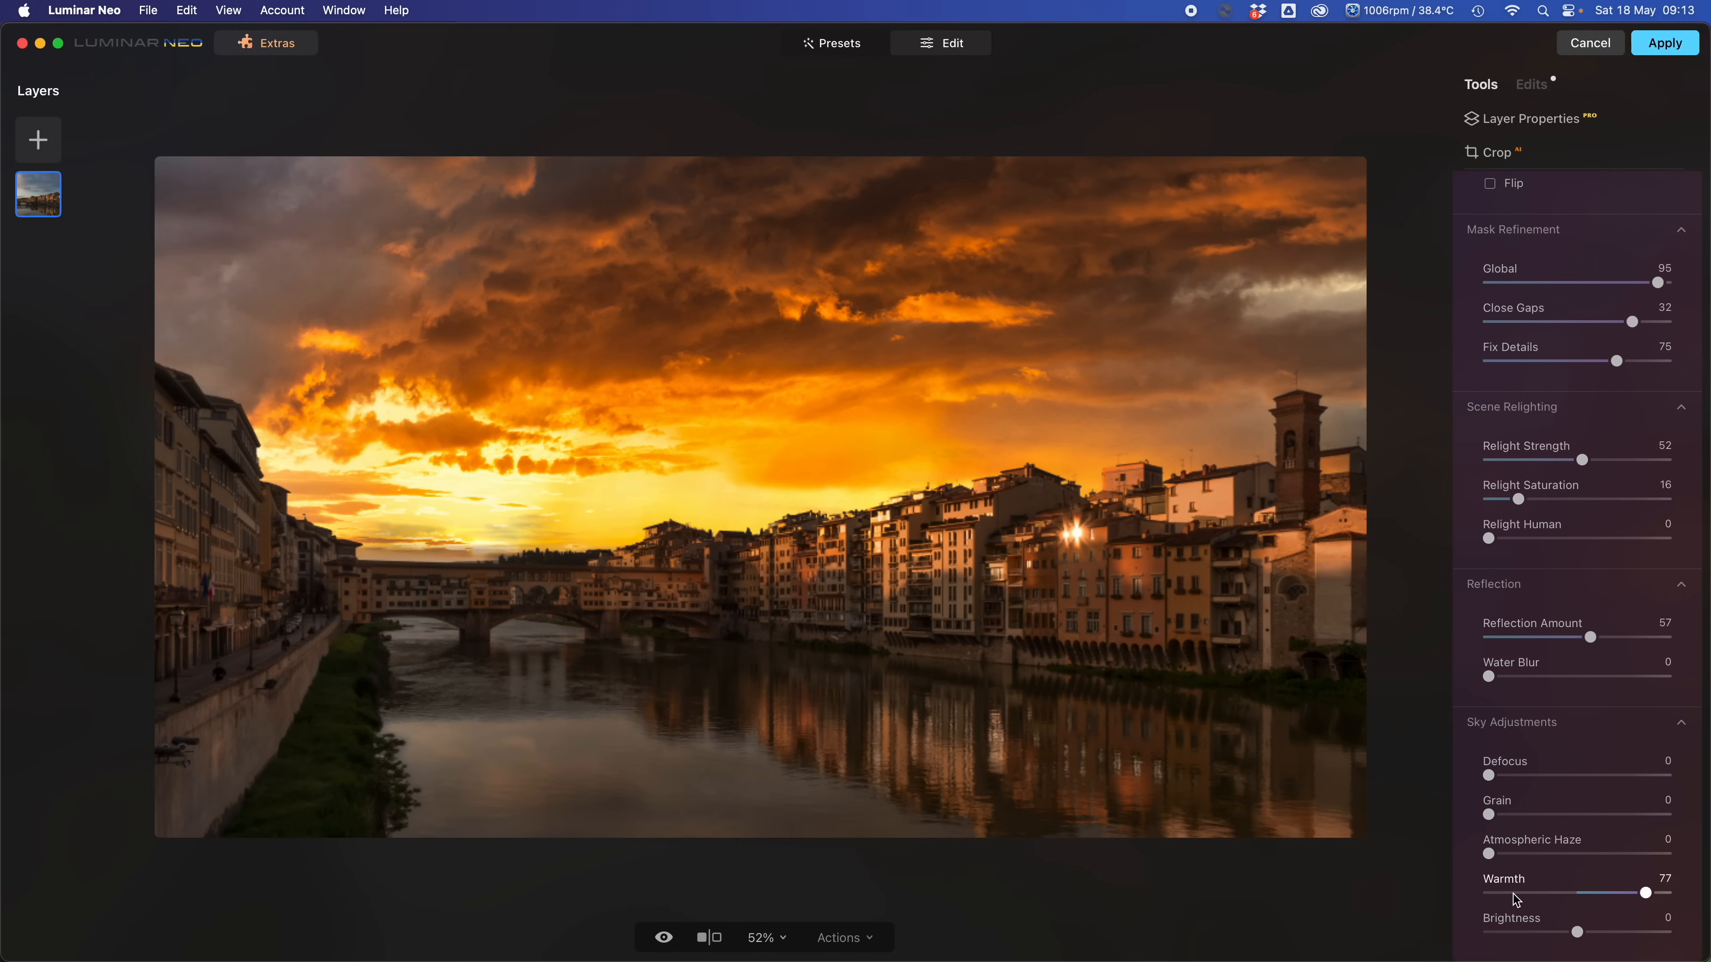
{"action": "left_click", "coordinate": [1577, 894]}
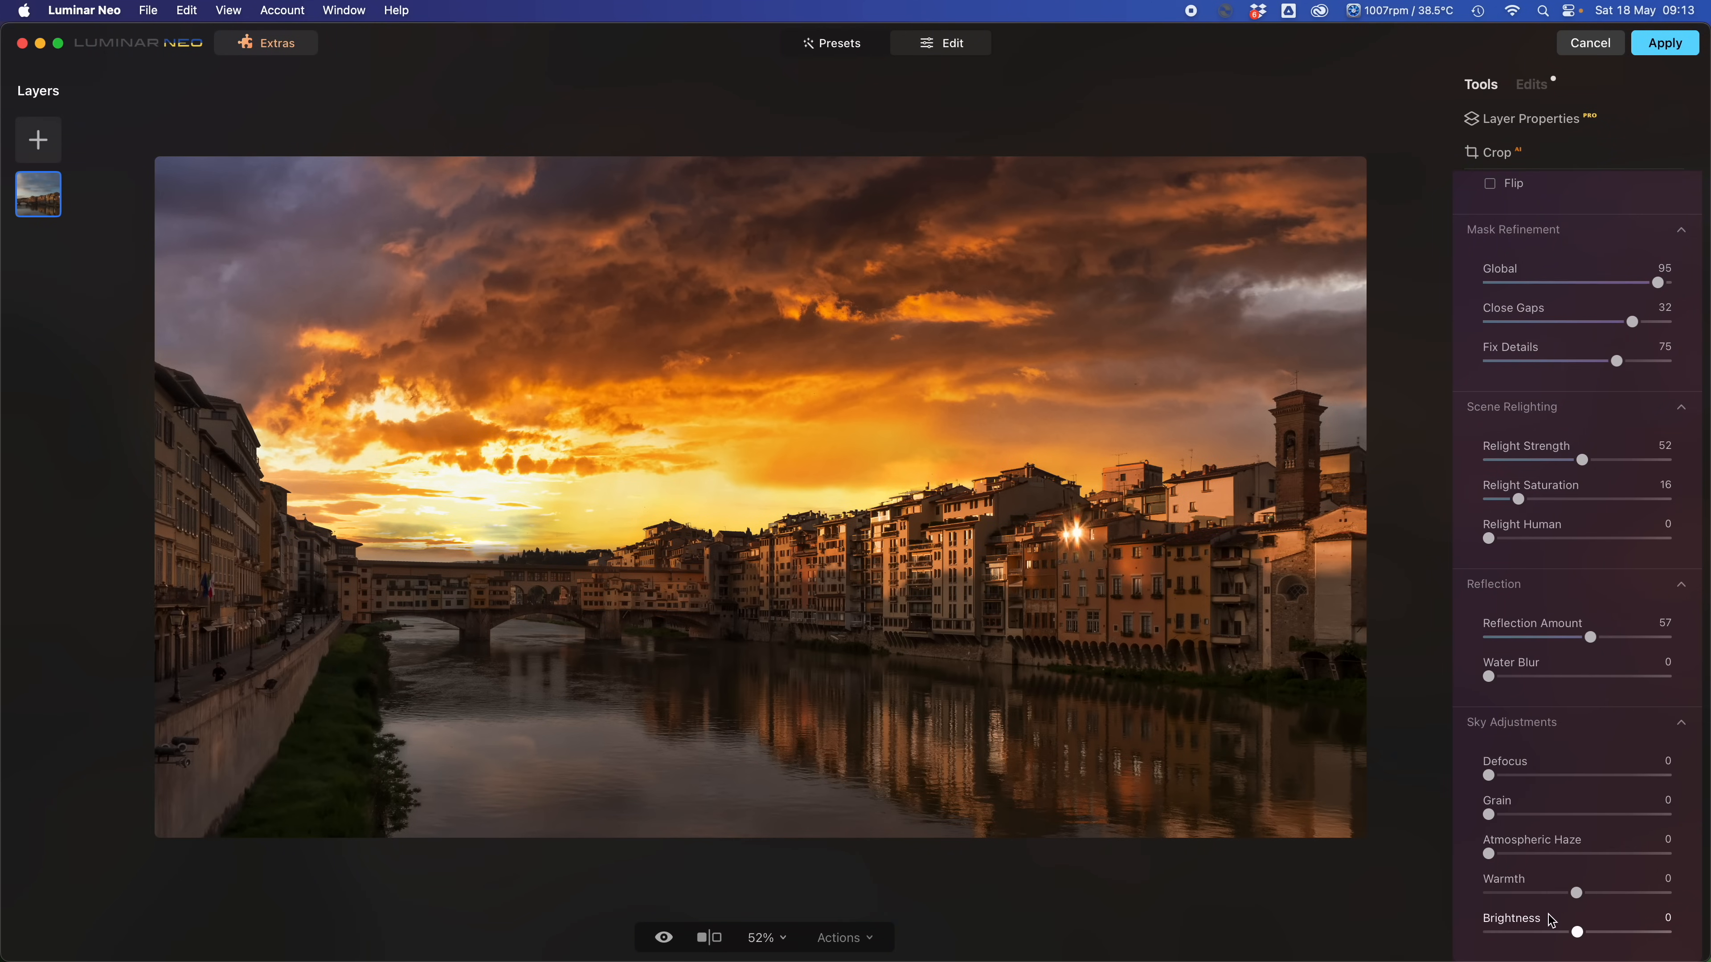
Set the sky's Brightness to -17 and compare the photo with the Sky effect off and on.
{"action": "left_click", "coordinate": [1561, 933]}
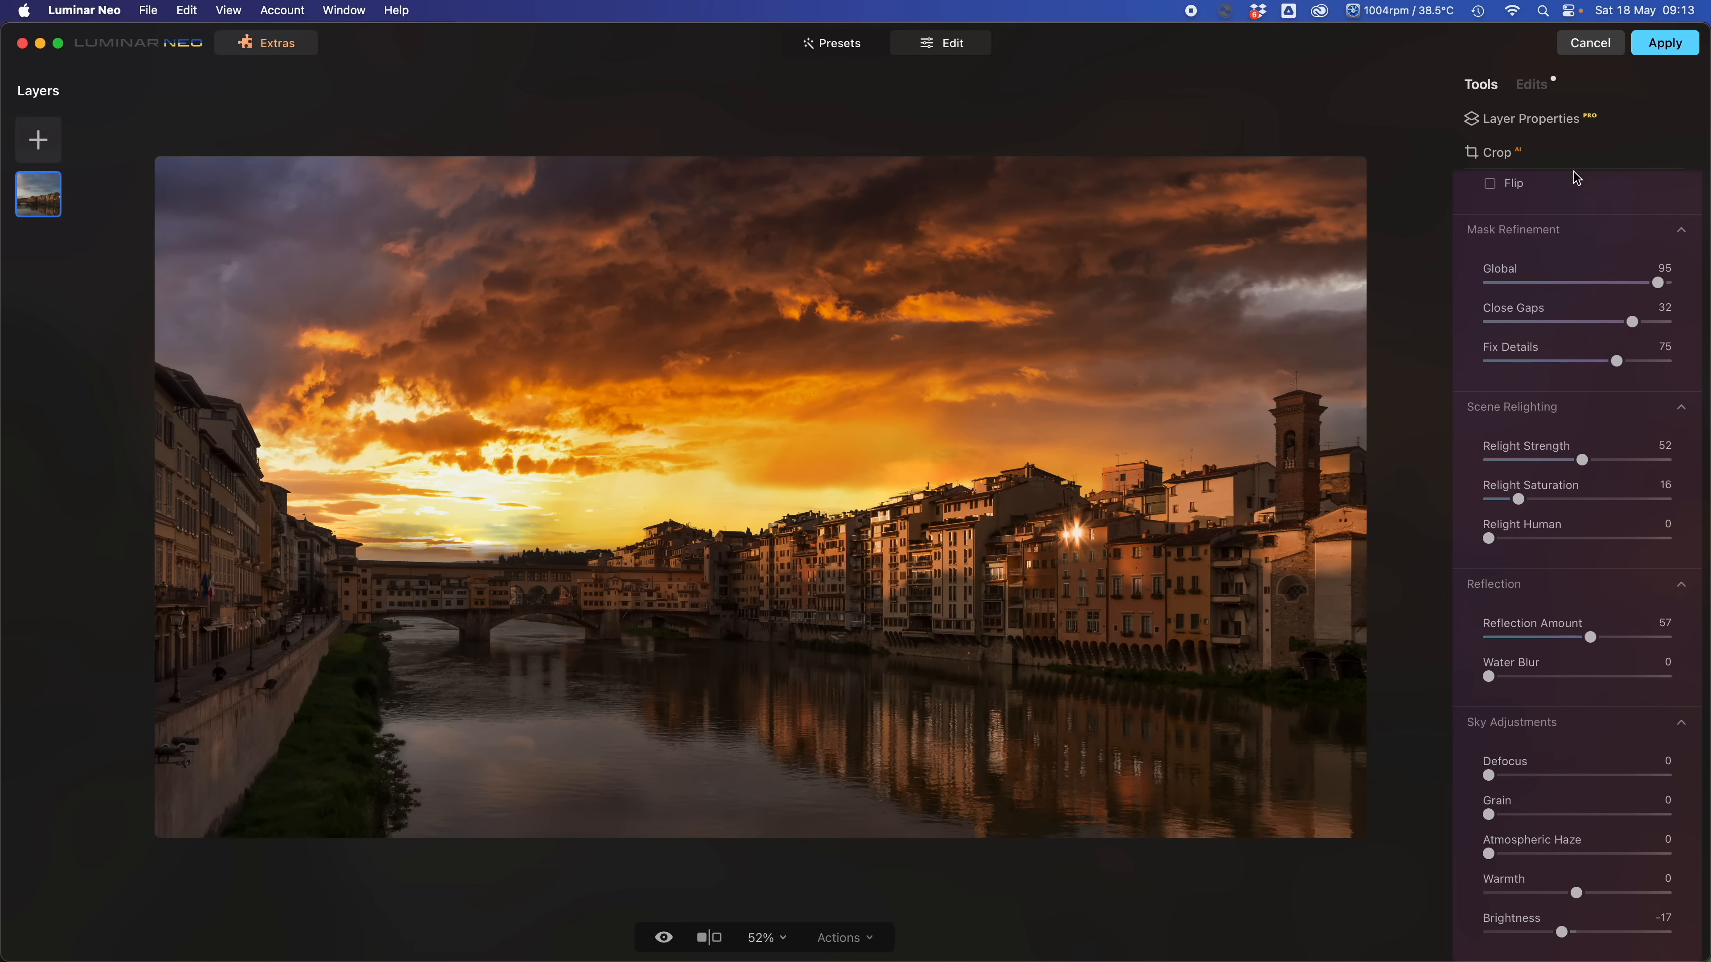
{"action": "scroll", "coordinate": [1576, 216], "scroll_direction": "down", "scroll_amount": 5}
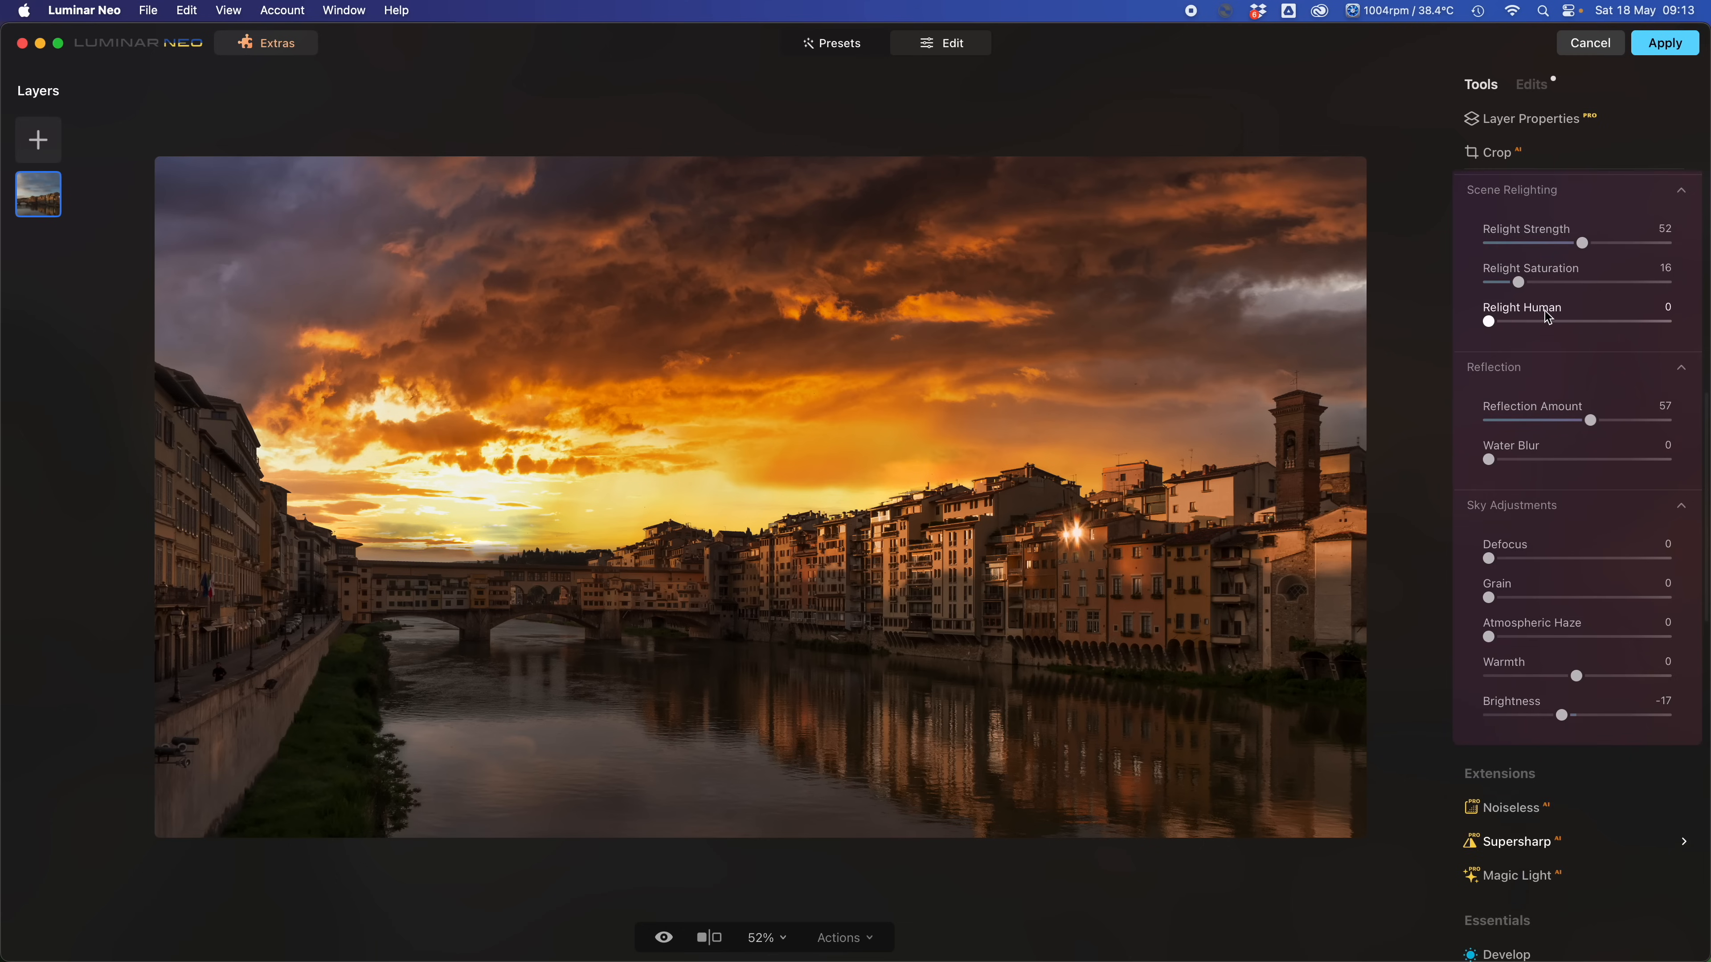
{"action": "scroll", "coordinate": [1548, 317], "scroll_direction": "up", "scroll_amount": 4}
{"action": "scroll", "coordinate": [1547, 317], "scroll_direction": "up", "scroll_amount": 8}
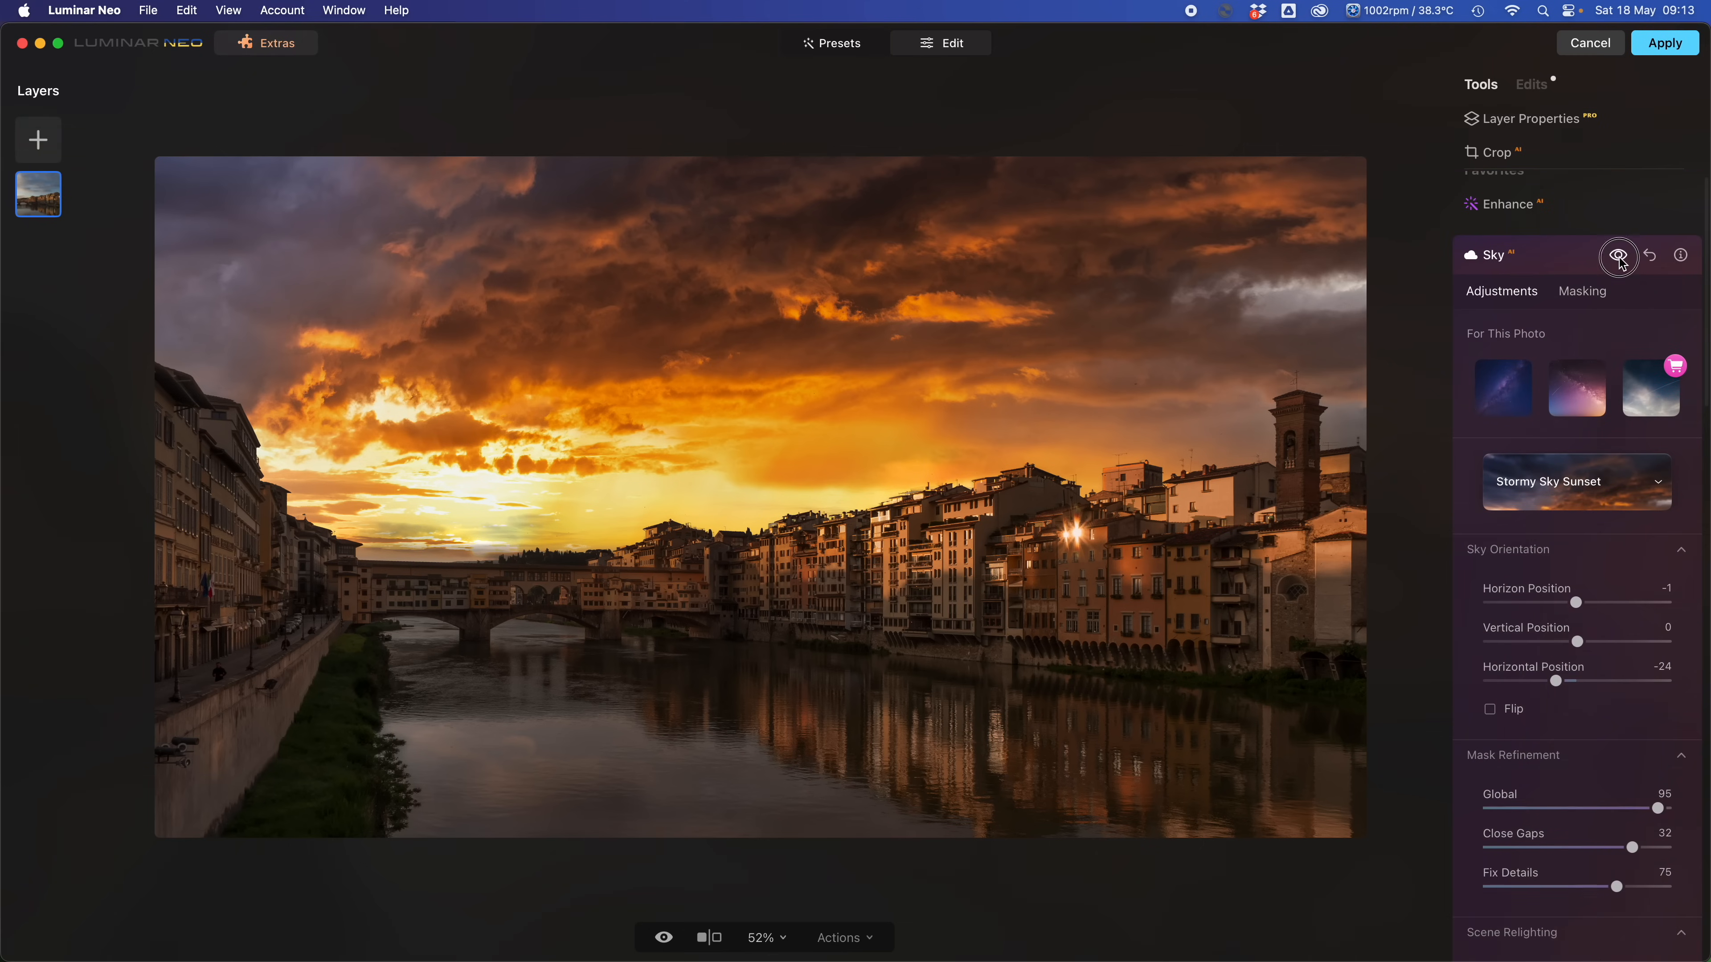
{"action": "left_click", "coordinate": [1619, 256]}
{"action": "left_click", "coordinate": [1619, 256]}
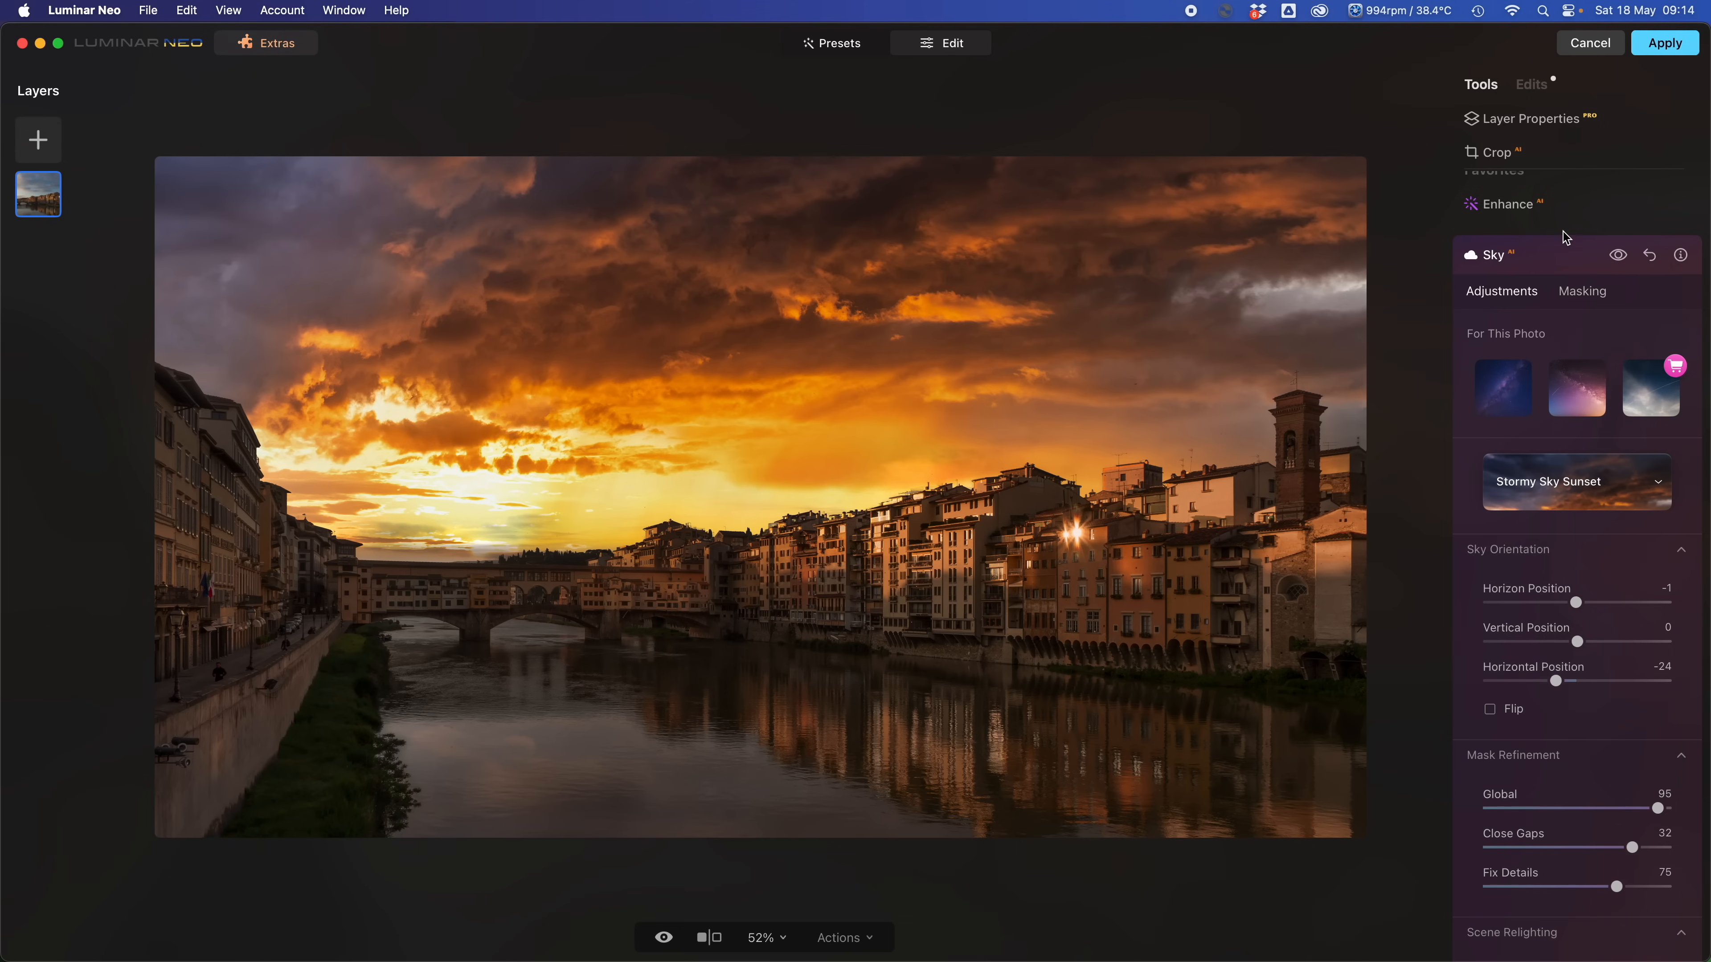
Open the Sunrays tool and place the sun center on the horizon just above the bridge.
{"action": "scroll", "coordinate": [1566, 246], "scroll_direction": "down", "scroll_amount": 5}
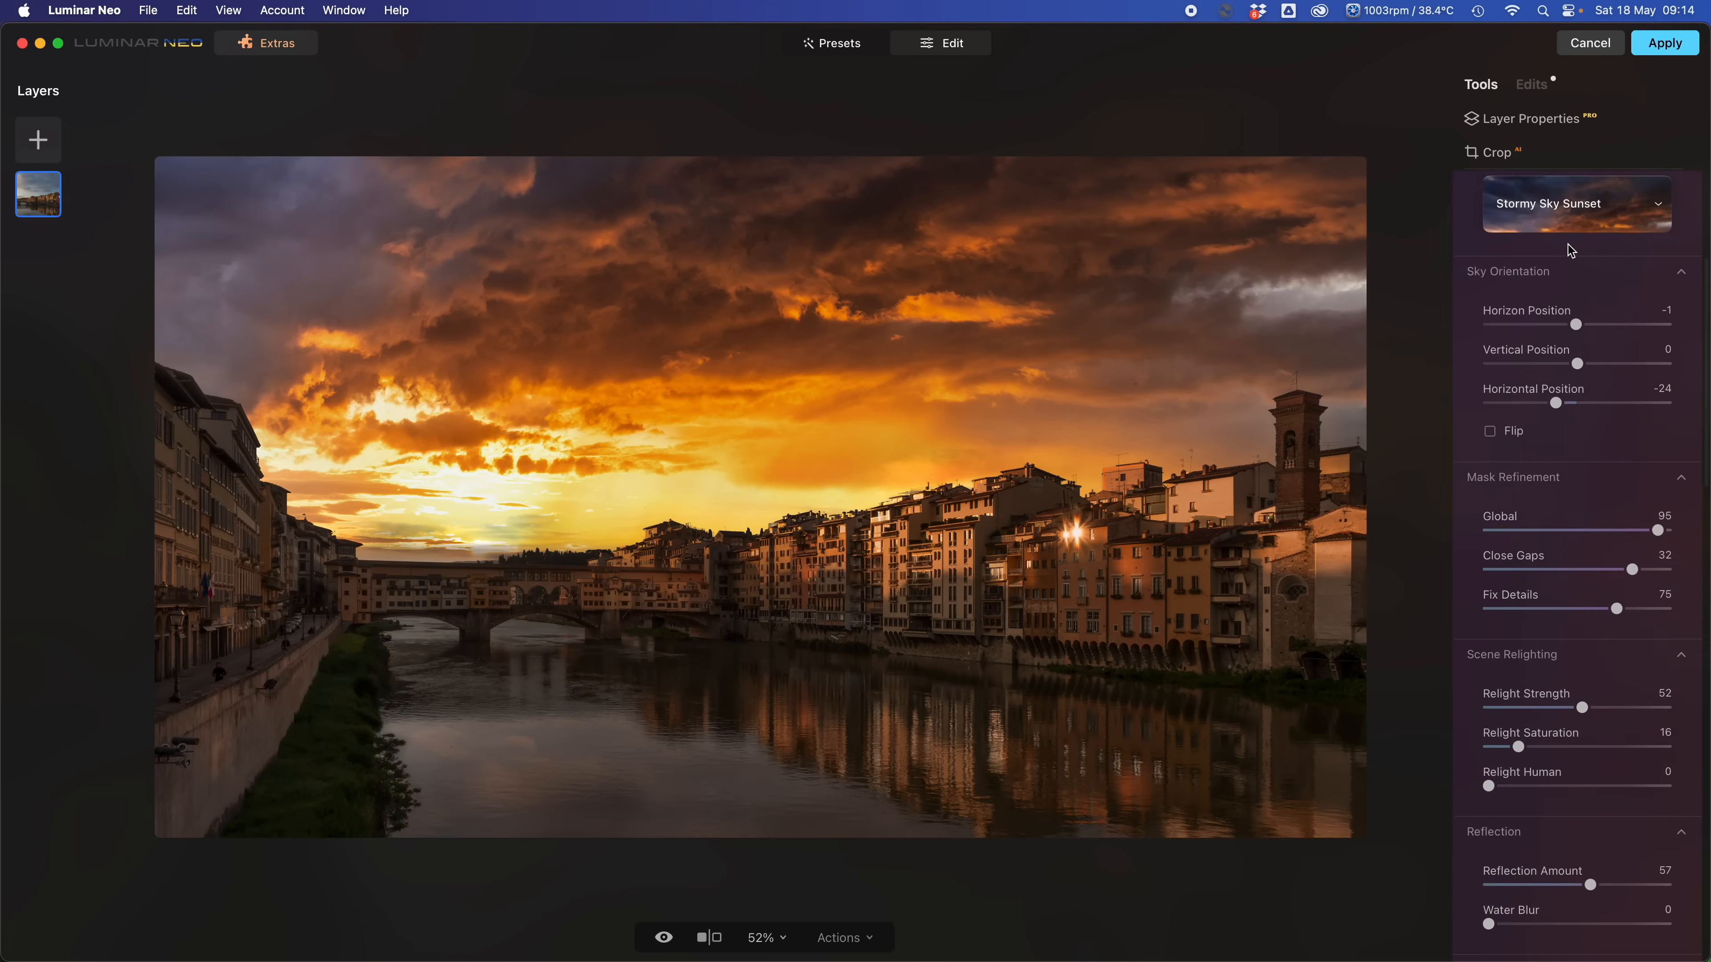
{"action": "scroll", "coordinate": [1570, 250], "scroll_direction": "down", "scroll_amount": 2}
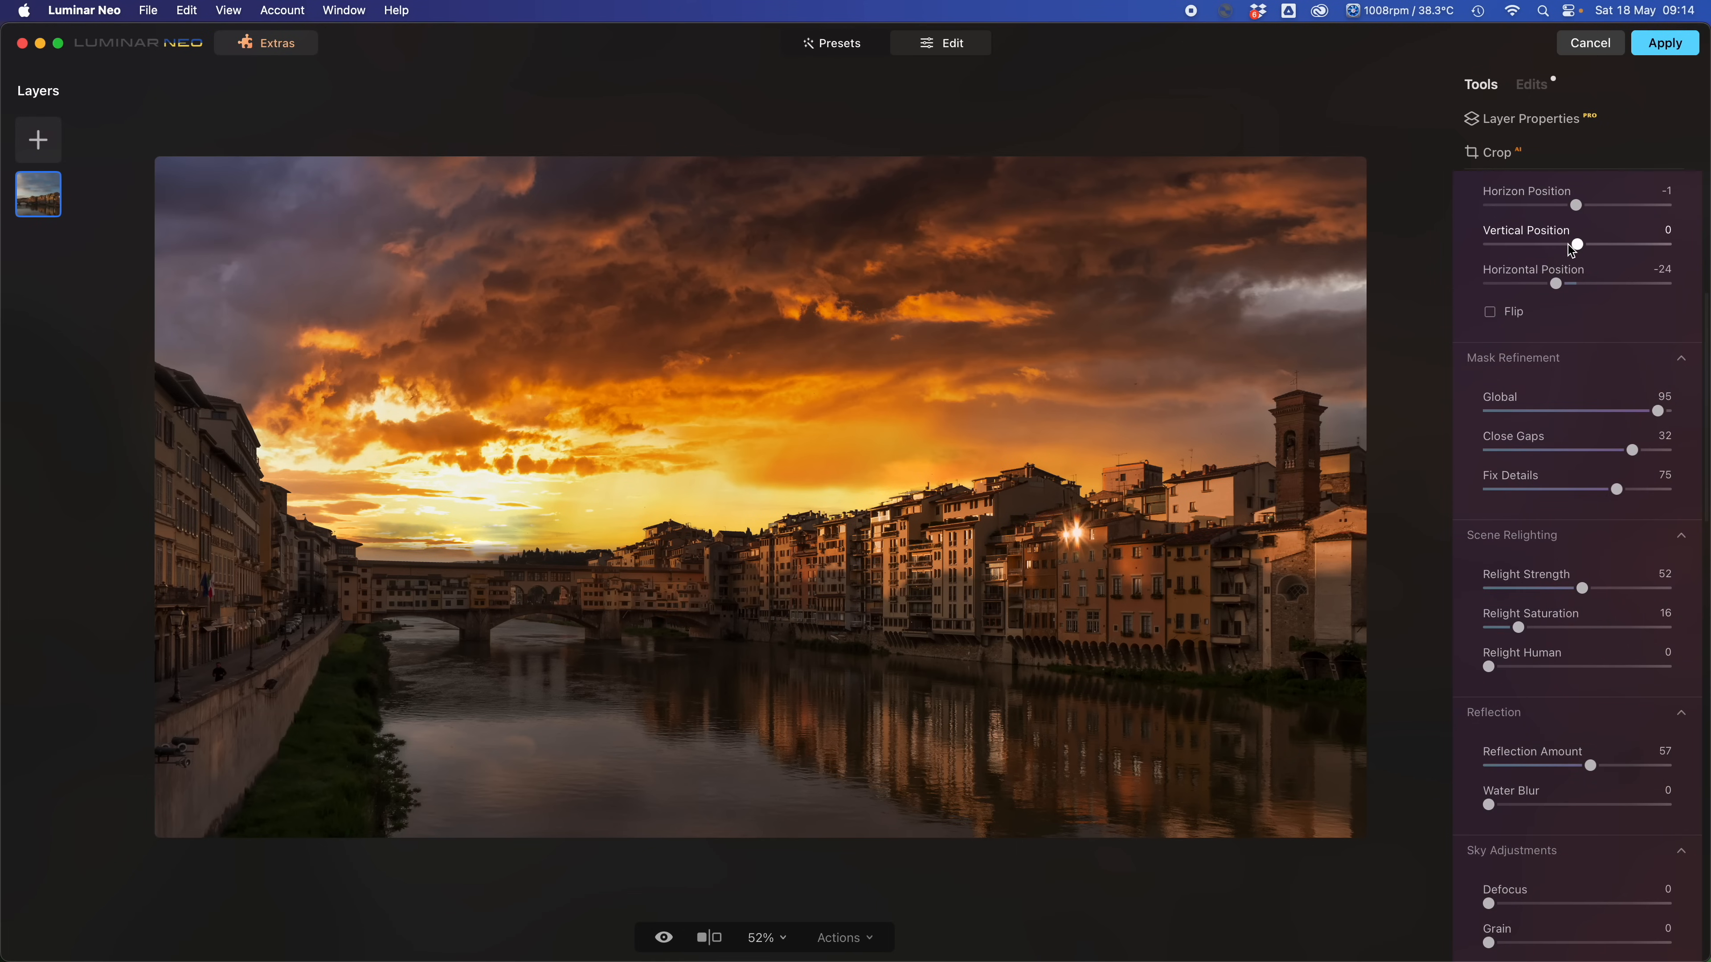
{"action": "scroll", "coordinate": [1569, 249], "scroll_direction": "down", "scroll_amount": 1}
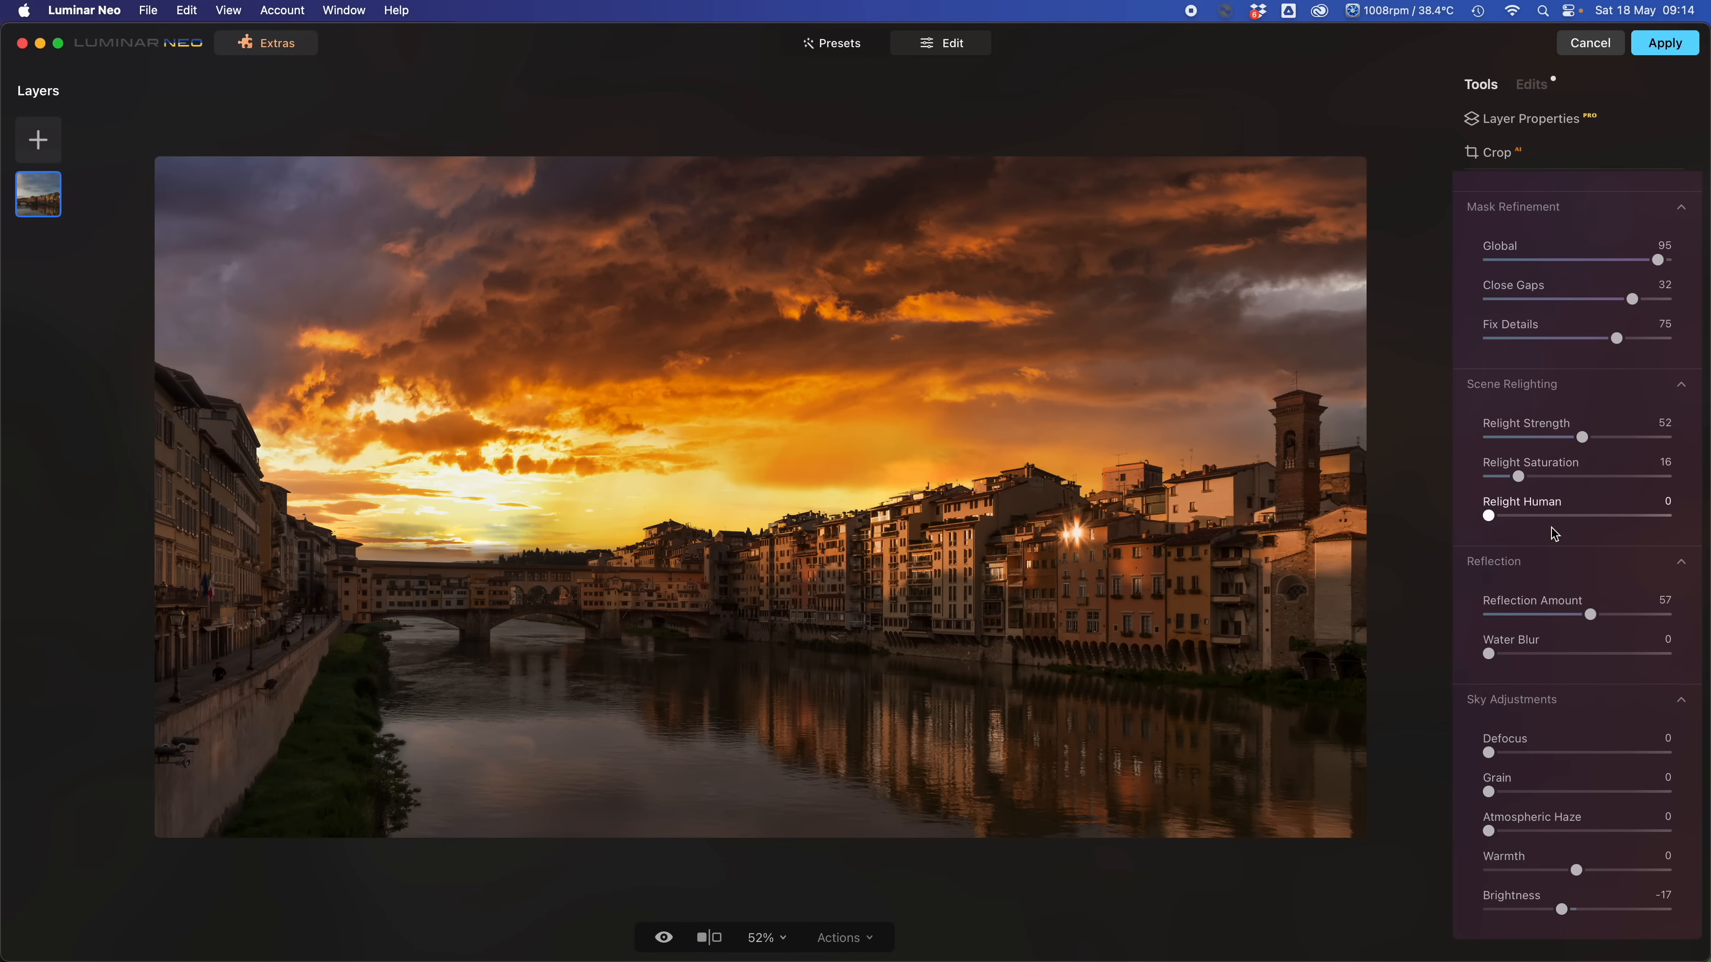
{"action": "scroll", "coordinate": [1562, 539], "scroll_direction": "down", "scroll_amount": 8}
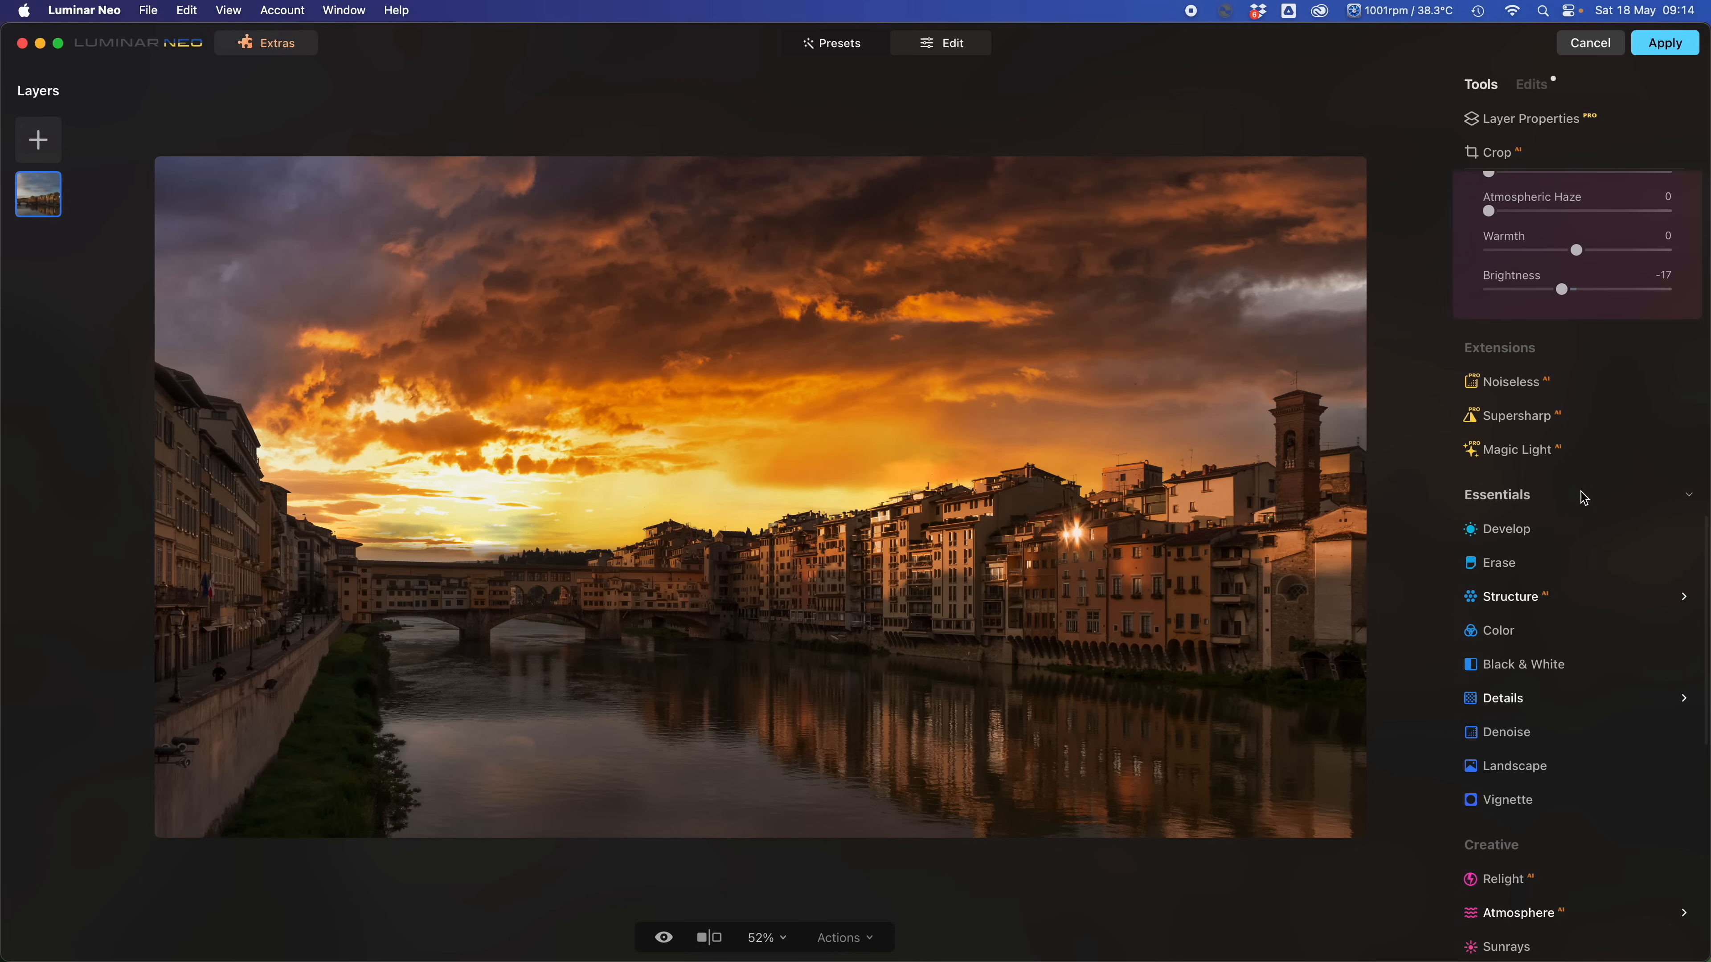
{"action": "scroll", "coordinate": [1546, 869], "scroll_direction": "down", "scroll_amount": 1}
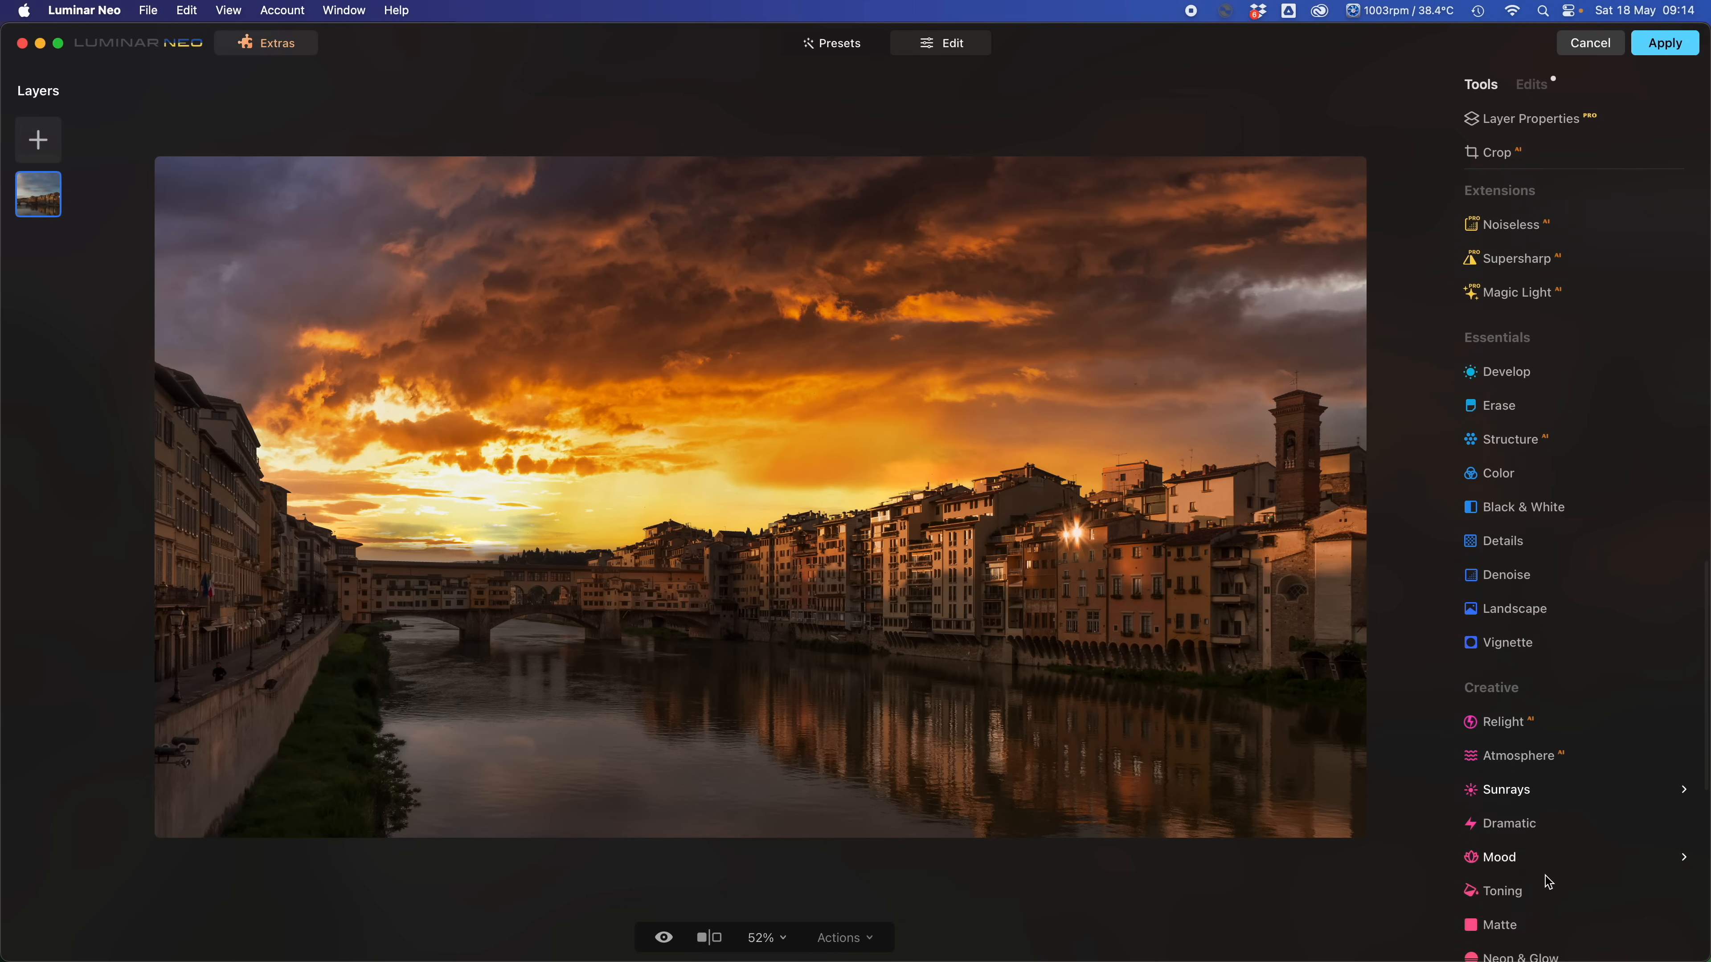
{"action": "left_click", "coordinate": [1528, 781]}
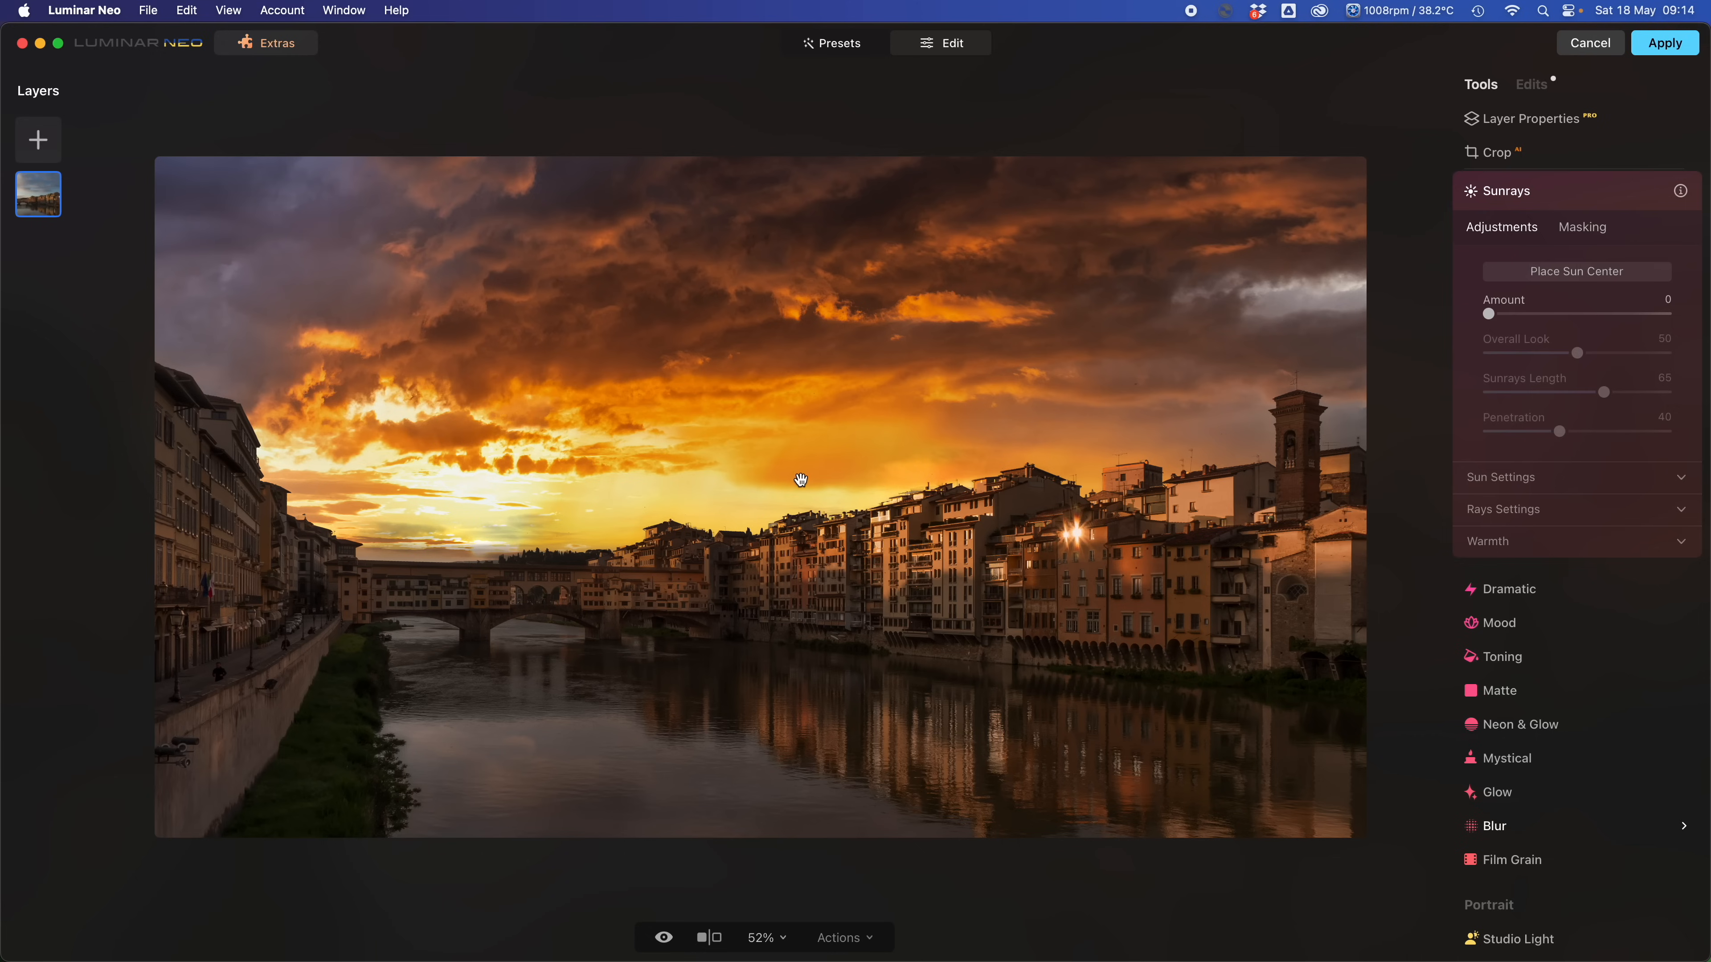
{"action": "left_click", "coordinate": [1570, 280]}
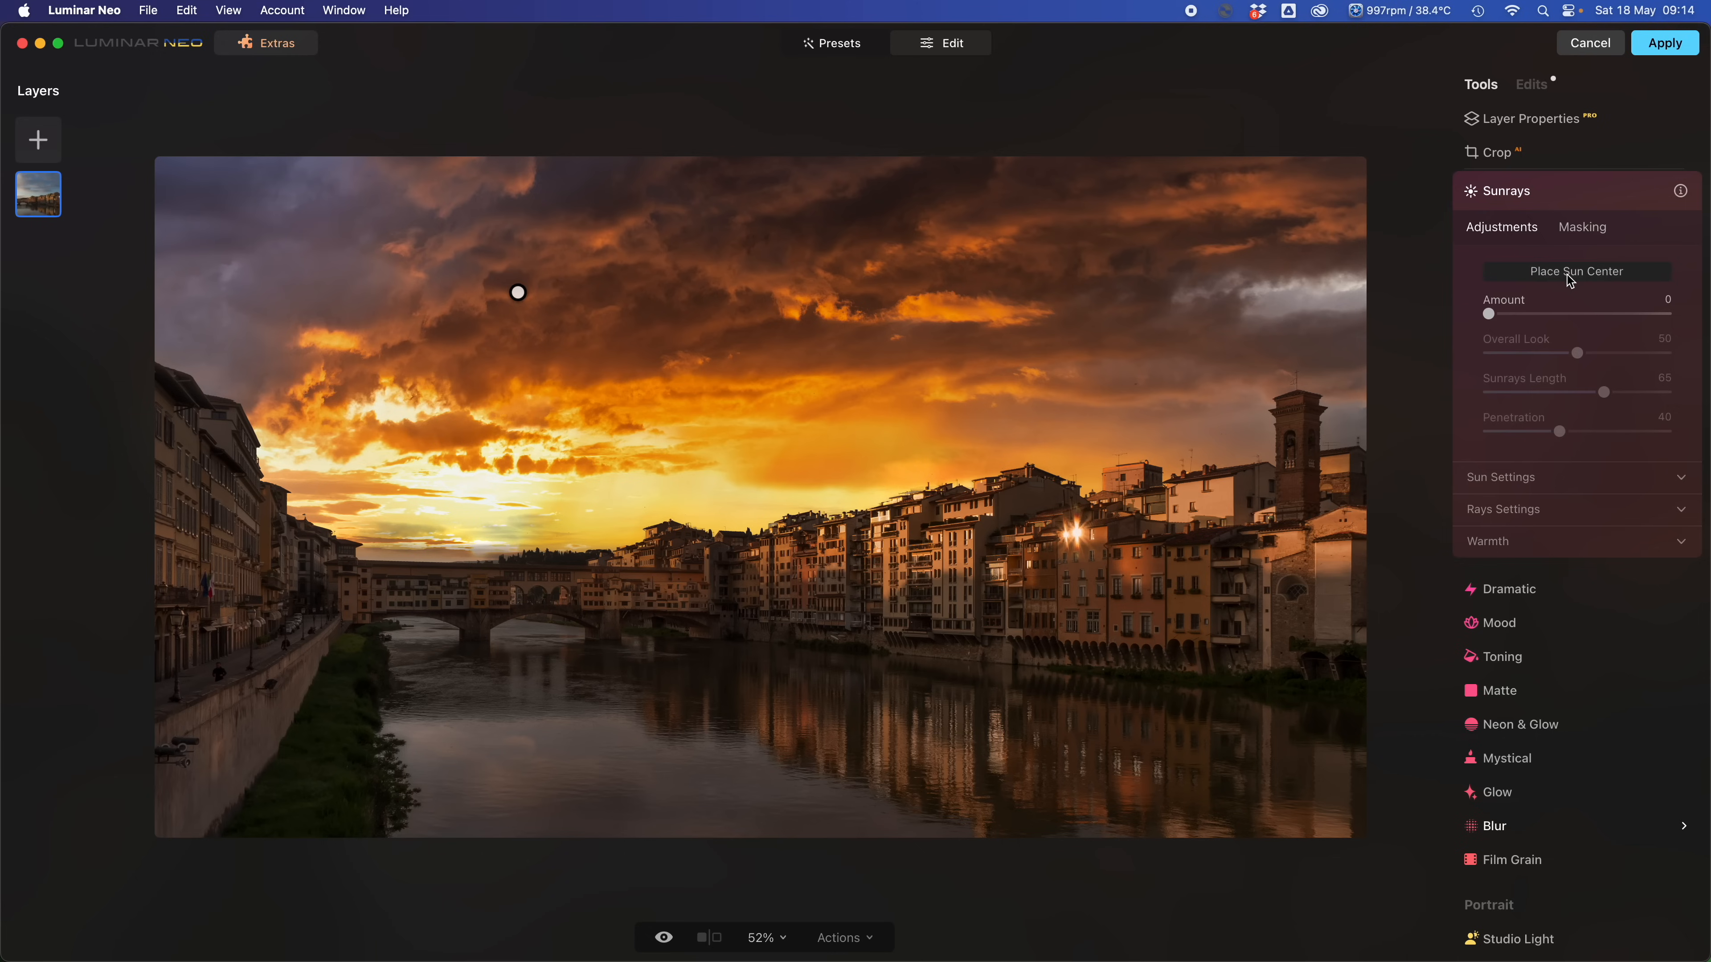
{"action": "left_click_drag", "start_coordinate": [518, 292], "coordinate": [479, 548]}
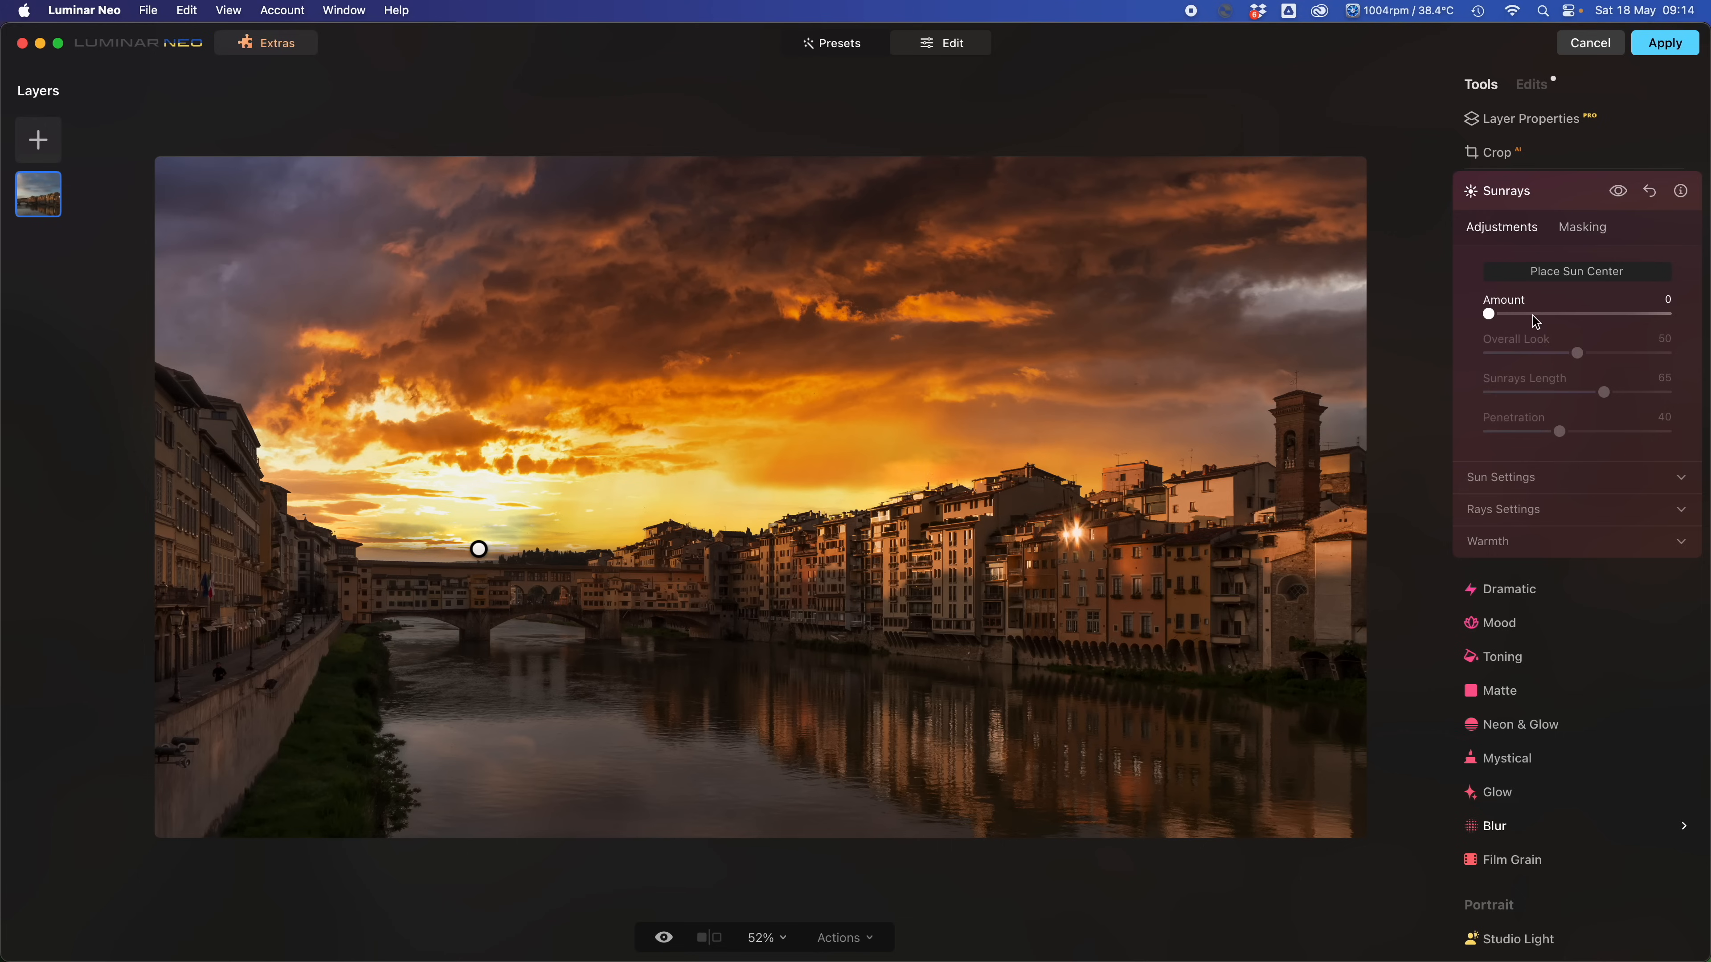
Try the Sunrays Amount at 39, and reduce it to 12.
{"action": "left_click", "coordinate": [1562, 315]}
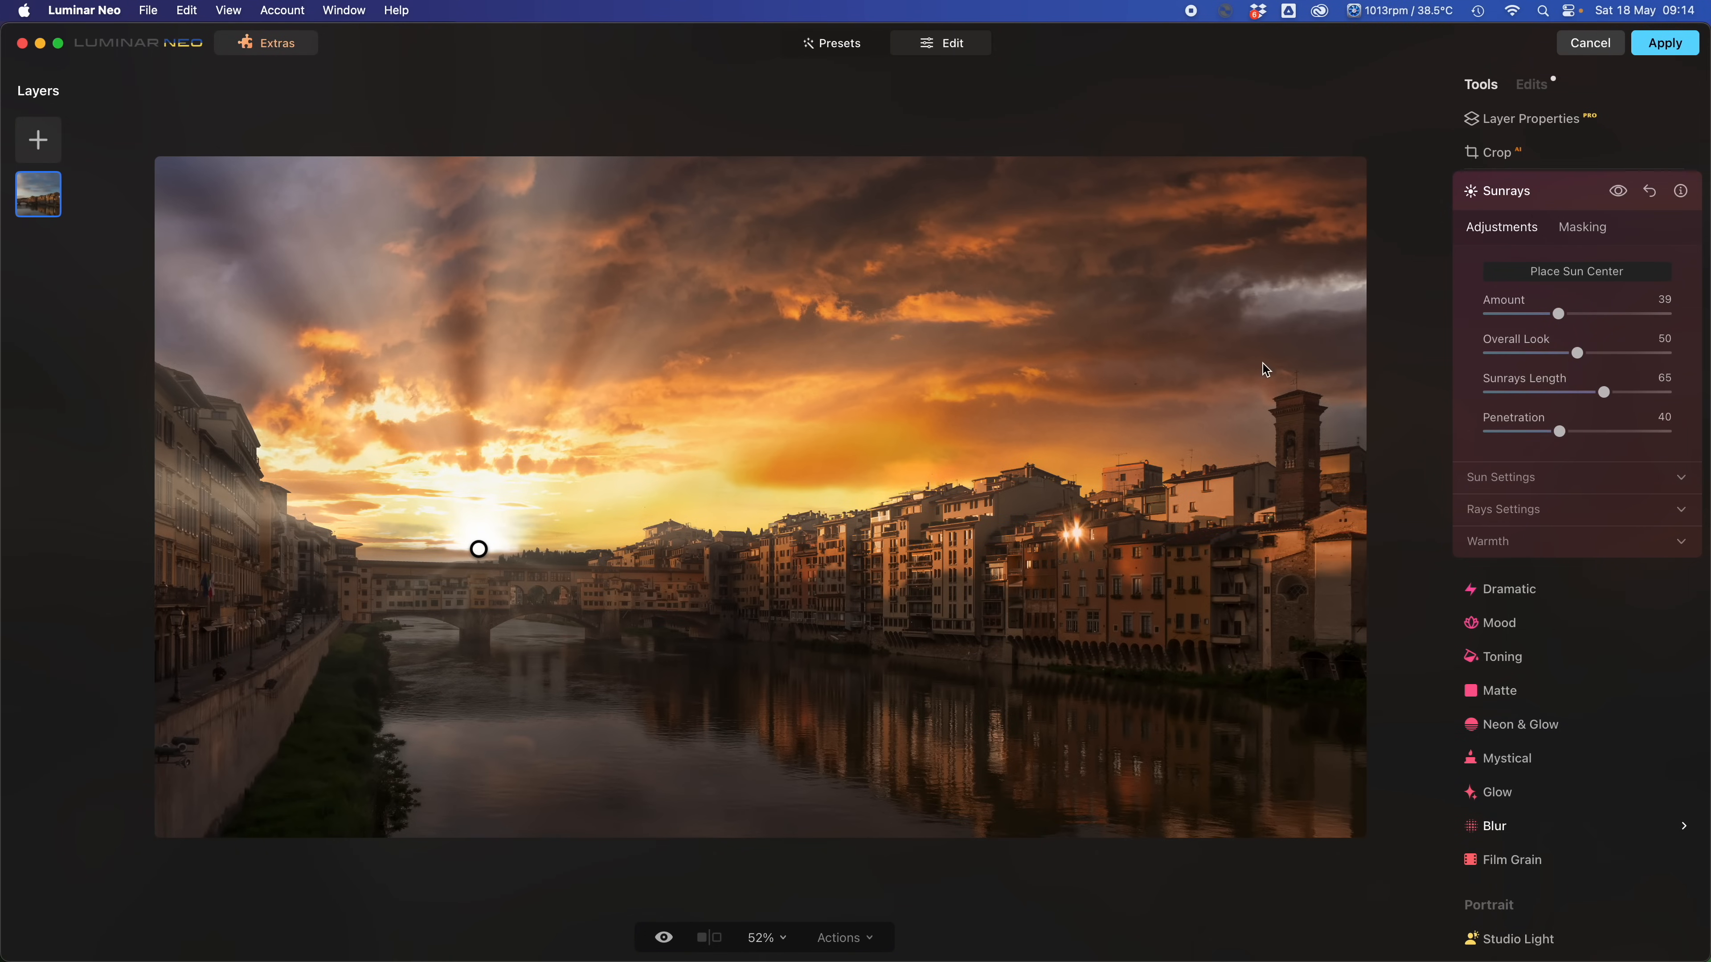
{"action": "left_click", "coordinate": [1517, 315]}
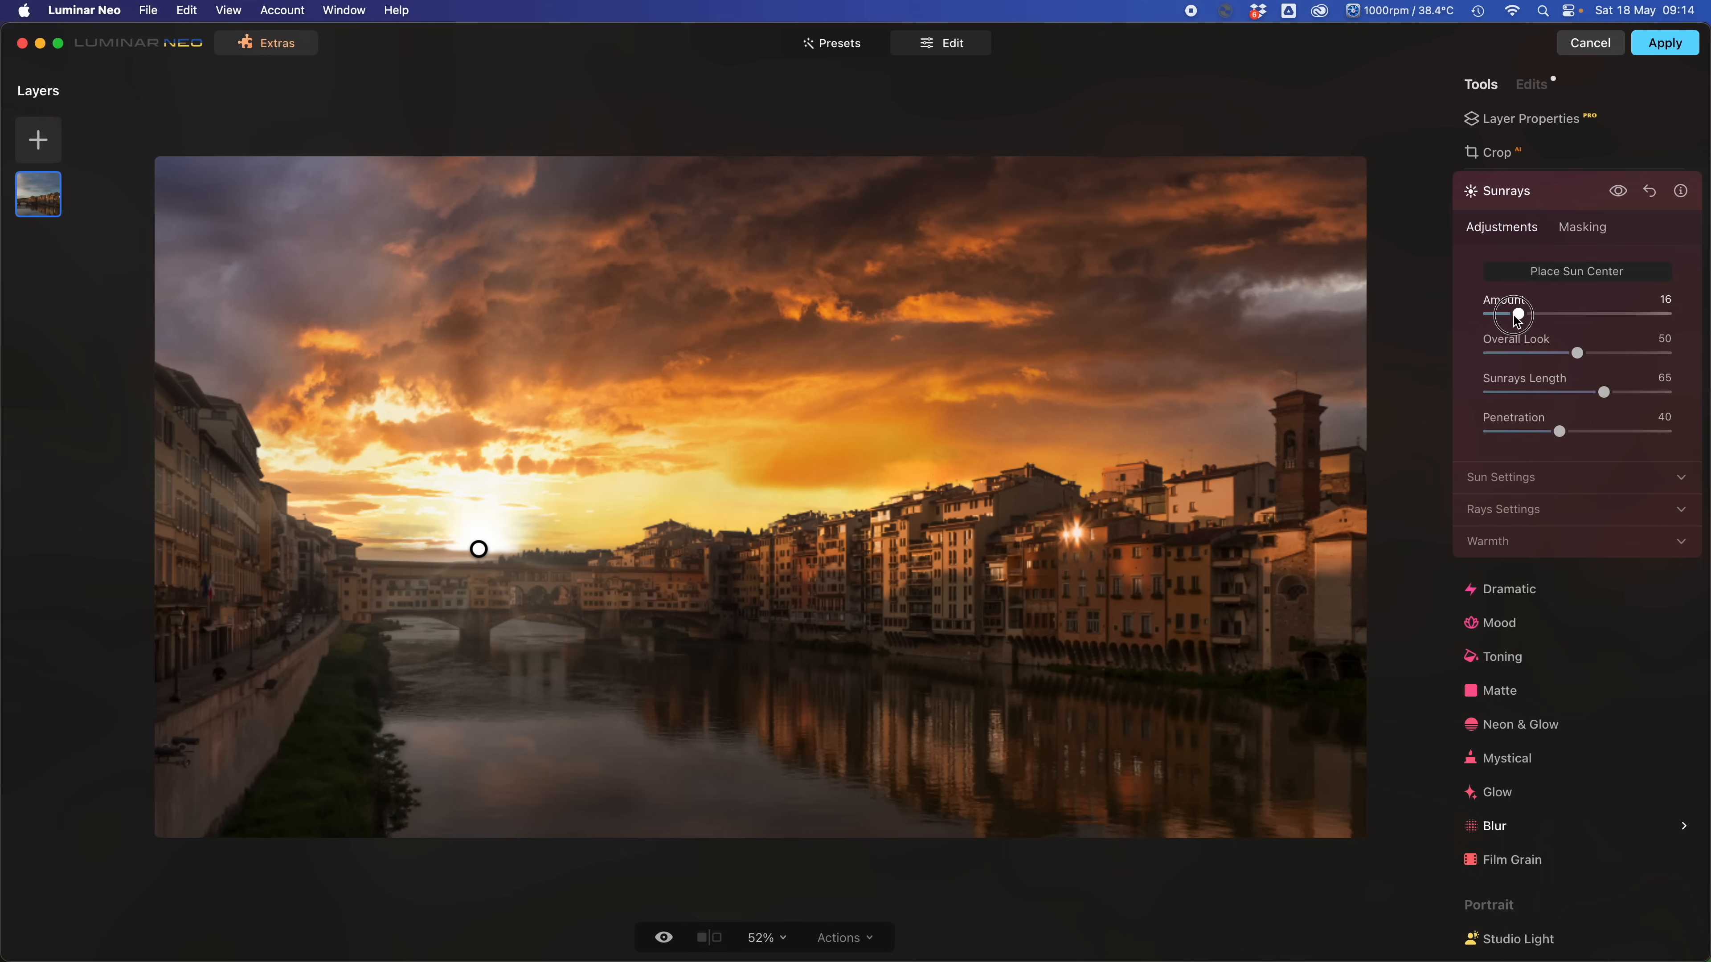
{"action": "left_click_drag", "start_coordinate": [1517, 314], "coordinate": [1512, 315]}
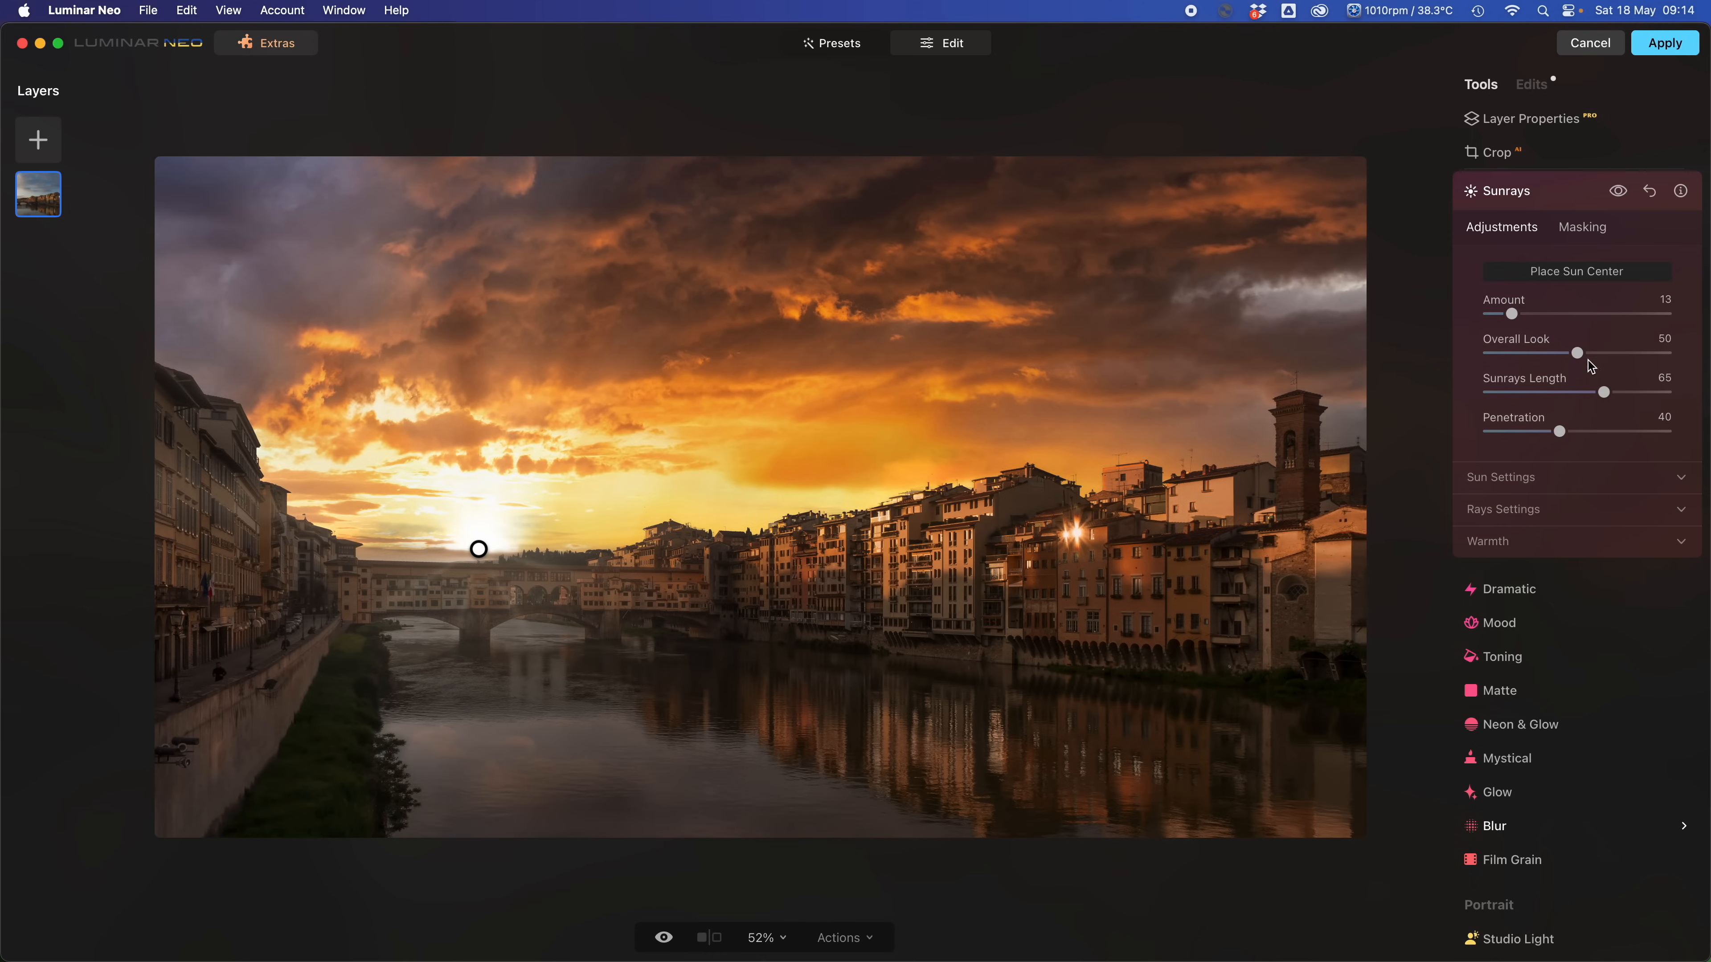
{"action": "left_click_drag", "start_coordinate": [1513, 315], "coordinate": [1510, 314]}
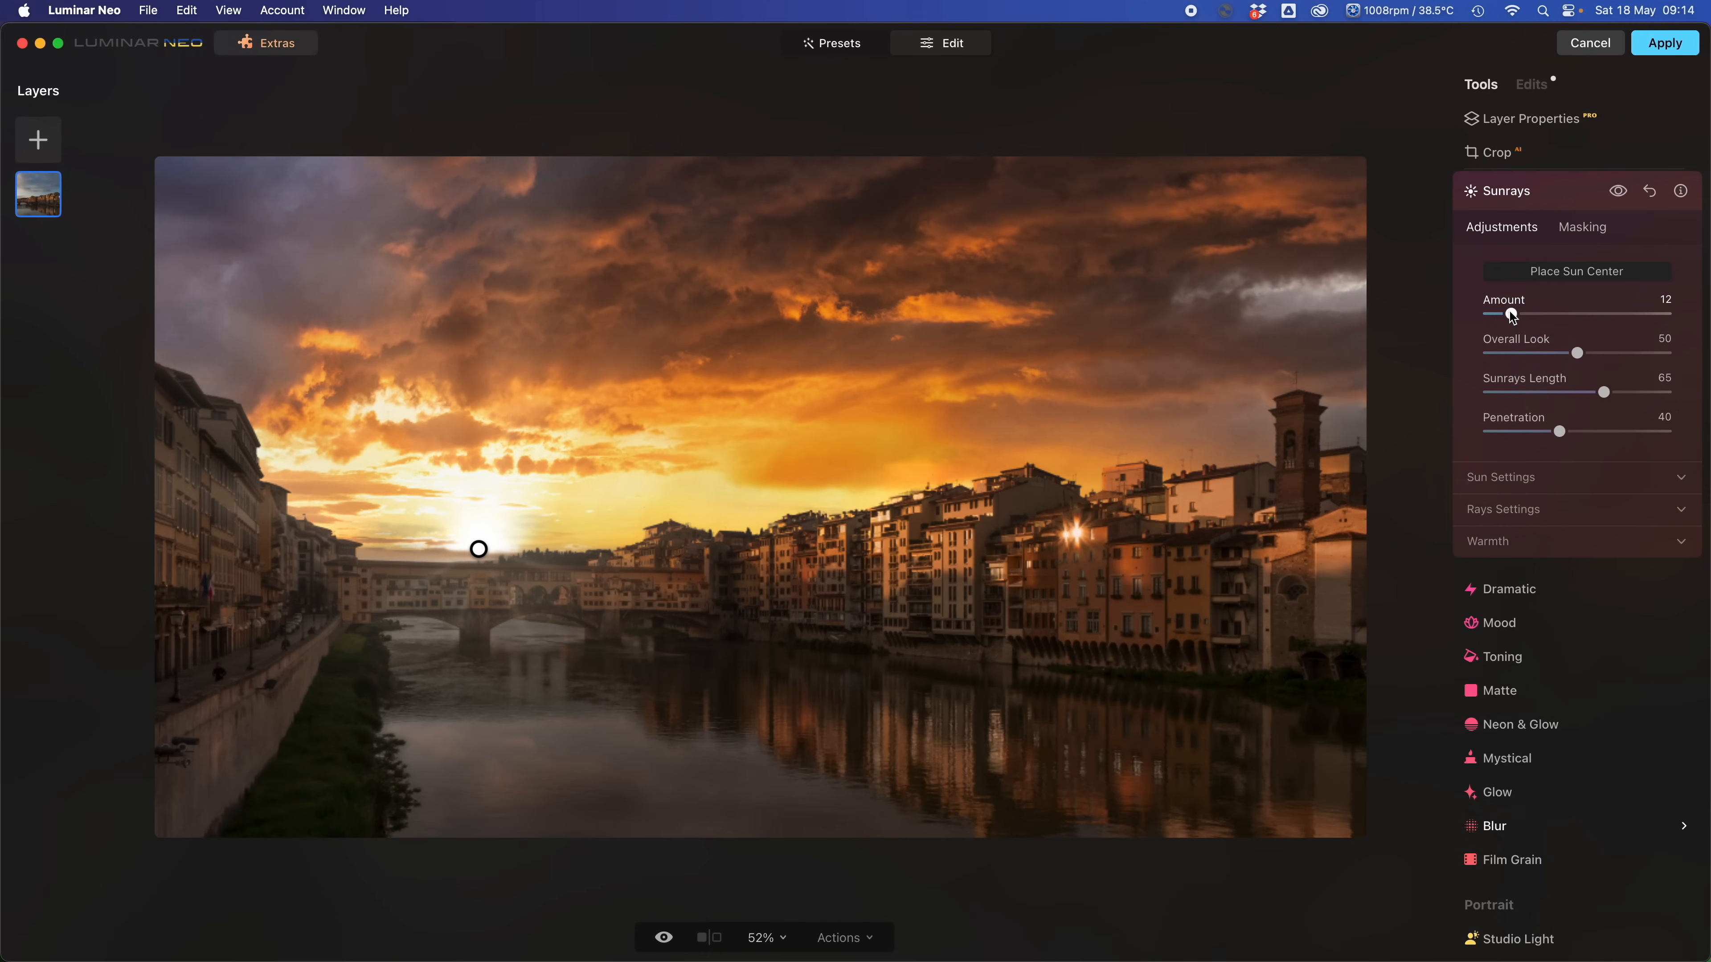
Set the sunrays' Overall Look to 25, Sunrays Length to 29 and Penetration to 26.
{"action": "left_click", "coordinate": [1535, 352]}
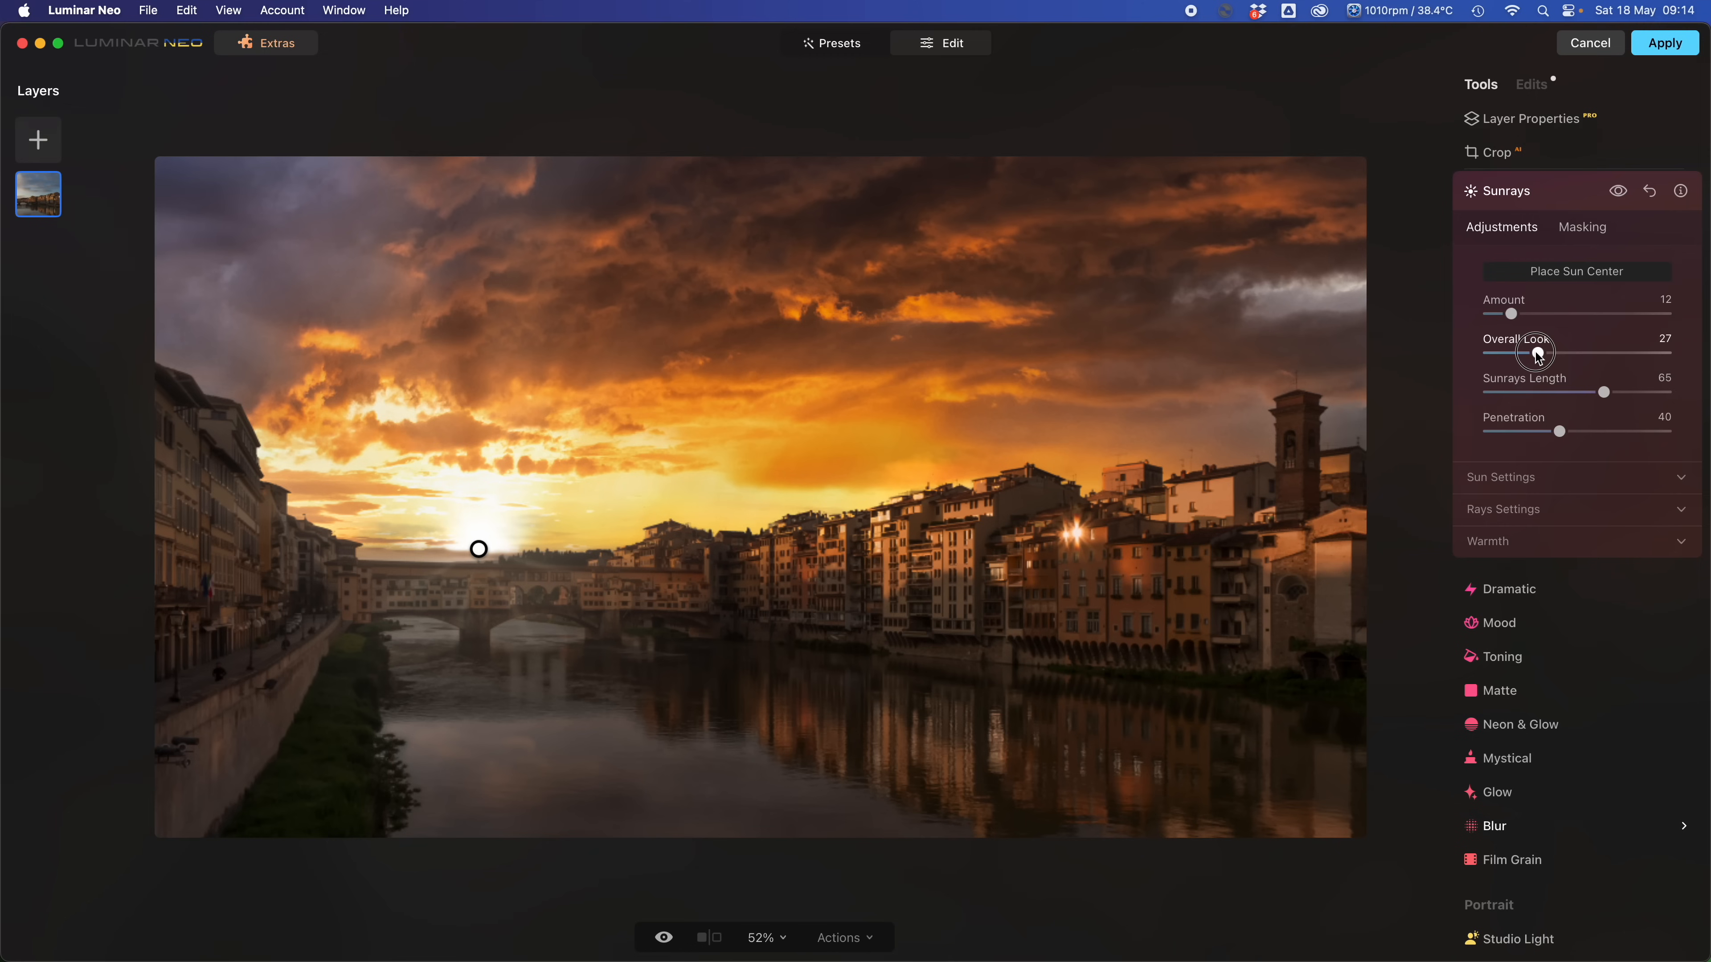
{"action": "left_click_drag", "start_coordinate": [1538, 353], "coordinate": [1534, 353]}
{"action": "left_click_drag", "start_coordinate": [1604, 392], "coordinate": [1562, 392]}
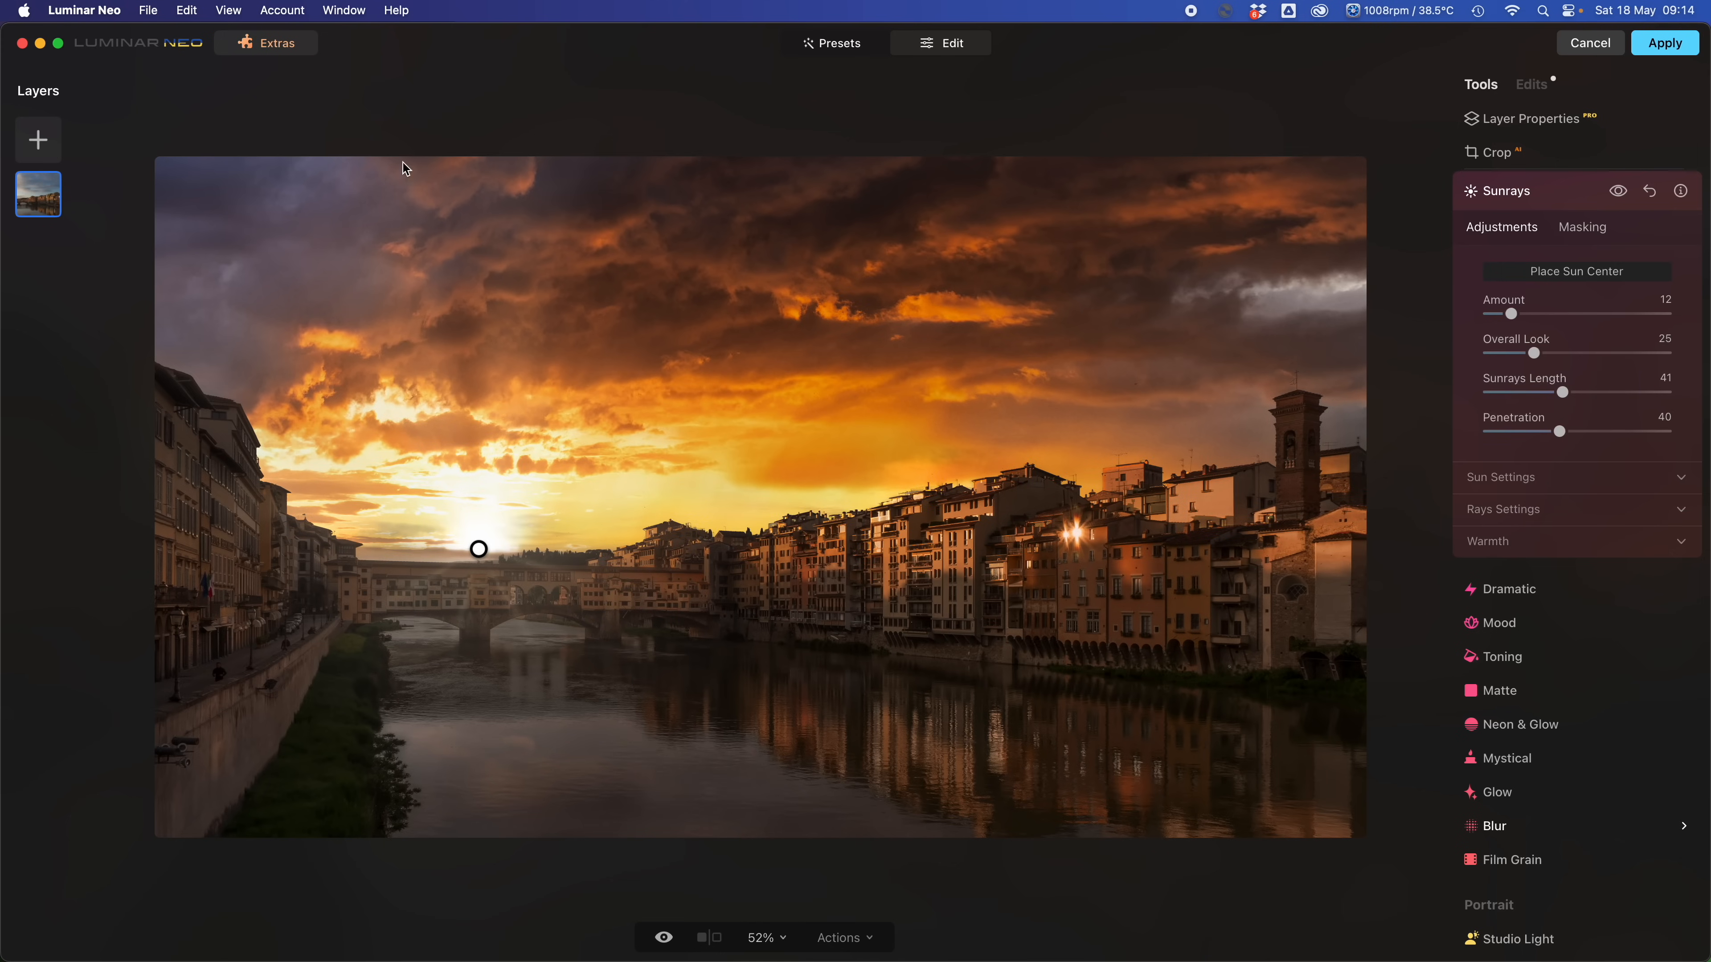
{"action": "left_click", "coordinate": [1541, 398]}
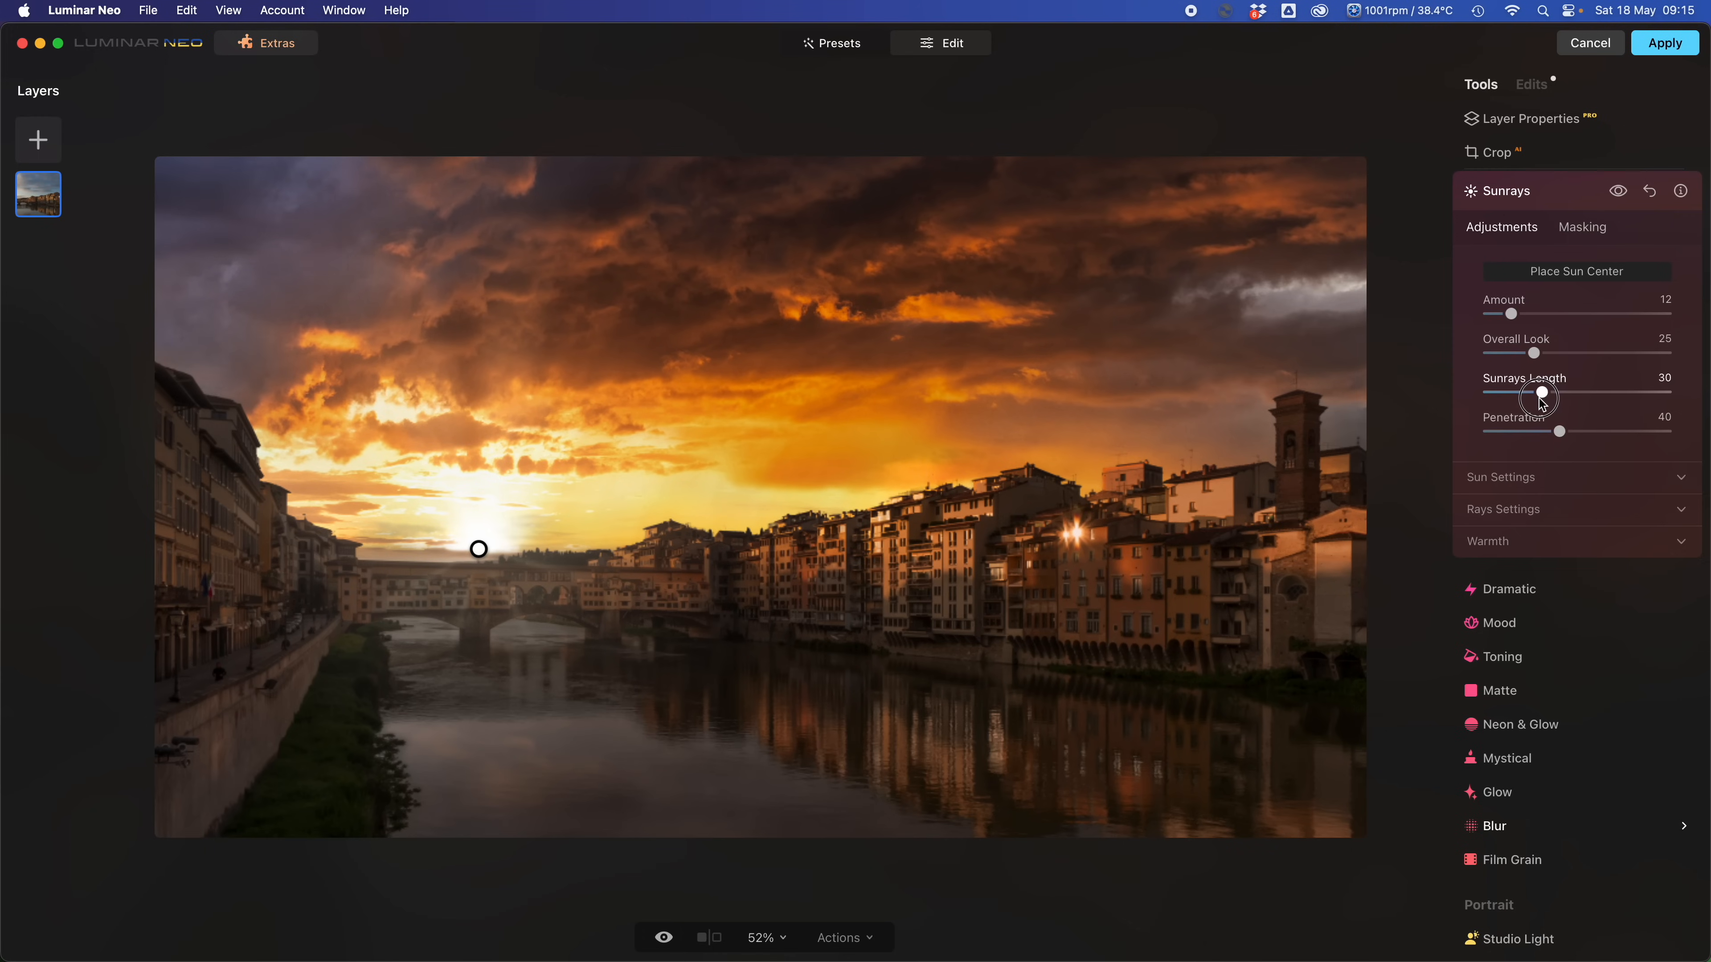
{"action": "left_click", "coordinate": [1537, 432]}
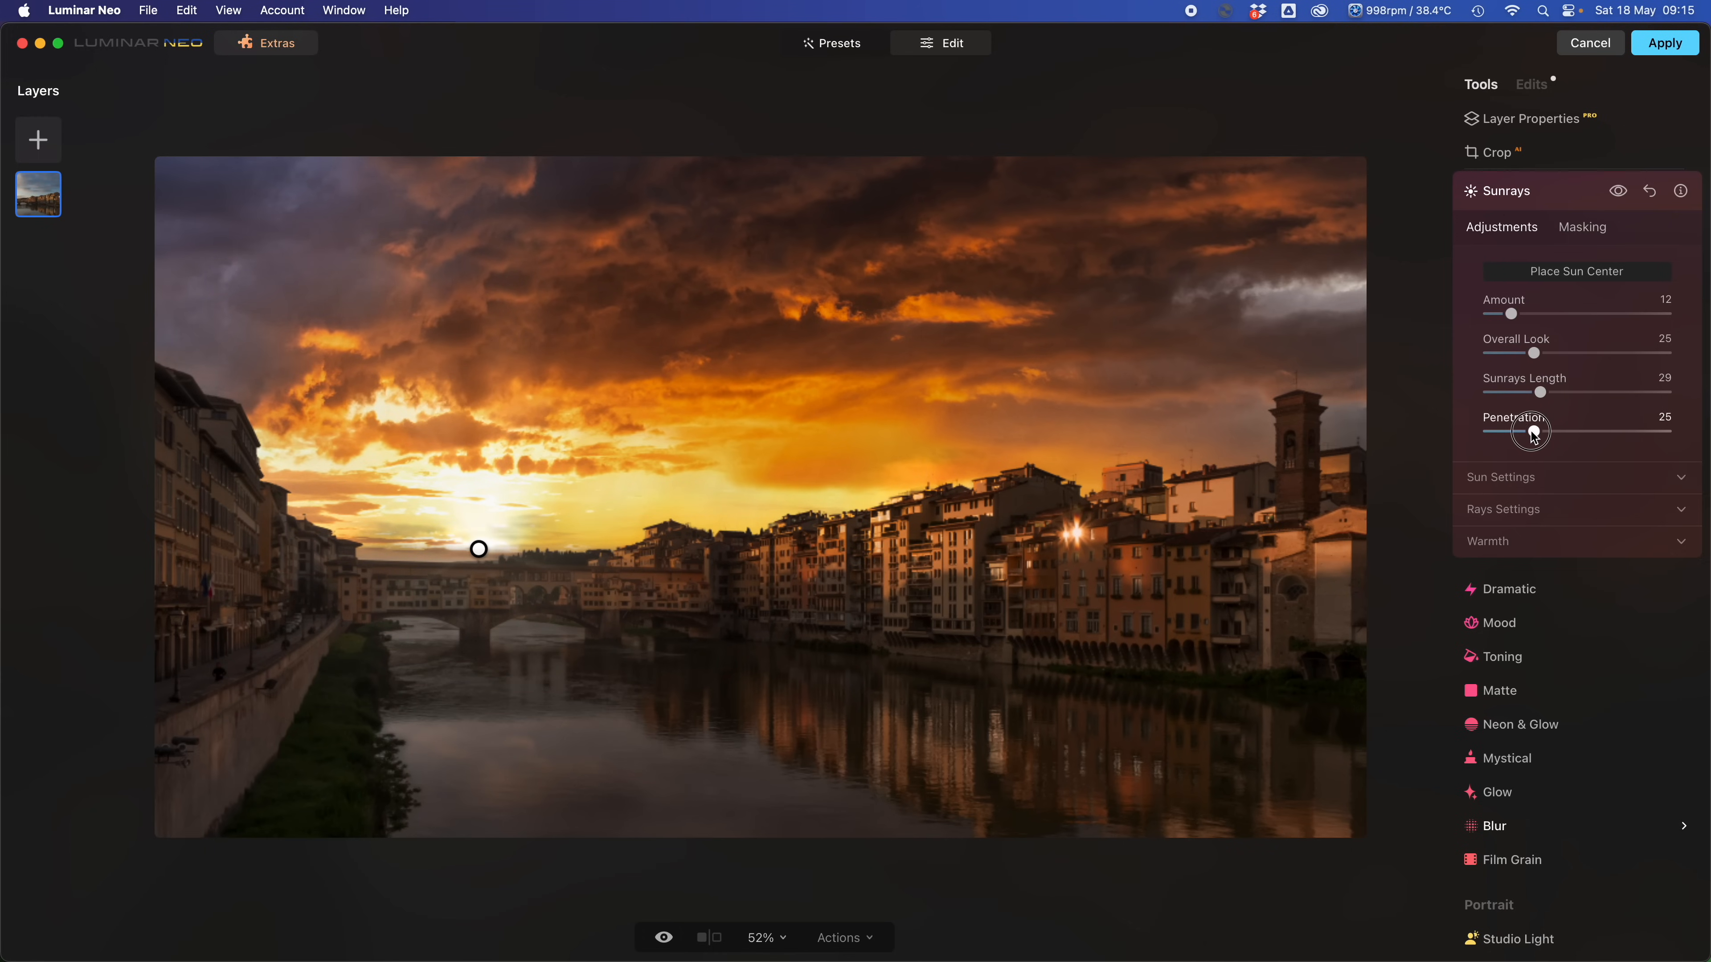
{"action": "mouse_move", "coordinate": [1538, 435]}
{"action": "left_mouse_down"}
{"action": "mouse_move", "coordinate": [1647, 439]}
{"action": "mouse_move", "coordinate": [1456, 439]}
{"action": "mouse_move", "coordinate": [1535, 445]}
{"action": "left_mouse_up"}
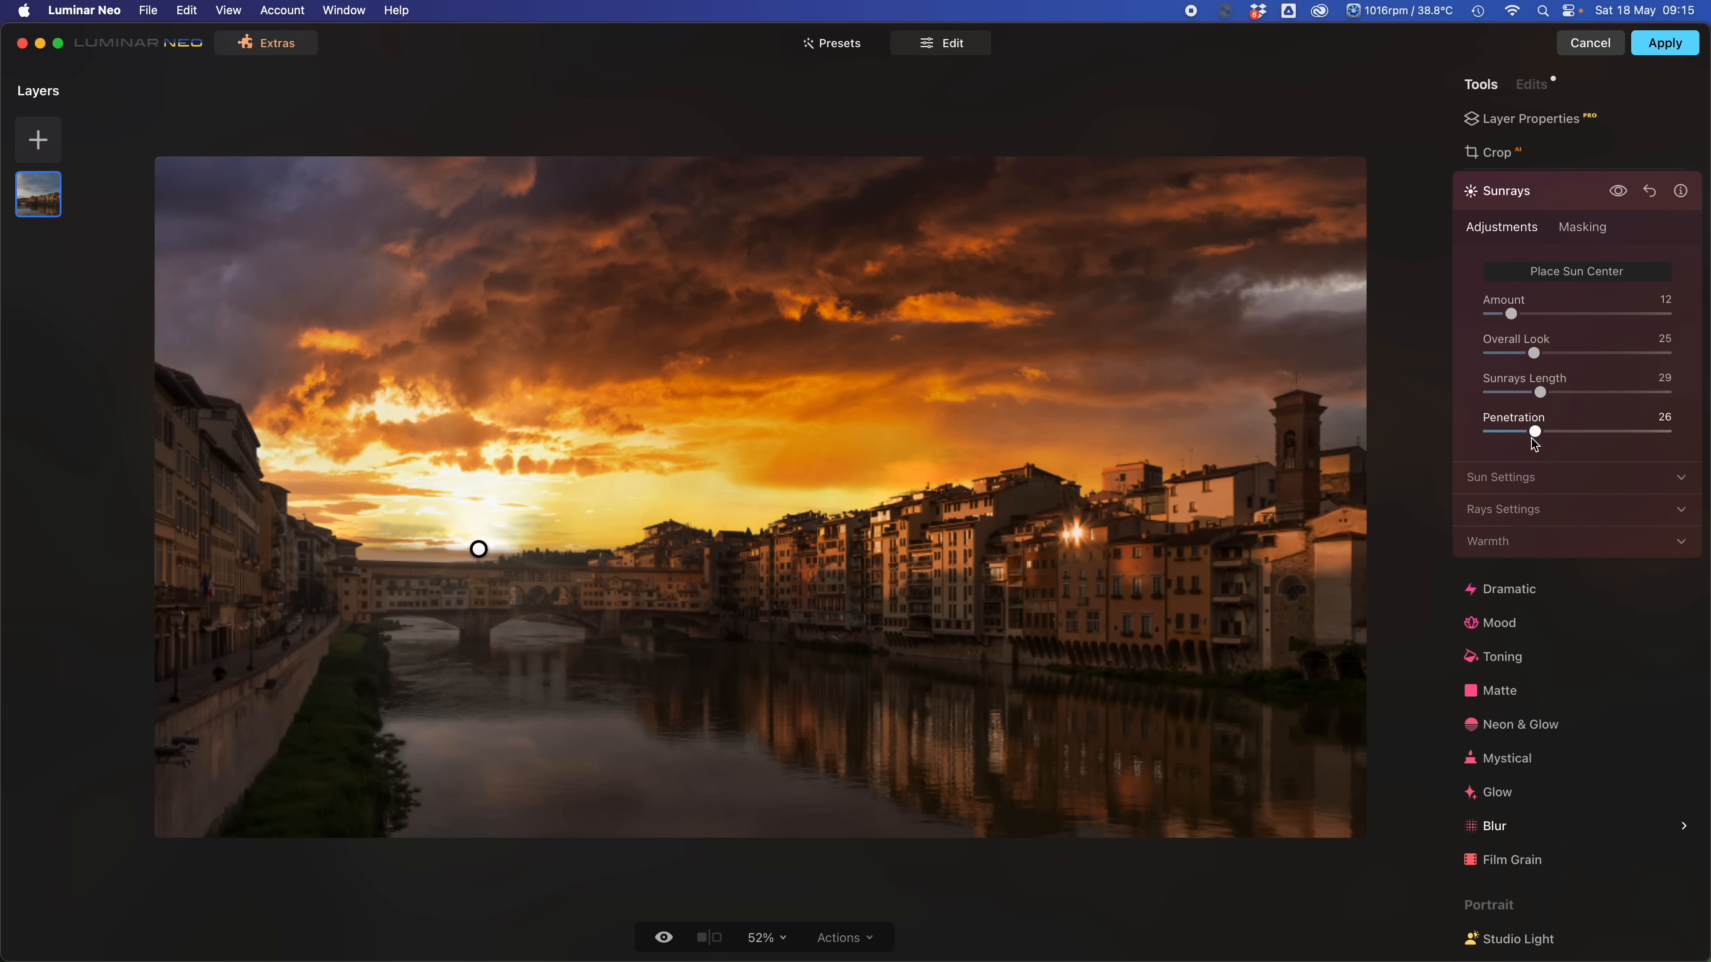
In the Sun Settings, set Sun Radius to 29, Sun Glow Radius to 50 and Sun Glow Amount to 44.
{"action": "left_click", "coordinate": [1537, 478]}
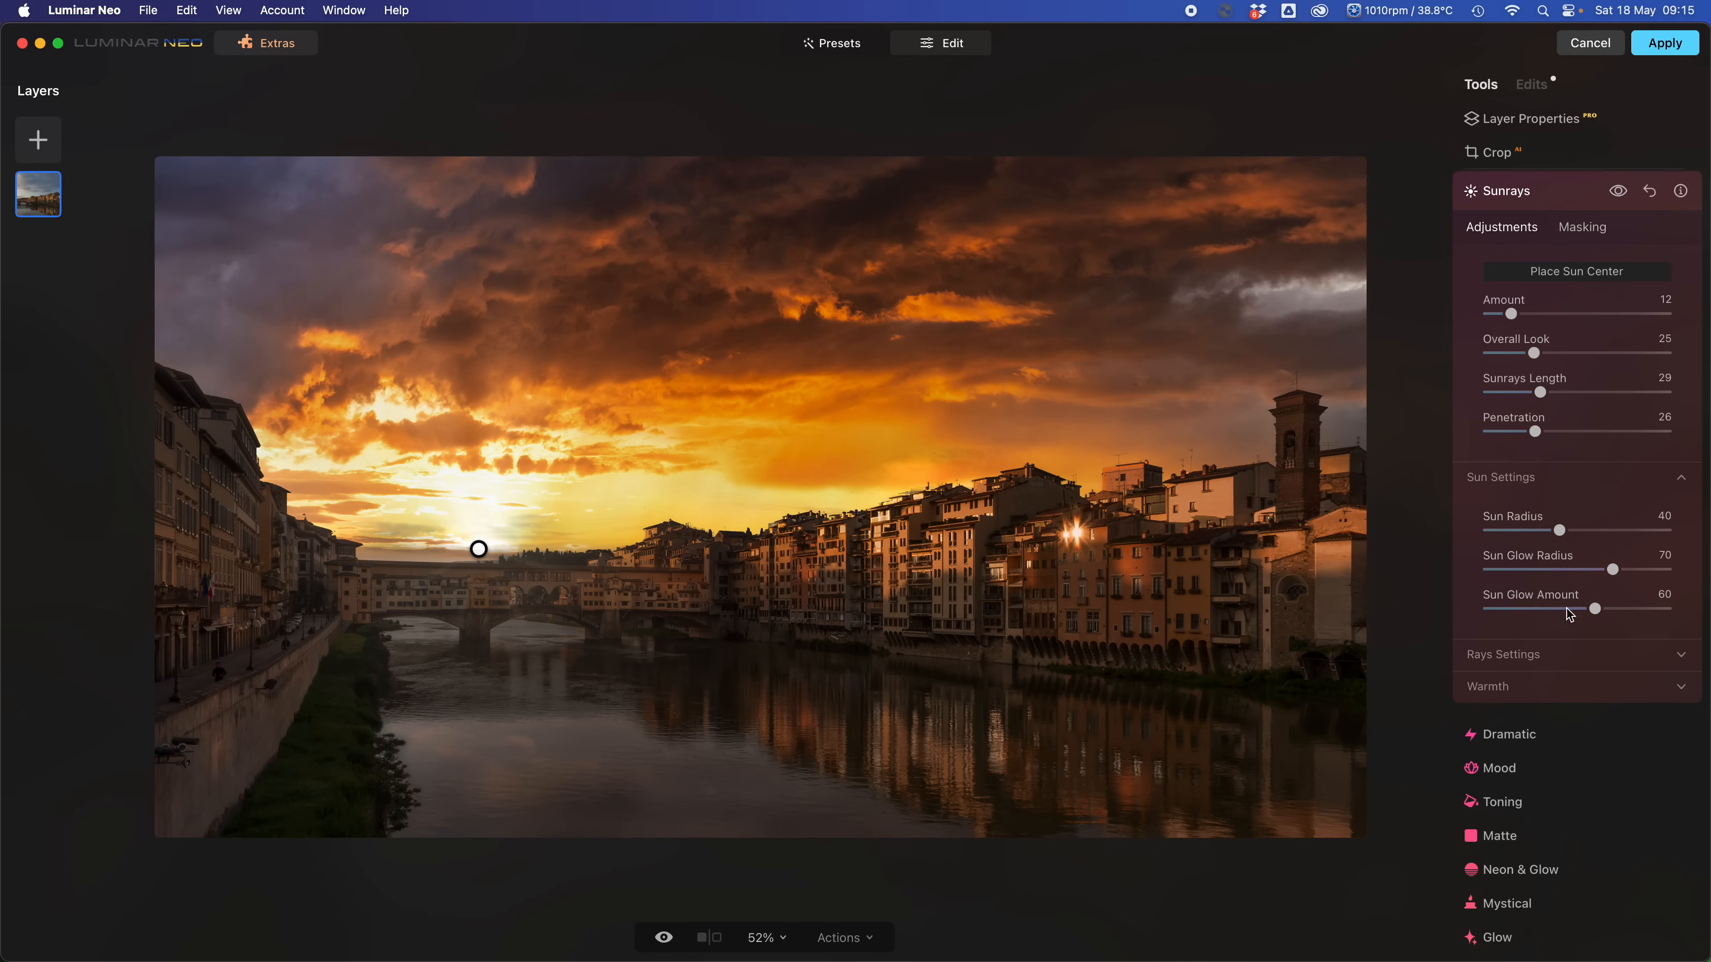
{"action": "left_click", "coordinate": [1625, 531]}
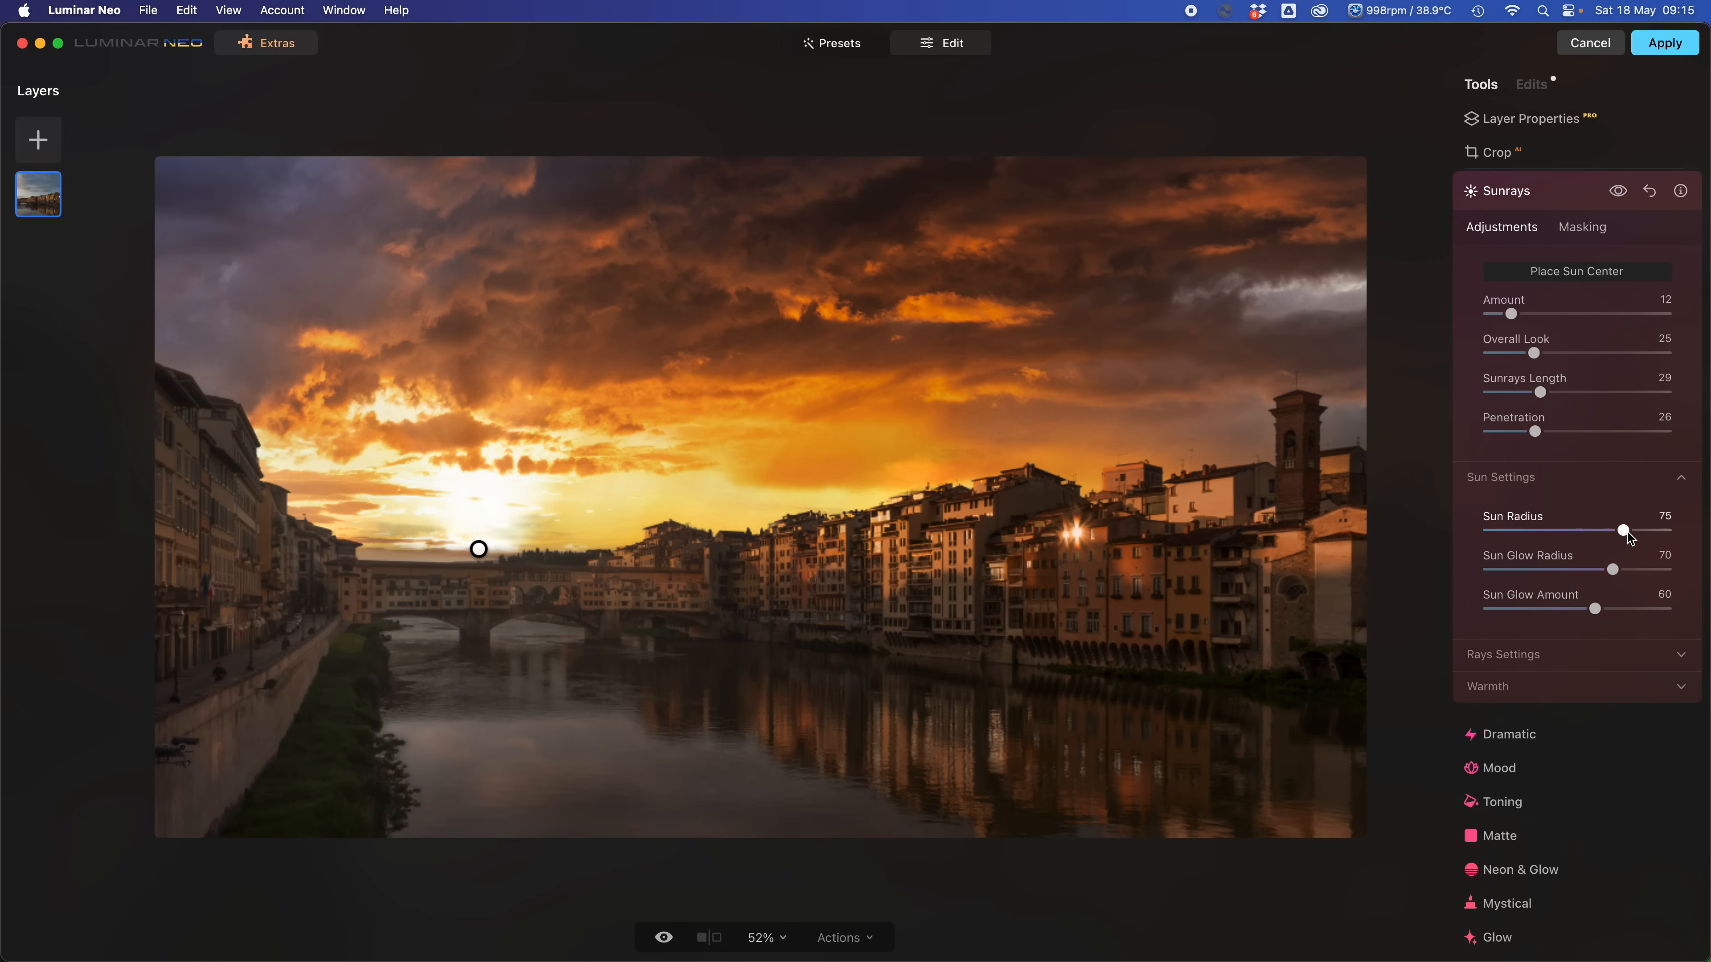
{"action": "left_click", "coordinate": [1517, 531]}
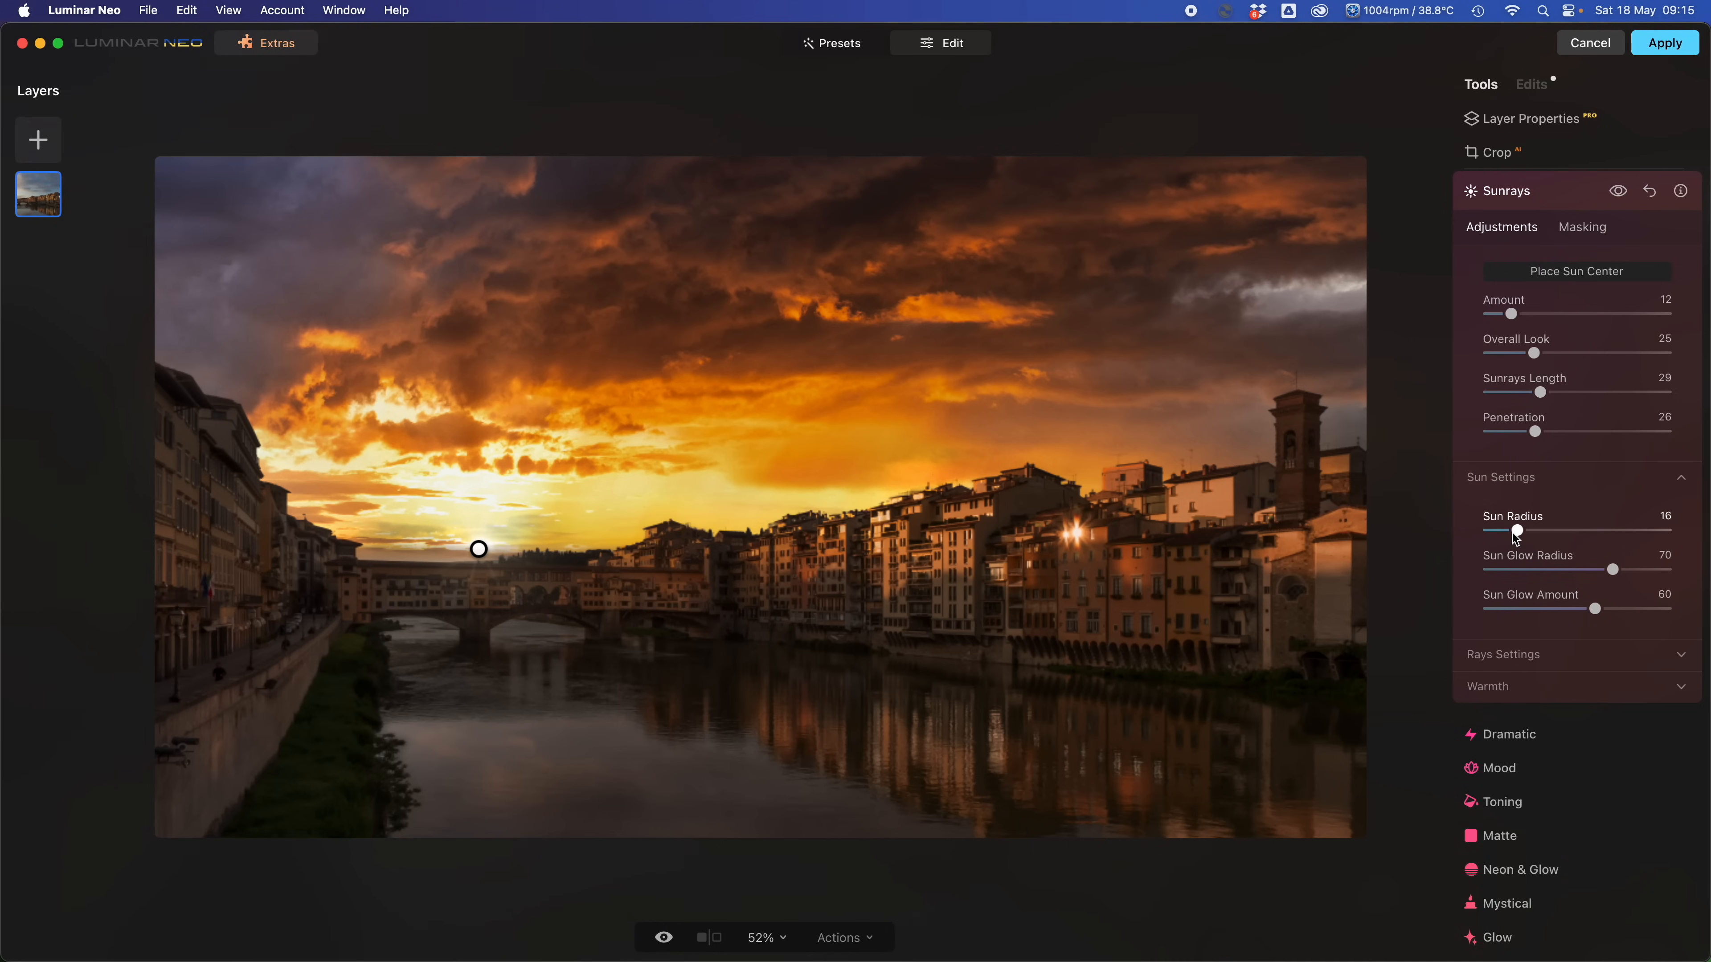
{"action": "left_click_drag", "start_coordinate": [1513, 533], "coordinate": [1578, 572]}
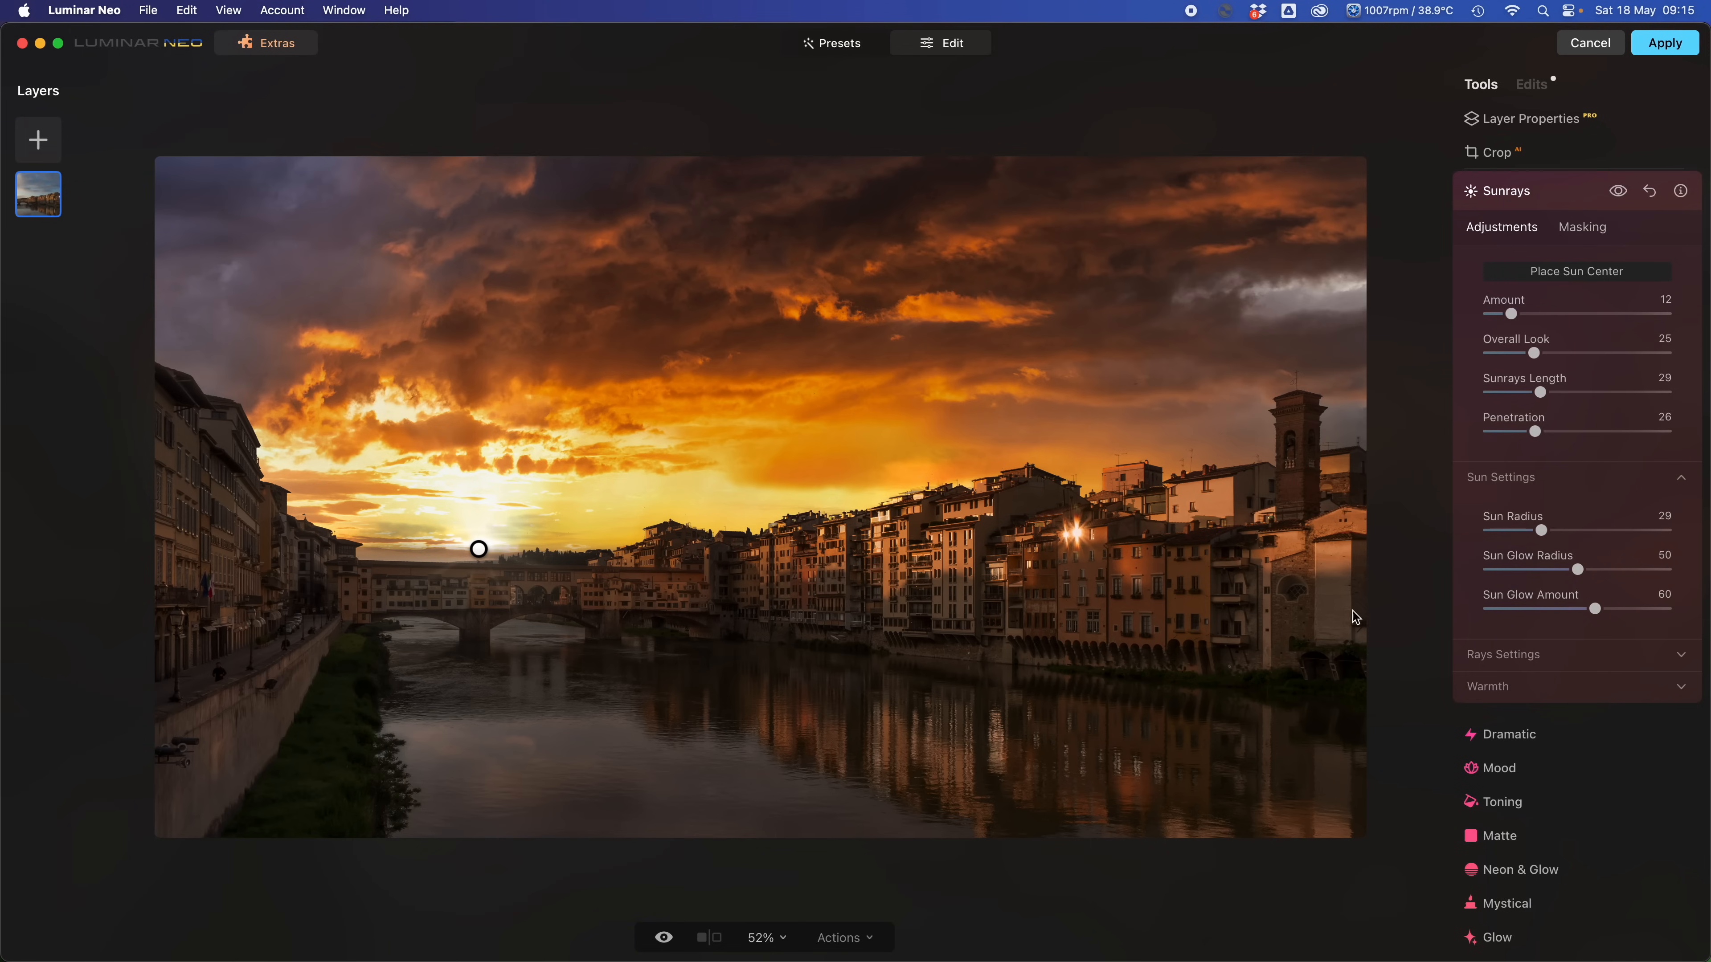
{"action": "left_click_drag", "start_coordinate": [1568, 614], "coordinate": [1515, 611]}
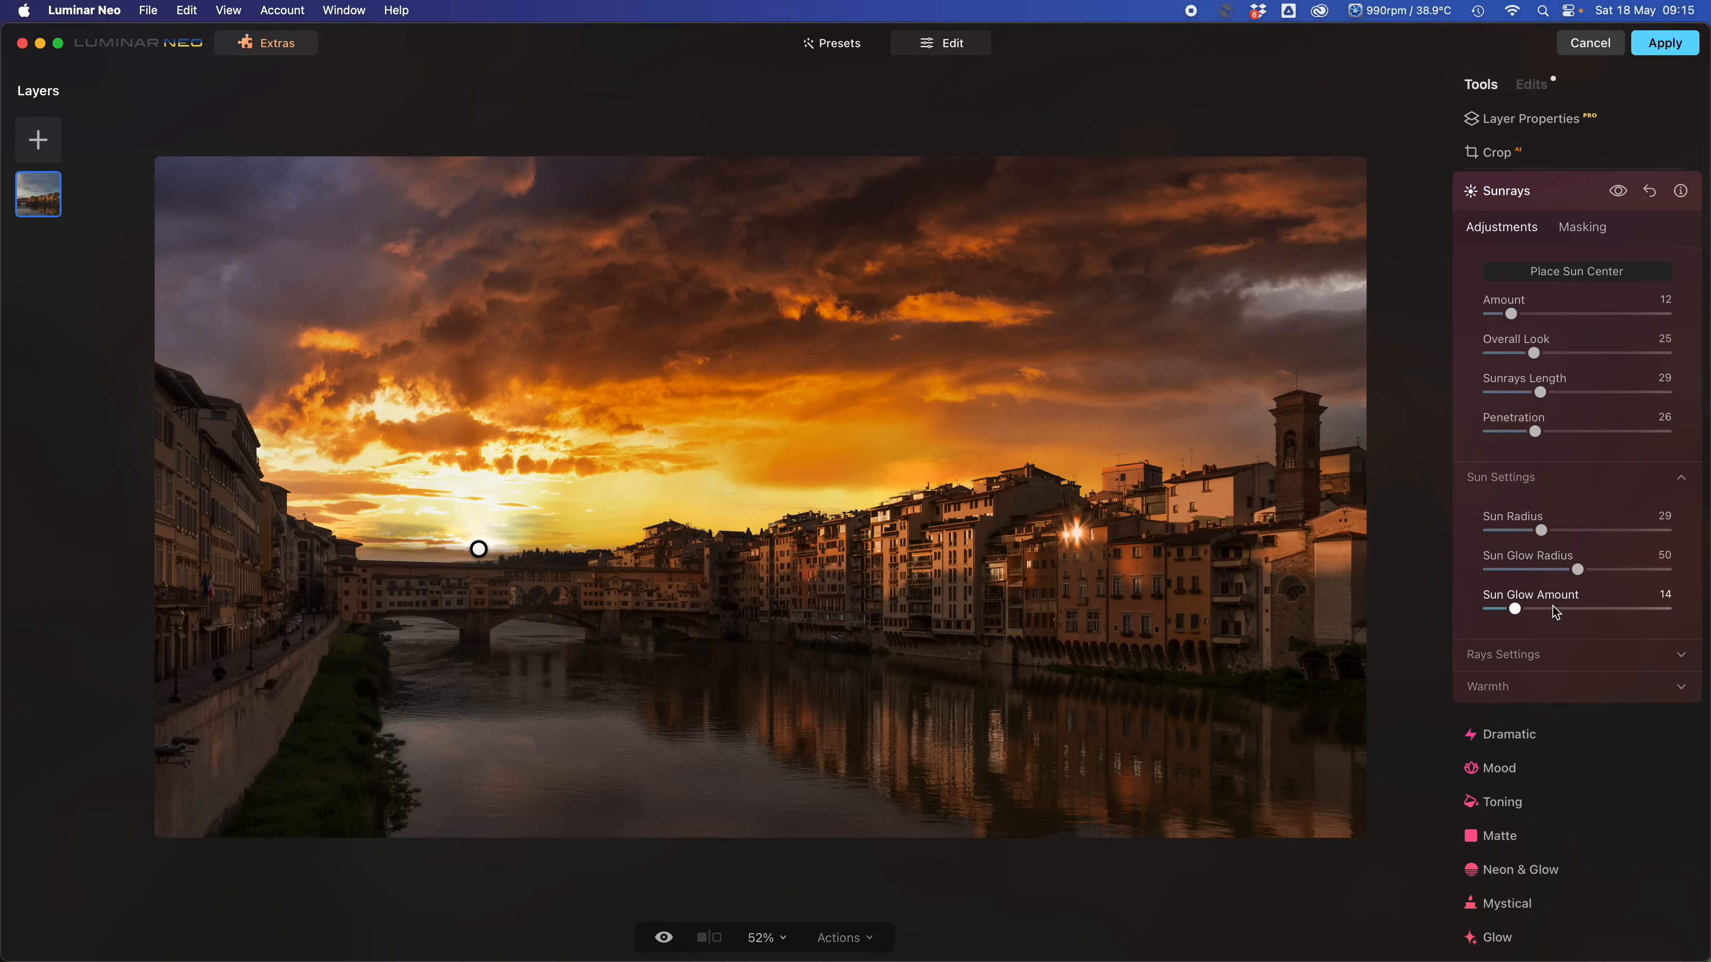
{"action": "mouse_move", "coordinate": [1556, 610]}
{"action": "left_mouse_down"}
{"action": "mouse_move", "coordinate": [1579, 610]}
{"action": "mouse_move", "coordinate": [1562, 611]}
{"action": "left_mouse_up"}
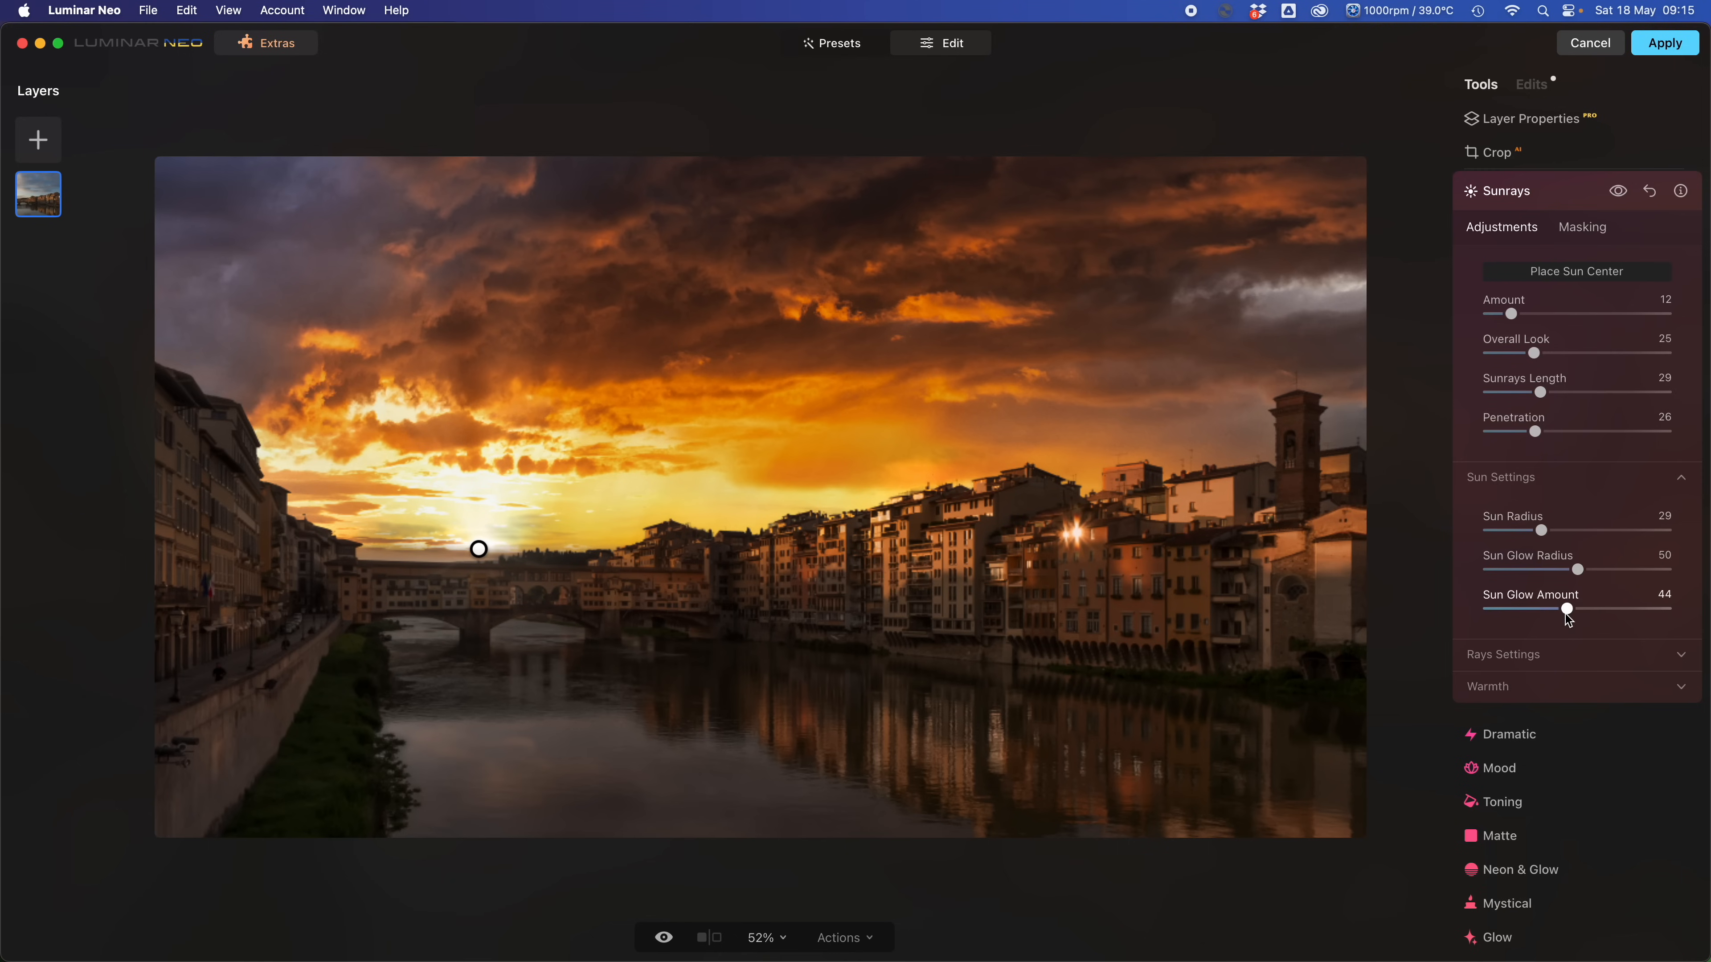
Raise the sunrays' Penetration to 39, and reduce Sun Glow Amount to 32 and Sun Glow Radius to 42.
{"action": "left_click_drag", "start_coordinate": [1536, 432], "coordinate": [1559, 434]}
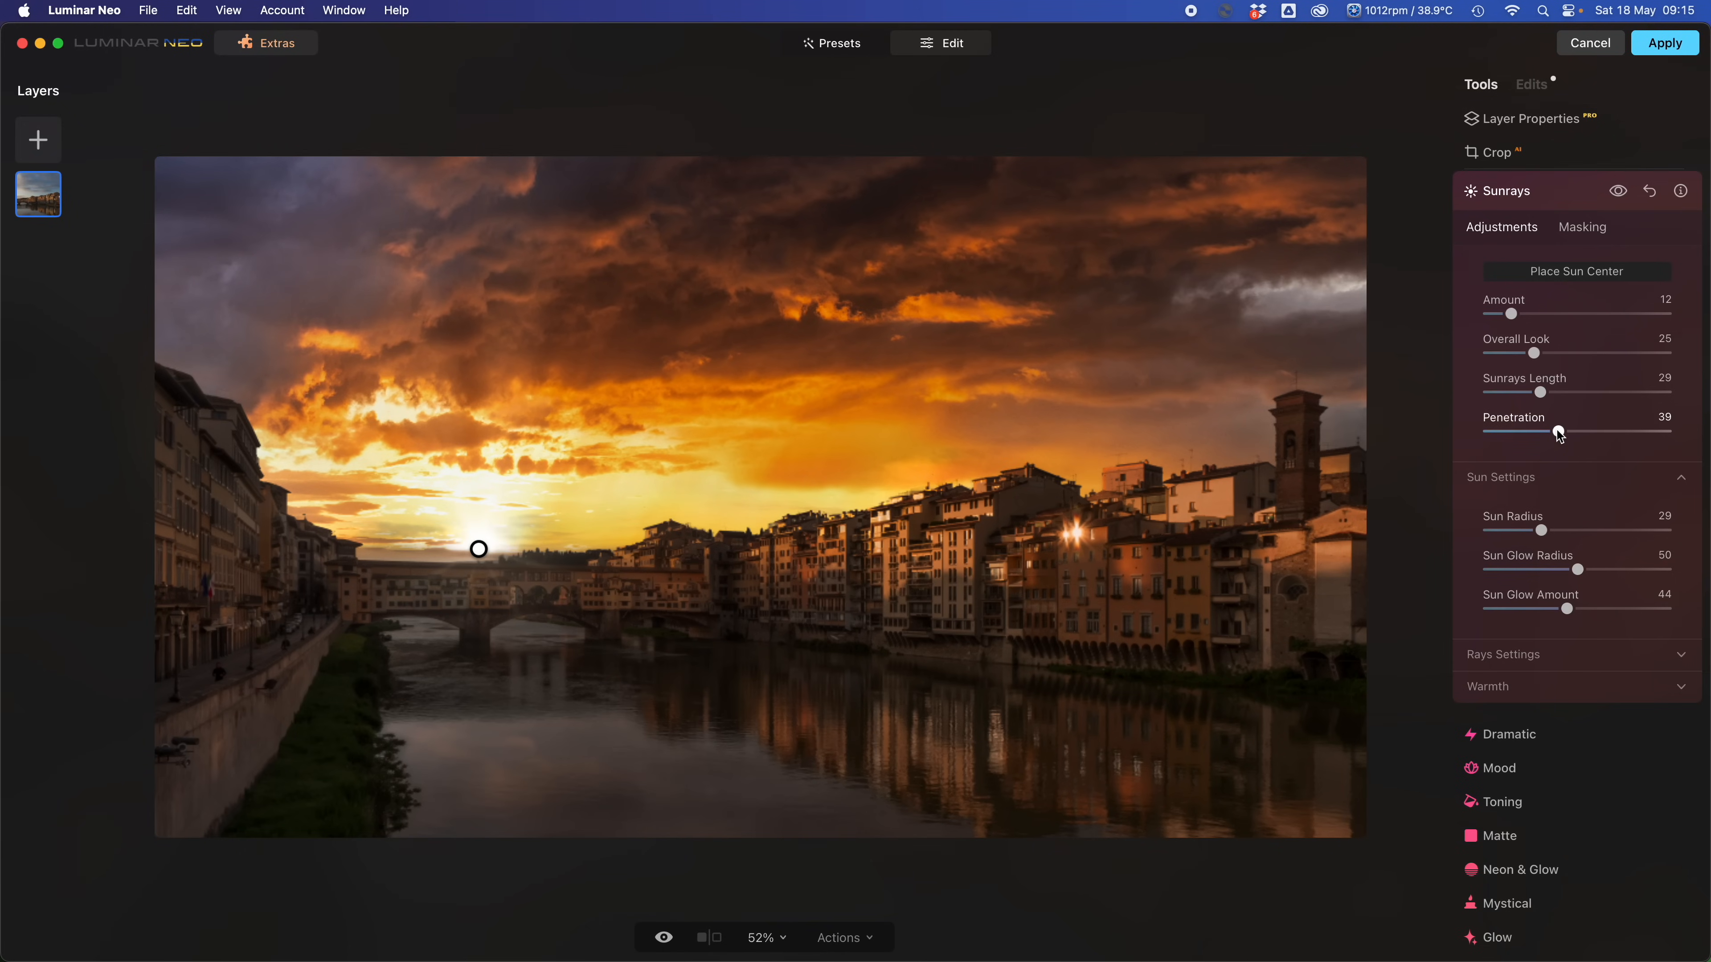
{"action": "left_click", "coordinate": [1557, 431]}
{"action": "left_click_drag", "start_coordinate": [1542, 611], "coordinate": [1561, 573]}
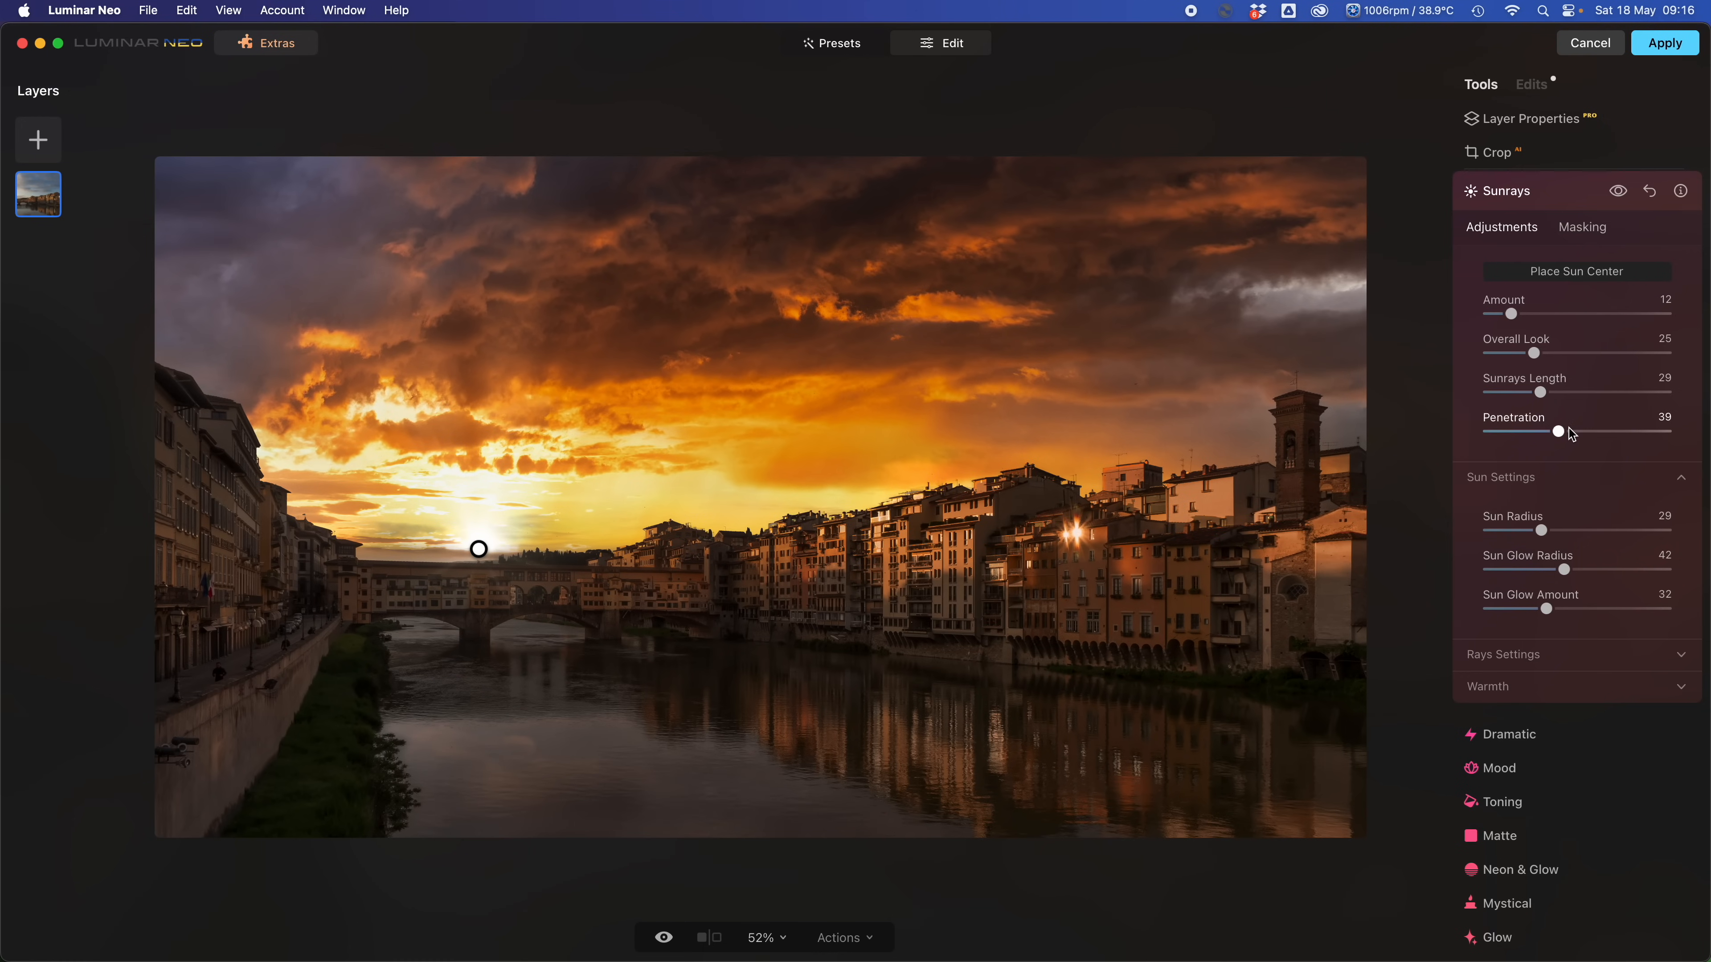
In the Rays Settings, try Number of Sunrays at 81 and 15, settle on 67, and set Randomize to 21.
{"action": "left_click", "coordinate": [1538, 658]}
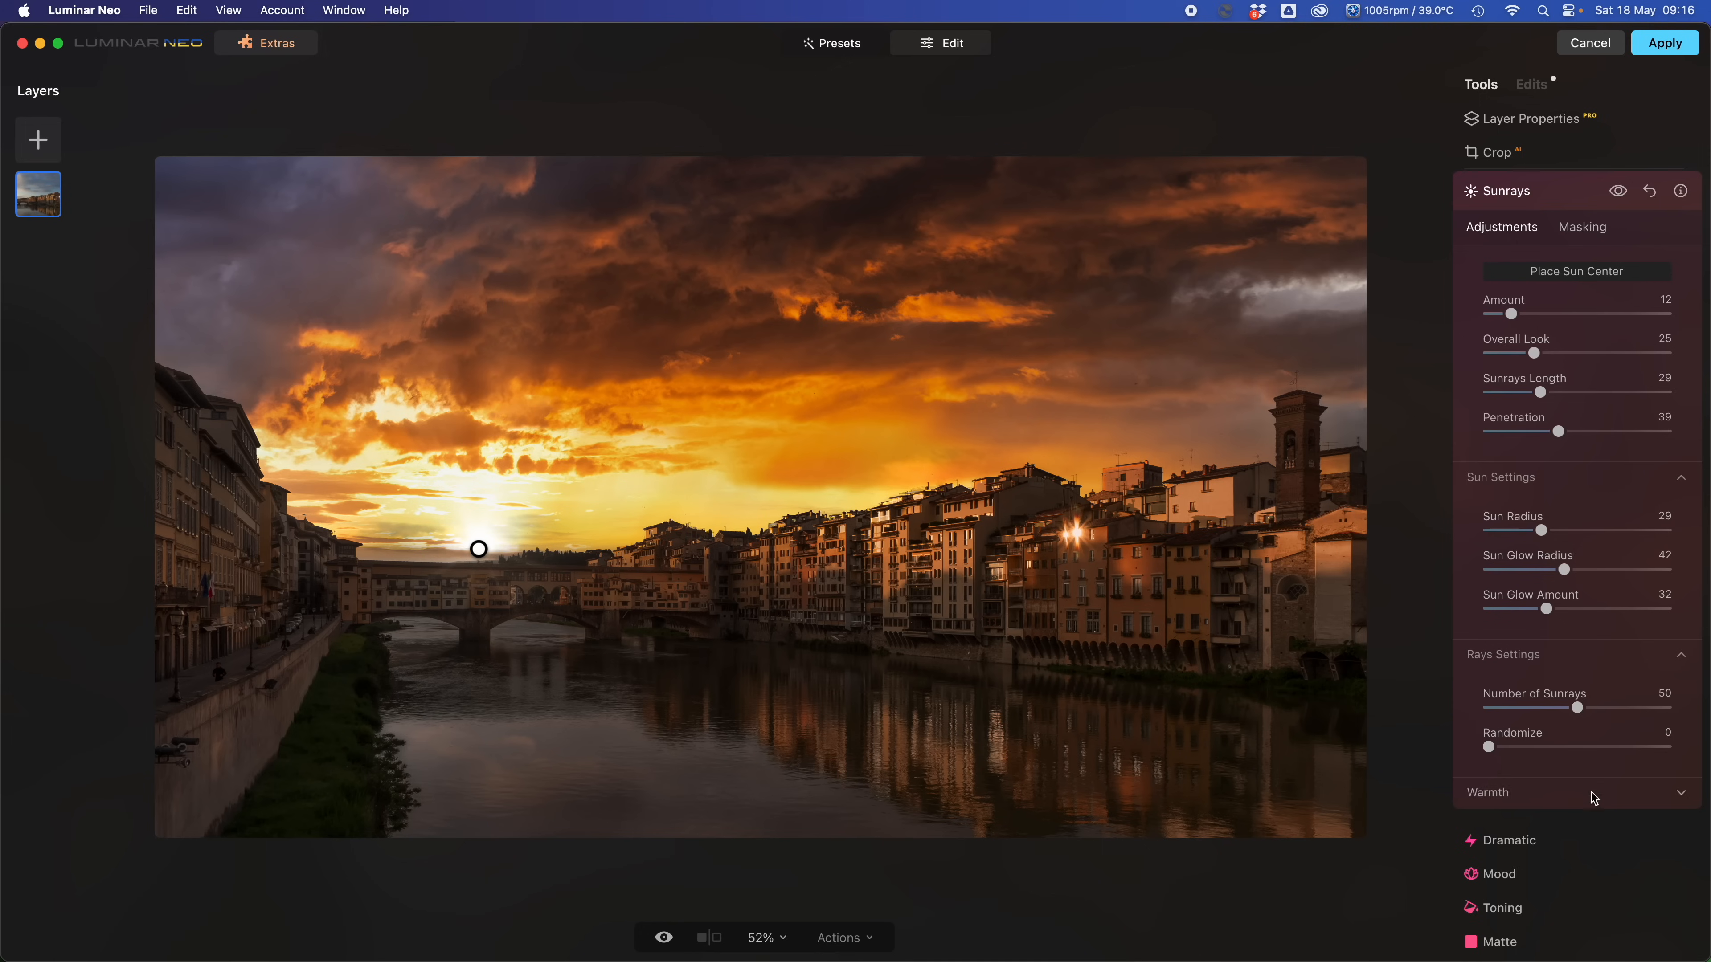
{"action": "left_click", "coordinate": [1632, 707]}
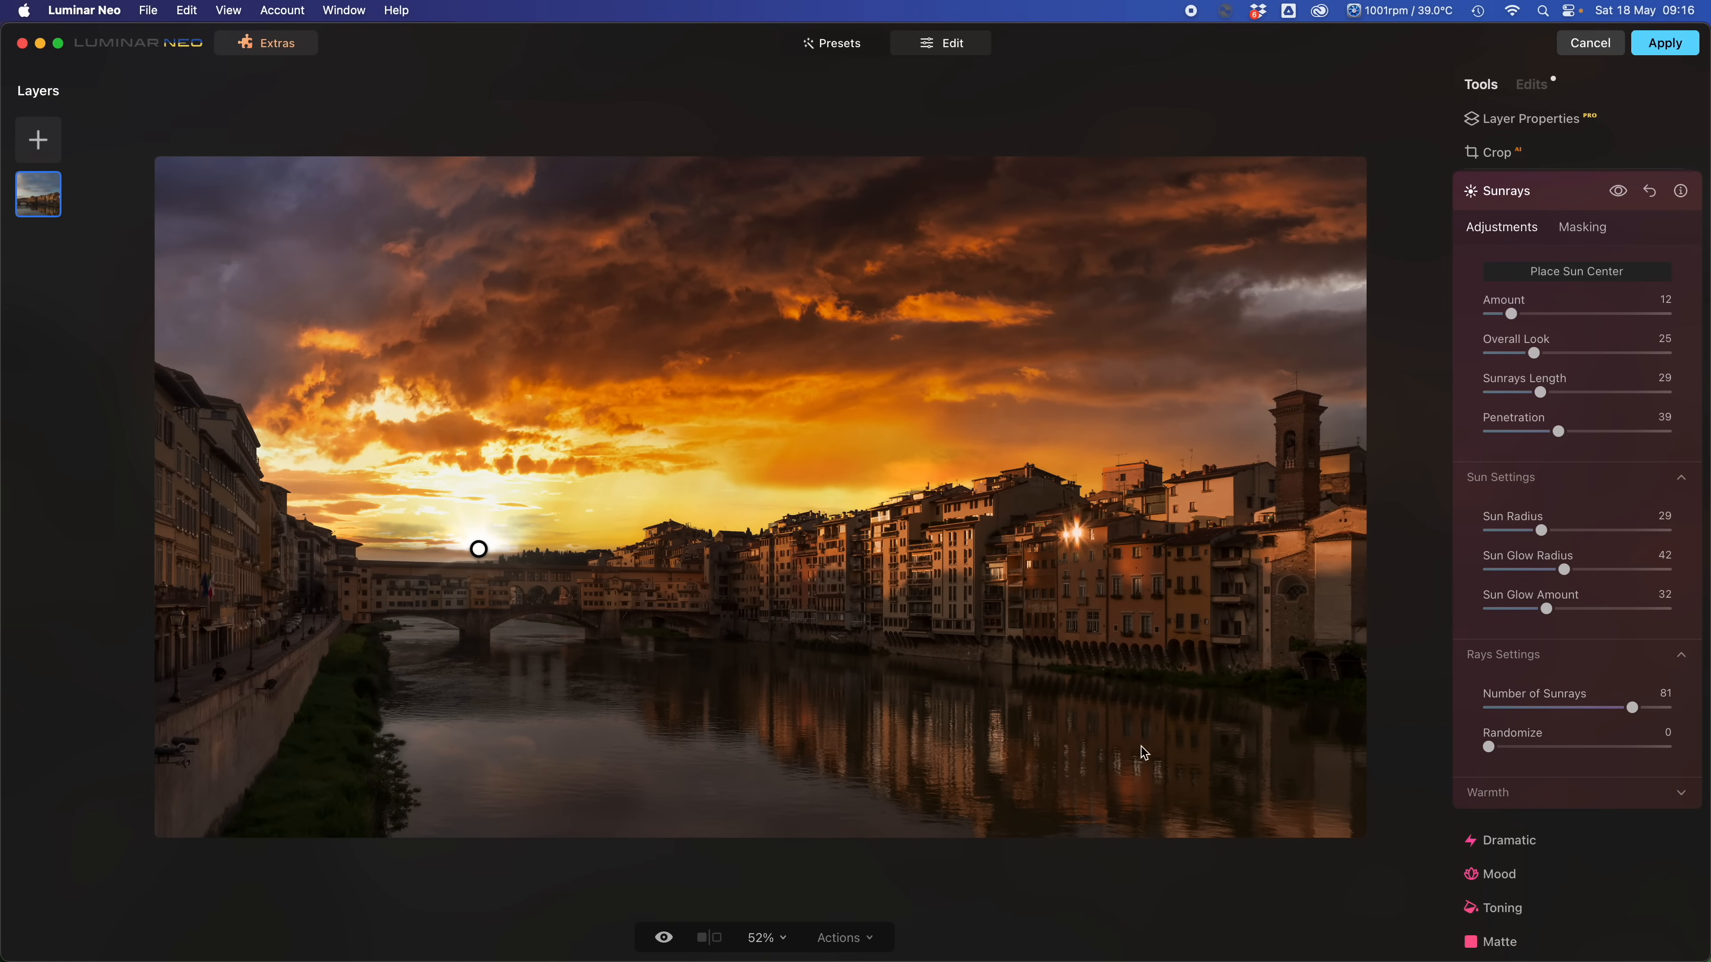
{"action": "left_click", "coordinate": [1515, 708]}
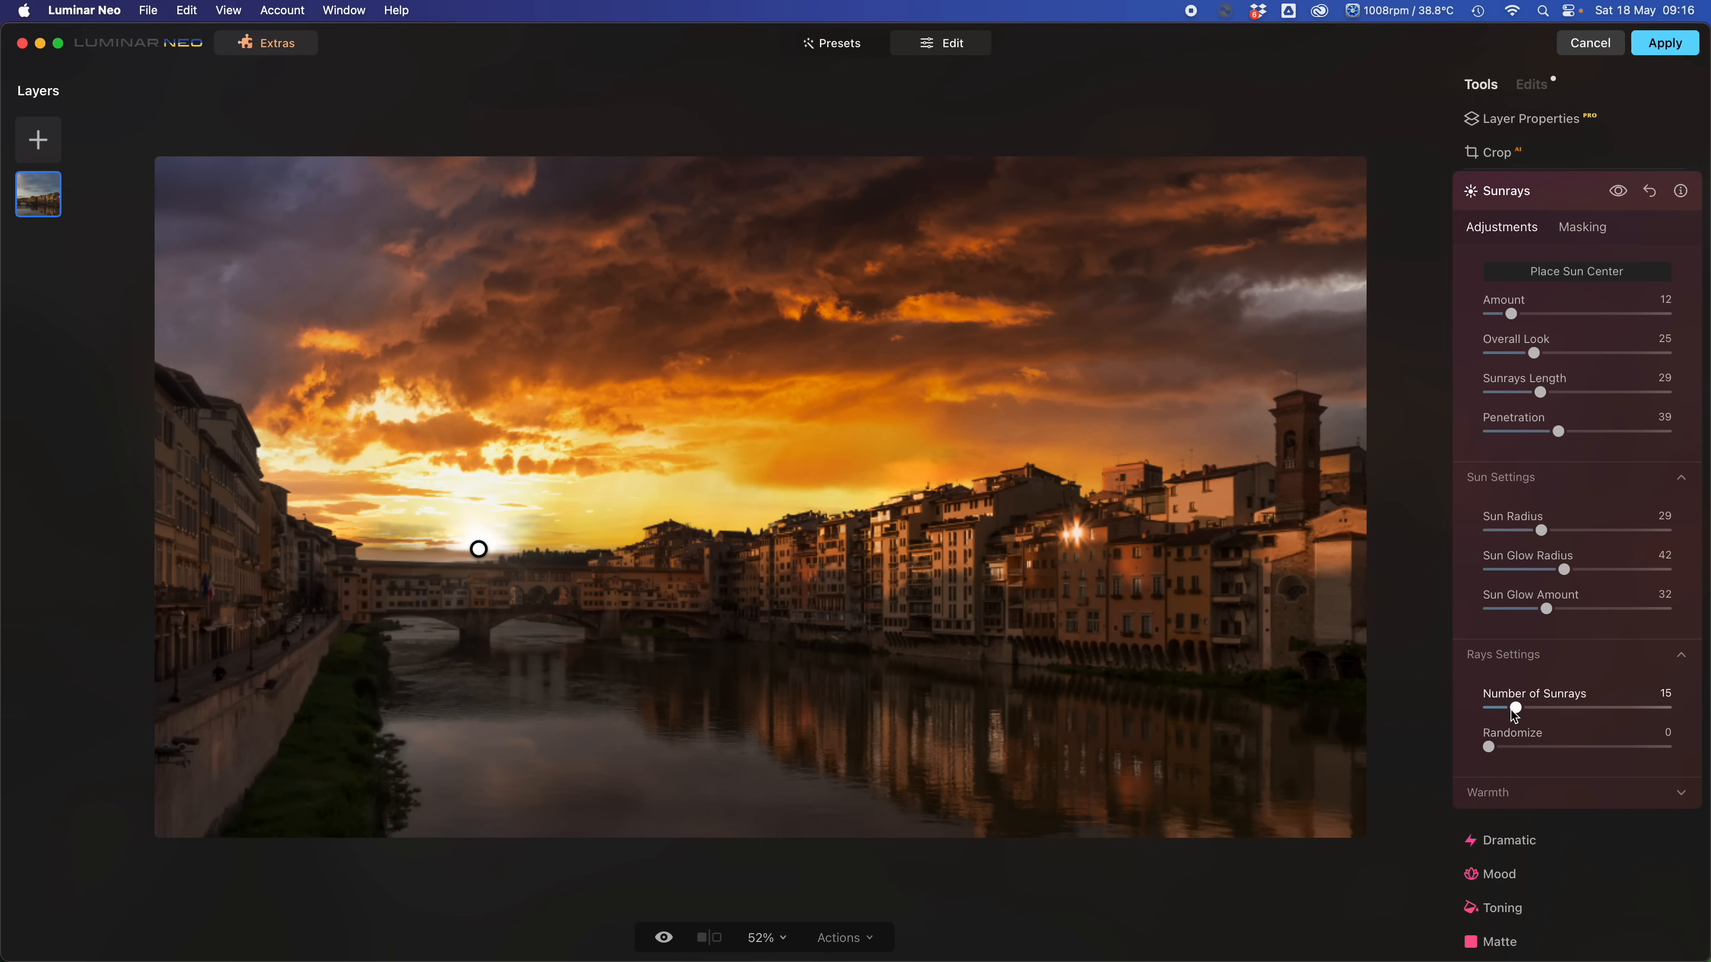
{"action": "double_click", "coordinate": [1563, 713]}
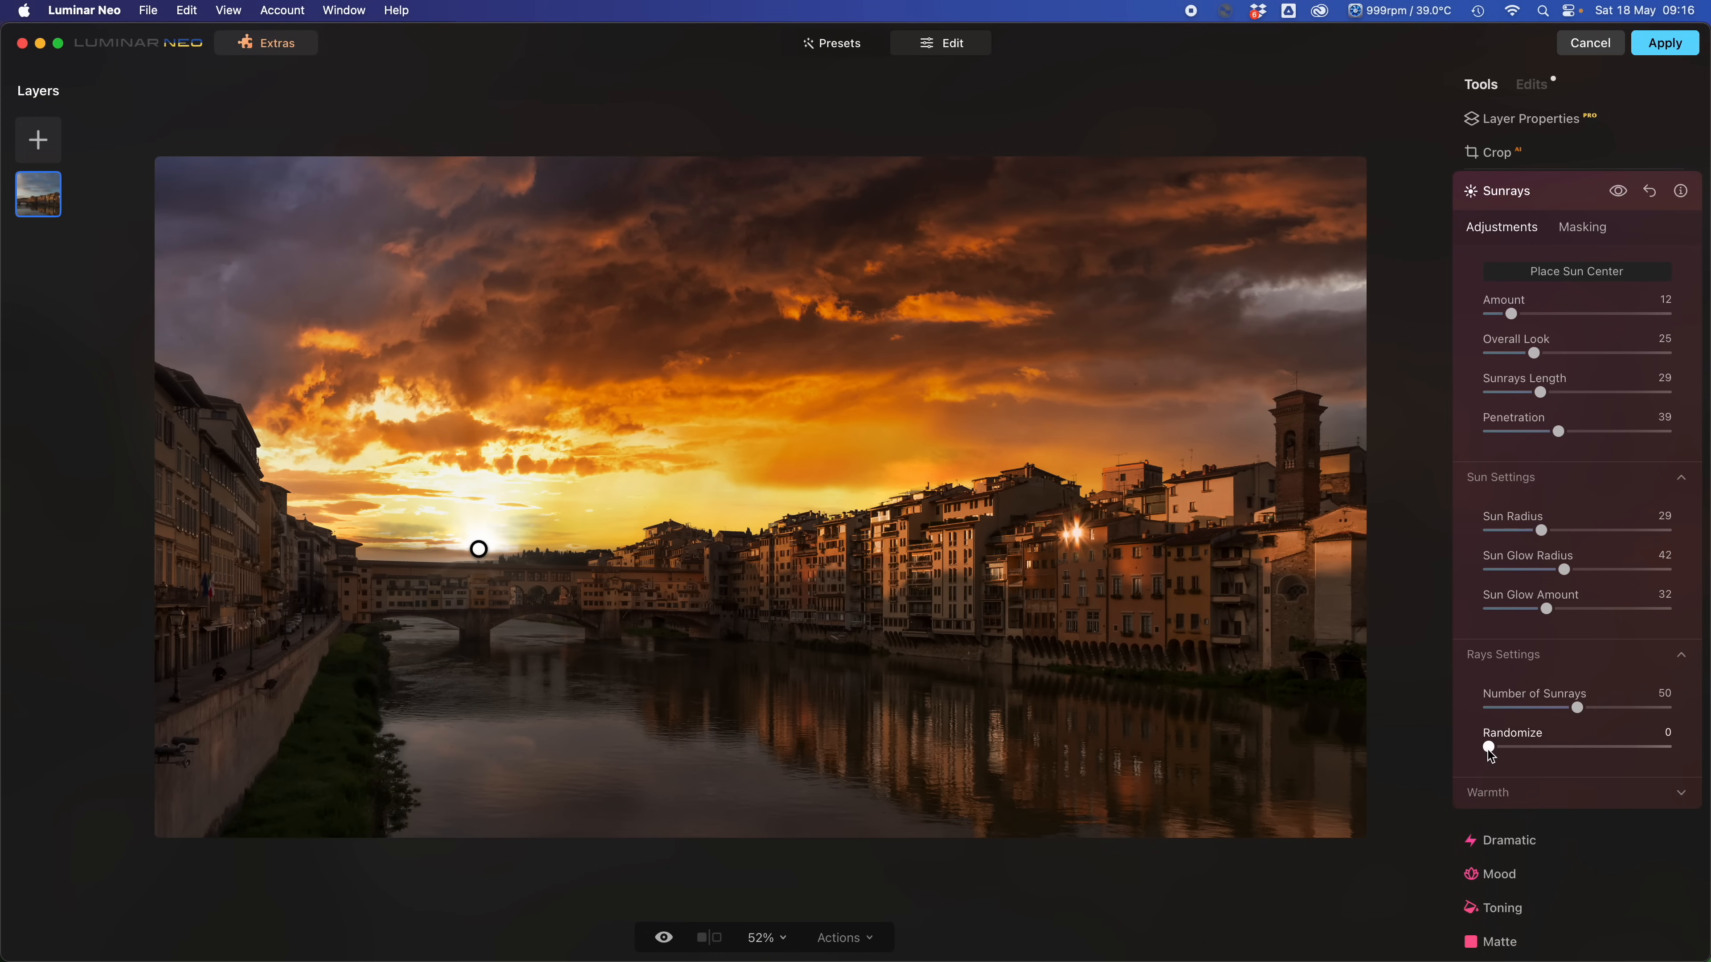
{"action": "left_click_drag", "start_coordinate": [1489, 747], "coordinate": [1521, 749]}
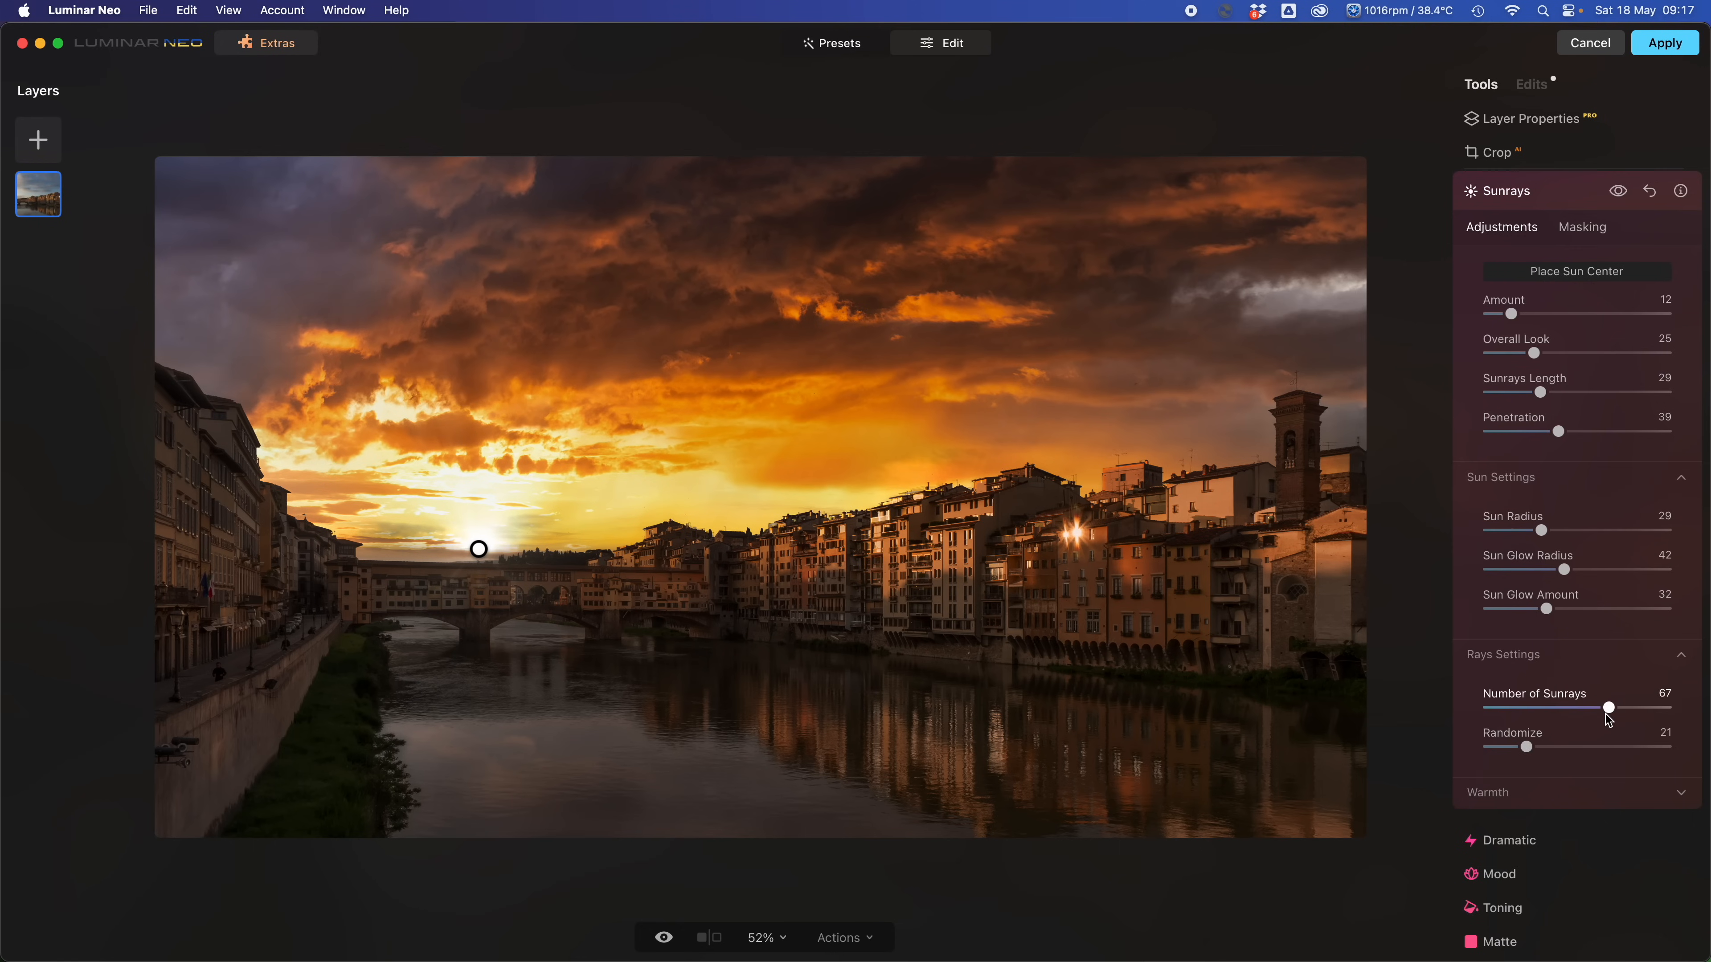
In the Sunrays Warmth settings, set Sun Warmth to 53 and Sunrays Warmth to 41.
{"action": "left_click", "coordinate": [1503, 796]}
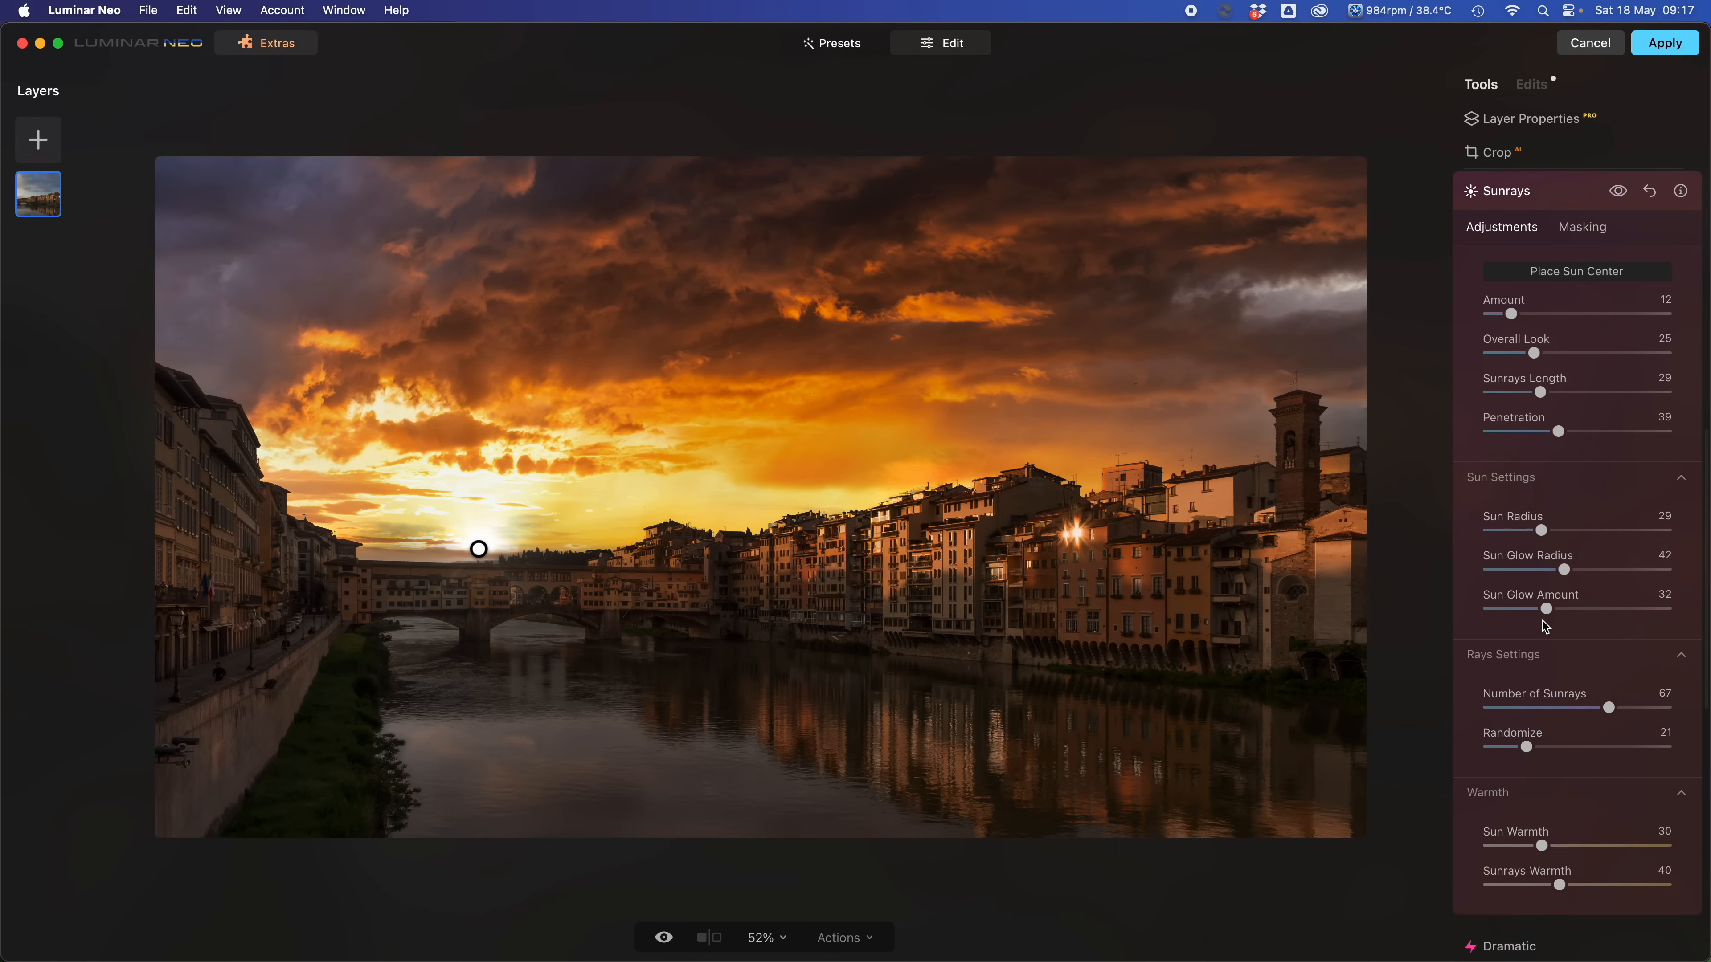
{"action": "scroll", "coordinate": [1546, 627], "scroll_direction": "down", "scroll_amount": 3}
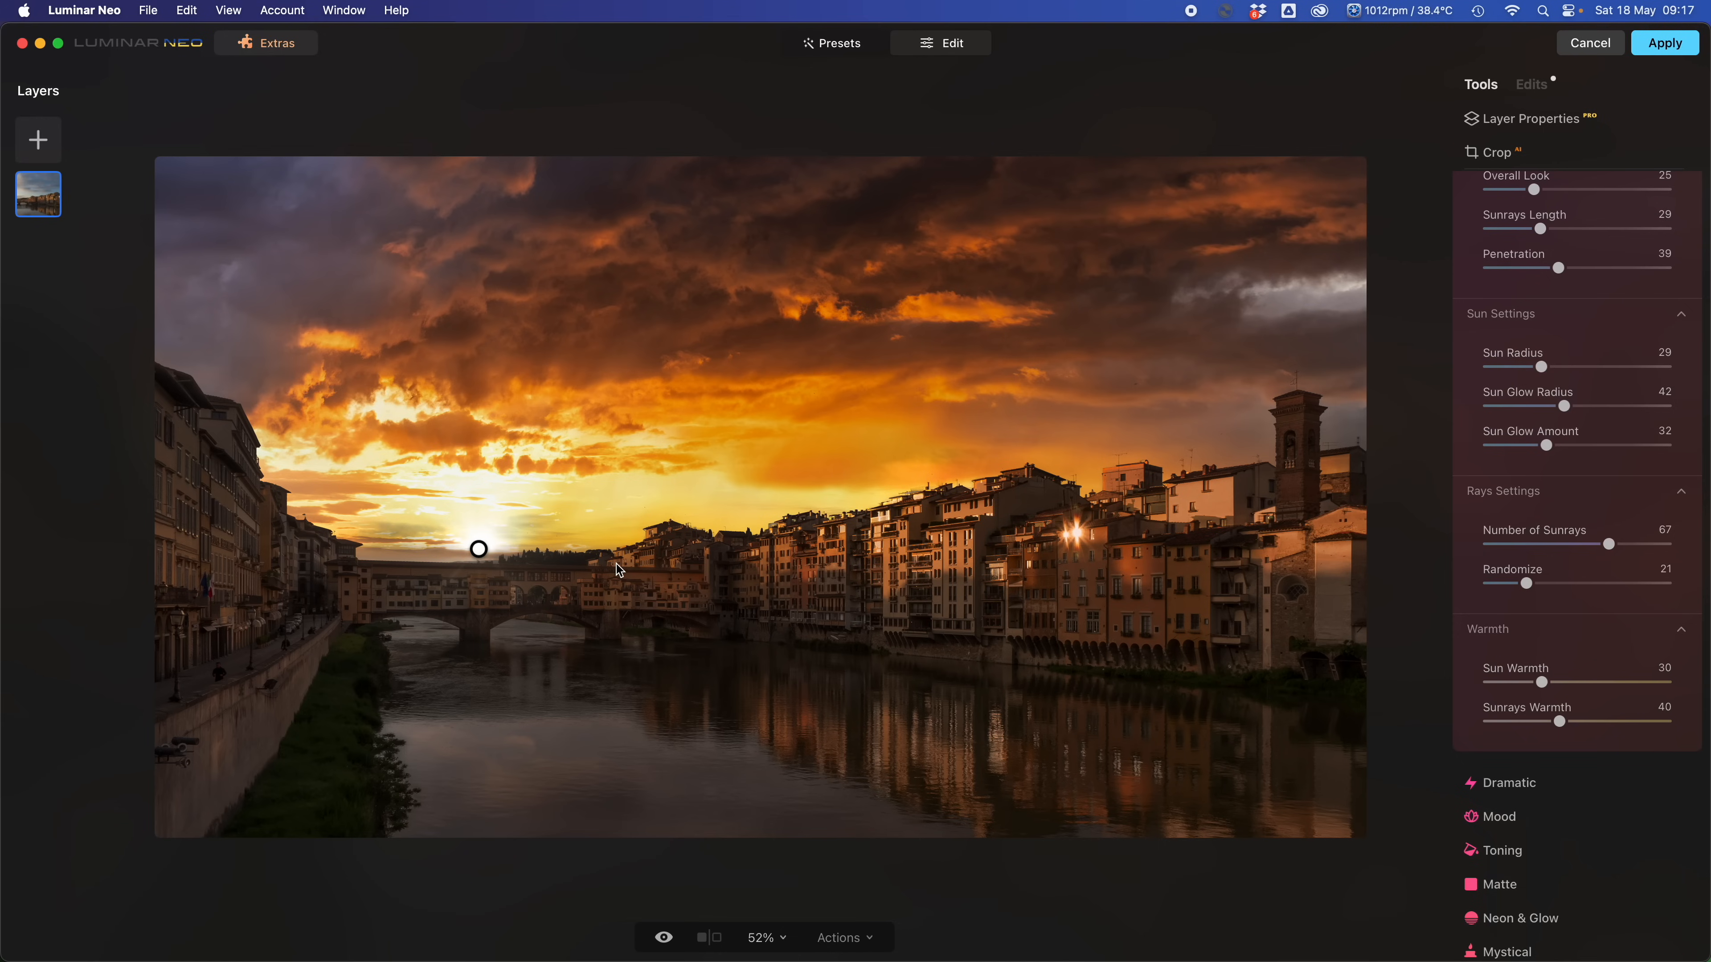
{"action": "left_click", "coordinate": [1585, 682]}
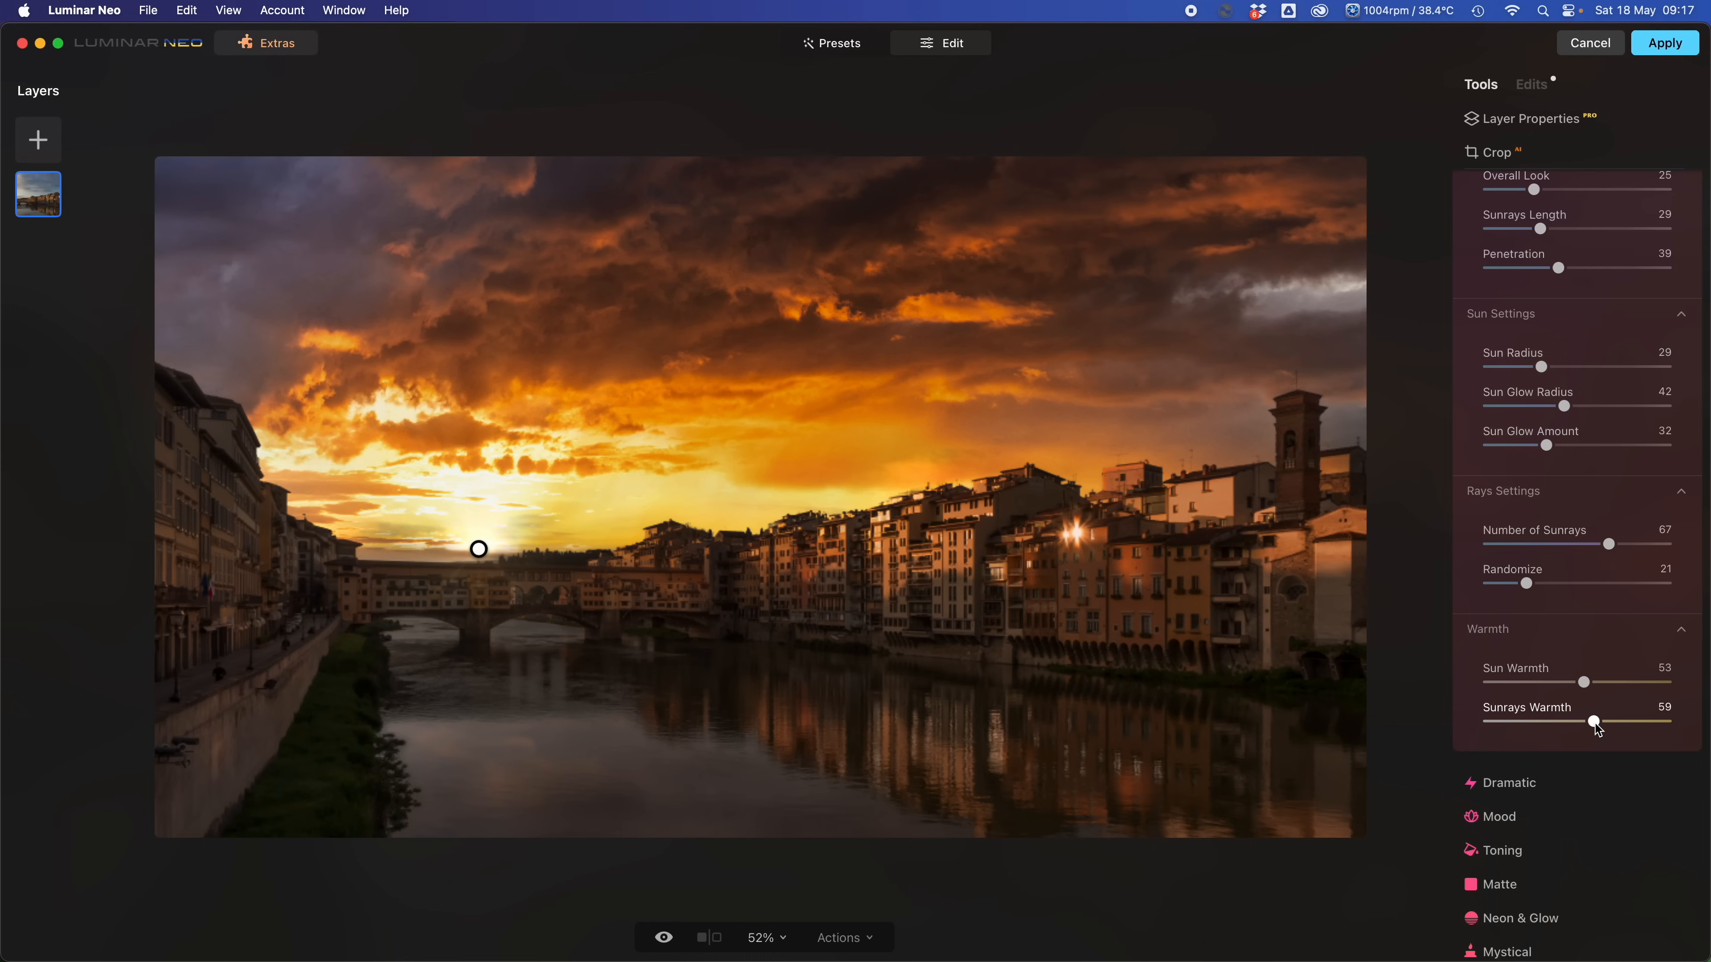
{"action": "left_click_drag", "start_coordinate": [1598, 729], "coordinate": [1564, 732]}
{"action": "scroll", "coordinate": [1607, 655], "scroll_direction": "up", "scroll_amount": 3}
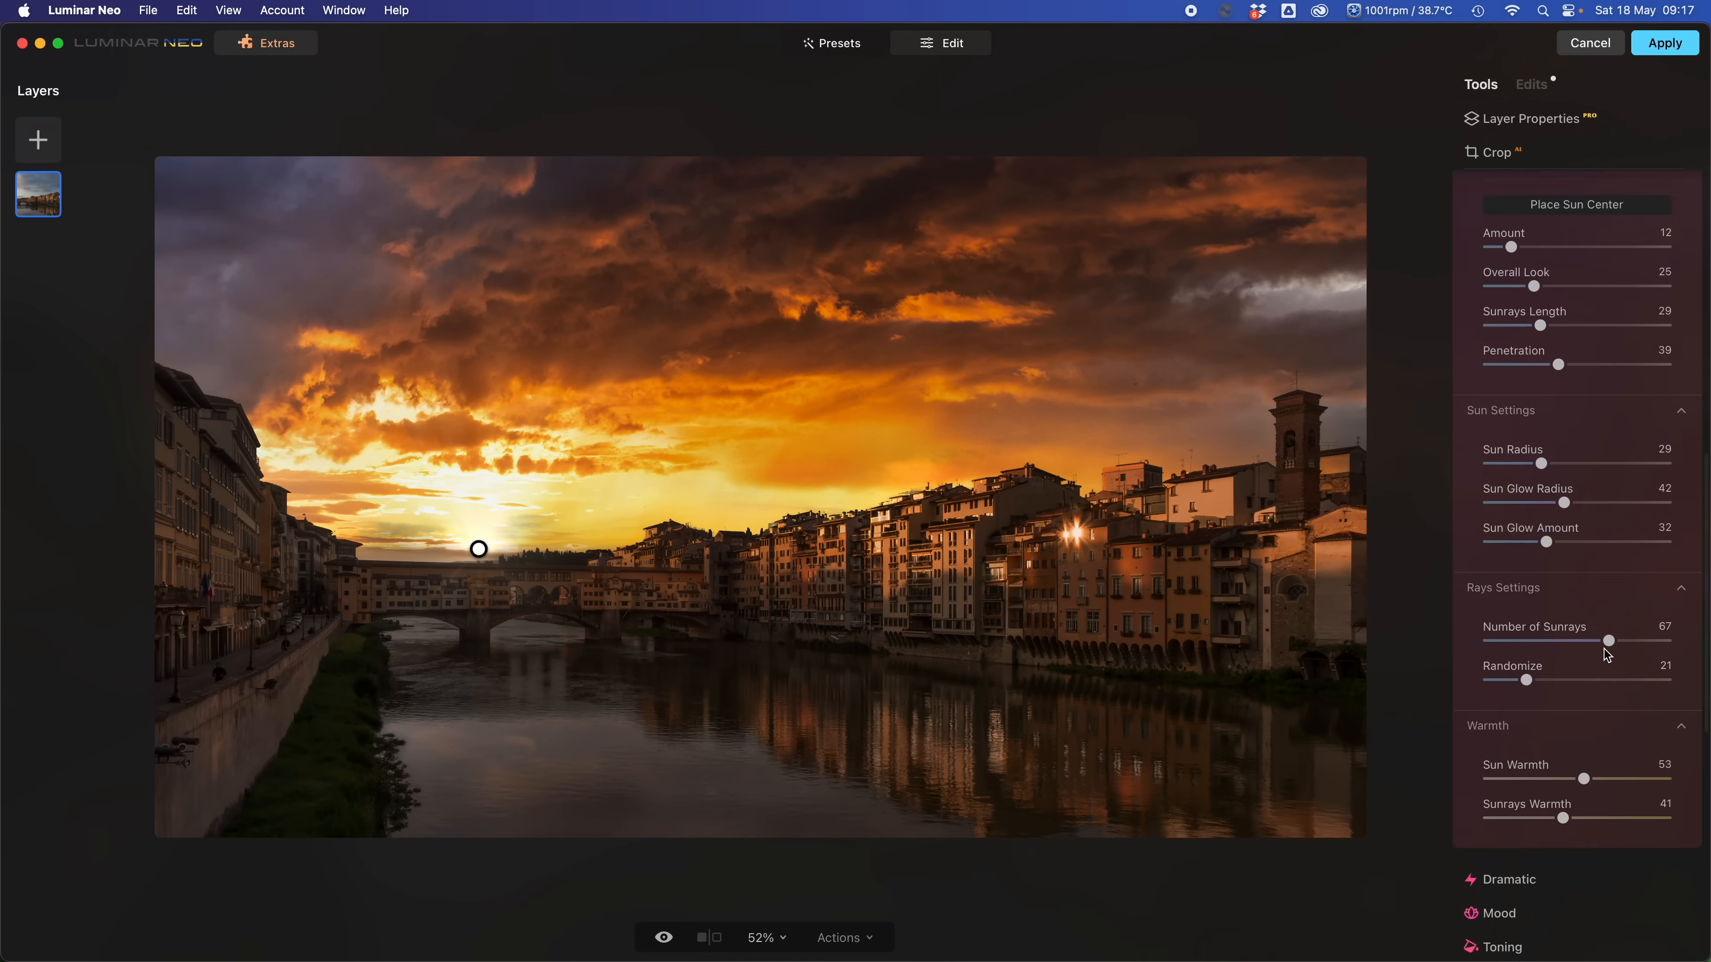
{"action": "scroll", "coordinate": [1596, 680], "scroll_direction": "up", "scroll_amount": 3}
{"action": "scroll", "coordinate": [1574, 721], "scroll_direction": "down", "scroll_amount": 6}
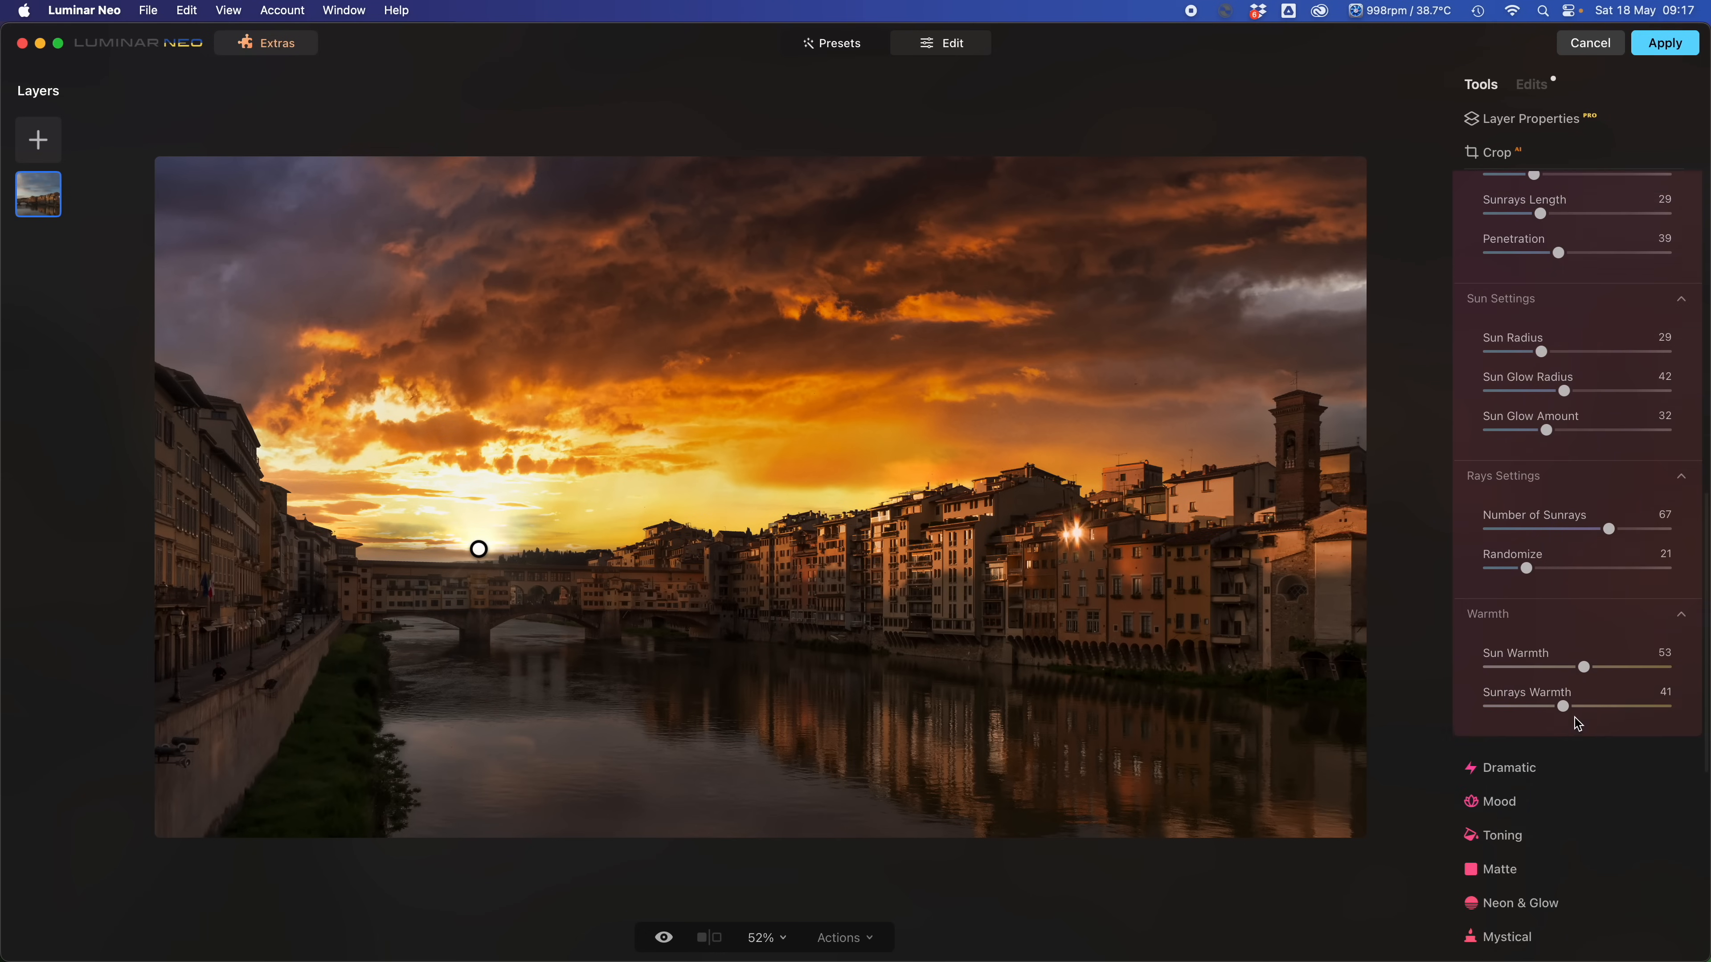
In the Sunrays settings, try Penetration at 58, return it to 39, and set Sunrays Length to 31 after trying 51.
{"action": "scroll", "coordinate": [1578, 725], "scroll_direction": "up", "scroll_amount": 7}
{"action": "scroll", "coordinate": [1578, 724], "scroll_direction": "down", "scroll_amount": 2}
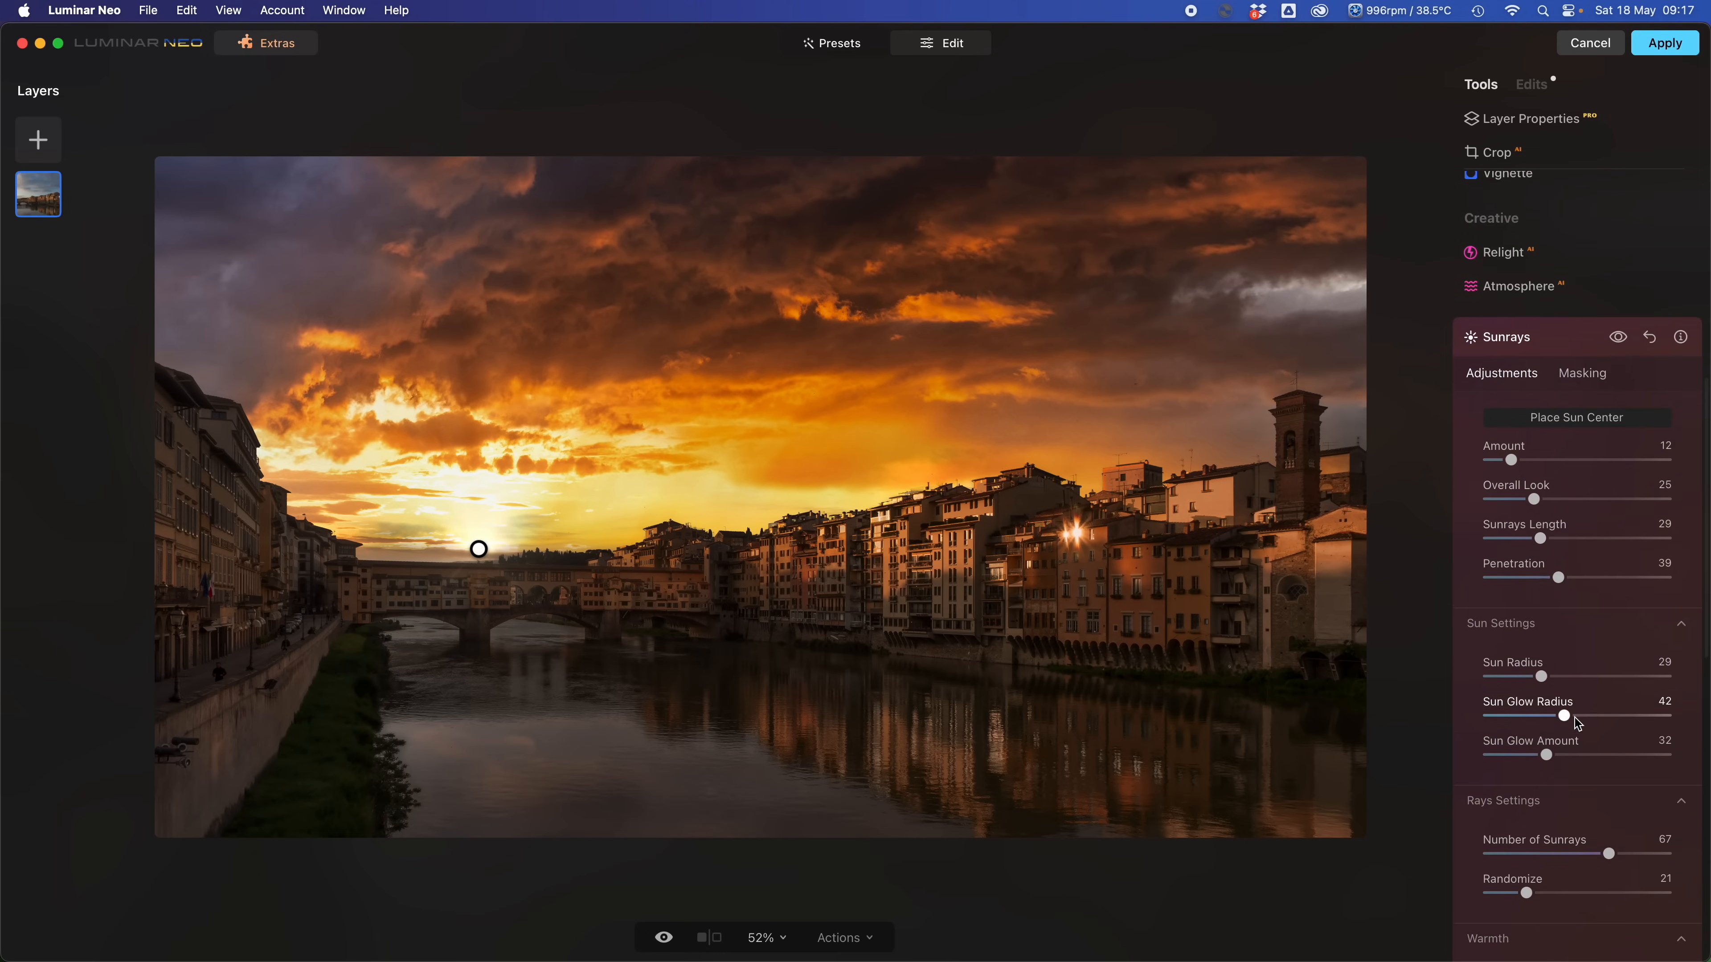
{"action": "scroll", "coordinate": [1576, 723], "scroll_direction": "up", "scroll_amount": 3}
{"action": "left_click", "coordinate": [1589, 698]}
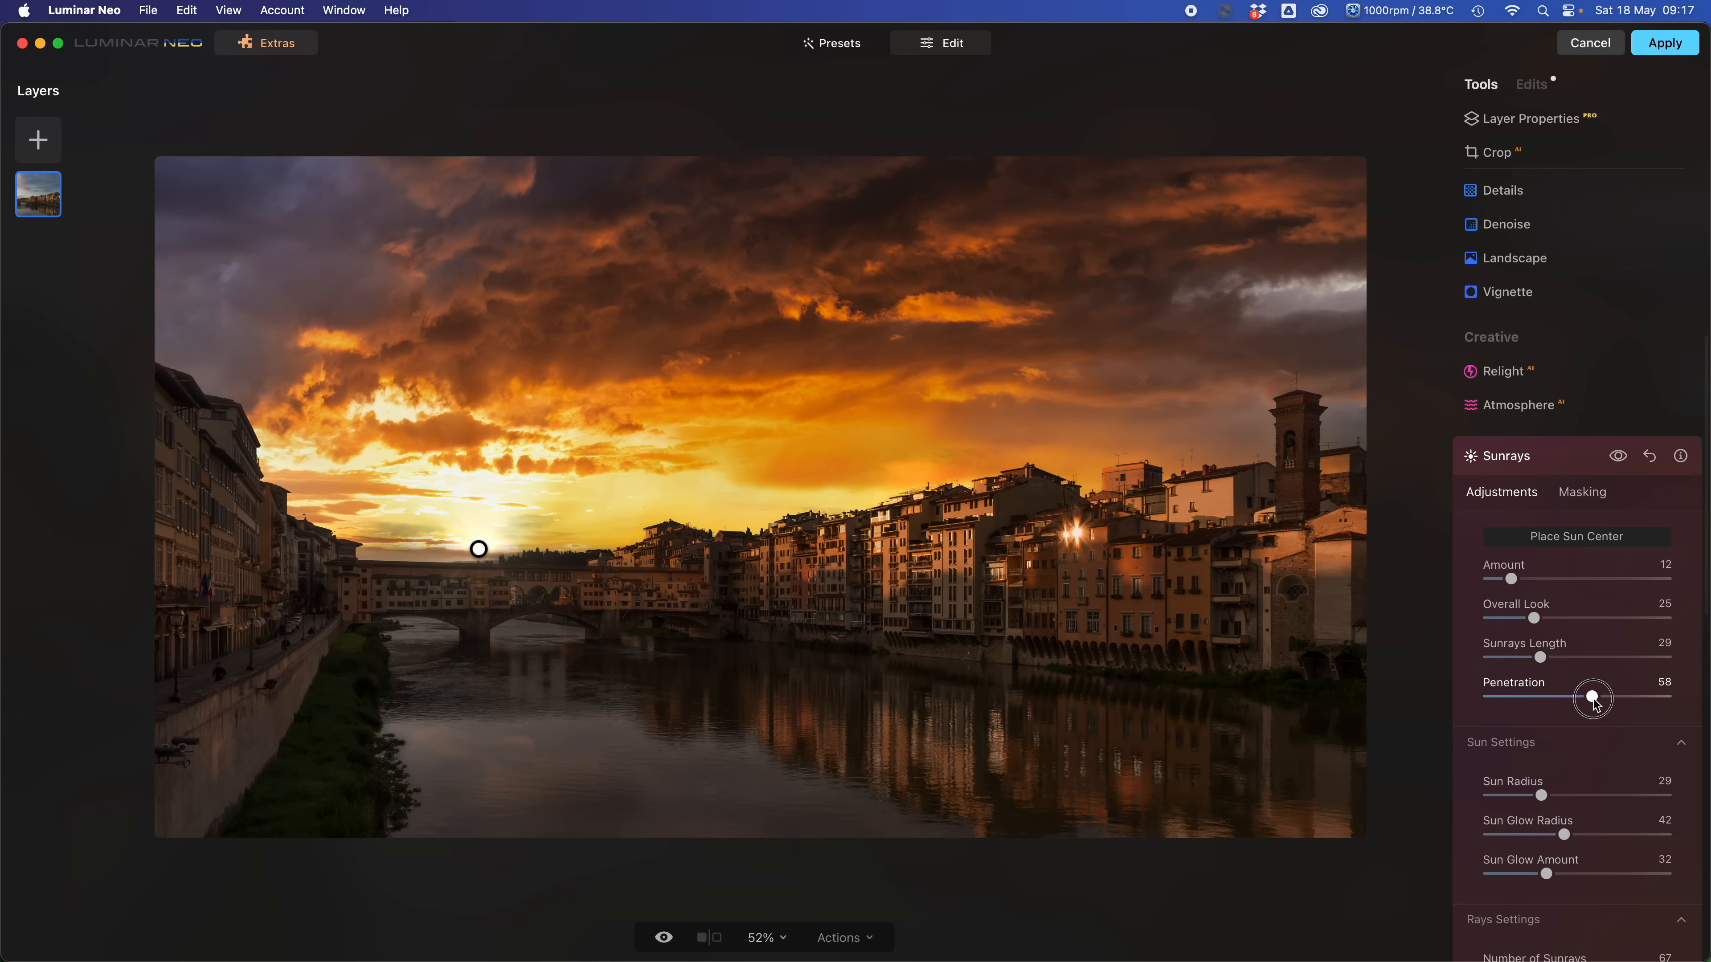
{"action": "left_click", "coordinate": [1550, 698]}
{"action": "left_click", "coordinate": [1558, 697]}
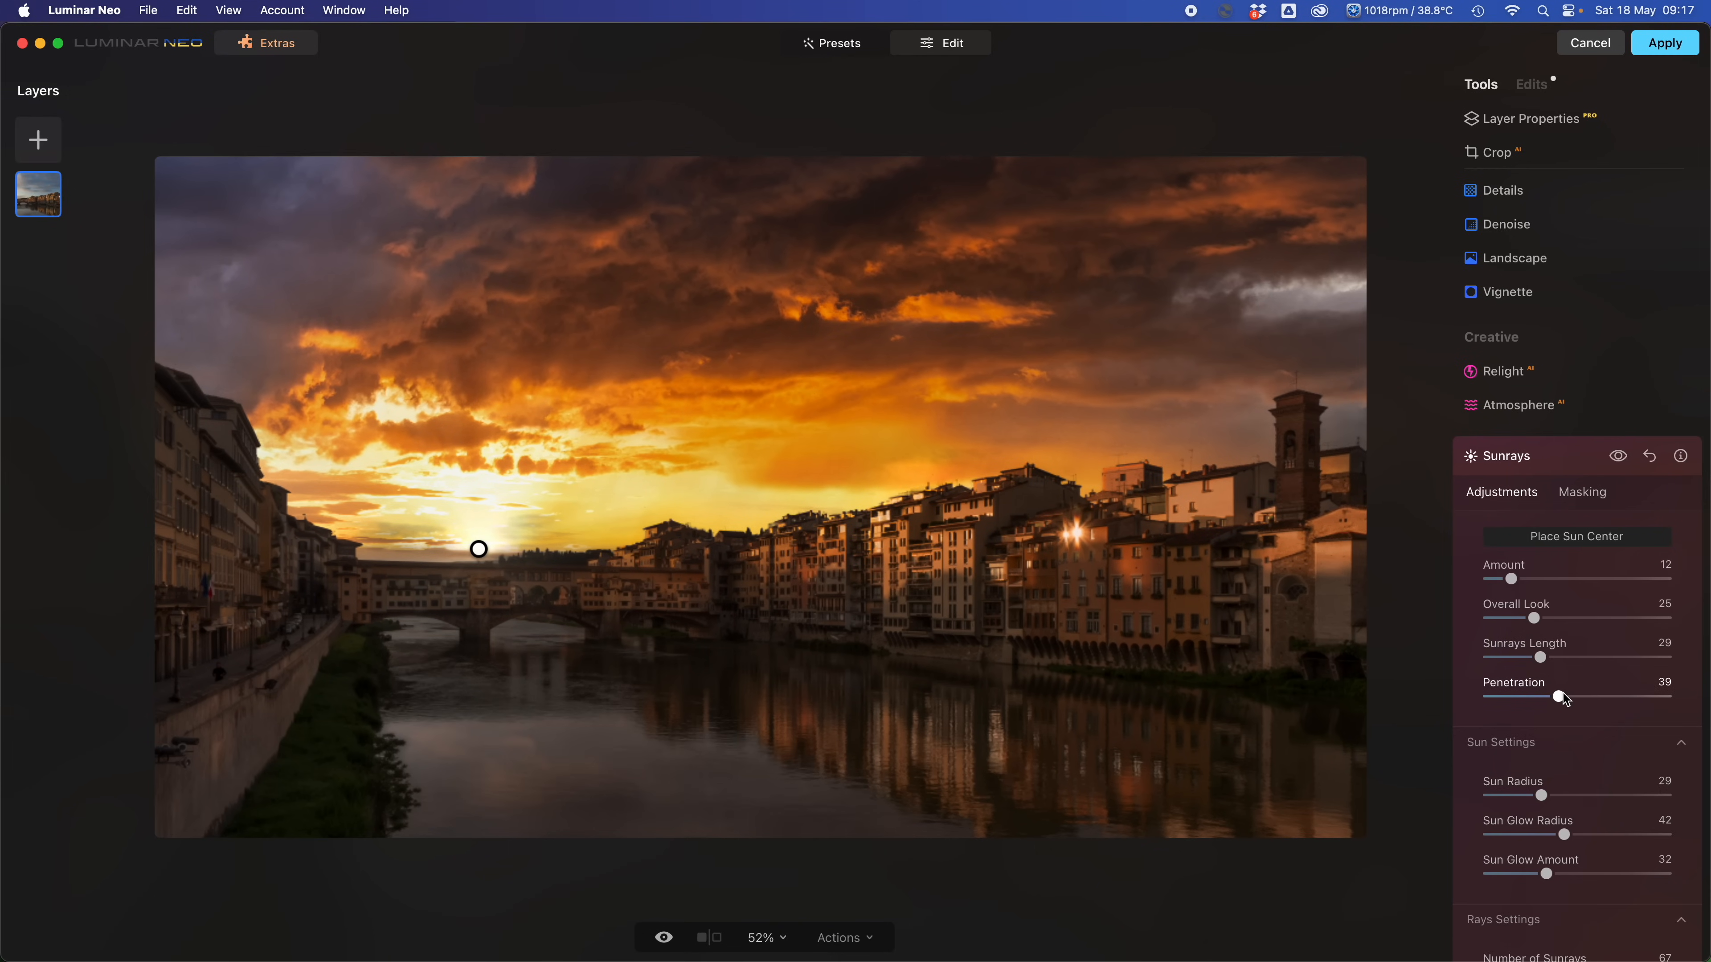
{"action": "left_click", "coordinate": [1581, 657]}
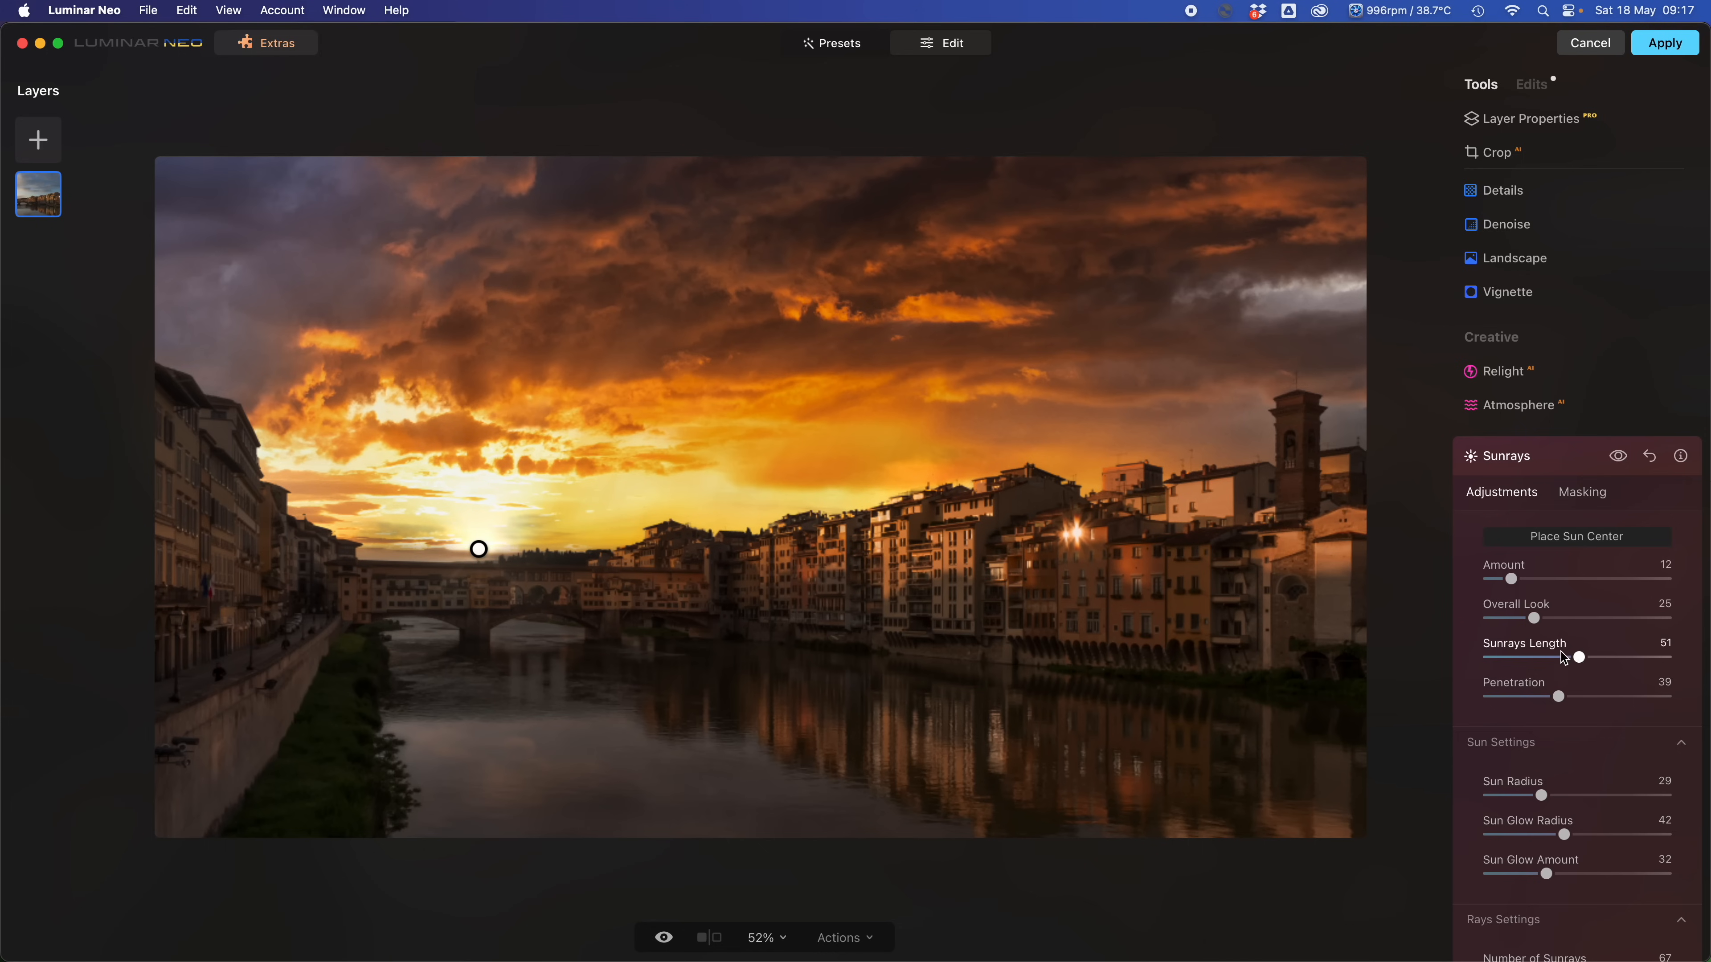
{"action": "left_click", "coordinate": [1545, 657]}
Try the sunrays' Overall Look at 53, return it to 25, and raise Amount to 24.
{"action": "left_click", "coordinate": [1561, 619]}
{"action": "left_click_drag", "start_coordinate": [1561, 619], "coordinate": [1577, 619]}
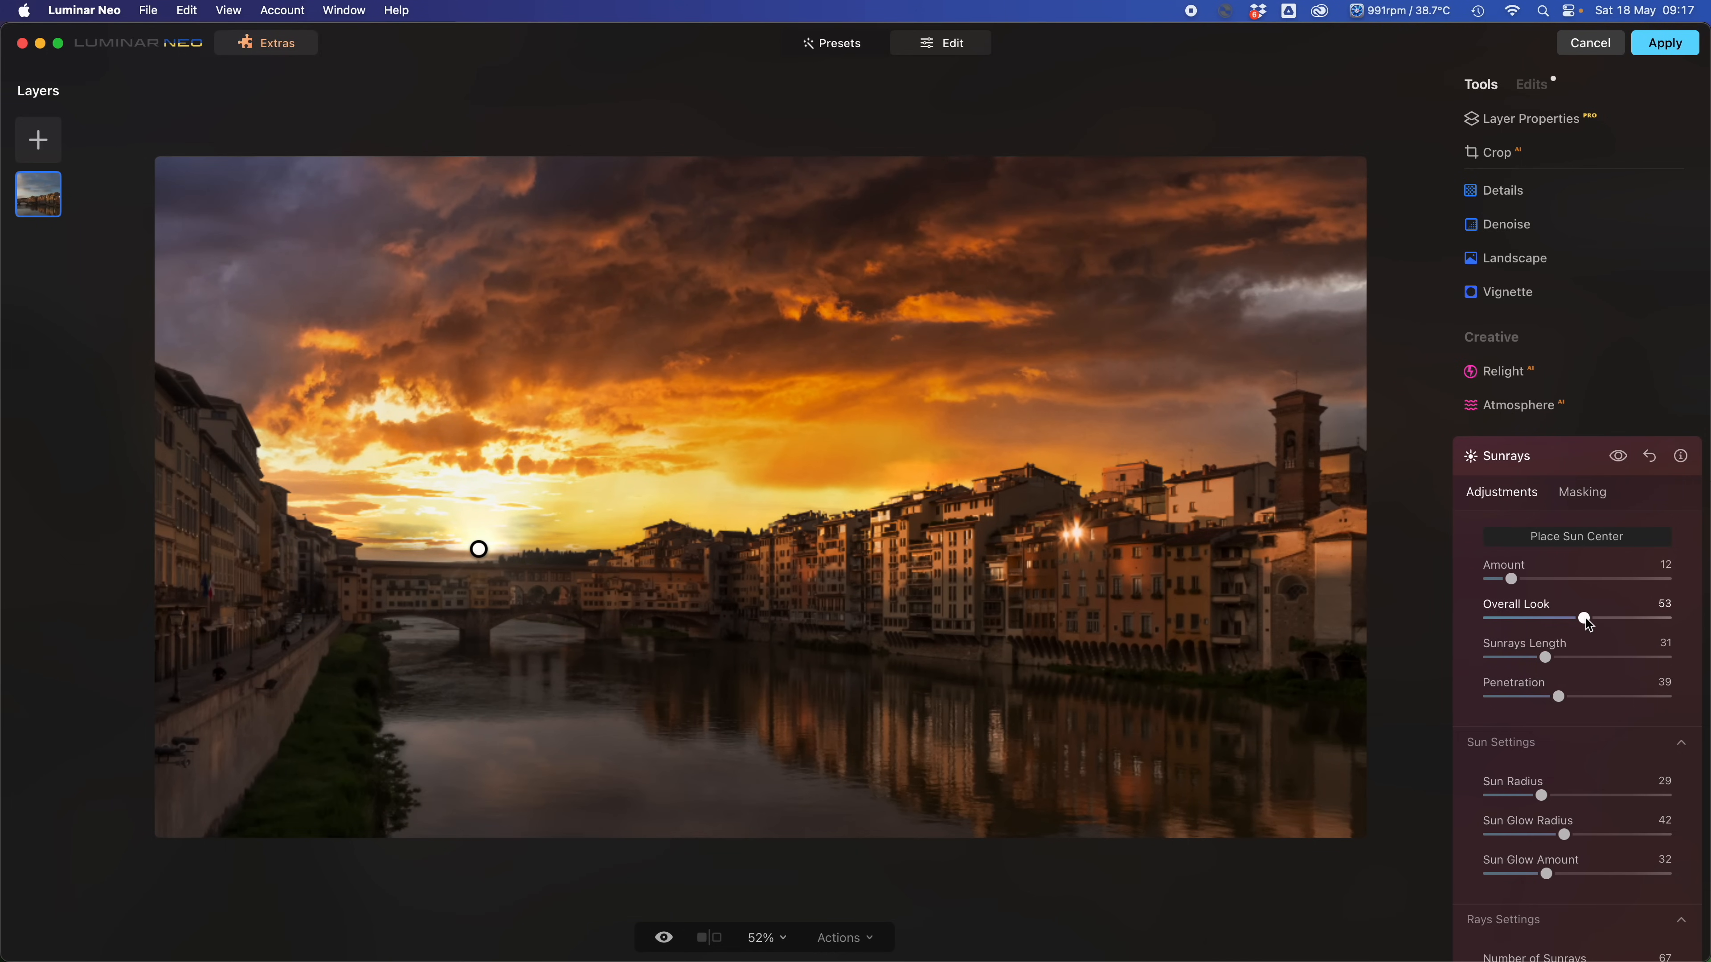
{"action": "left_click", "coordinate": [1534, 619]}
{"action": "left_click", "coordinate": [1514, 579]}
{"action": "mouse_move", "coordinate": [1517, 581]}
{"action": "left_mouse_down"}
{"action": "mouse_move", "coordinate": [1682, 596]}
{"action": "mouse_move", "coordinate": [1536, 592]}
{"action": "left_mouse_up"}
Open the Enhance AI tool and set Sky Enhancer to 21, after trying 40 and 32.
{"action": "scroll", "coordinate": [1570, 731], "scroll_direction": "down", "scroll_amount": 5}
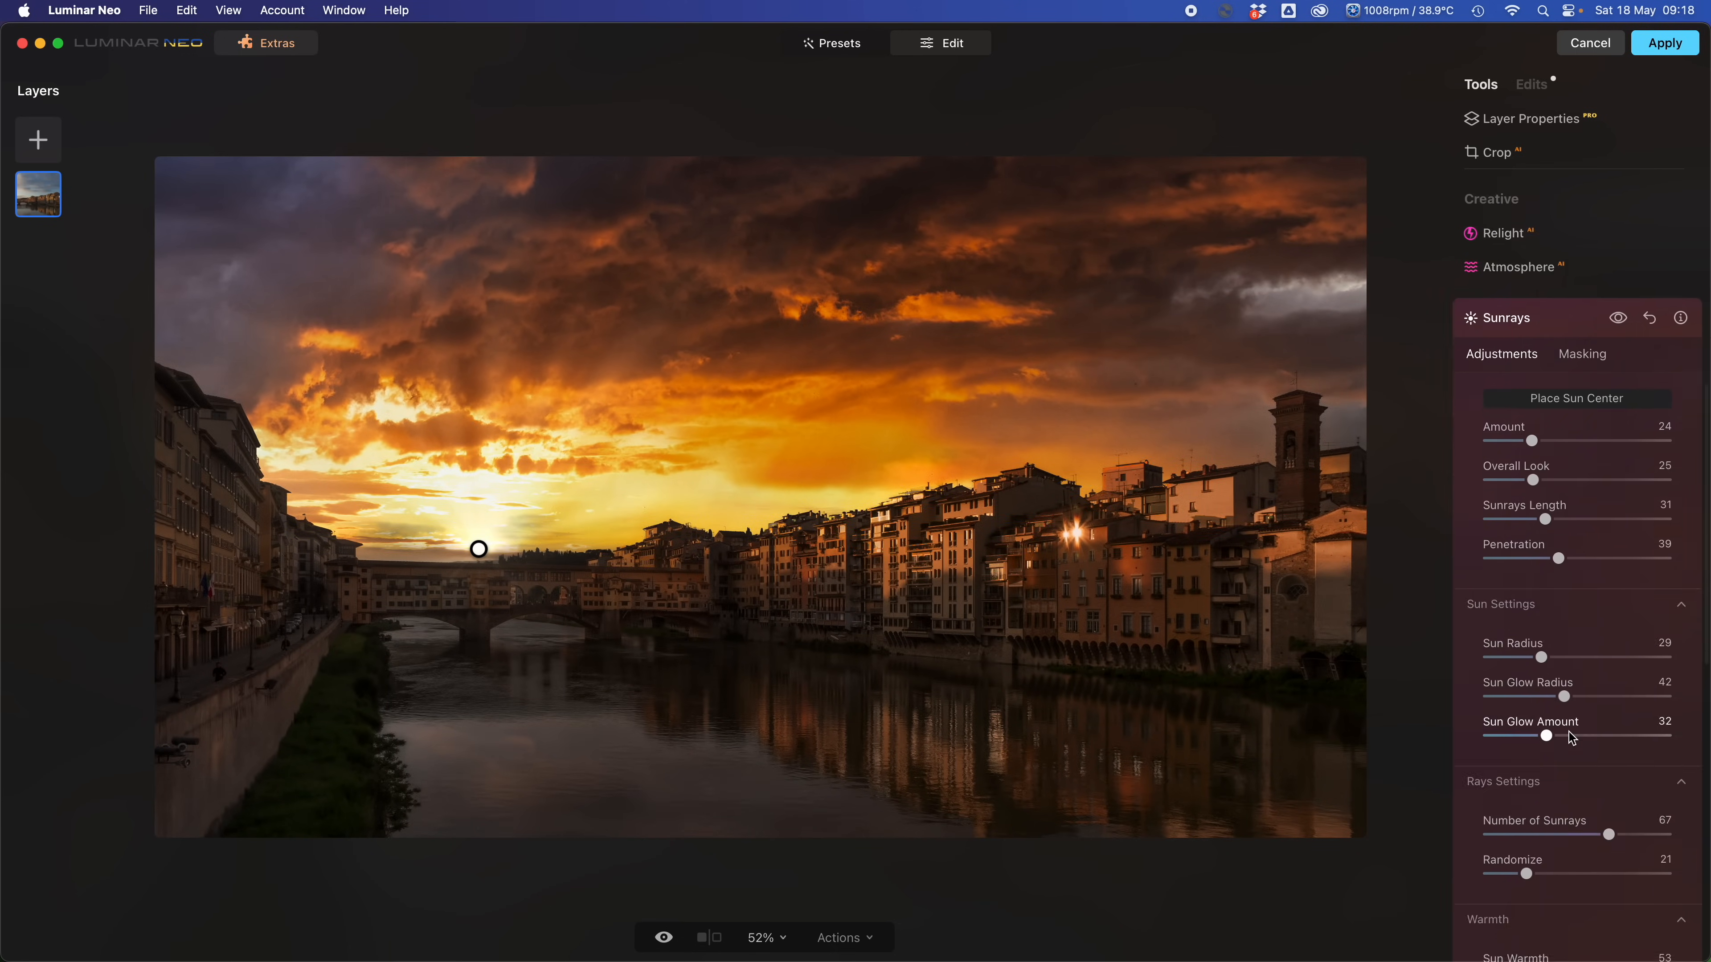
{"action": "scroll", "coordinate": [1571, 738], "scroll_direction": "down", "scroll_amount": 1}
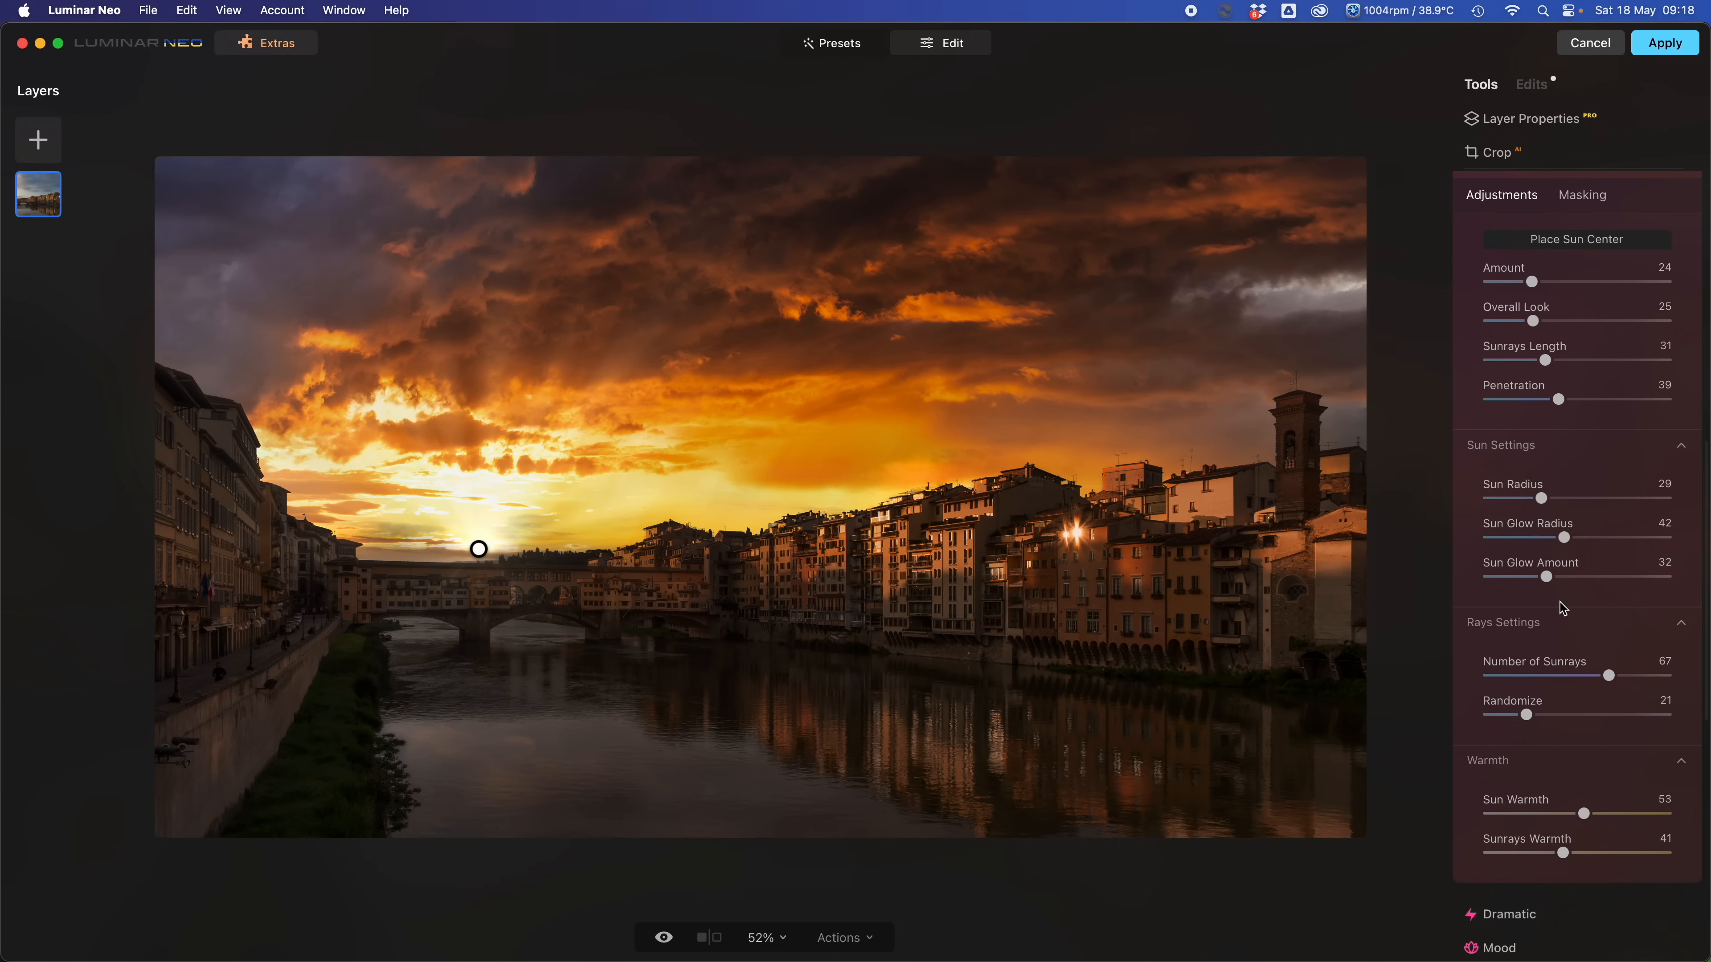
{"action": "scroll", "coordinate": [1561, 588], "scroll_direction": "up", "scroll_amount": 5}
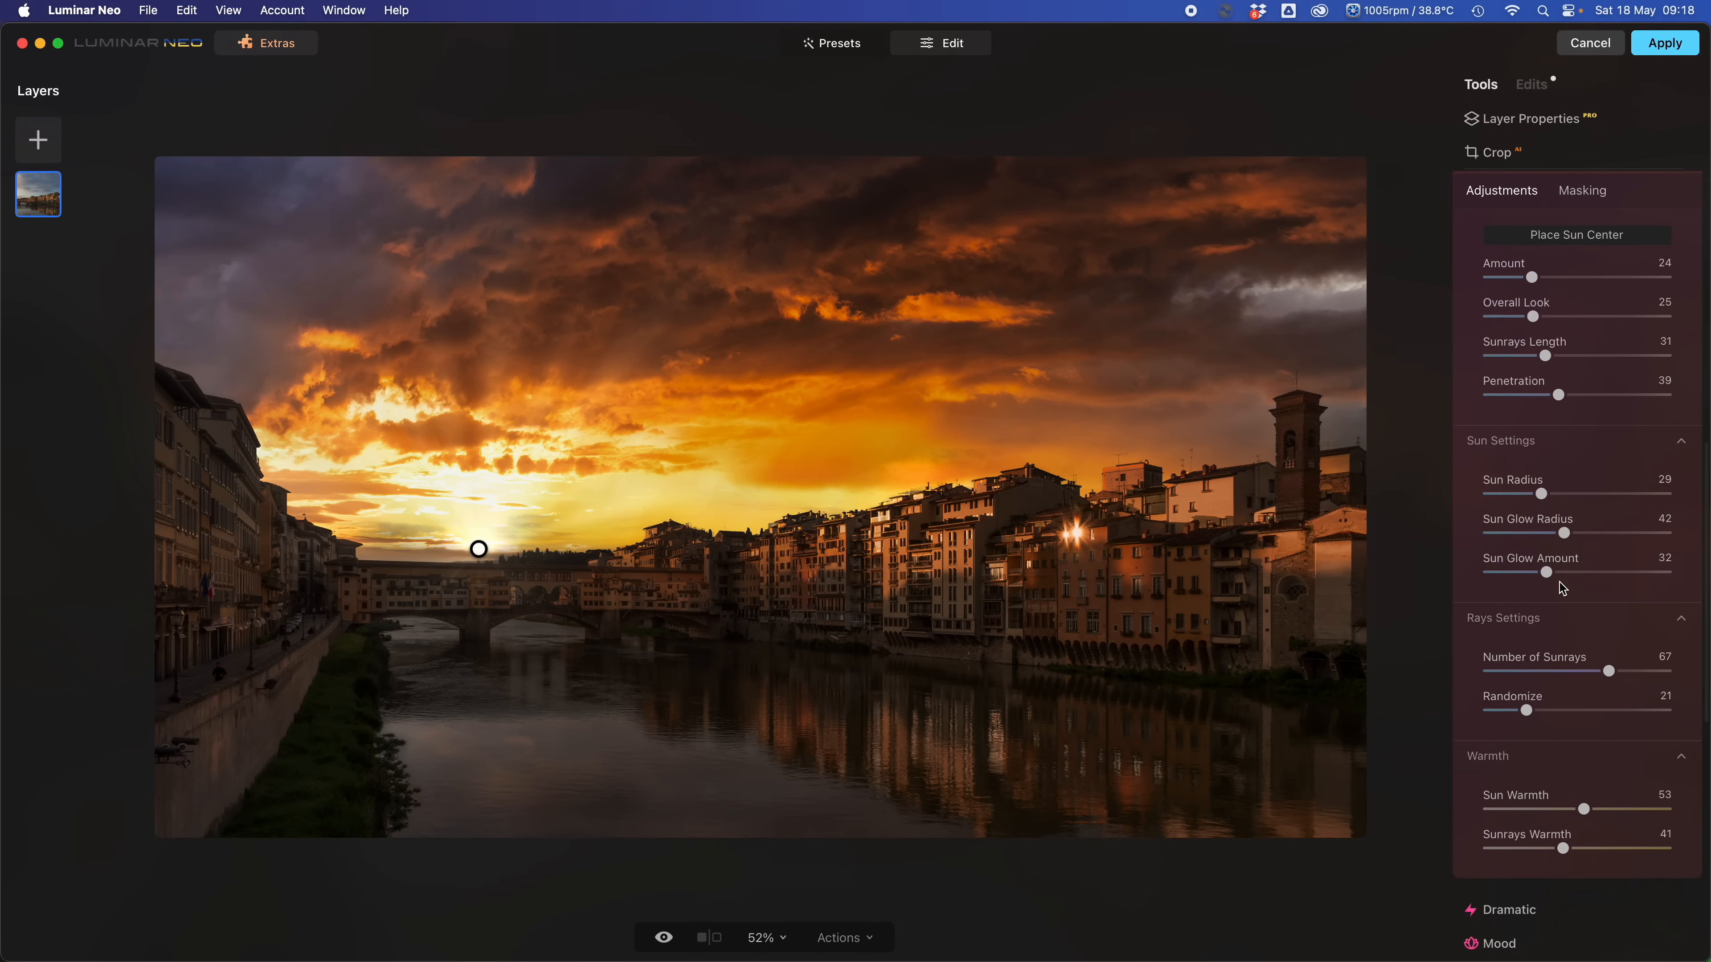
{"action": "scroll", "coordinate": [1562, 588], "scroll_direction": "up", "scroll_amount": 8}
{"action": "scroll", "coordinate": [1562, 588], "scroll_direction": "down", "scroll_amount": 3}
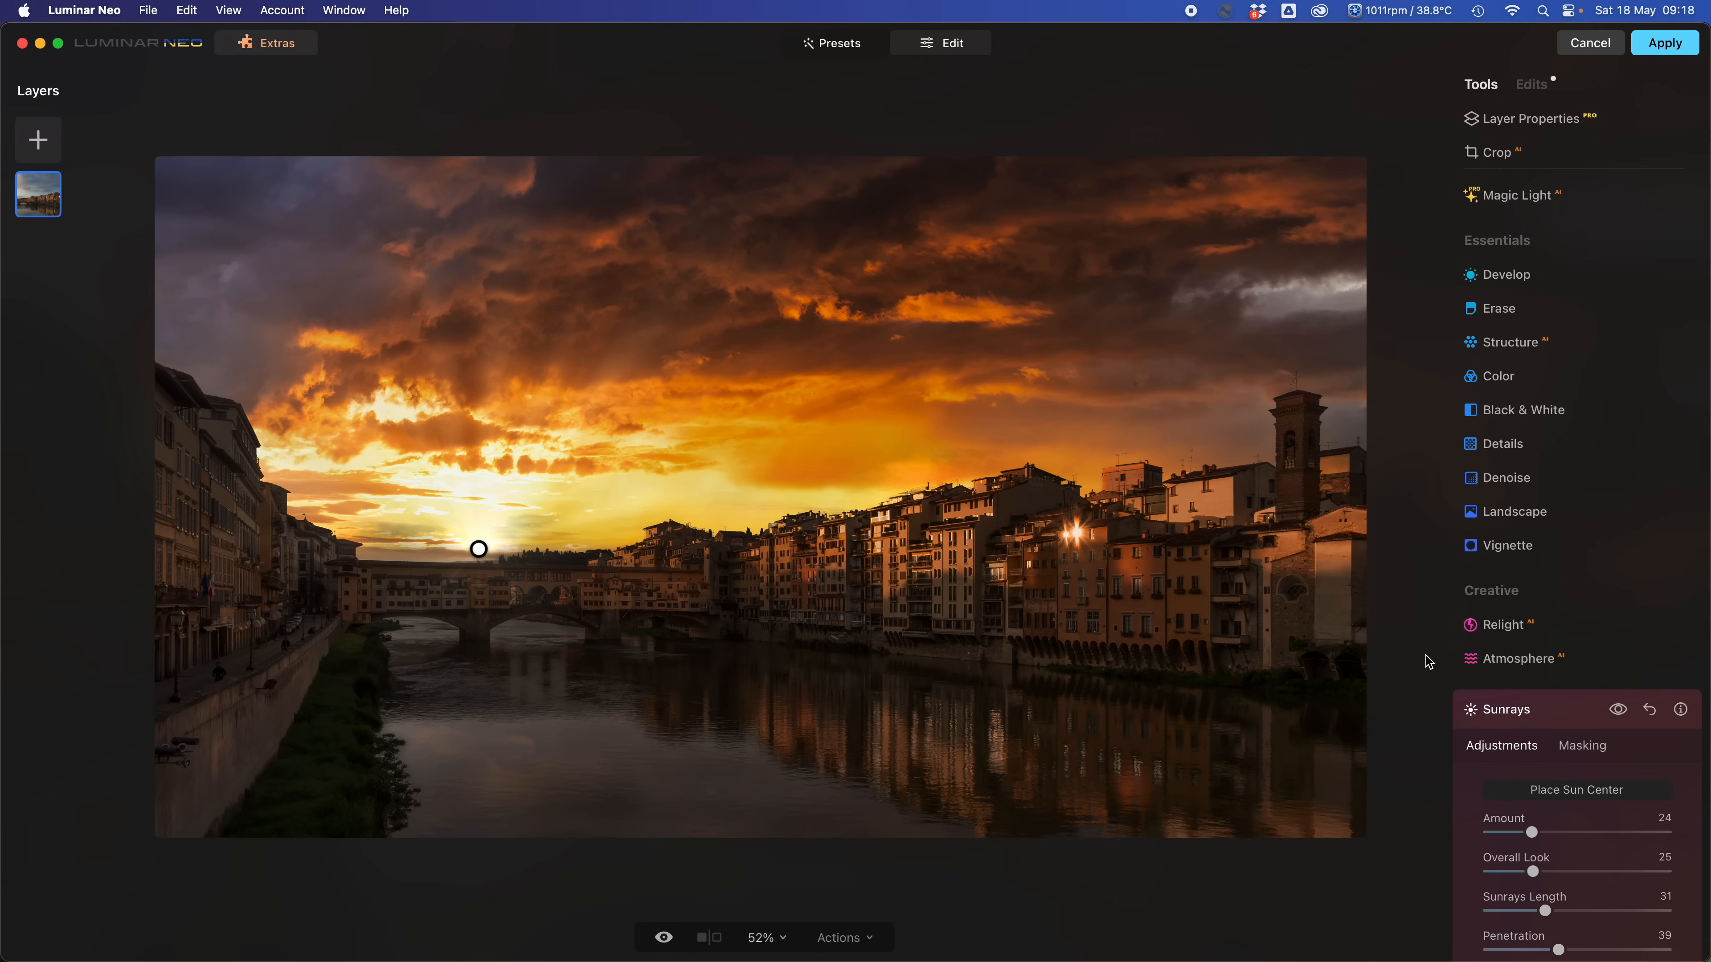
{"action": "scroll", "coordinate": [1606, 815], "scroll_direction": "up", "scroll_amount": 5}
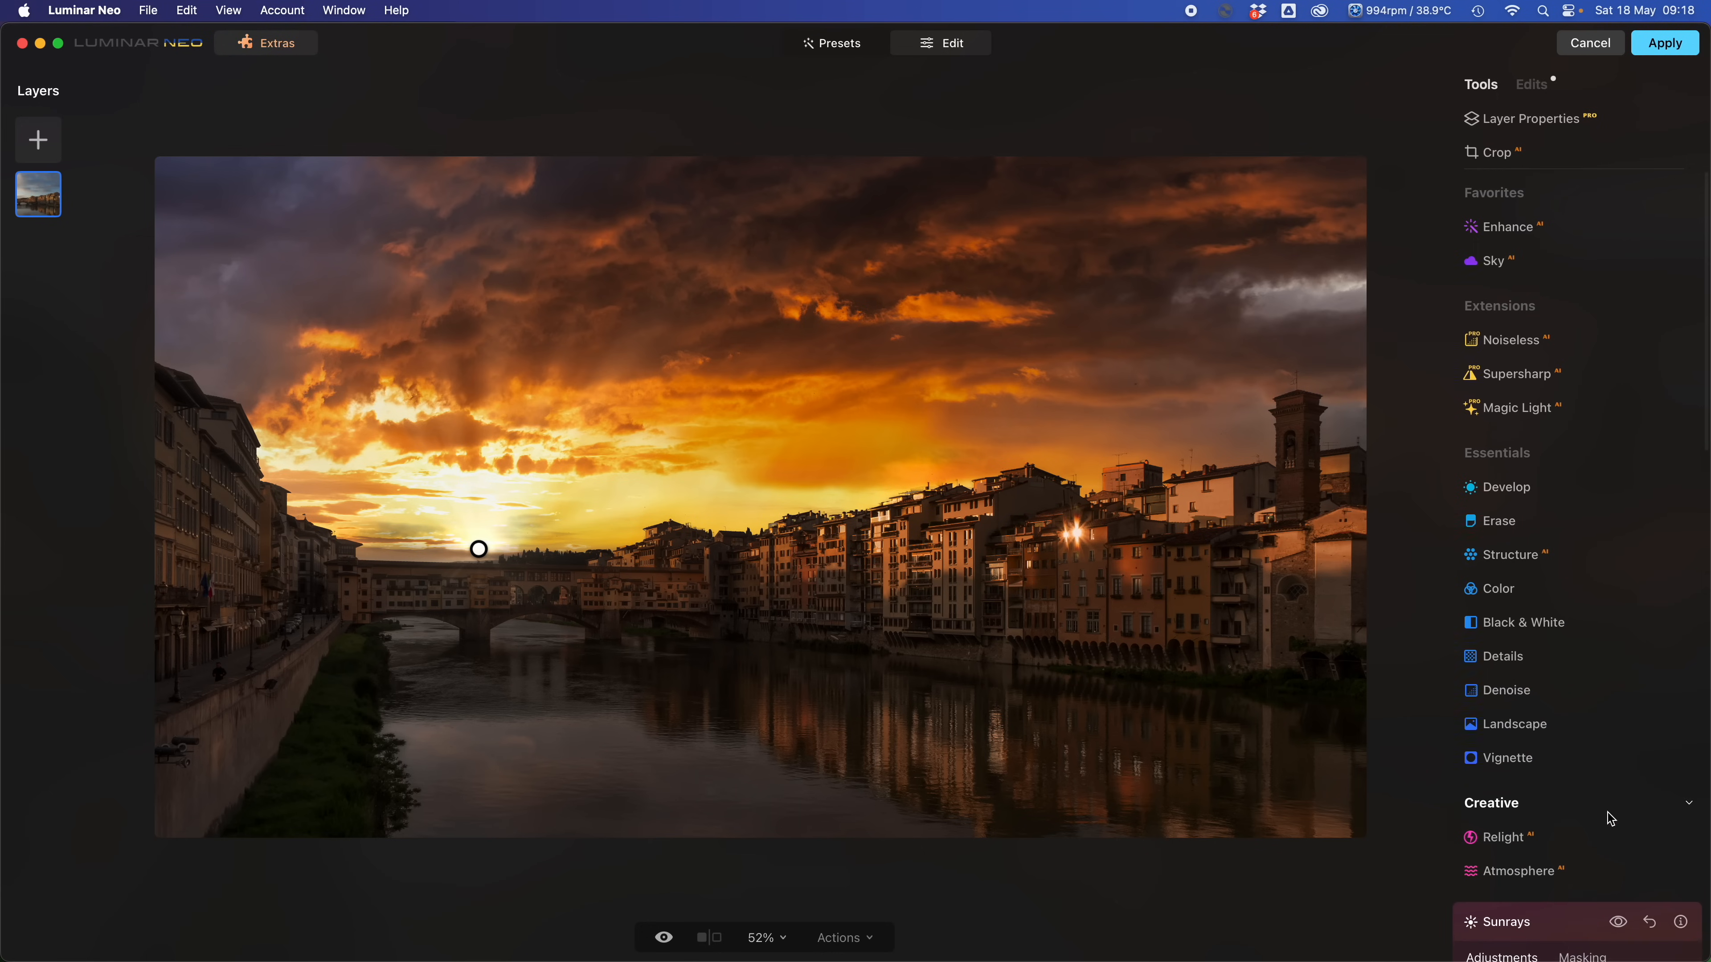
{"action": "left_click", "coordinate": [1504, 226]}
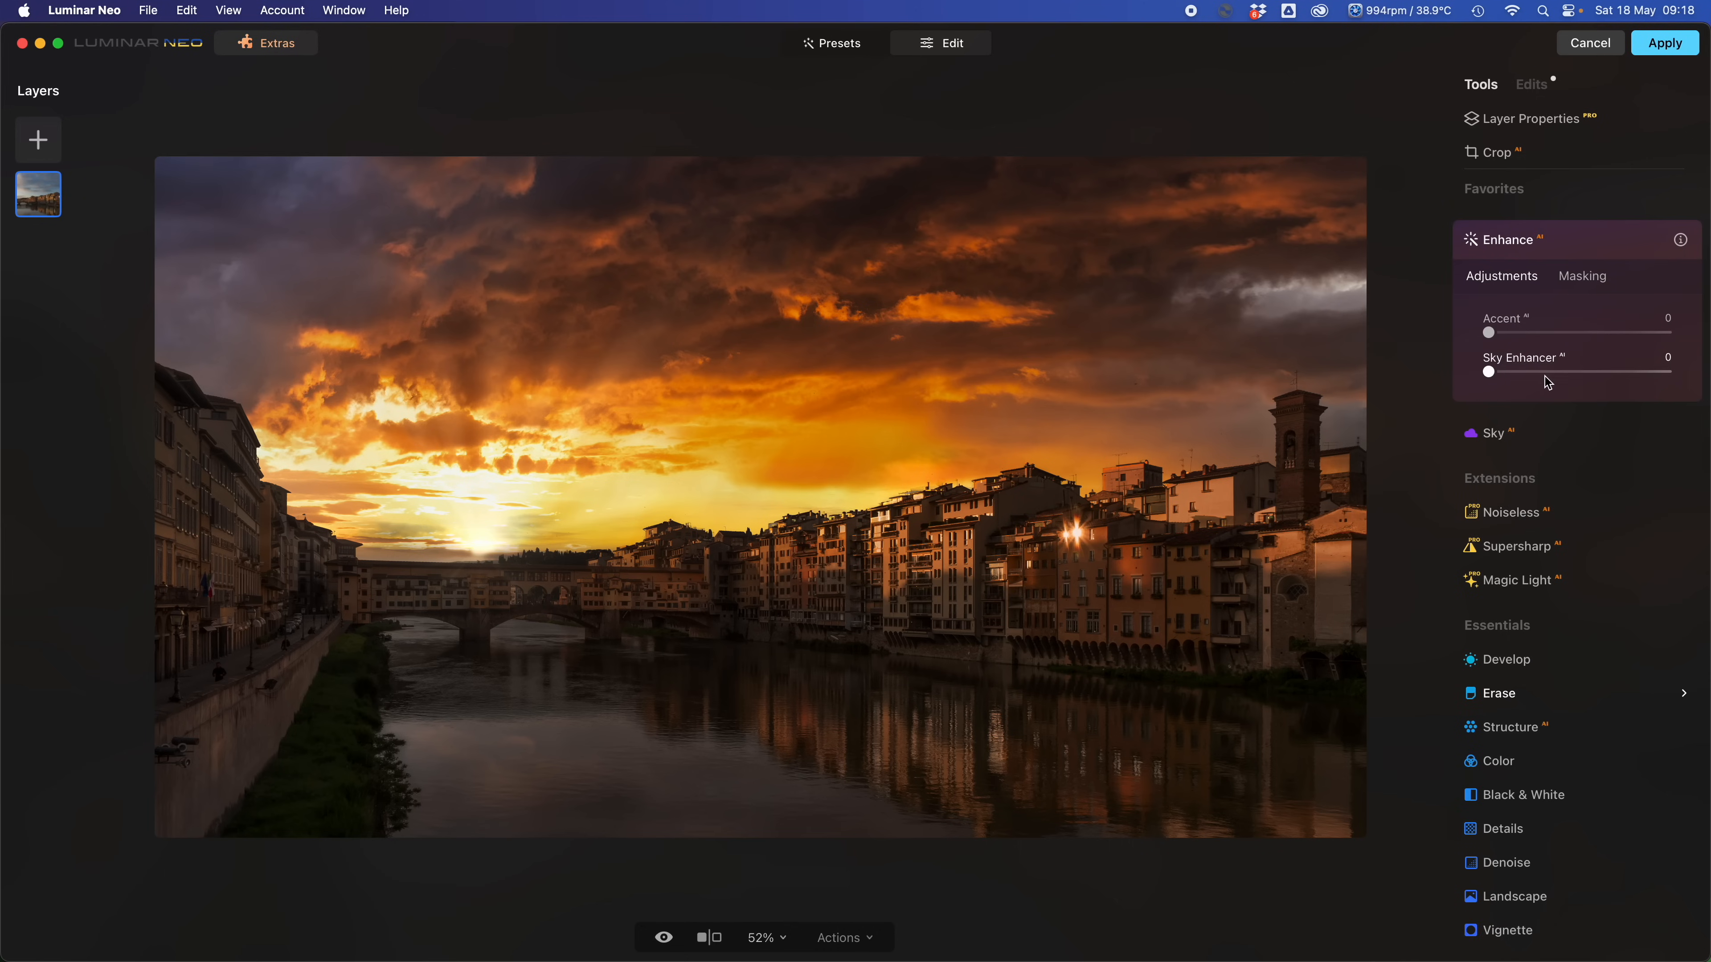
{"action": "left_click", "coordinate": [1562, 374]}
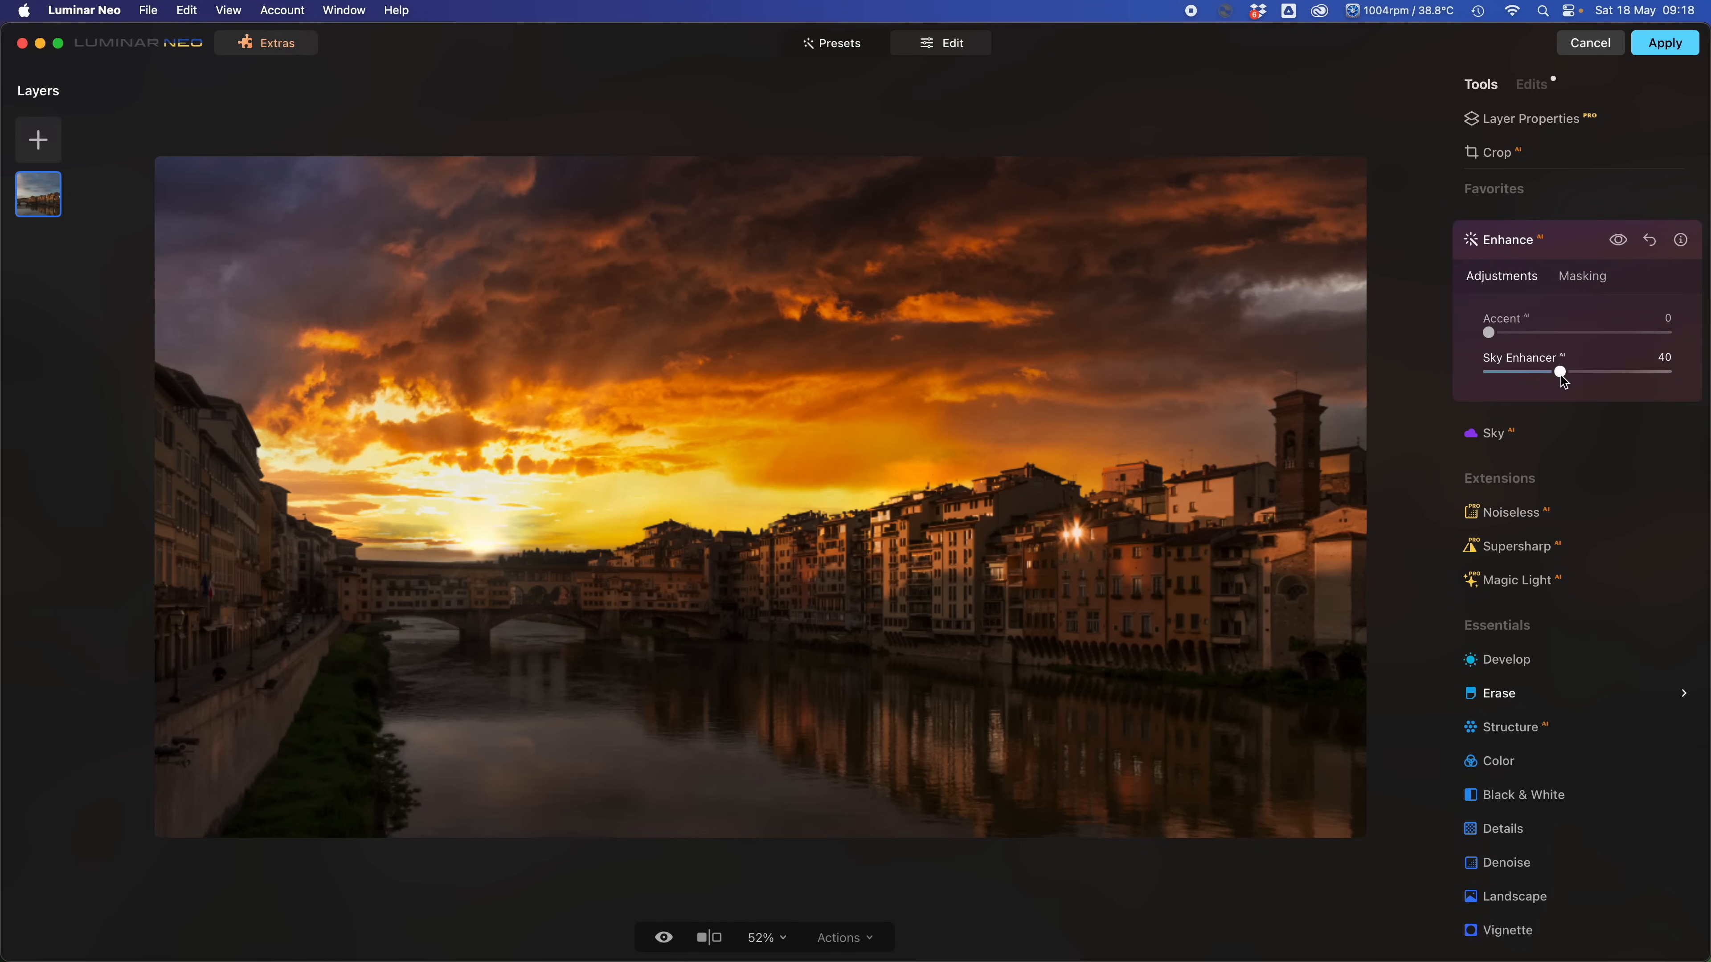
{"action": "left_click_drag", "start_coordinate": [1564, 378], "coordinate": [1546, 372]}
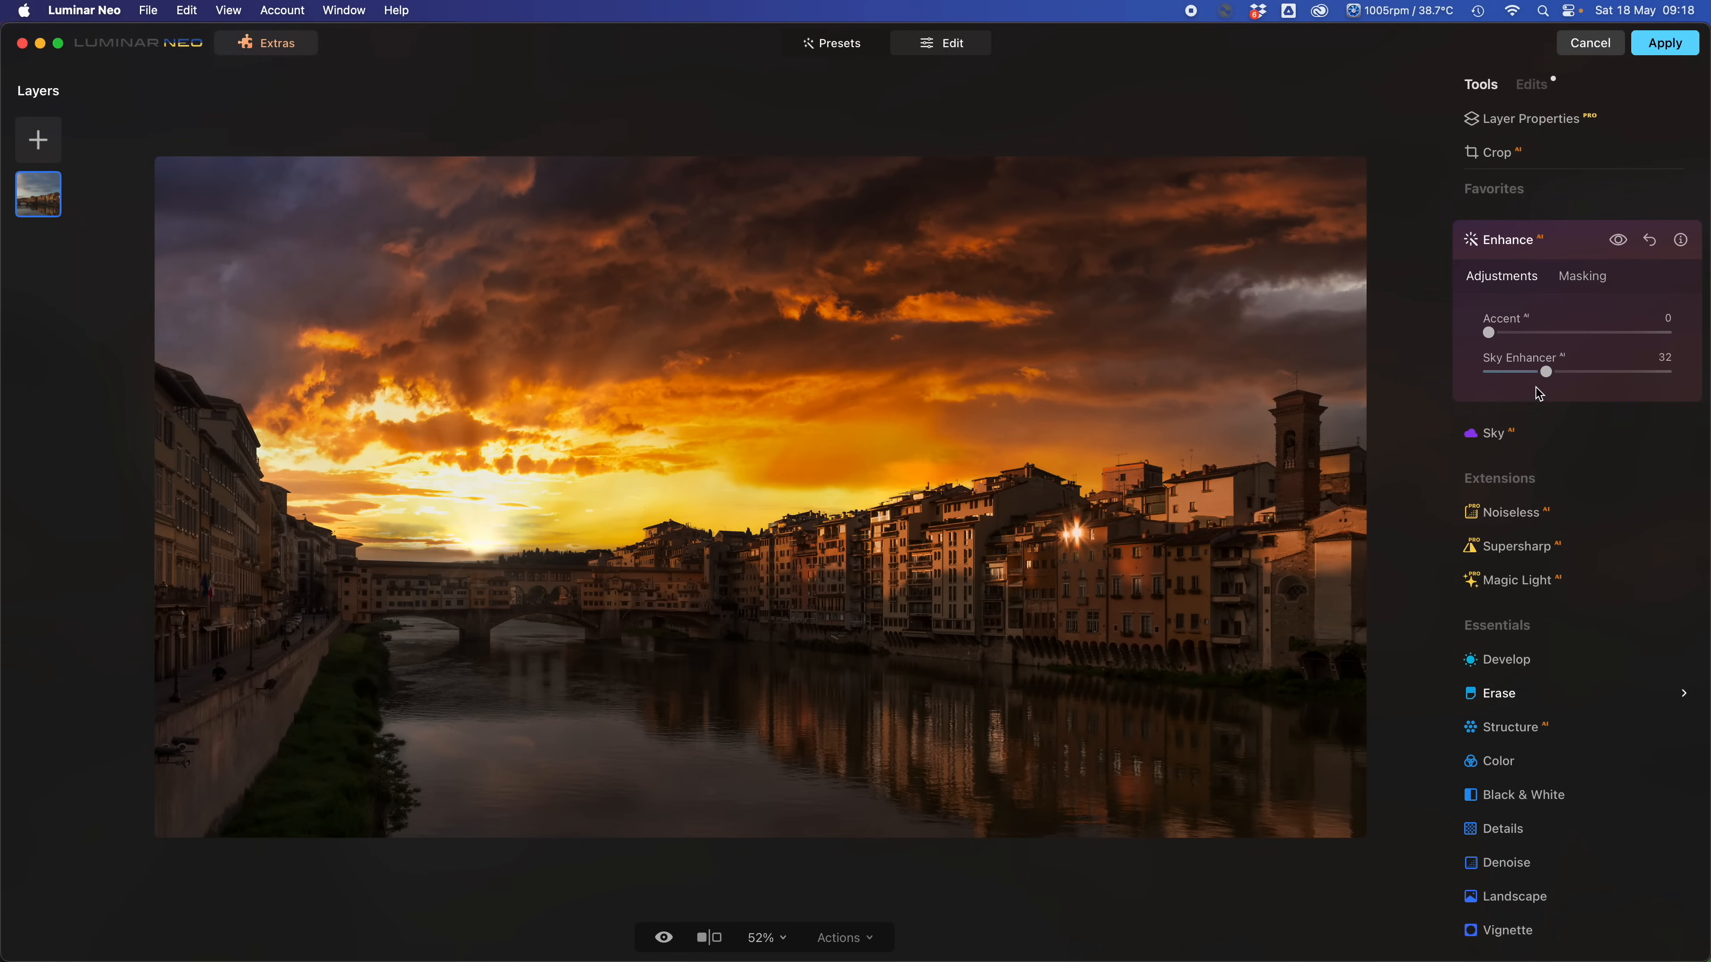
{"action": "left_click_drag", "start_coordinate": [1530, 379], "coordinate": [1526, 379]}
In Enhance AI, try Accent at 25 and 66, settle on 60, and lower Sky Enhancer to 16.
{"action": "left_click", "coordinate": [1535, 340]}
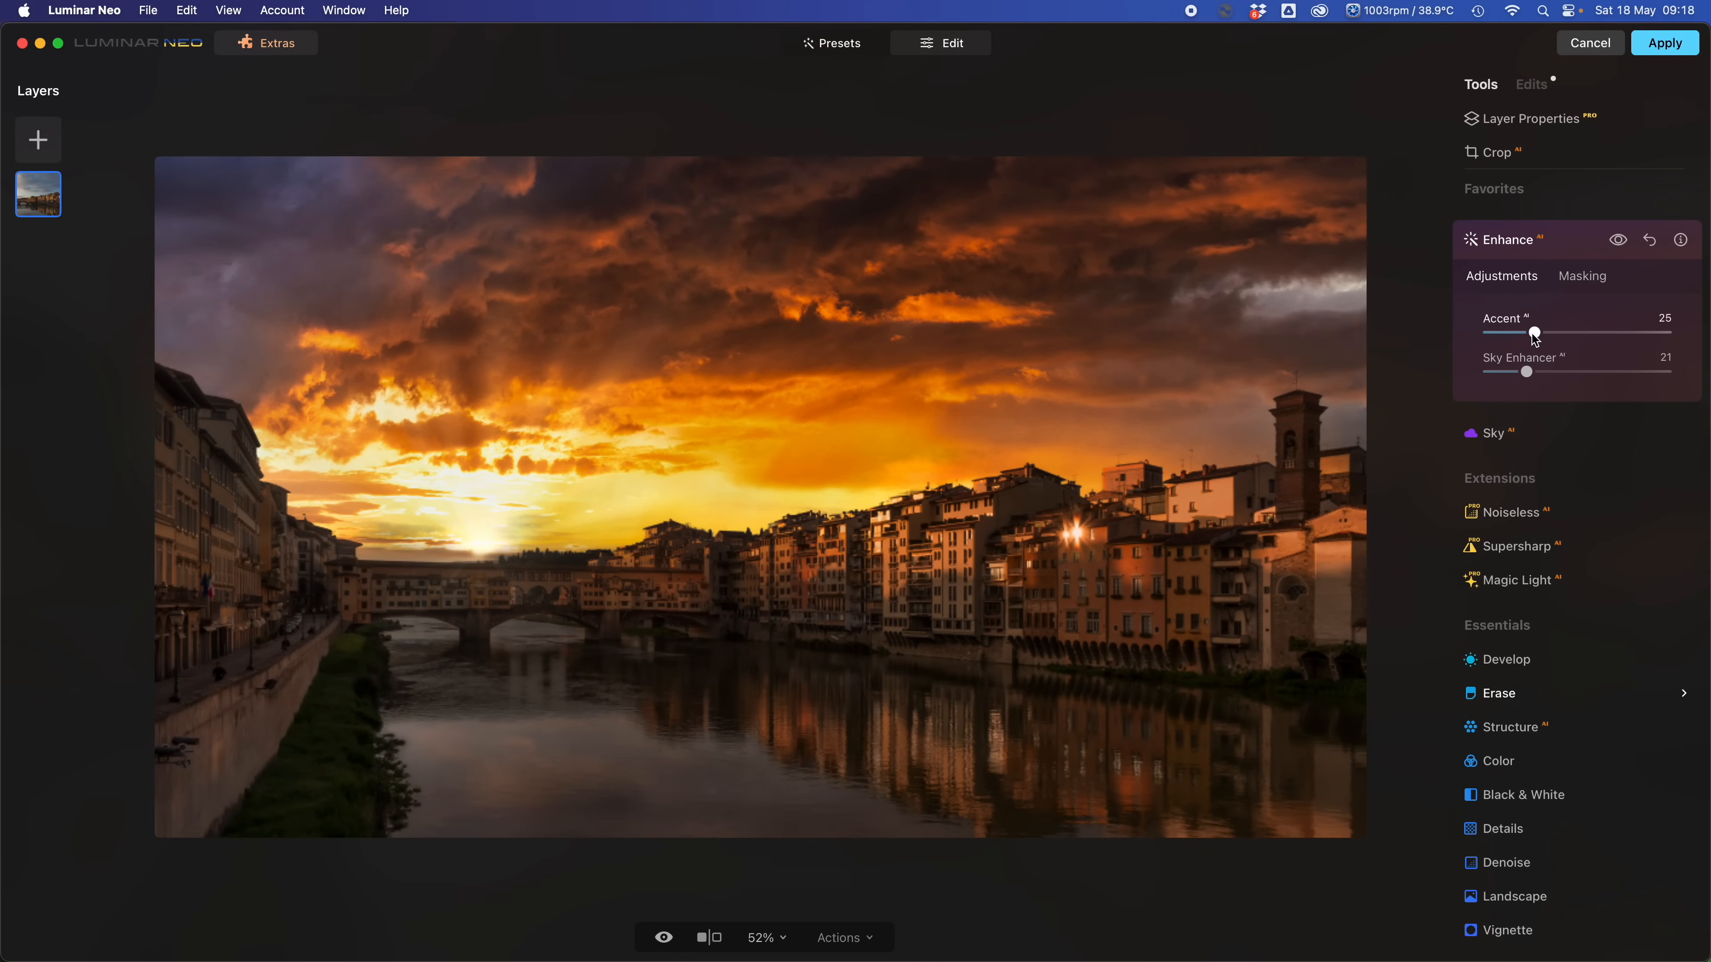
{"action": "left_click_drag", "start_coordinate": [1535, 341], "coordinate": [1610, 349]}
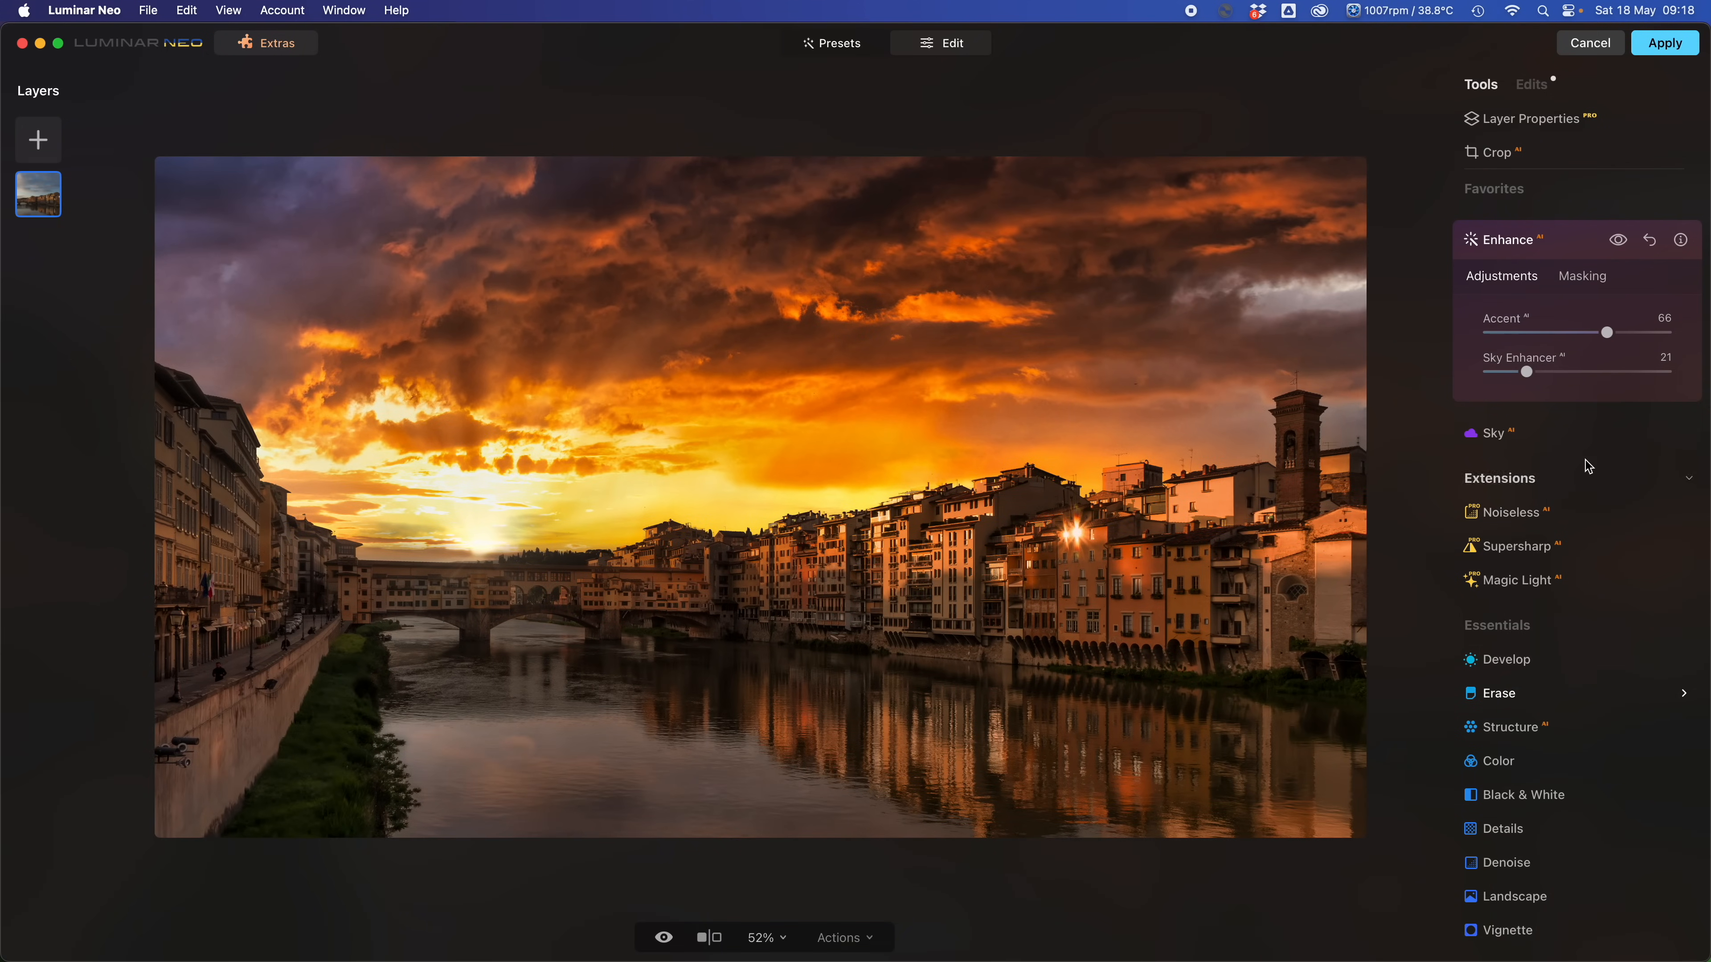
{"action": "left_click_drag", "start_coordinate": [1553, 333], "coordinate": [1598, 343]}
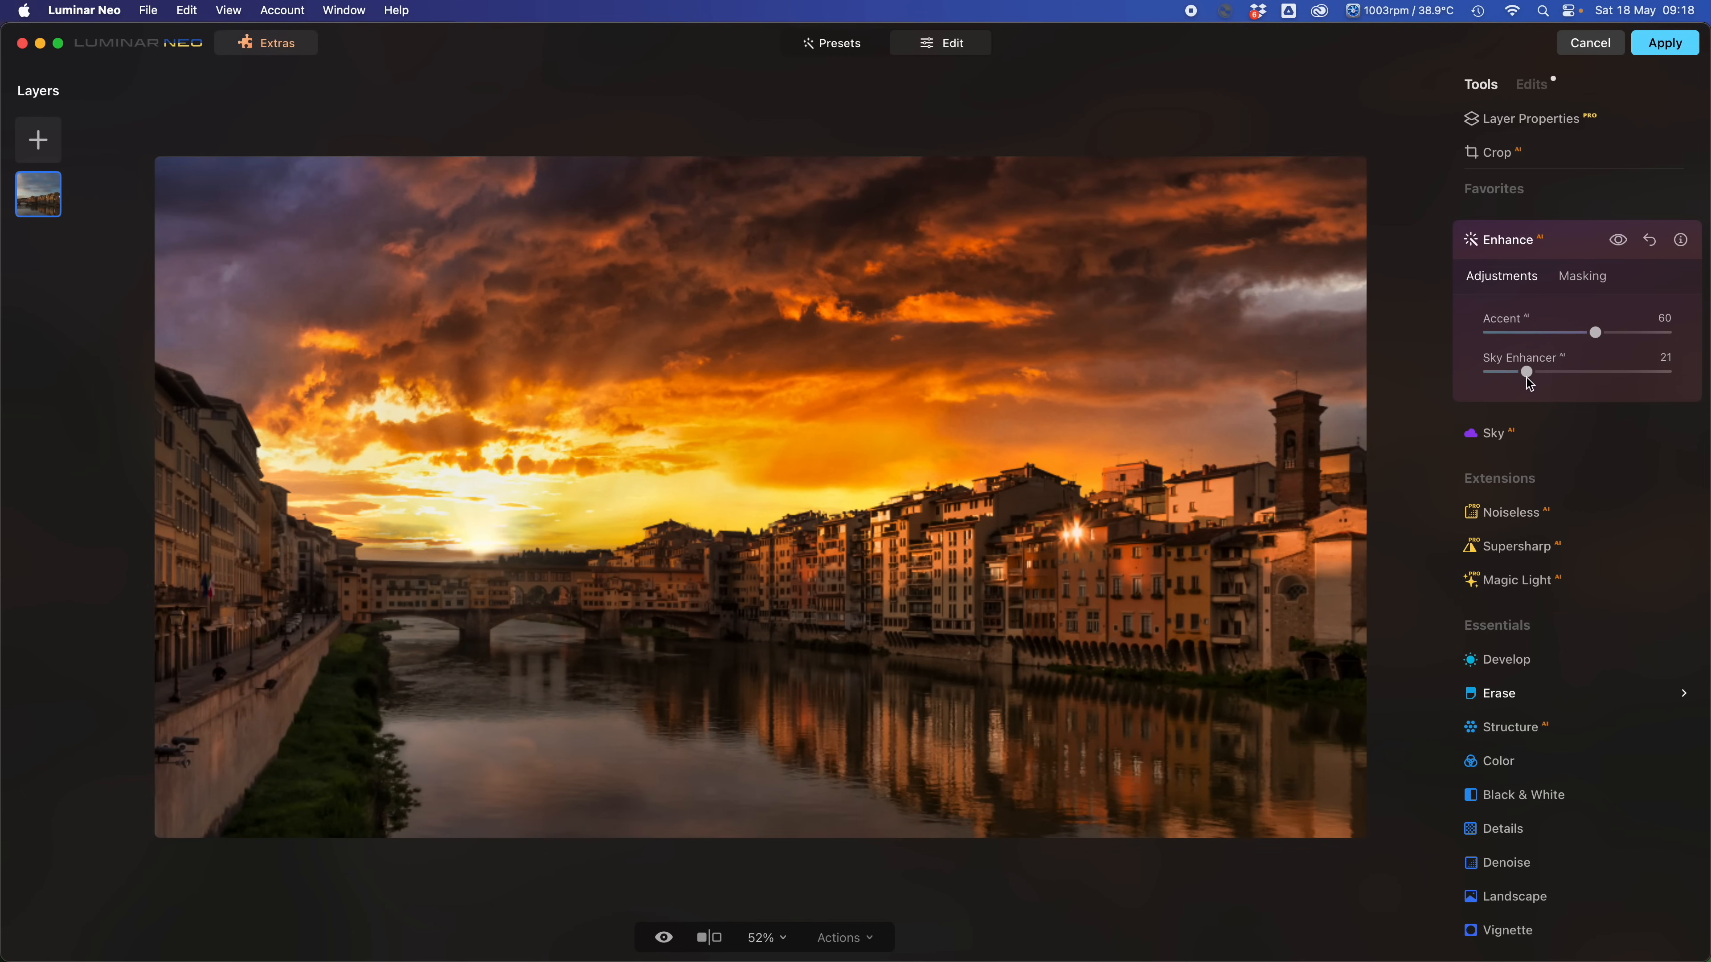
{"action": "left_click", "coordinate": [1515, 375]}
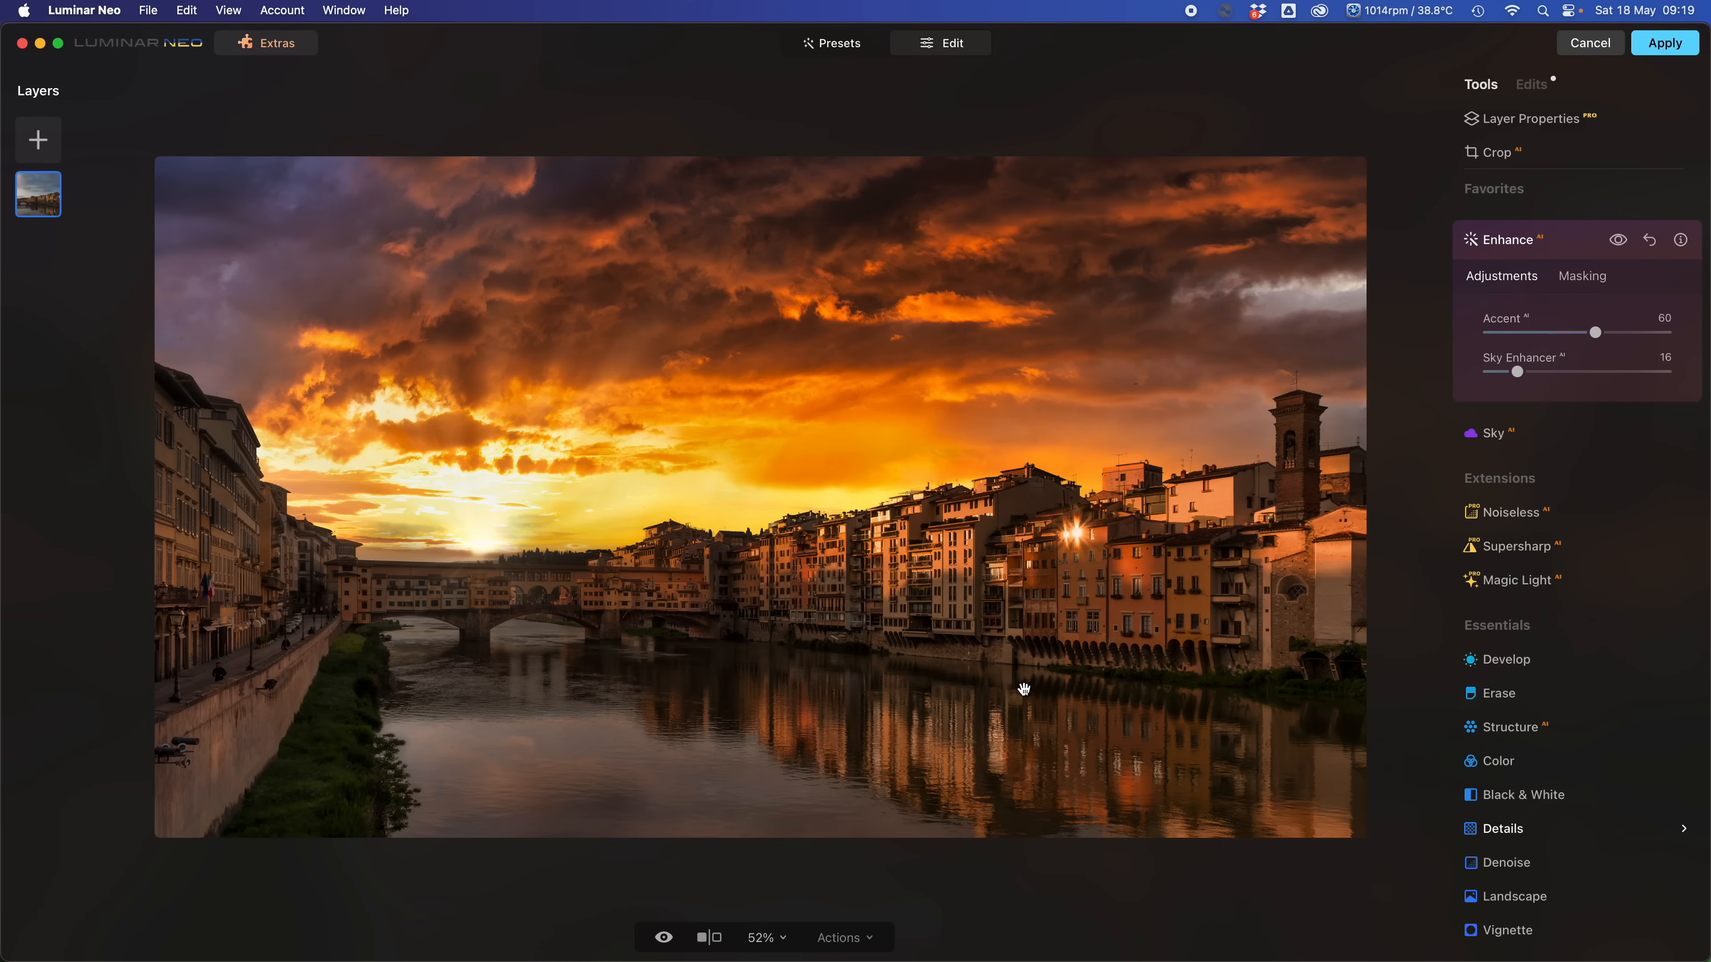
Apply the edits to return to Lightroom Classic, and compare the result with the previous version of the photo.
{"action": "left_click", "coordinate": [1665, 45]}
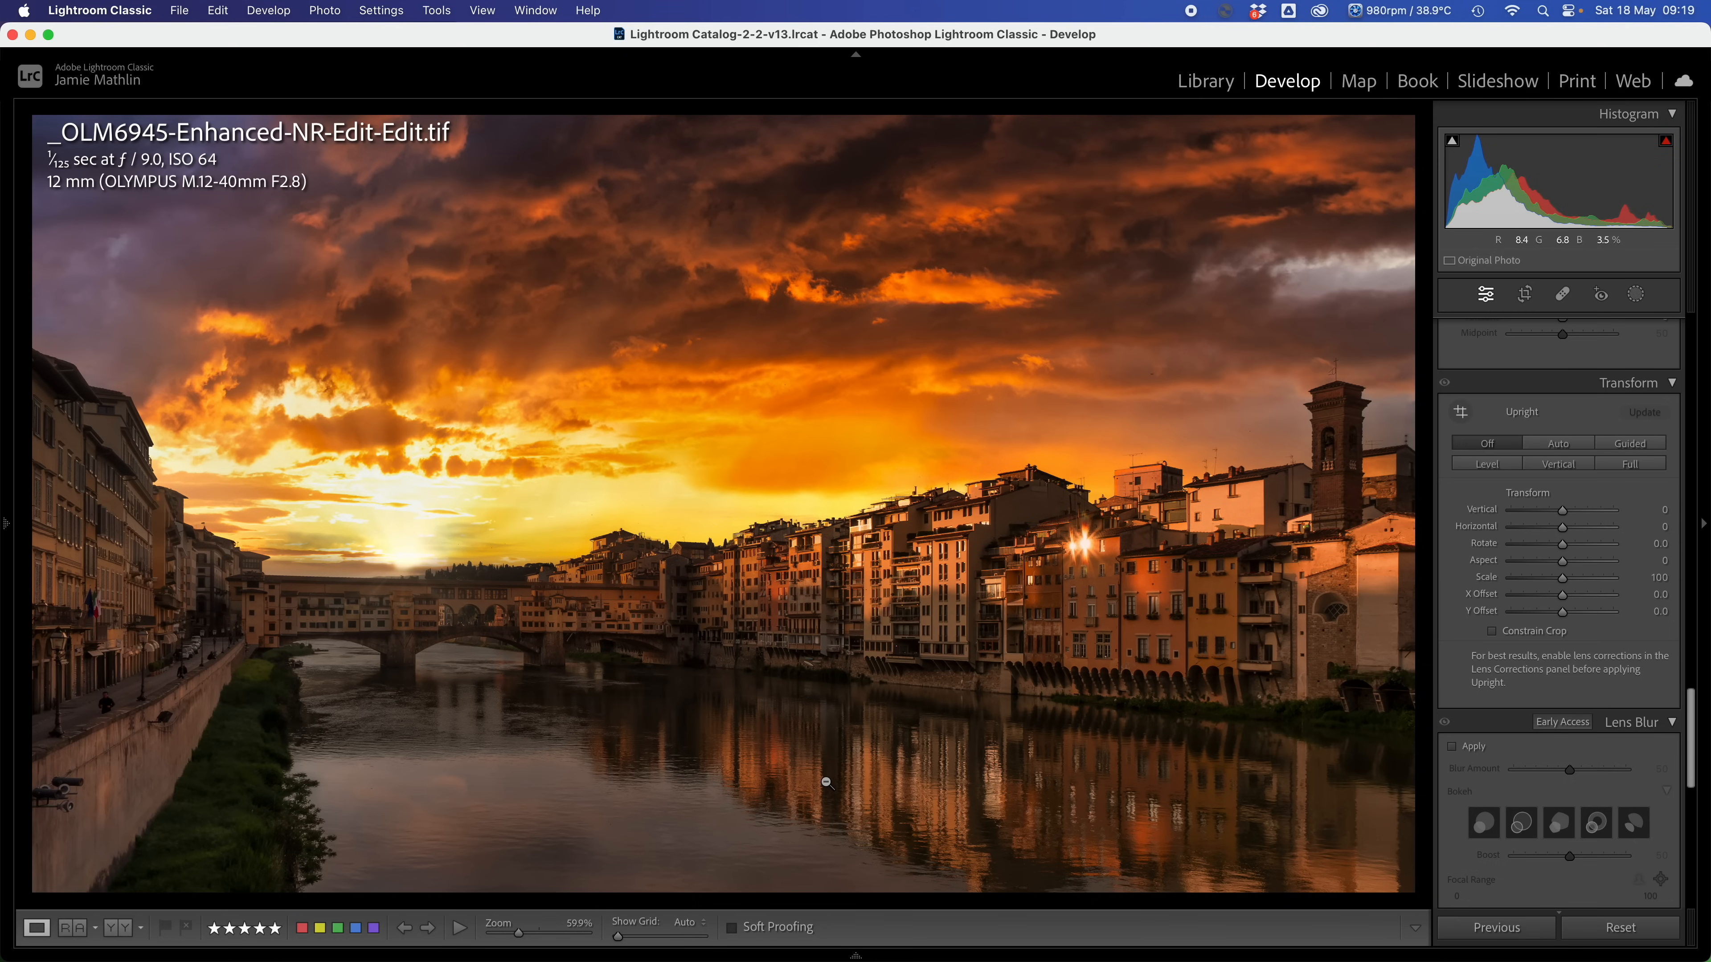
{"action": "key", "text": "Left"}
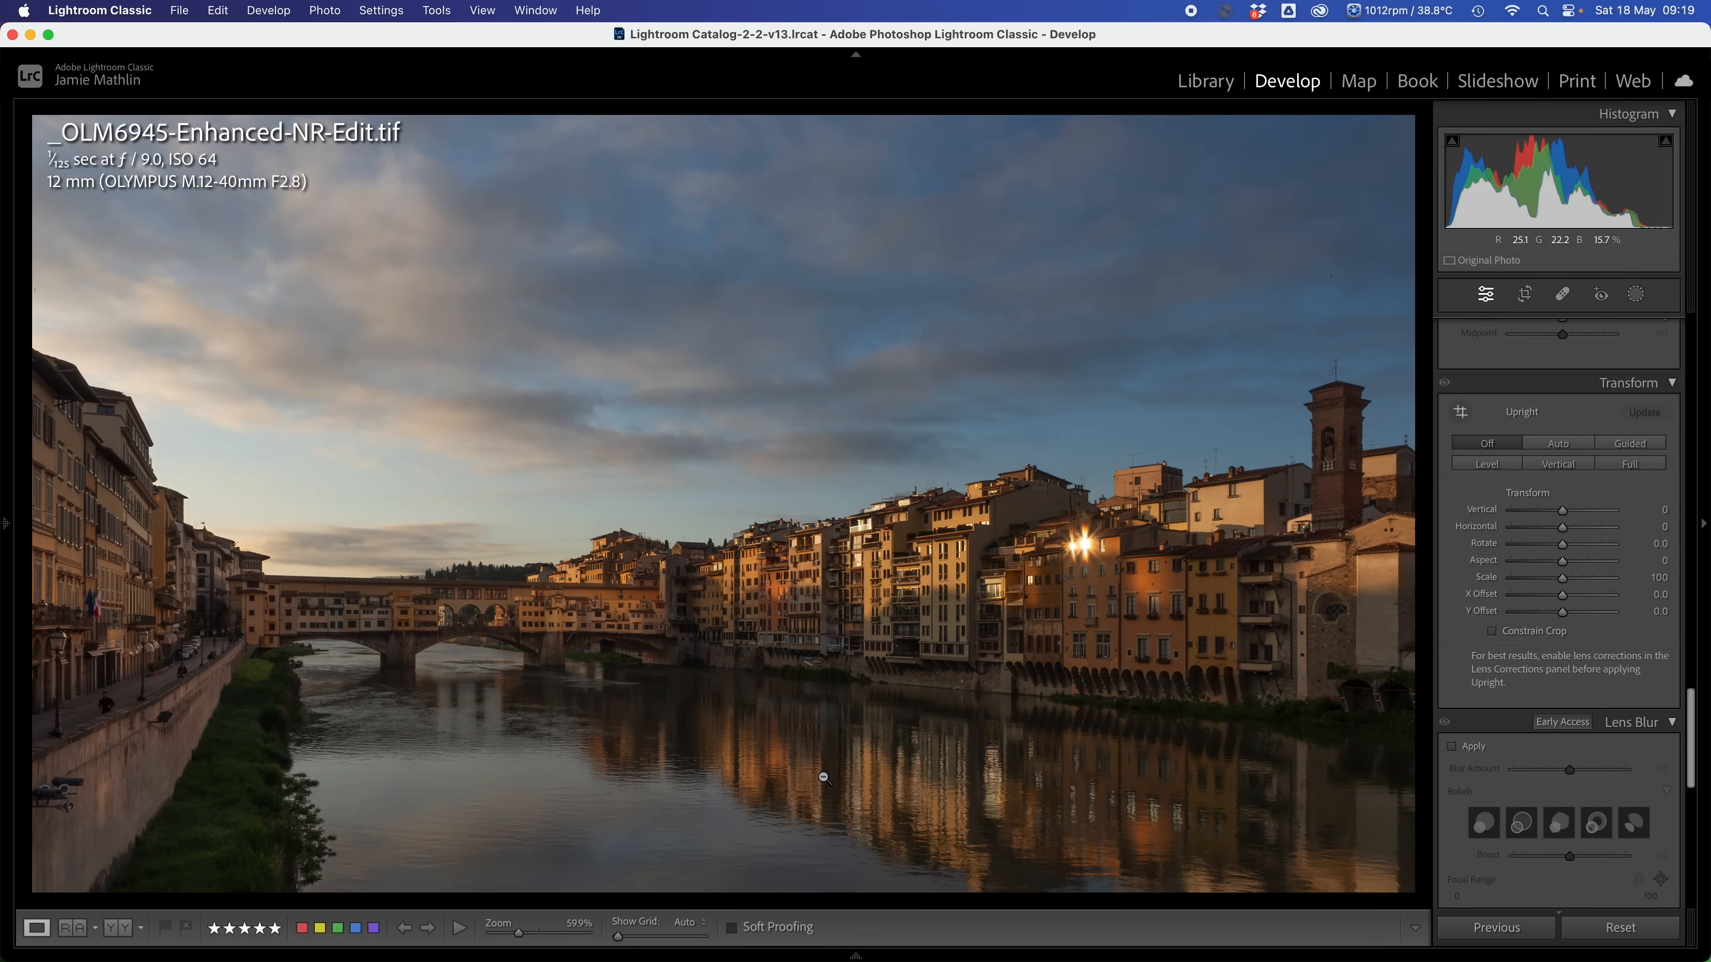
{"action": "key", "text": "Right"}
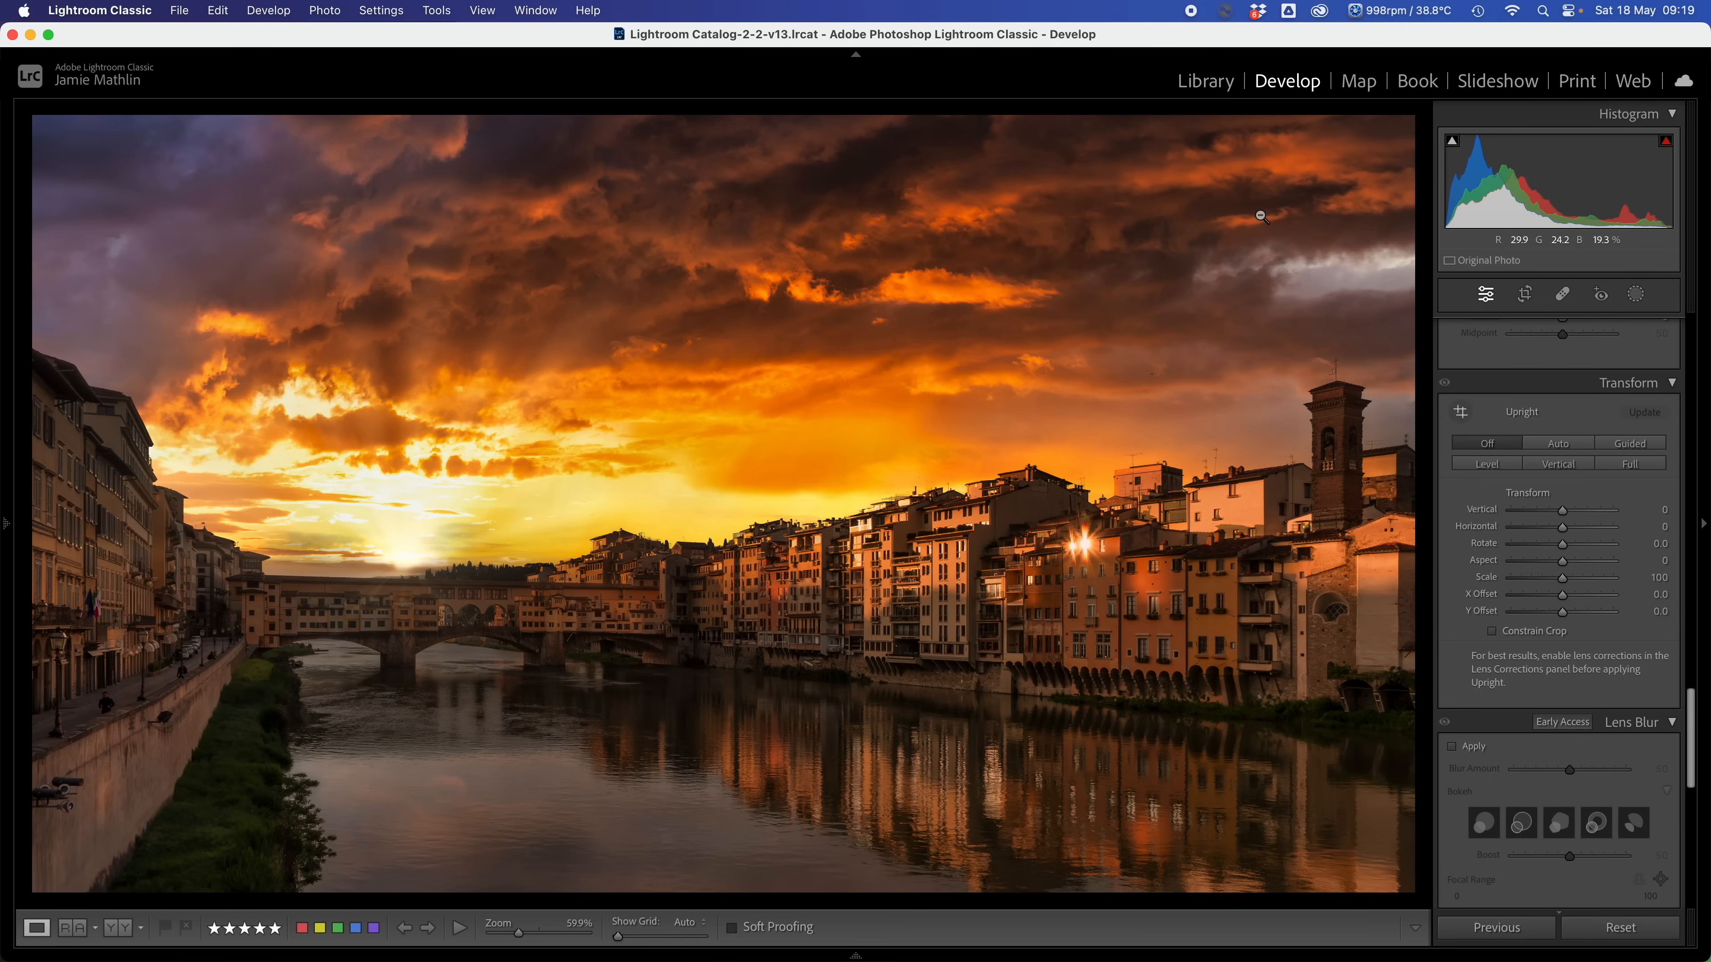
Create a Select Sky mask and set its Saturation to -18.
{"action": "left_click", "coordinate": [1636, 297]}
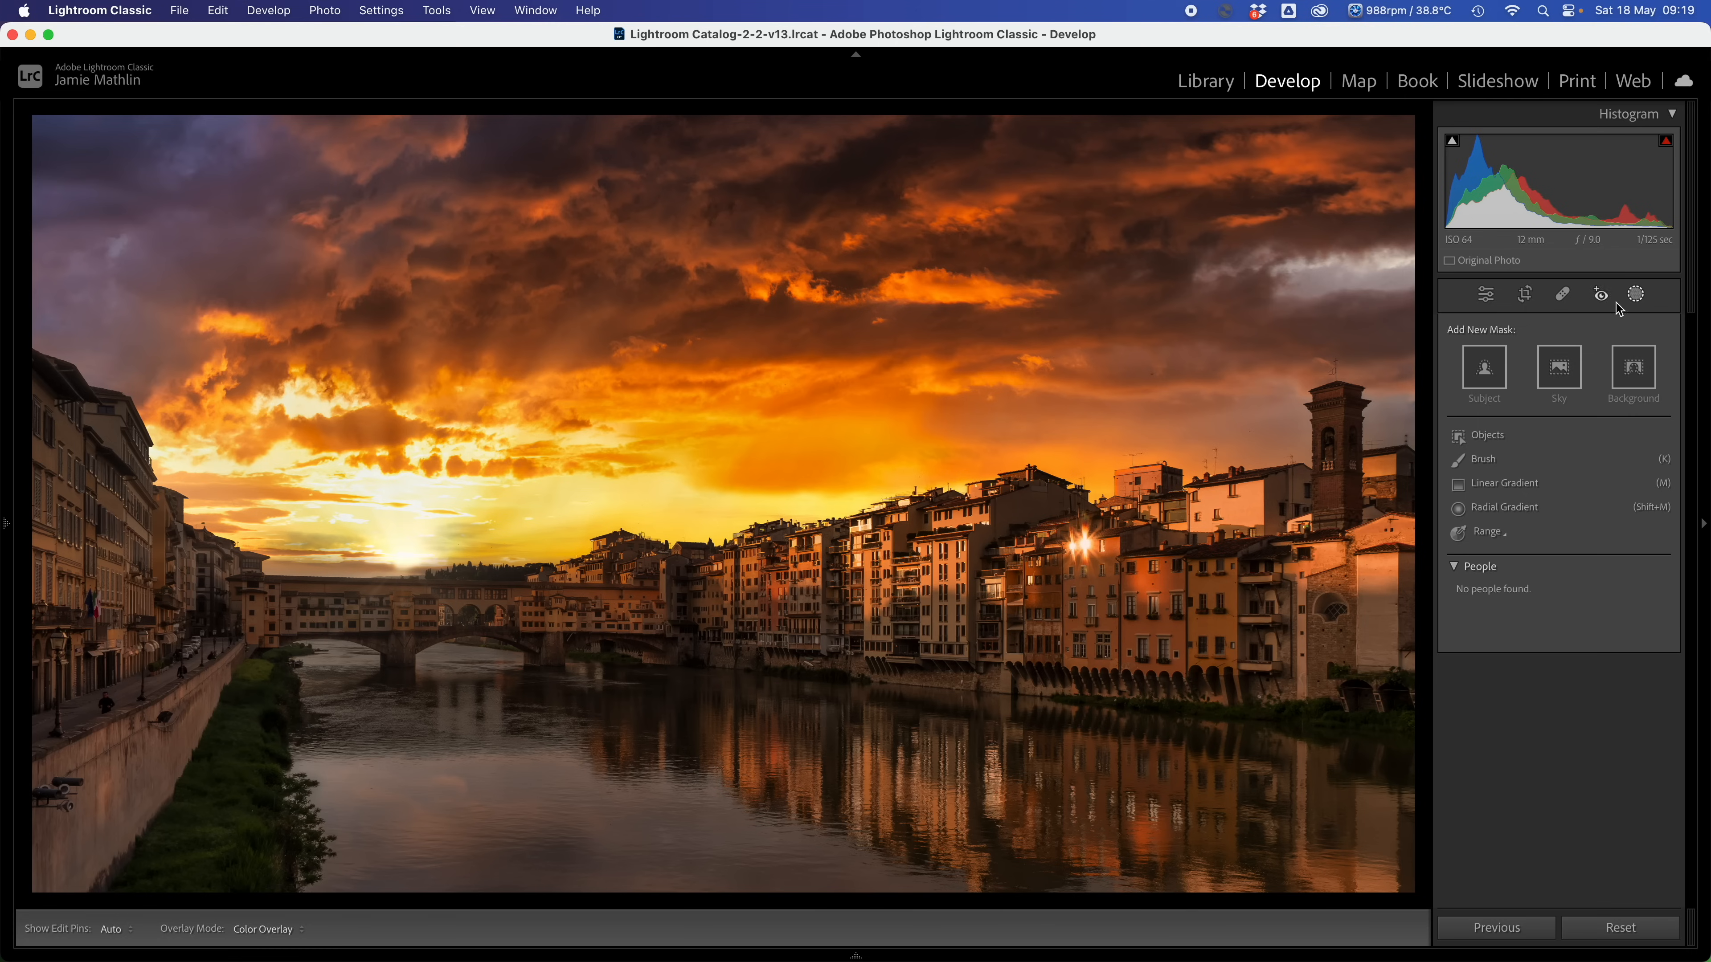
{"action": "left_click", "coordinate": [1559, 372]}
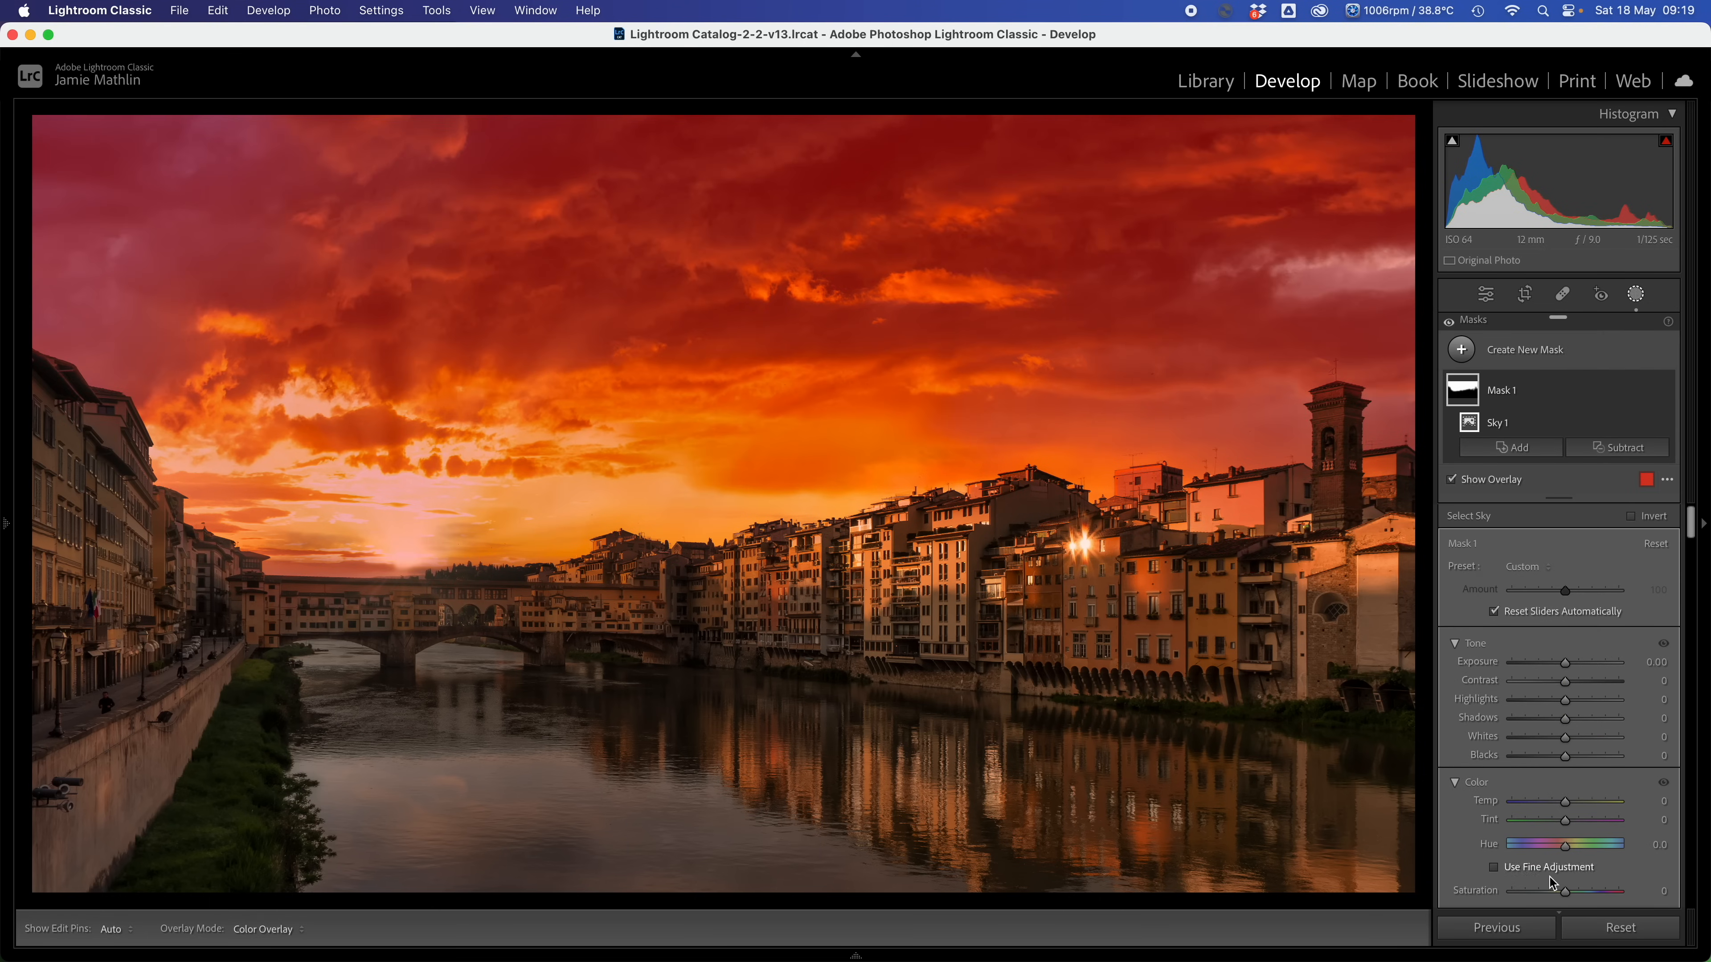
{"action": "left_click", "coordinate": [1556, 892]}
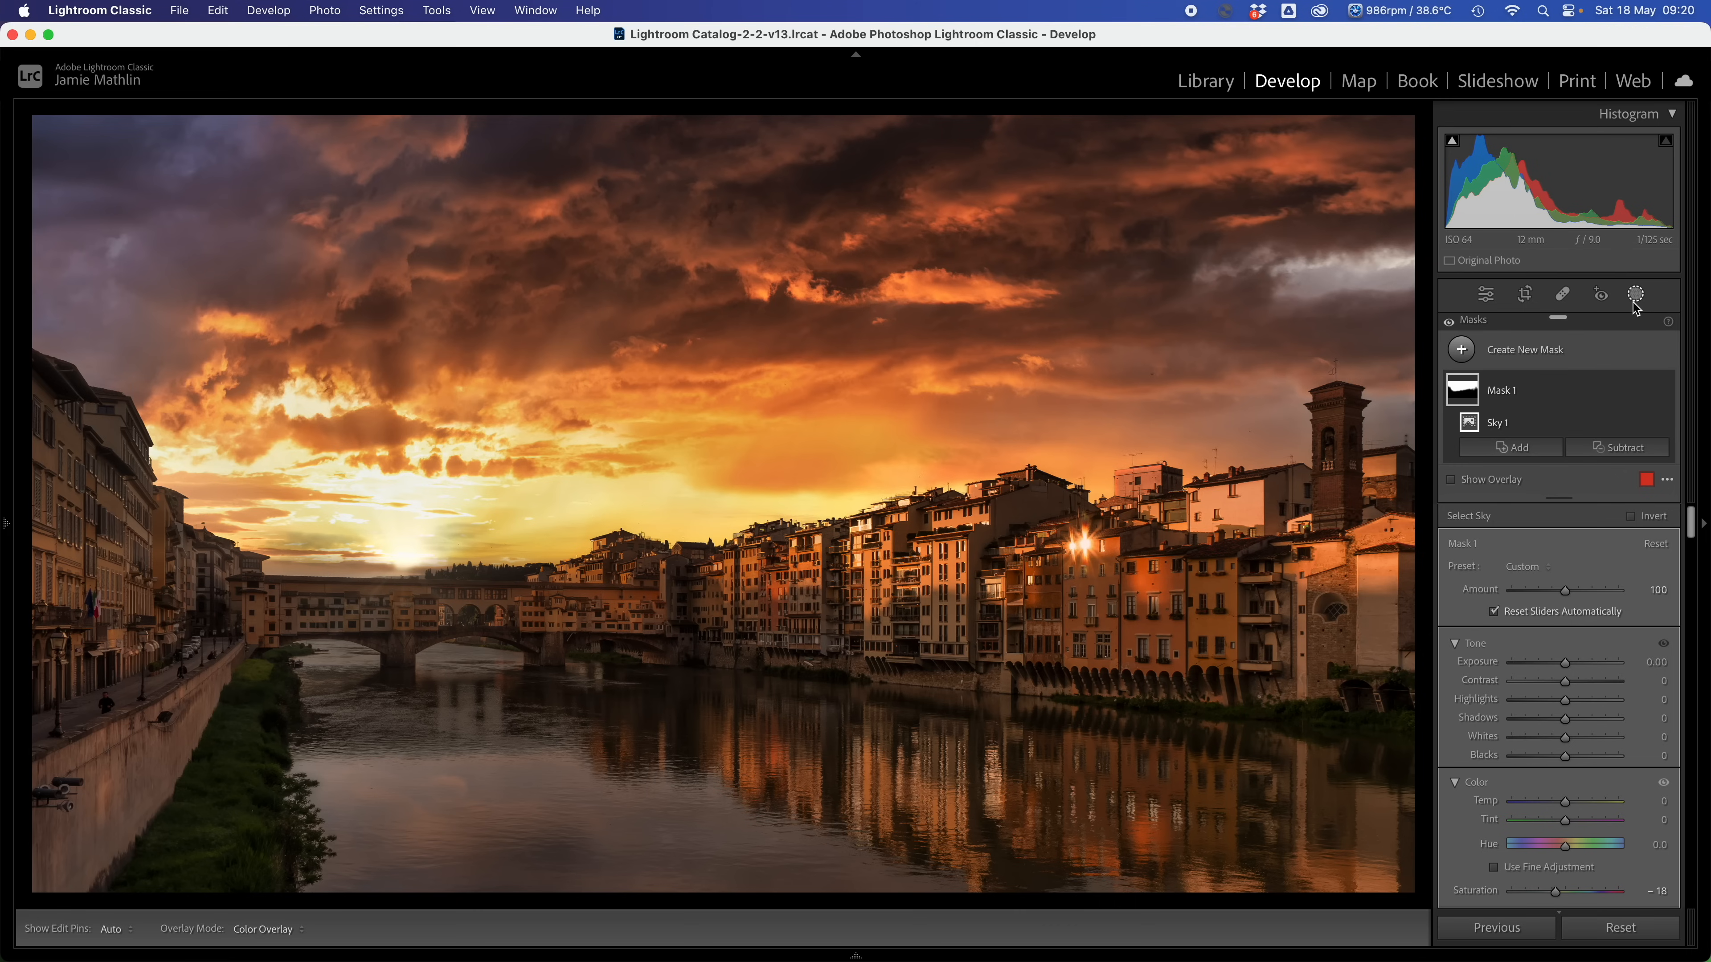
Add a new brush mask with brush Size 3.0, Feather 73 and Flow 47.
{"action": "left_click", "coordinate": [1556, 347]}
{"action": "left_click", "coordinate": [1500, 492]}
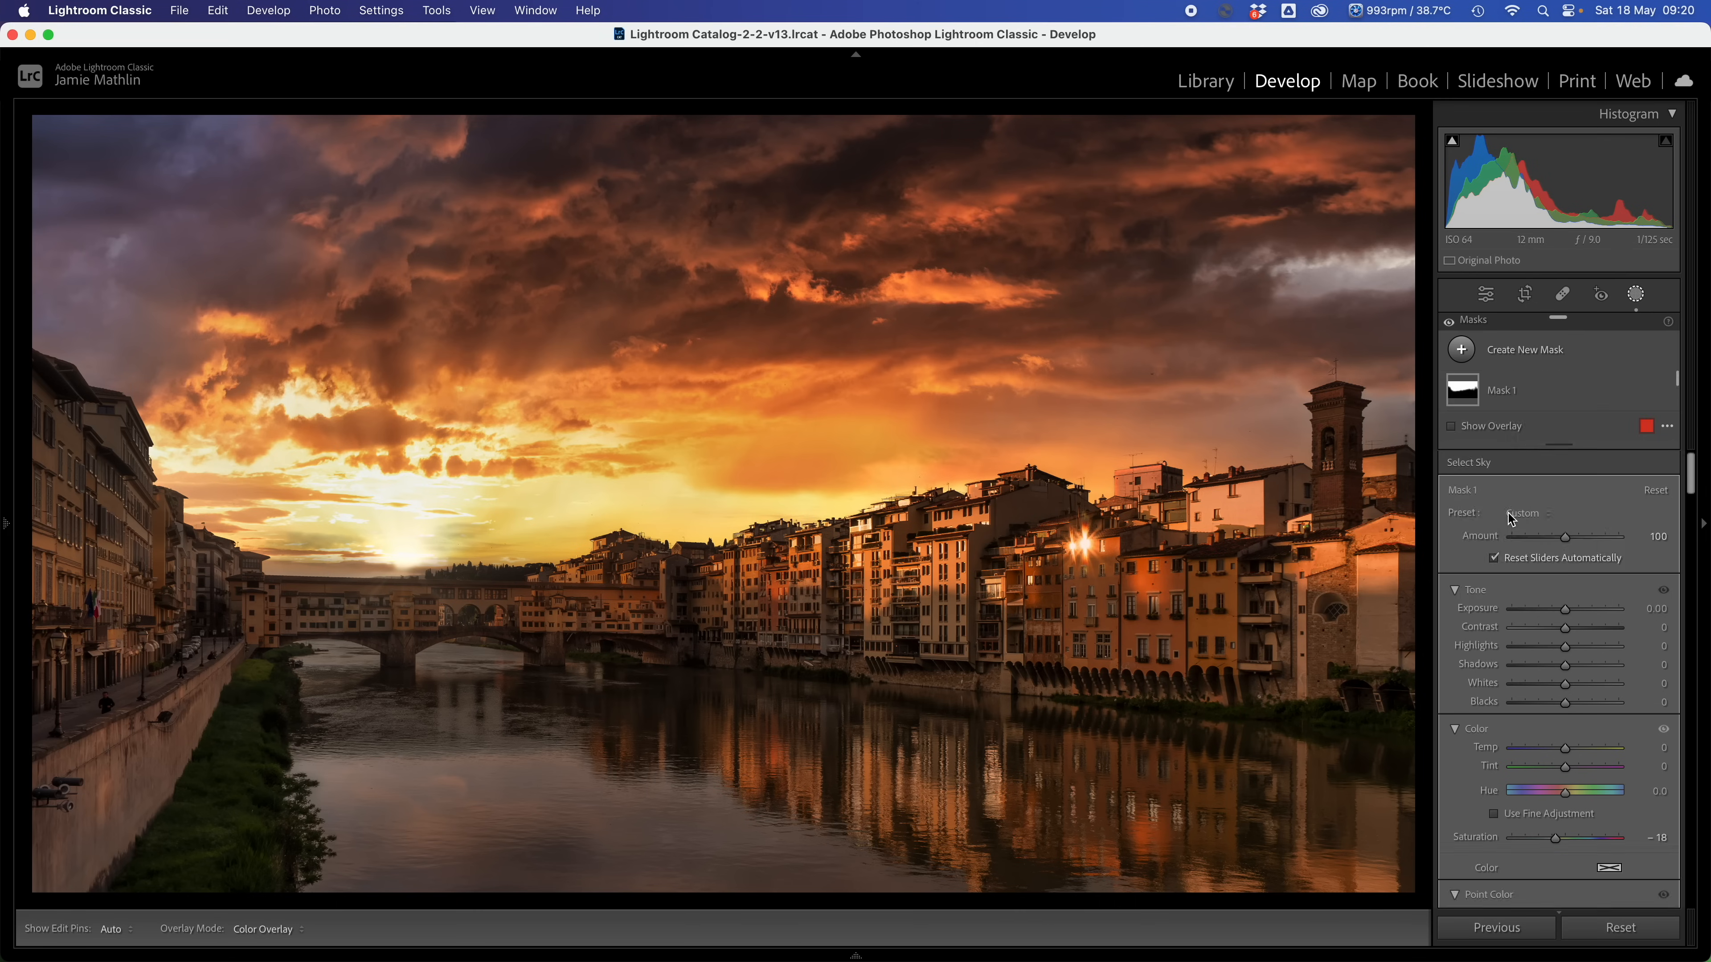
{"action": "left_click", "coordinate": [1590, 593]}
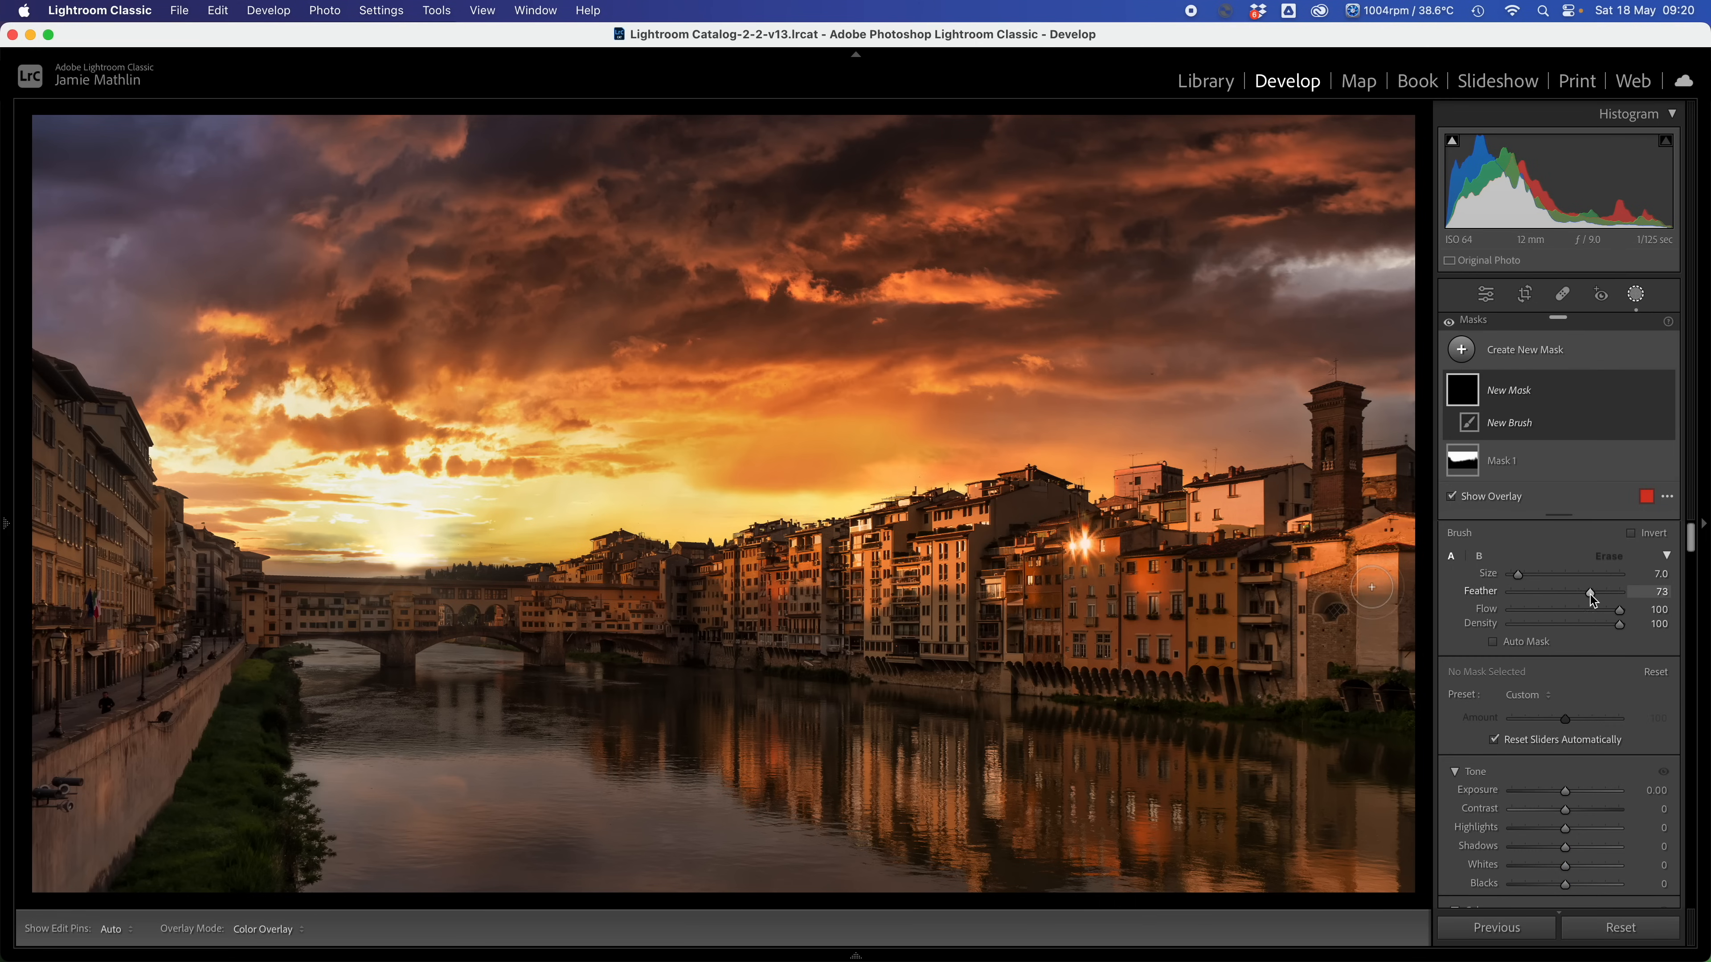
{"action": "left_click", "coordinate": [1560, 611]}
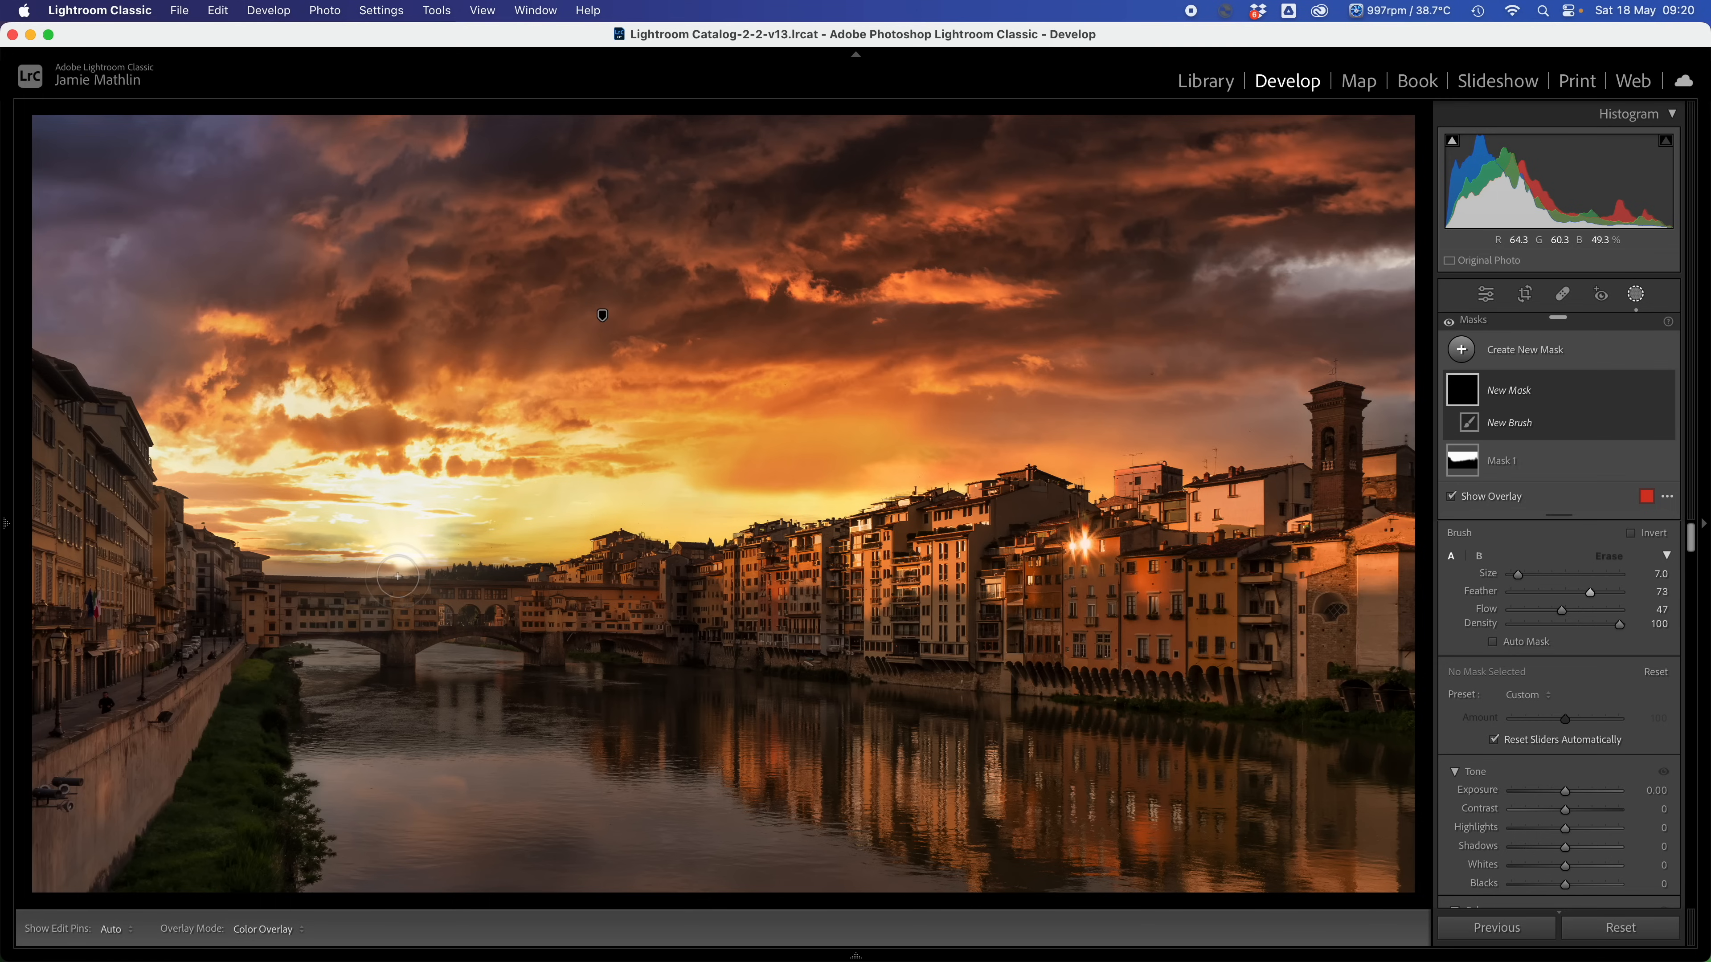
{"action": "scroll", "coordinate": [398, 576], "scroll_direction": "down", "scroll_amount": 4}
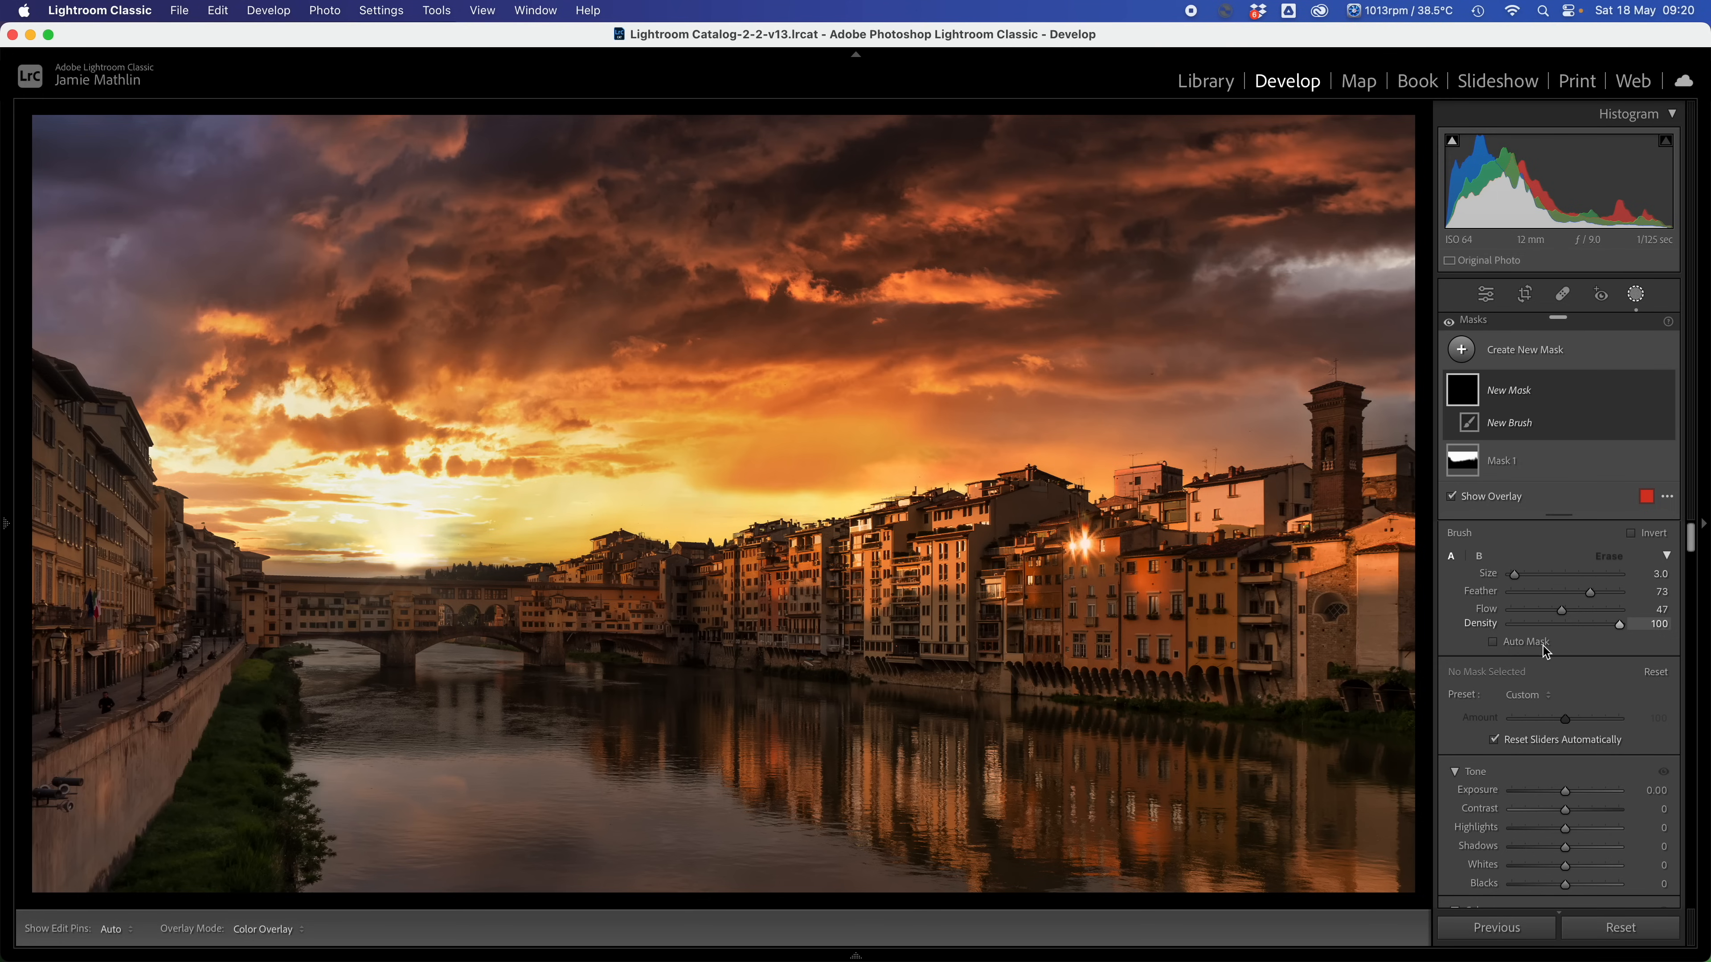
Set the brush's Contrast to 66, paint along the top of the bridge beneath the sun, and lower Exposure to -1.42.
{"action": "left_click", "coordinate": [1601, 810]}
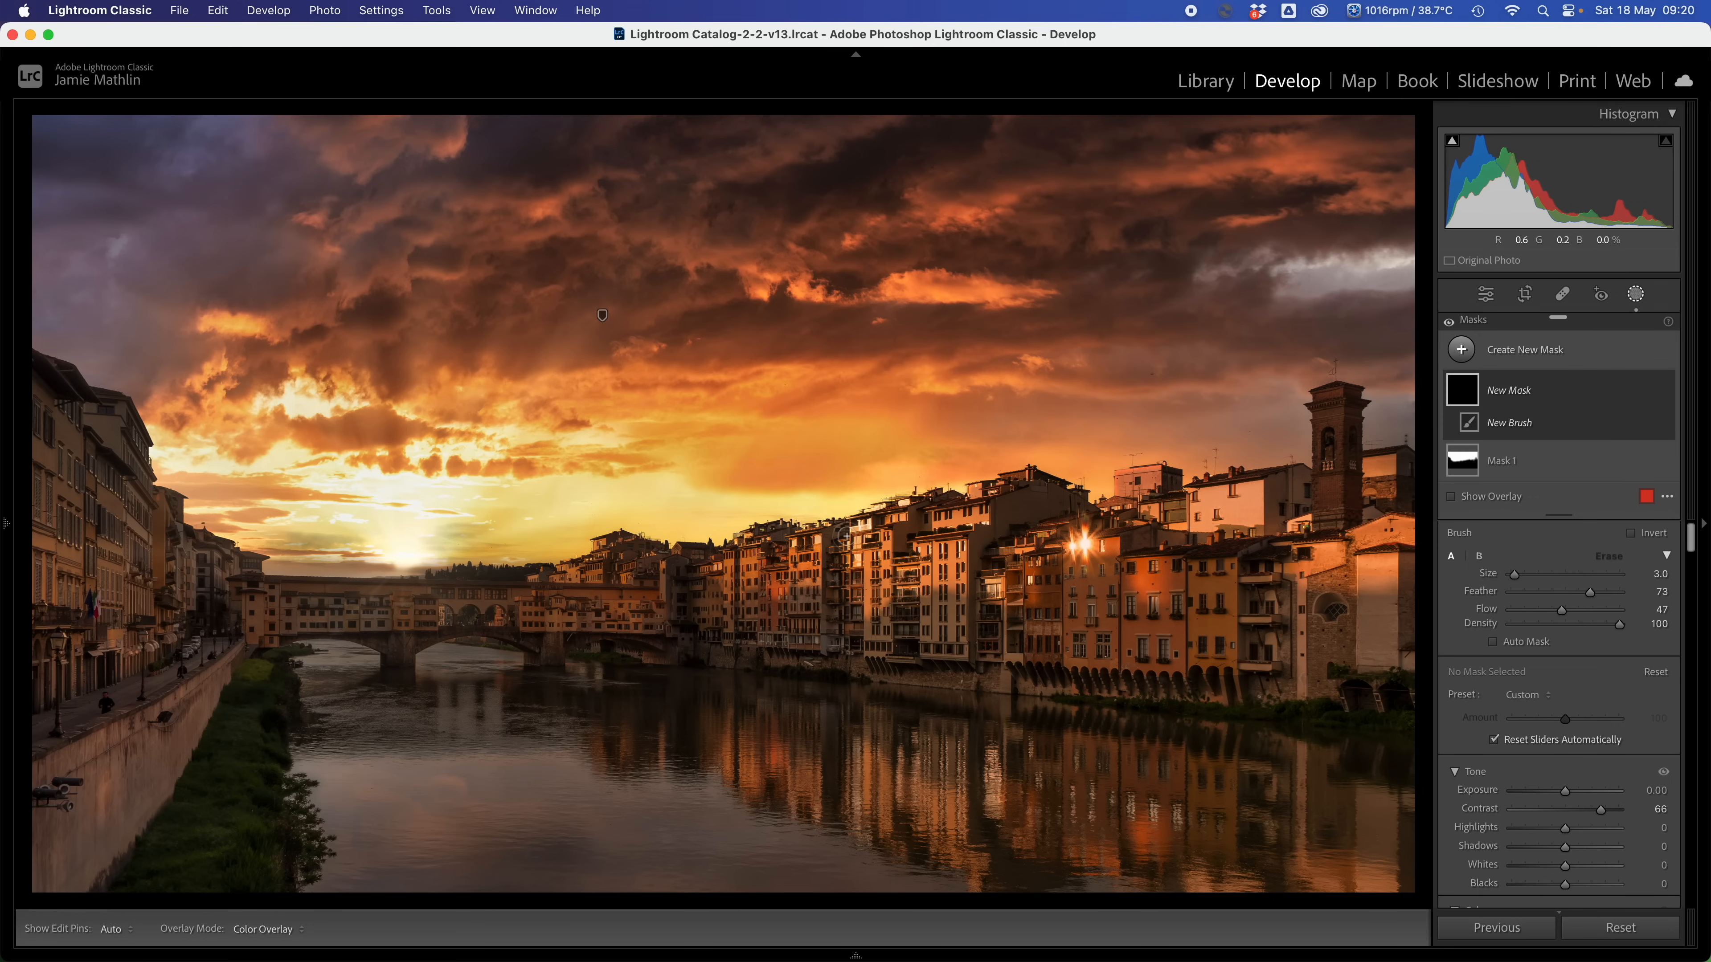
{"action": "left_click_drag", "start_coordinate": [265, 567], "coordinate": [416, 574]}
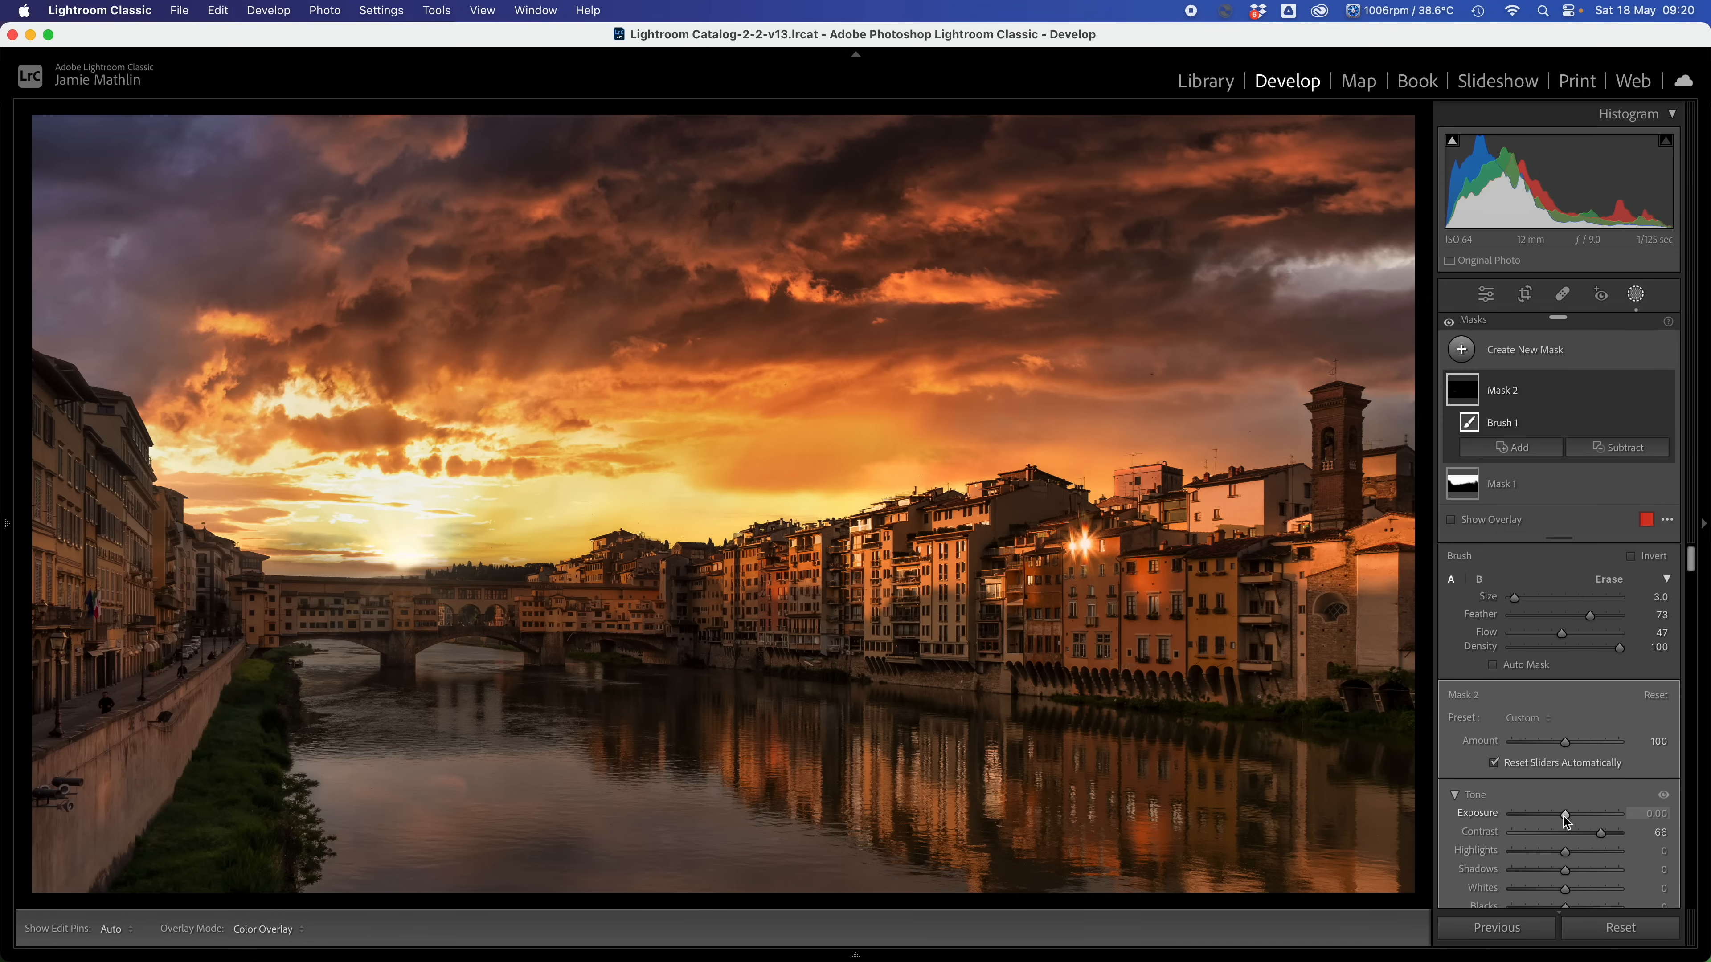
{"action": "left_click_drag", "start_coordinate": [1565, 817], "coordinate": [1543, 820]}
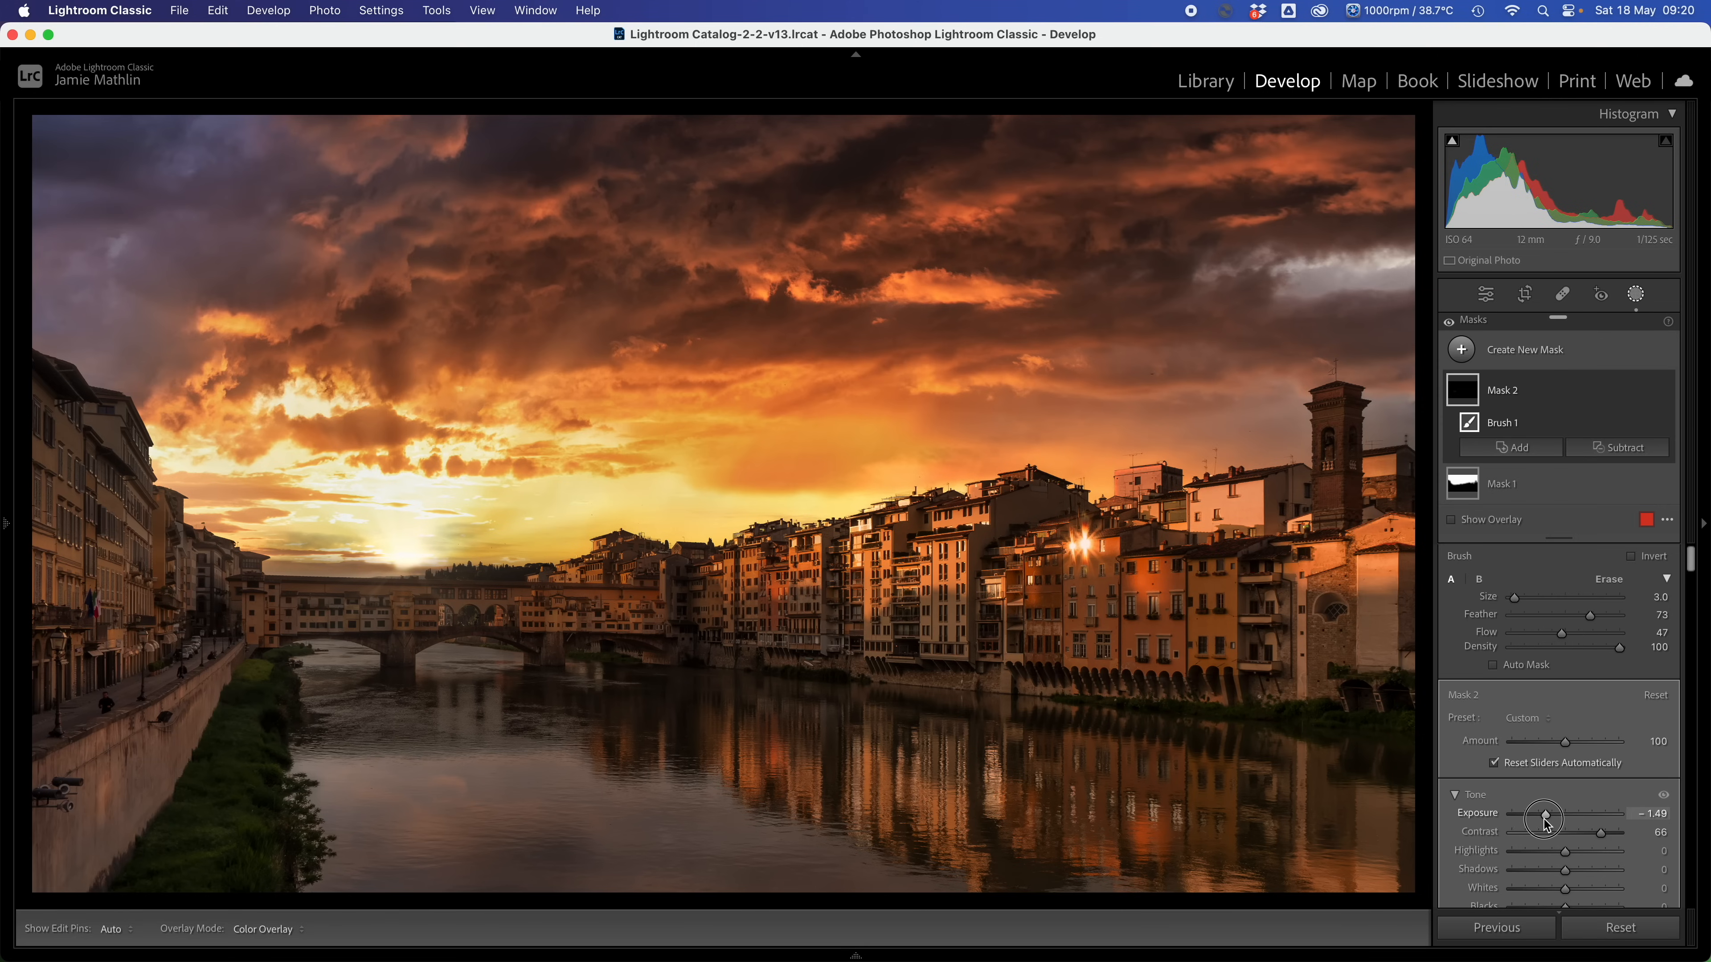
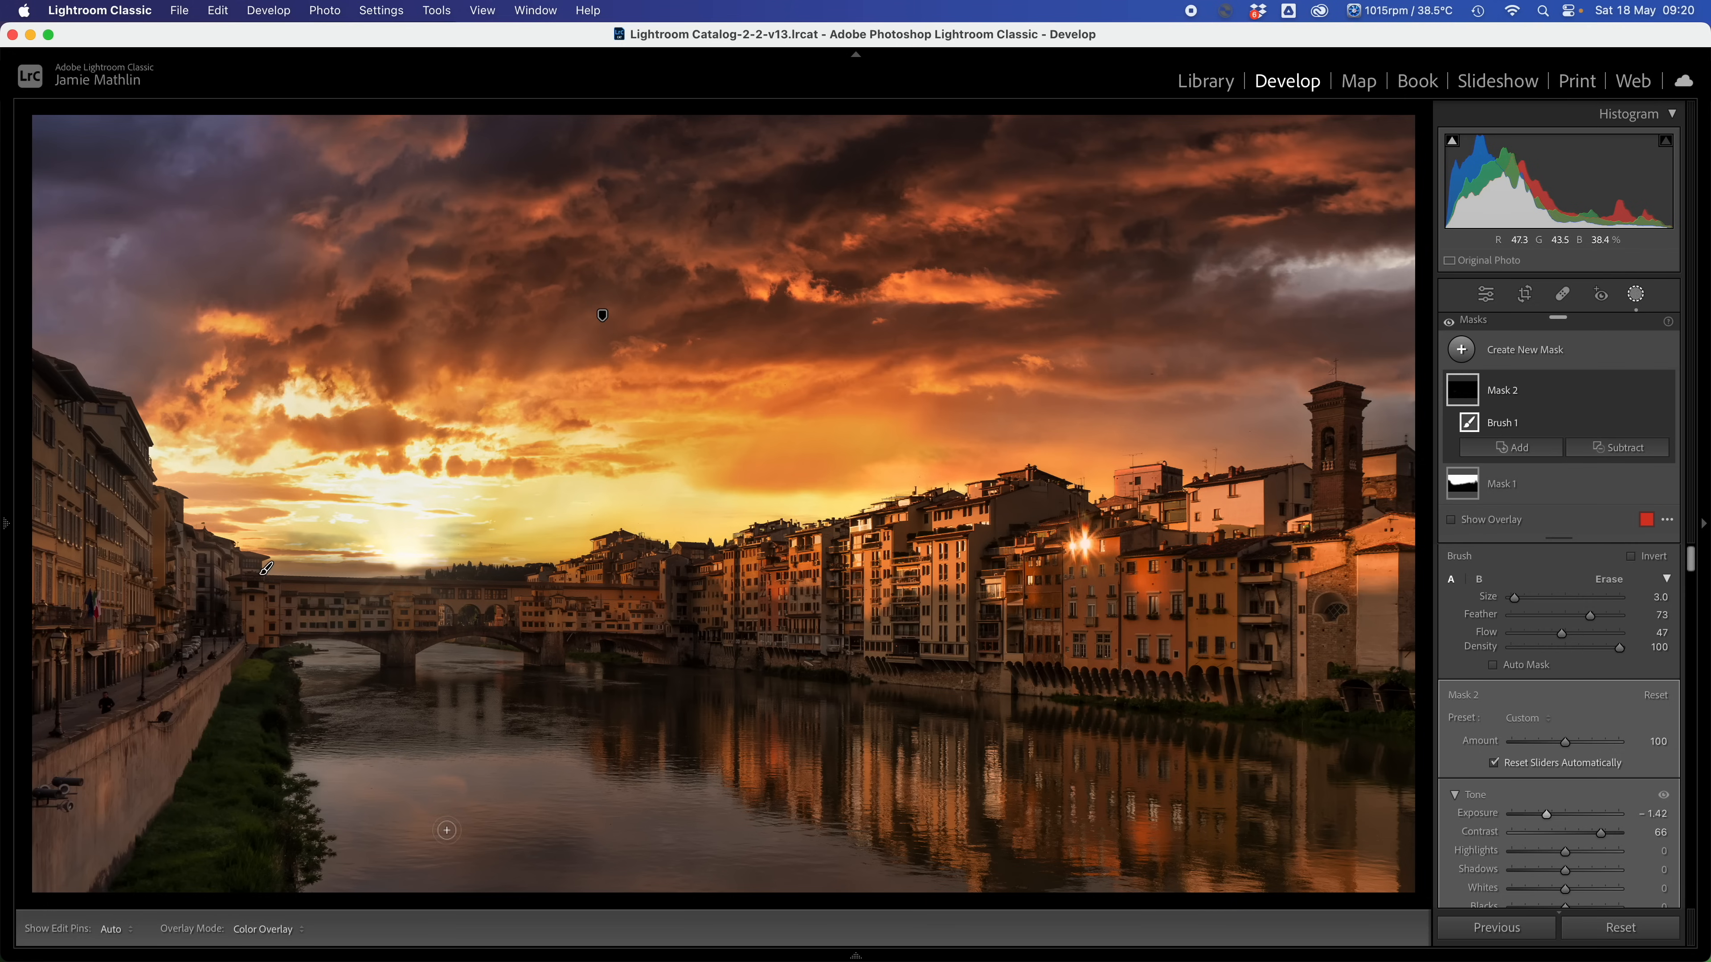
Add a tall, narrow radial gradient mask over the river directly below the sun and raise its Exposure to 1.83.
{"action": "left_click", "coordinate": [1532, 352]}
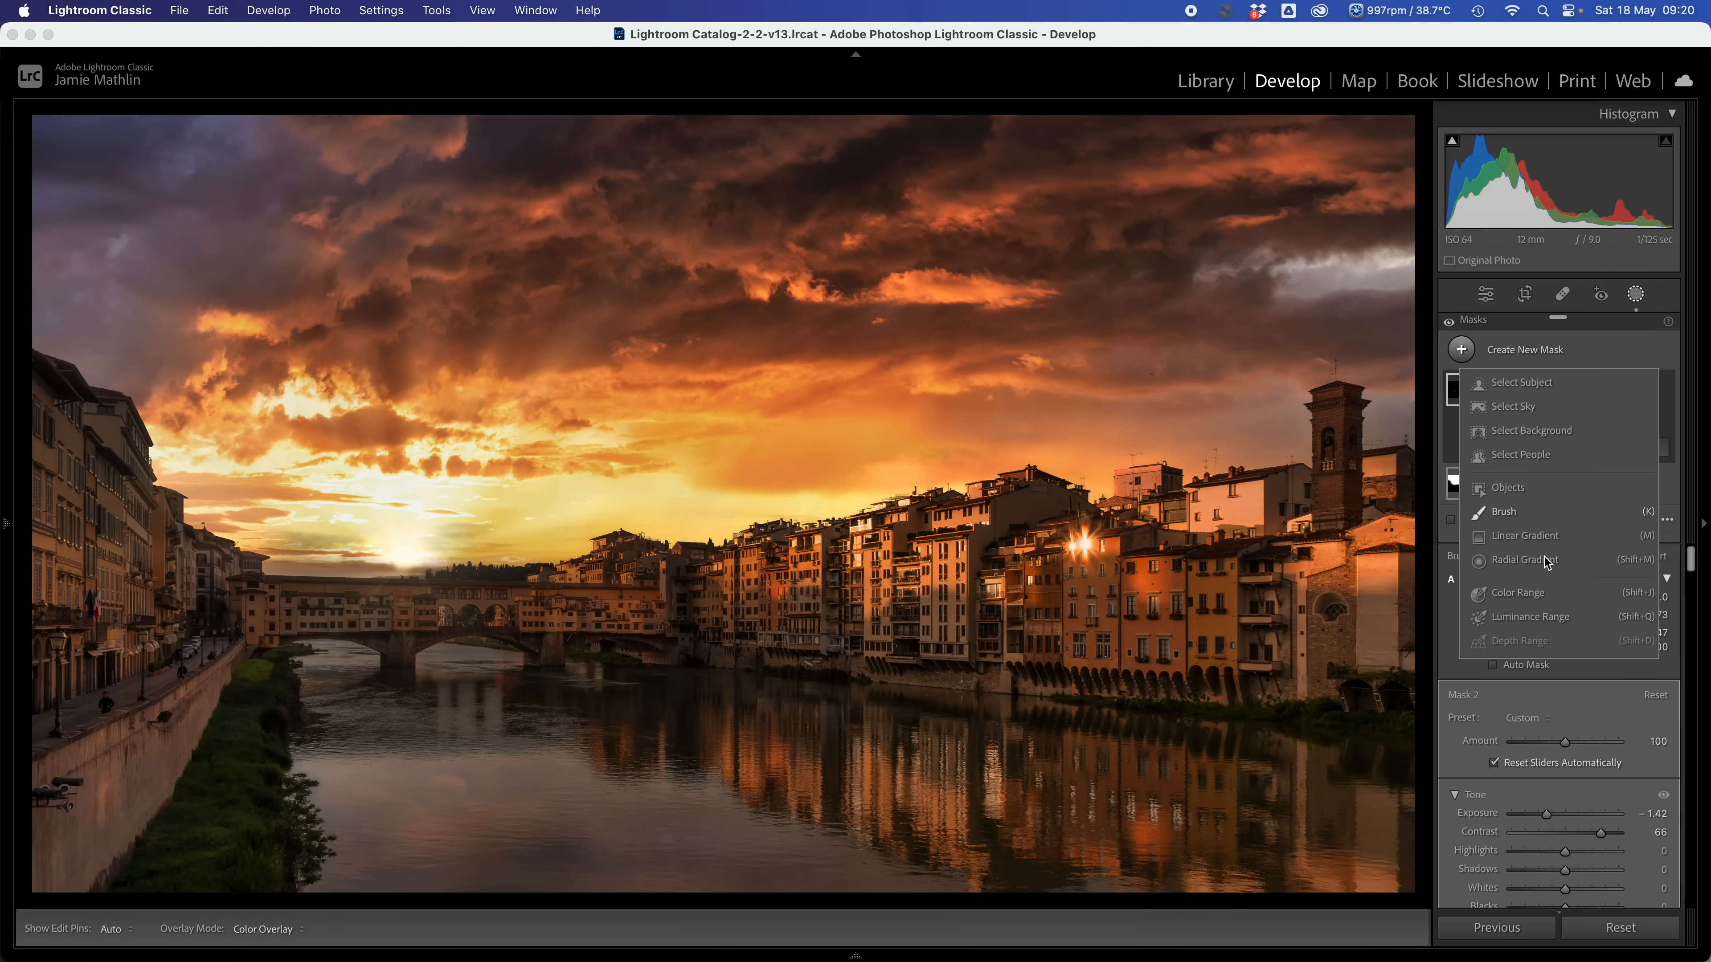
{"action": "left_click", "coordinate": [1521, 560]}
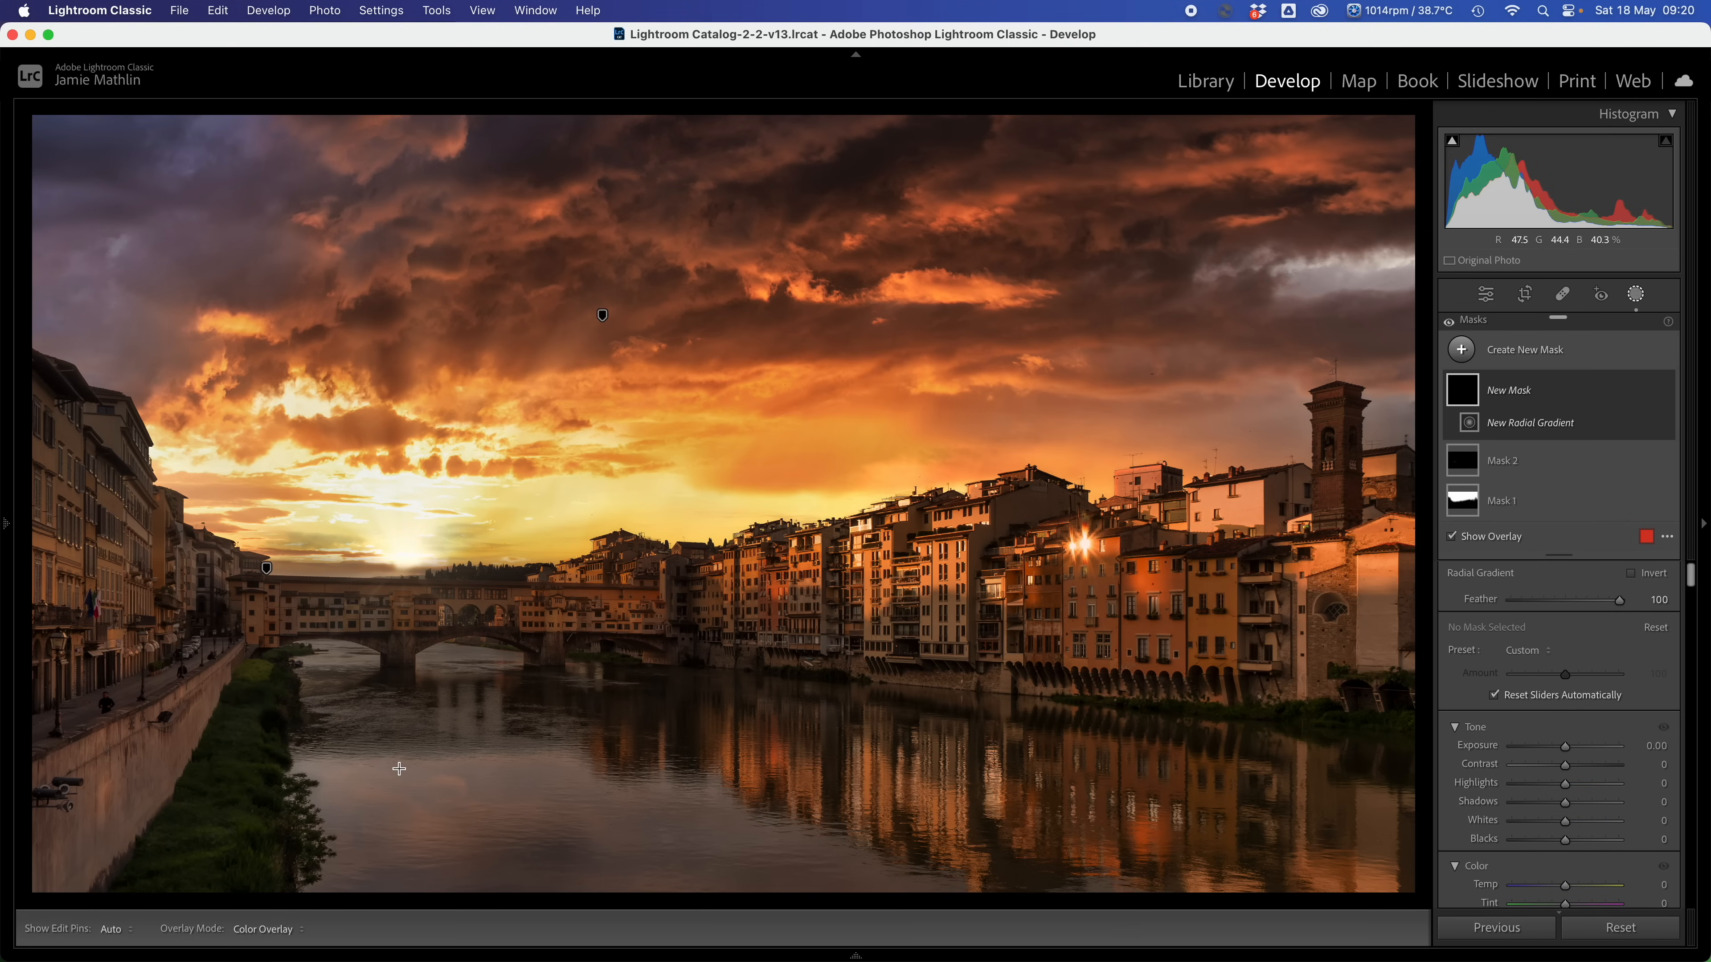
{"action": "left_click_drag", "start_coordinate": [399, 769], "coordinate": [444, 543]}
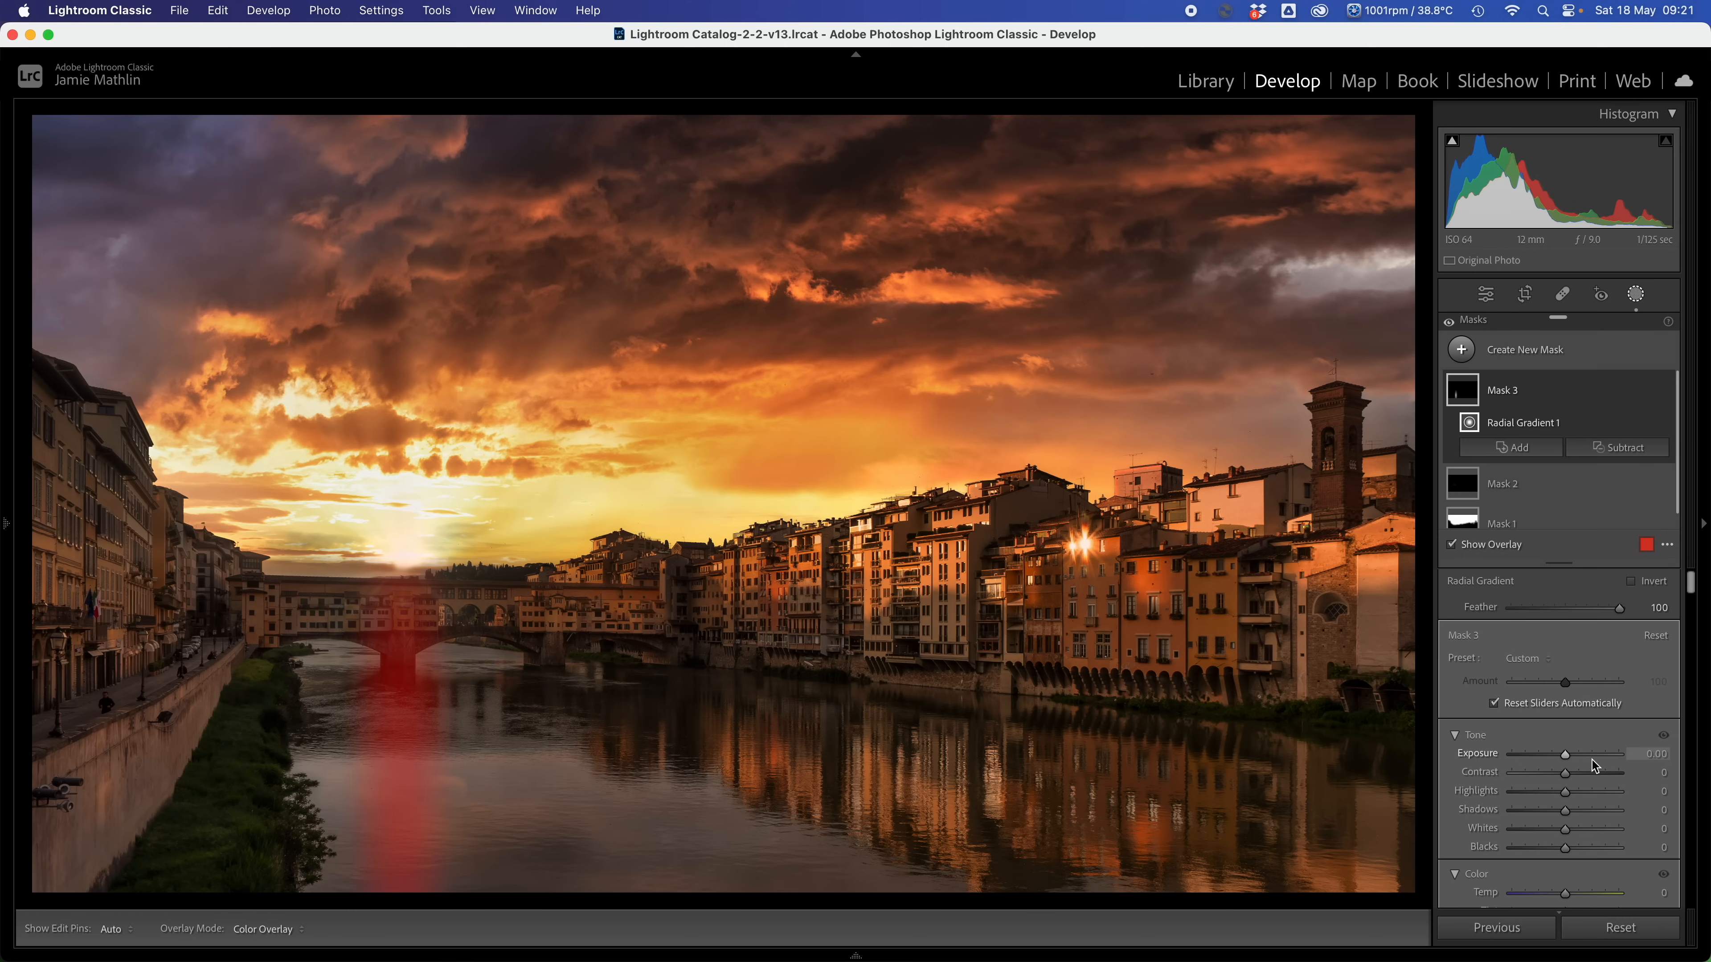
{"action": "left_click_drag", "start_coordinate": [1595, 767], "coordinate": [1592, 760]}
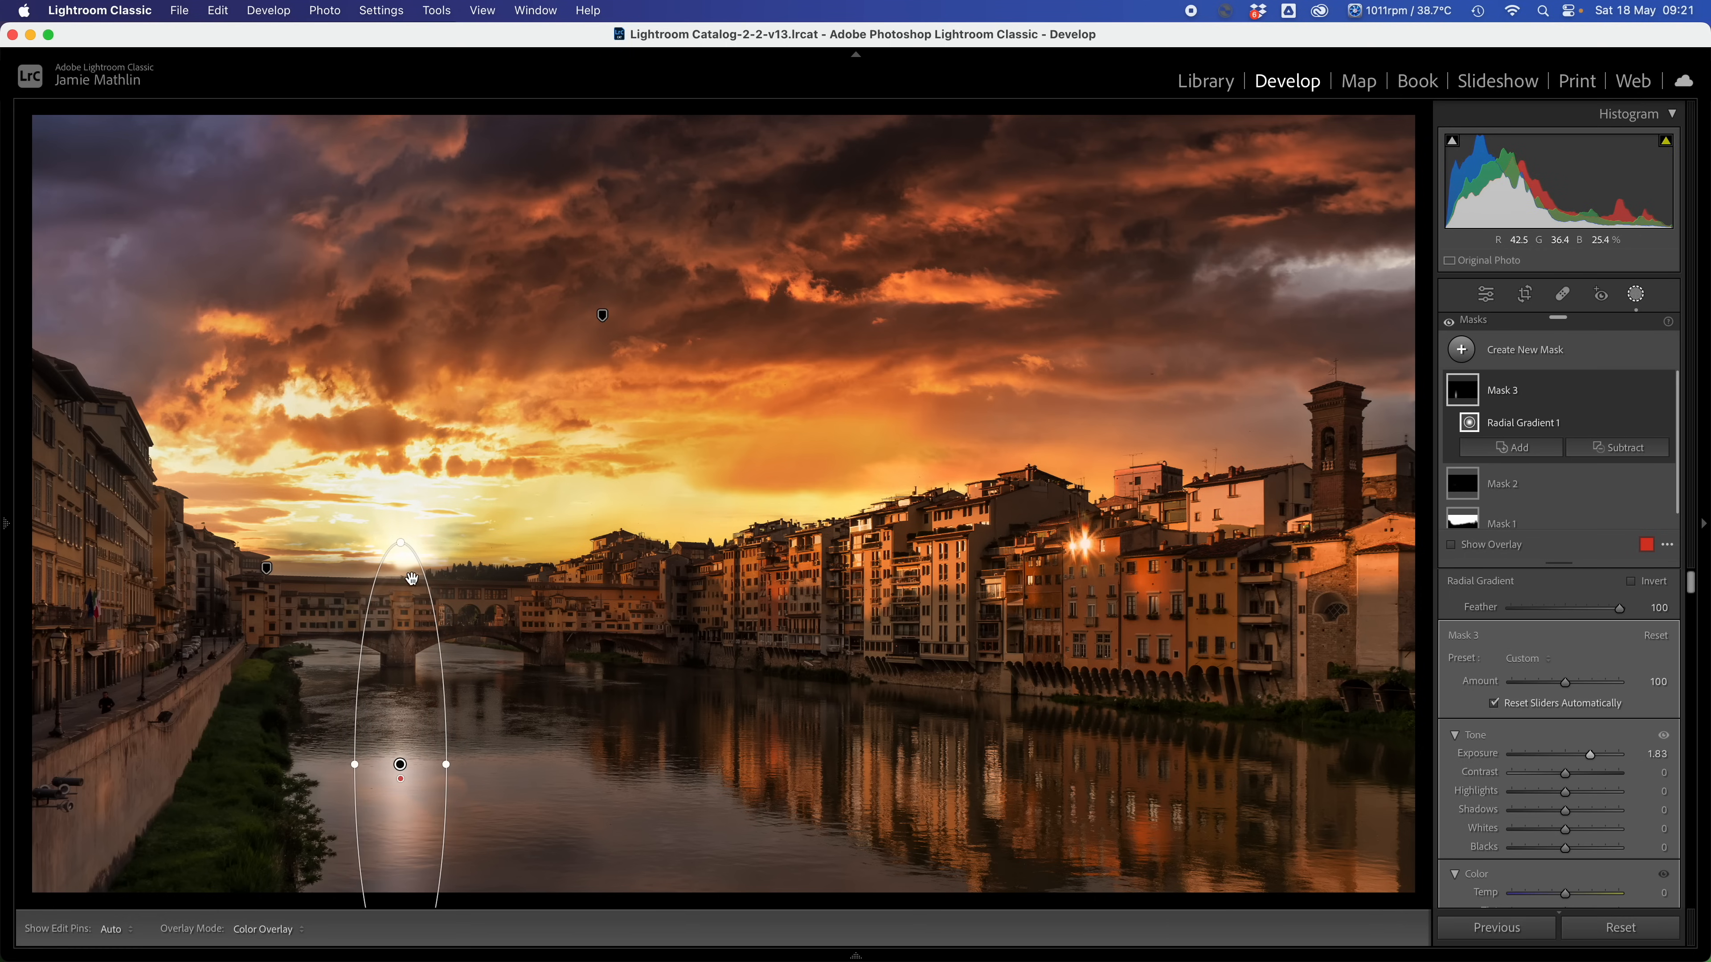
Warm the river's radial gradient mask with Temp 33 and Tint 16, and nudge the gradient slightly upward.
{"action": "left_click_drag", "start_coordinate": [1565, 894], "coordinate": [1582, 897]}
{"action": "scroll", "coordinate": [1580, 768], "scroll_direction": "down", "scroll_amount": 5}
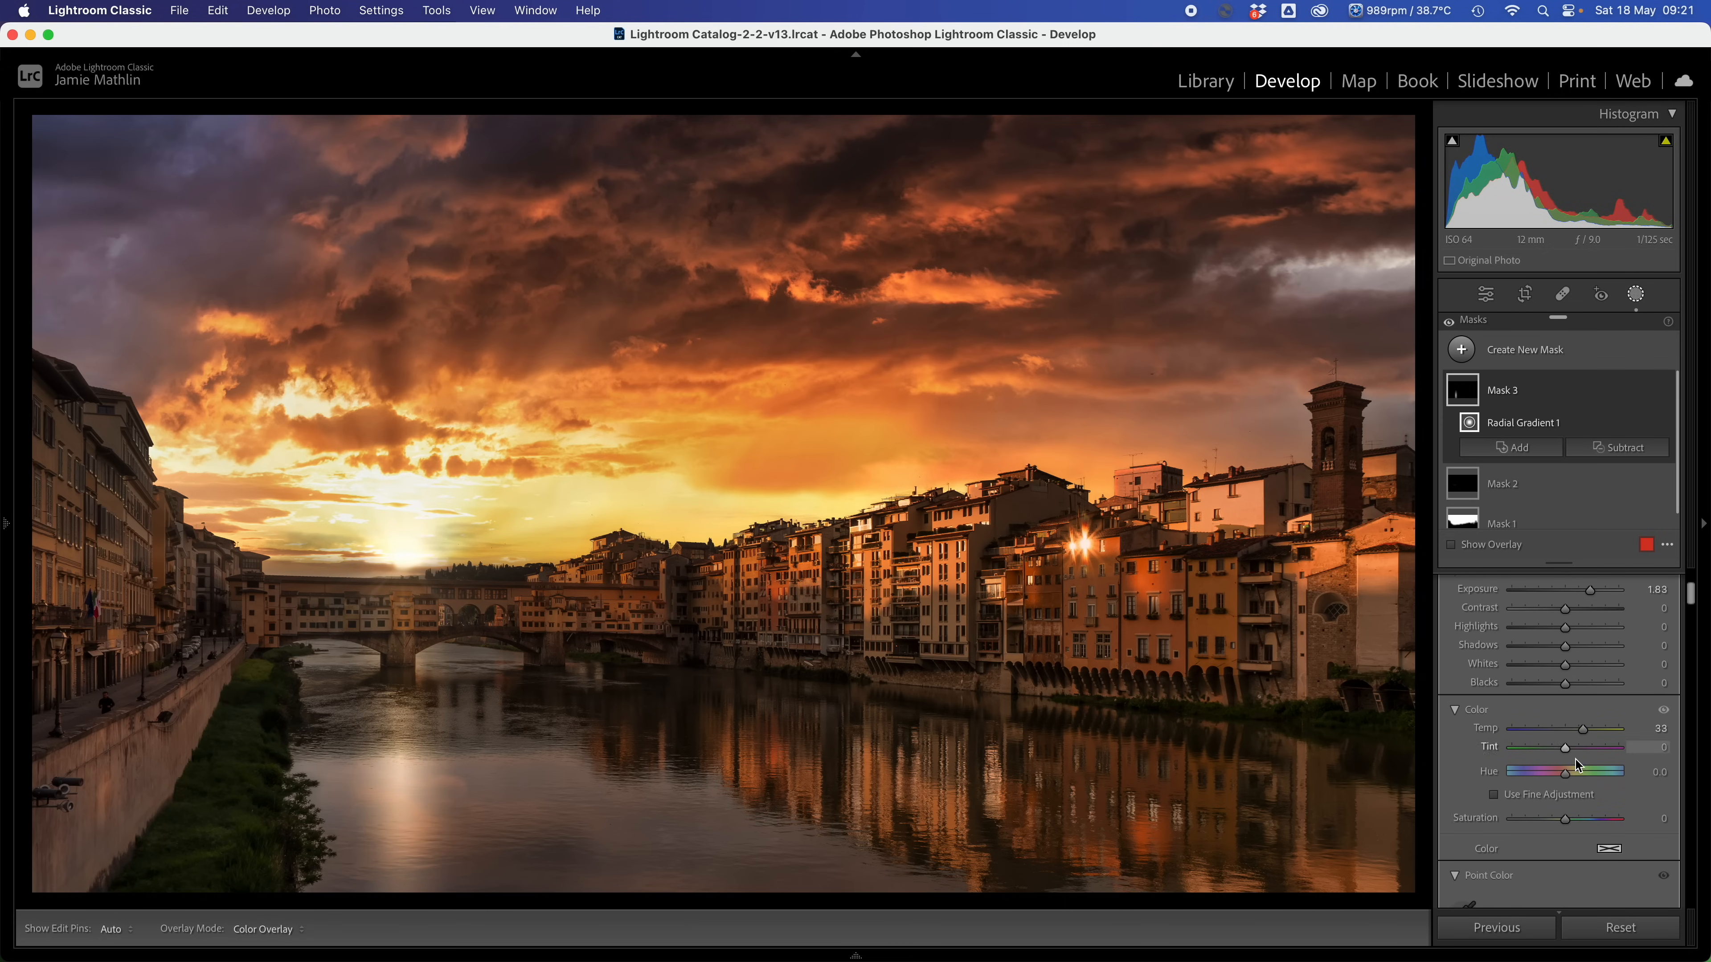
{"action": "left_click_drag", "start_coordinate": [1575, 726], "coordinate": [1577, 729]}
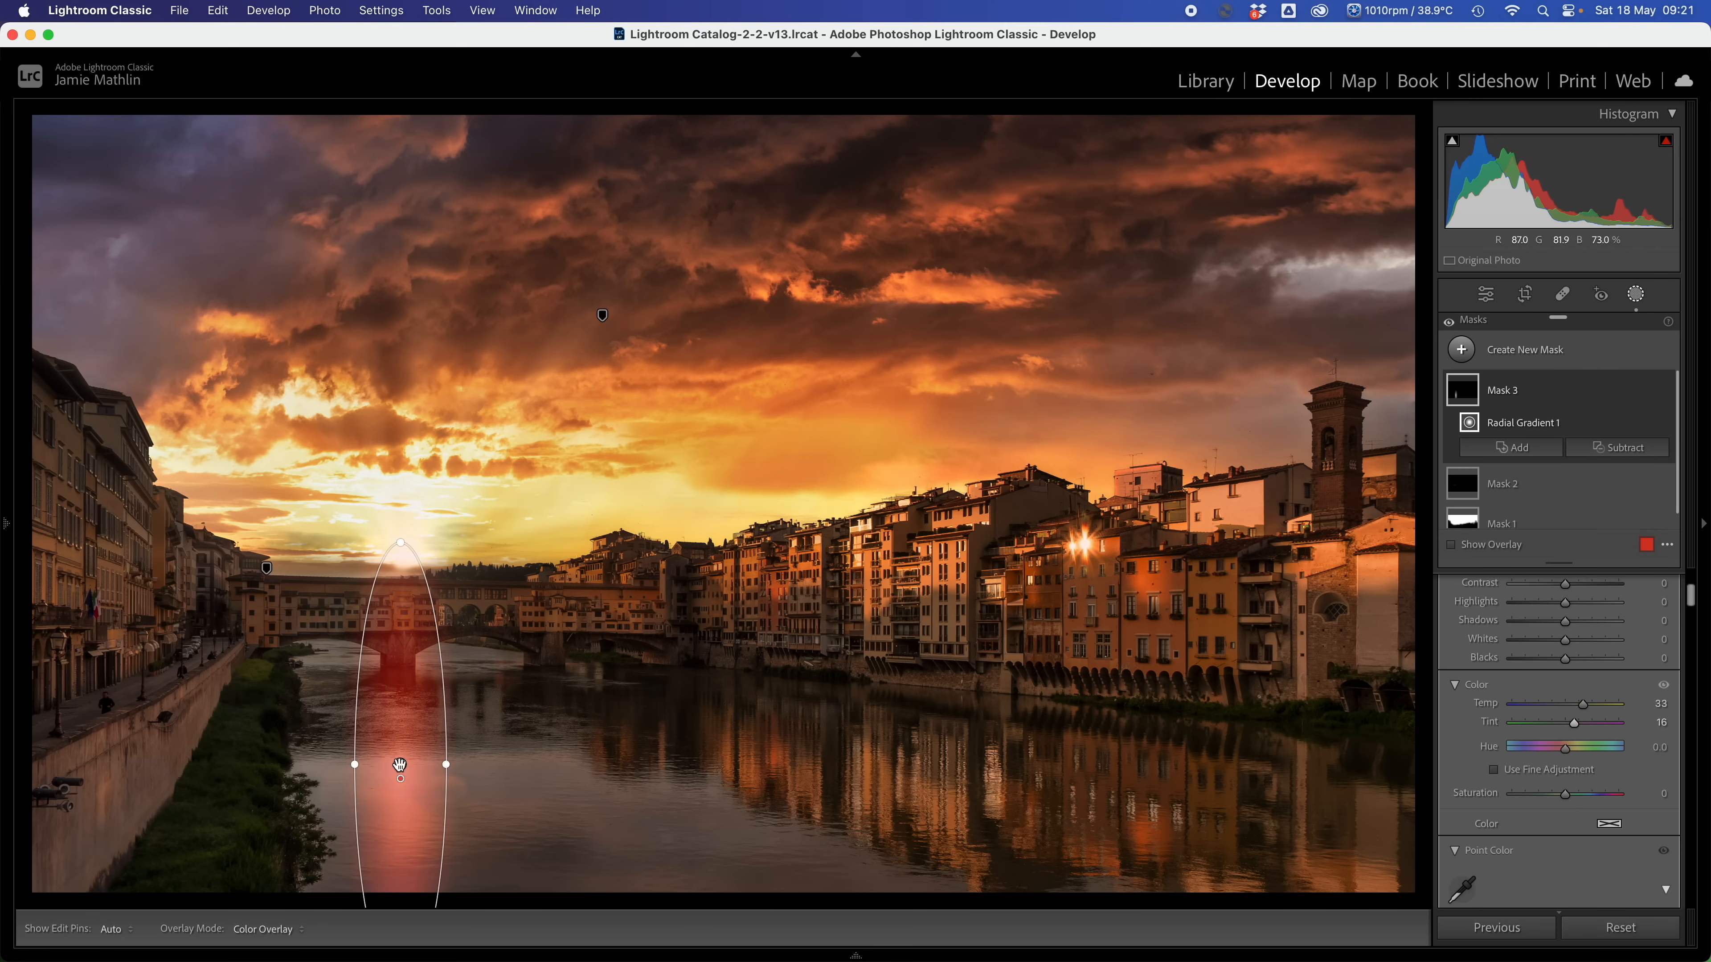
{"action": "left_click_drag", "start_coordinate": [398, 764], "coordinate": [401, 761]}
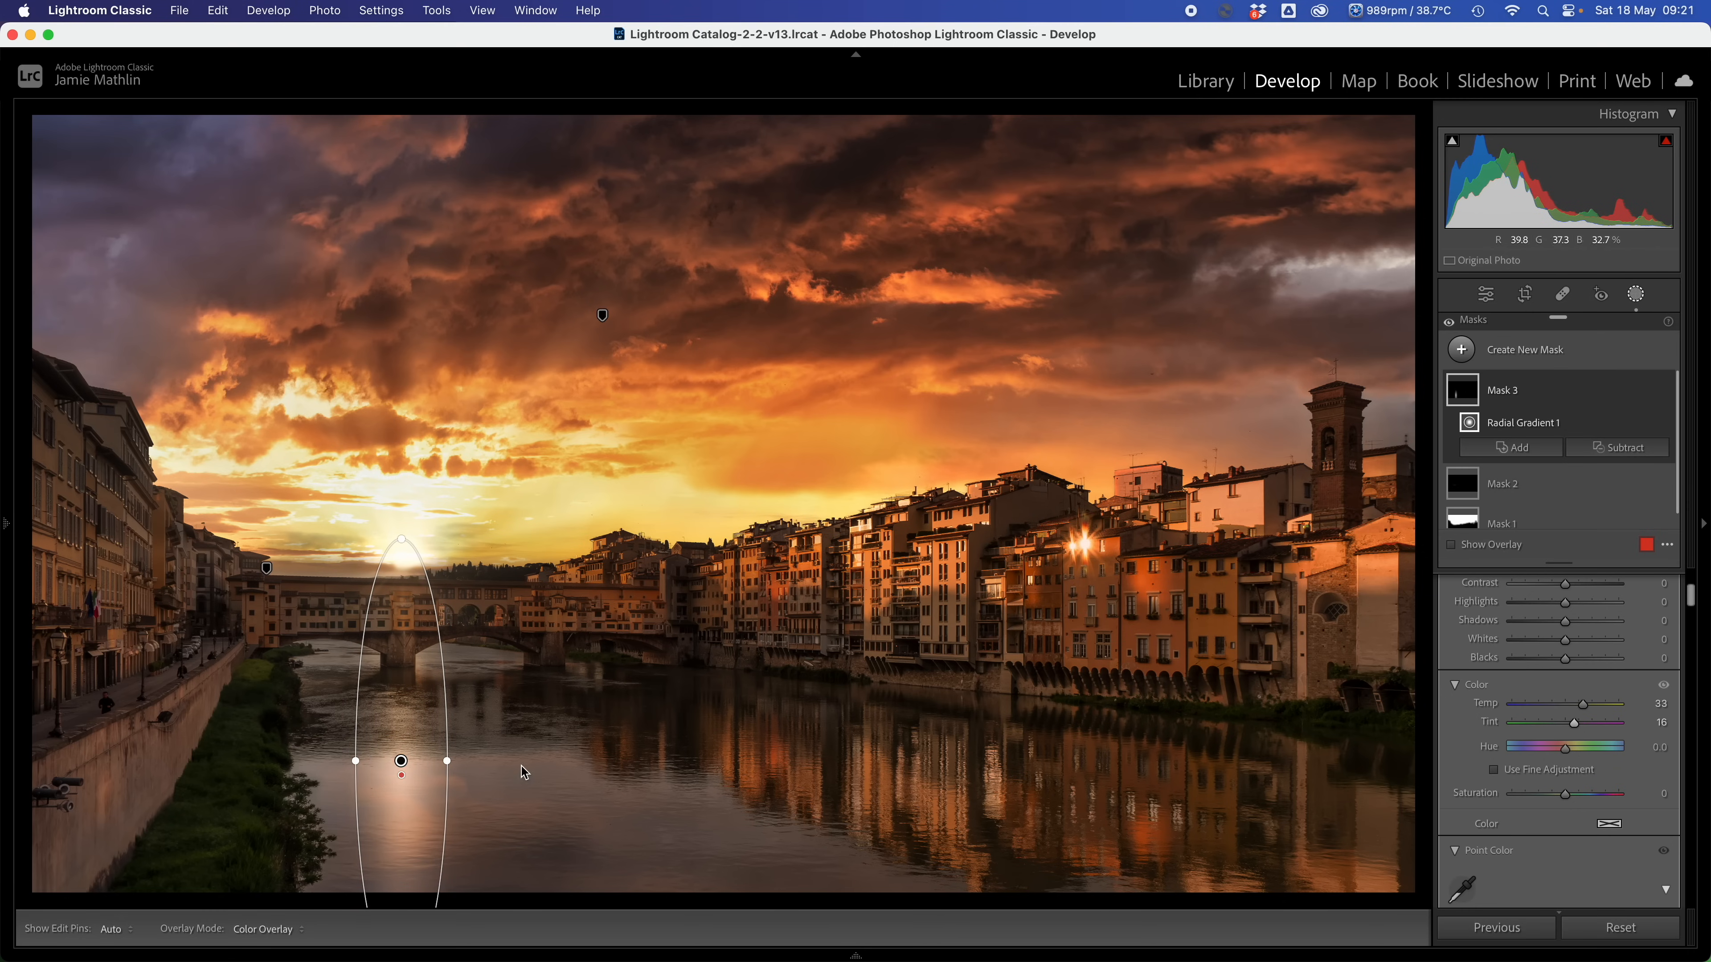
Lower the river gradient's Exposure to 1.59 and widen its ellipse to about twice its width.
{"action": "scroll", "coordinate": [1596, 674], "scroll_direction": "up", "scroll_amount": 3}
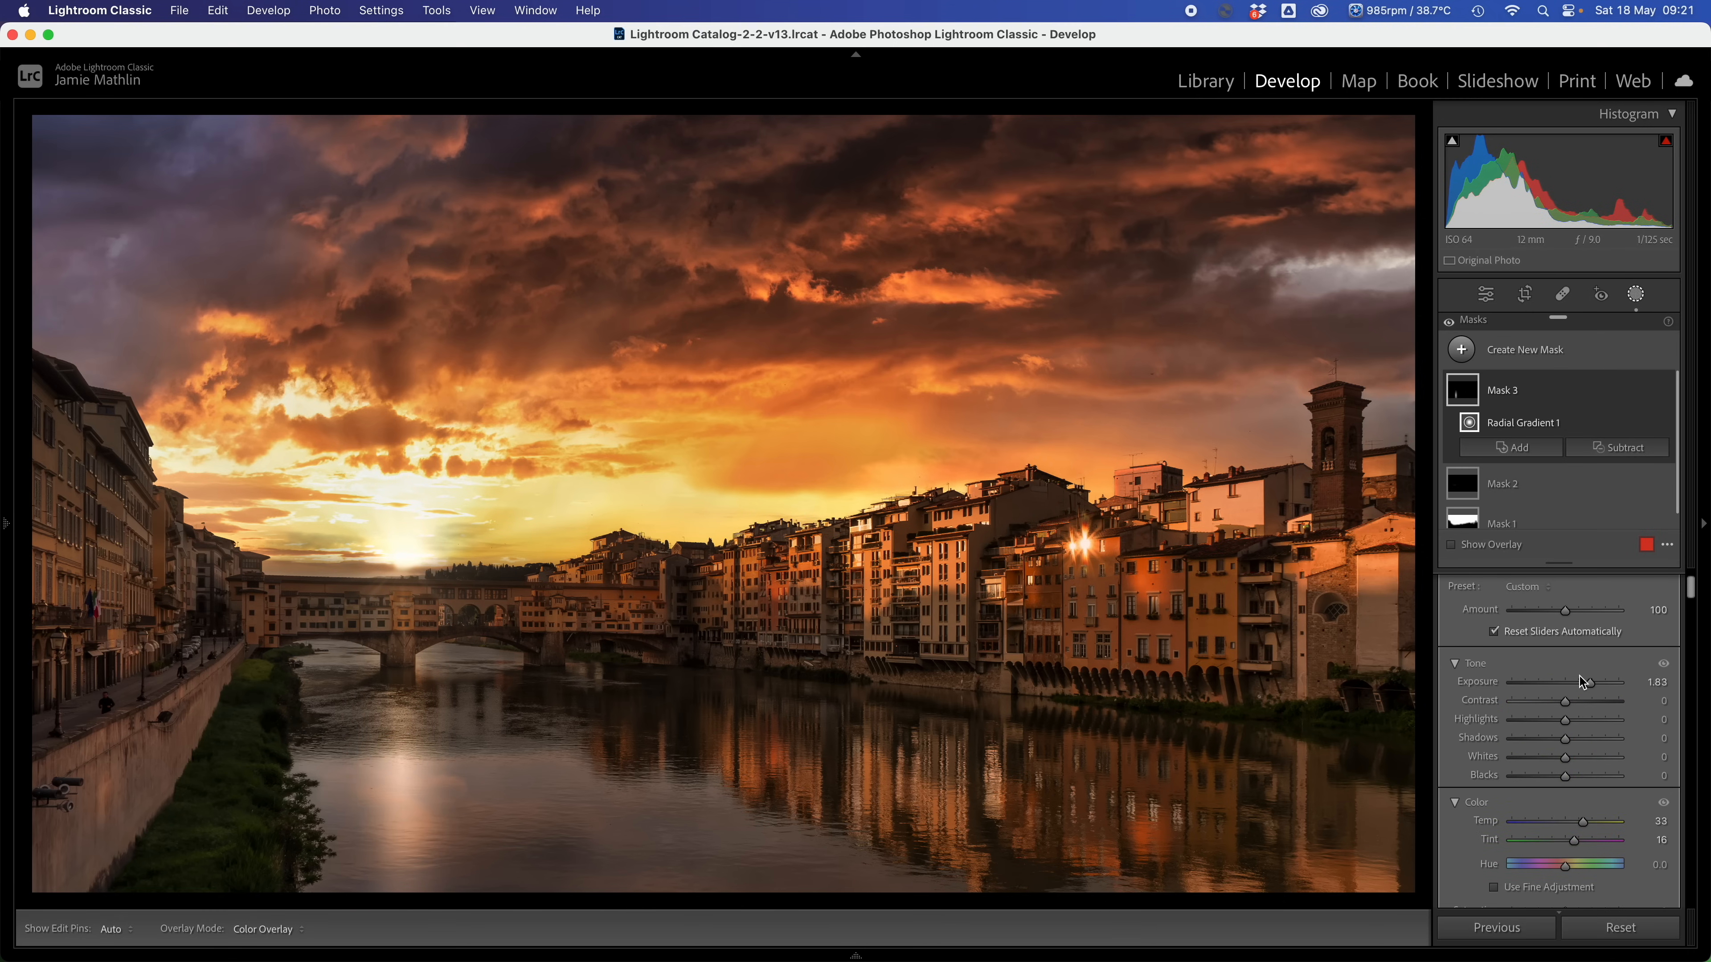
{"action": "left_click_drag", "start_coordinate": [1589, 683], "coordinate": [1589, 692]}
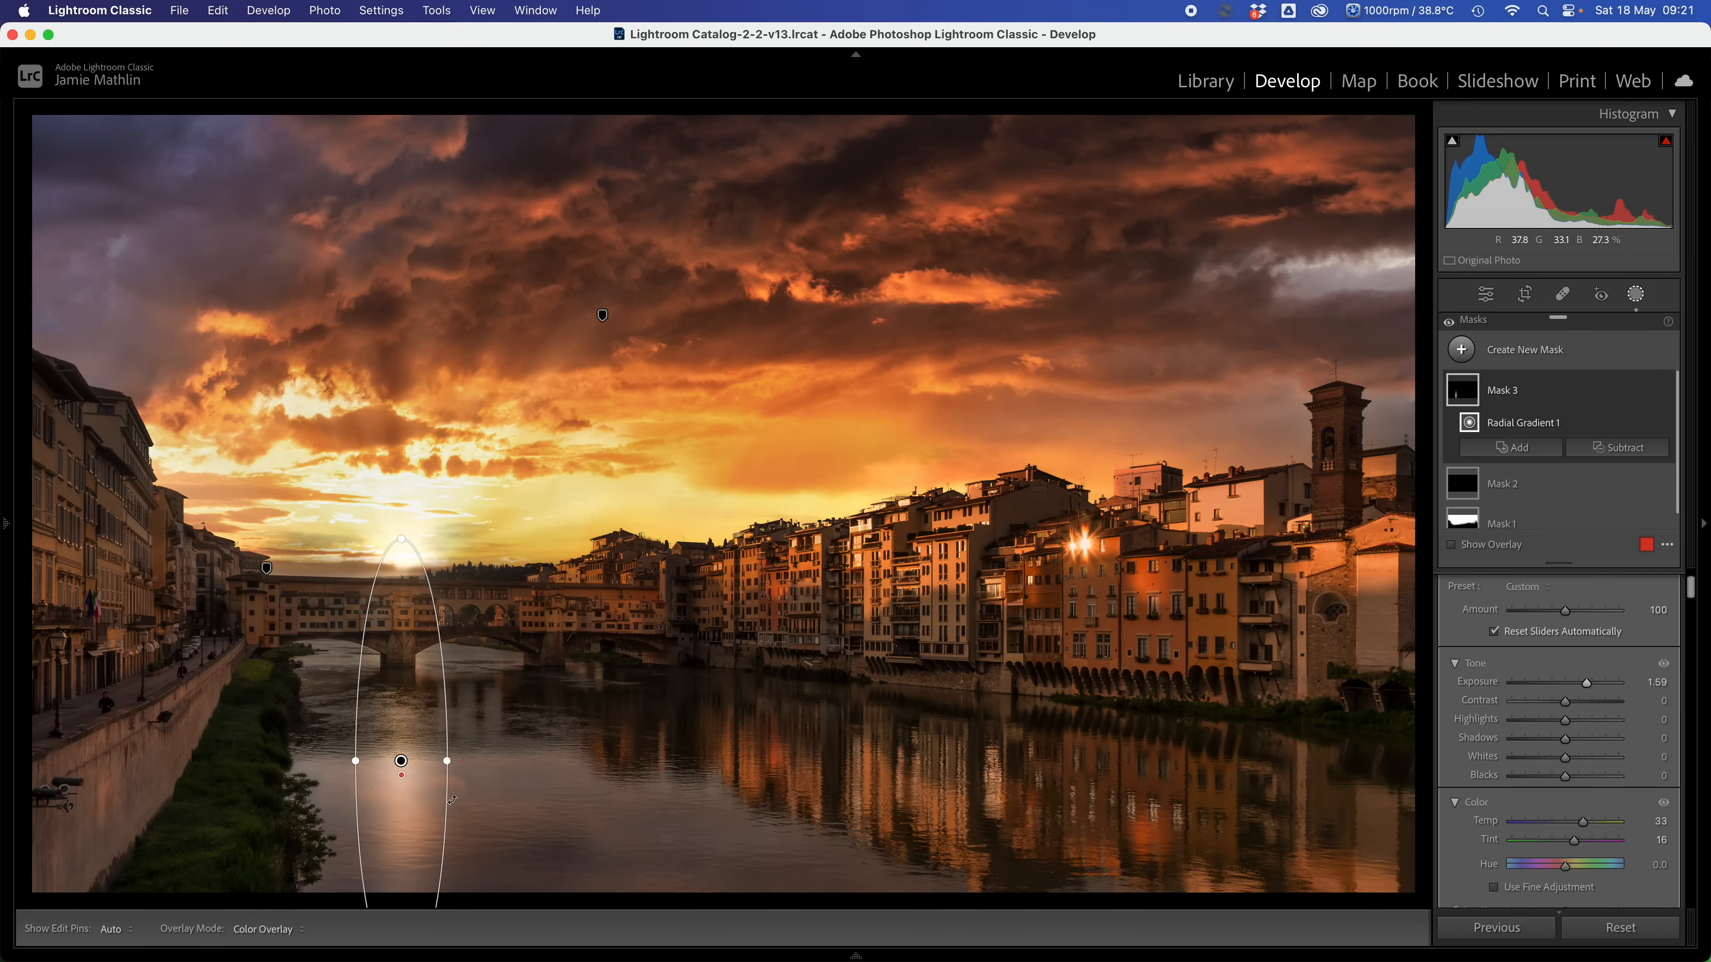
{"action": "left_click_drag", "start_coordinate": [450, 761], "coordinate": [493, 761]}
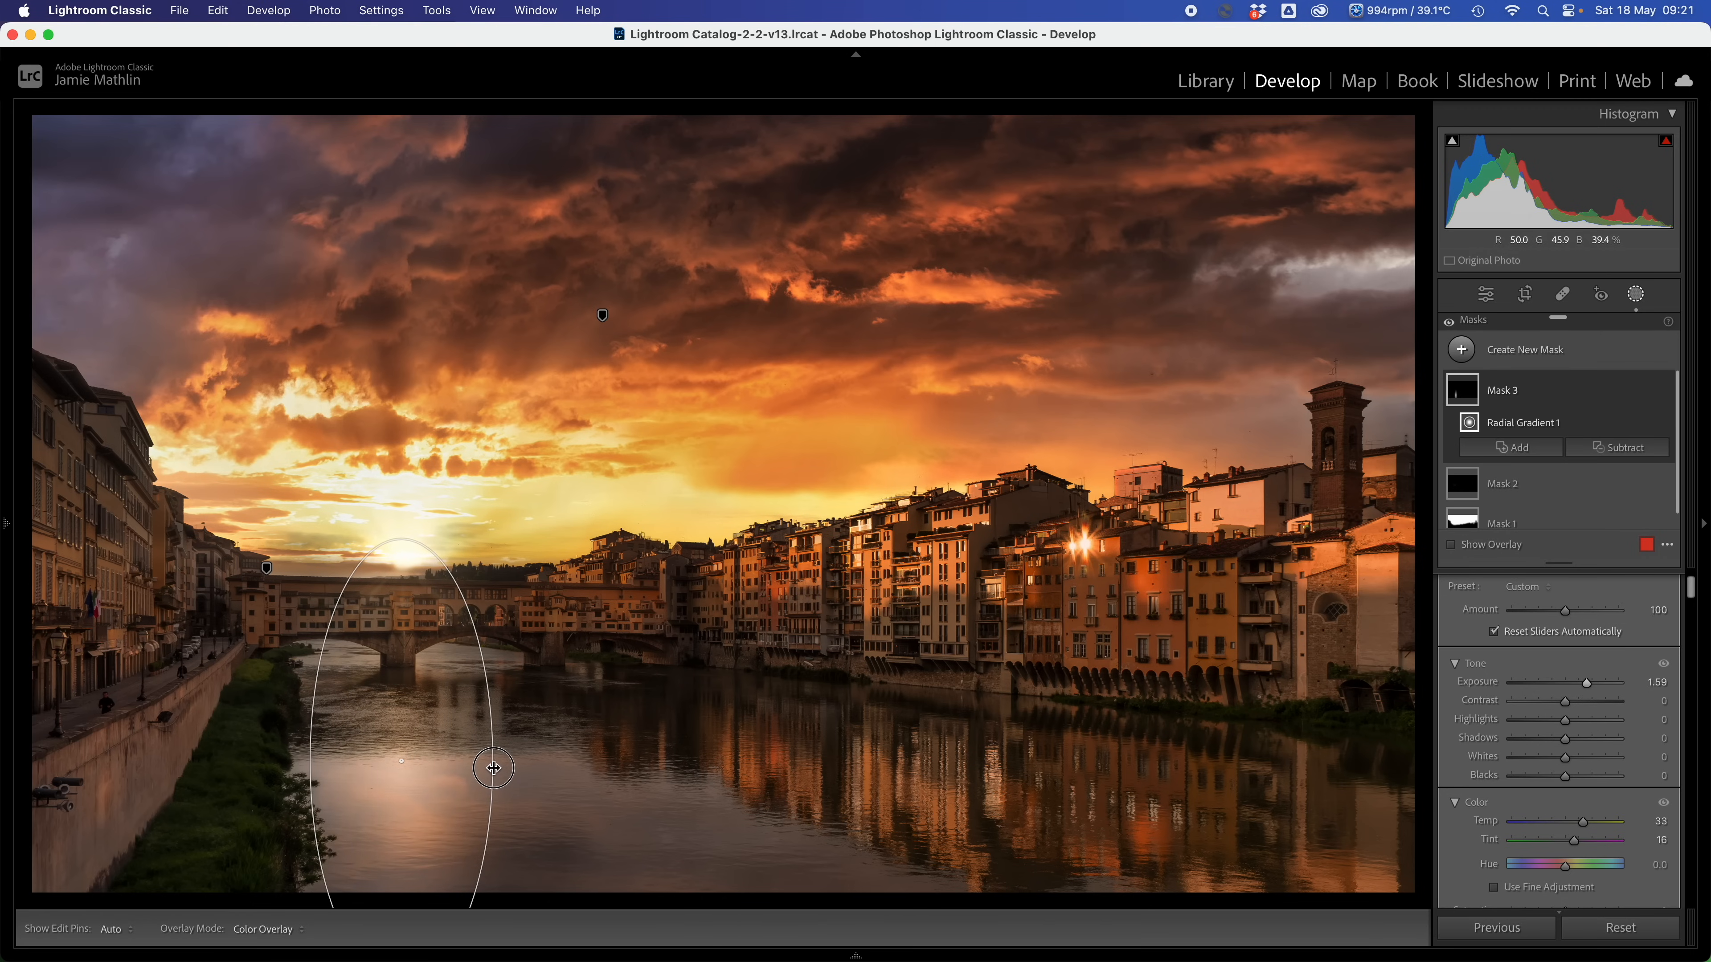
Duplicate Mask 3, reduce the copy's Exposure to 0.92, and shrink its gradient to a narrow, short ellipse around the sun's reflection.
{"action": "right_click", "coordinate": [402, 783]}
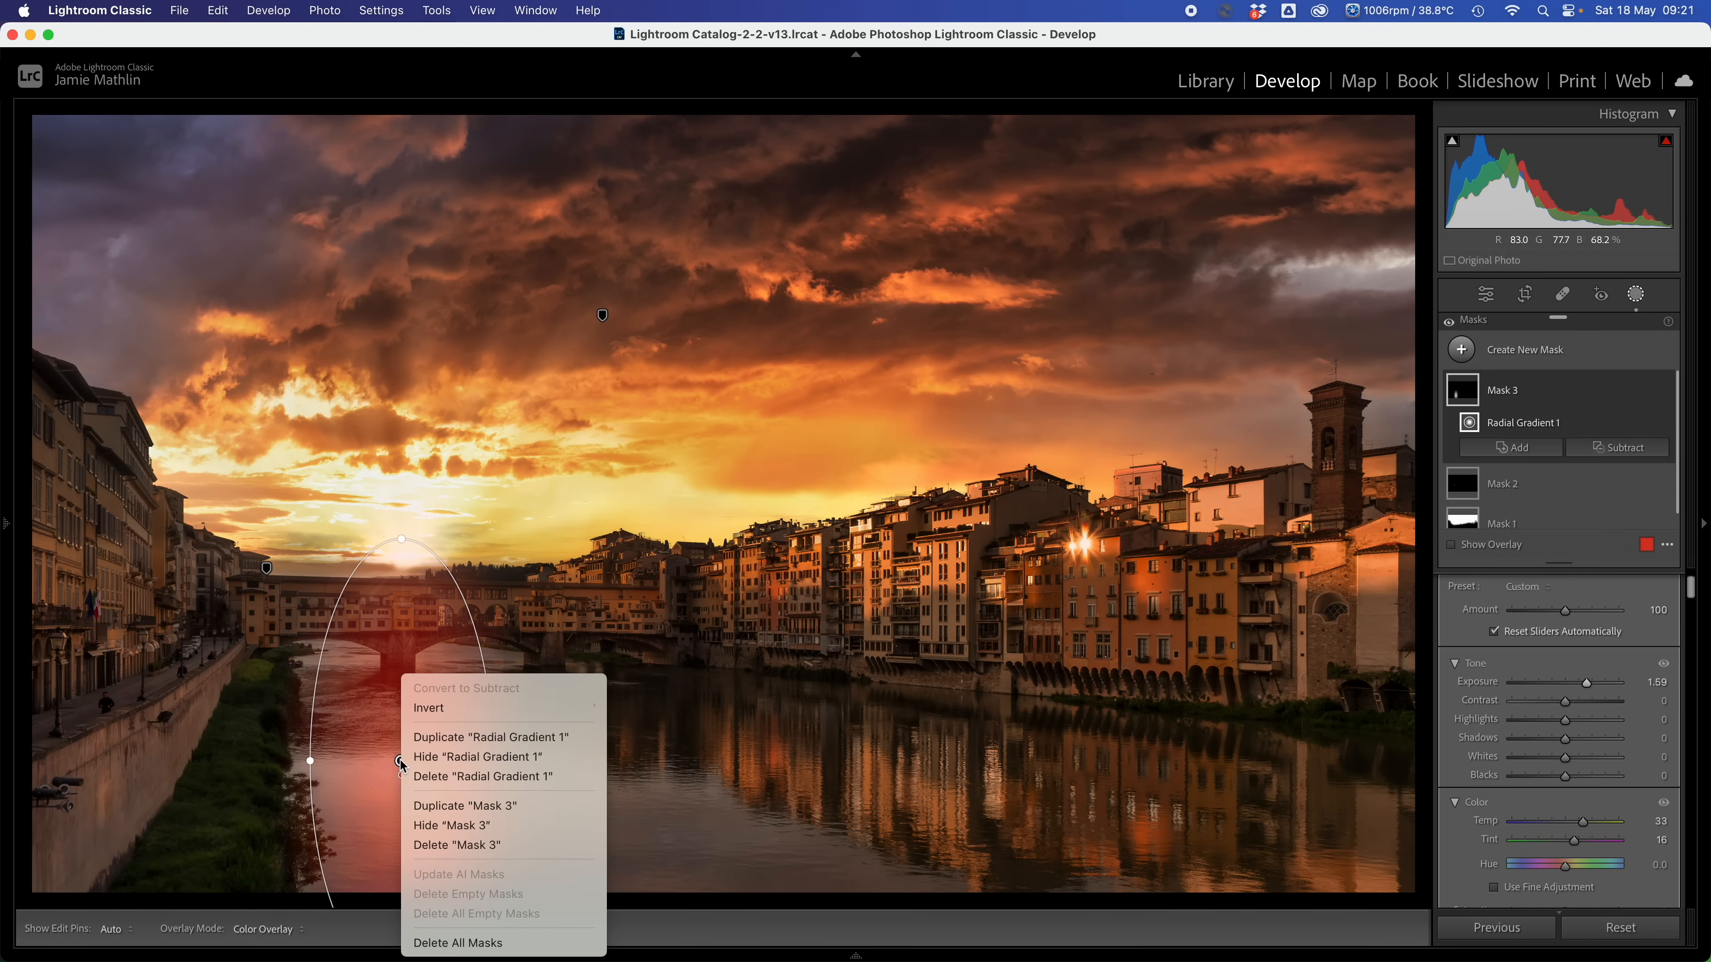
{"action": "left_click", "coordinate": [447, 806]}
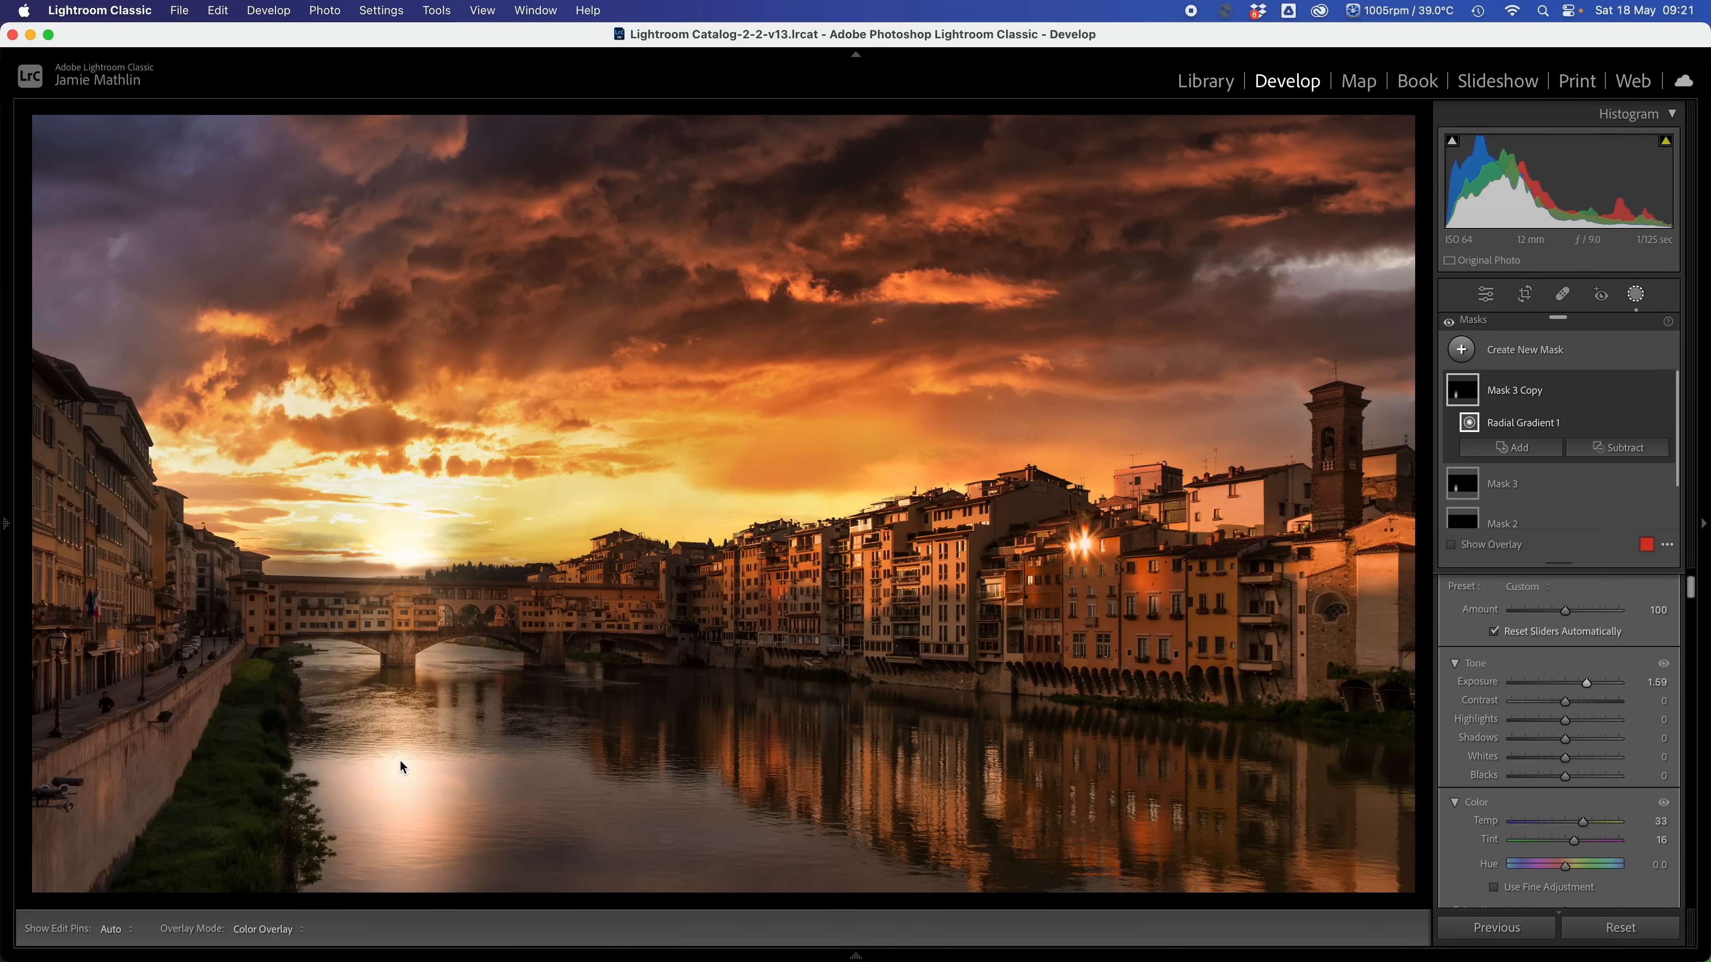
{"action": "left_click", "coordinate": [1440, 389]}
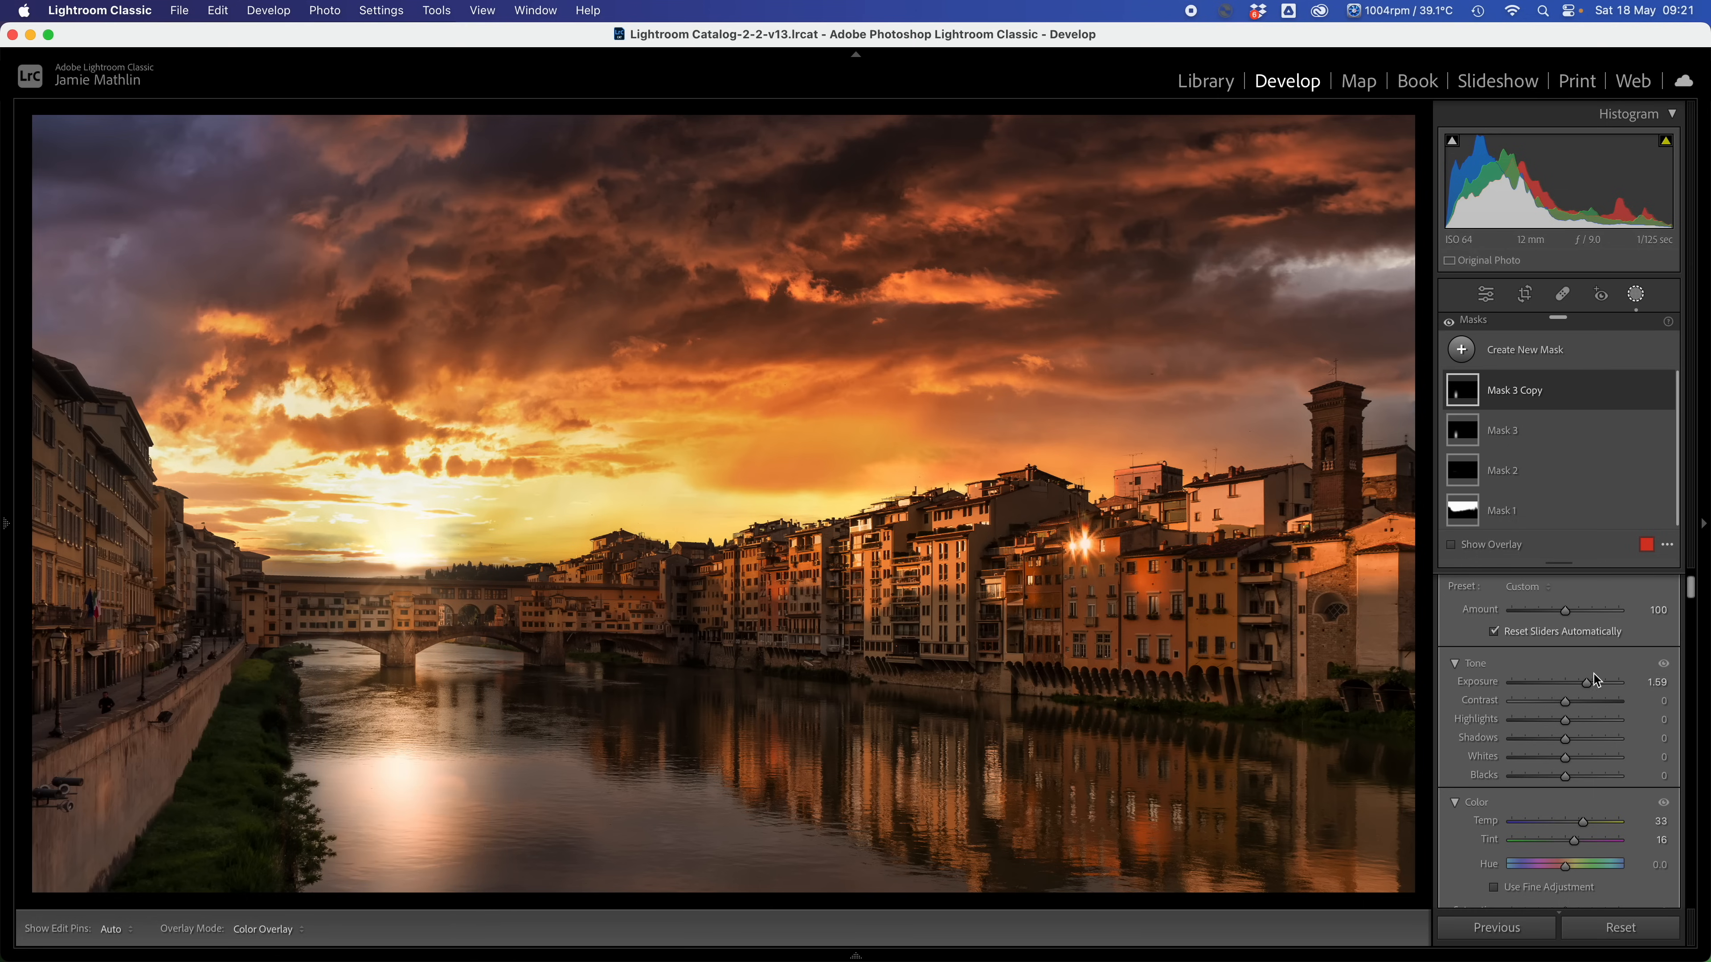
{"action": "left_click_drag", "start_coordinate": [1581, 687], "coordinate": [1570, 687]}
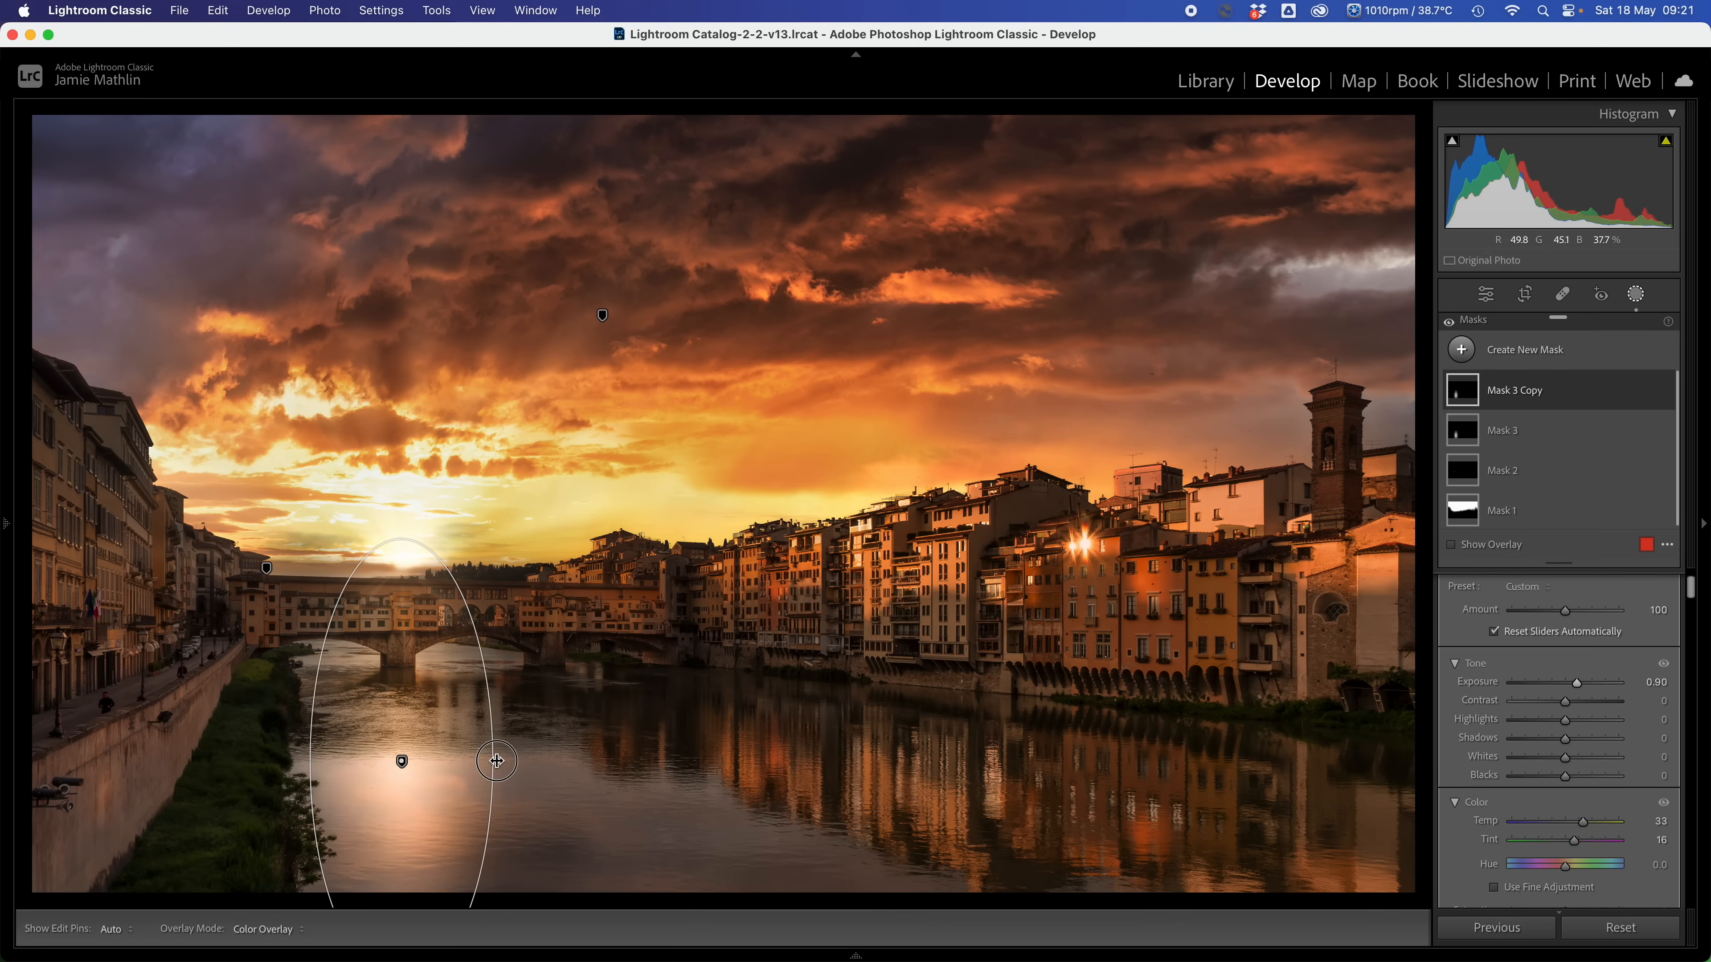
{"action": "left_click_drag", "start_coordinate": [488, 761], "coordinate": [427, 758]}
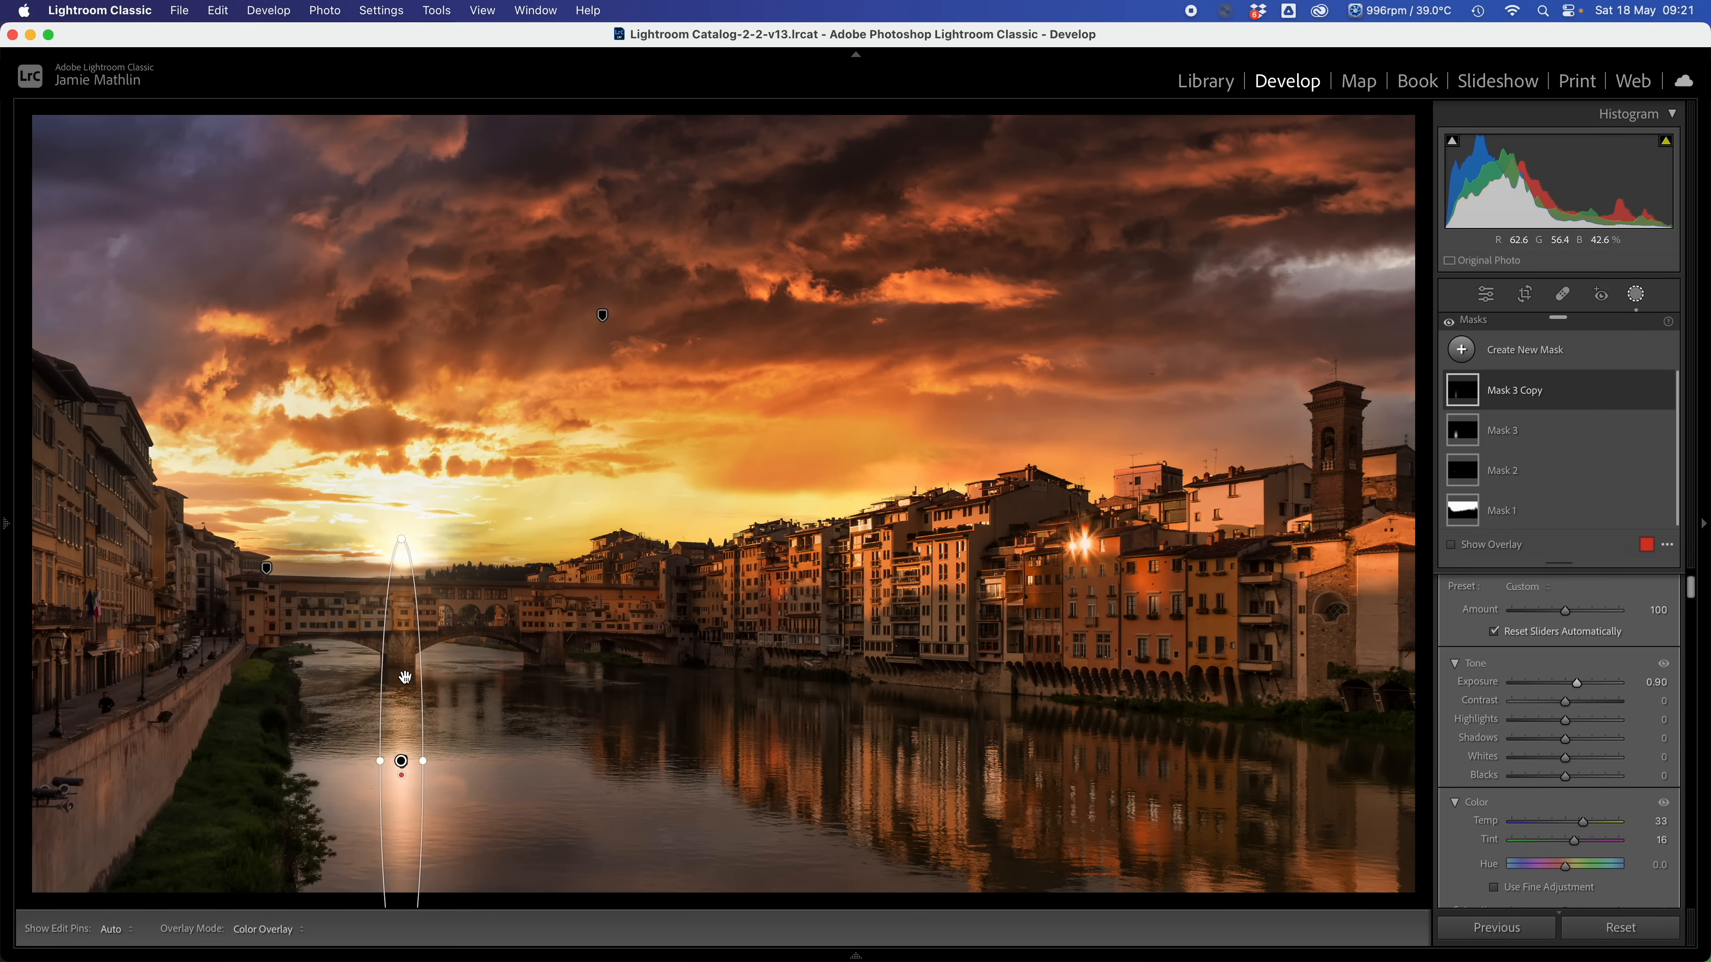
{"action": "left_click_drag", "start_coordinate": [402, 542], "coordinate": [396, 688]}
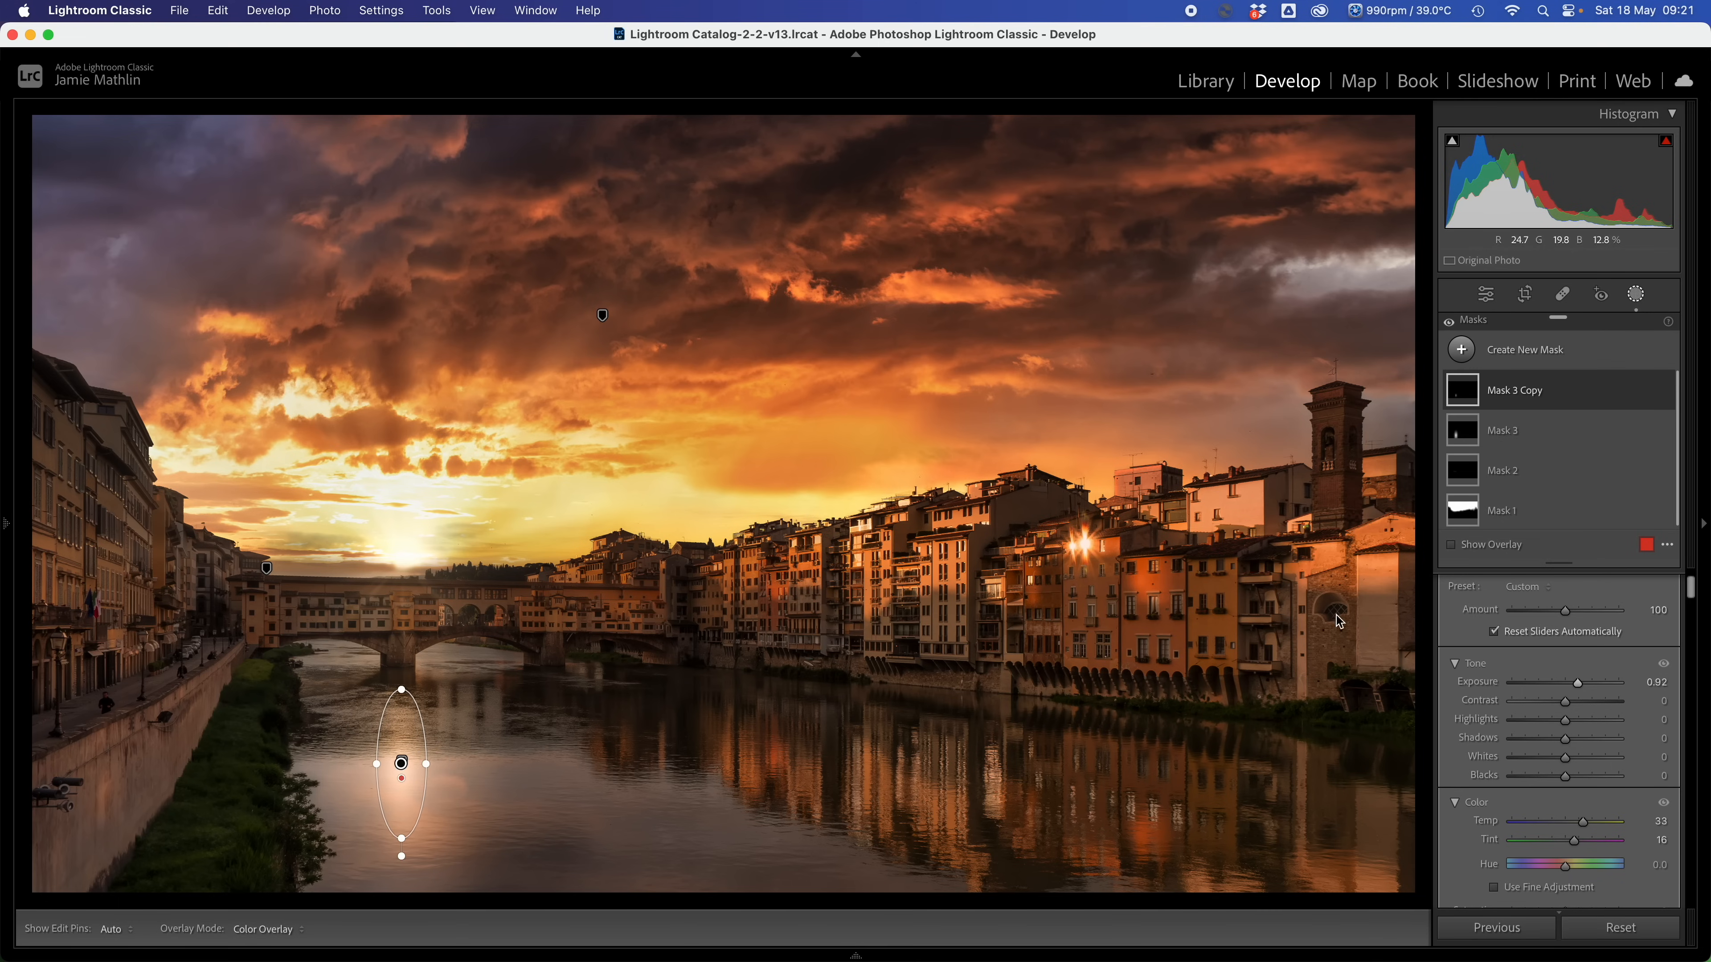
Set Mask 3's Contrast to 17, Clarity to 62 and Exposure to 1.37.
{"action": "left_click", "coordinate": [1508, 431]}
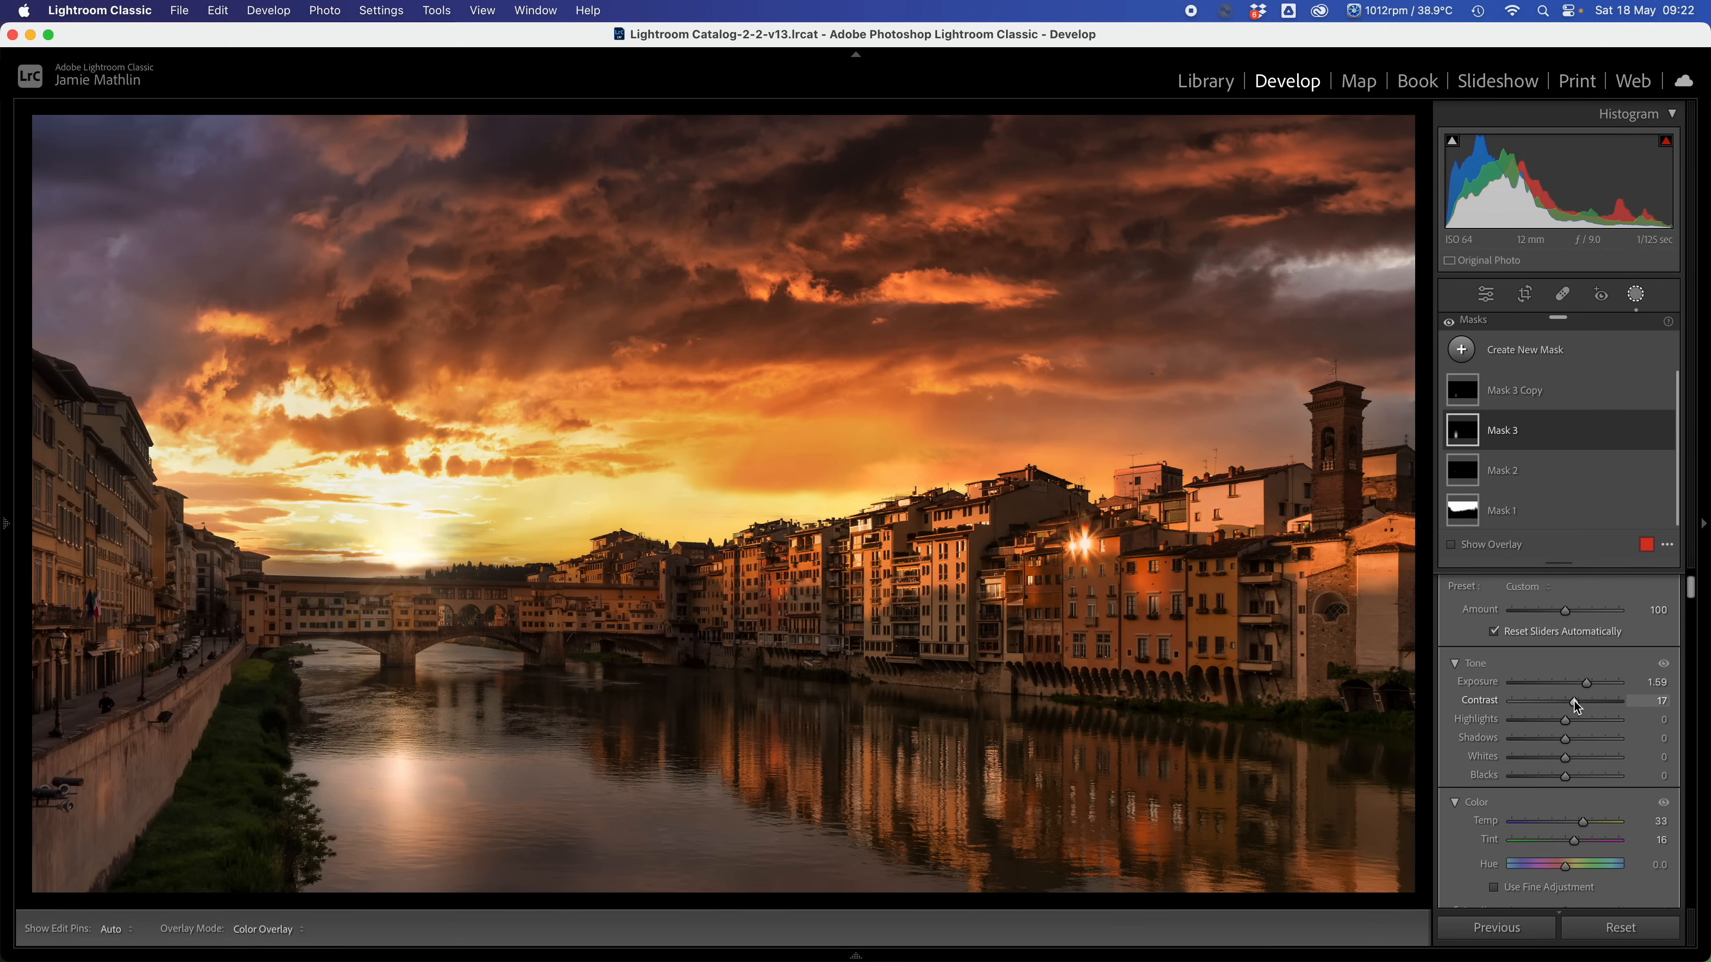
{"action": "scroll", "coordinate": [1582, 709], "scroll_direction": "down", "scroll_amount": 10}
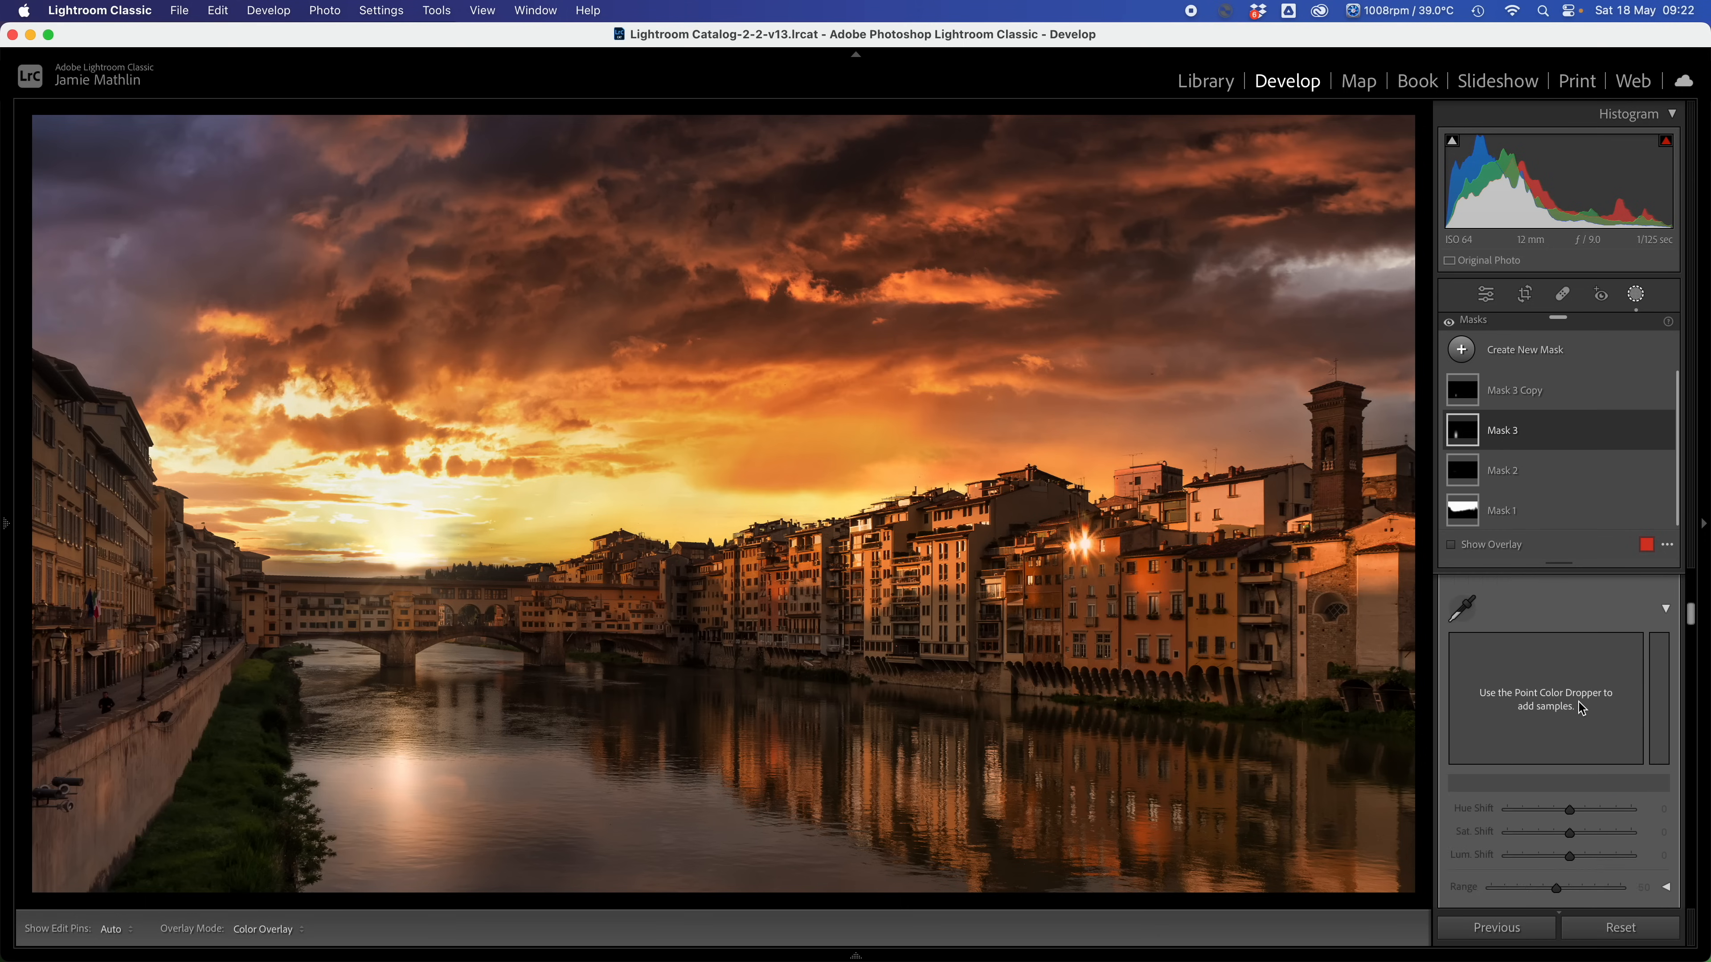
{"action": "scroll", "coordinate": [1578, 702], "scroll_direction": "down", "scroll_amount": 4}
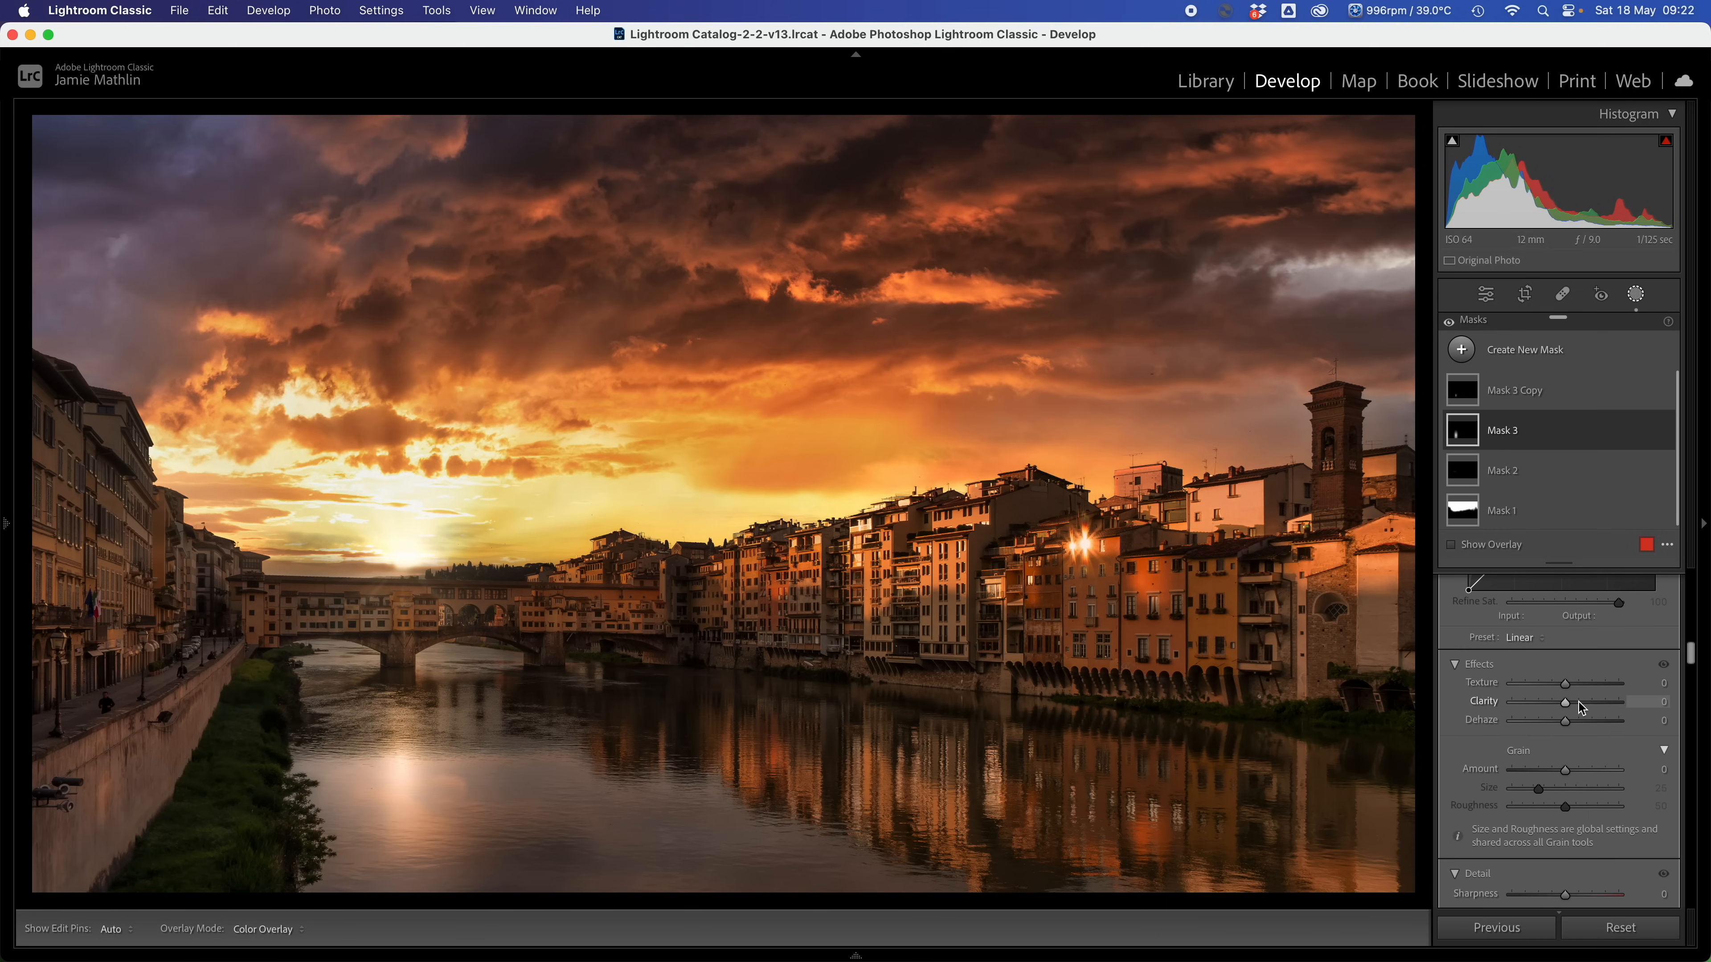
{"action": "left_click_drag", "start_coordinate": [1578, 702], "coordinate": [1601, 703]}
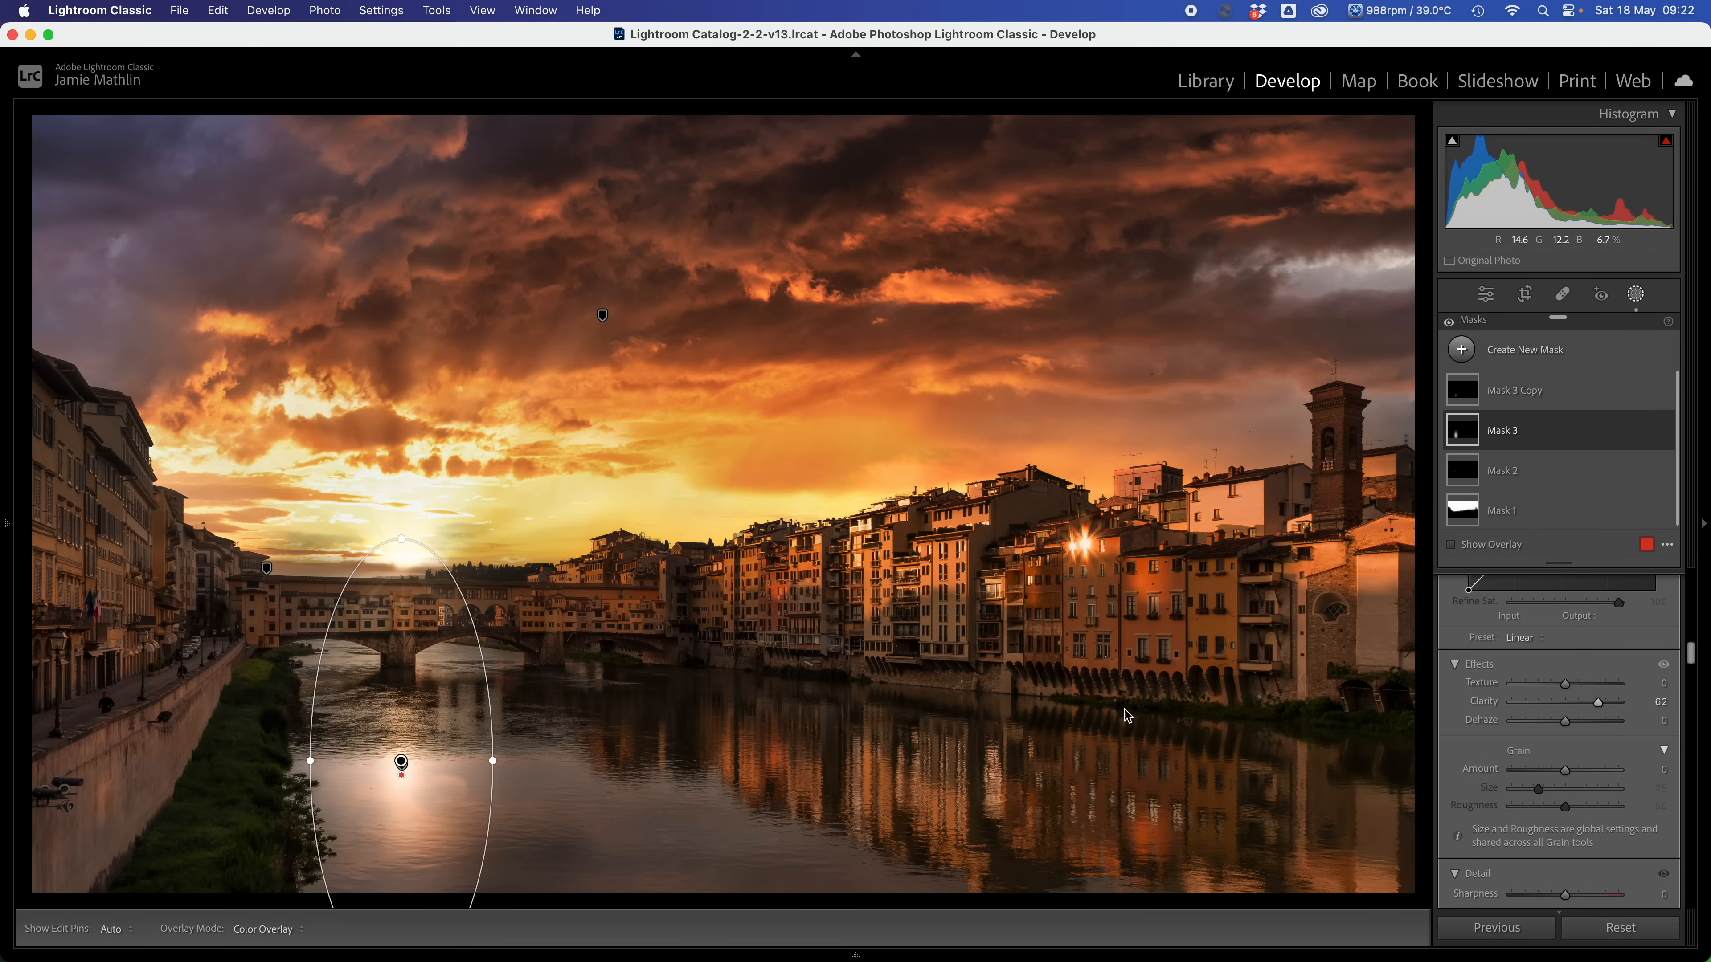
{"action": "scroll", "coordinate": [1602, 694], "scroll_direction": "up", "scroll_amount": 8}
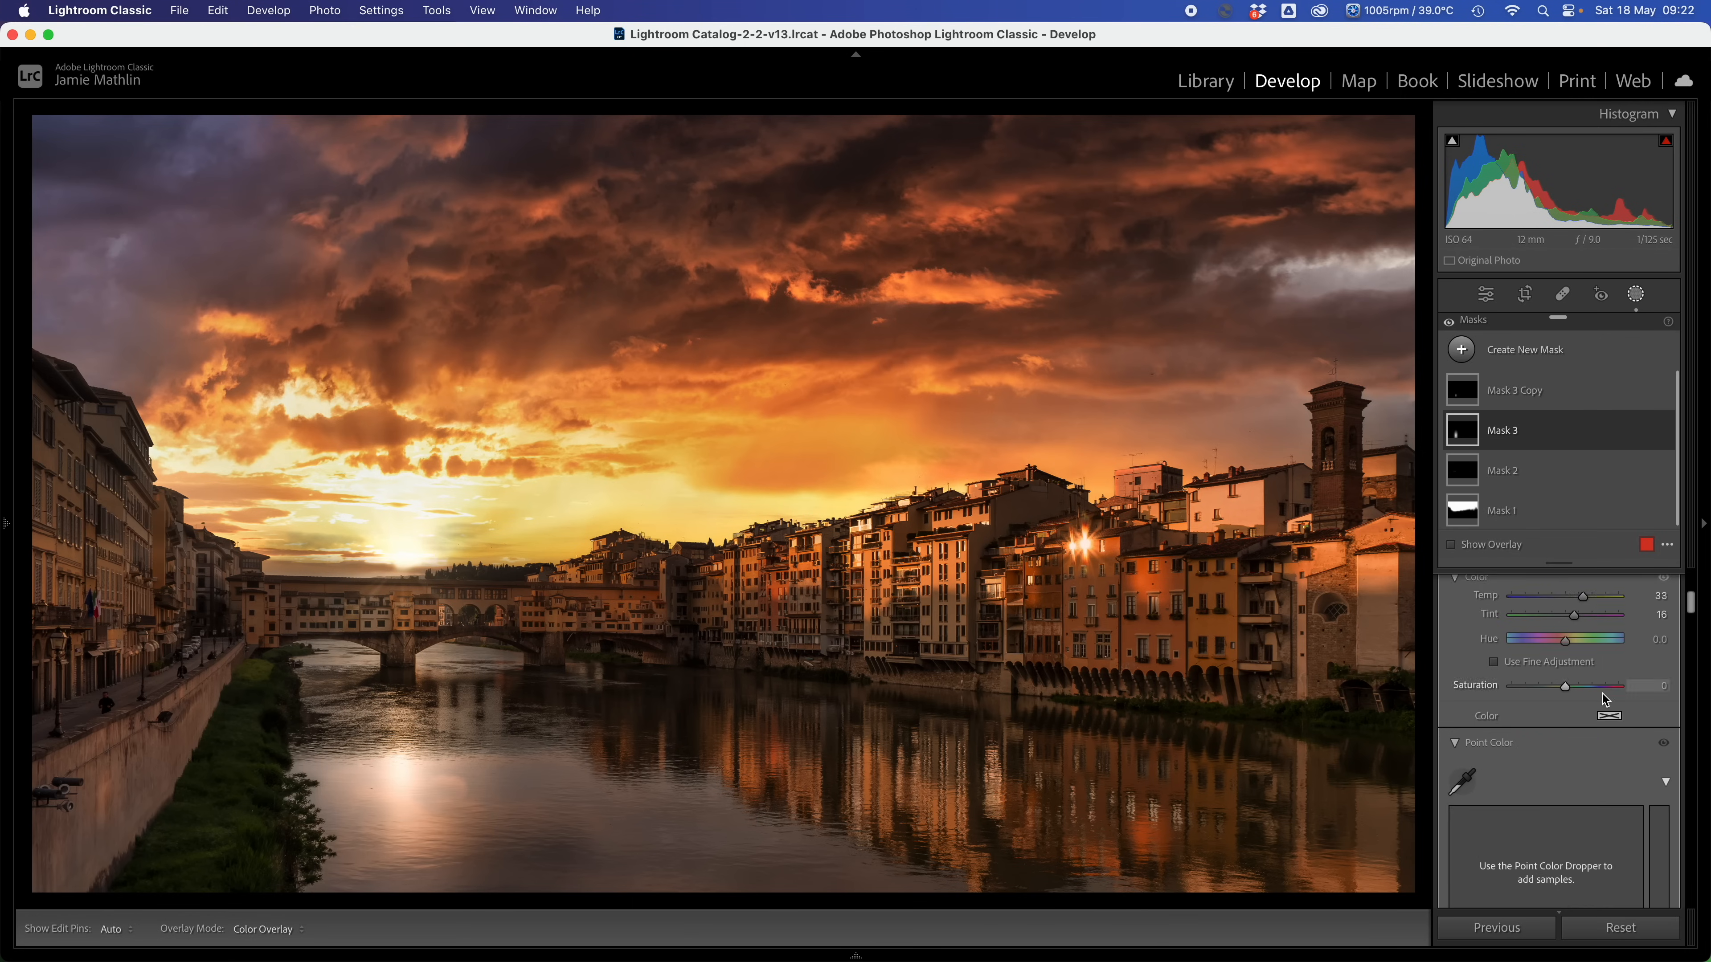
{"action": "scroll", "coordinate": [1606, 700], "scroll_direction": "up", "scroll_amount": 5}
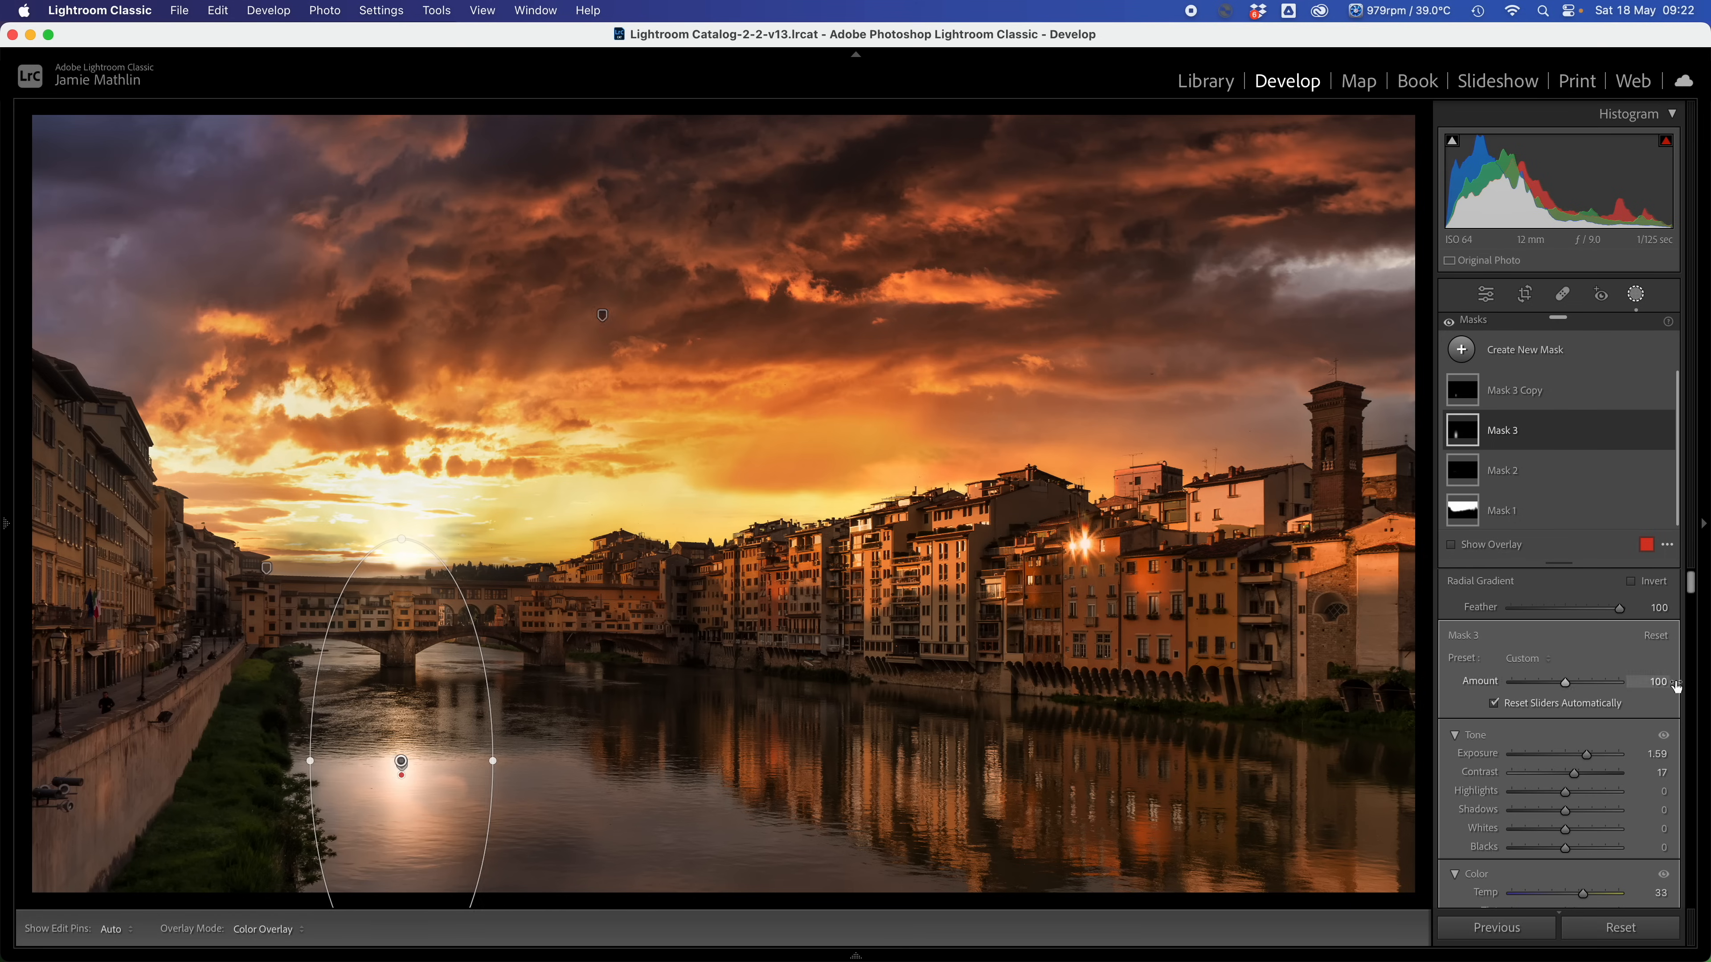
{"action": "left_click_drag", "start_coordinate": [1587, 755], "coordinate": [1585, 762]}
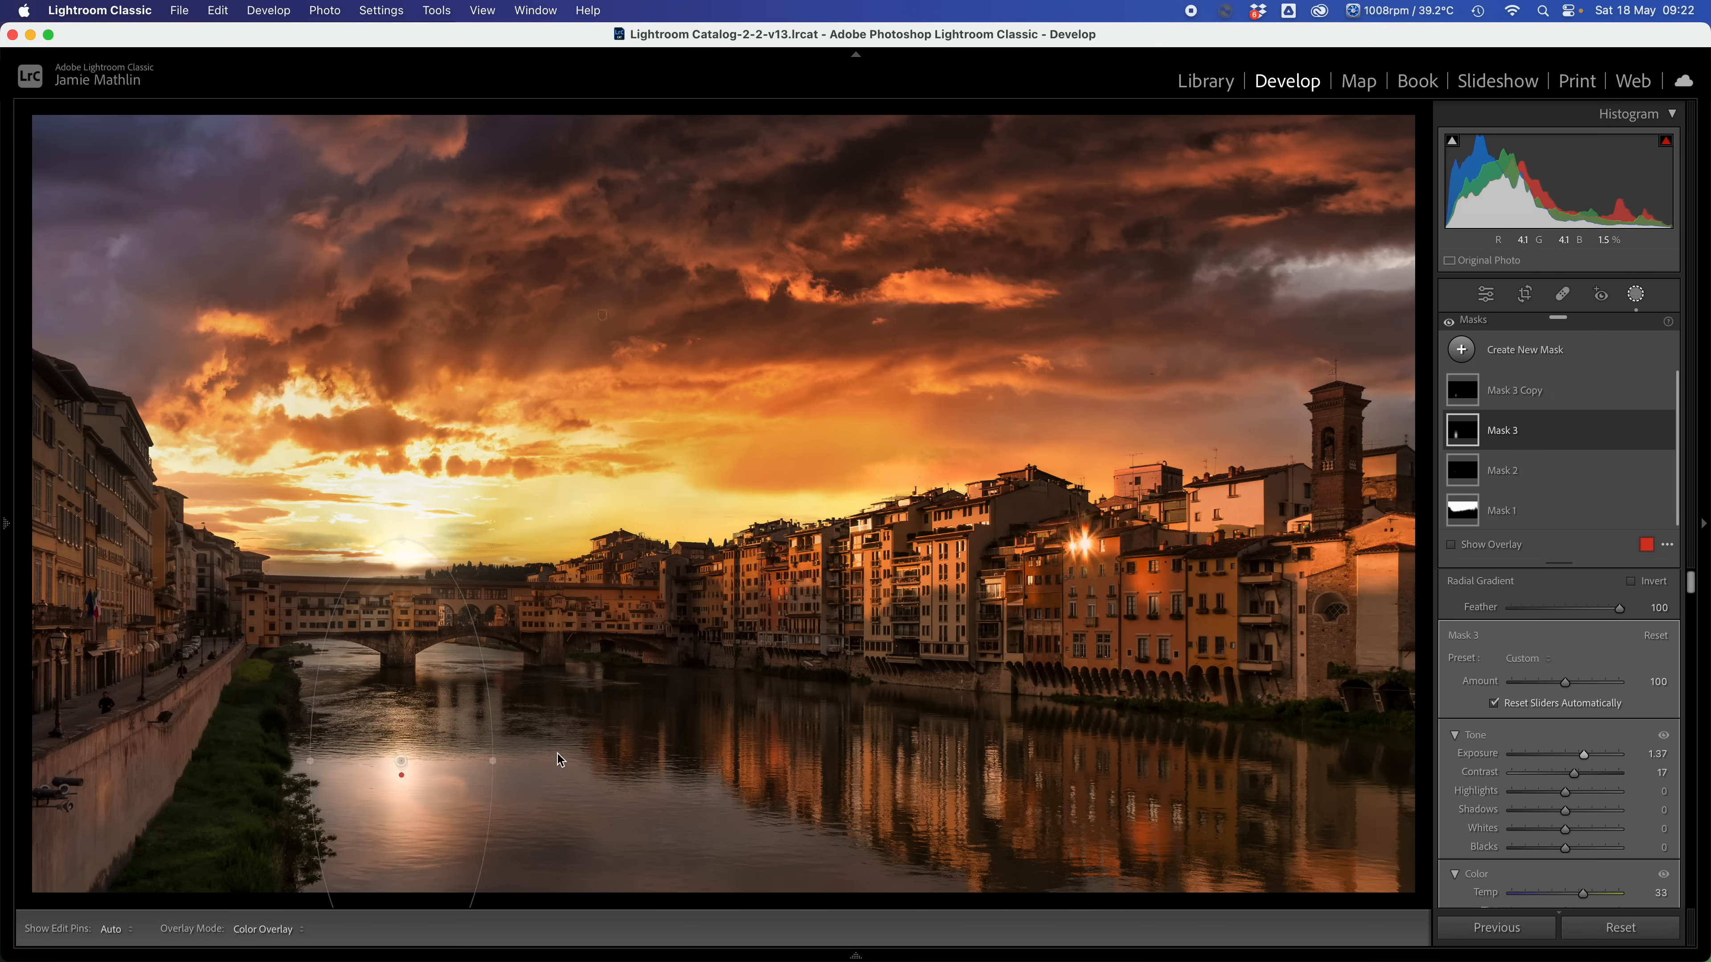
Raise Mask 3 Copy's Exposure to 1.38 and stretch its narrow gradient vertically along the sun's reflection.
{"action": "left_click", "coordinate": [404, 775]}
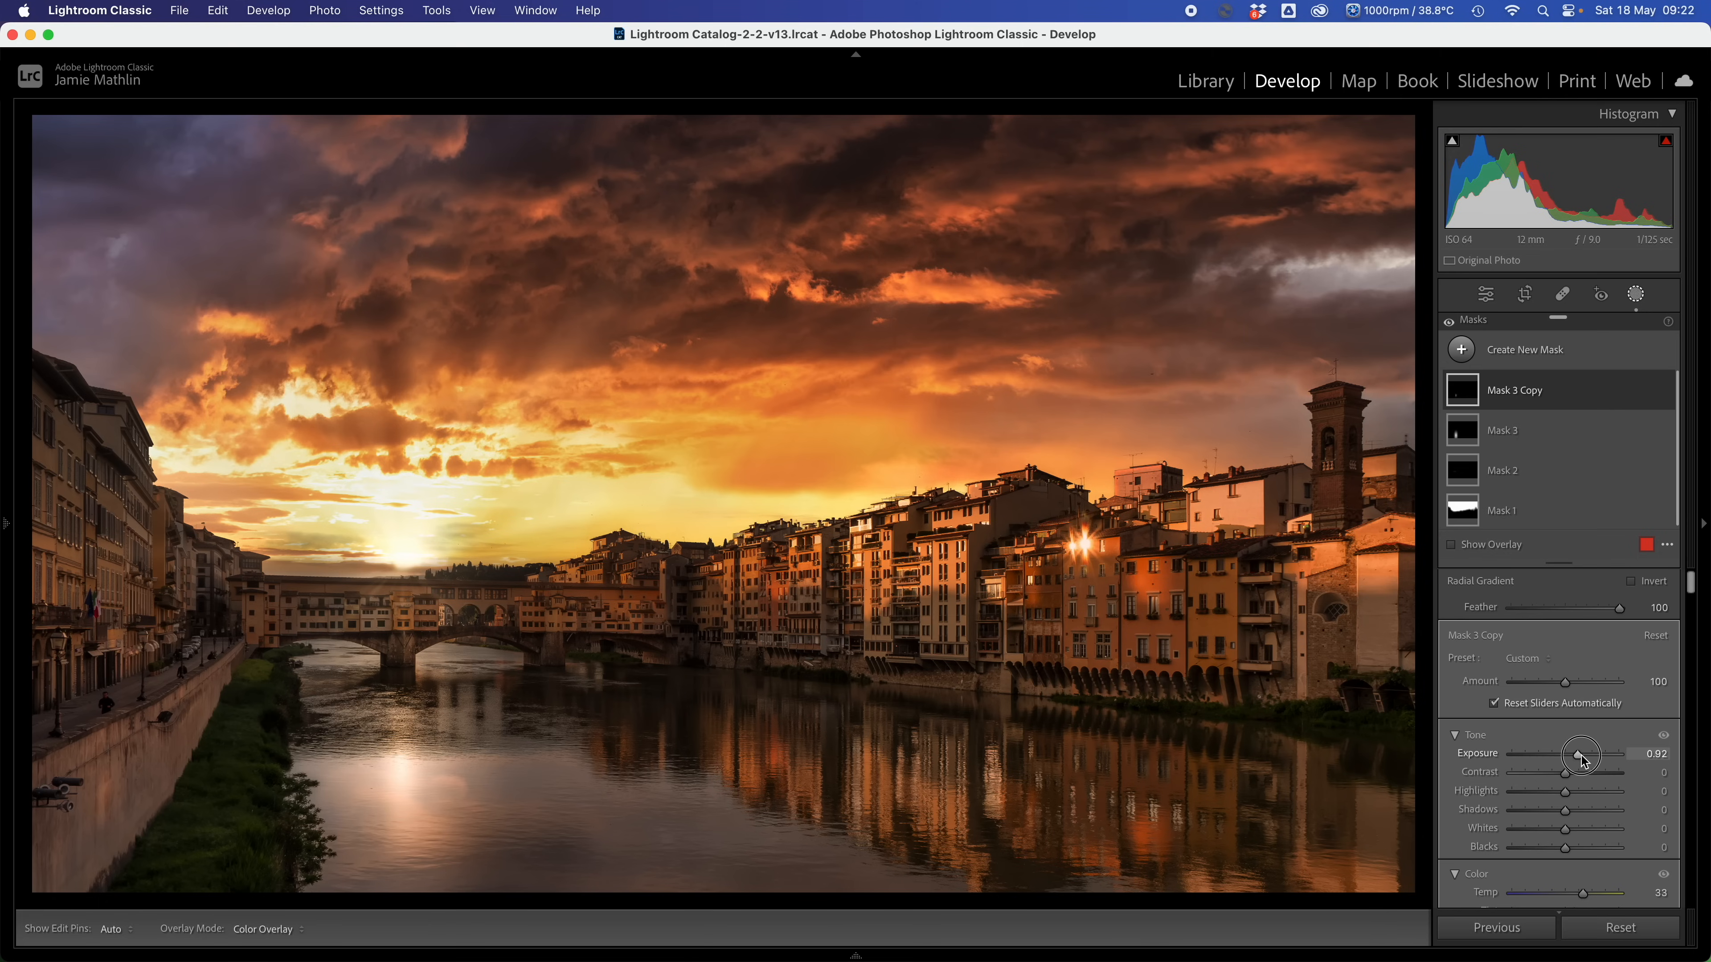
{"action": "left_click_drag", "start_coordinate": [1586, 761], "coordinate": [1587, 762]}
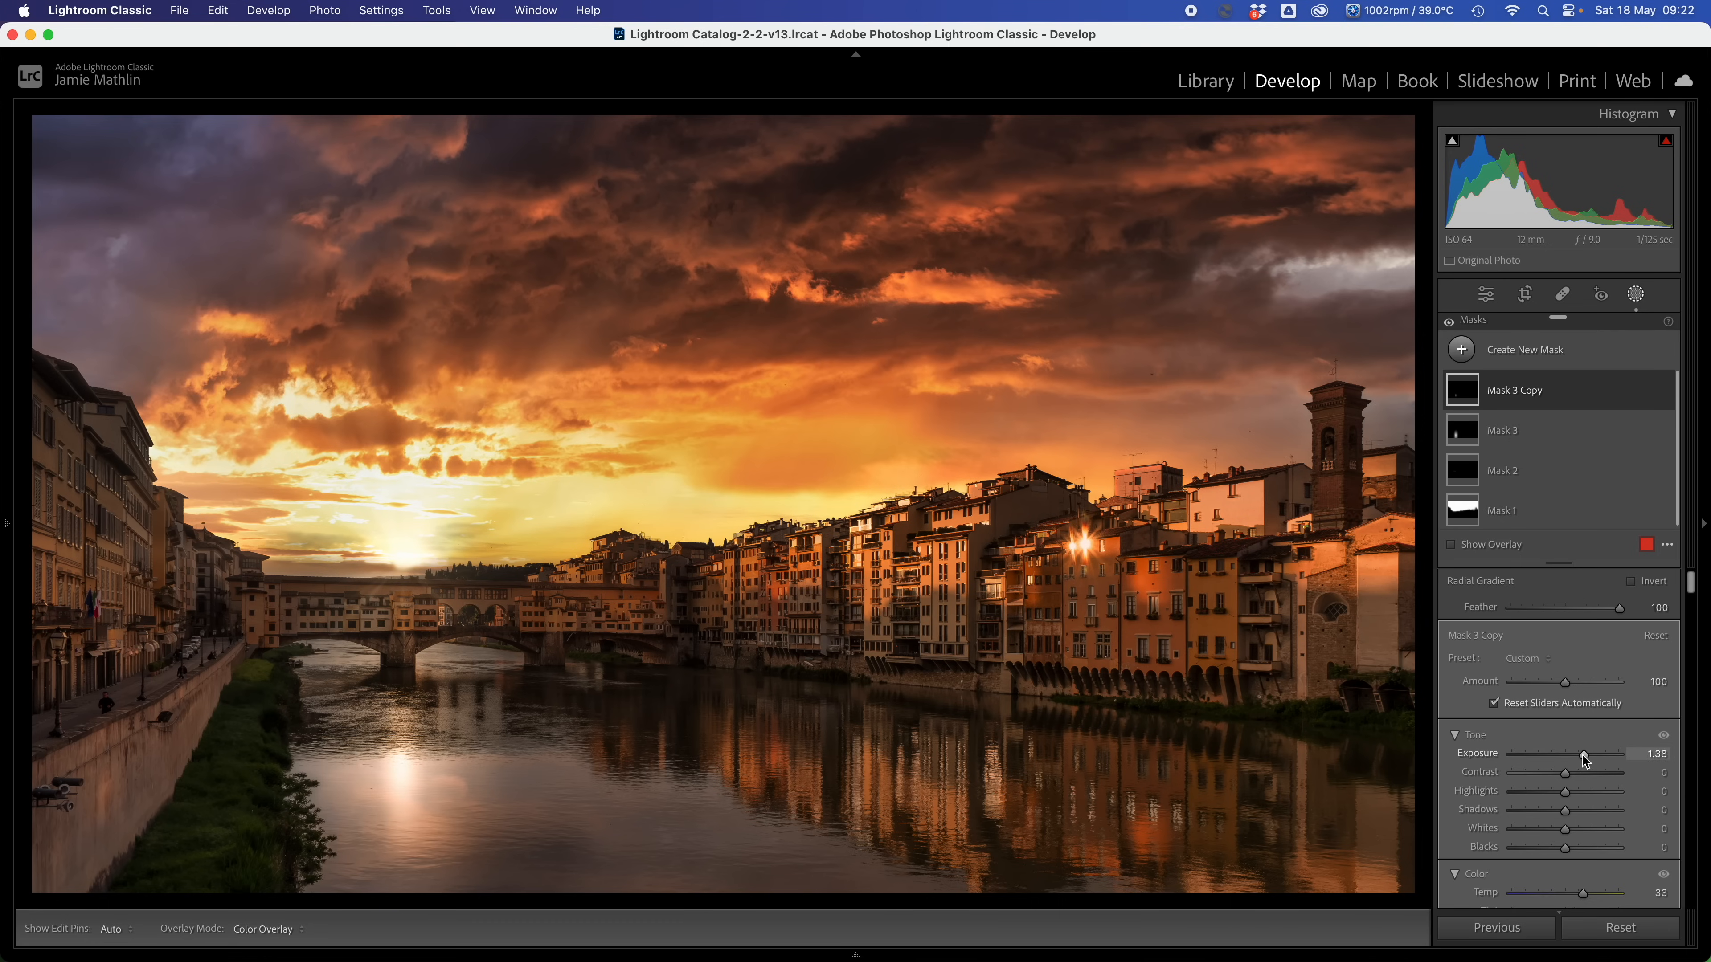
{"action": "left_click_drag", "start_coordinate": [402, 840], "coordinate": [402, 872]}
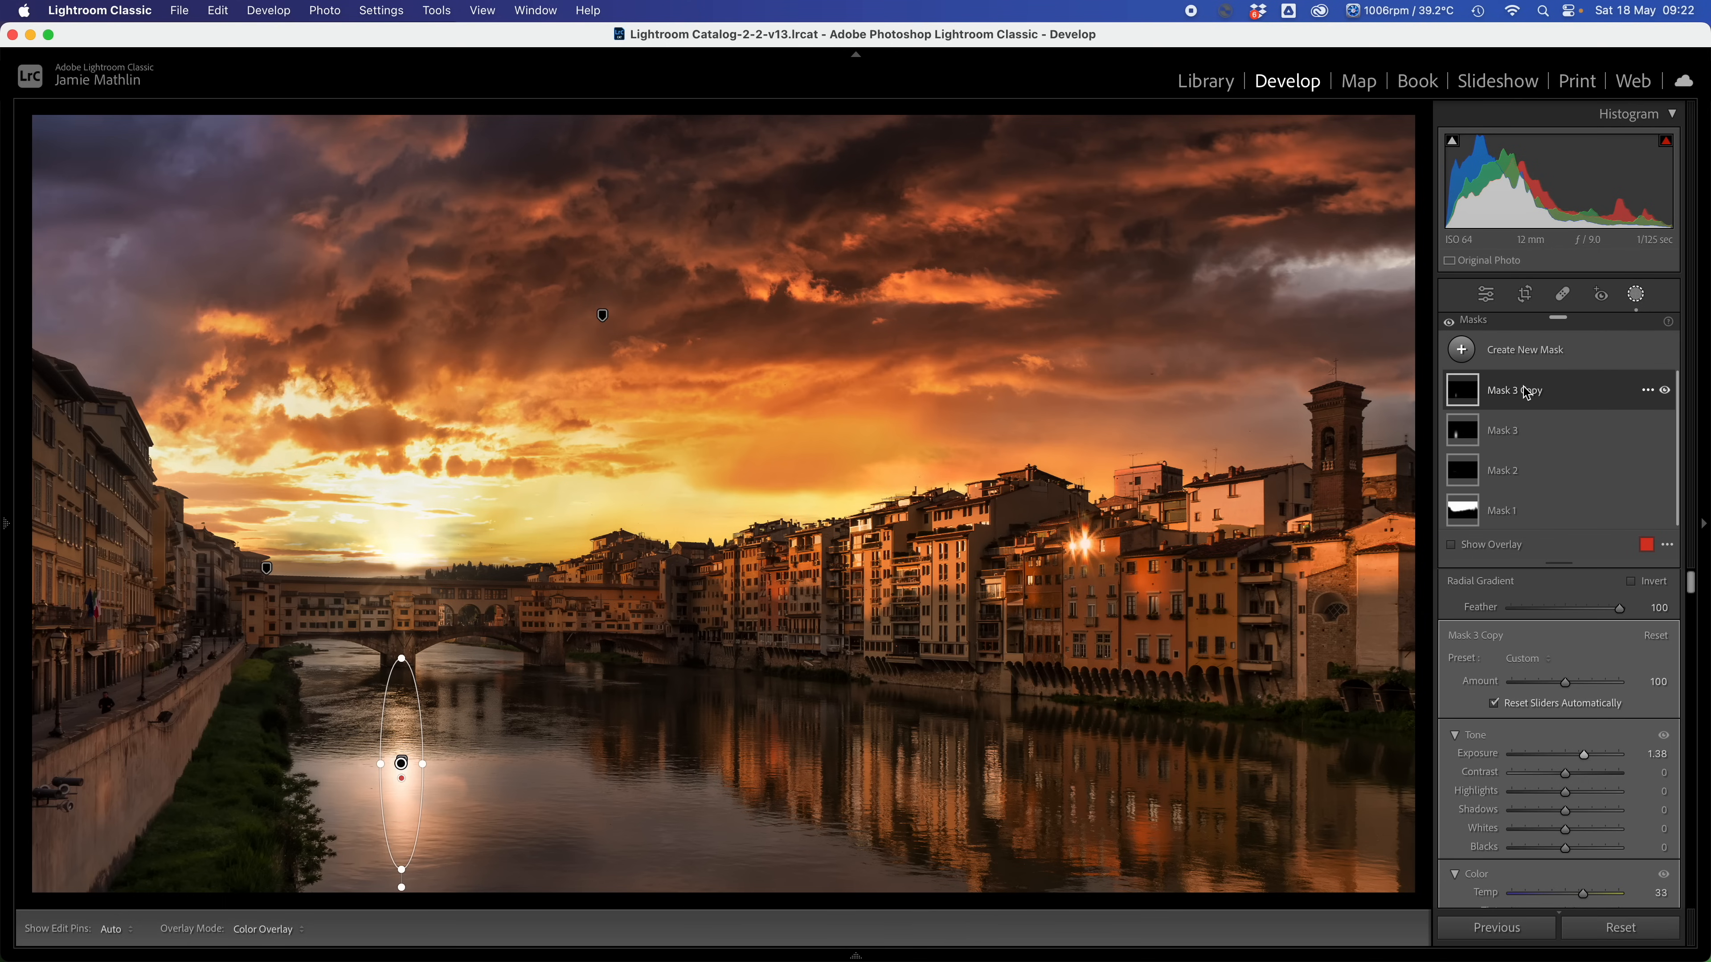
Subtract from Mask 3 Copy with a brush of Size 10.0, Feather 73 and Flow 100, painting across the bridge and the water just below it.
{"action": "left_click", "coordinate": [1536, 396]}
{"action": "left_click", "coordinate": [1621, 447]}
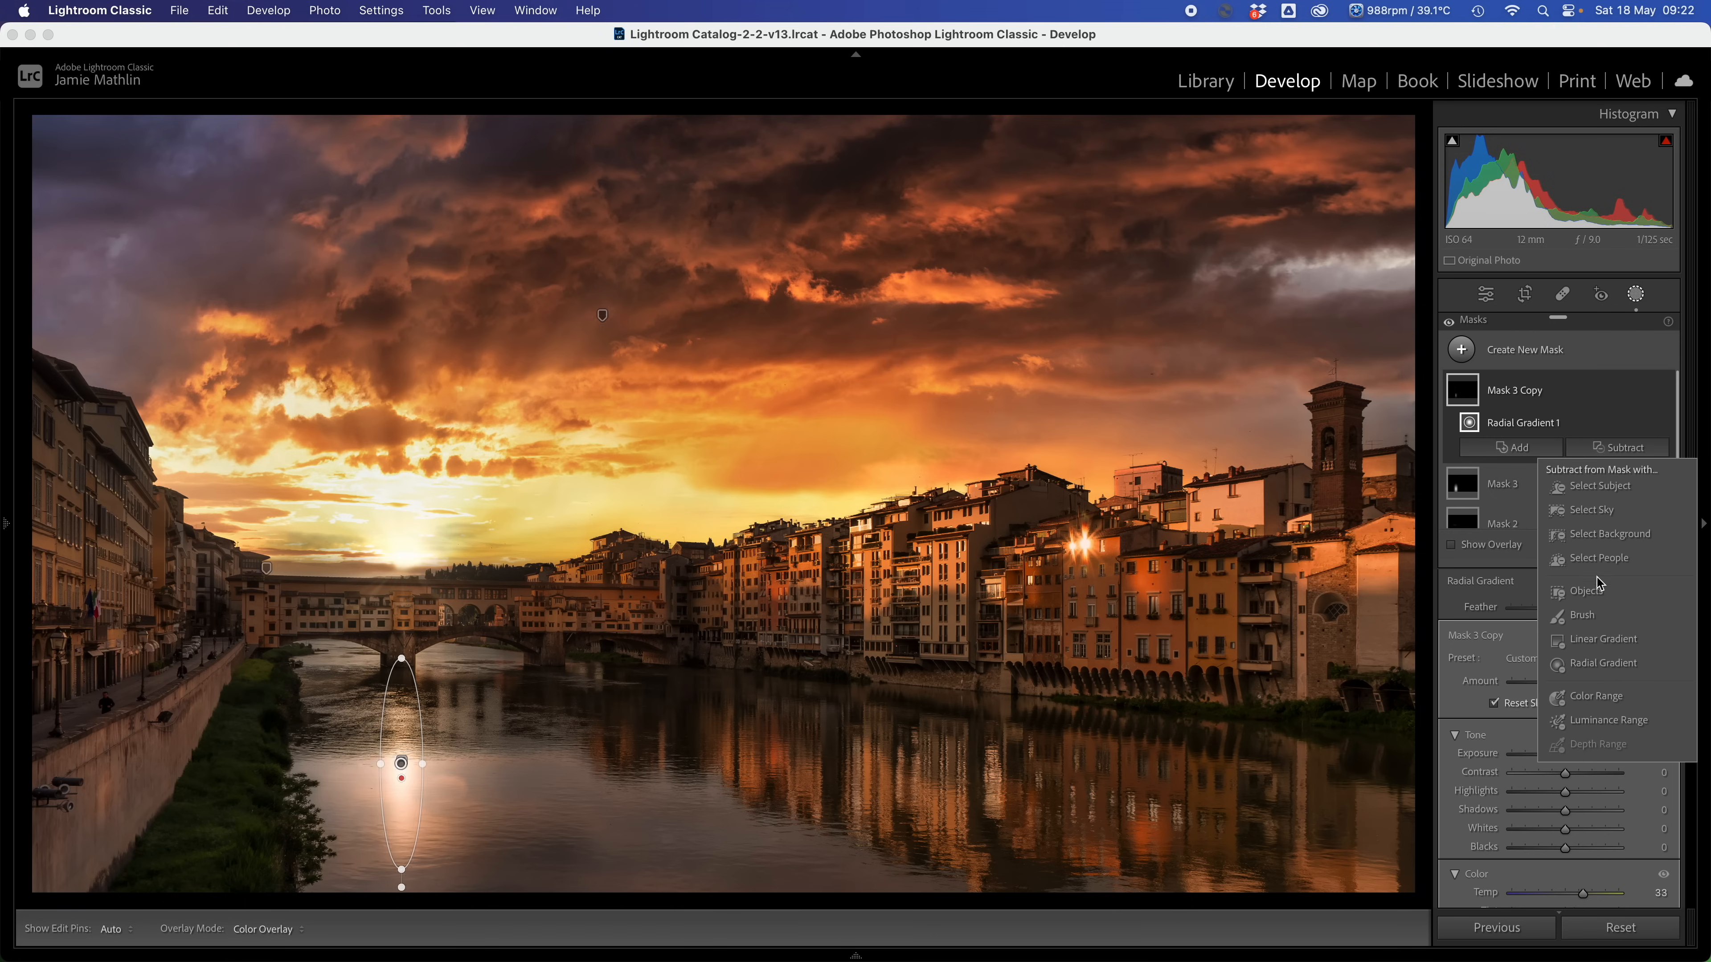
{"action": "left_click", "coordinate": [1590, 618]}
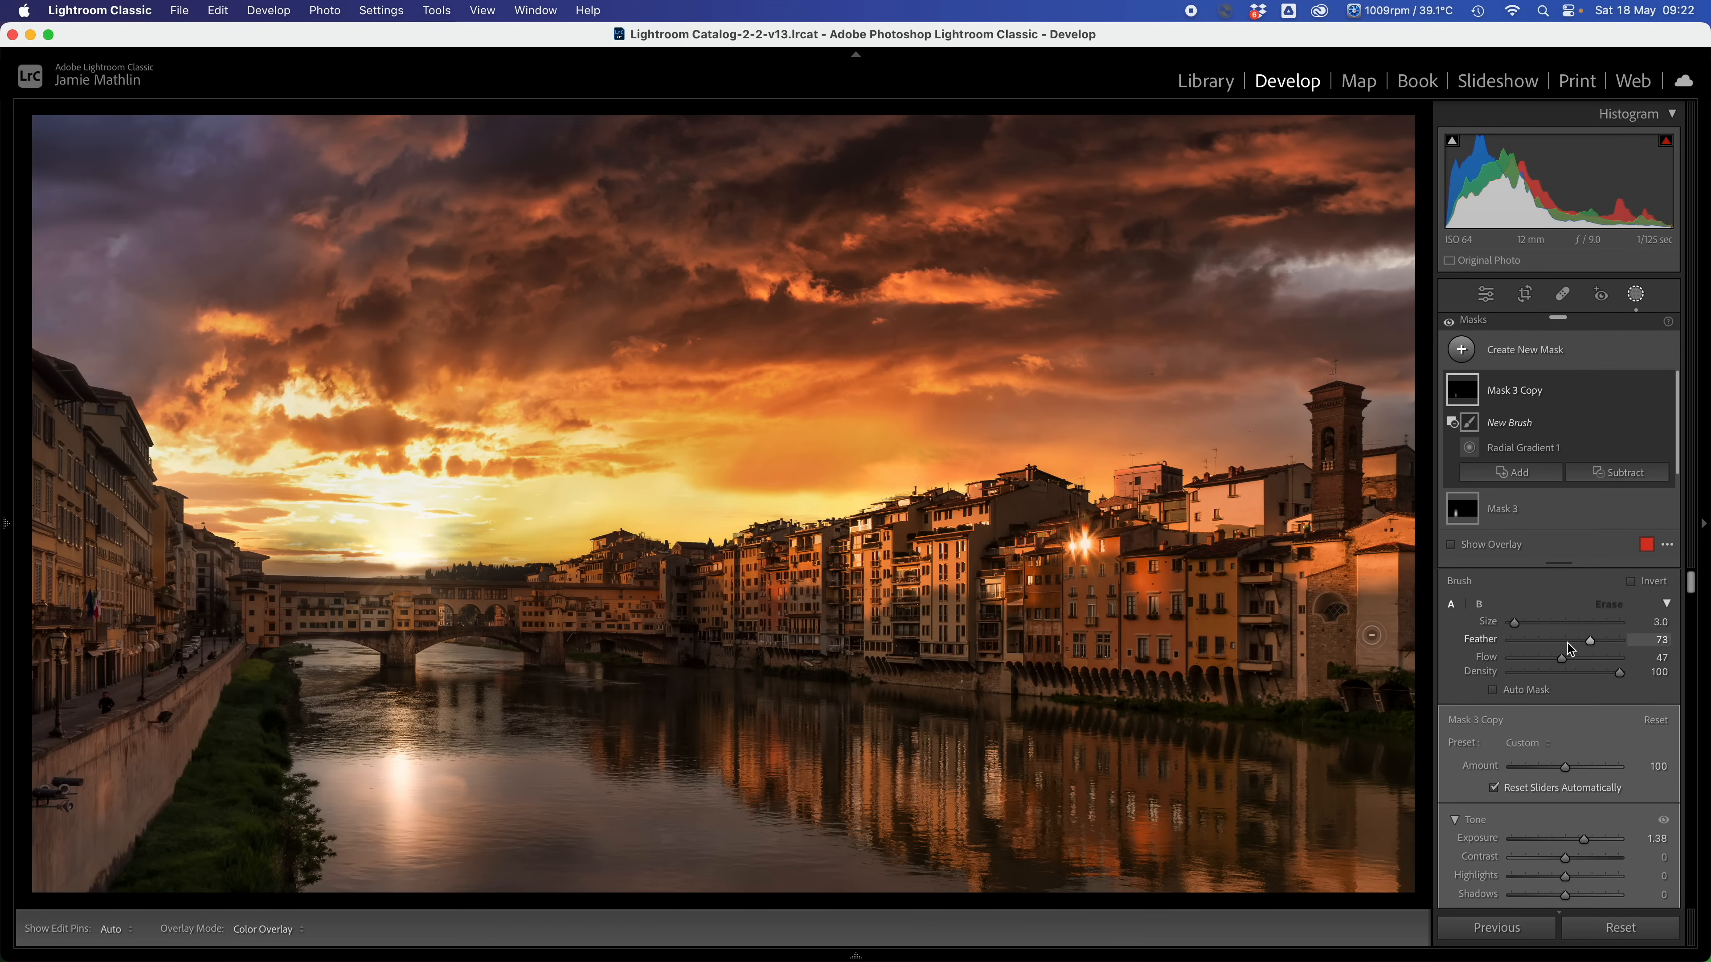
{"action": "left_click_drag", "start_coordinate": [1564, 662], "coordinate": [1633, 663]}
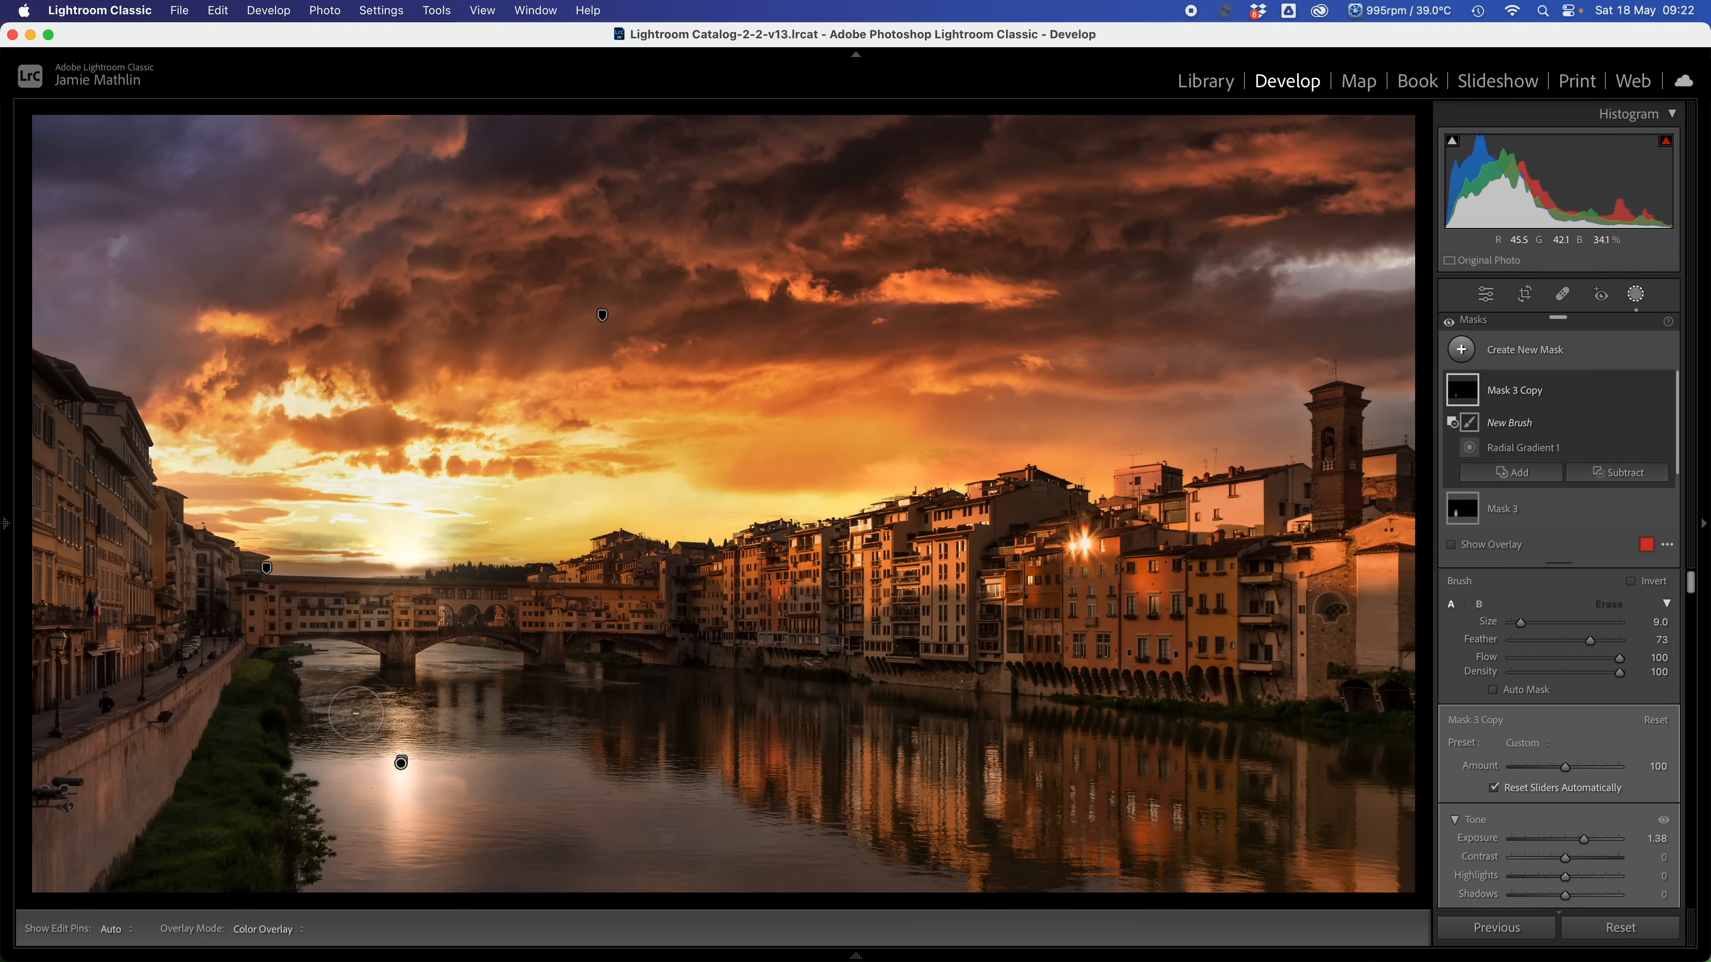
{"action": "scroll", "coordinate": [334, 710], "scroll_direction": "up", "scroll_amount": 1}
{"action": "key", "text": "h"}
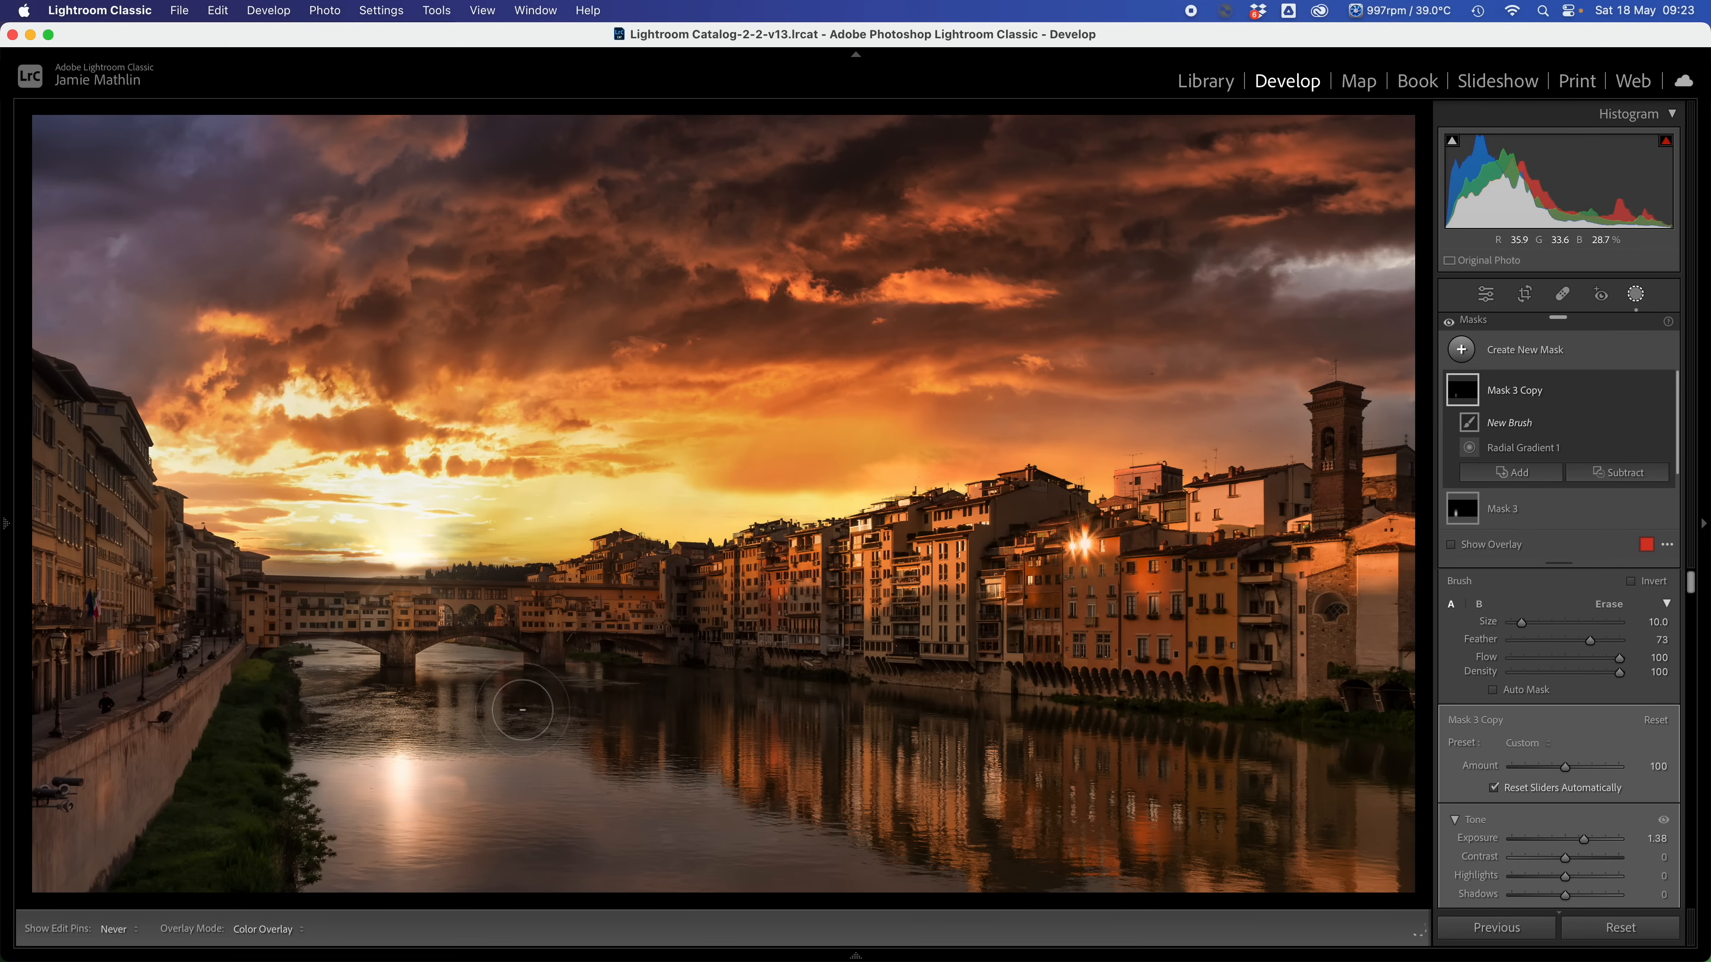
{"action": "left_click_drag", "start_coordinate": [300, 710], "coordinate": [469, 712]}
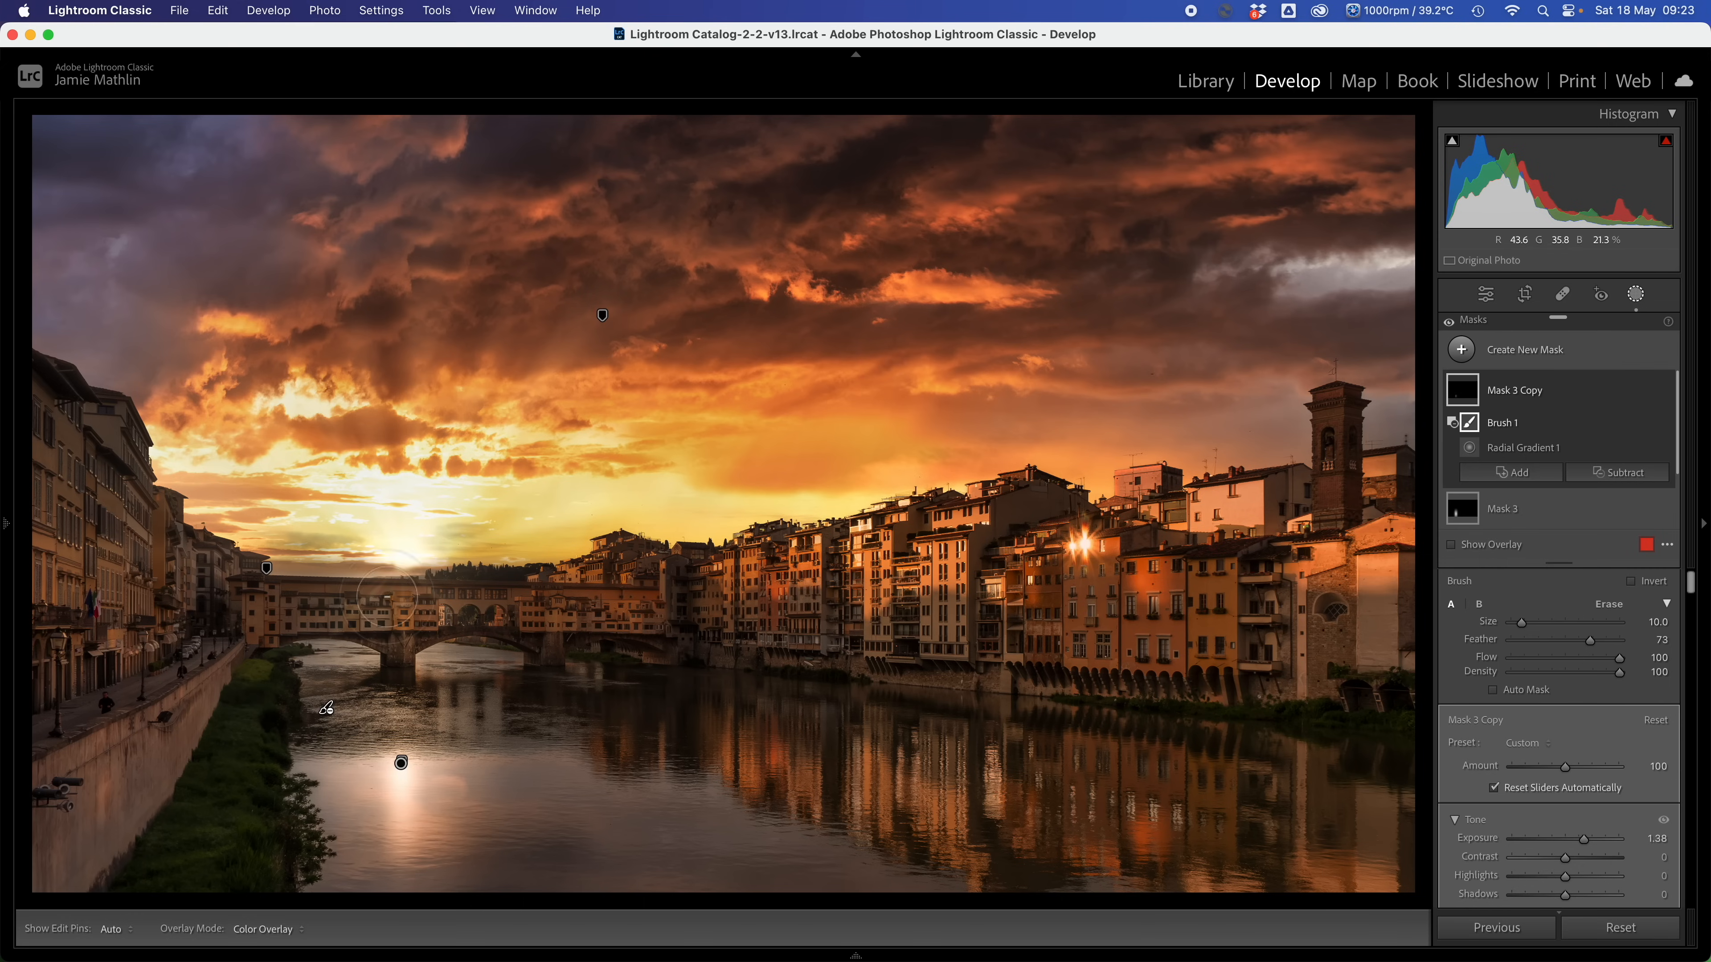
Subtract from Mask 3 with a brush of Size 10.0 and Flow 55, painting over the bridge area and upper water.
{"action": "left_click", "coordinate": [1537, 510]}
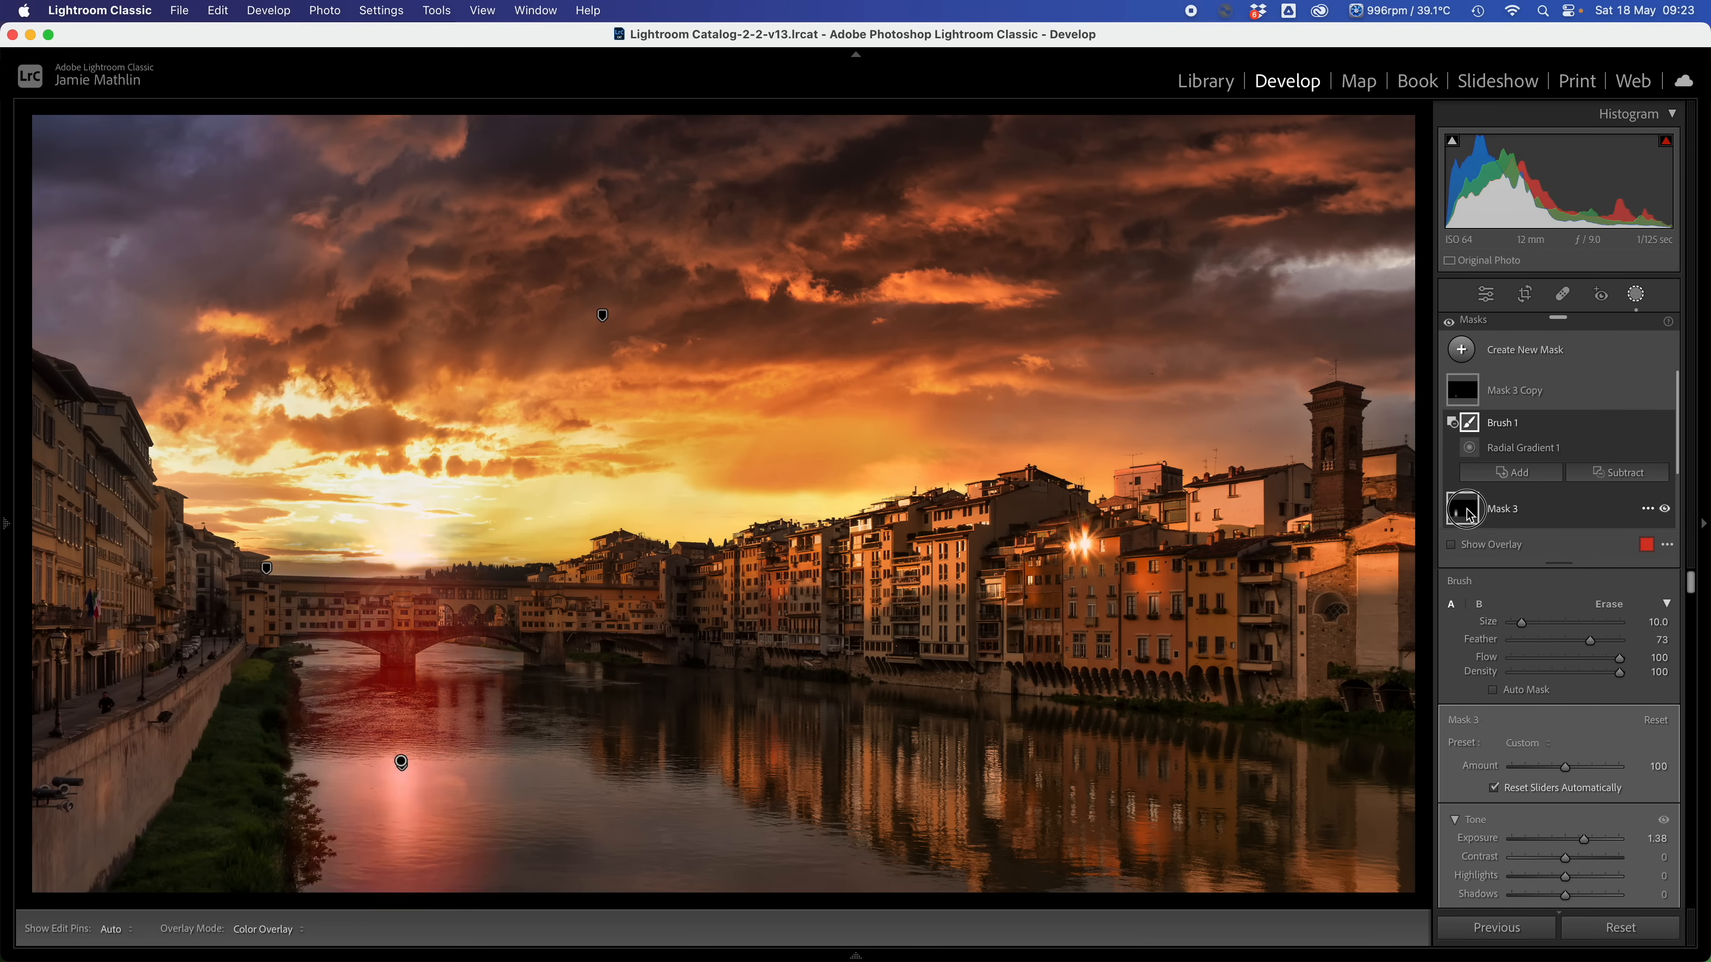
{"action": "left_click", "coordinate": [1609, 488]}
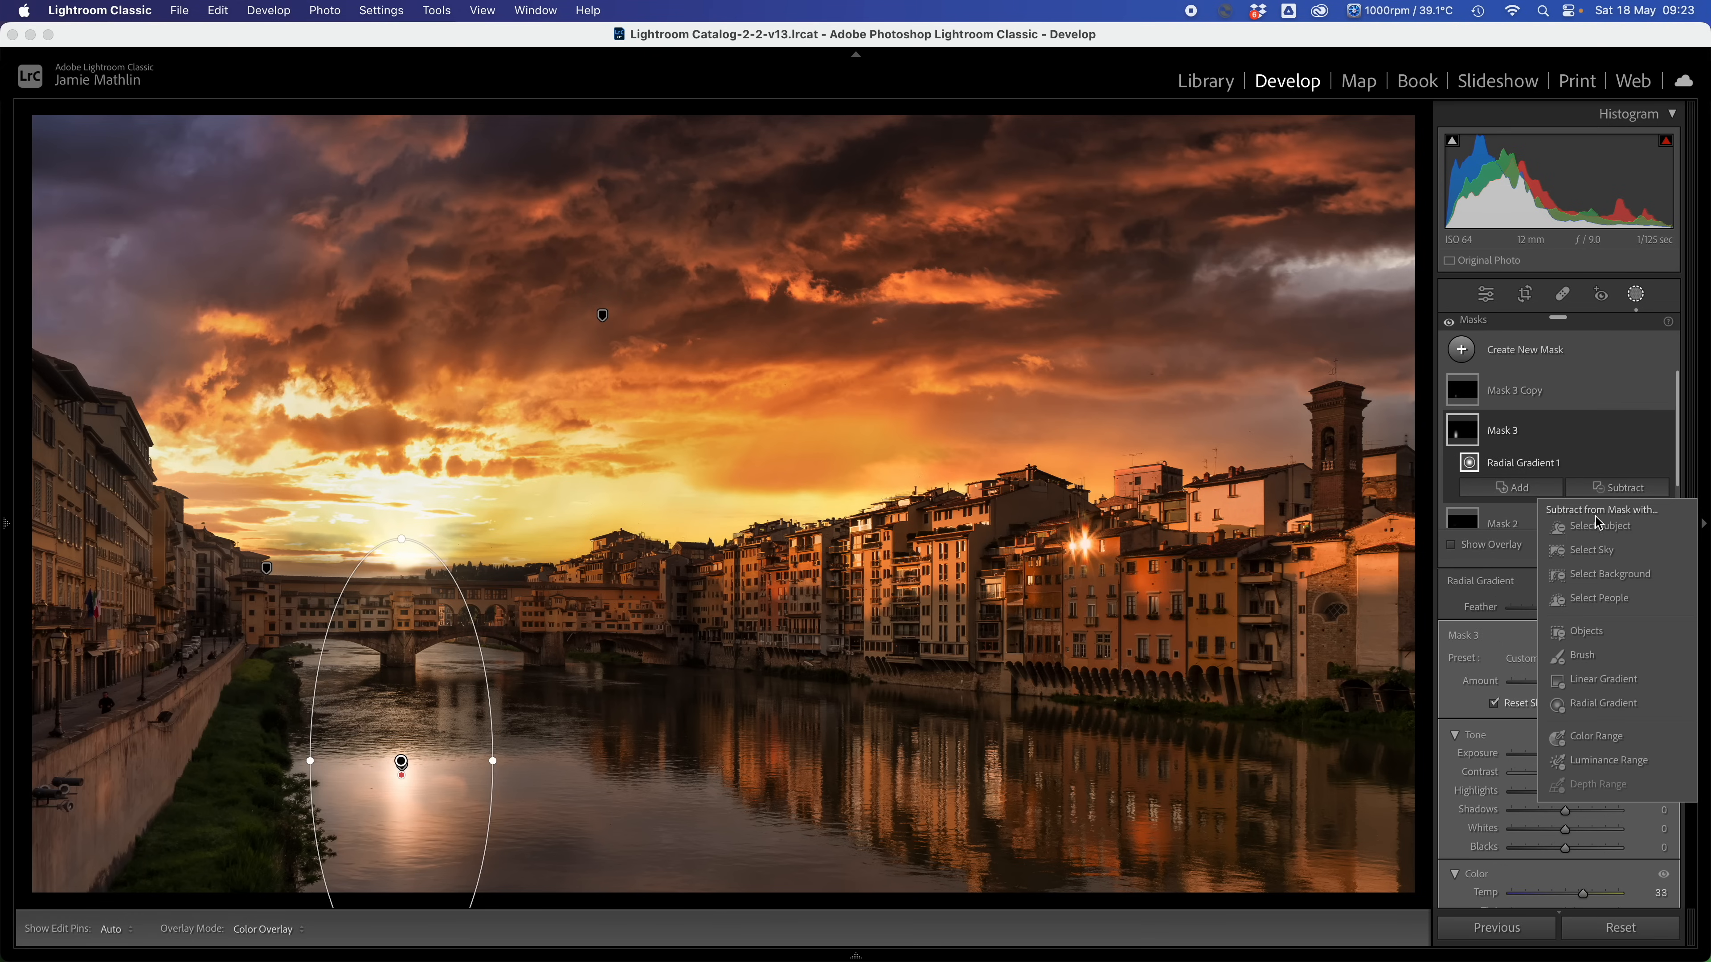
{"action": "left_click", "coordinate": [1576, 657]}
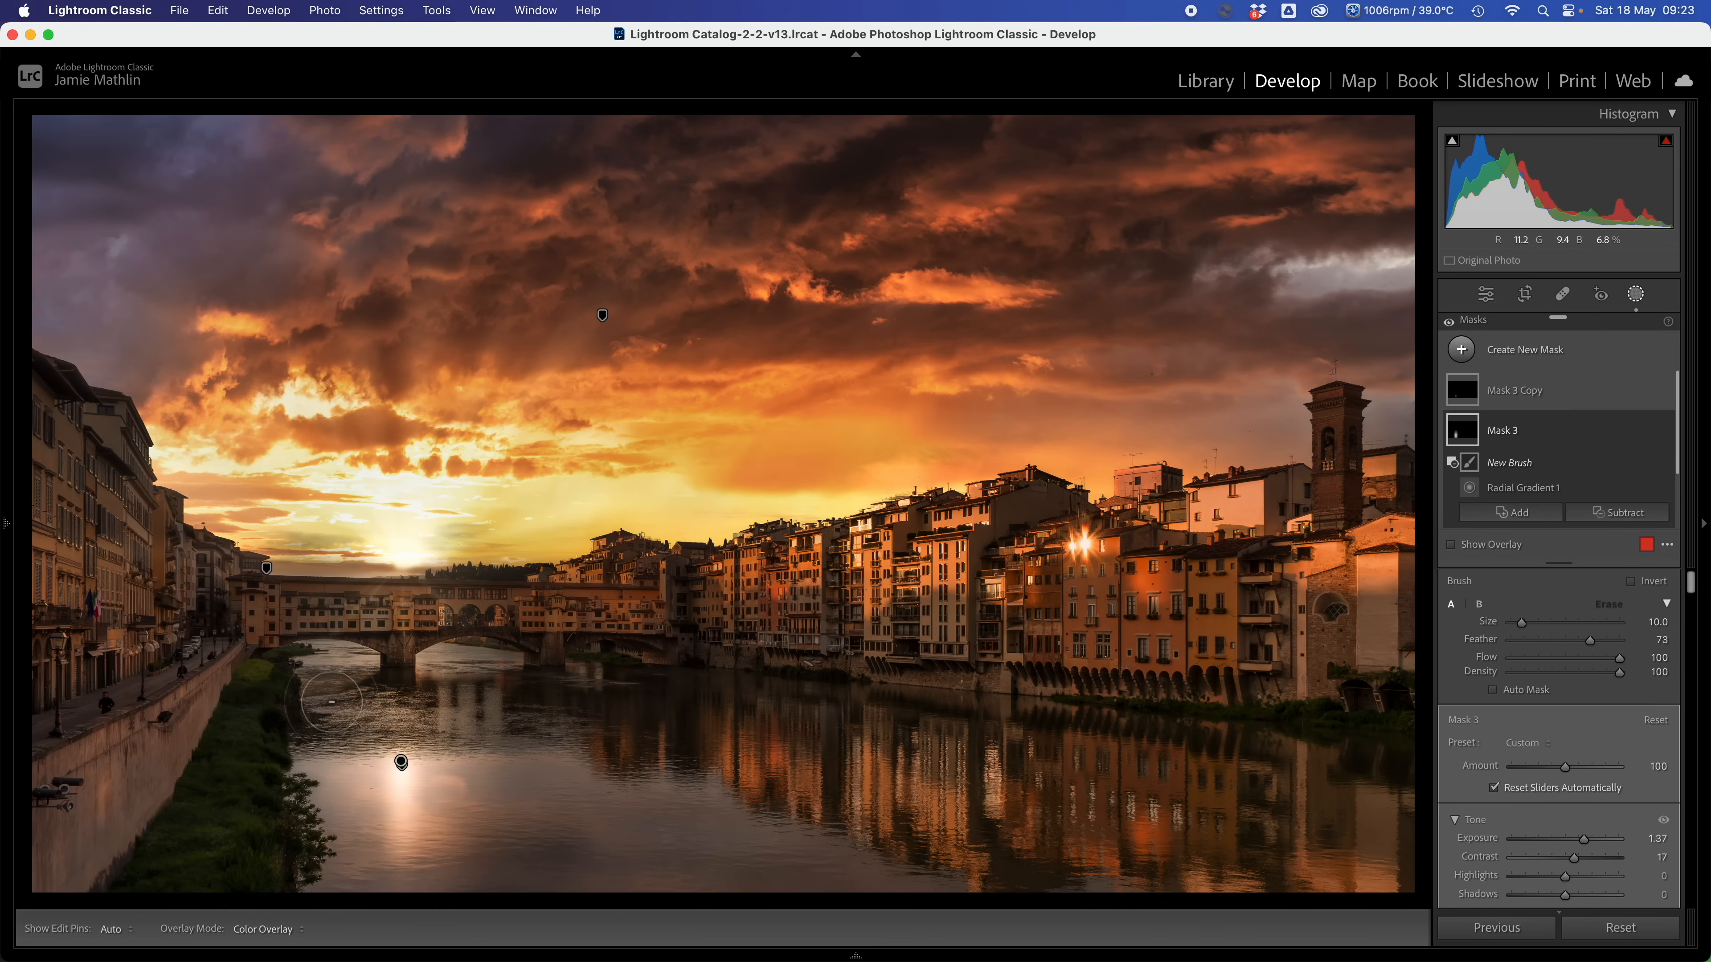
{"action": "left_click_drag", "start_coordinate": [1619, 657], "coordinate": [1570, 658]}
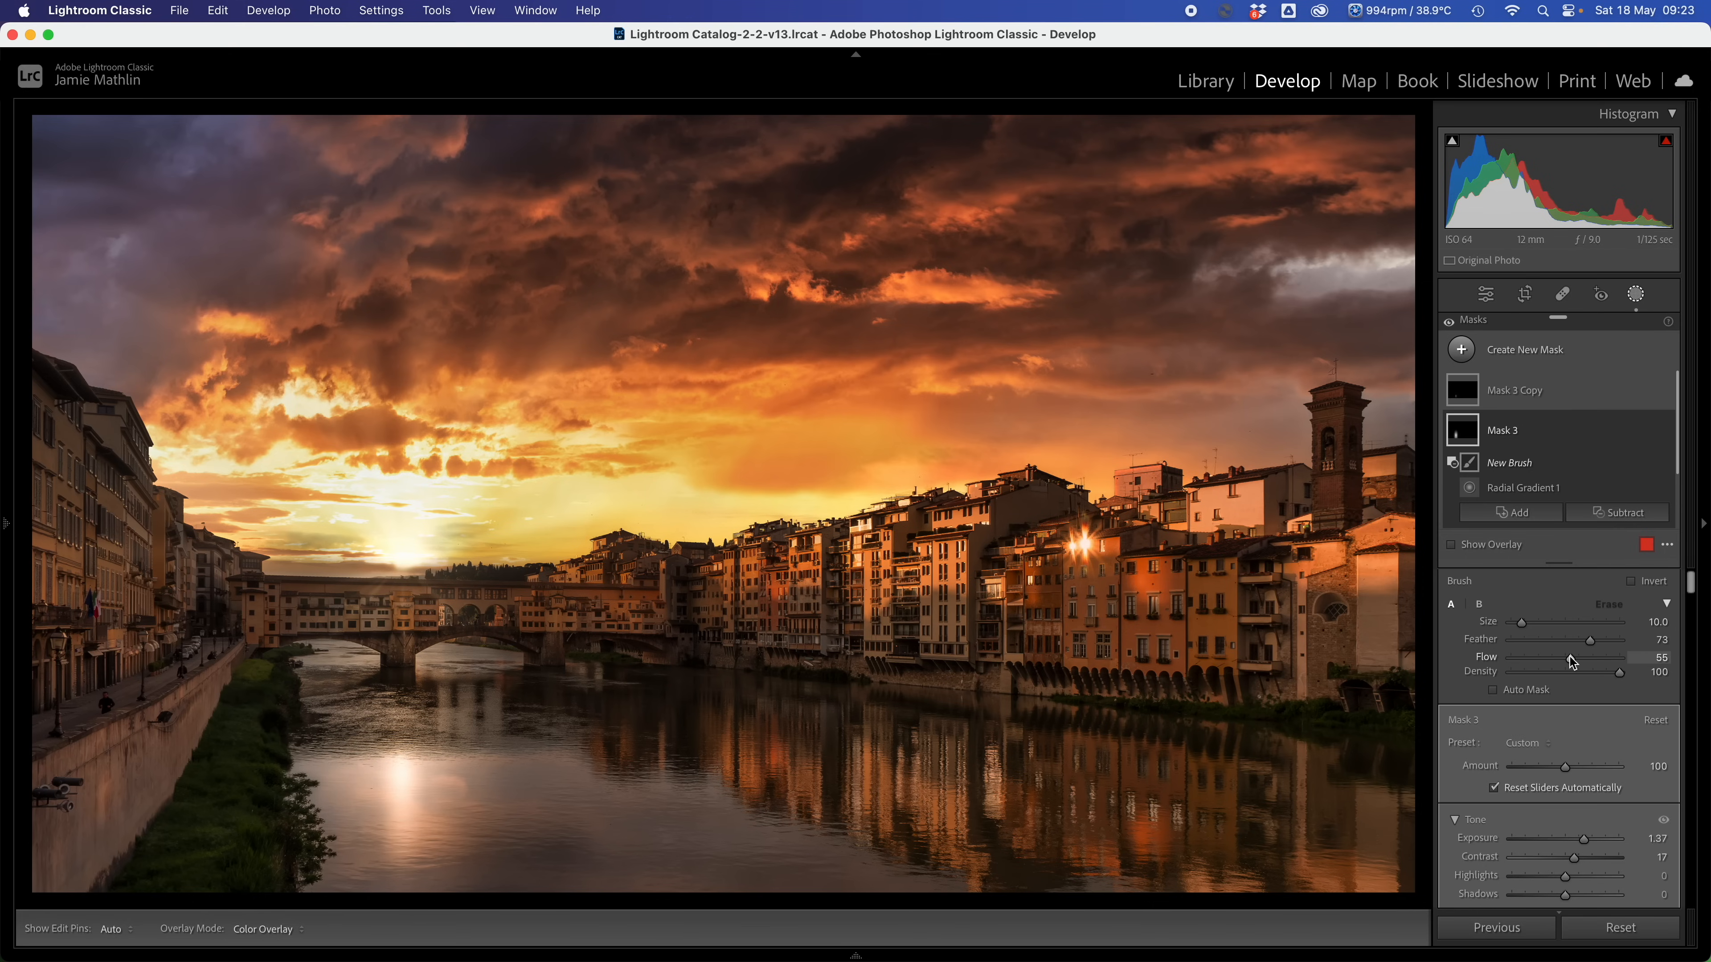
{"action": "key", "text": "h"}
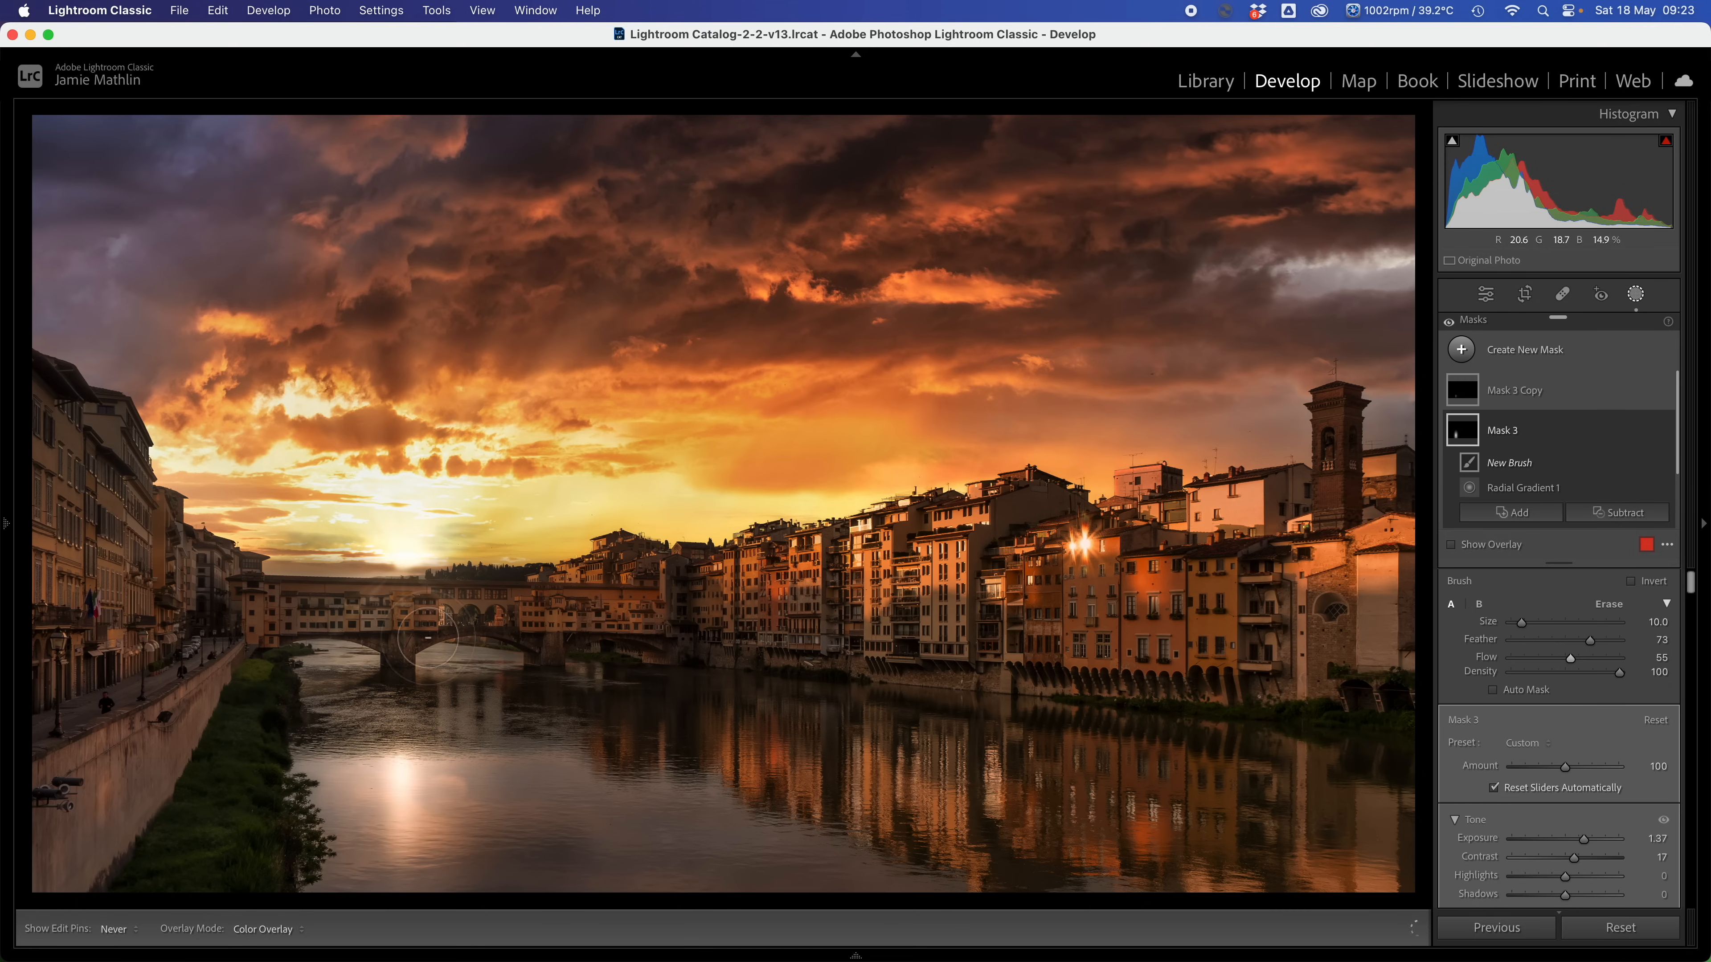
{"action": "mouse_move", "coordinate": [319, 690]}
{"action": "left_mouse_down"}
{"action": "mouse_move", "coordinate": [412, 680]}
{"action": "mouse_move", "coordinate": [510, 699]}
{"action": "mouse_move", "coordinate": [317, 663]}
{"action": "left_mouse_up"}
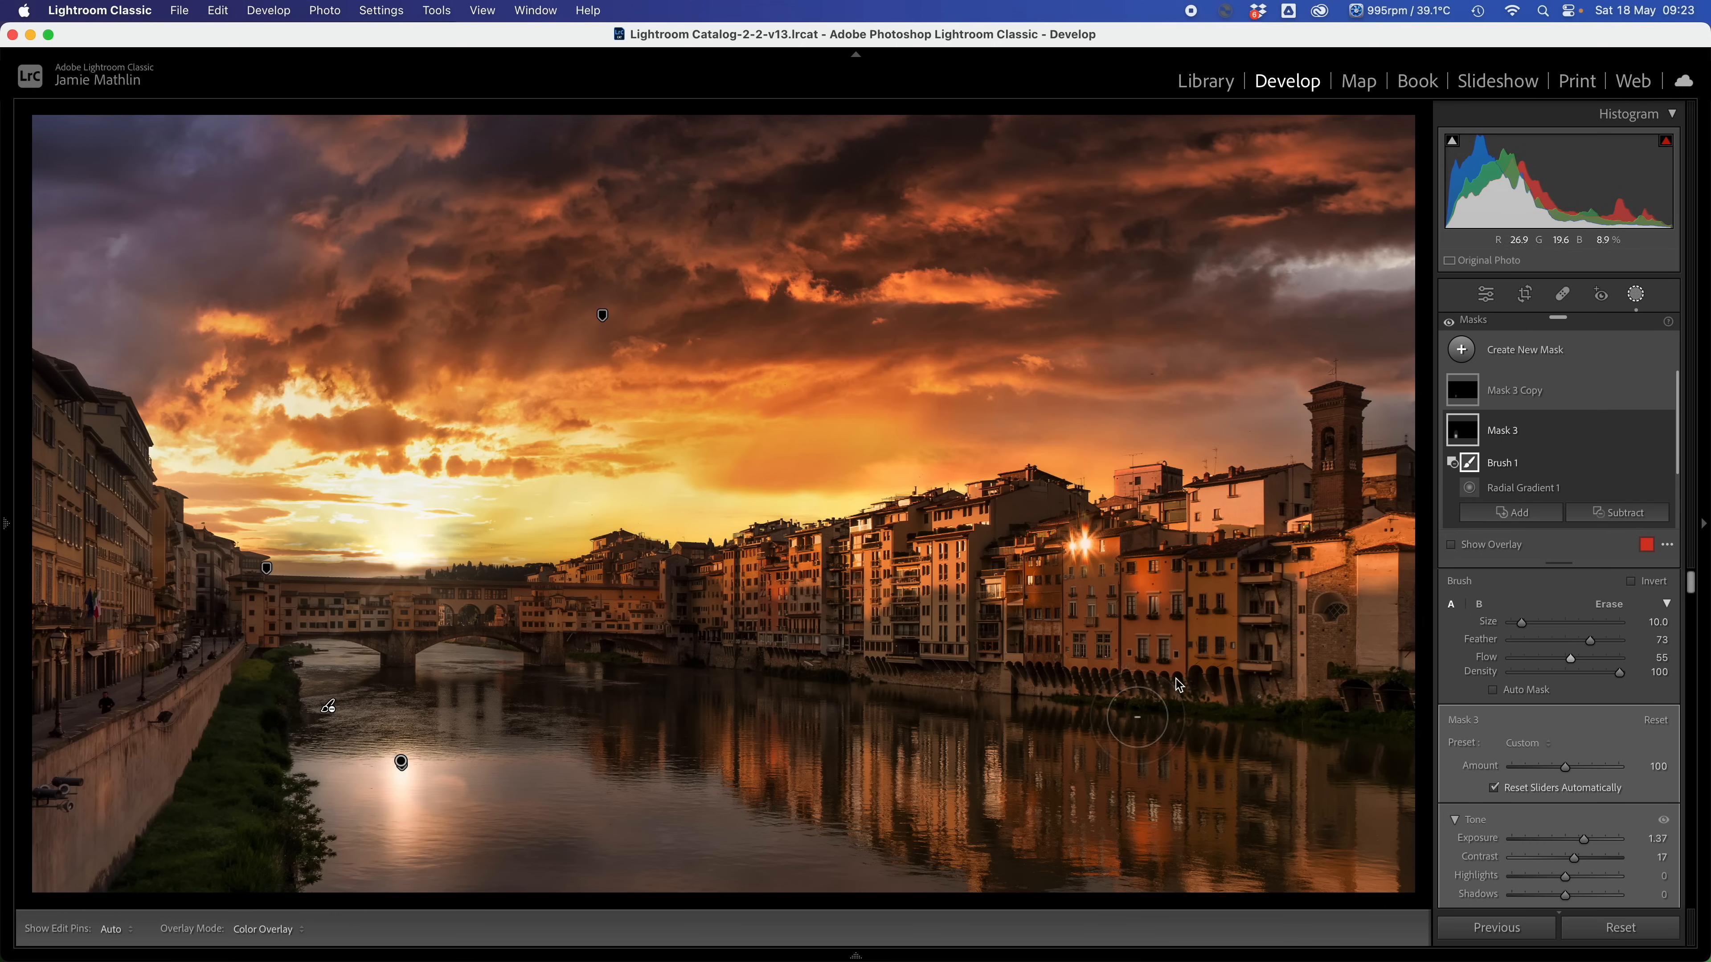
Create a radial gradient mask over the building reflections in the river, tilting and widening the ellipse along the waterline.
{"action": "left_click", "coordinate": [1517, 358]}
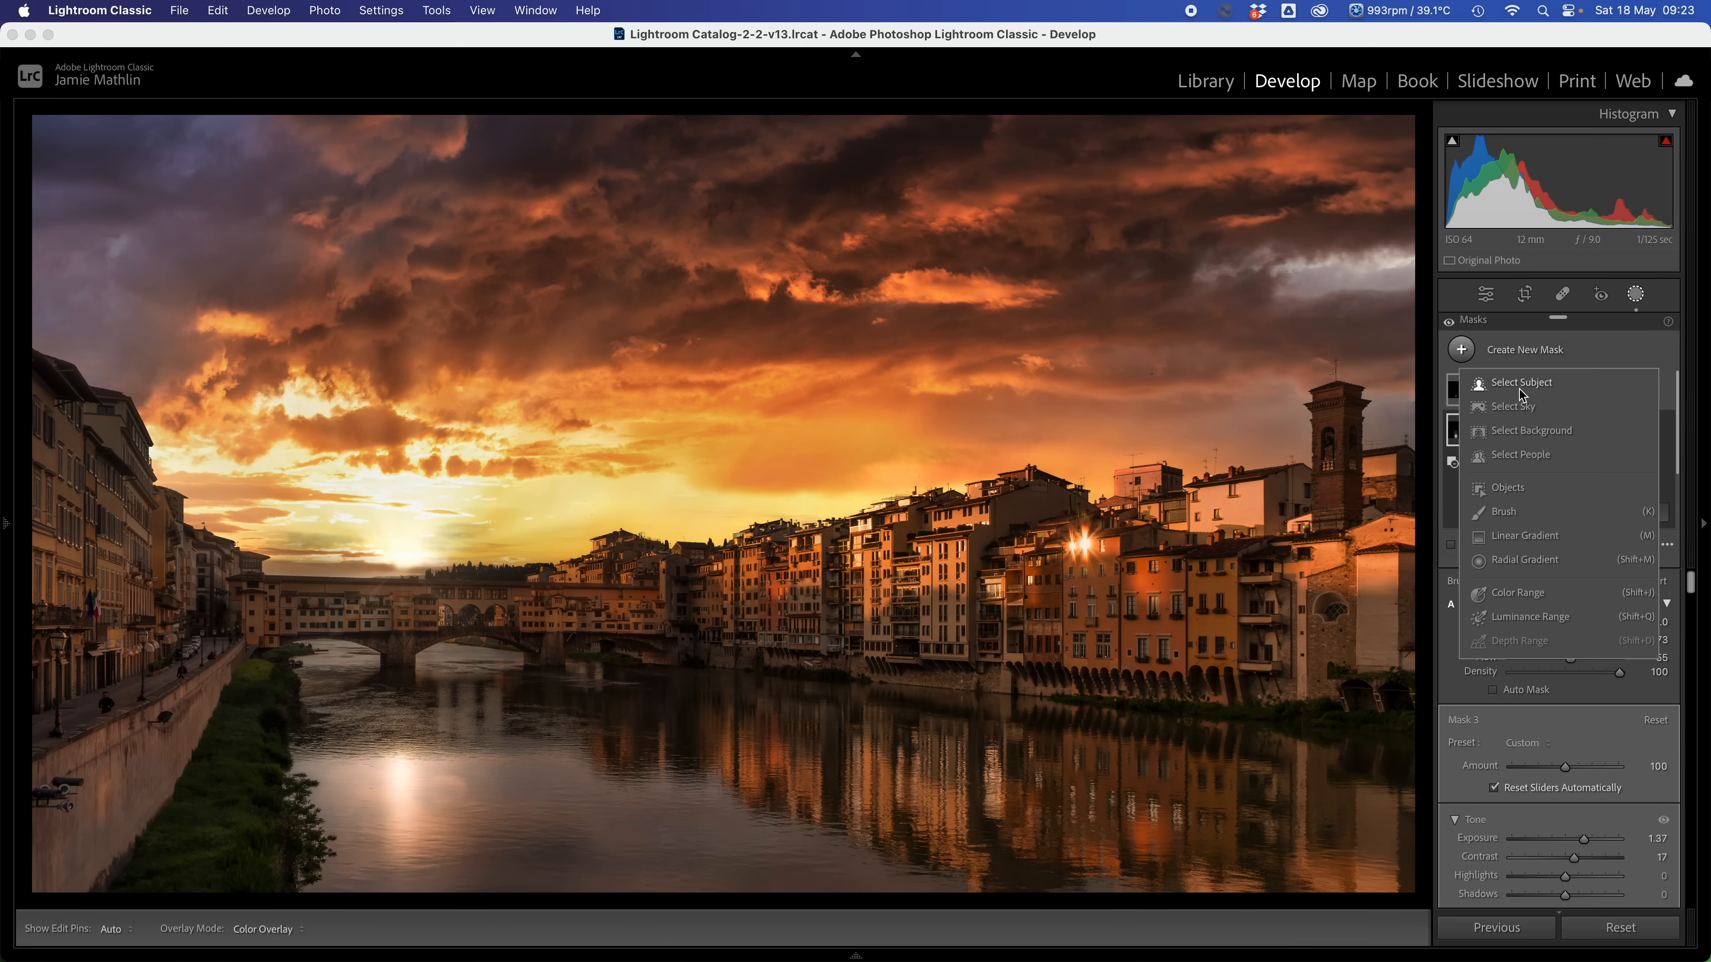
{"action": "left_click", "coordinate": [1512, 549]}
{"action": "left_click_drag", "start_coordinate": [649, 704], "coordinate": [1074, 796]}
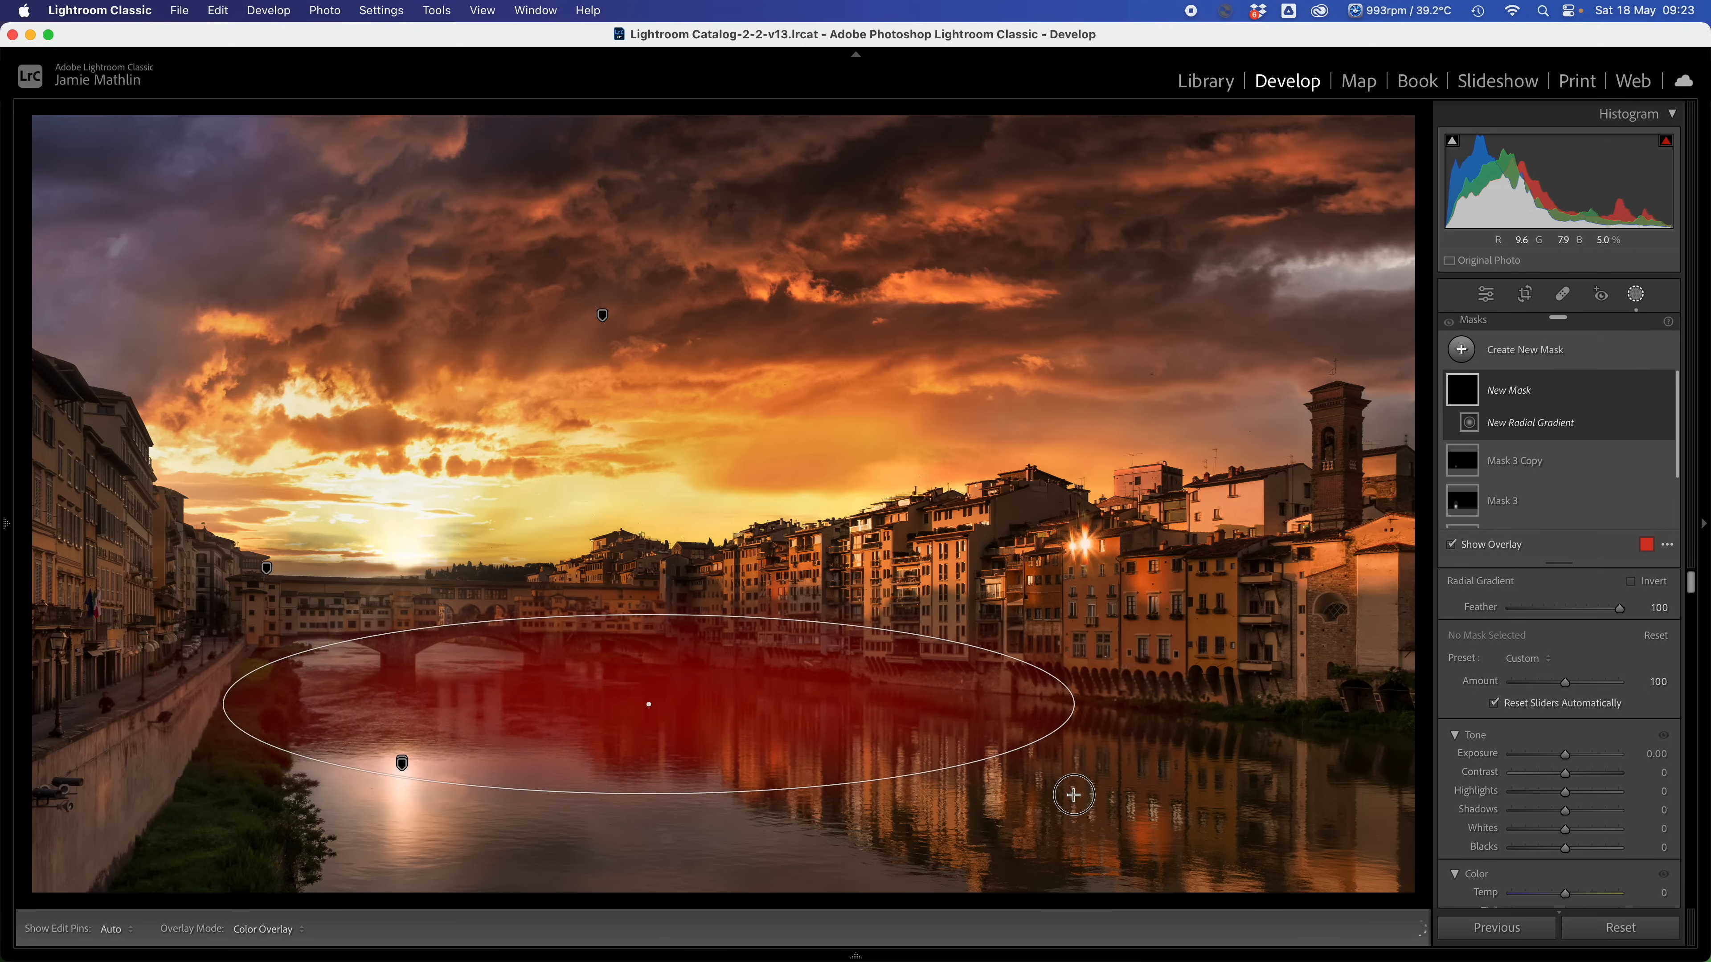
{"action": "left_click_drag", "start_coordinate": [651, 706], "coordinate": [886, 773]}
{"action": "left_click_drag", "start_coordinate": [448, 768], "coordinate": [669, 636]}
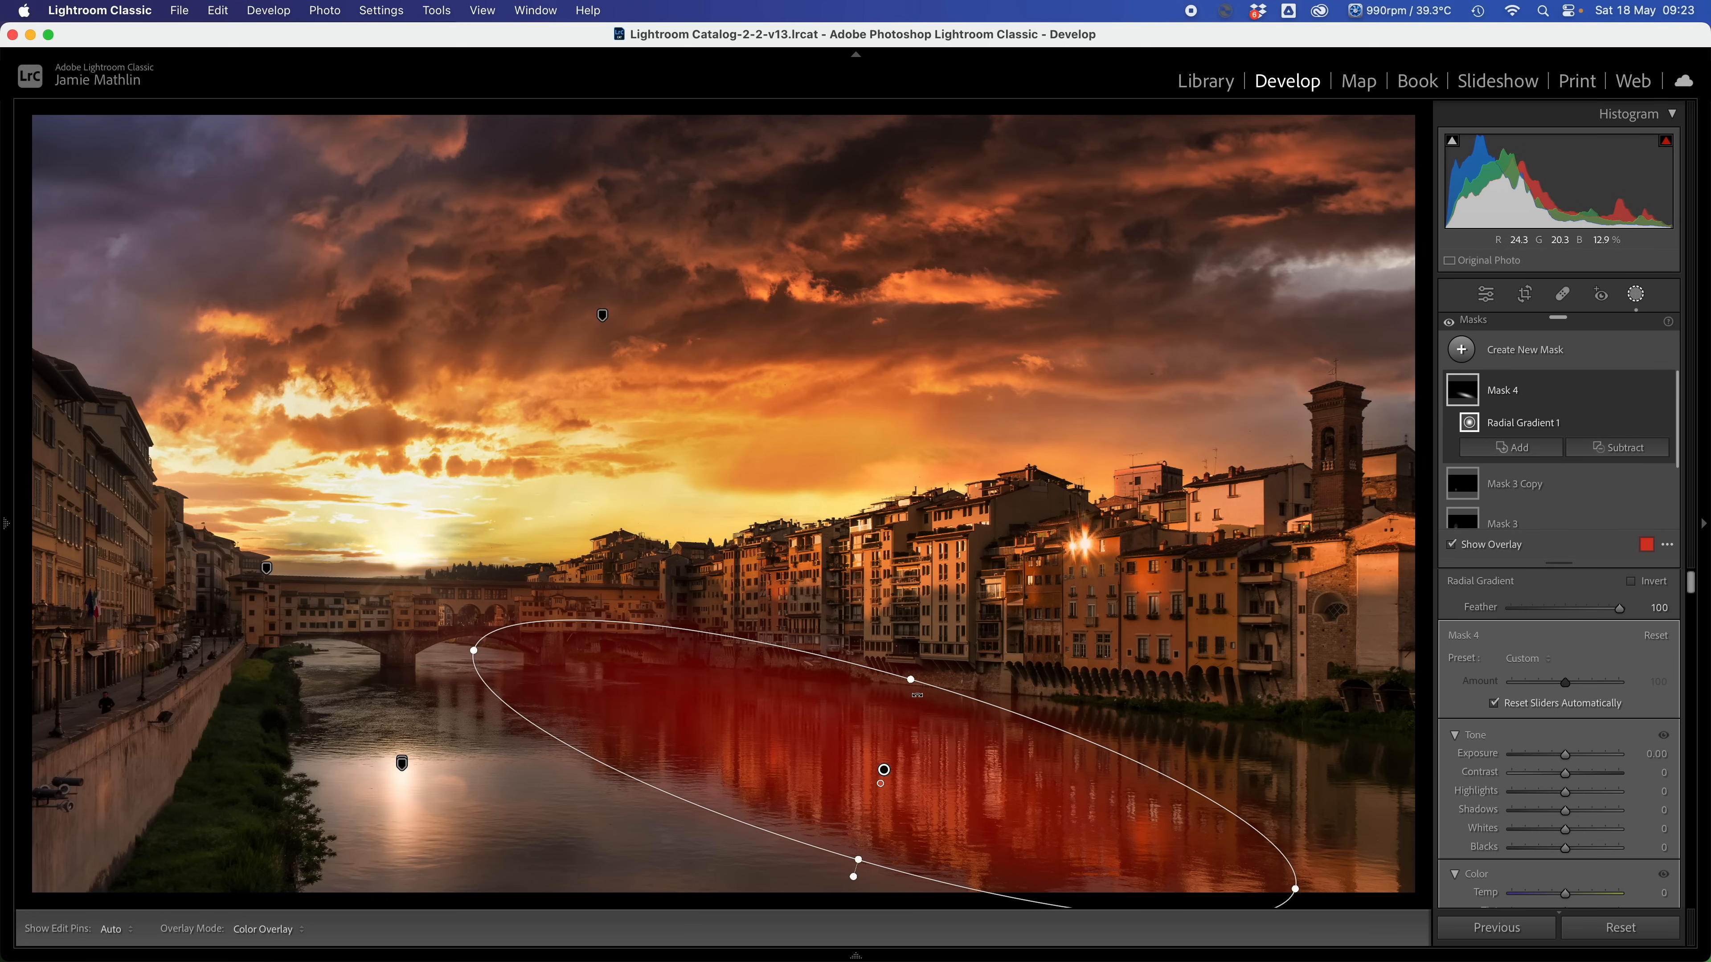
{"action": "left_click_drag", "start_coordinate": [914, 676], "coordinate": [917, 657]}
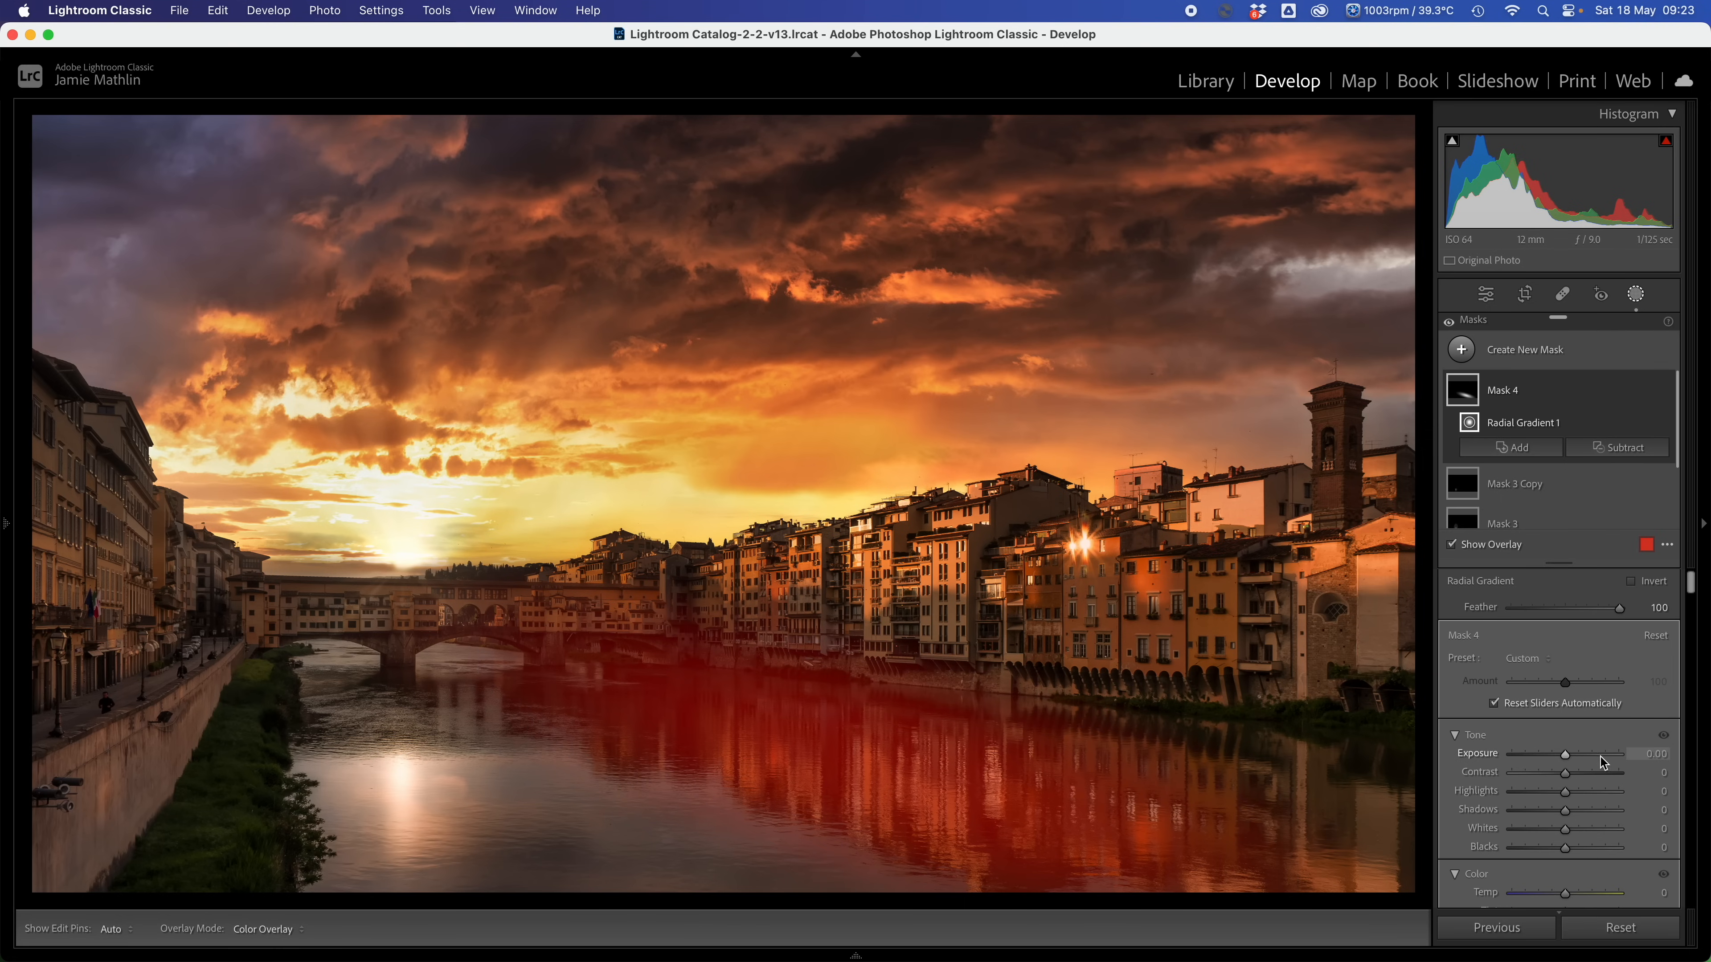
Hide the mask overlay and set Mask 4's Exposure to 0.56, Contrast to 30 and Clarity to 27.
{"action": "key", "text": "o"}
{"action": "left_click_drag", "start_coordinate": [1571, 760], "coordinate": [1577, 760]}
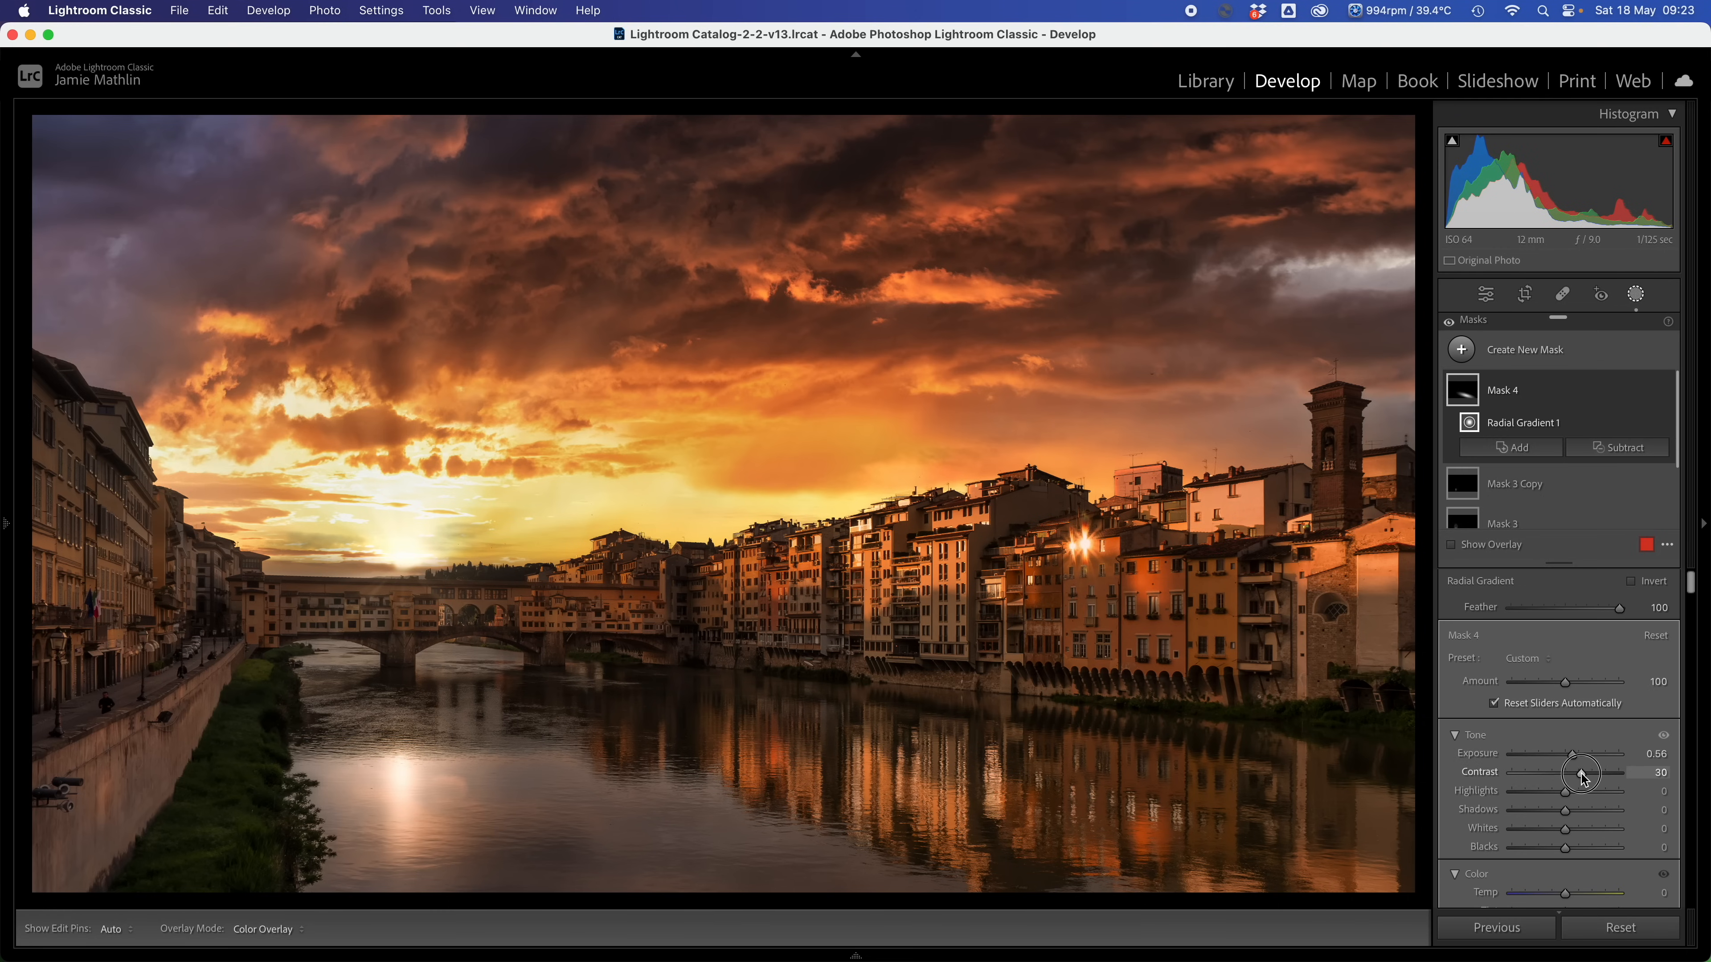
{"action": "scroll", "coordinate": [1560, 812], "scroll_direction": "down", "scroll_amount": 10}
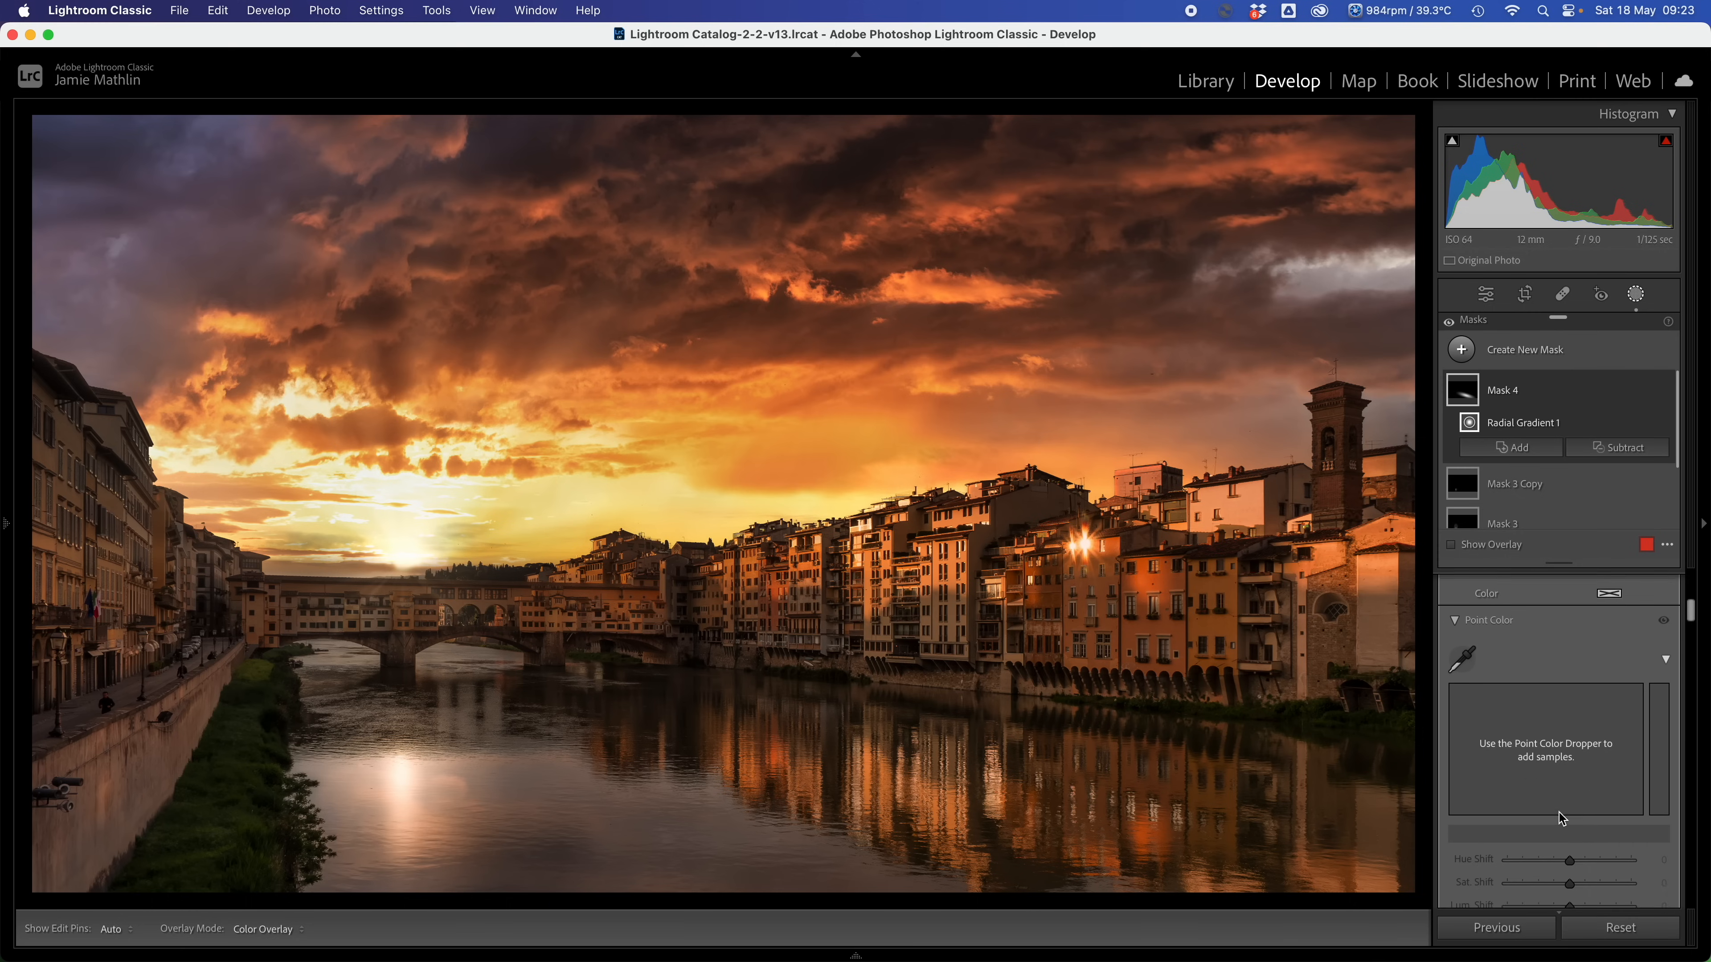
{"action": "scroll", "coordinate": [1558, 812], "scroll_direction": "down", "scroll_amount": 6}
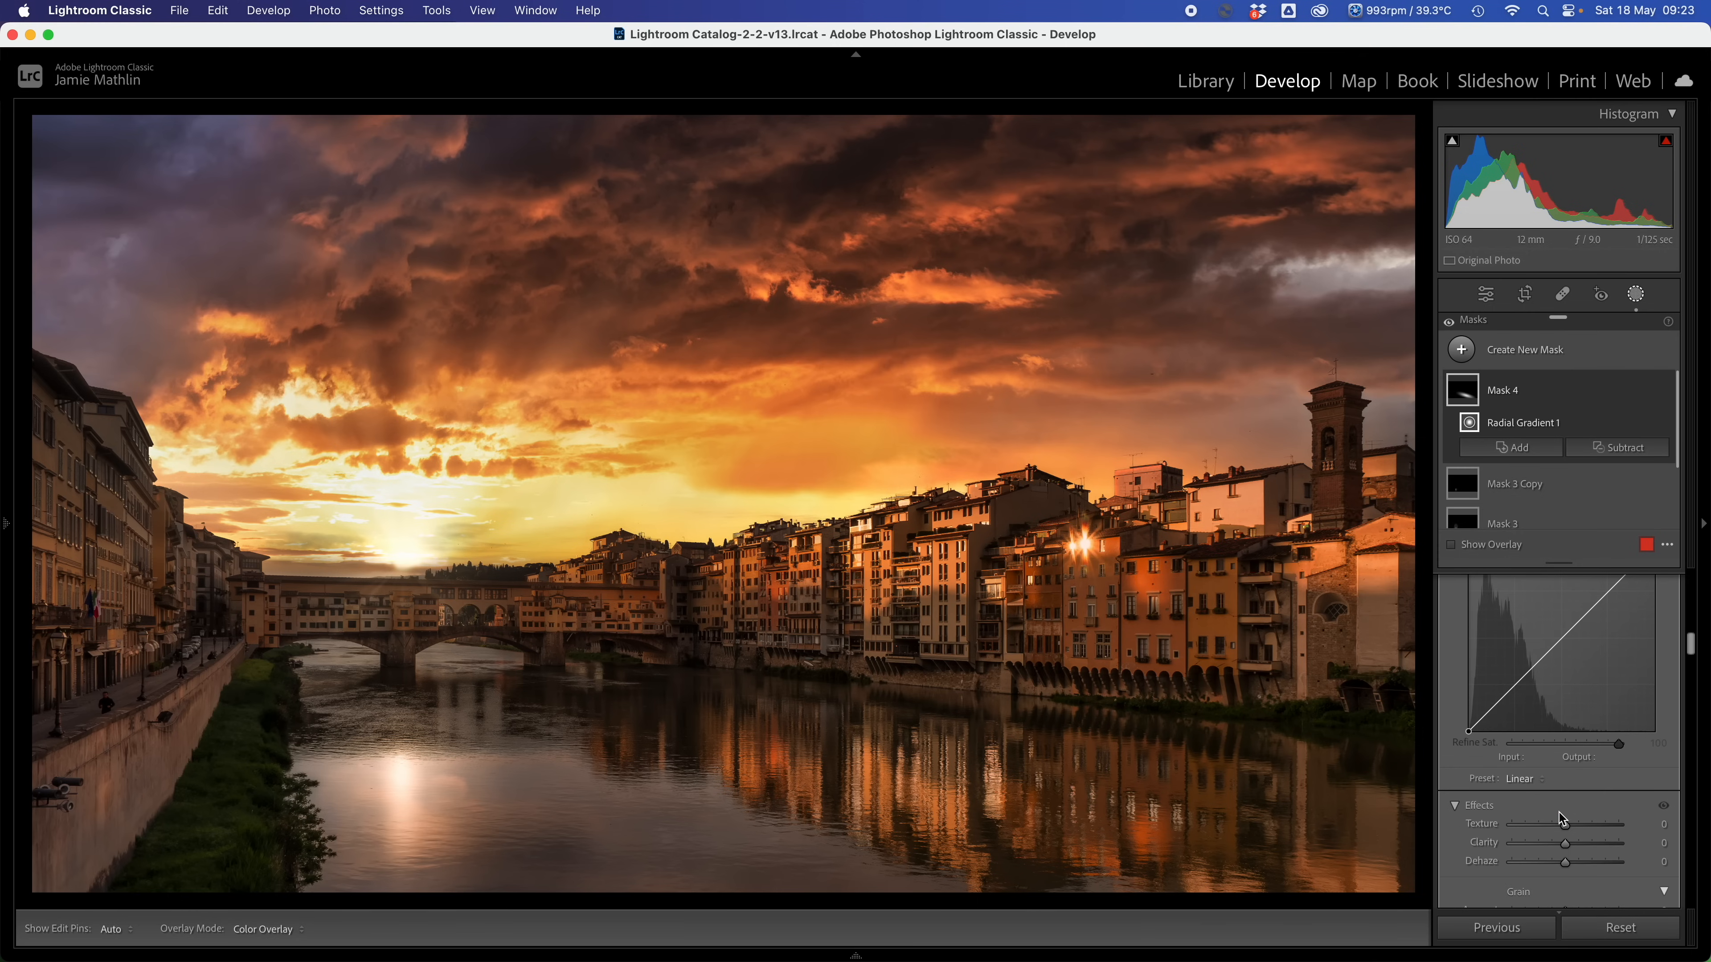
{"action": "left_click_drag", "start_coordinate": [1578, 843], "coordinate": [1579, 850]}
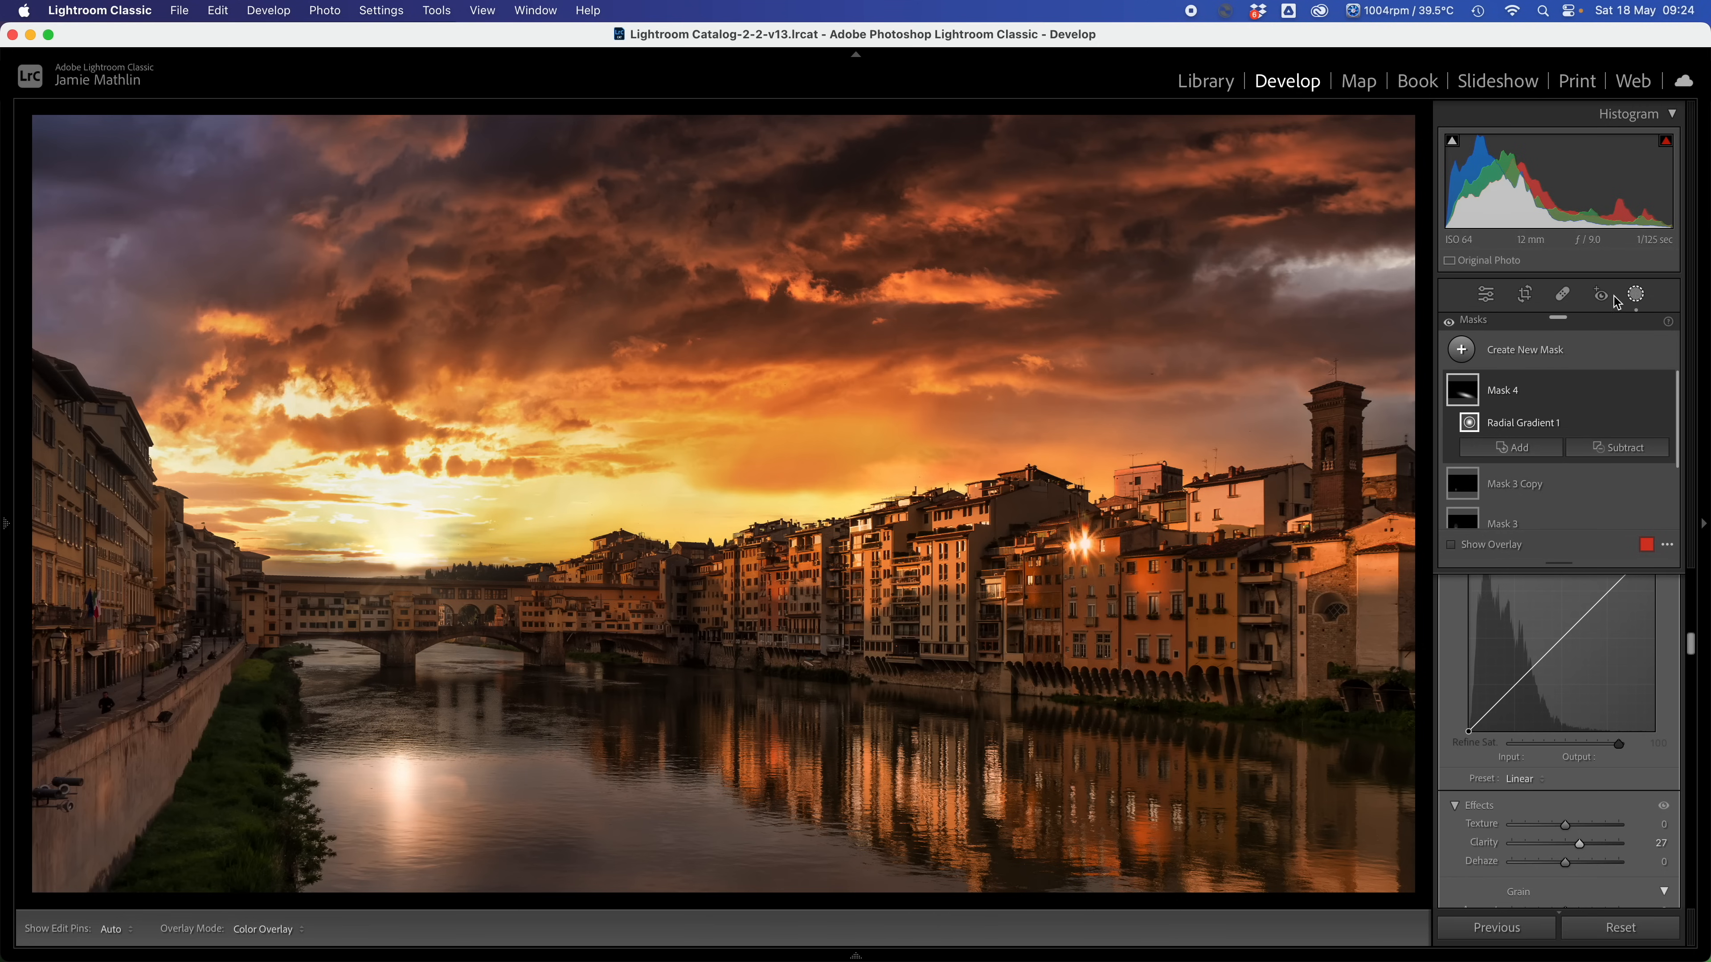
Create a brush mask with Size 10.0, Feather 79 and Flow 50, painting over the bridge and the buildings on the left riverbank.
{"action": "left_click", "coordinate": [1526, 351]}
{"action": "left_click", "coordinate": [1502, 512]}
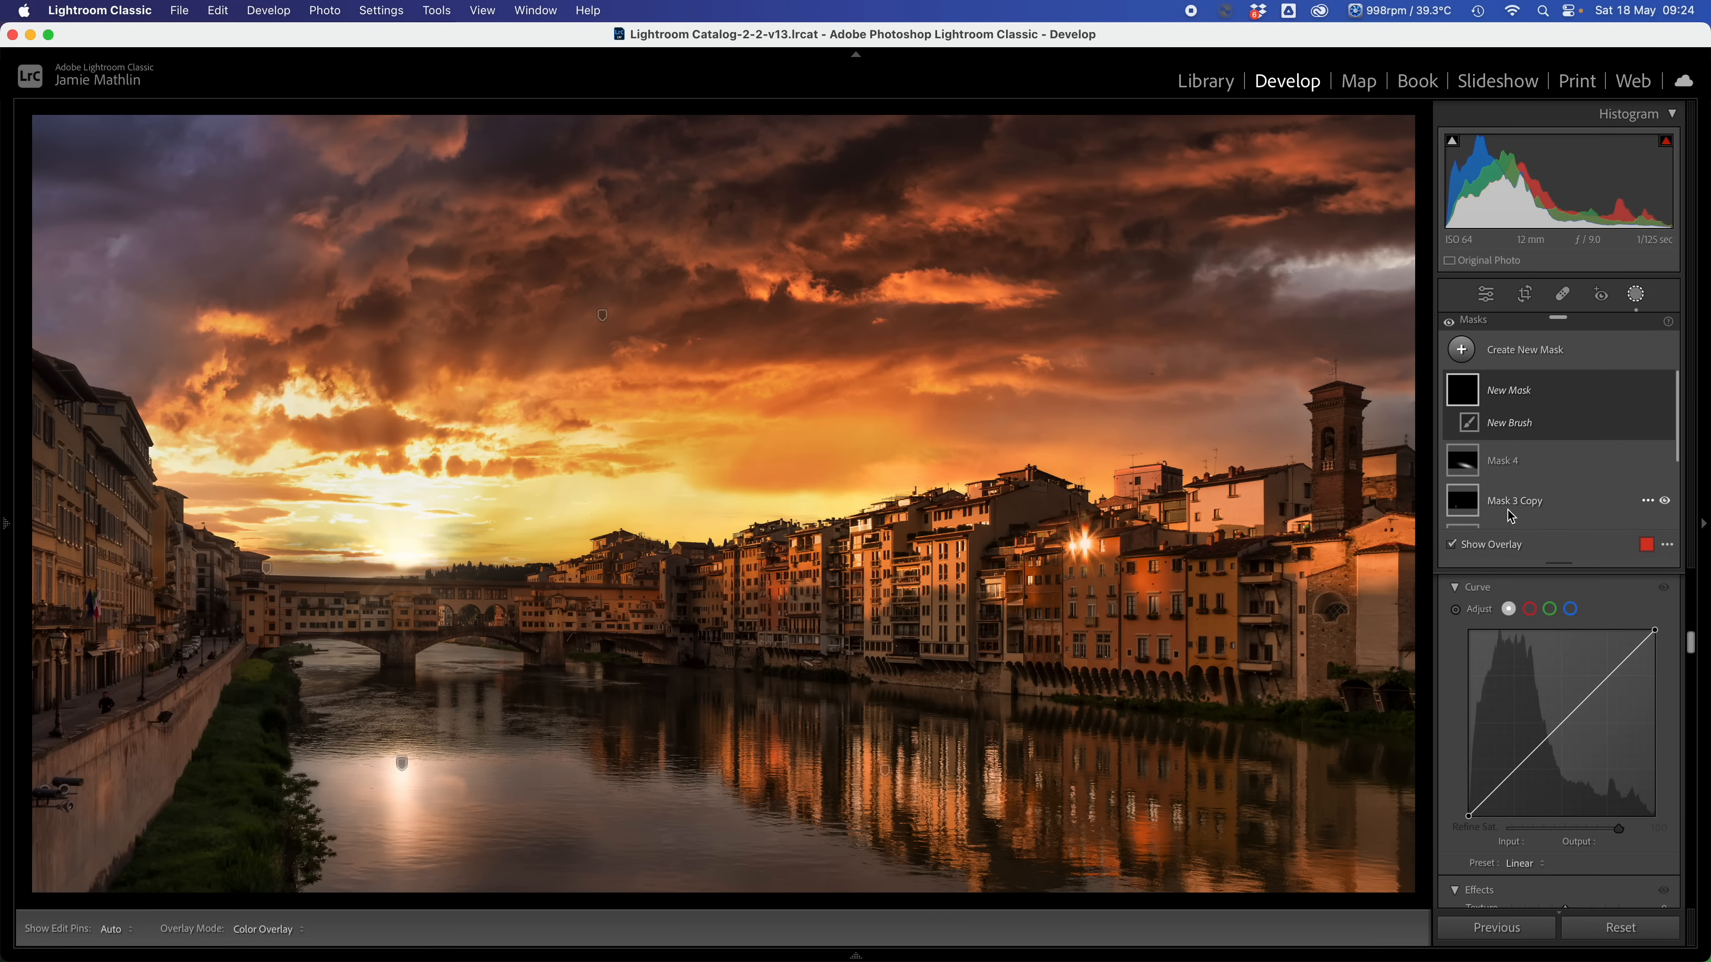
{"action": "scroll", "coordinate": [1579, 649], "scroll_direction": "down", "scroll_amount": 5}
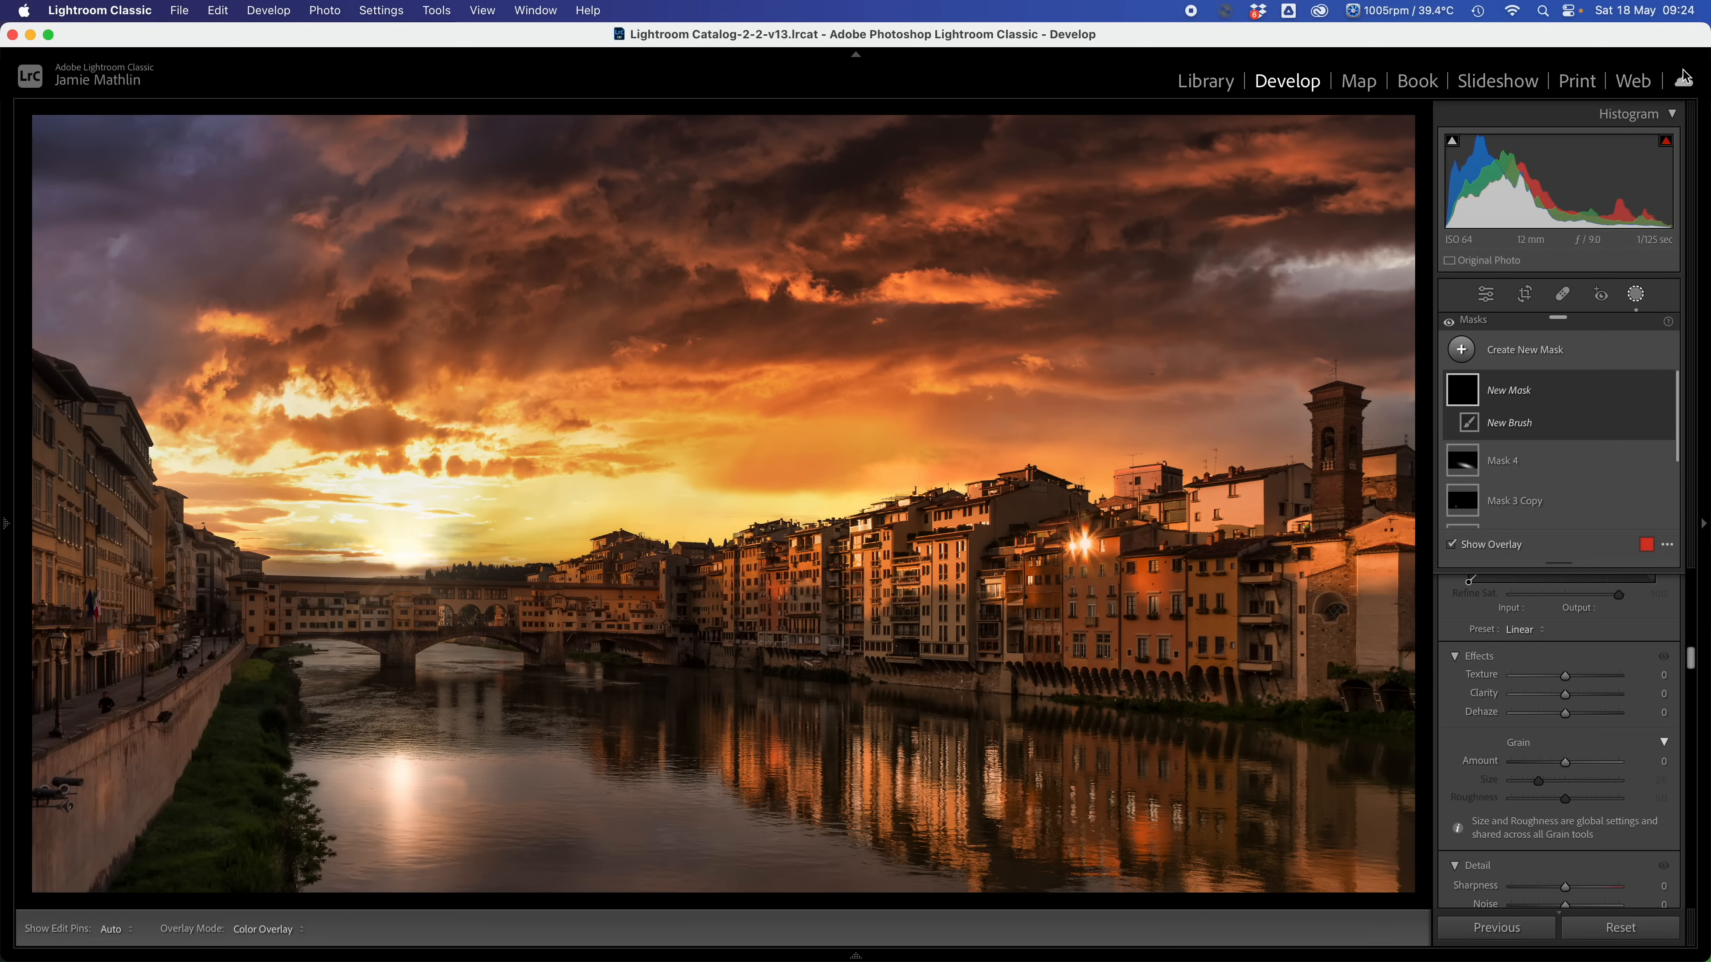
{"action": "scroll", "coordinate": [1556, 830], "scroll_direction": "up", "scroll_amount": 10}
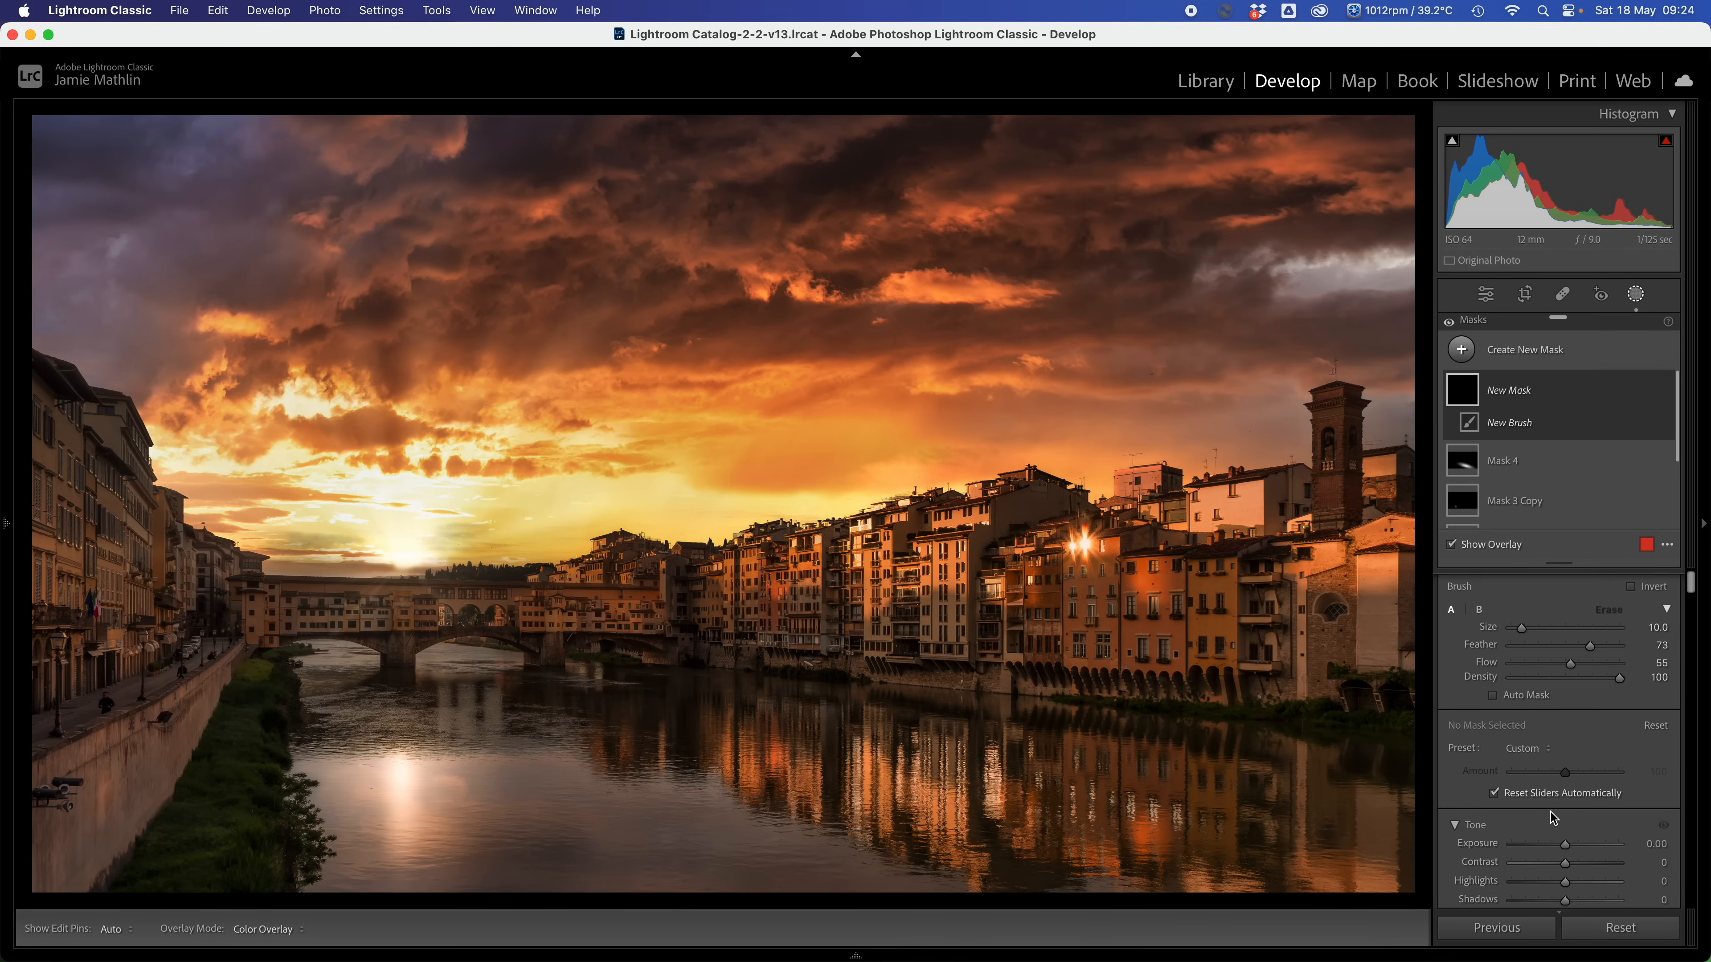
{"action": "left_click_drag", "start_coordinate": [1570, 657], "coordinate": [1562, 657]}
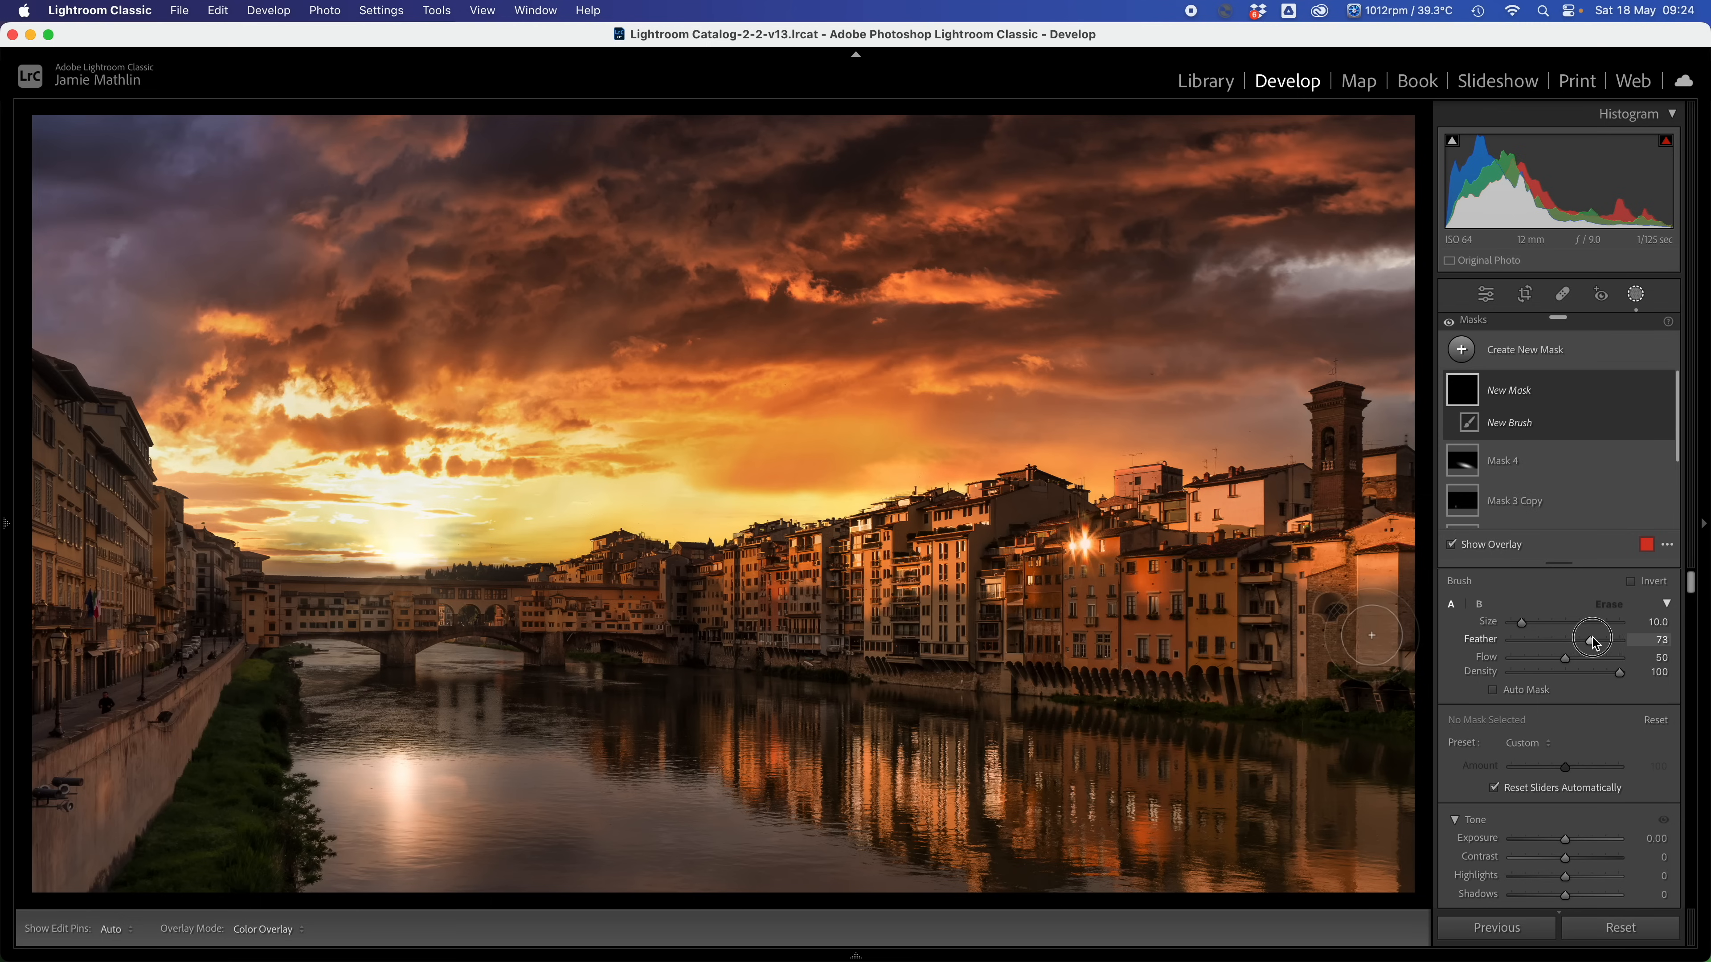
{"action": "left_click_drag", "start_coordinate": [1591, 638], "coordinate": [1597, 639]}
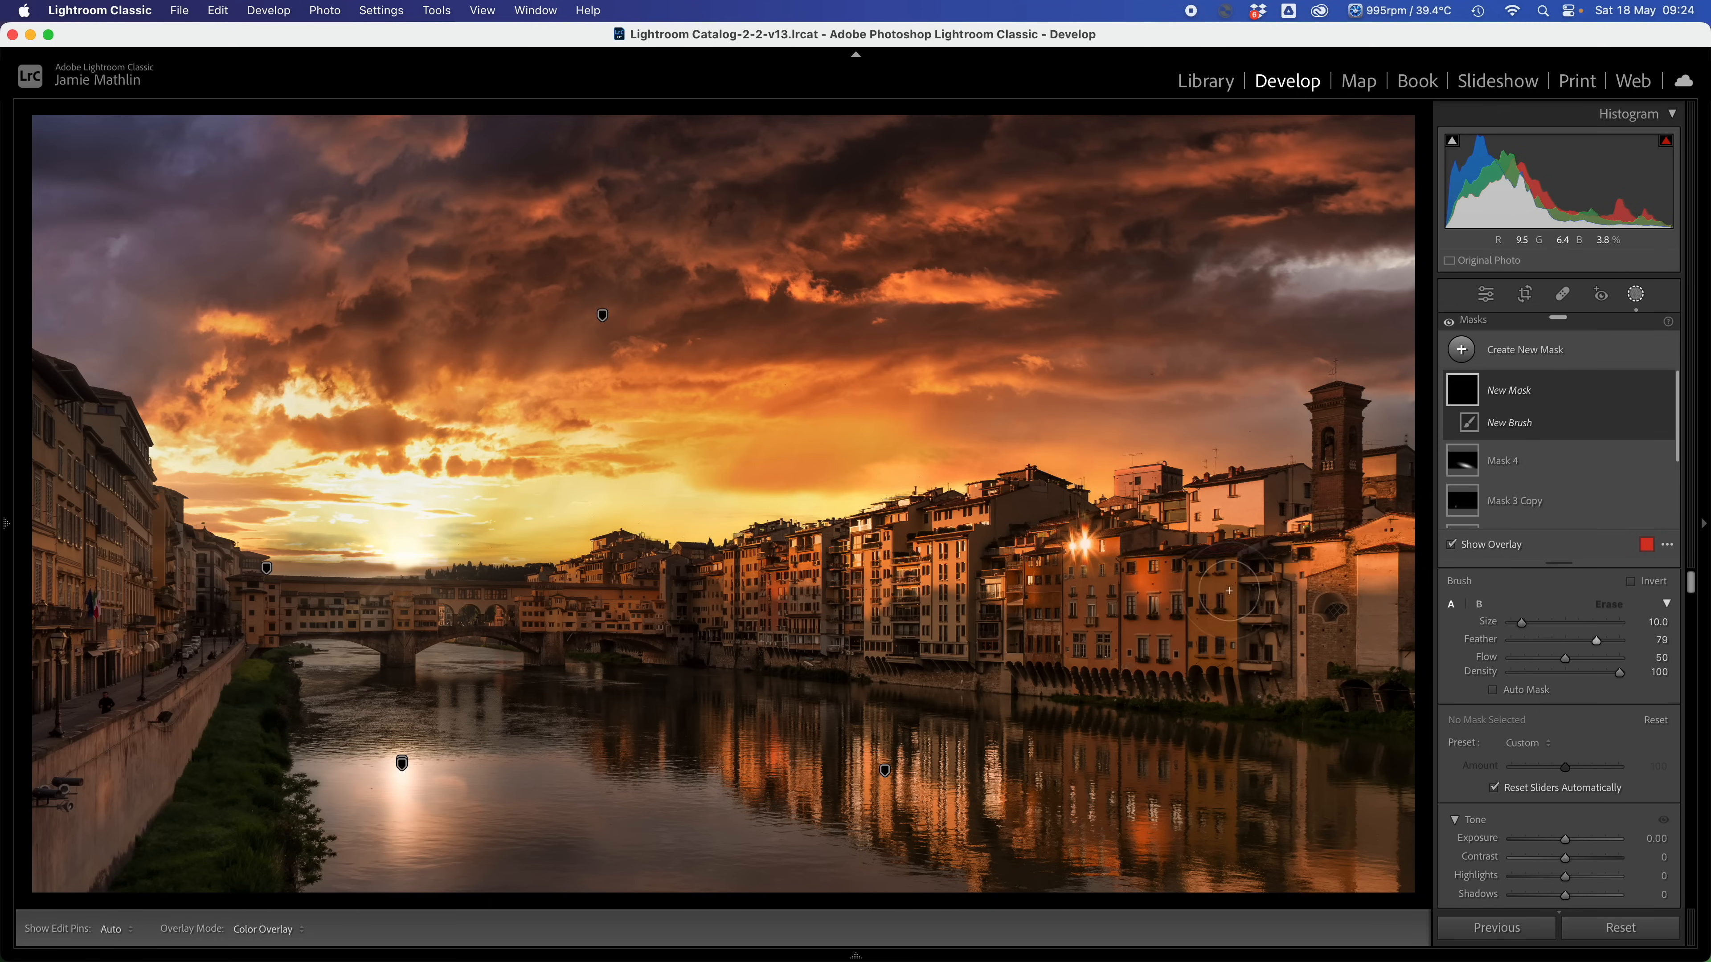
{"action": "mouse_move", "coordinate": [661, 631]}
{"action": "left_mouse_down"}
{"action": "mouse_move", "coordinate": [218, 609]}
{"action": "mouse_move", "coordinate": [495, 612]}
{"action": "left_mouse_up"}
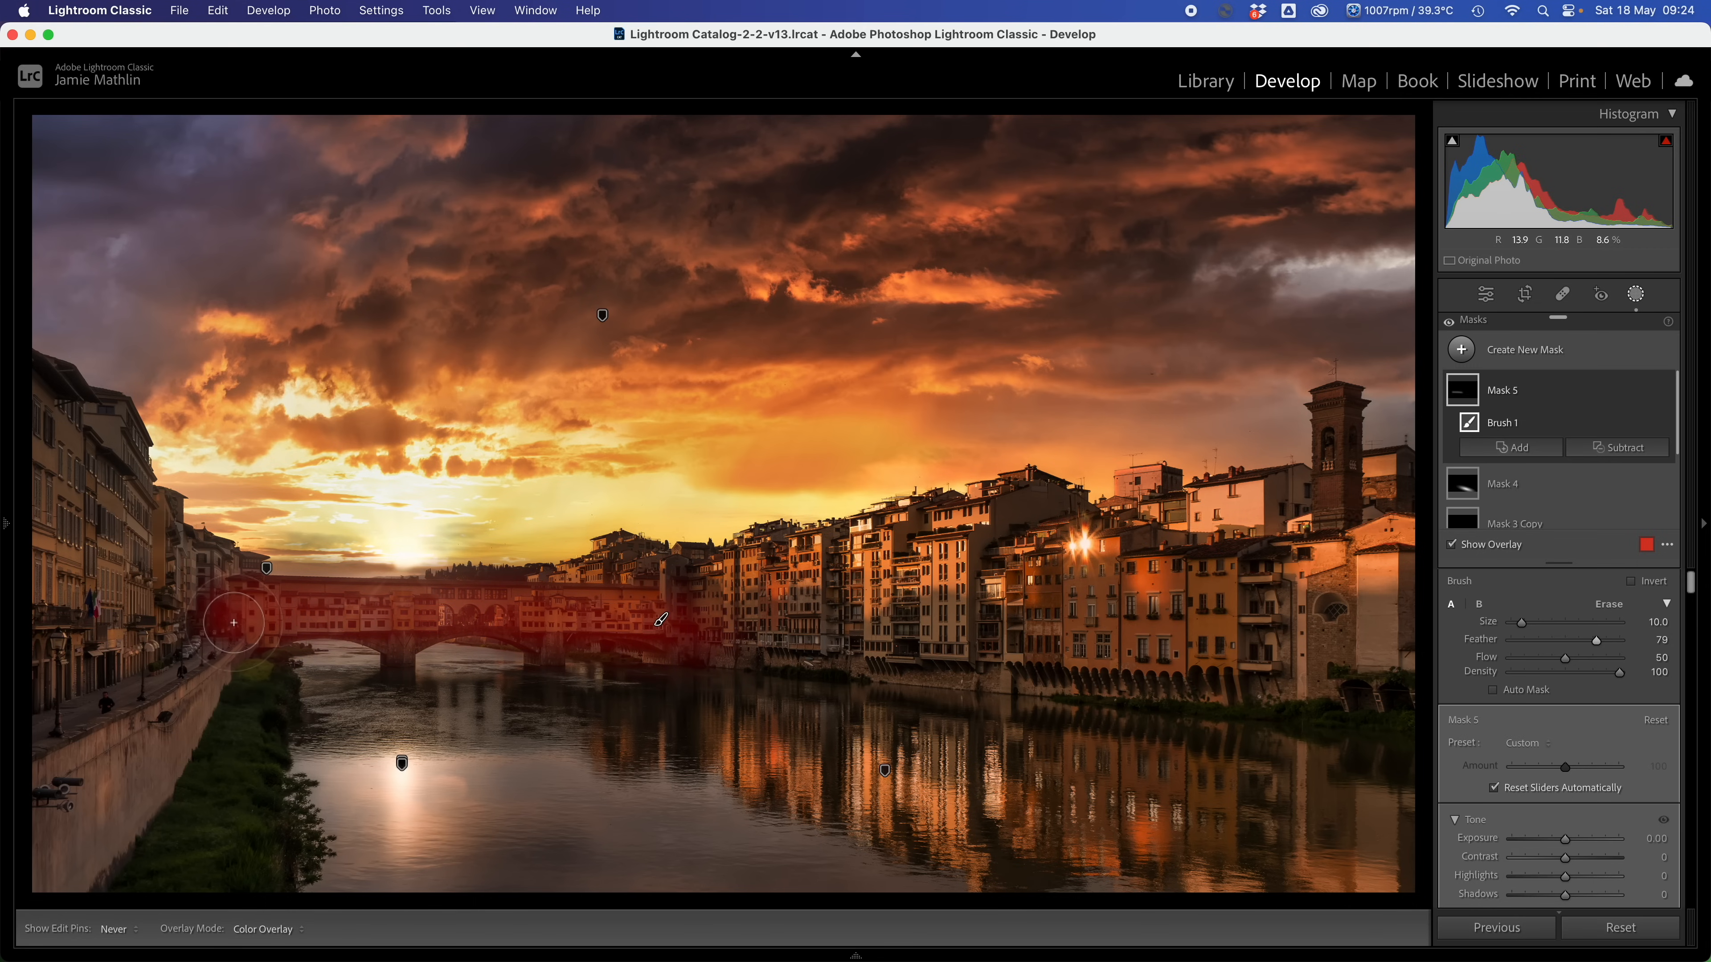
{"action": "mouse_move", "coordinate": [234, 622]}
{"action": "left_mouse_down"}
{"action": "mouse_move", "coordinate": [50, 473]}
{"action": "mouse_move", "coordinate": [30, 404]}
{"action": "mouse_move", "coordinate": [149, 556]}
{"action": "mouse_move", "coordinate": [48, 544]}
{"action": "mouse_move", "coordinate": [147, 596]}
{"action": "mouse_move", "coordinate": [41, 647]}
{"action": "mouse_move", "coordinate": [49, 694]}
{"action": "mouse_move", "coordinate": [148, 646]}
{"action": "mouse_move", "coordinate": [9, 711]}
{"action": "left_mouse_up"}
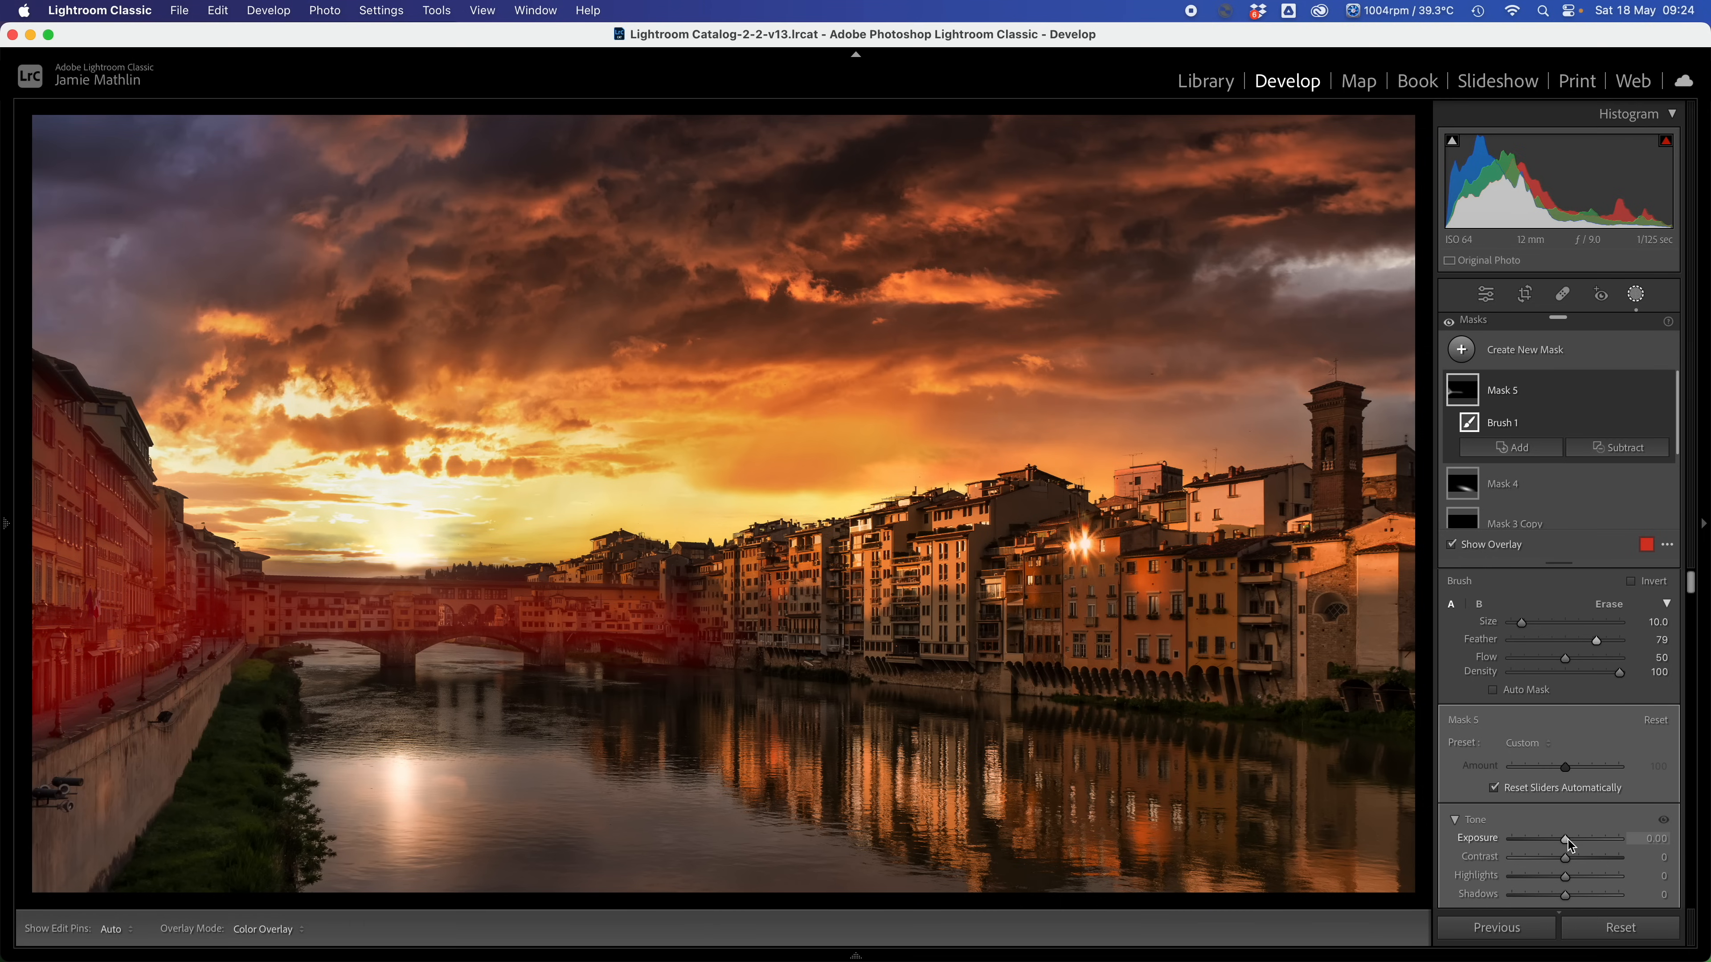
Hide the overlay and set Mask 5's Exposure to 1.02, Contrast to 48 and Saturation to 36.
{"action": "key", "text": "o"}
{"action": "left_click_drag", "start_coordinate": [1571, 845], "coordinate": [1585, 848]}
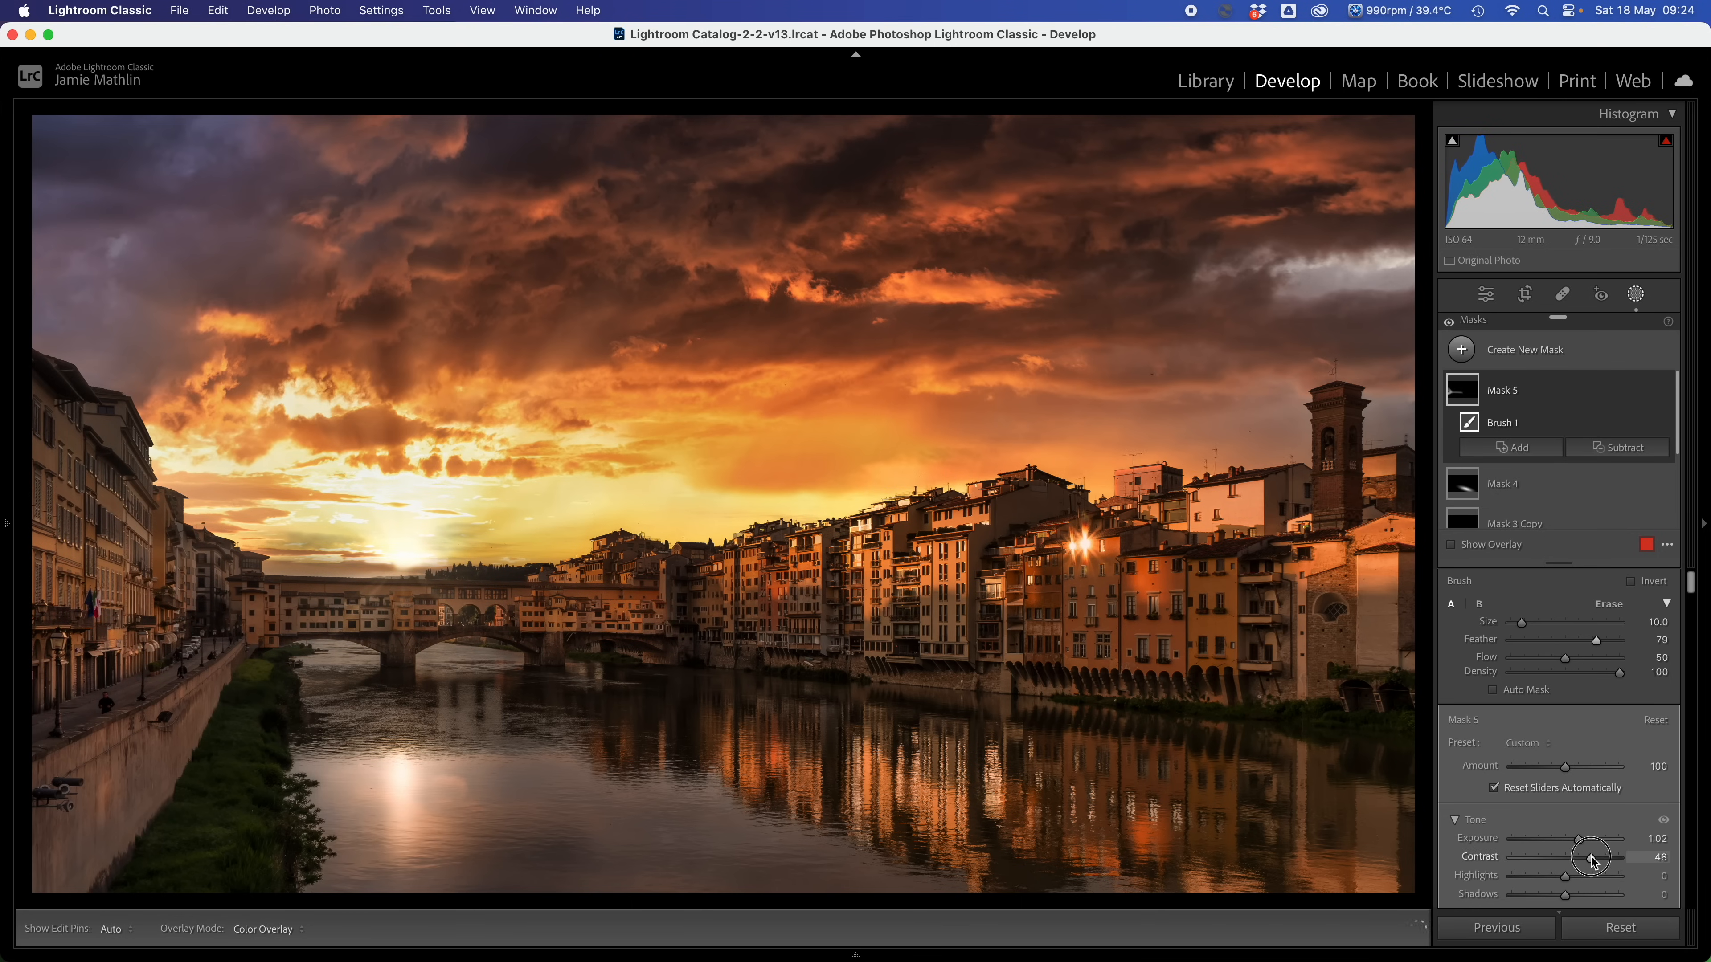
{"action": "scroll", "coordinate": [1593, 864], "scroll_direction": "down", "scroll_amount": 10}
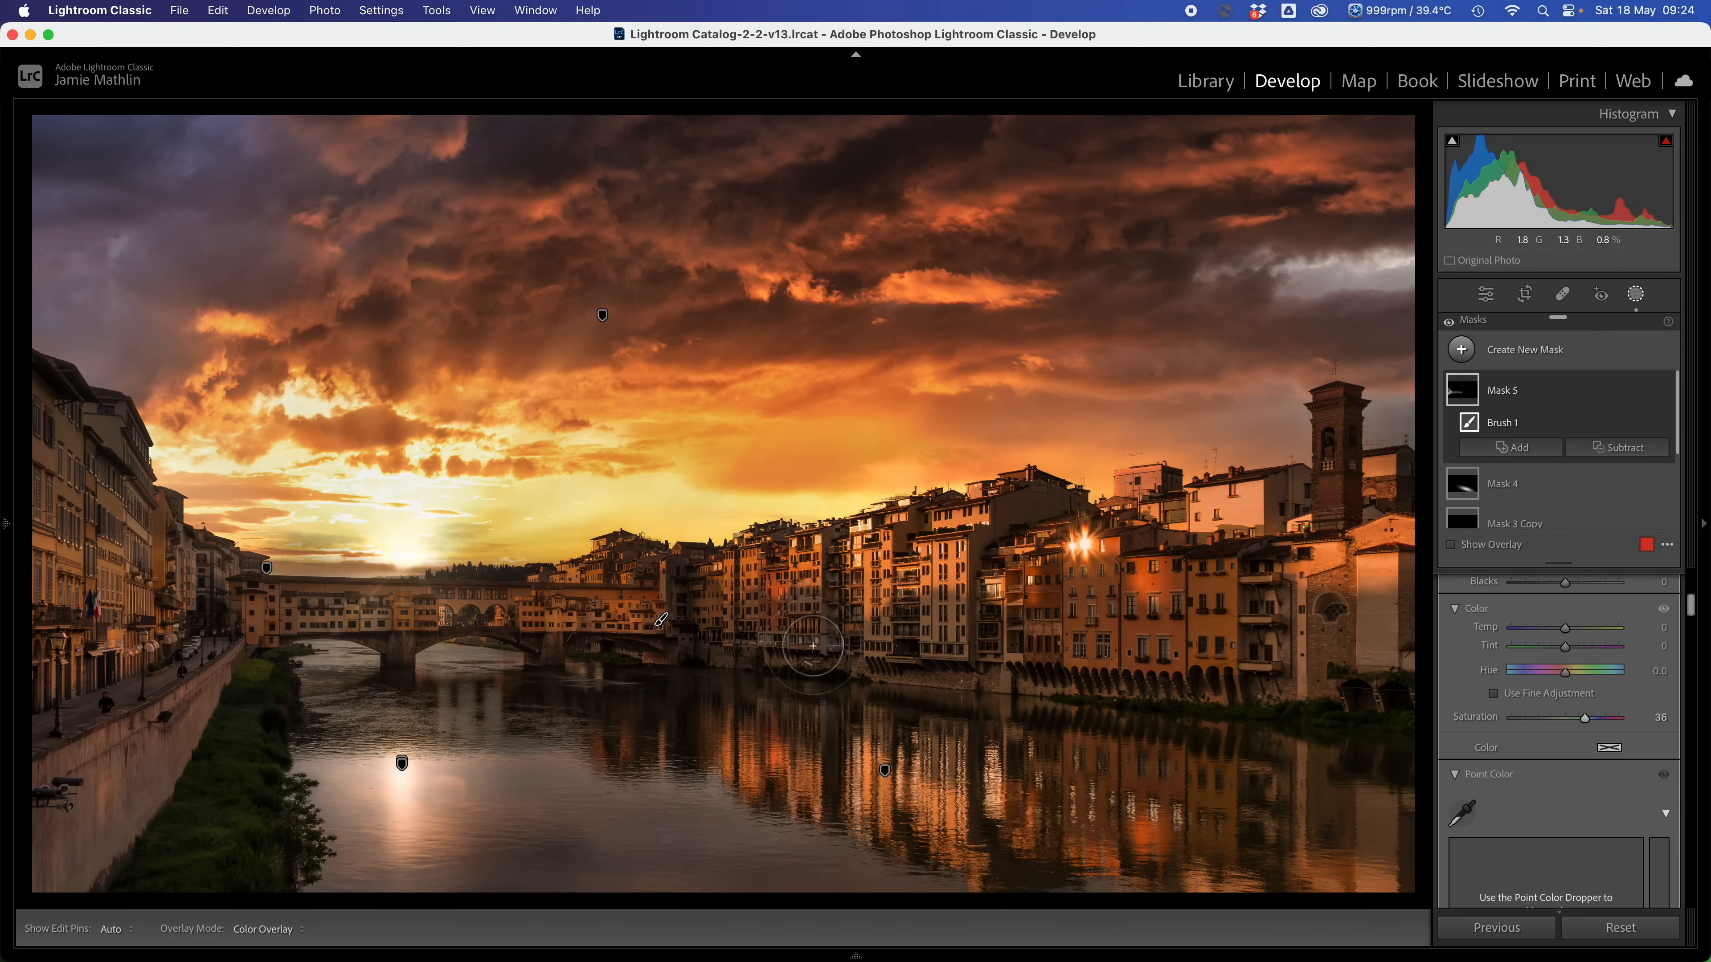
Shorten and slightly narrow Mask 3 Copy's radial gradient over the sun's reflection in the water.
{"action": "left_click", "coordinate": [404, 765]}
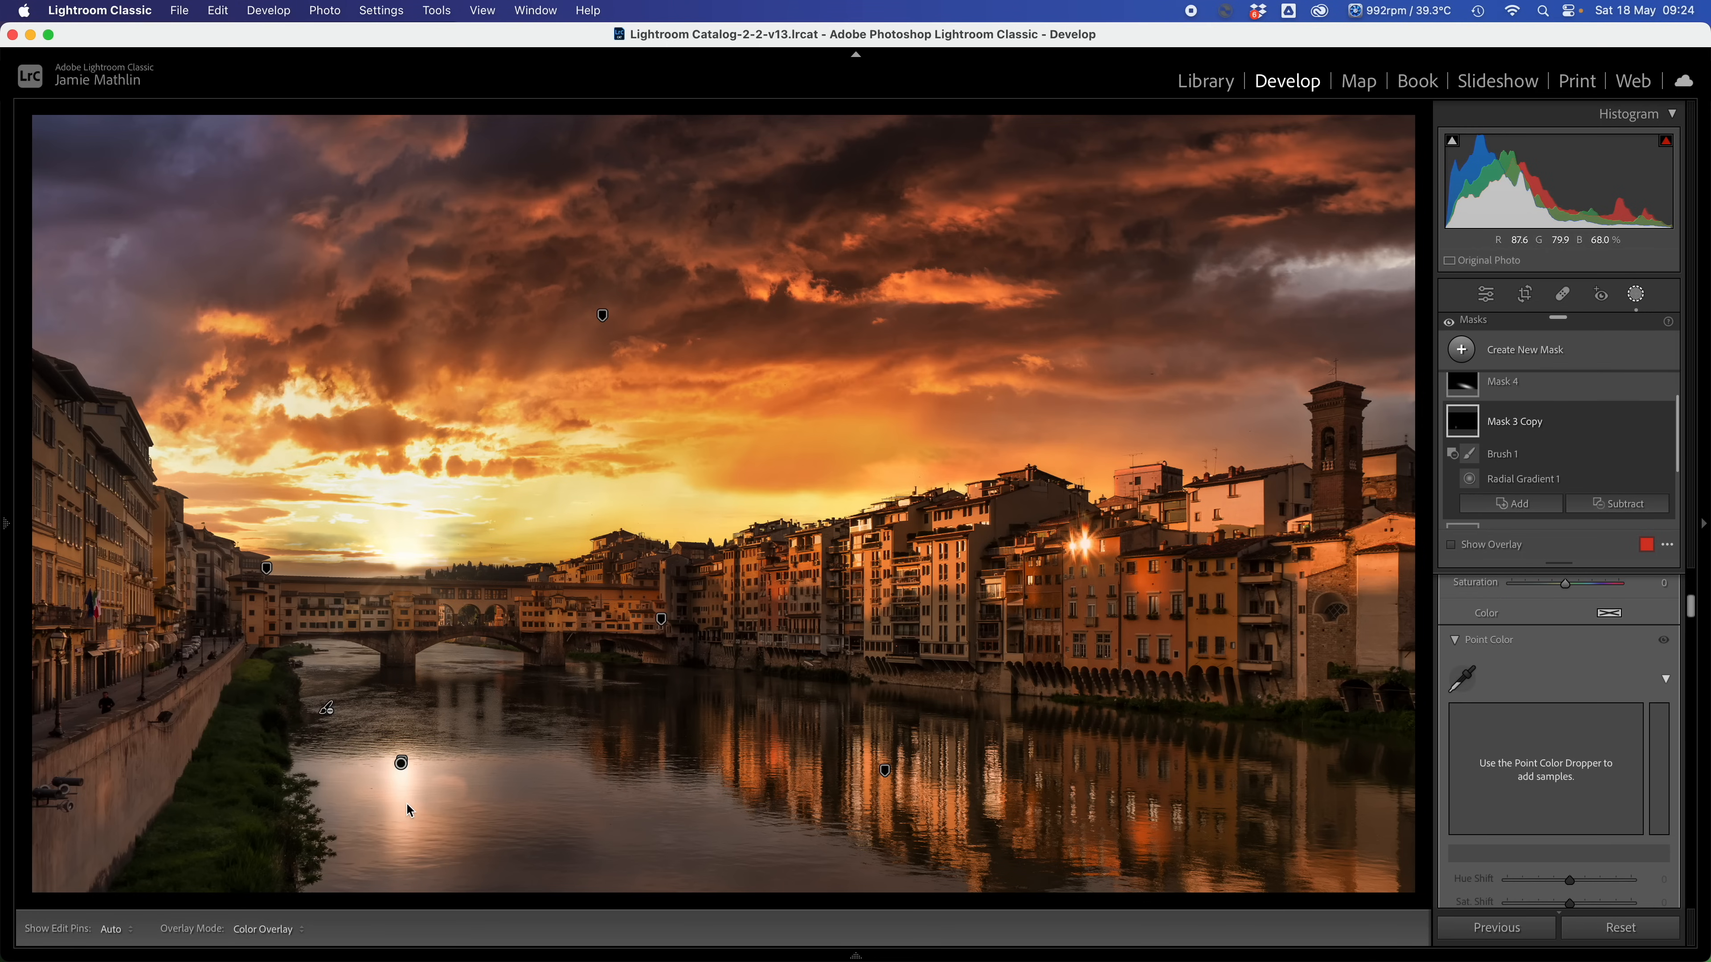
{"action": "left_click", "coordinate": [402, 764]}
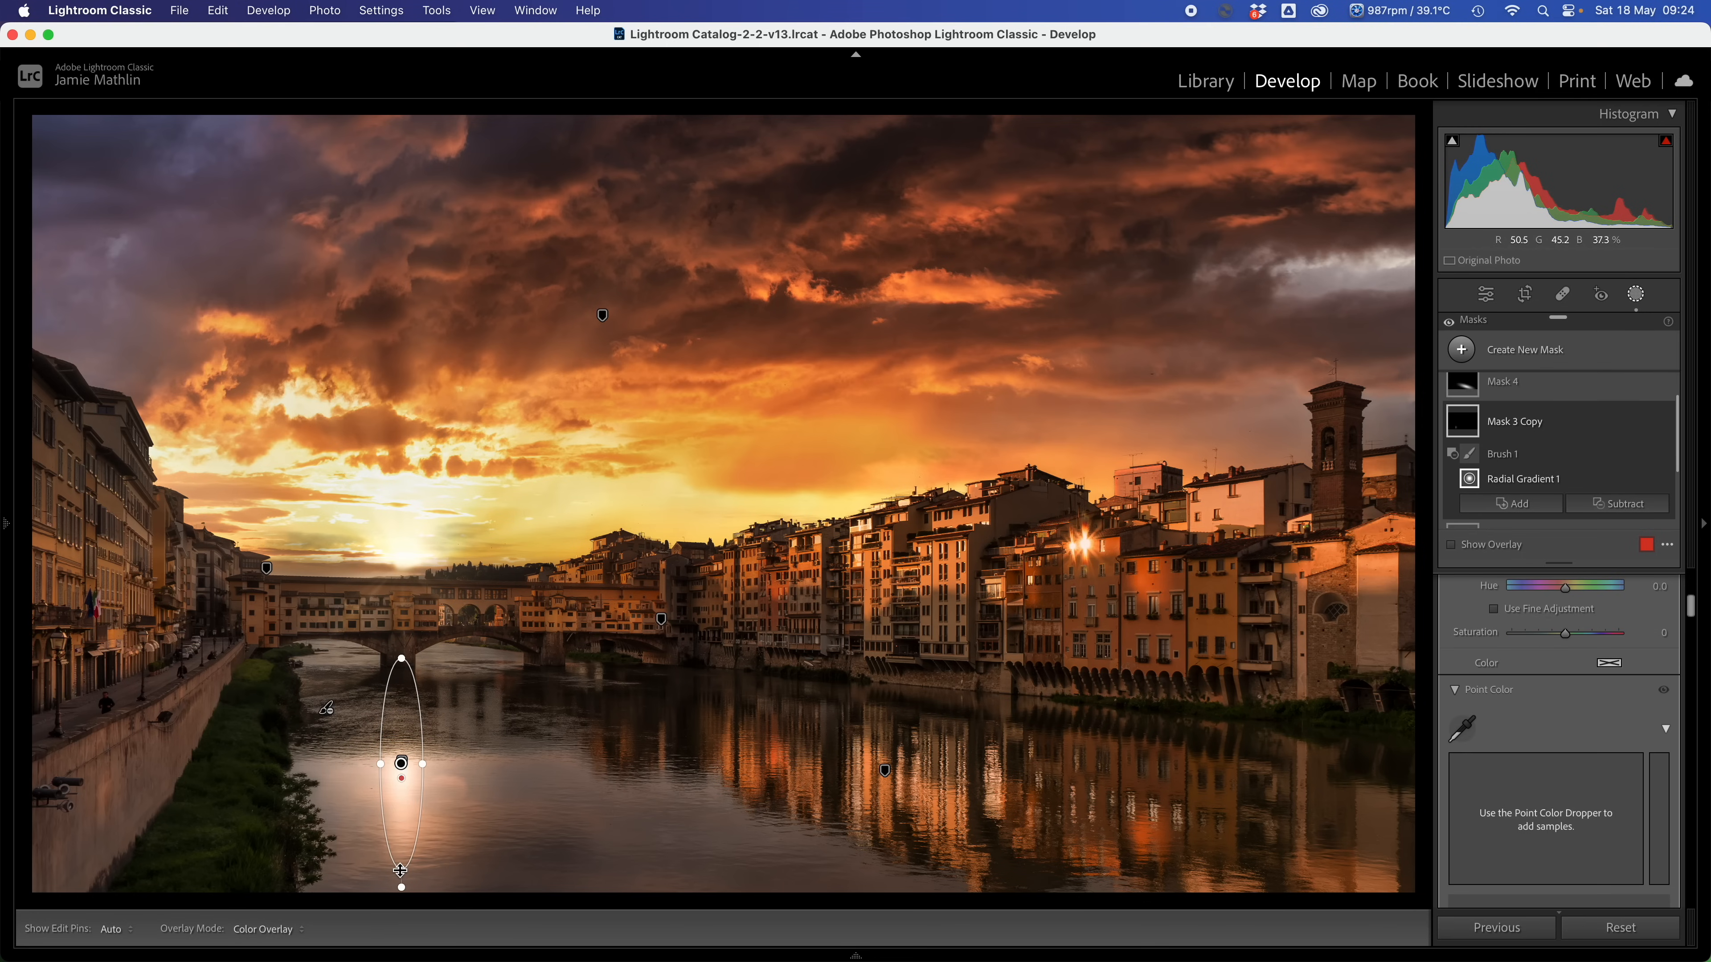
{"action": "left_click_drag", "start_coordinate": [401, 870], "coordinate": [402, 845]}
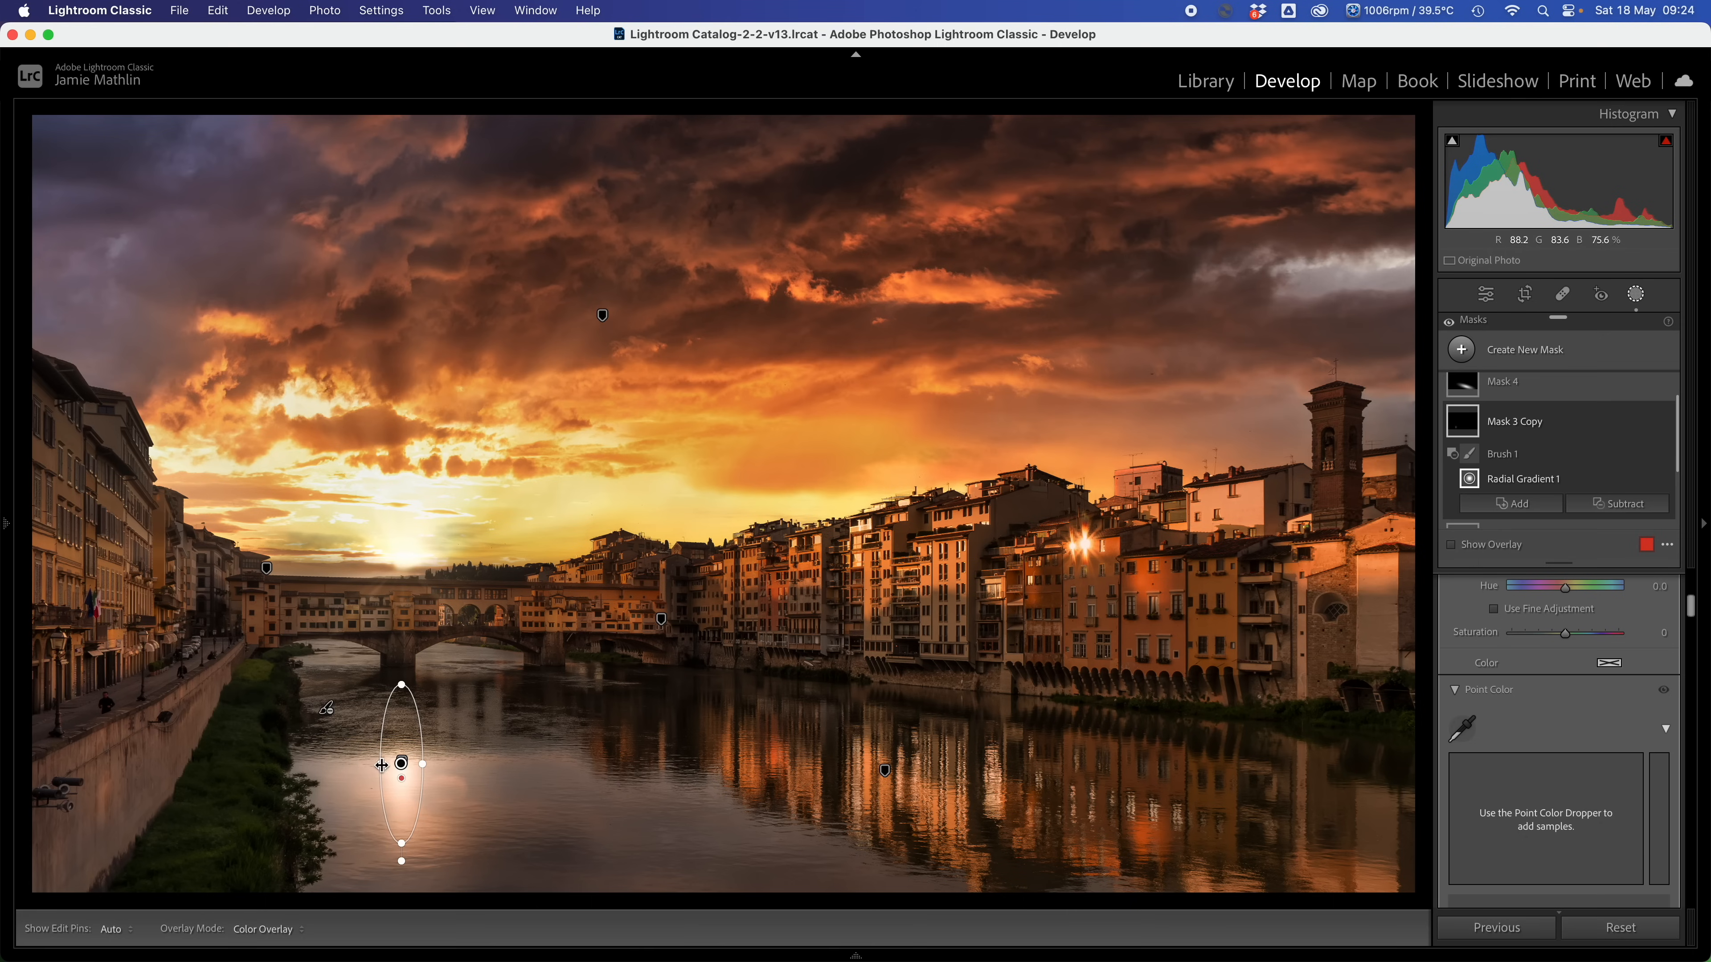
{"action": "left_click_drag", "start_coordinate": [382, 765], "coordinate": [385, 765]}
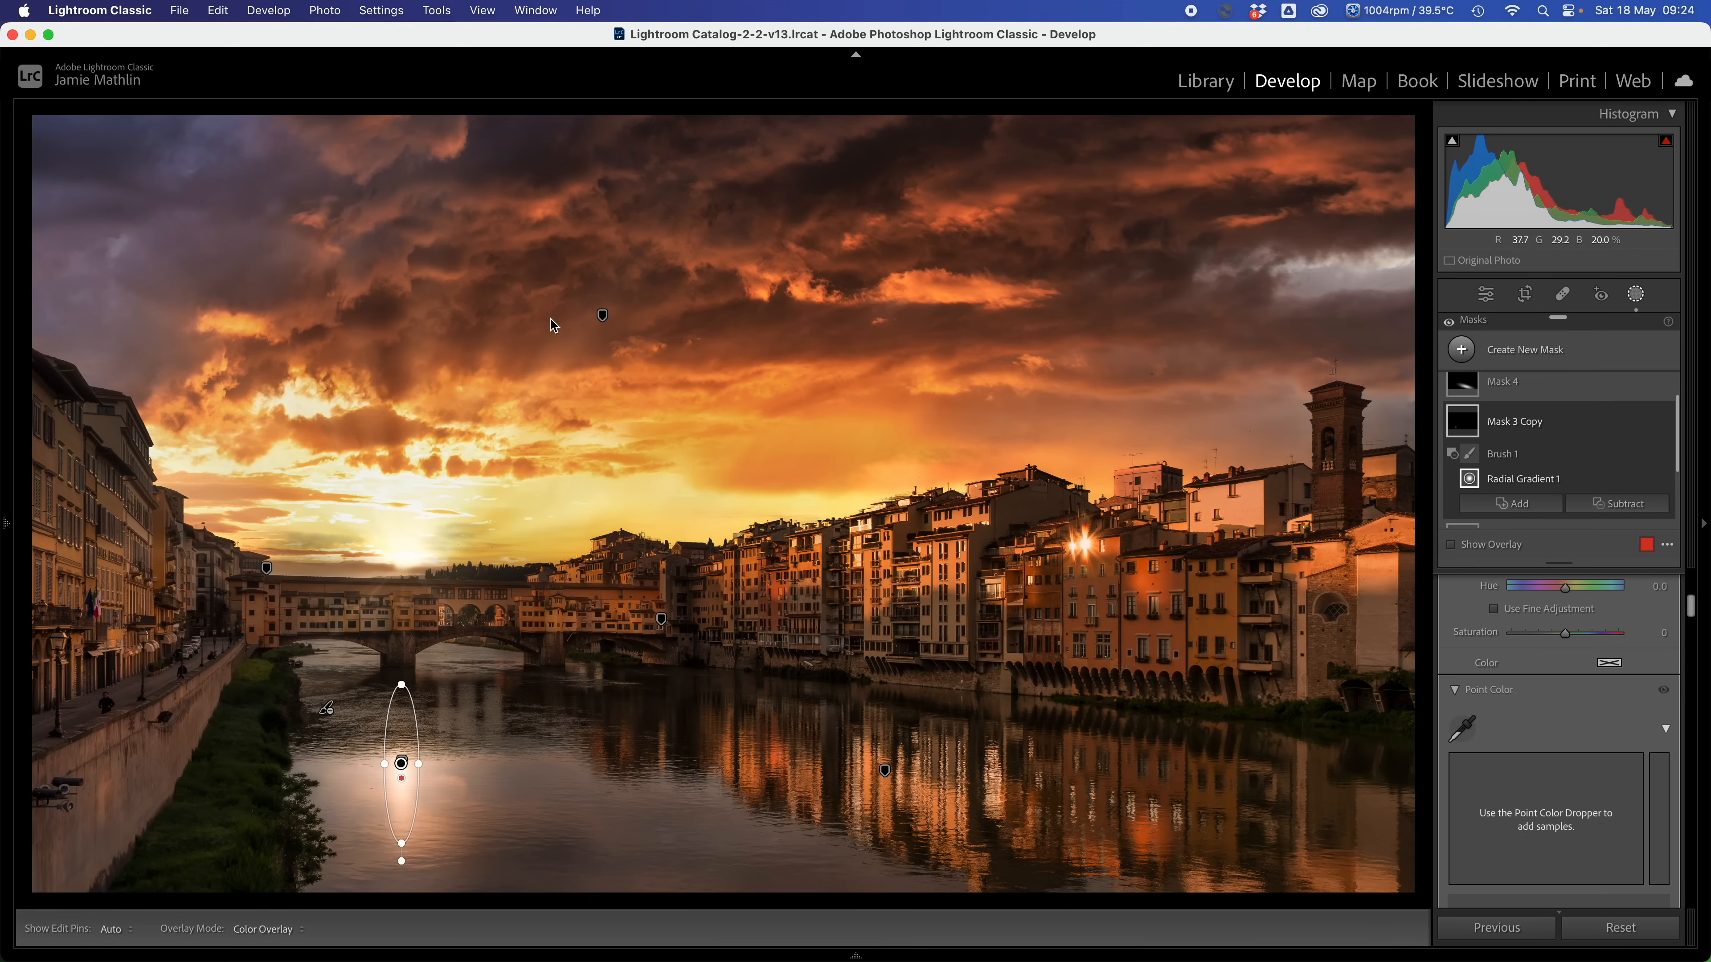
Create a linear gradient mask fading diagonally from the photo's upper-left sky toward the bridge, and set its Temp to -26.
{"action": "left_click", "coordinate": [1522, 357]}
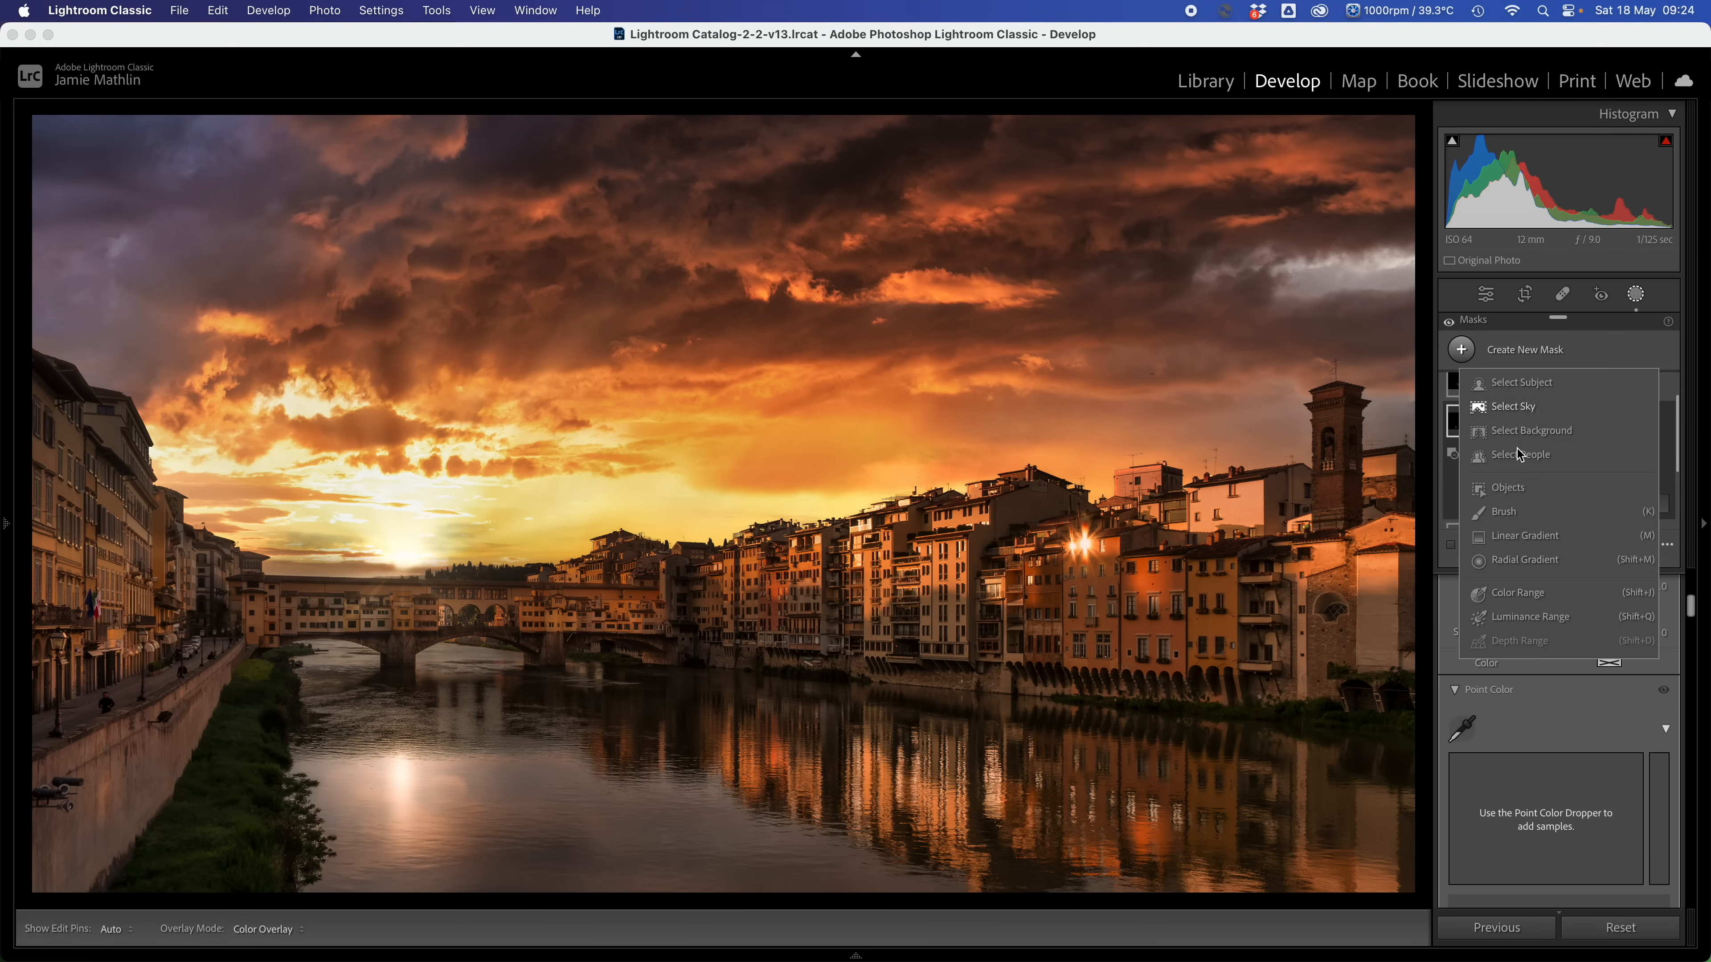
{"action": "left_click", "coordinate": [1507, 540]}
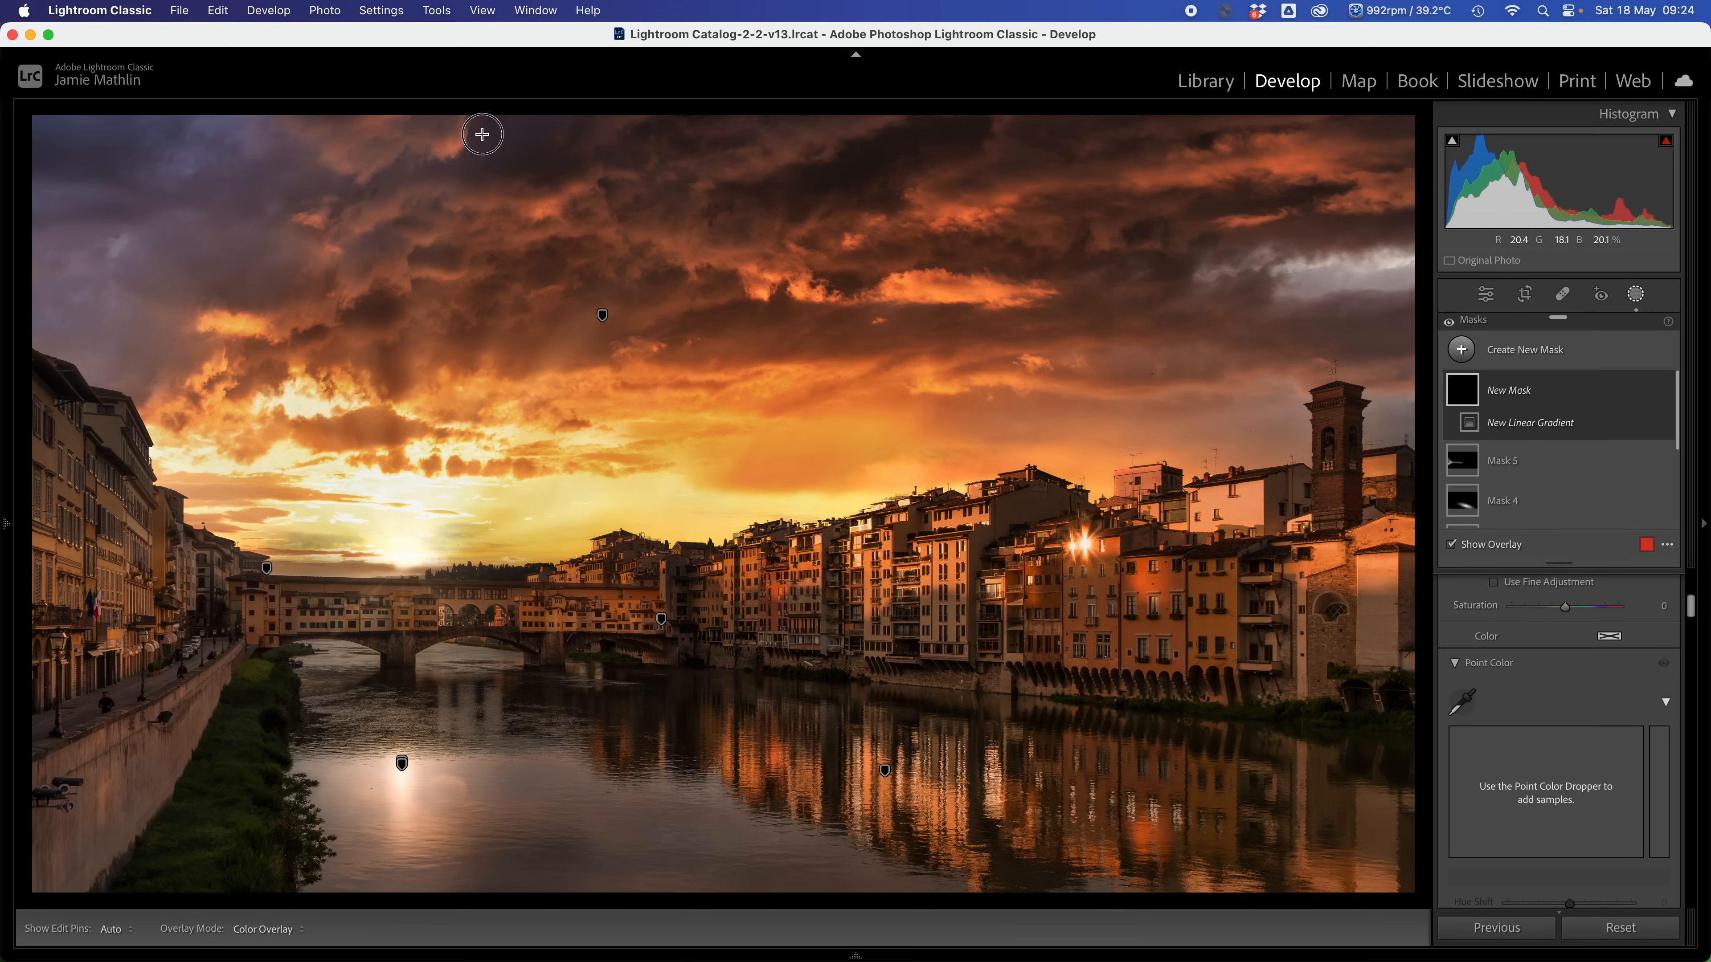
{"action": "left_click_drag", "start_coordinate": [482, 134], "coordinate": [668, 523]}
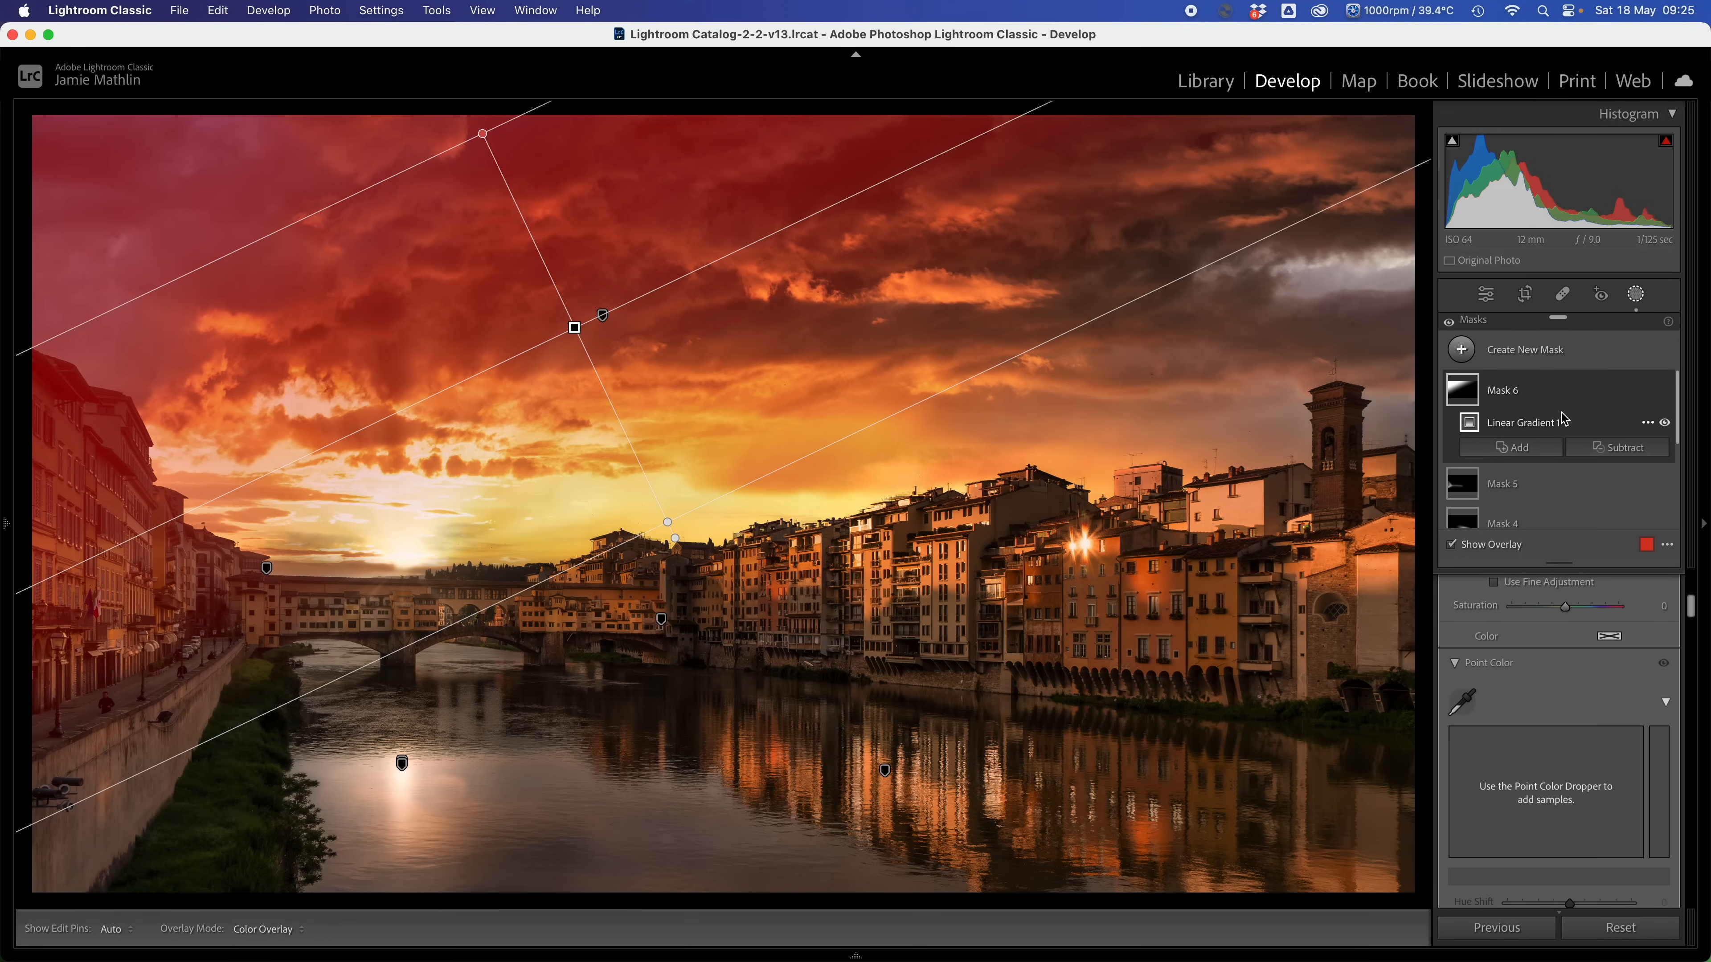
{"action": "scroll", "coordinate": [1577, 880], "scroll_direction": "up", "scroll_amount": 10}
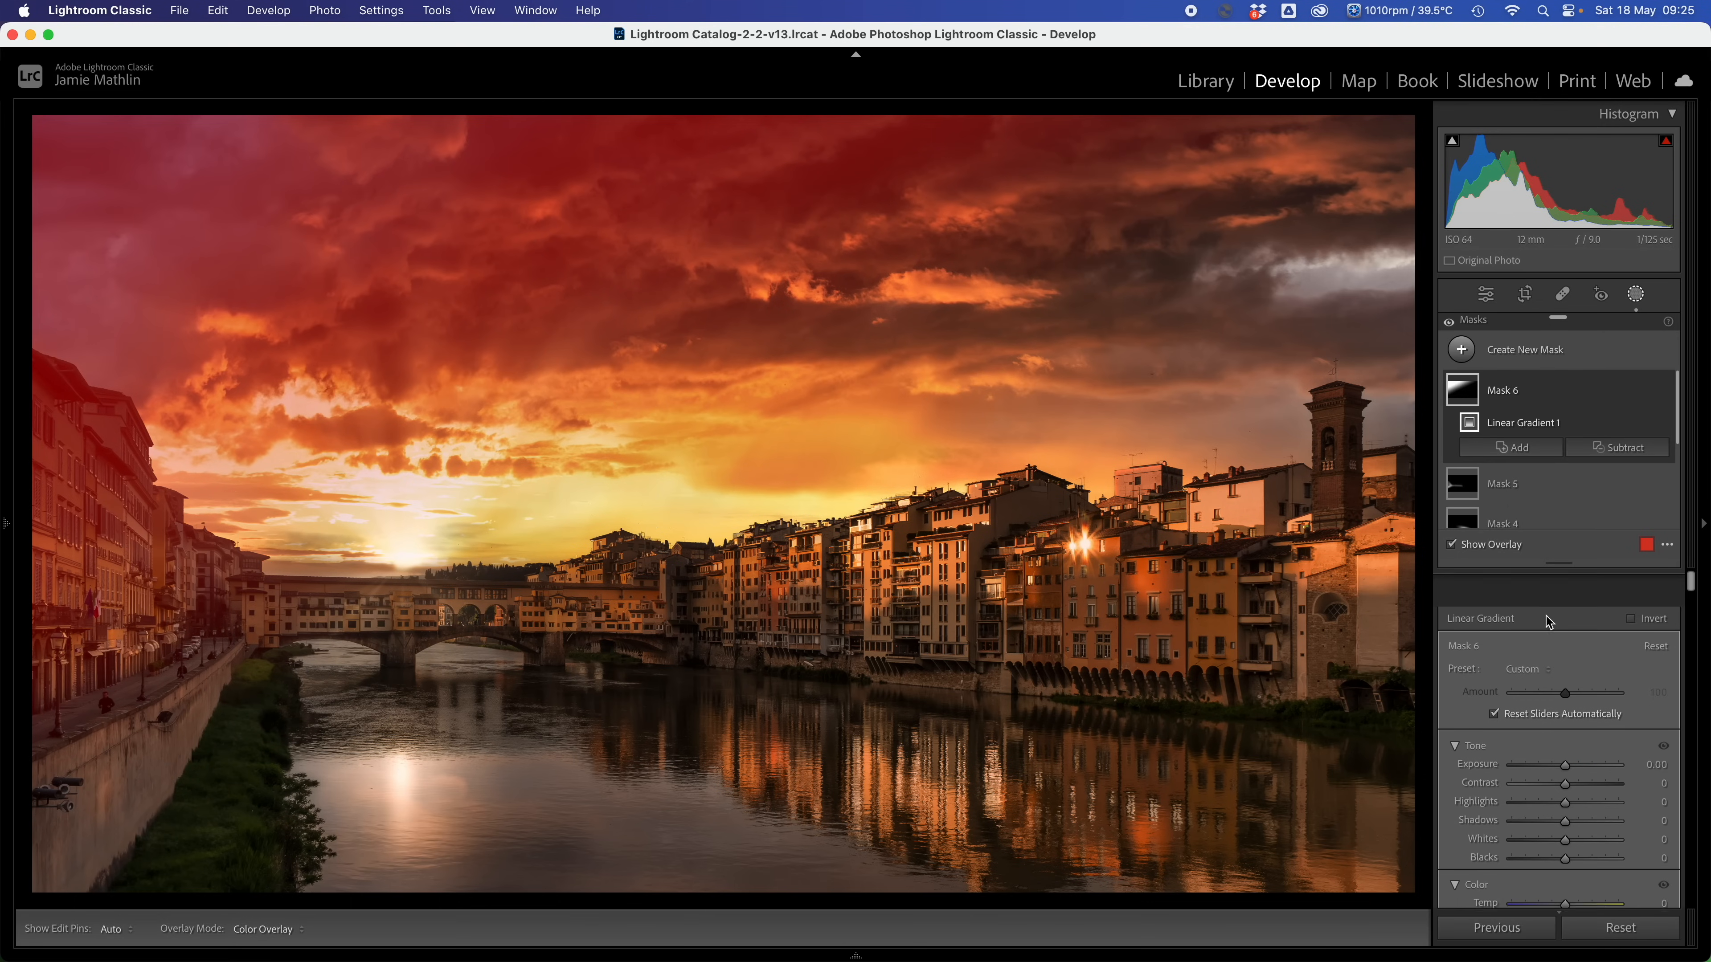
{"action": "scroll", "coordinate": [1576, 880], "scroll_direction": "down", "scroll_amount": 2}
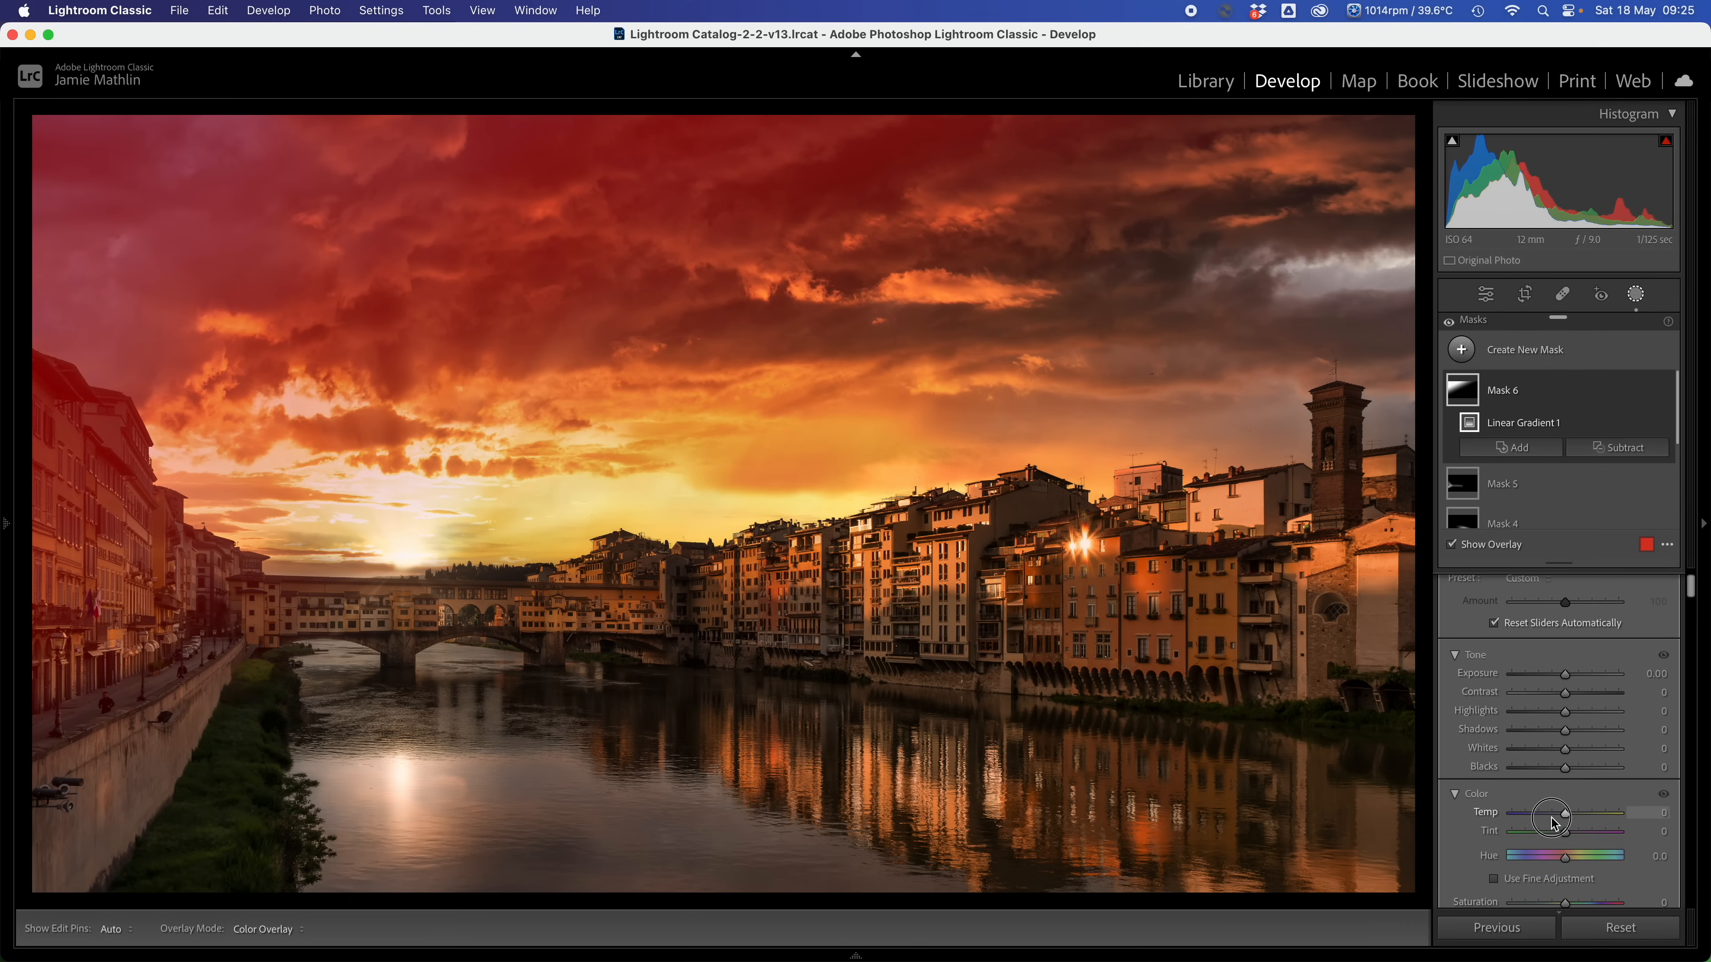
{"action": "key", "text": "o"}
{"action": "left_click_drag", "start_coordinate": [1553, 824], "coordinate": [1538, 824]}
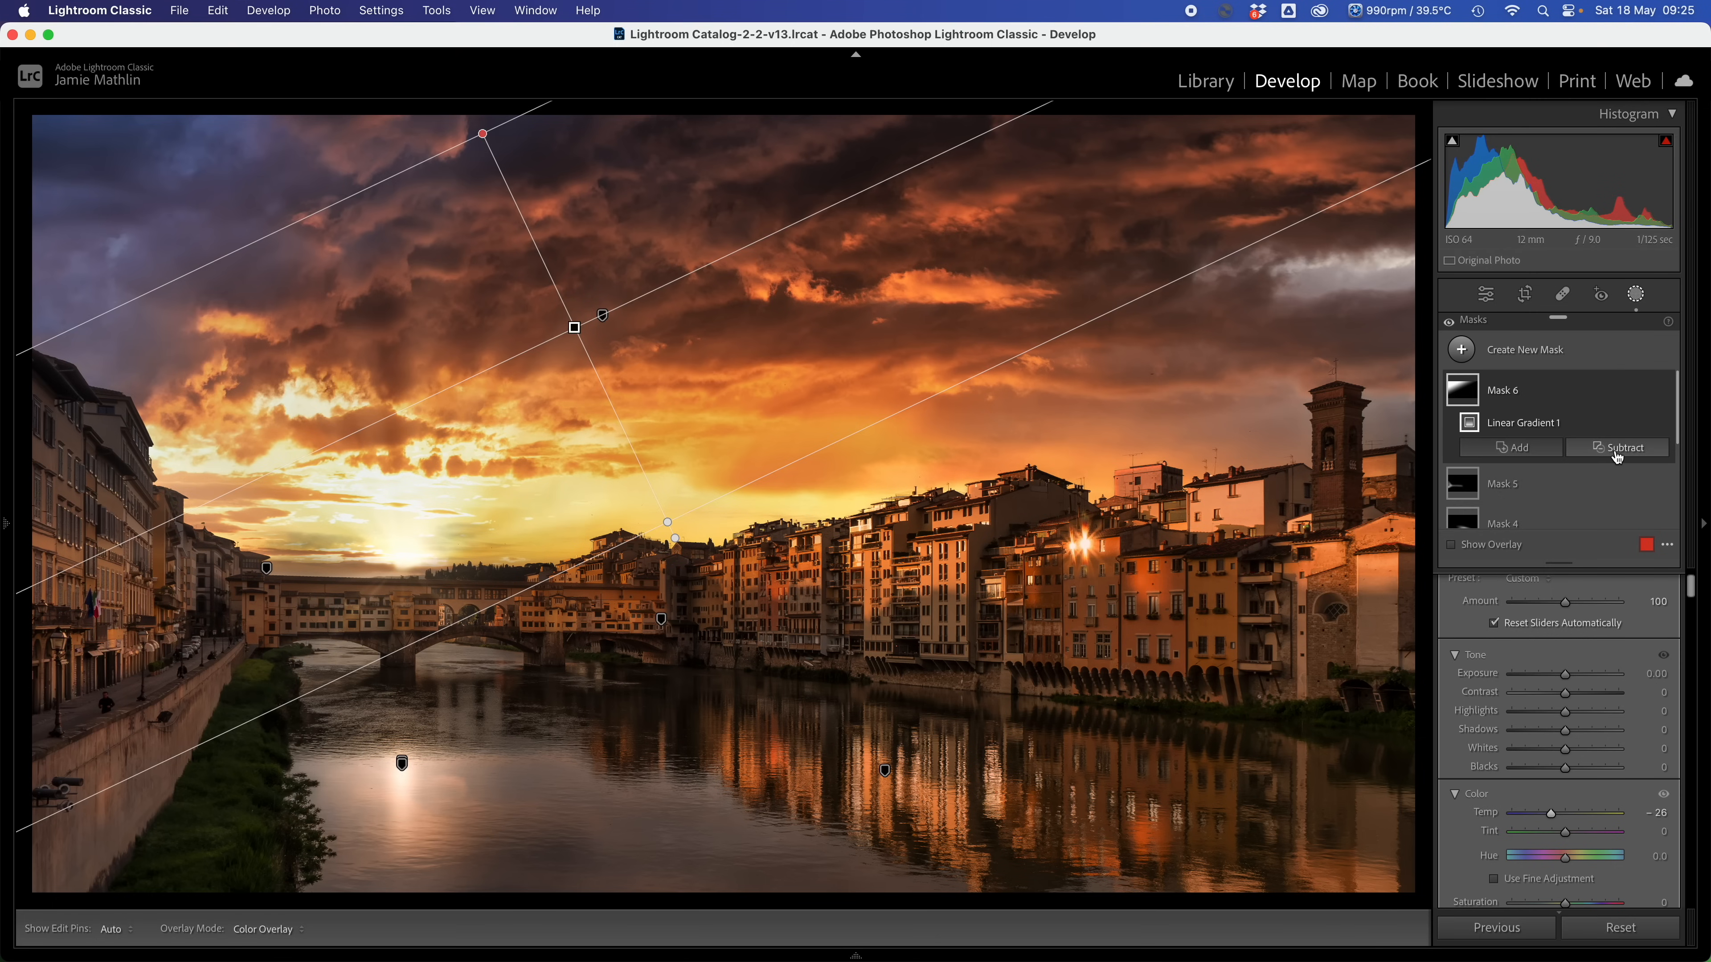
Intersect Mask 6's linear gradient with a Select Sky selection.
{"action": "left_click", "coordinate": [1644, 427]}
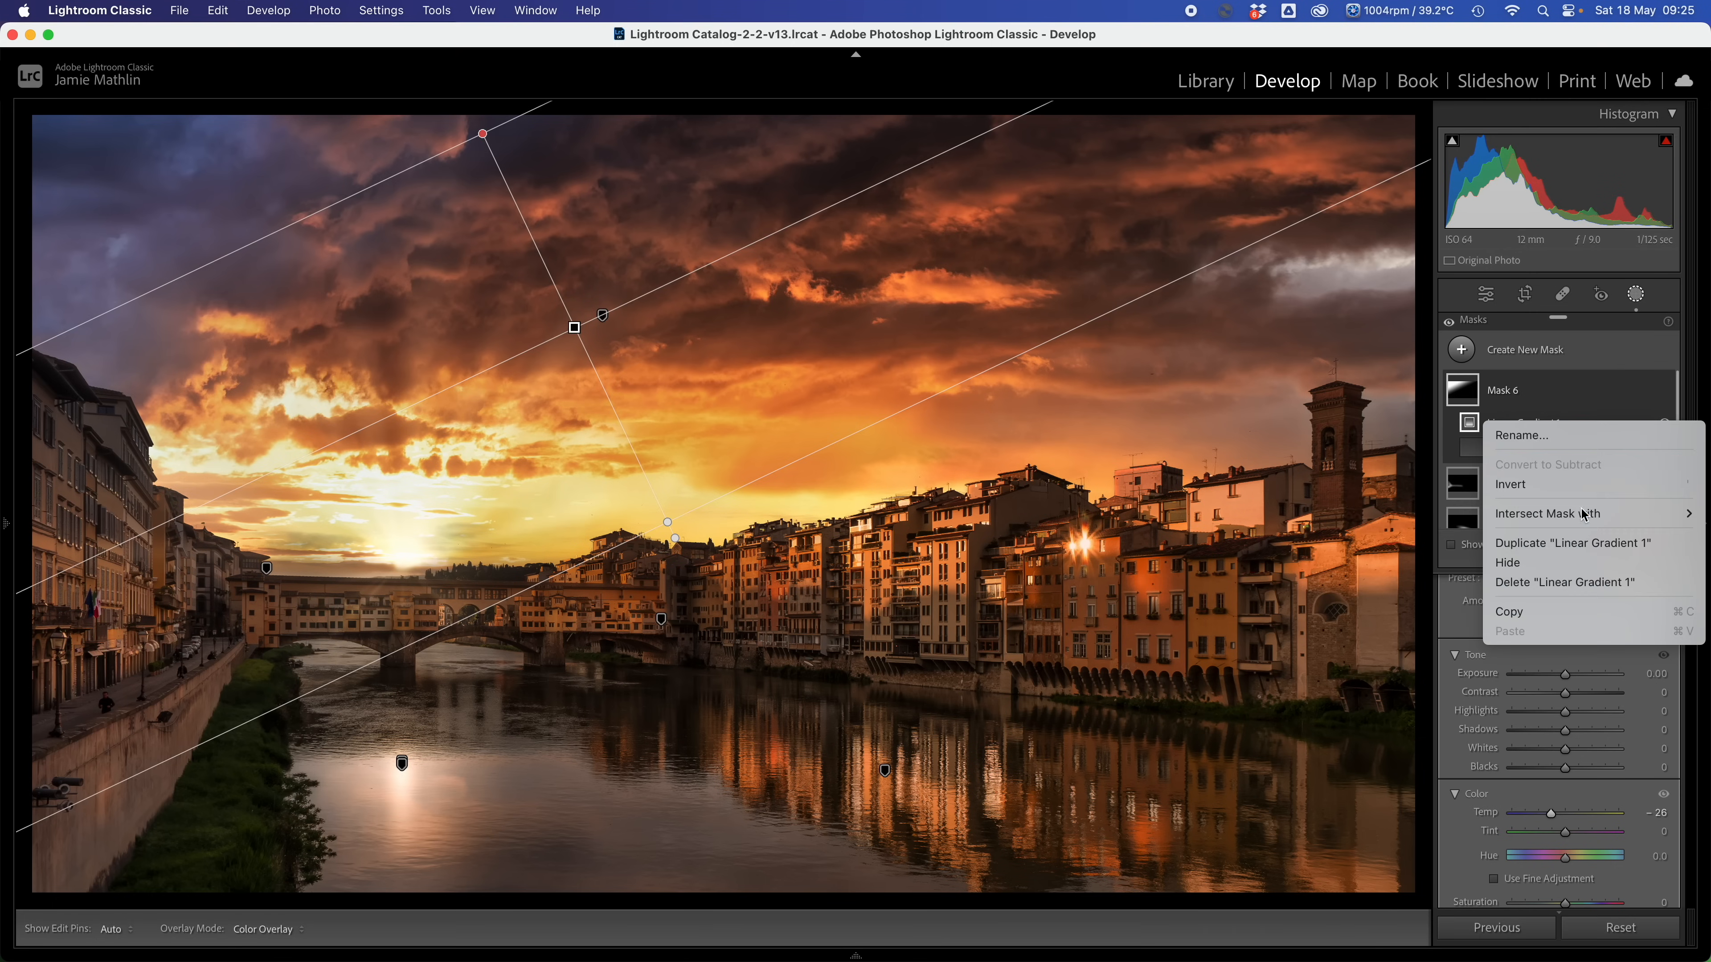
{"action": "mouse_move", "coordinate": [1573, 523]}
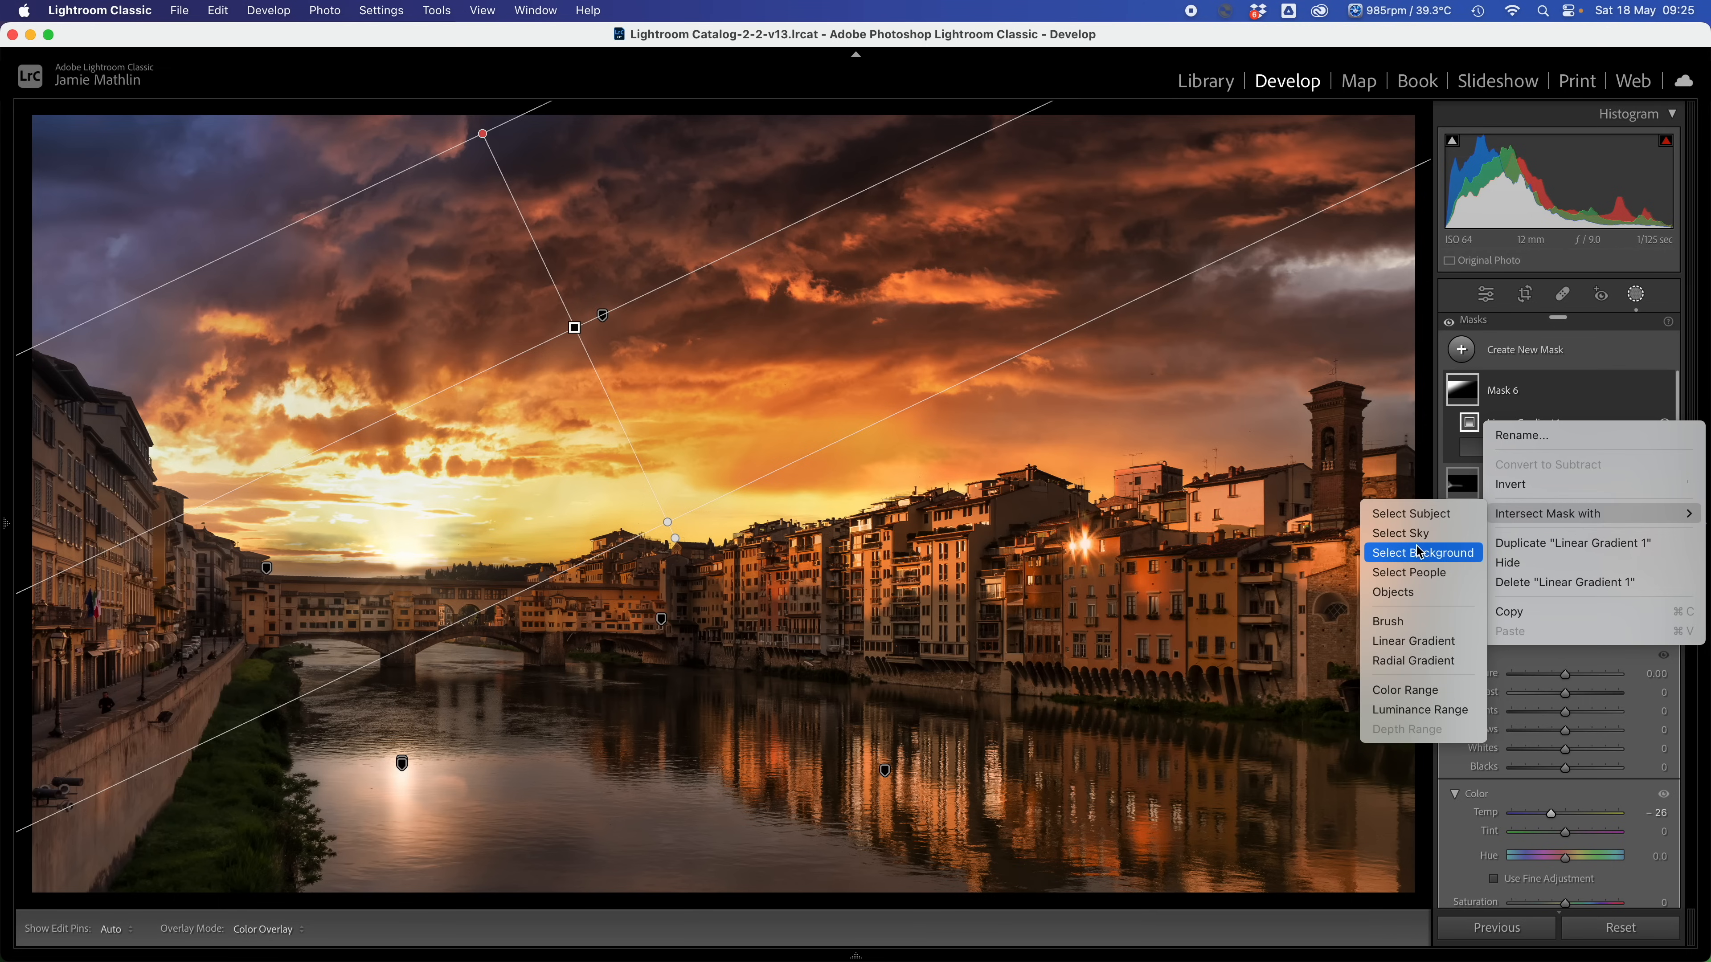
{"action": "left_click", "coordinate": [1402, 533]}
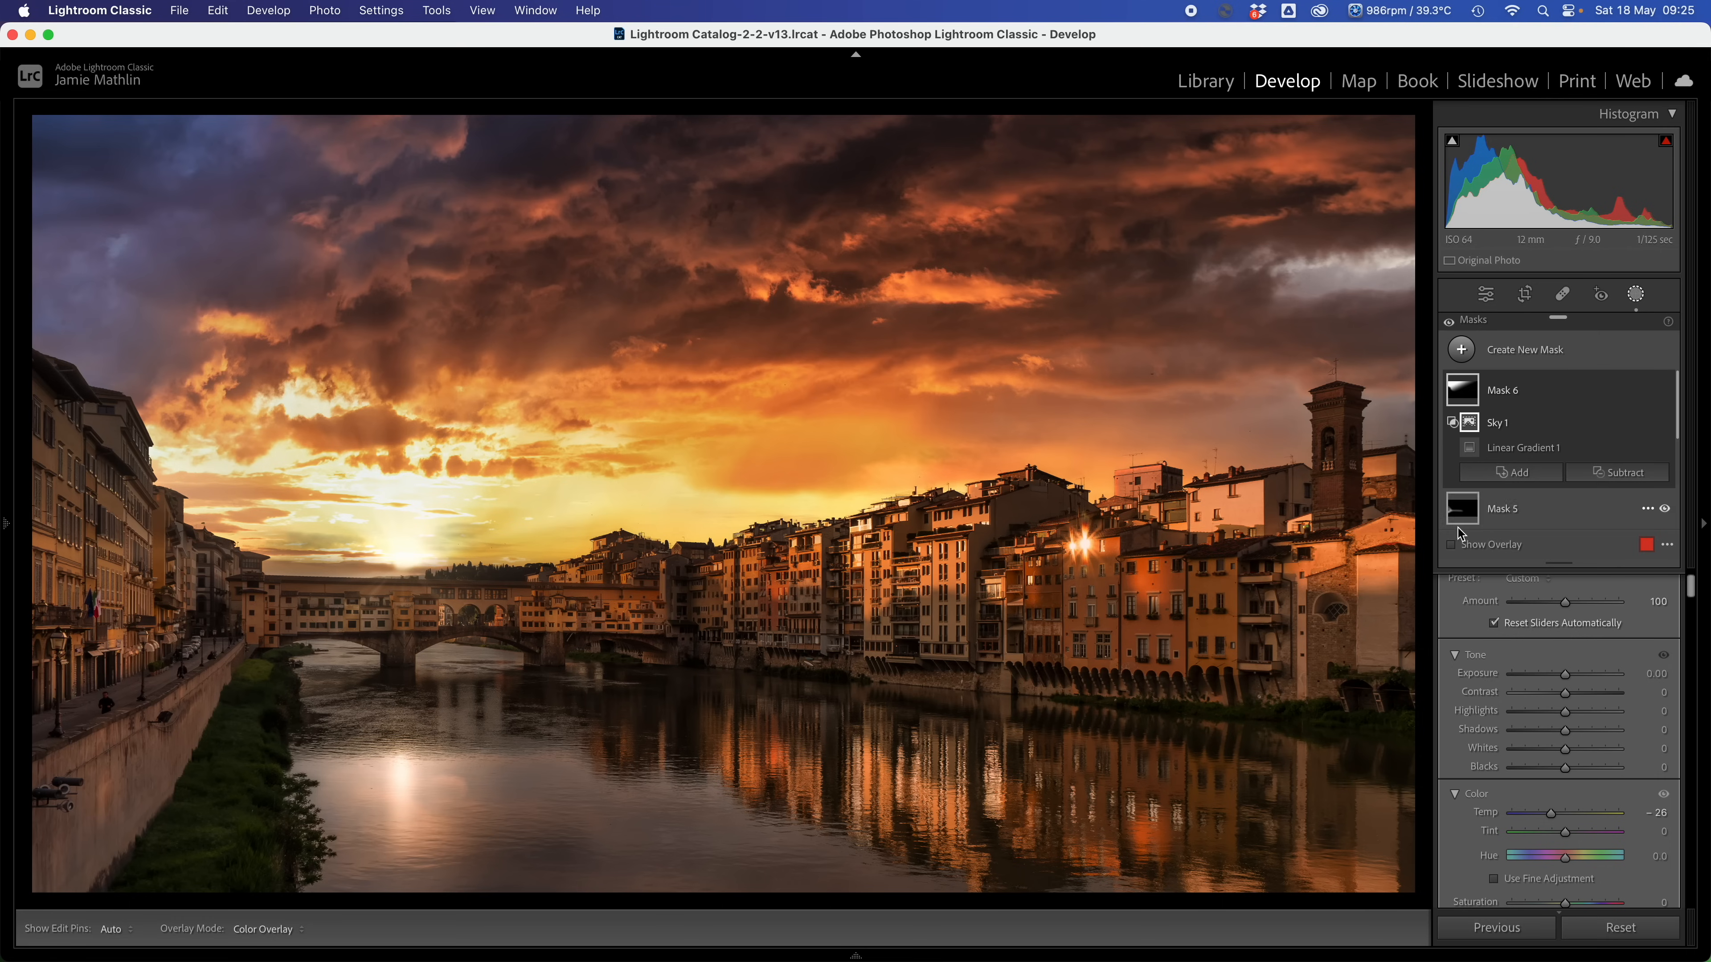
Set Mask 6's Temp to -34 and Exposure to -0.35.
{"action": "left_click", "coordinate": [1535, 816]}
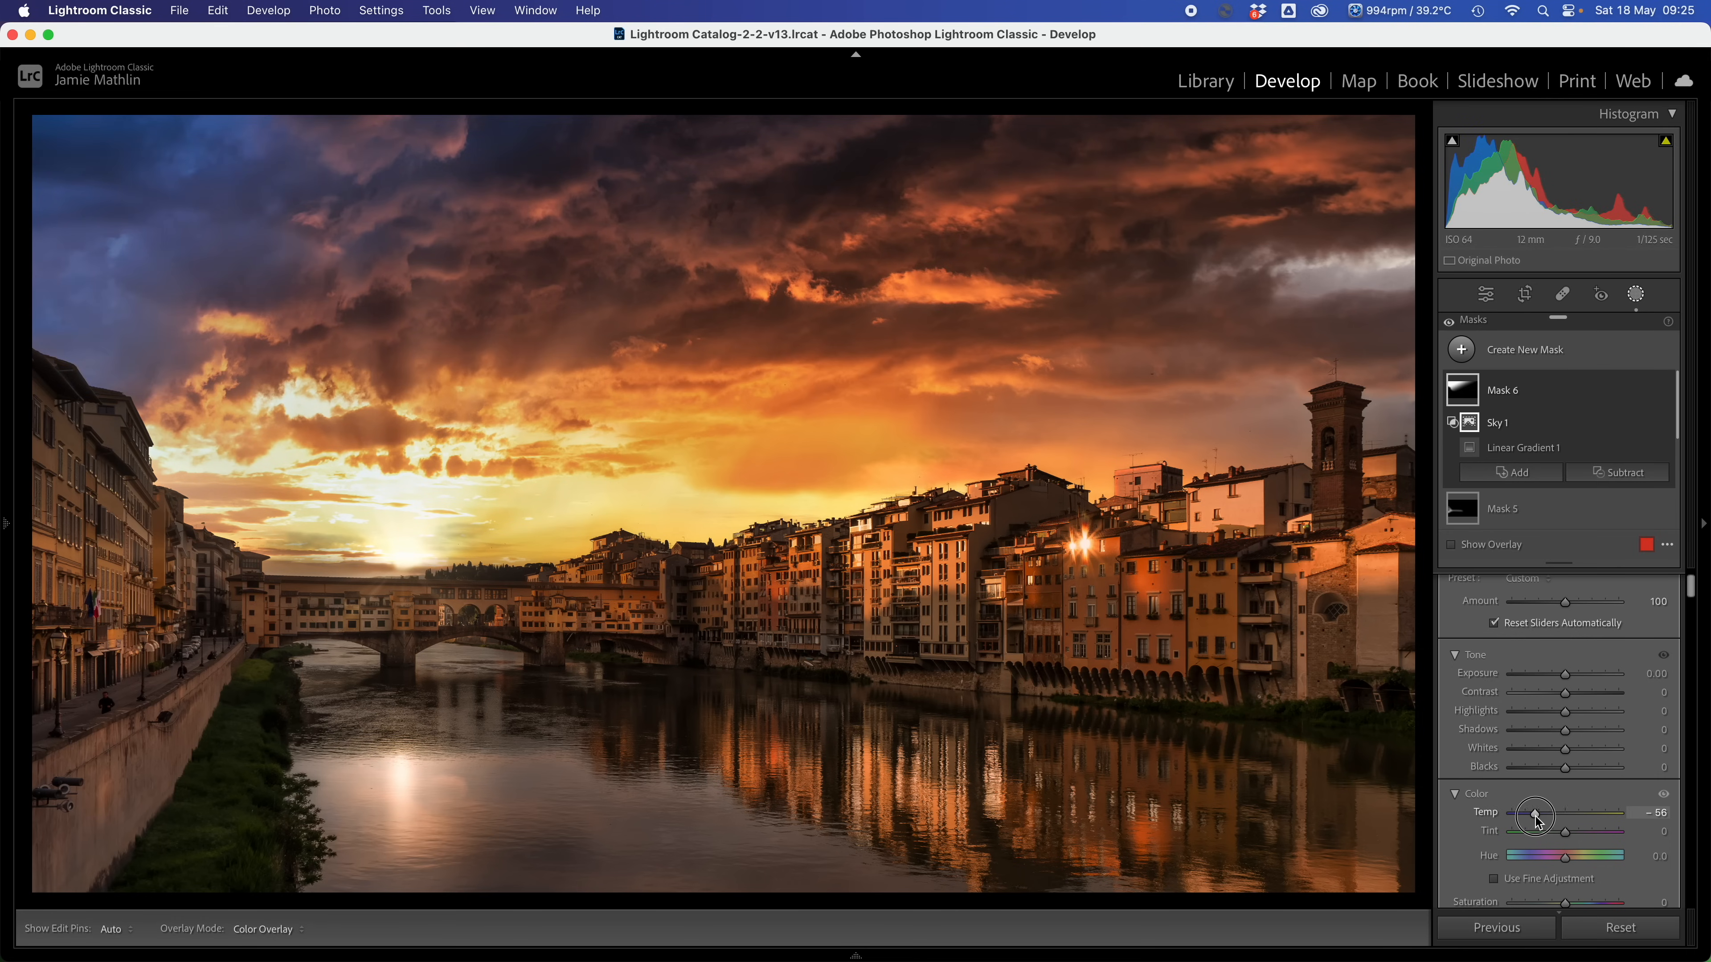
{"action": "left_click_drag", "start_coordinate": [1543, 815], "coordinate": [1547, 815]}
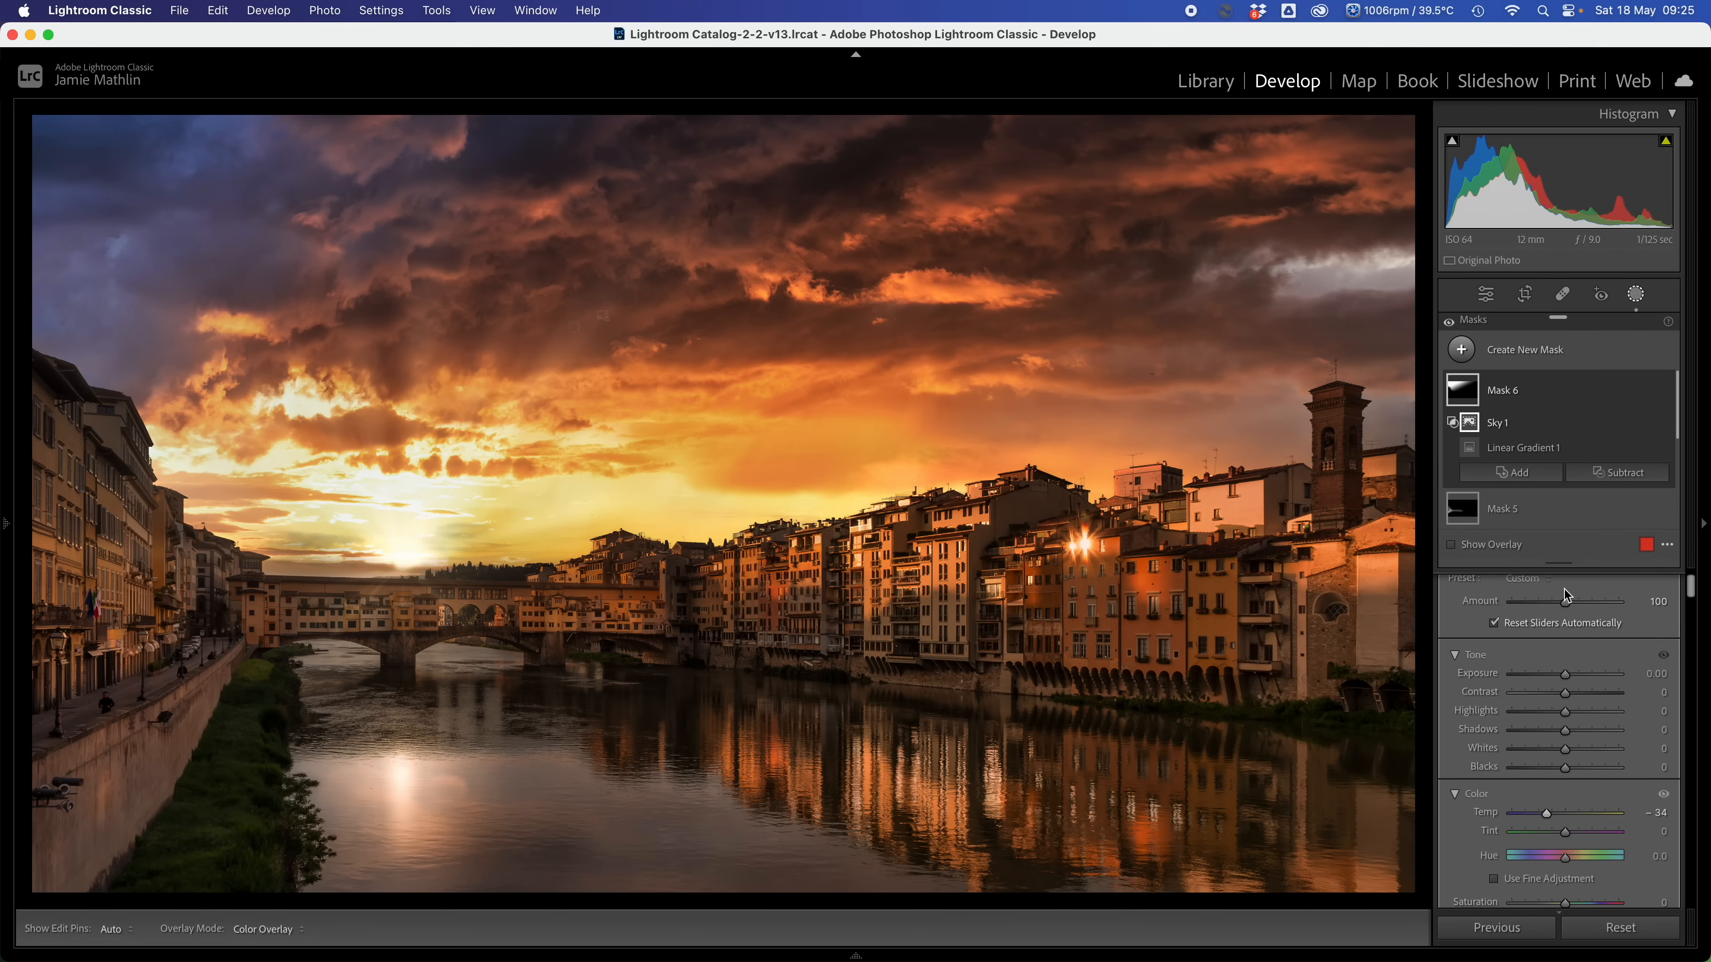
{"action": "left_click_drag", "start_coordinate": [1565, 675], "coordinate": [1562, 684]}
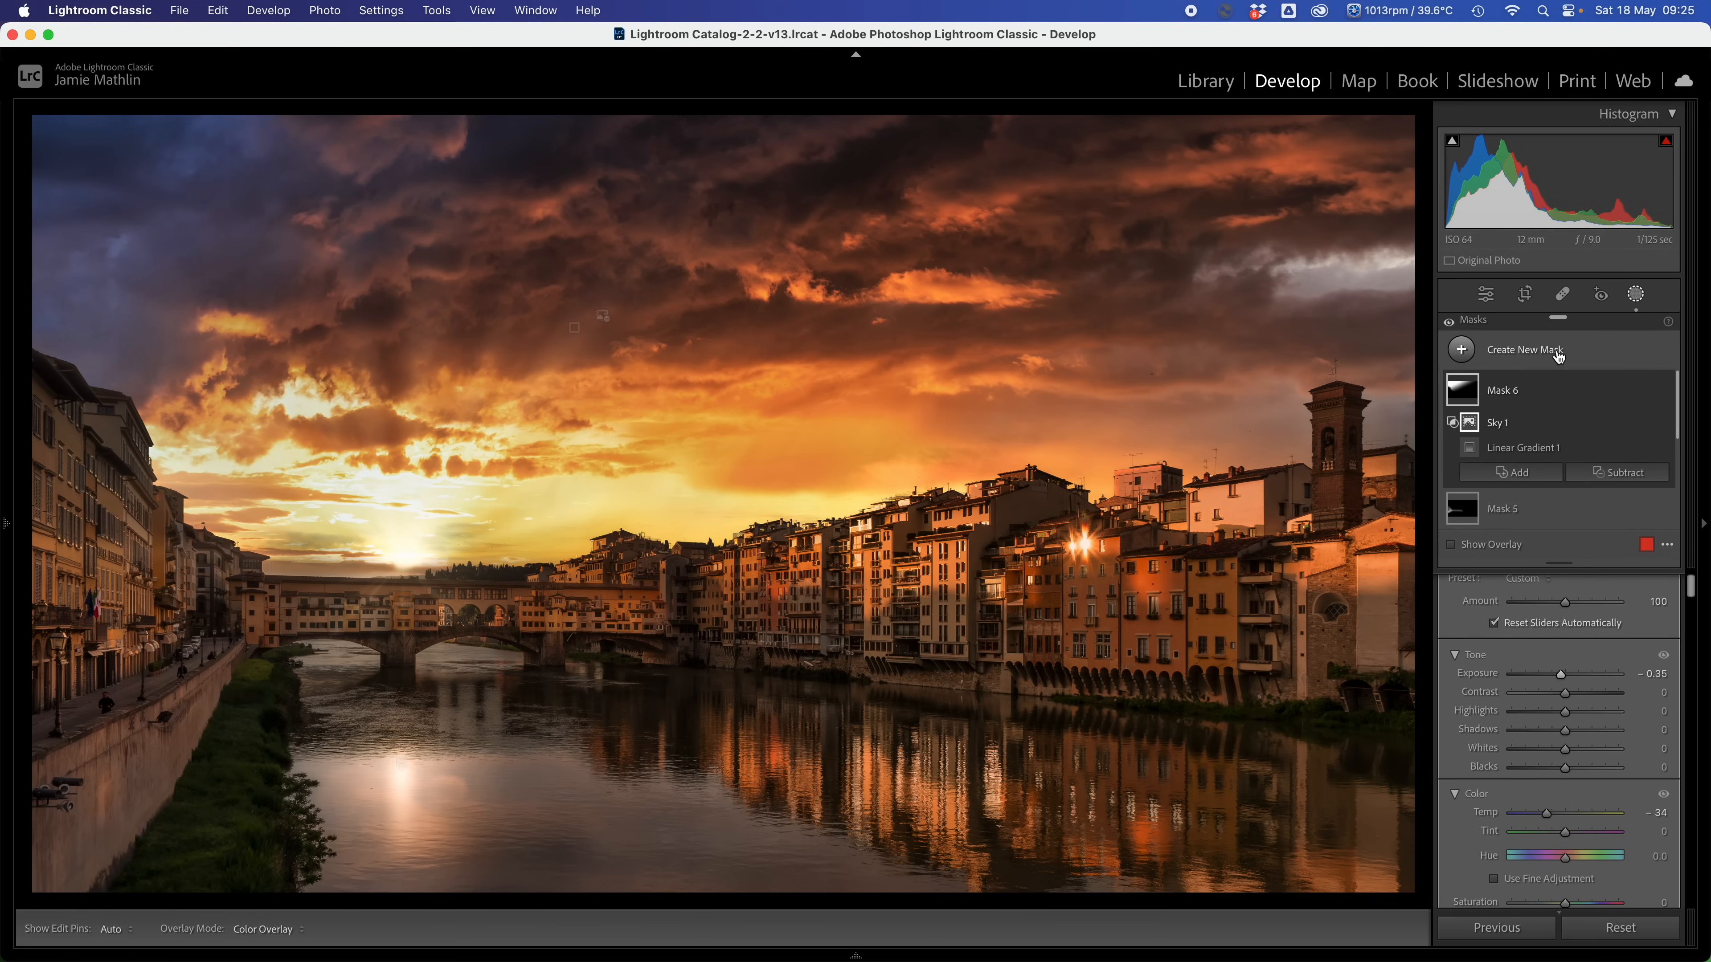
Create a short linear gradient mask fading down from the photo's upper-left corner of the sky.
{"action": "left_click", "coordinate": [1569, 357]}
{"action": "left_click", "coordinate": [1516, 543]}
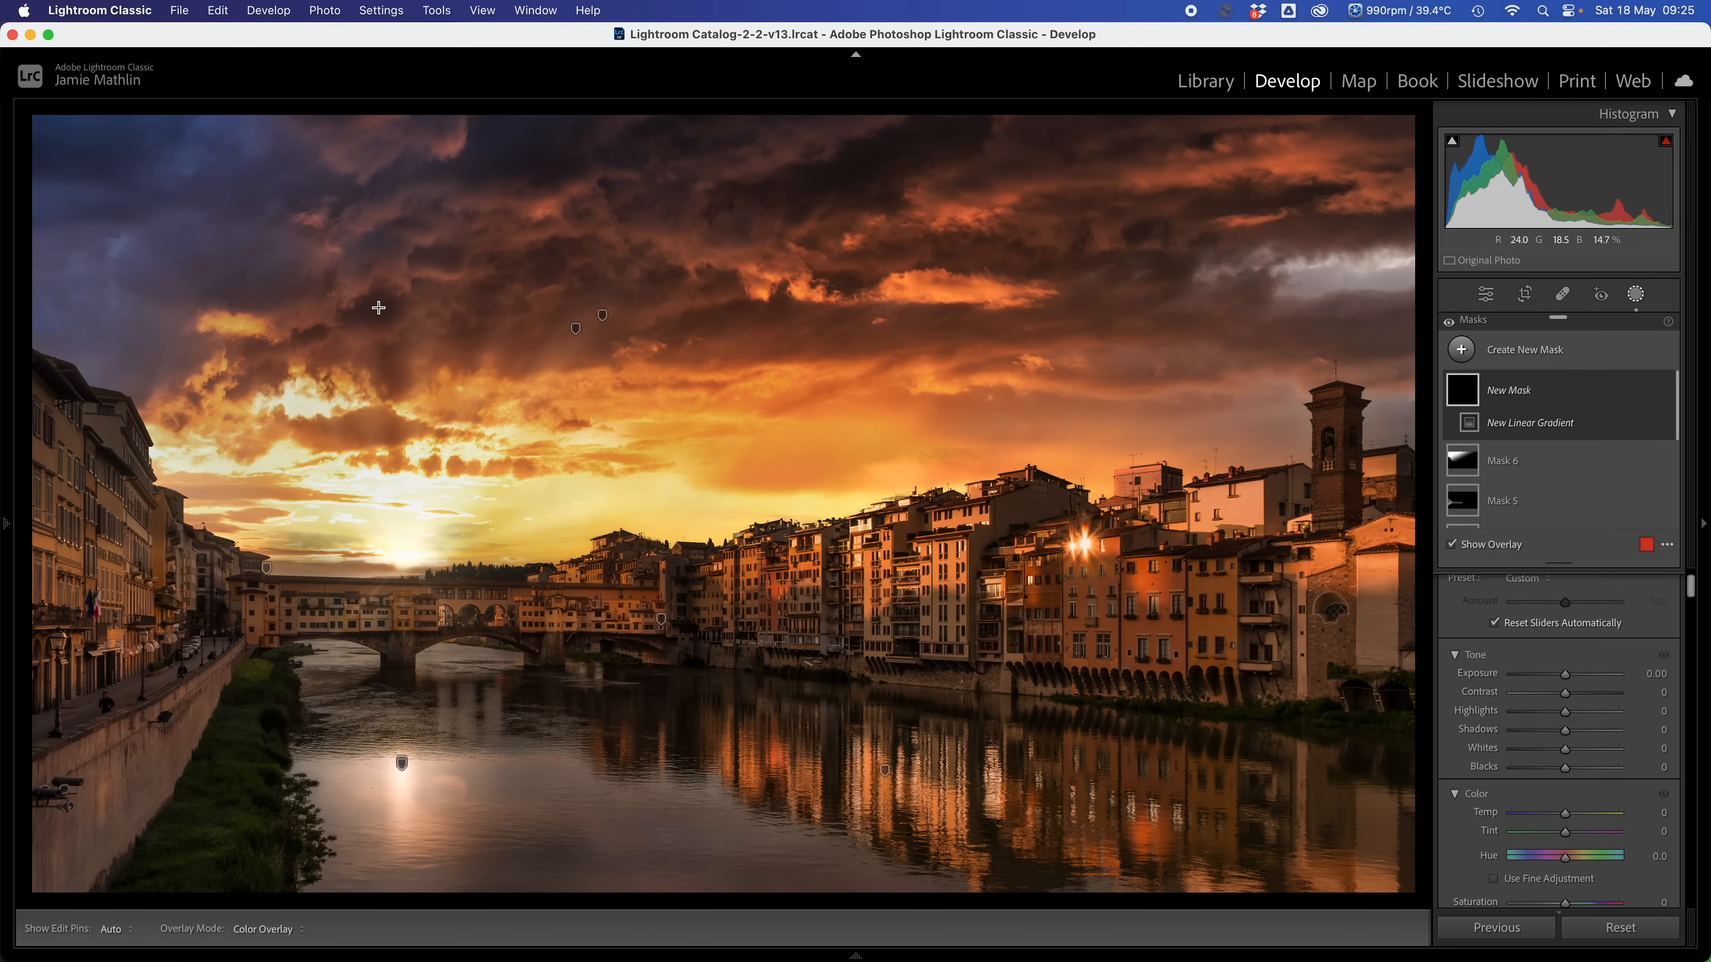
{"action": "left_click_drag", "start_coordinate": [81, 135], "coordinate": [138, 328]}
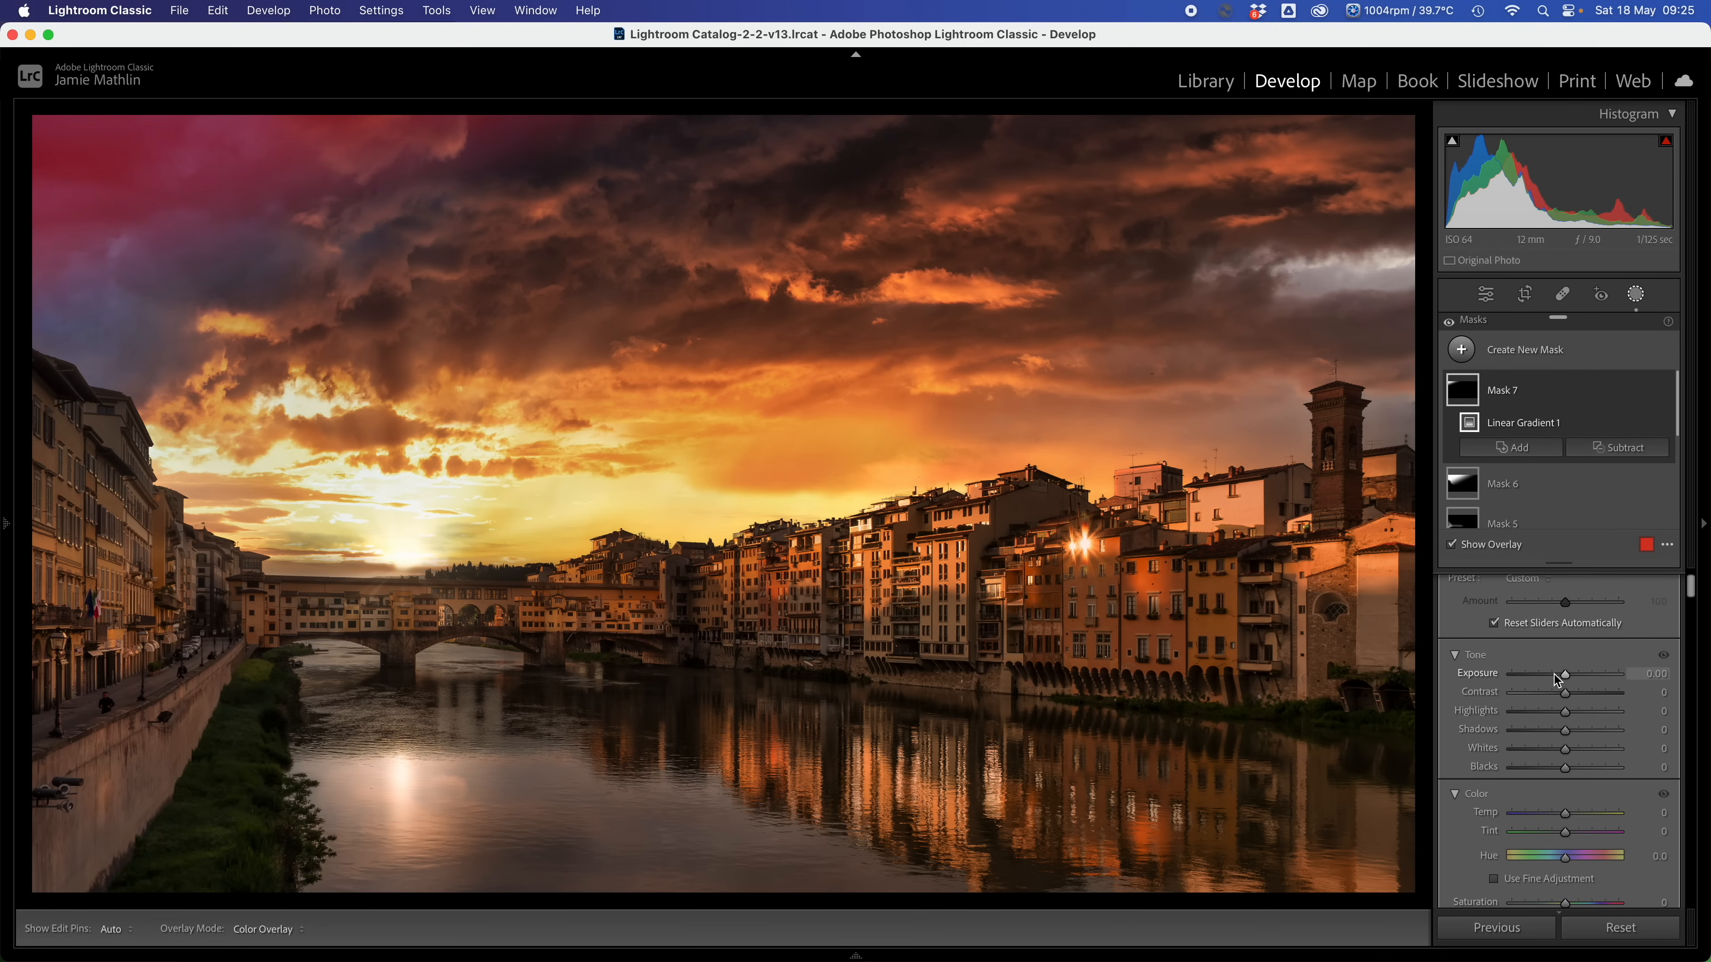
Set Exposure to -0.92 for the linear gradient mask in the upper-left sky, with its overlay hidden.
{"action": "key", "text": "o"}
{"action": "left_click_drag", "start_coordinate": [1566, 675], "coordinate": [1557, 677]}
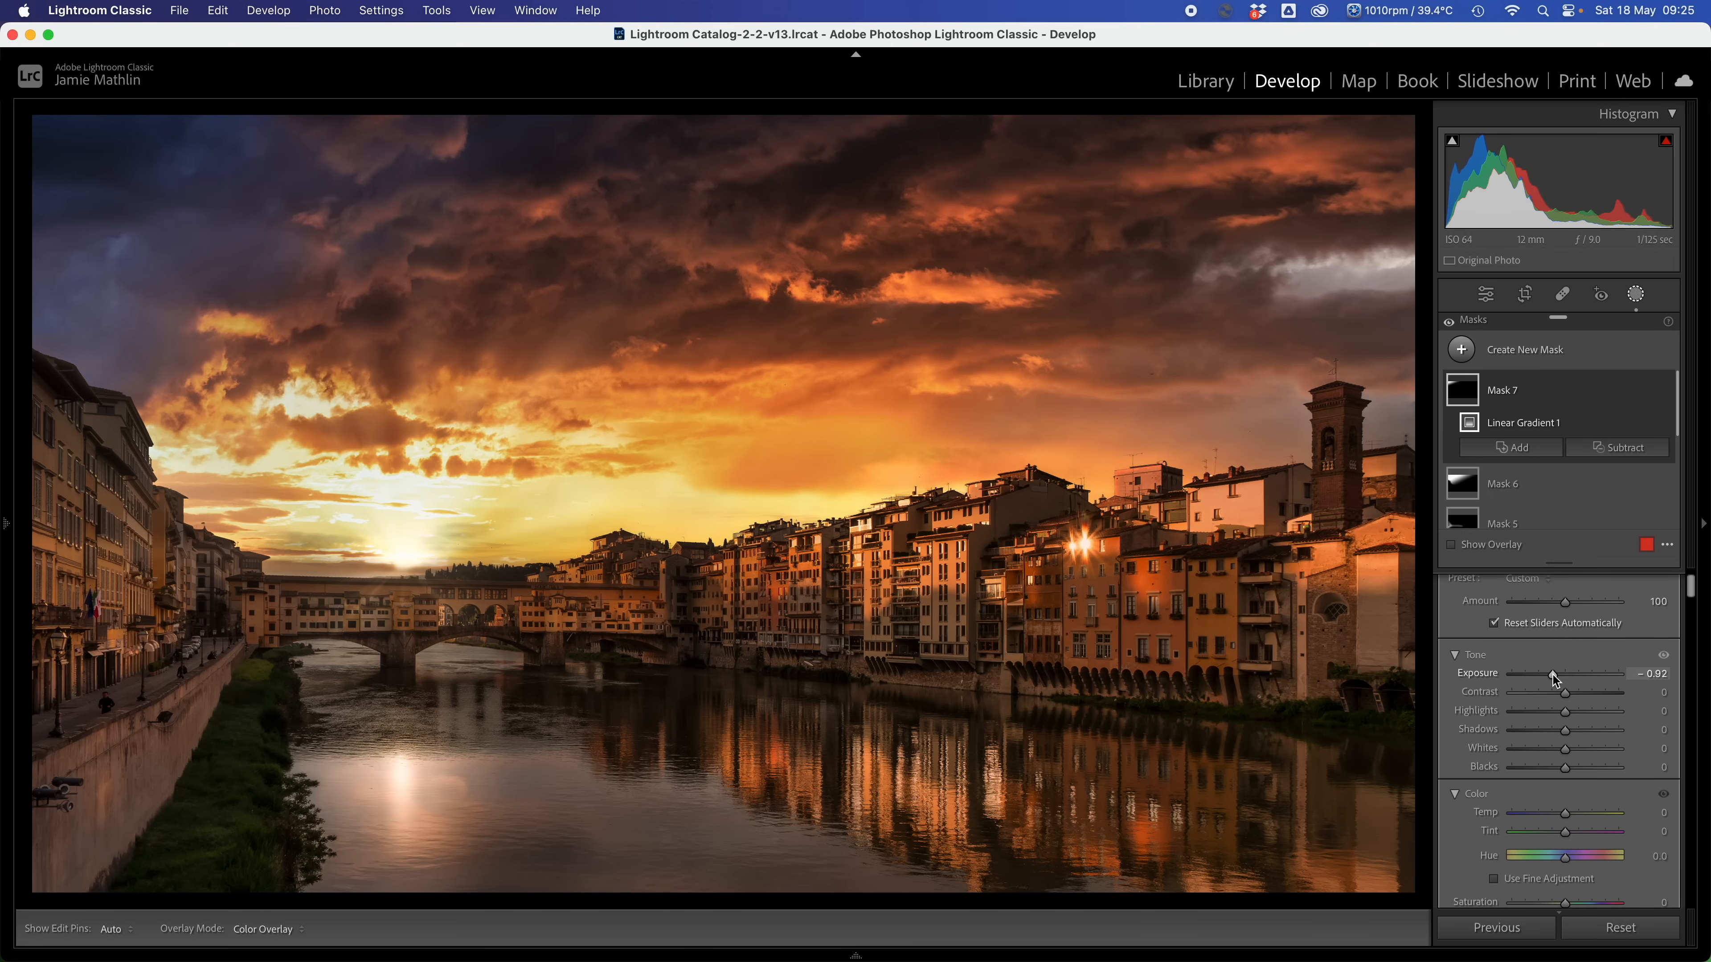
Create a diagonal linear gradient mask over the upper-right sky with Temp 33, Contrast 27 and Exposure -0.34.
{"action": "left_click", "coordinate": [1542, 350]}
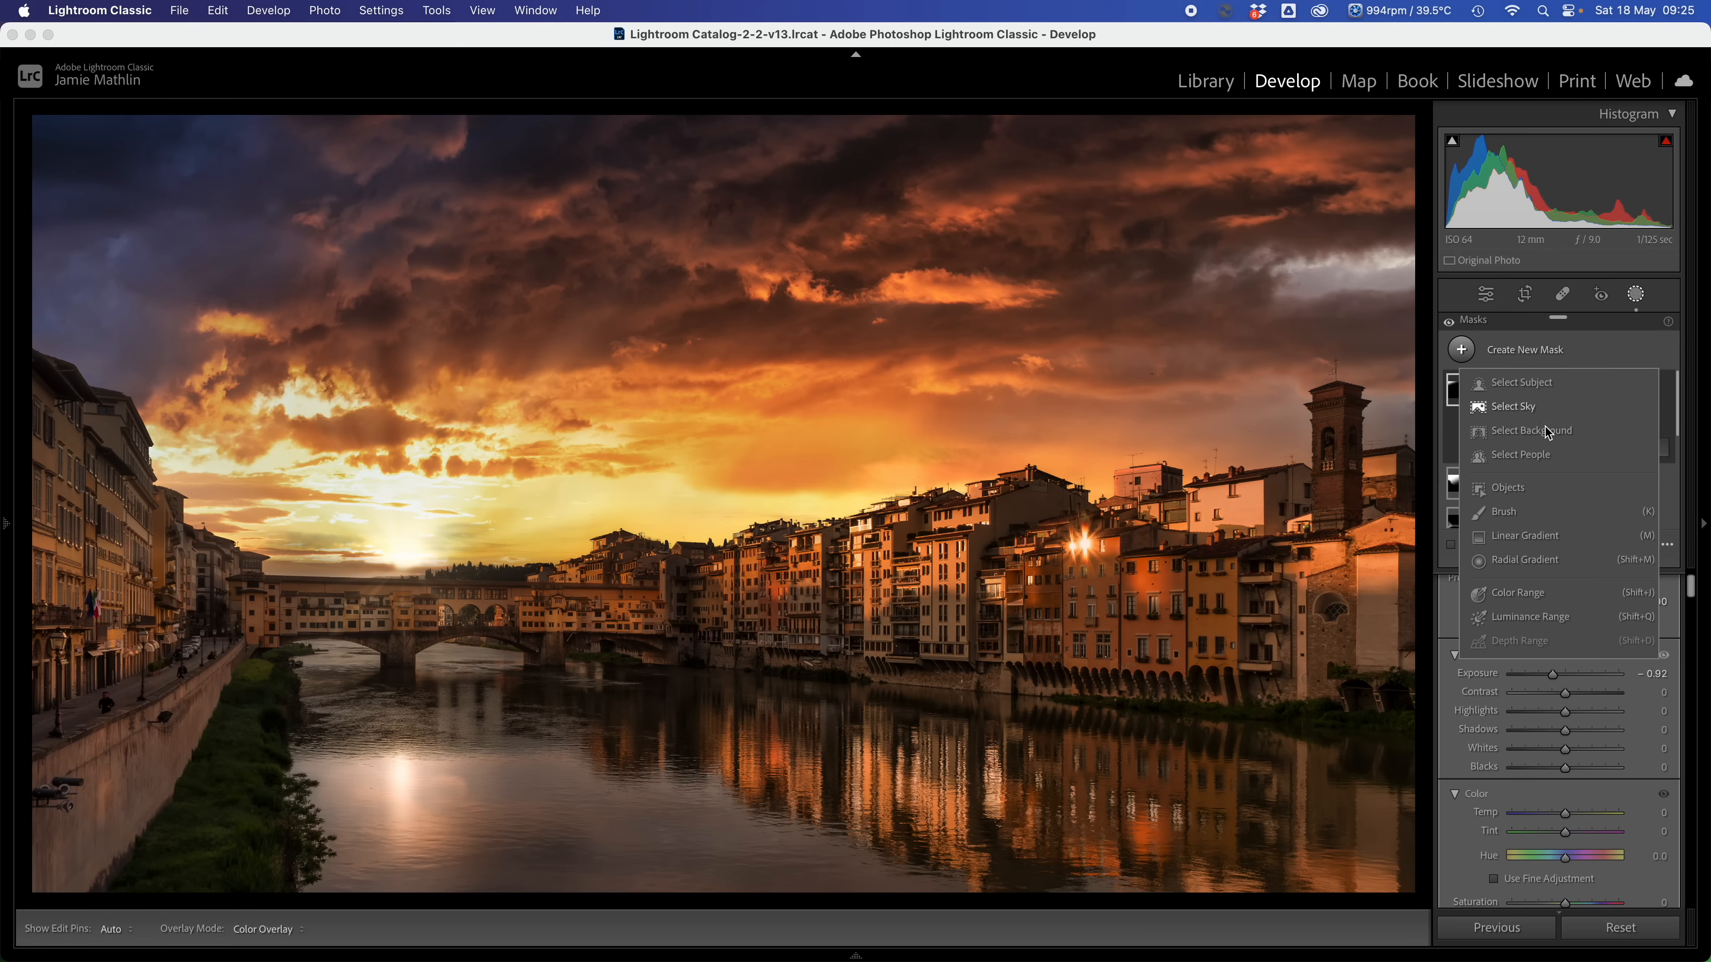
{"action": "left_click", "coordinate": [1517, 536]}
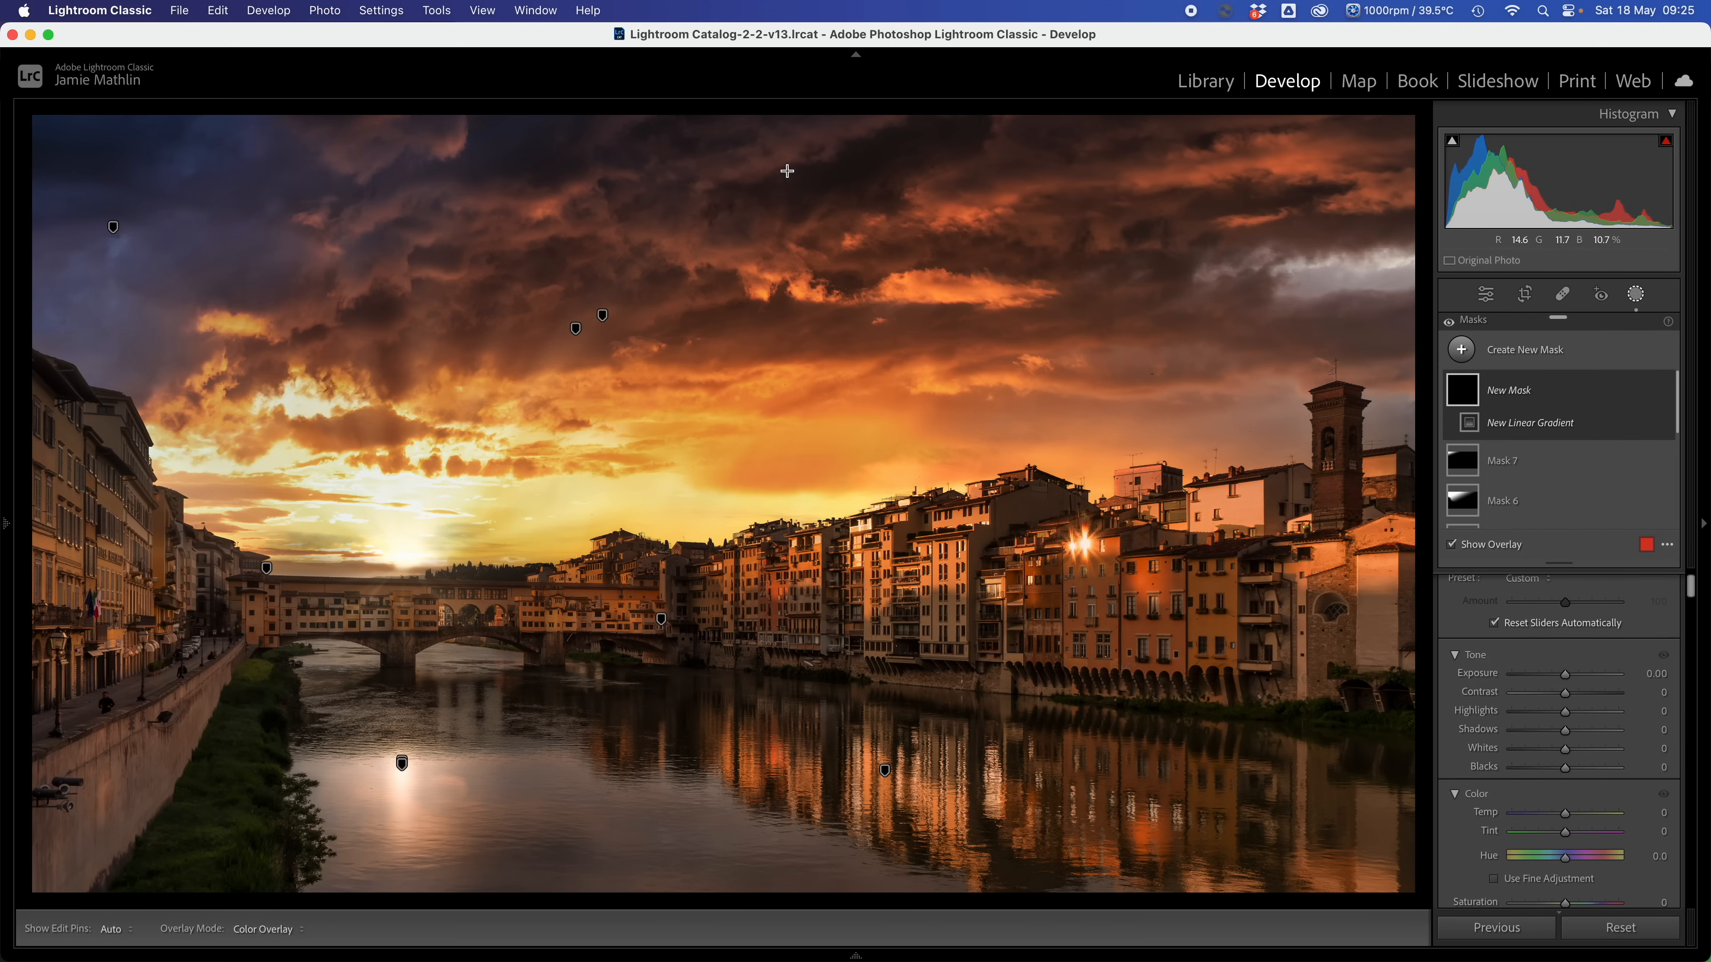
{"action": "left_click_drag", "start_coordinate": [821, 161], "coordinate": [748, 399]}
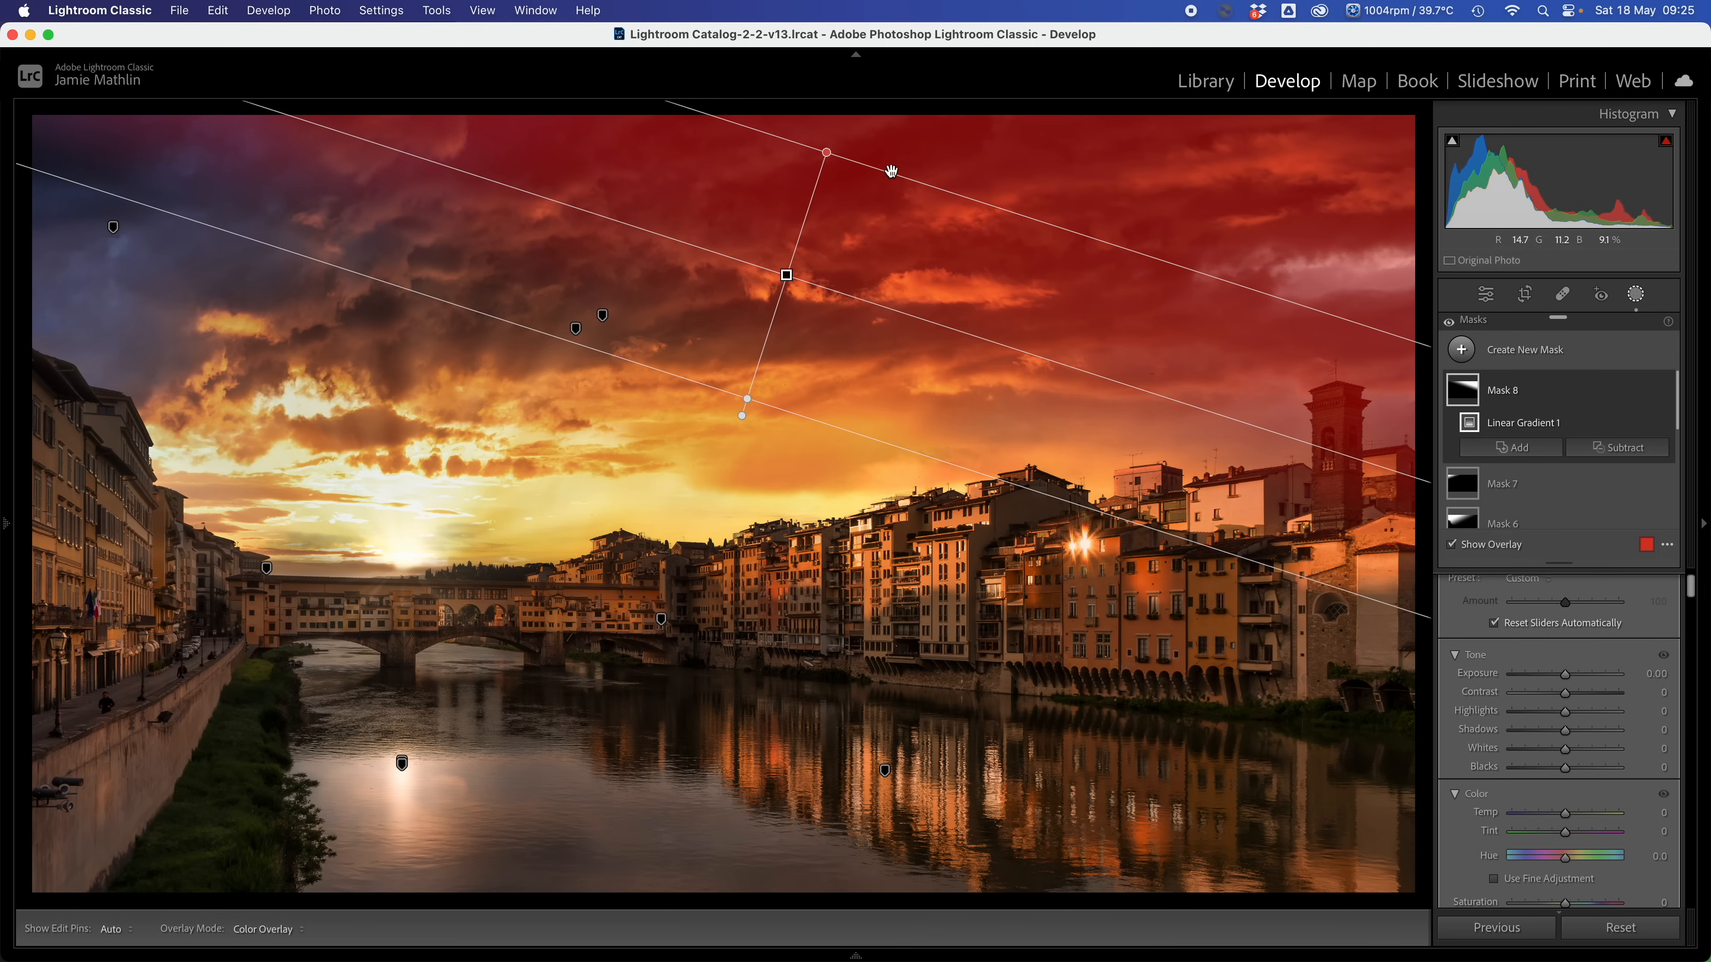
{"action": "left_click", "coordinate": [1586, 817]}
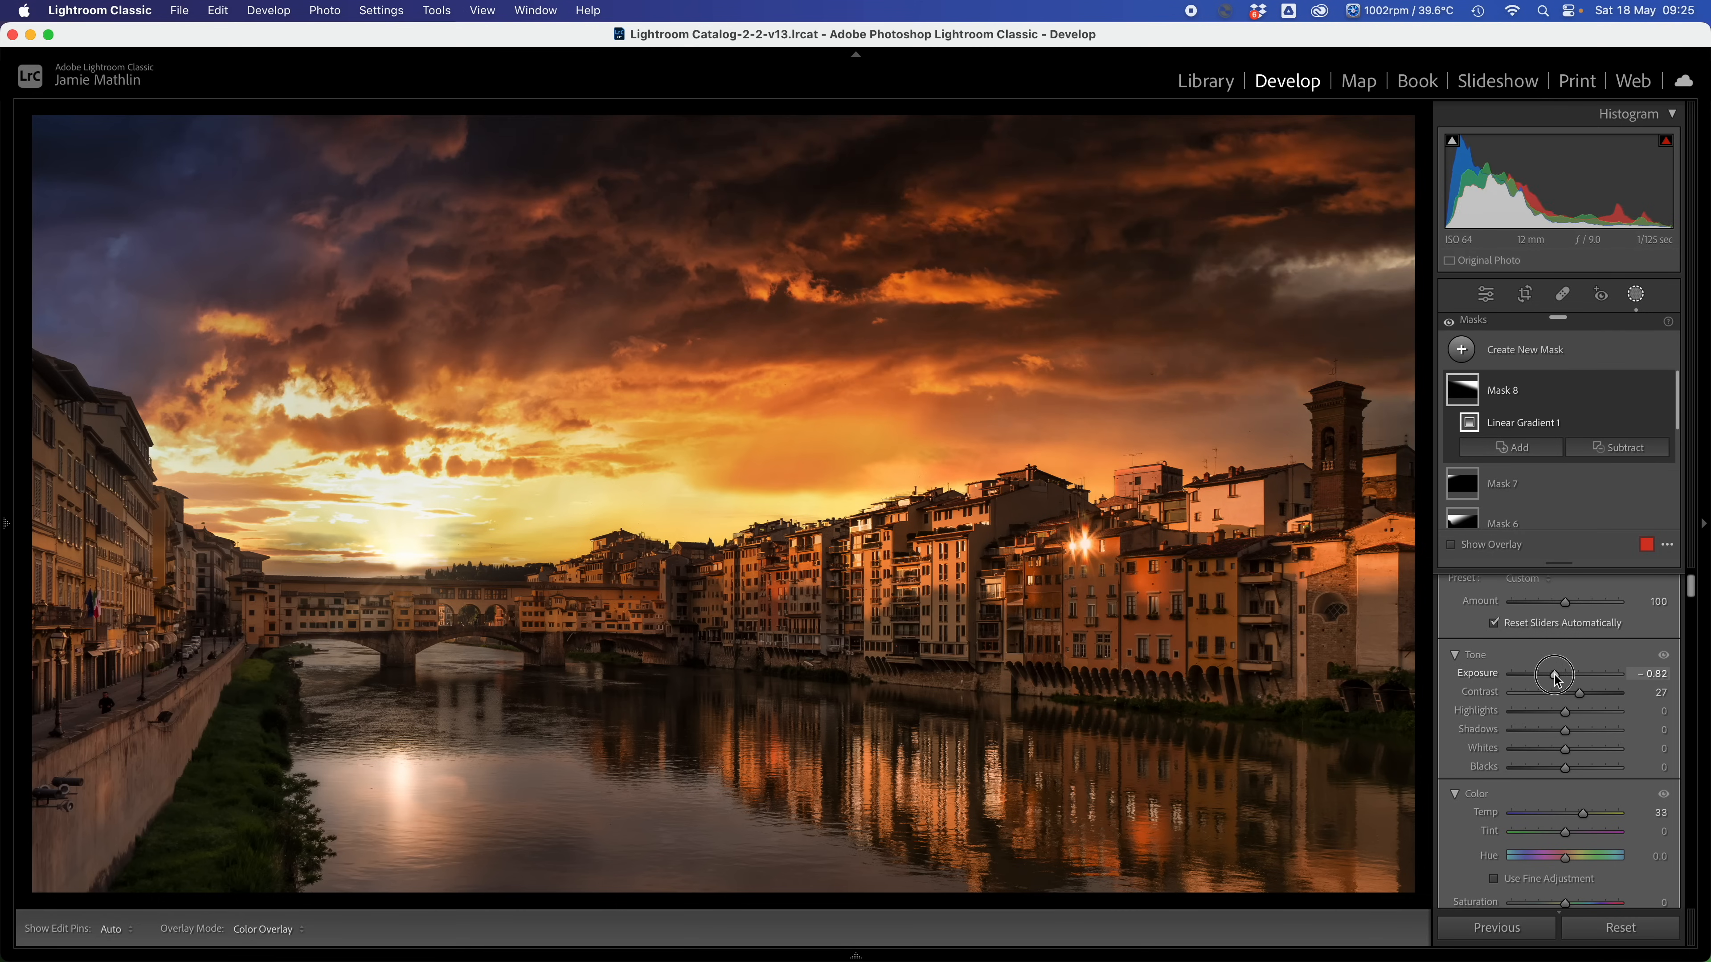
{"action": "left_click_drag", "start_coordinate": [1557, 681], "coordinate": [1566, 681]}
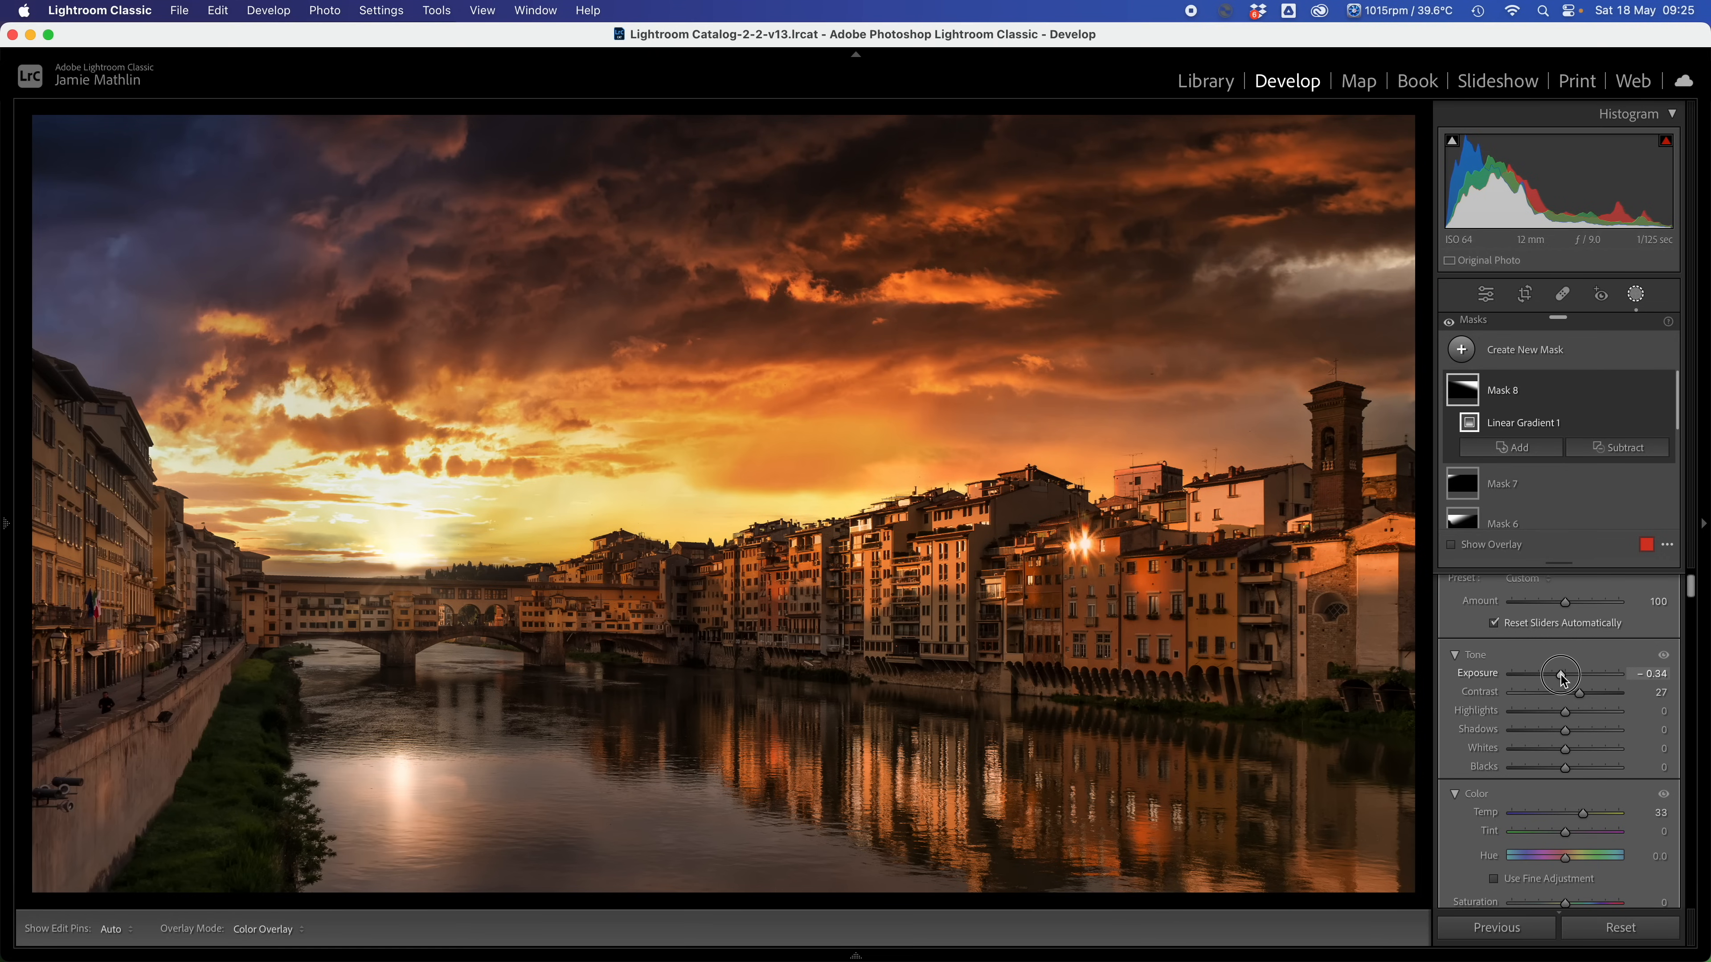
Create a Select Sky mask, raise its Contrast slightly and set its Clarity to 8.
{"action": "left_click", "coordinate": [1520, 352]}
{"action": "left_click", "coordinate": [1518, 407]}
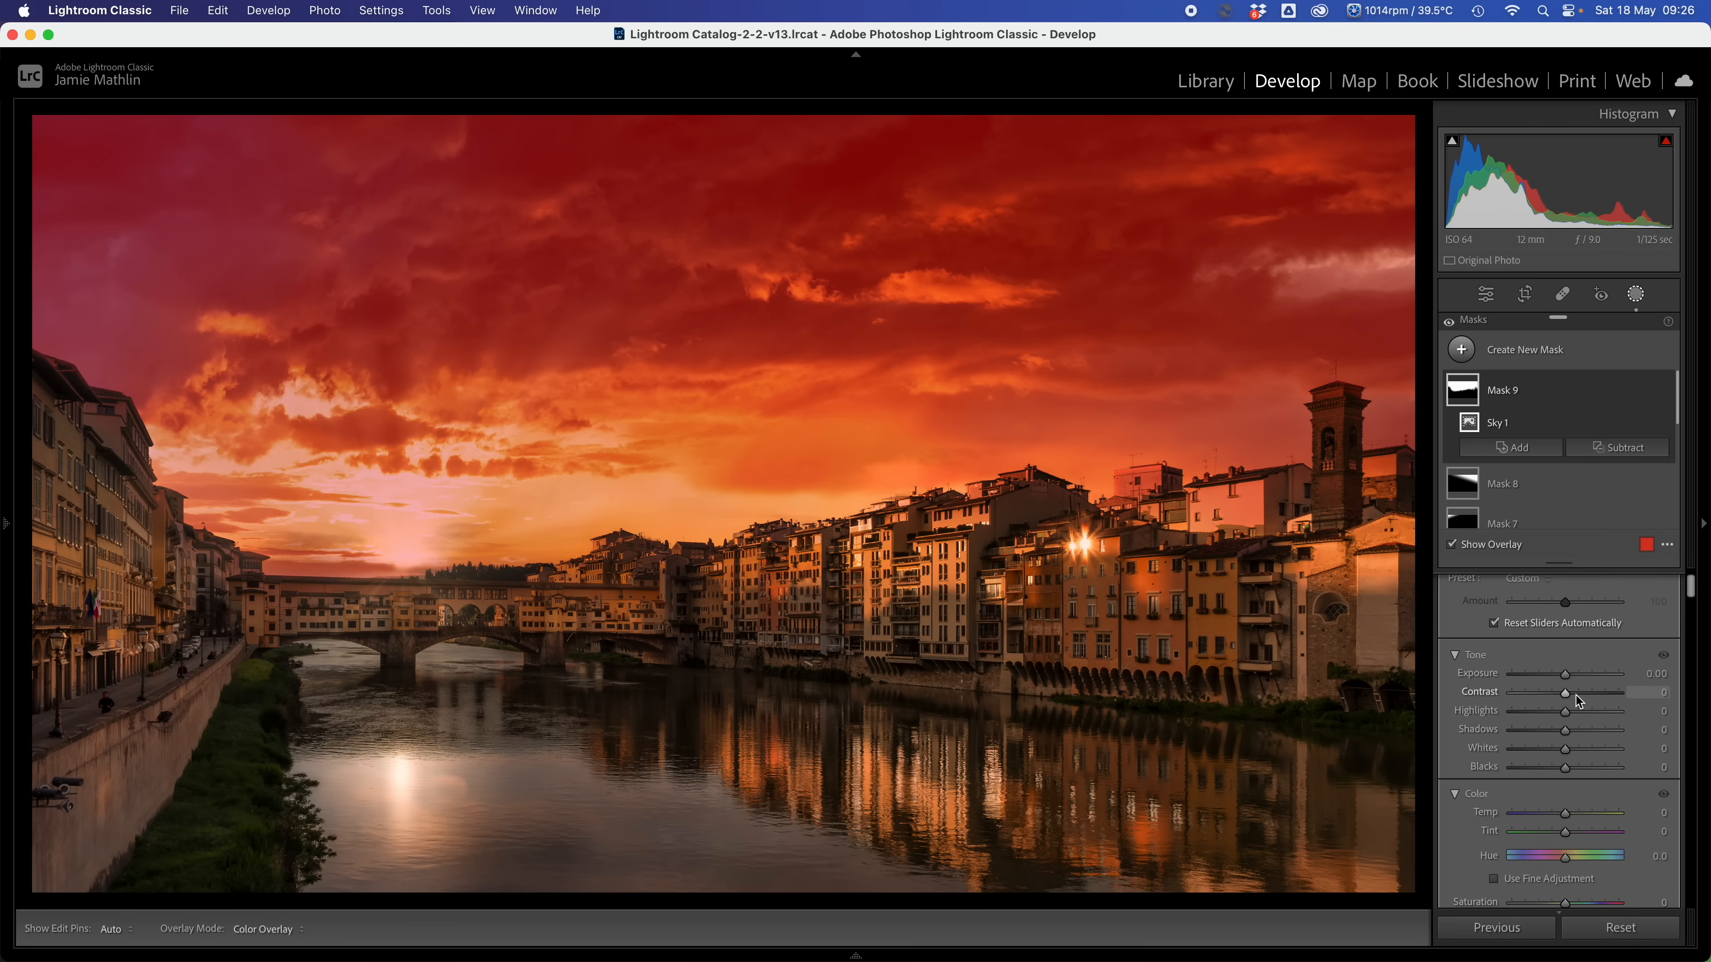
{"action": "left_click_drag", "start_coordinate": [1579, 702], "coordinate": [1572, 698]}
{"action": "scroll", "coordinate": [1572, 700], "scroll_direction": "down", "scroll_amount": 10}
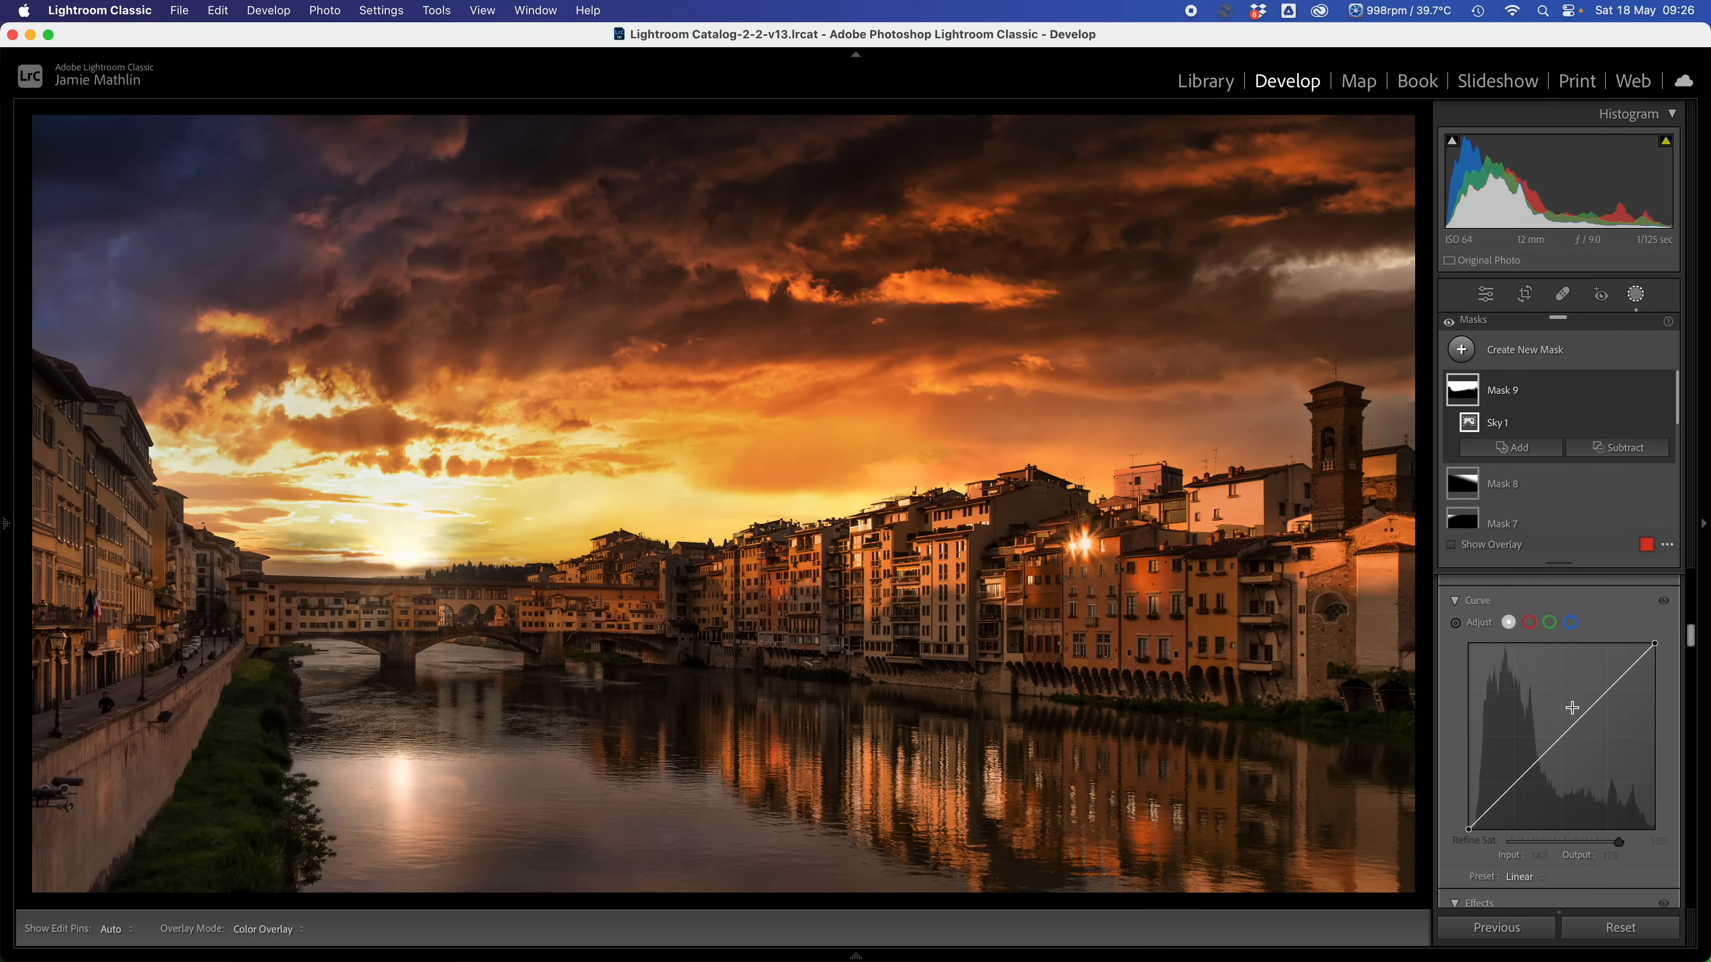
{"action": "scroll", "coordinate": [1572, 707], "scroll_direction": "down", "scroll_amount": 5}
{"action": "left_click_drag", "start_coordinate": [1566, 777], "coordinate": [1572, 790]}
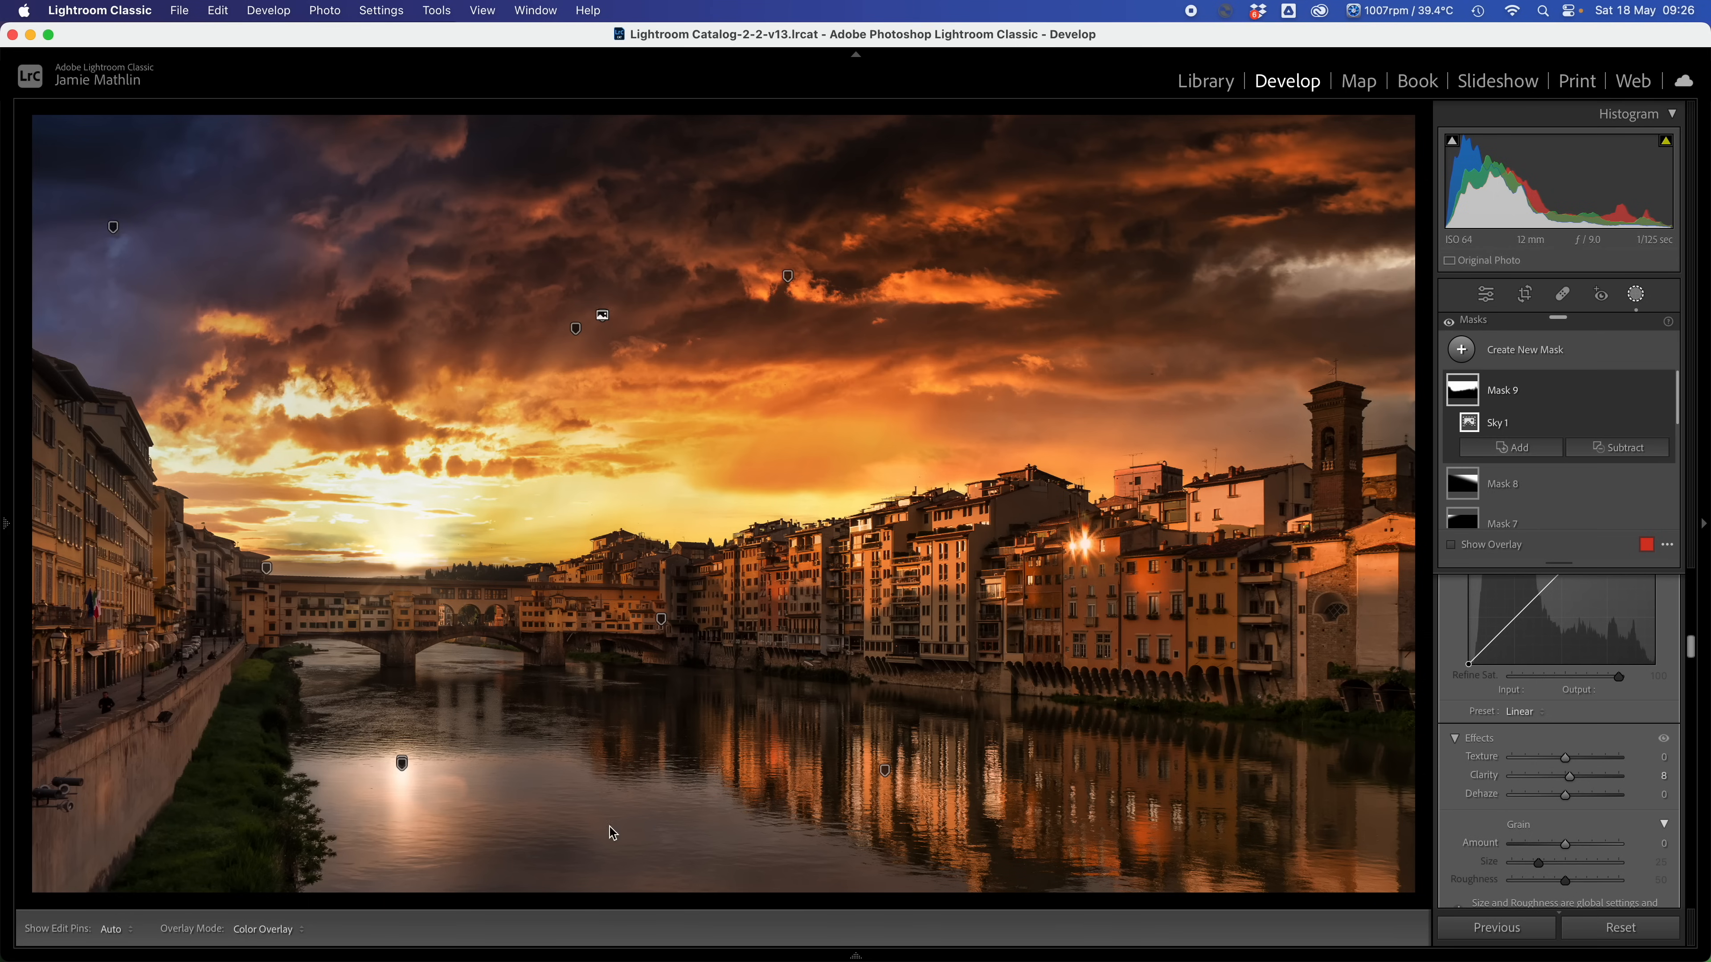
Brush a new mask over the foreground river water and set its Clarity to 51 and Saturation to 77.
{"action": "left_click", "coordinate": [1528, 352]}
{"action": "left_click", "coordinate": [1519, 514]}
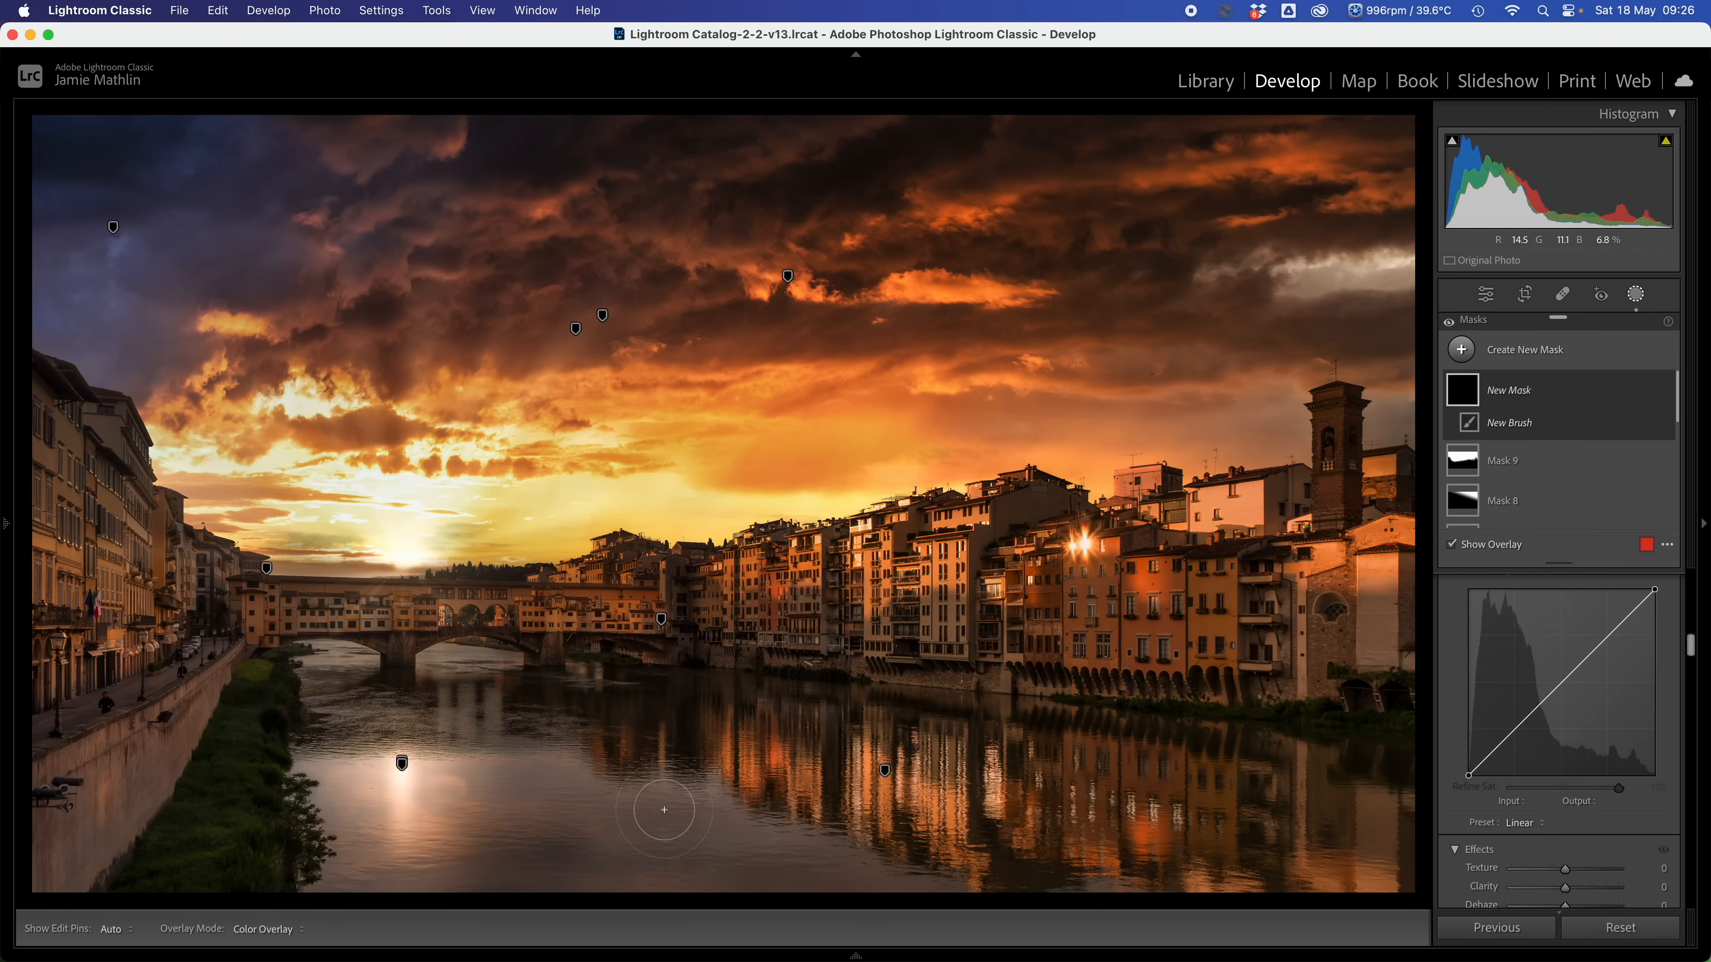
{"action": "mouse_move", "coordinate": [872, 895]}
{"action": "left_mouse_down"}
{"action": "mouse_move", "coordinate": [602, 778]}
{"action": "mouse_move", "coordinate": [323, 765]}
{"action": "mouse_move", "coordinate": [329, 855]}
{"action": "mouse_move", "coordinate": [353, 891]}
{"action": "mouse_move", "coordinate": [842, 893]}
{"action": "mouse_move", "coordinate": [762, 849]}
{"action": "mouse_move", "coordinate": [369, 816]}
{"action": "mouse_move", "coordinate": [406, 865]}
{"action": "mouse_move", "coordinate": [584, 841]}
{"action": "mouse_move", "coordinate": [356, 822]}
{"action": "mouse_move", "coordinate": [547, 833]}
{"action": "left_mouse_up"}
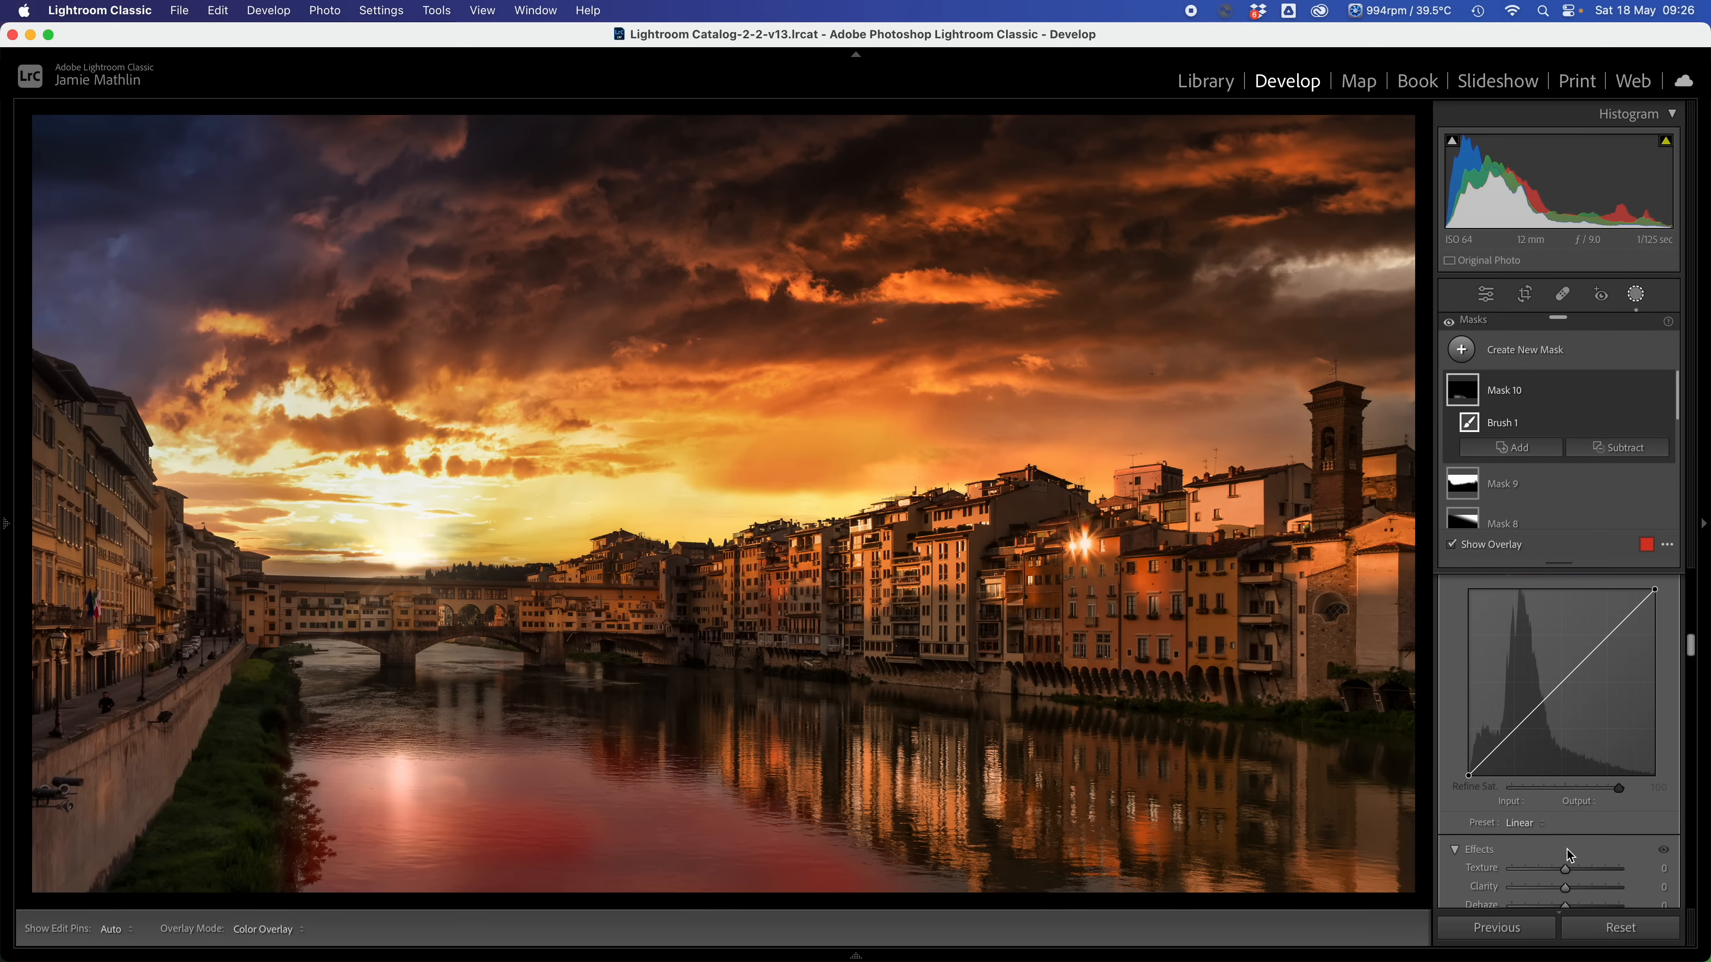
{"action": "left_click", "coordinate": [1593, 888]}
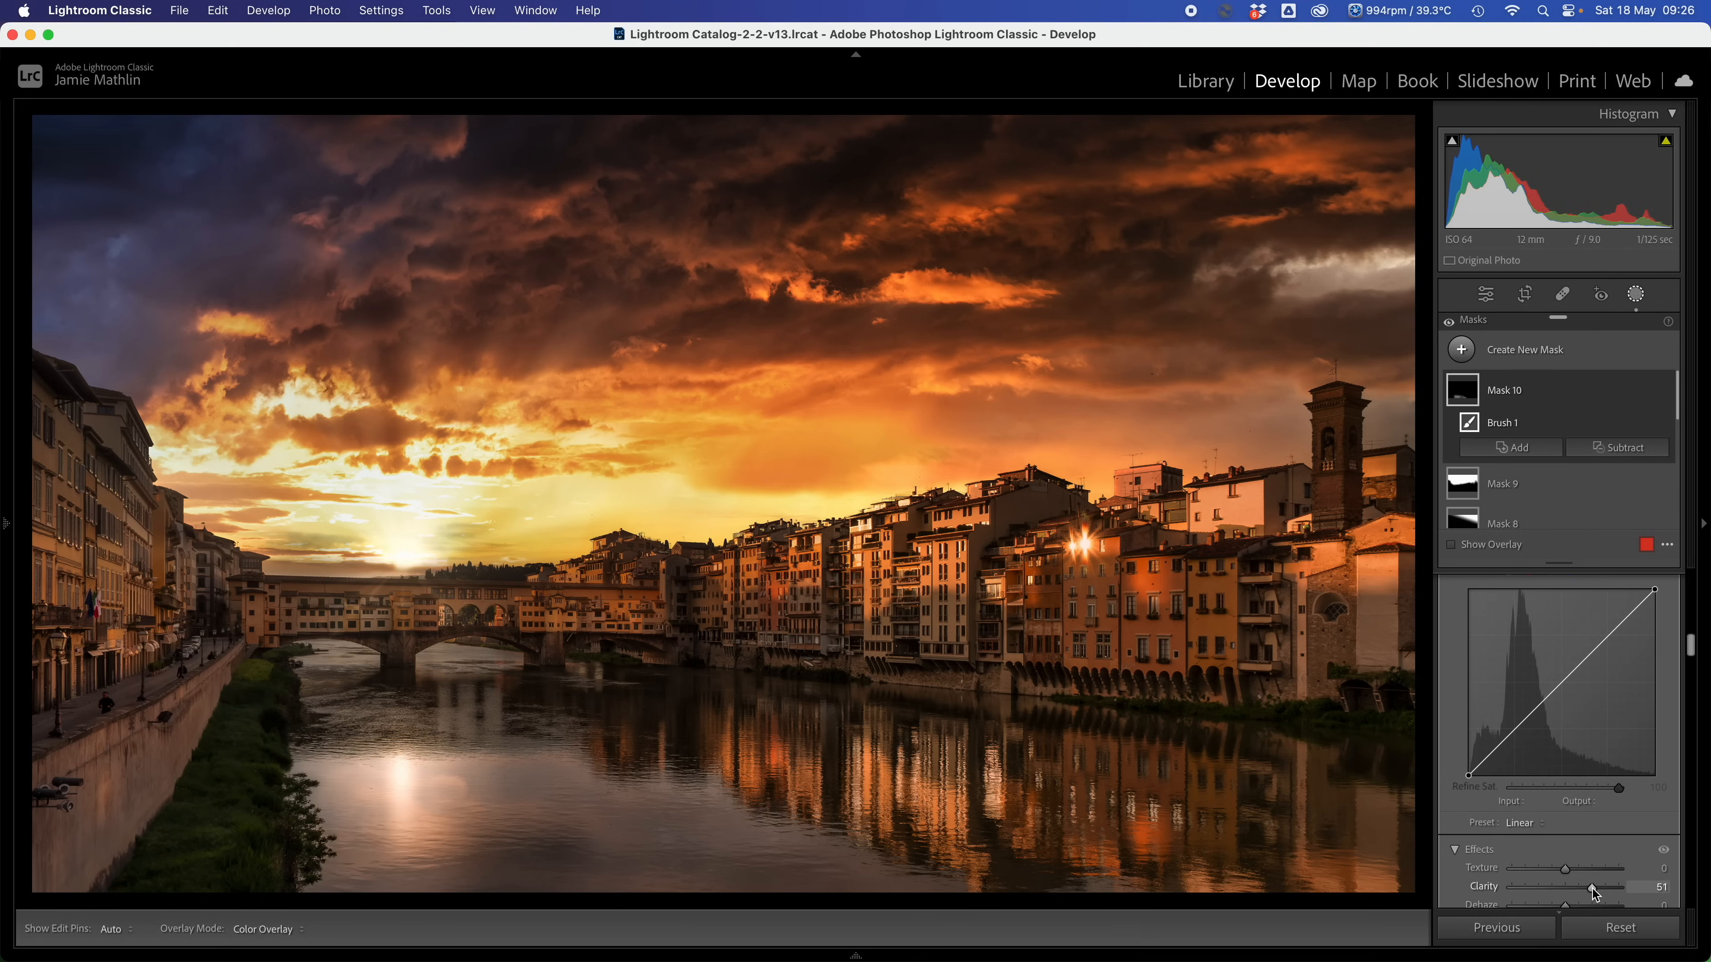
{"action": "scroll", "coordinate": [1595, 876], "scroll_direction": "up", "scroll_amount": 10}
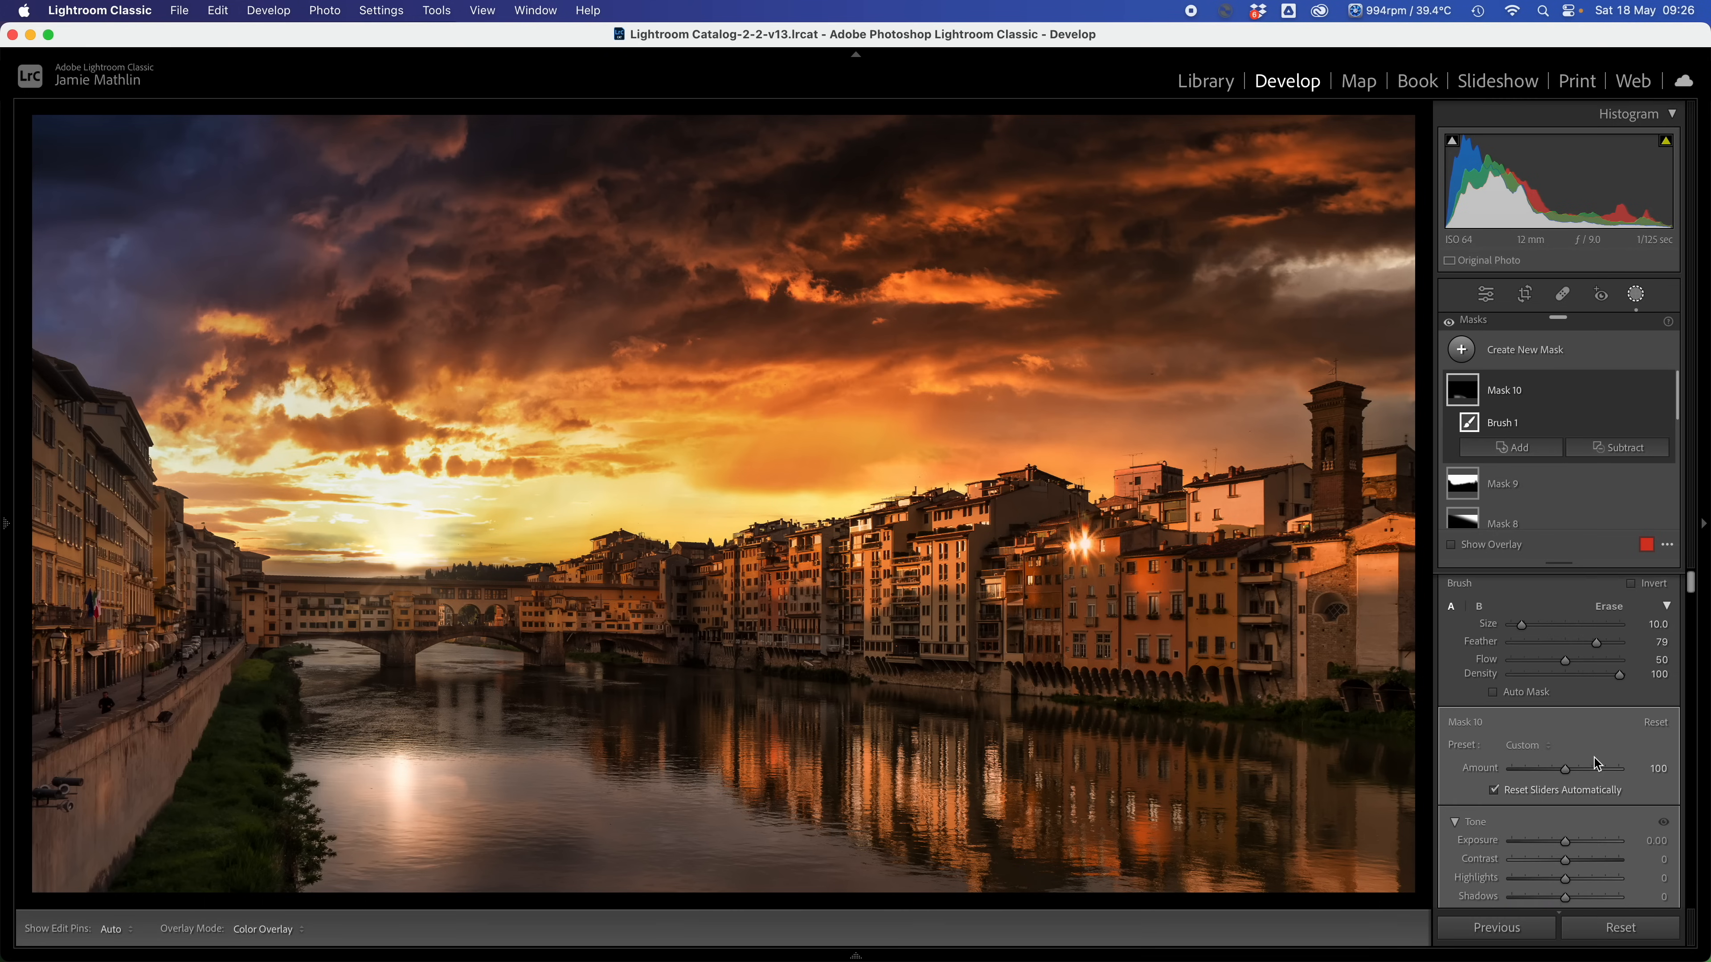
{"action": "scroll", "coordinate": [1598, 763], "scroll_direction": "down", "scroll_amount": 5}
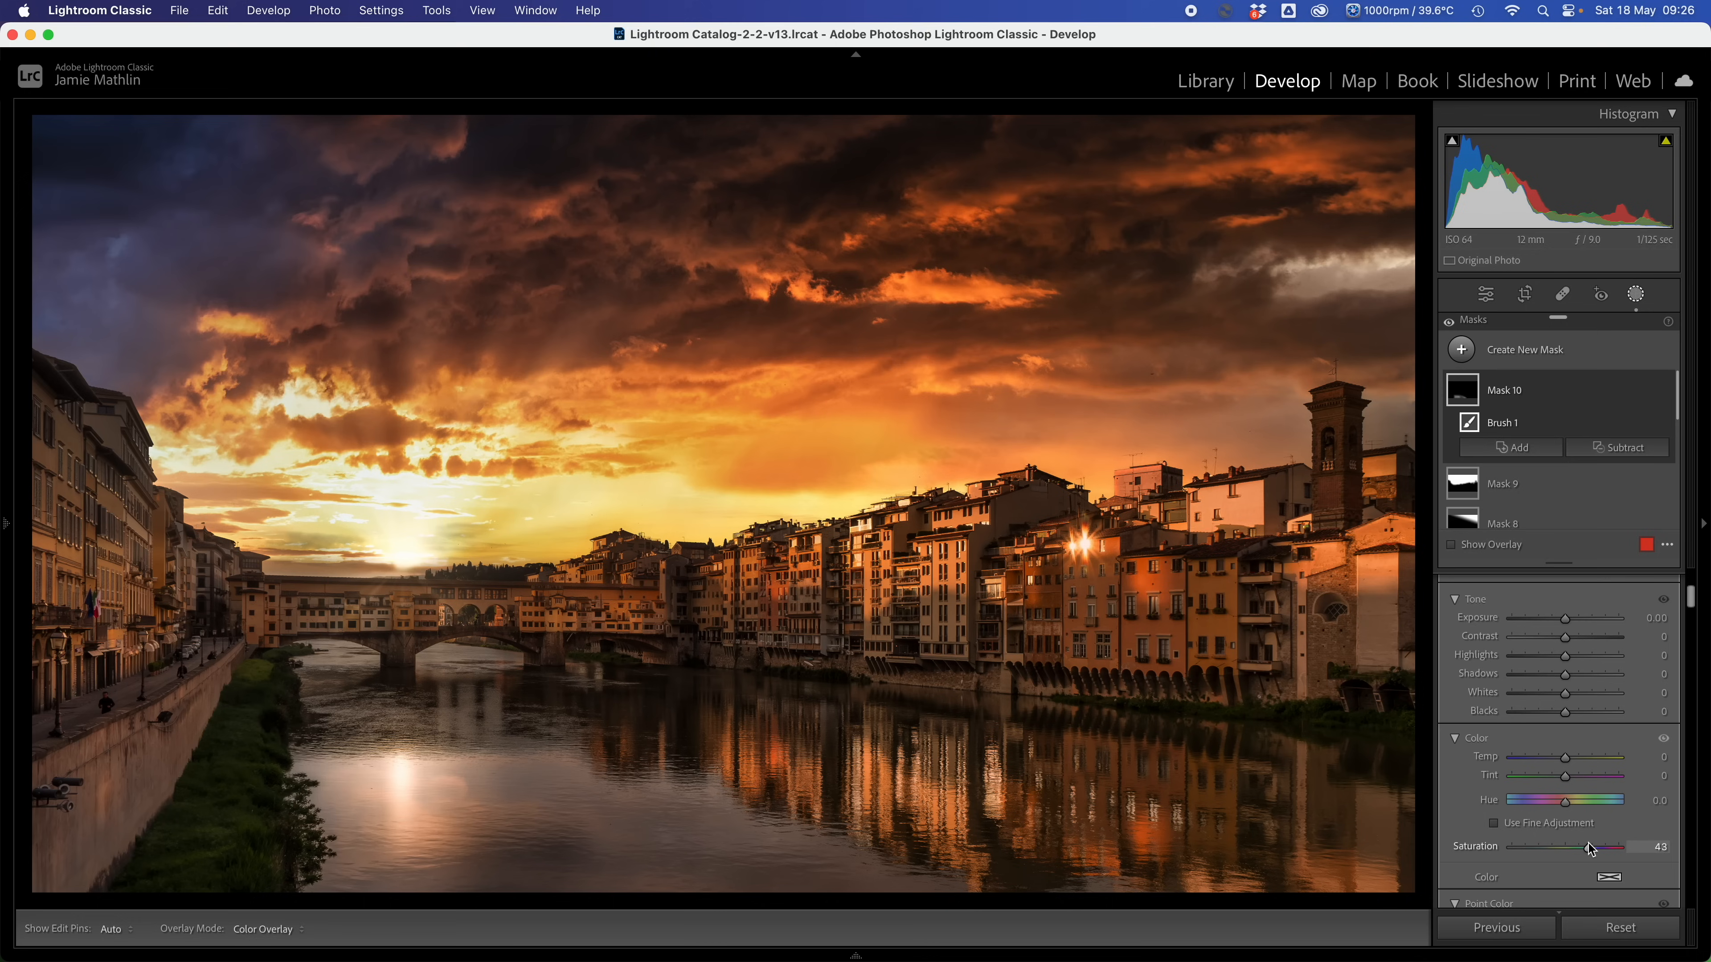
{"action": "left_click_drag", "start_coordinate": [1591, 851], "coordinate": [1608, 850]}
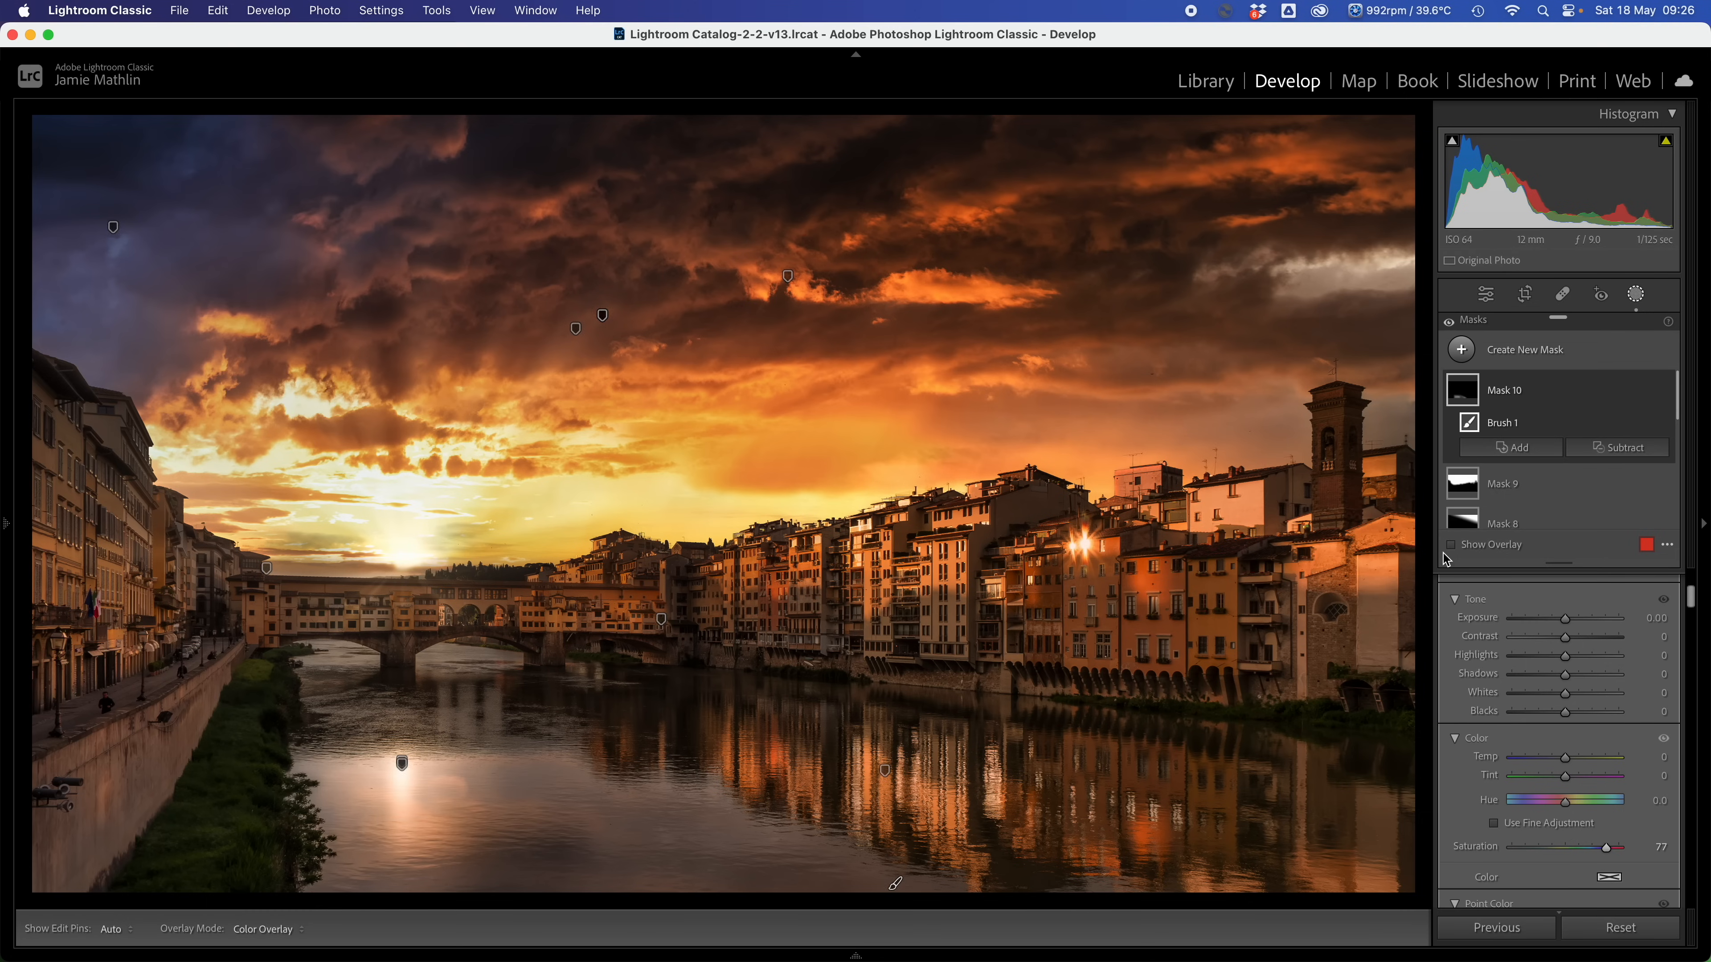
Start another brush mask and set its Clarity to 20.
{"action": "left_click", "coordinate": [1522, 356]}
{"action": "left_click", "coordinate": [1512, 497]}
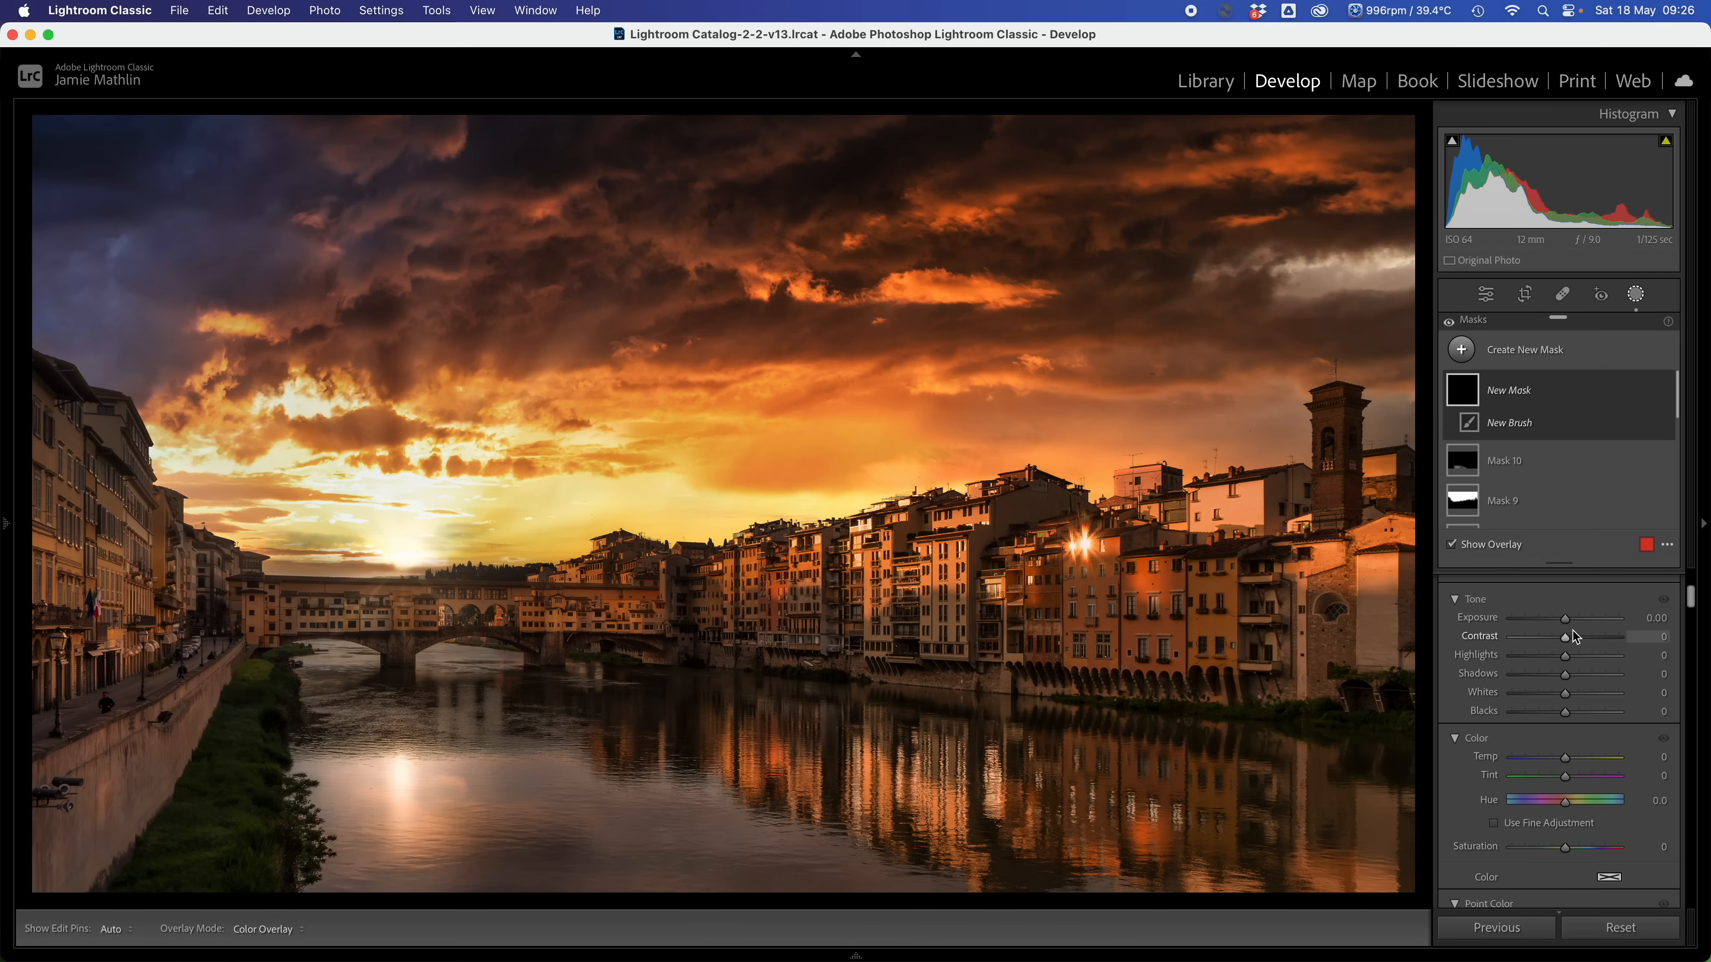
{"action": "left_click_drag", "start_coordinate": [1566, 619], "coordinate": [1572, 625]}
{"action": "left_click_drag", "start_coordinate": [1572, 644], "coordinate": [1574, 646]}
{"action": "scroll", "coordinate": [1573, 641], "scroll_direction": "down", "scroll_amount": 10}
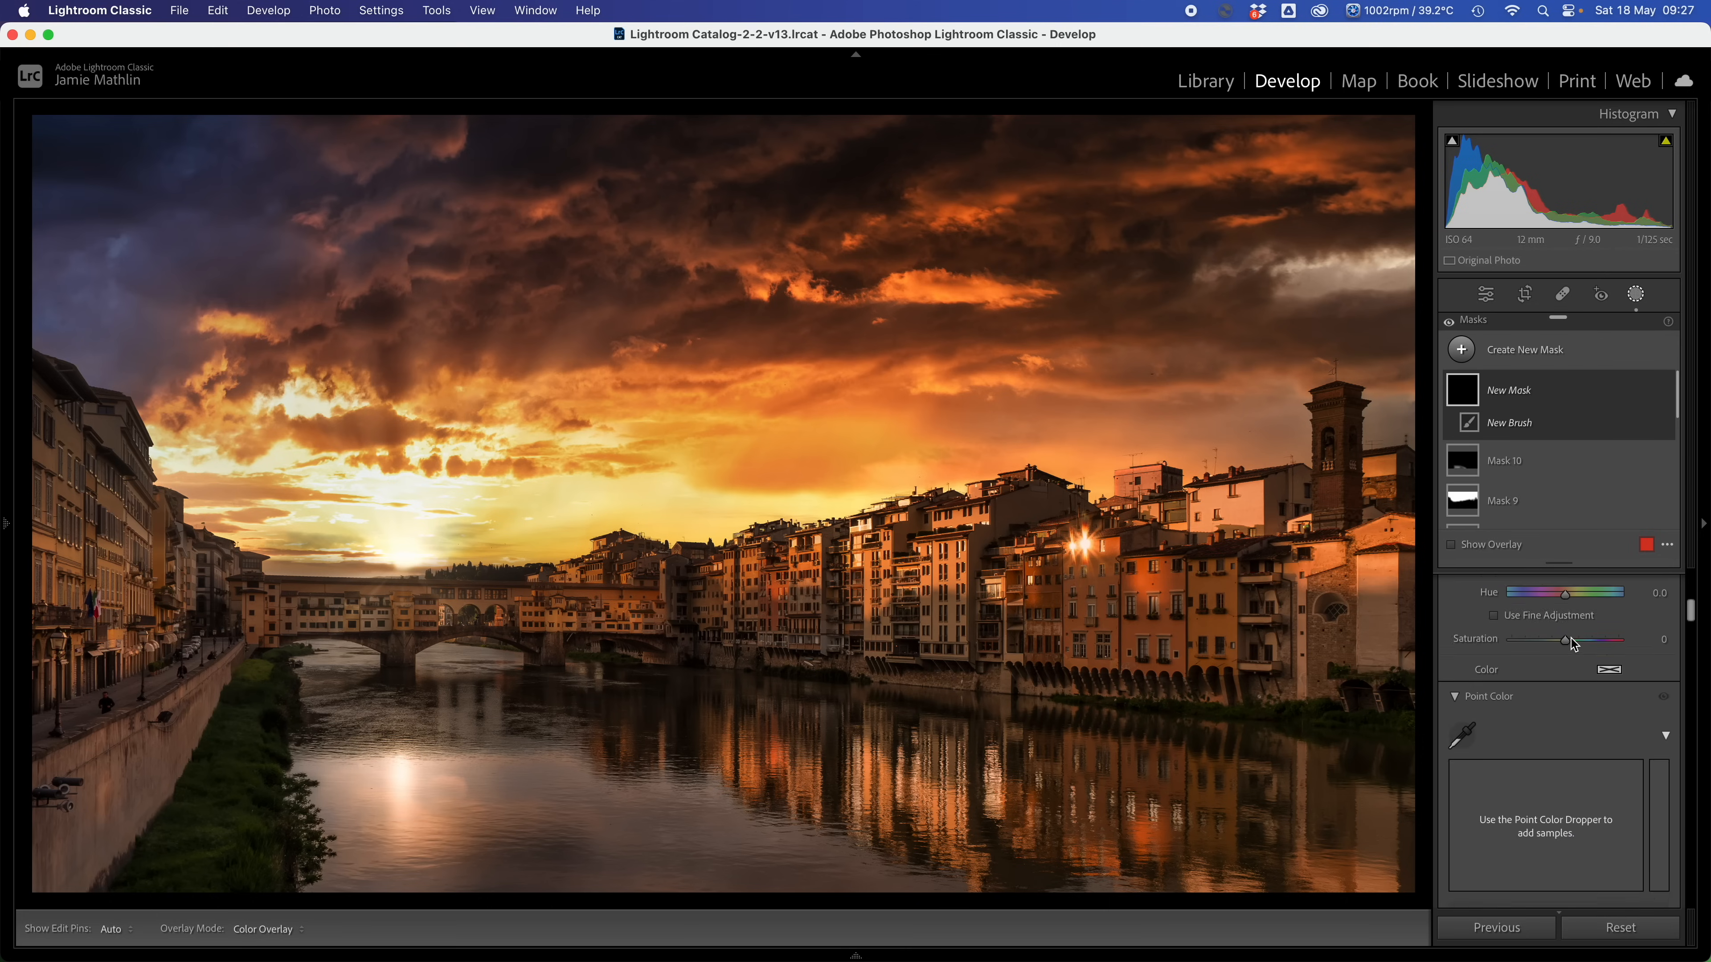
{"action": "scroll", "coordinate": [1571, 638], "scroll_direction": "down", "scroll_amount": 3}
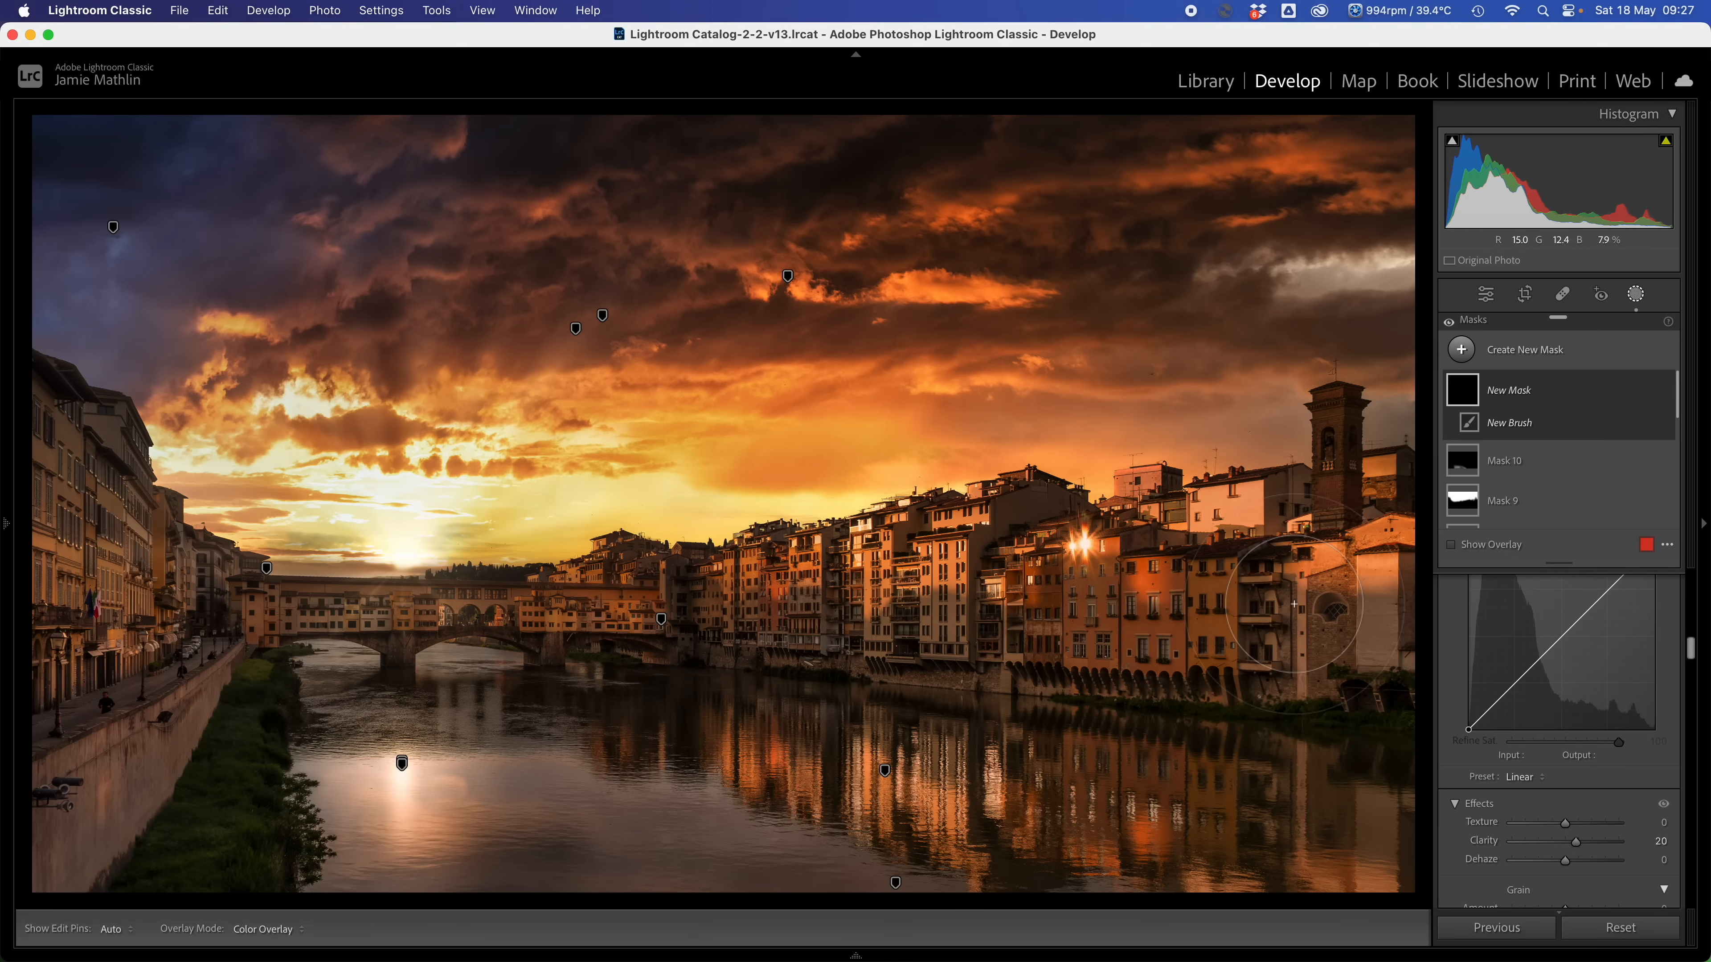
Paint the Clarity brush mask along the far end of the bridge and the riverside buildings on the right bank.
{"action": "key", "text": "h"}
{"action": "mouse_move", "coordinate": [702, 619]}
{"action": "left_mouse_down"}
{"action": "mouse_move", "coordinate": [1032, 616]}
{"action": "mouse_move", "coordinate": [632, 621]}
{"action": "left_mouse_up"}
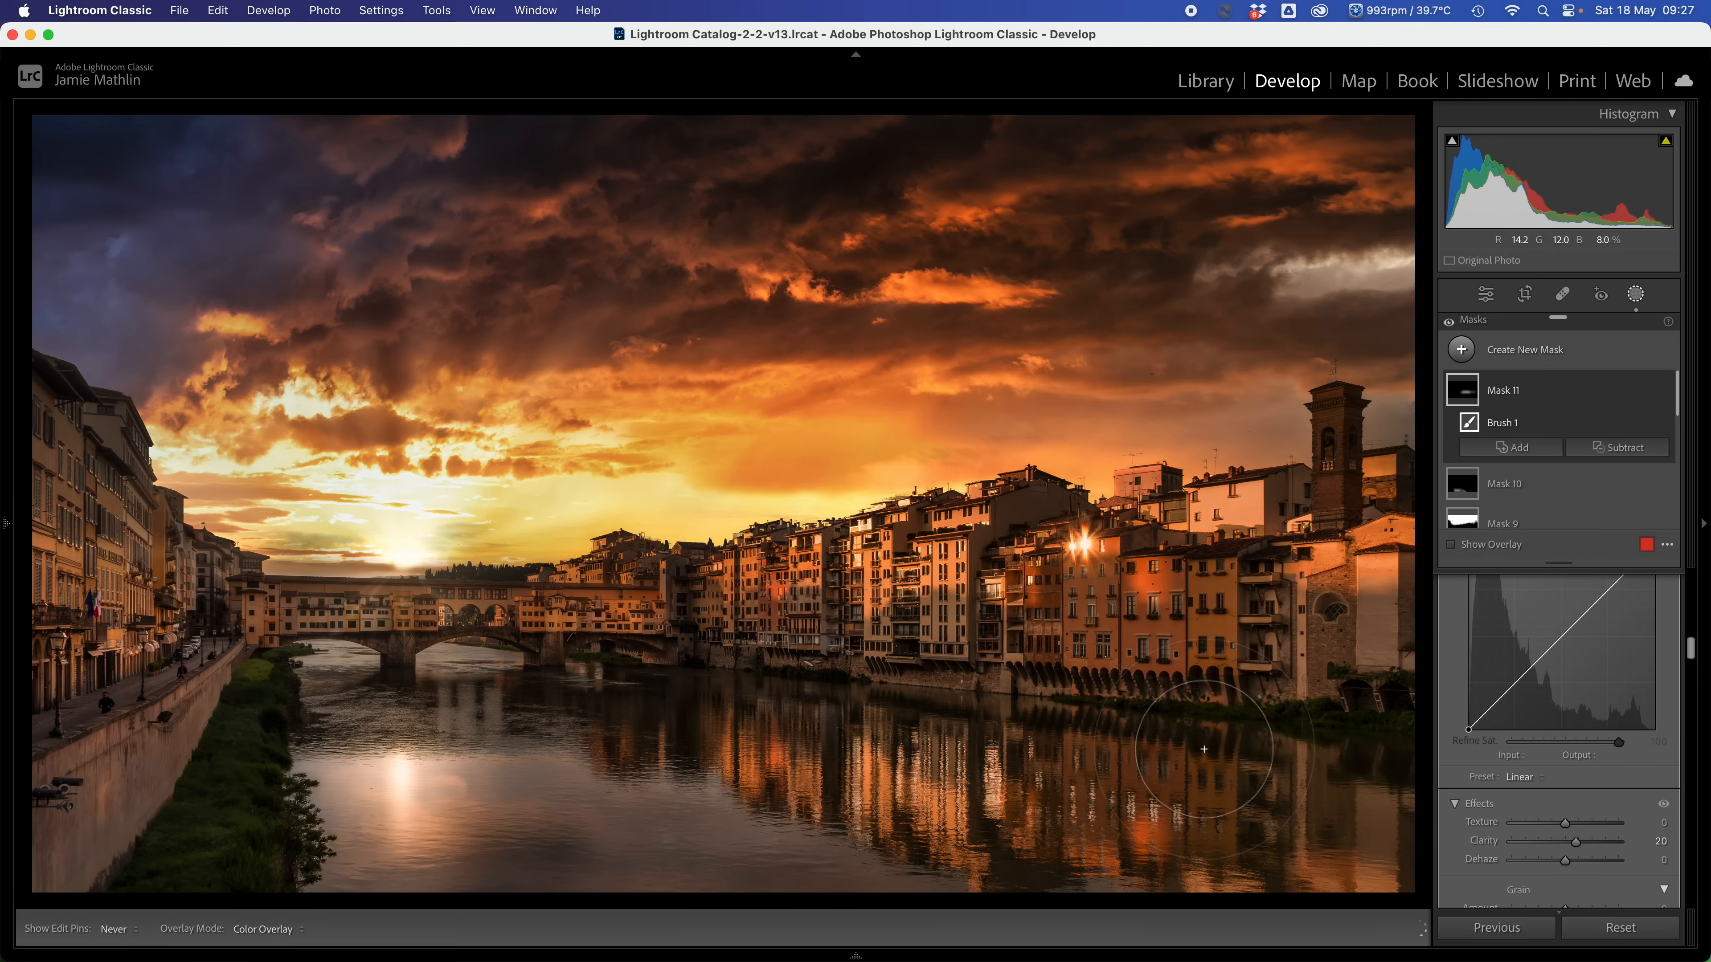
{"action": "key", "text": "h"}
{"action": "mouse_move", "coordinate": [1407, 593]}
{"action": "left_mouse_down"}
{"action": "mouse_move", "coordinate": [1072, 572]}
{"action": "mouse_move", "coordinate": [1426, 581]}
{"action": "mouse_move", "coordinate": [780, 596]}
{"action": "left_mouse_up"}
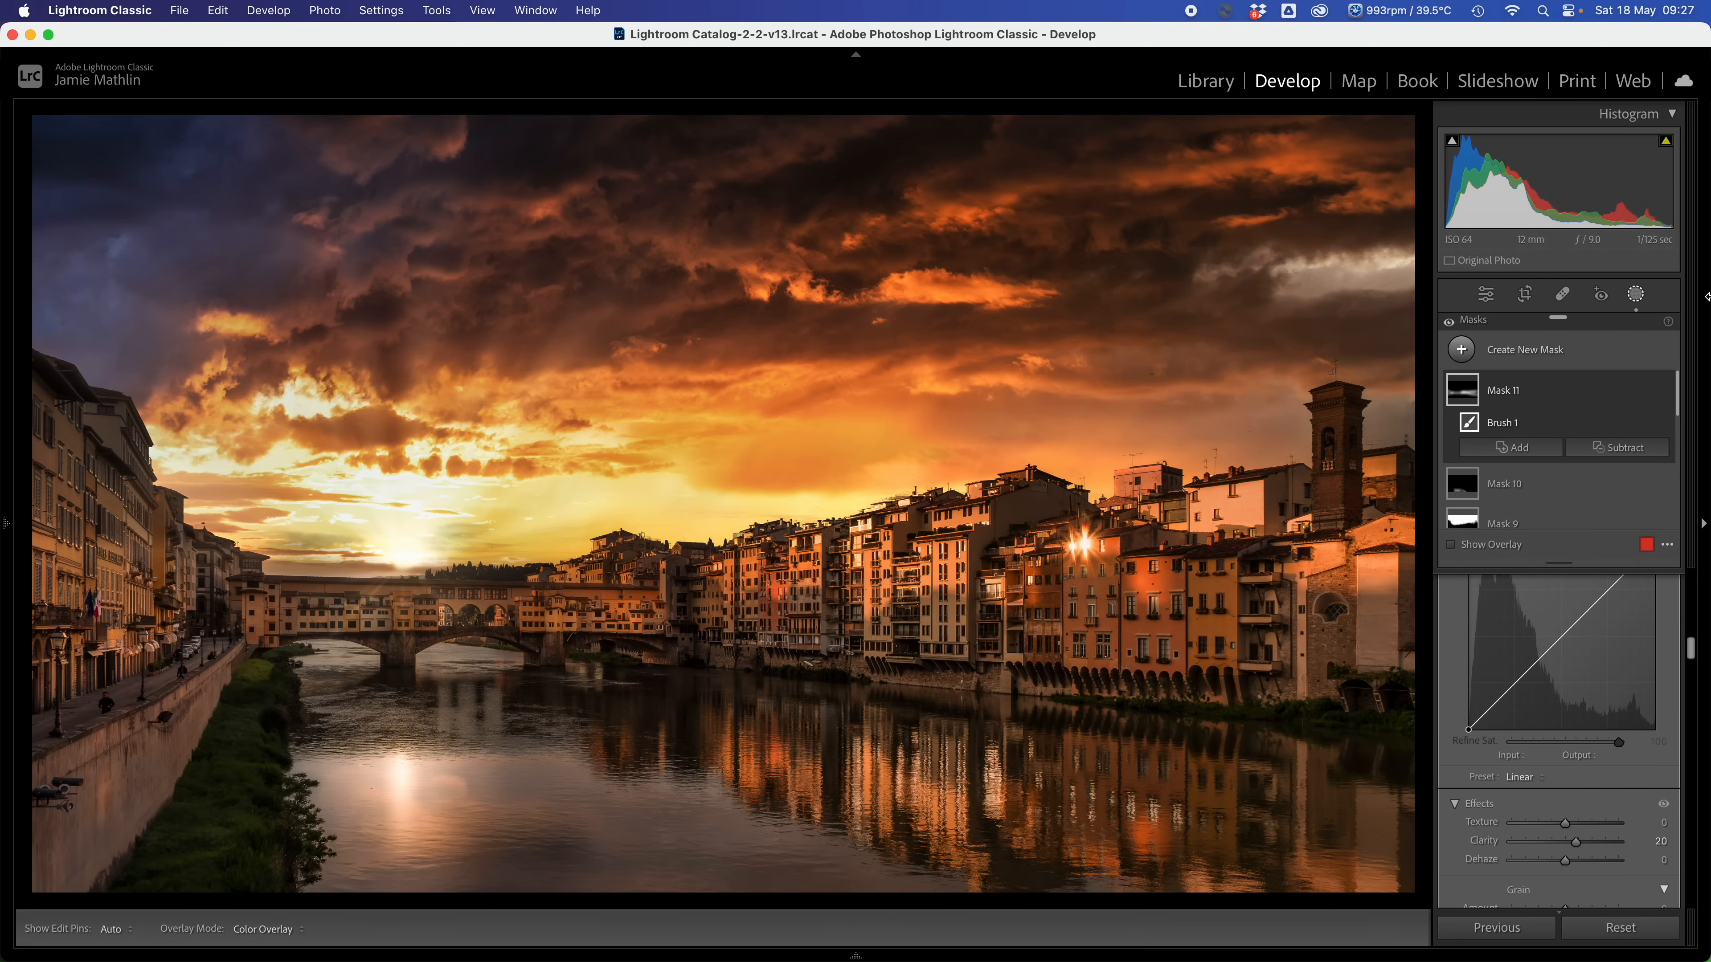
Compare the edited photo full screen with its before state and the original uncropped shot.
{"action": "key", "text": "f"}
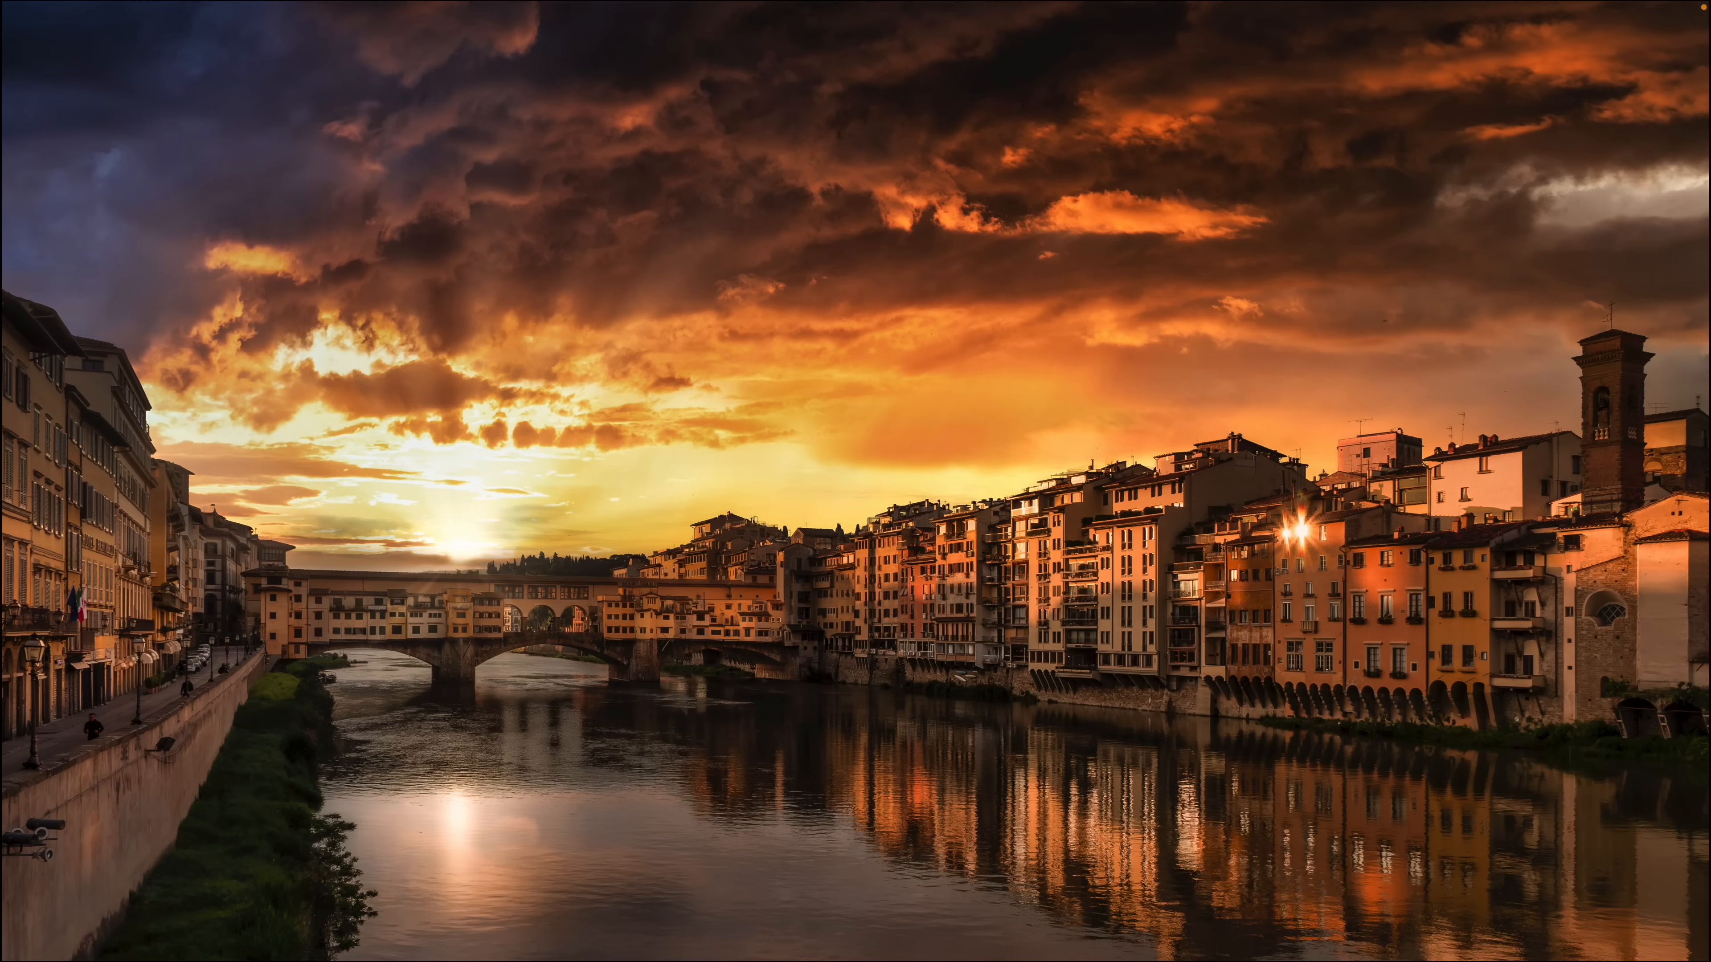
{"action": "key", "text": "backslash"}
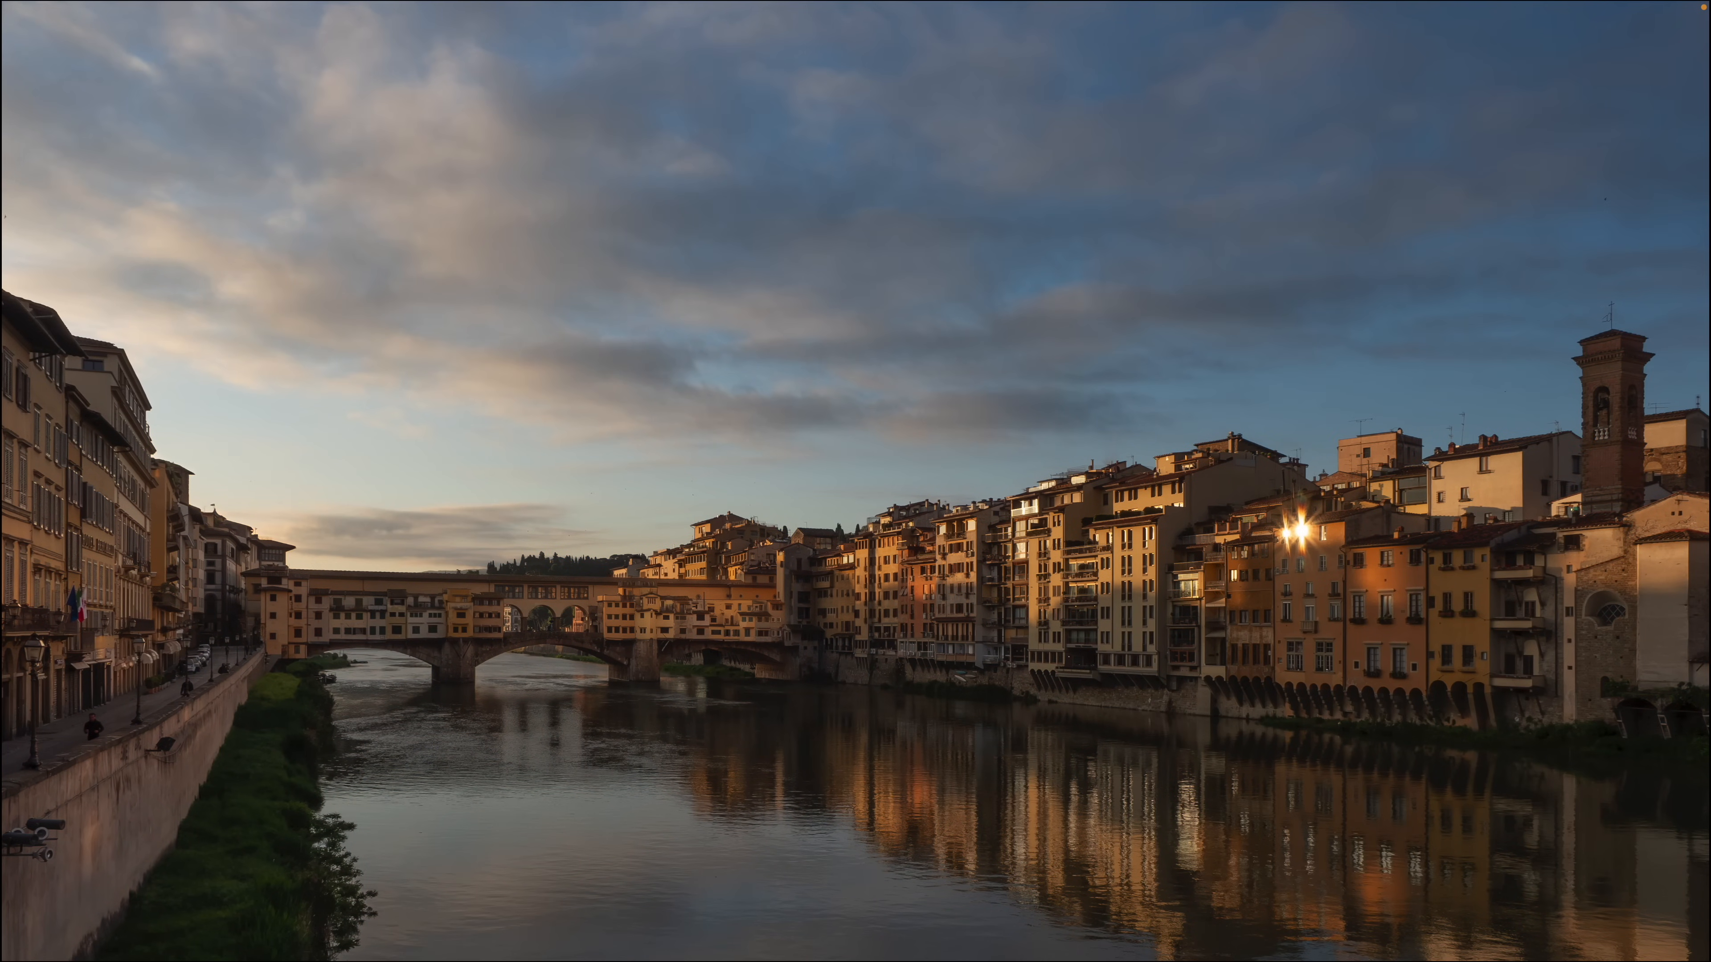
{"action": "key", "text": "Right"}
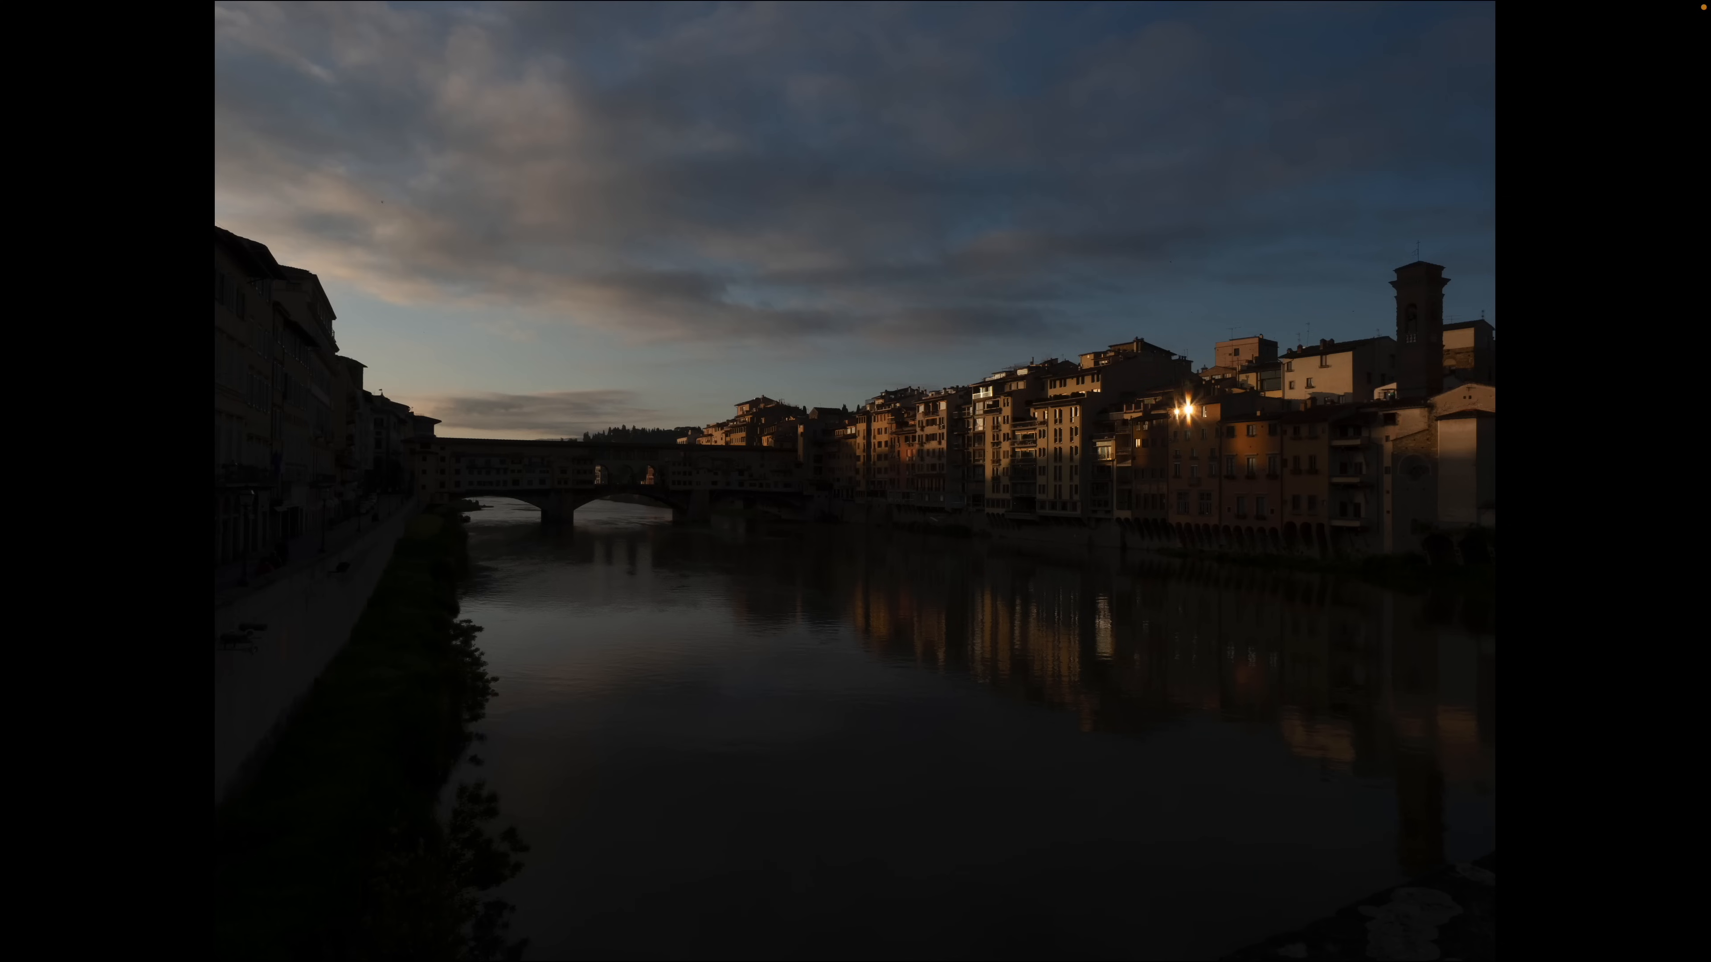
{"action": "key", "text": "Left"}
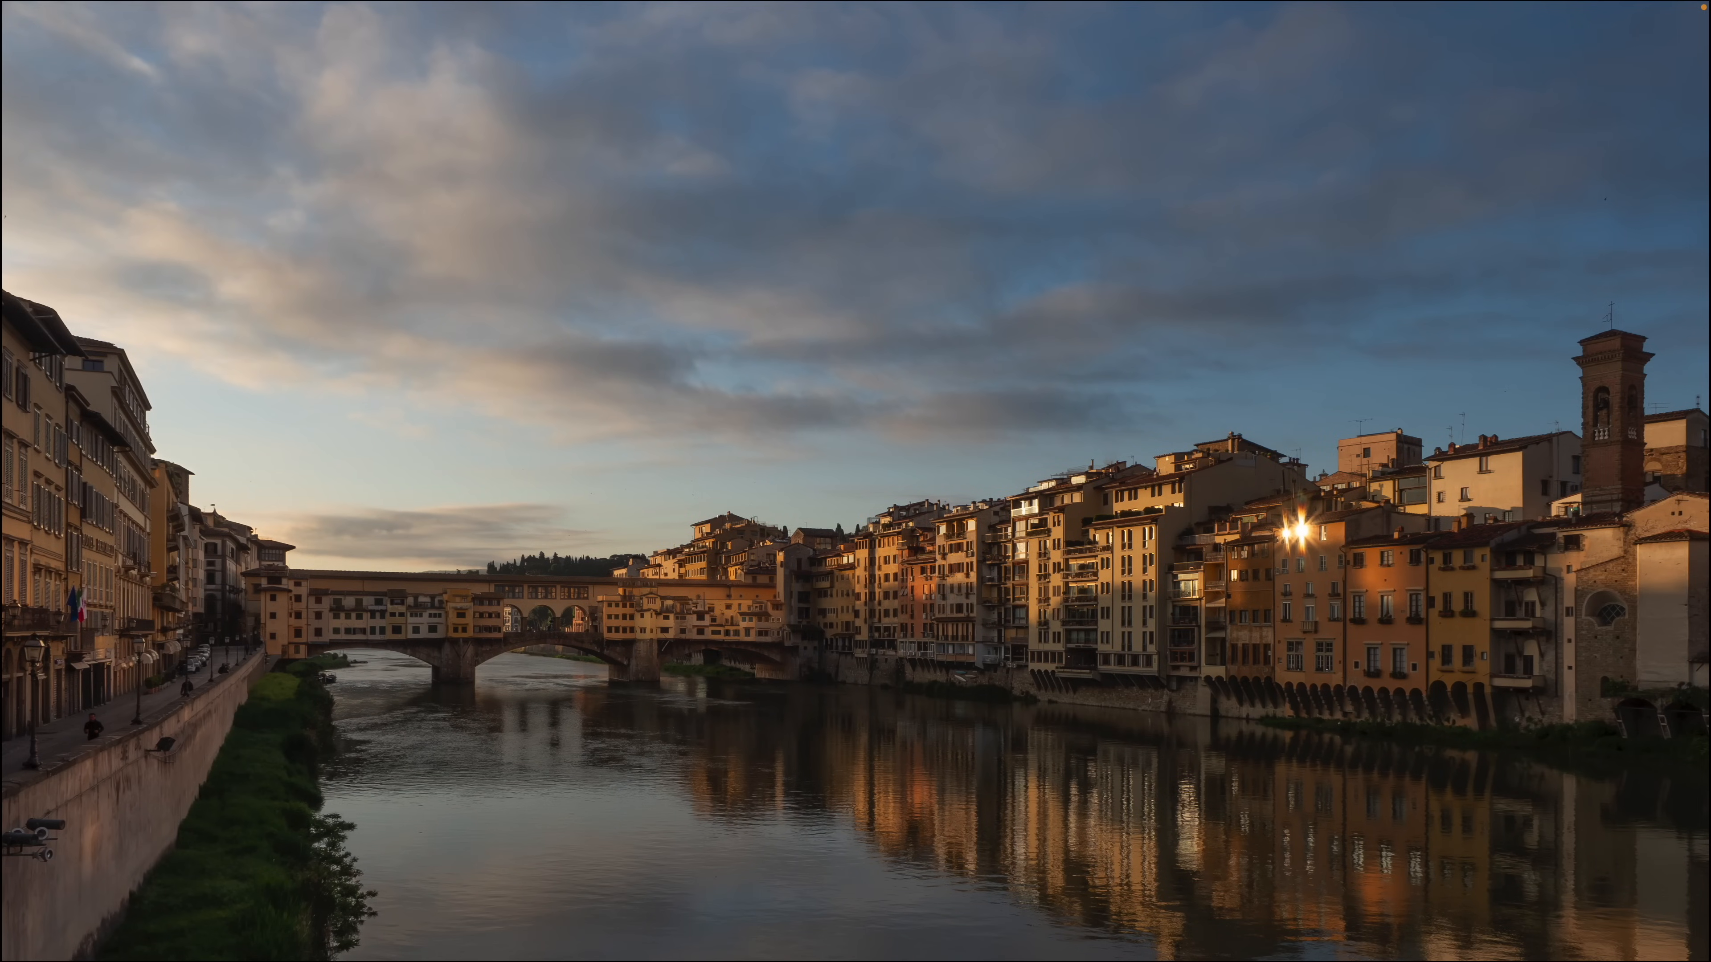
{"action": "key", "text": "Right"}
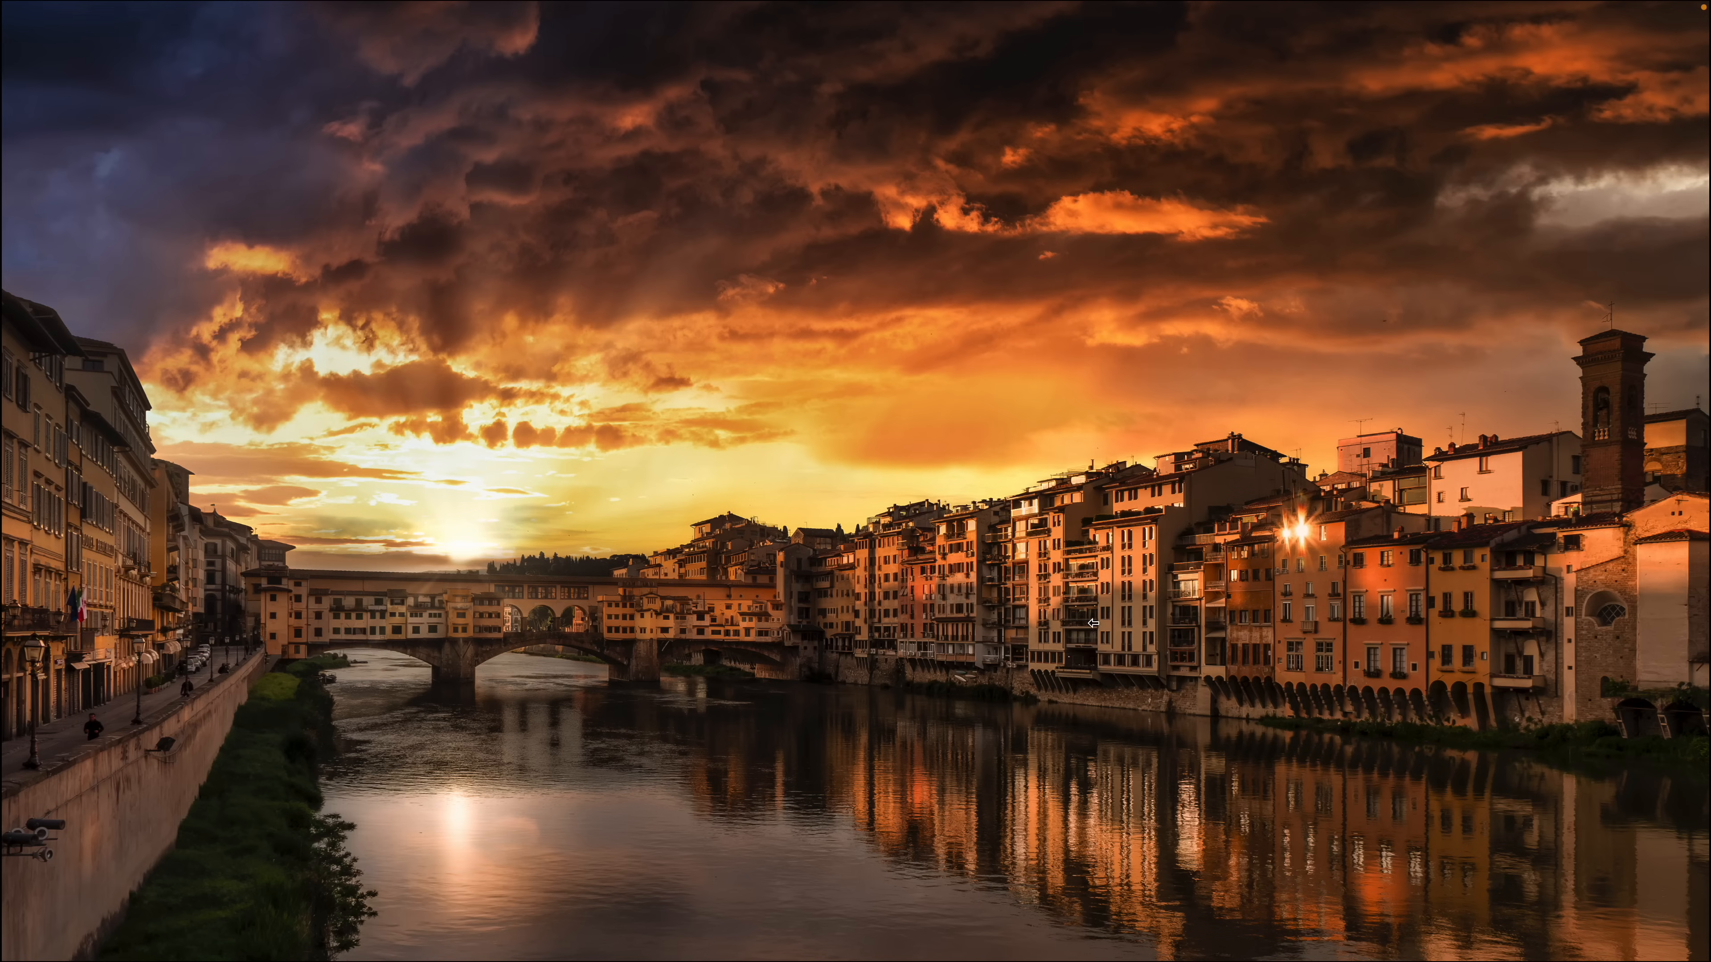
{"action": "key", "text": "f"}
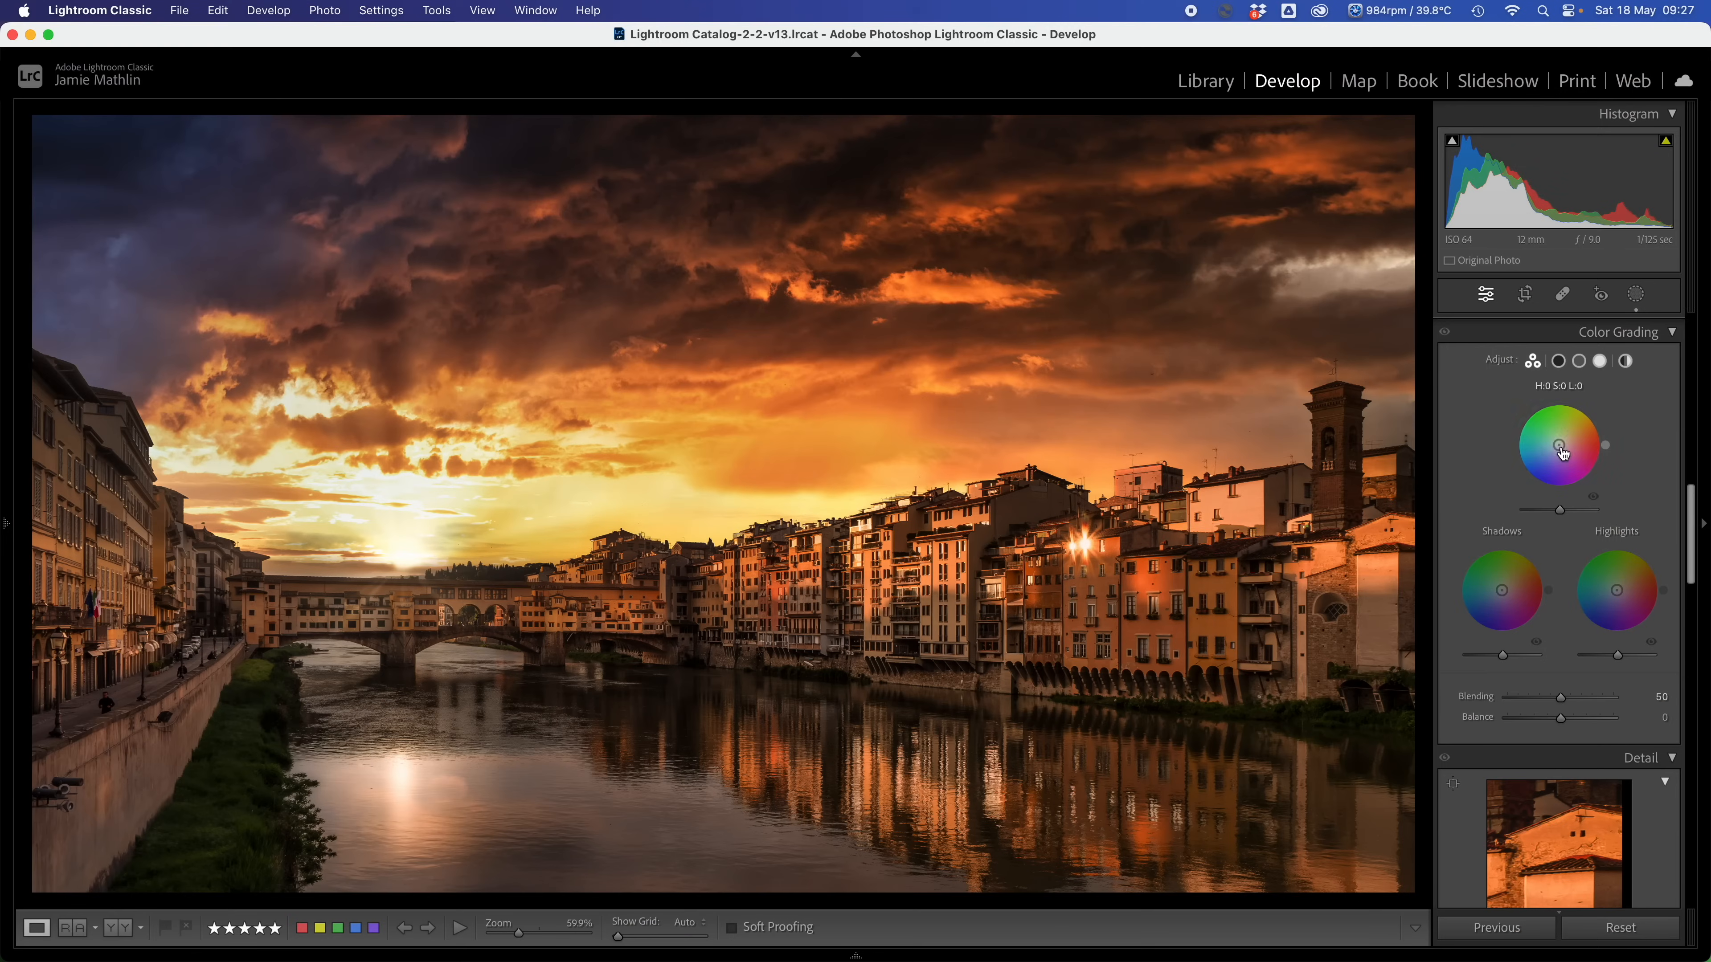
Set the whole photo's Contrast to -16, Clarity to -3, Shadows to +19 and Highlights to -27.
{"action": "scroll", "coordinate": [1561, 547], "scroll_direction": "up", "scroll_amount": 15}
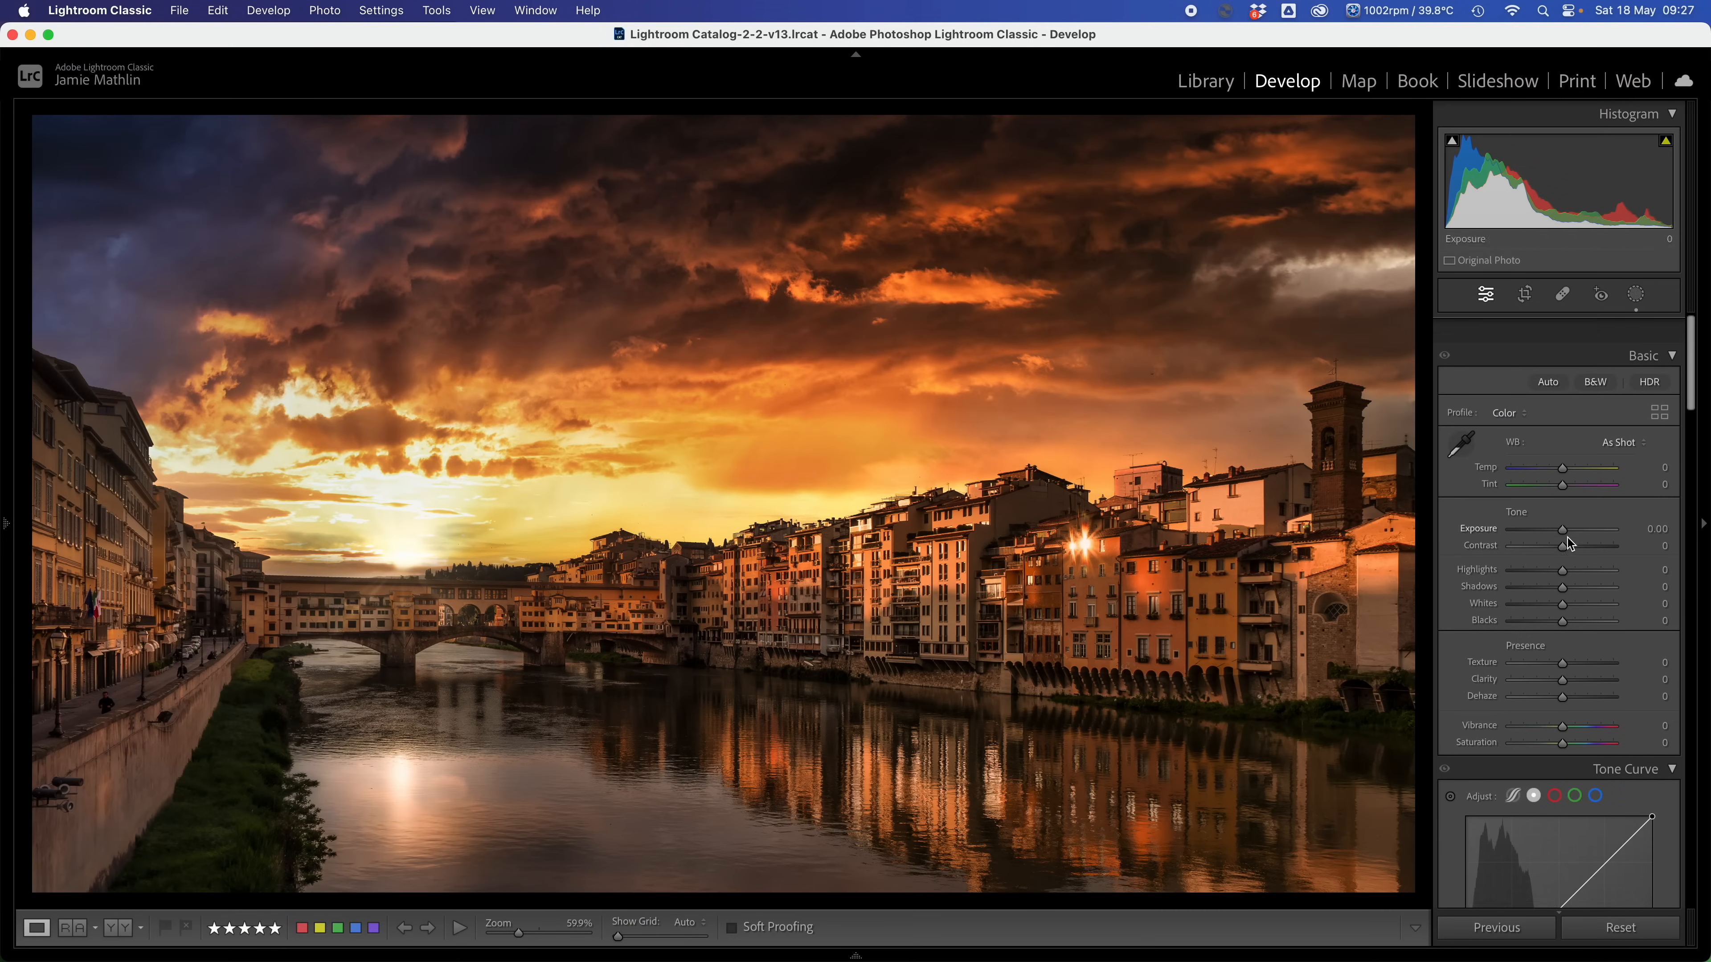
{"action": "left_click_drag", "start_coordinate": [1557, 530], "coordinate": [1558, 530]}
{"action": "left_click_drag", "start_coordinate": [1561, 652], "coordinate": [1562, 659]}
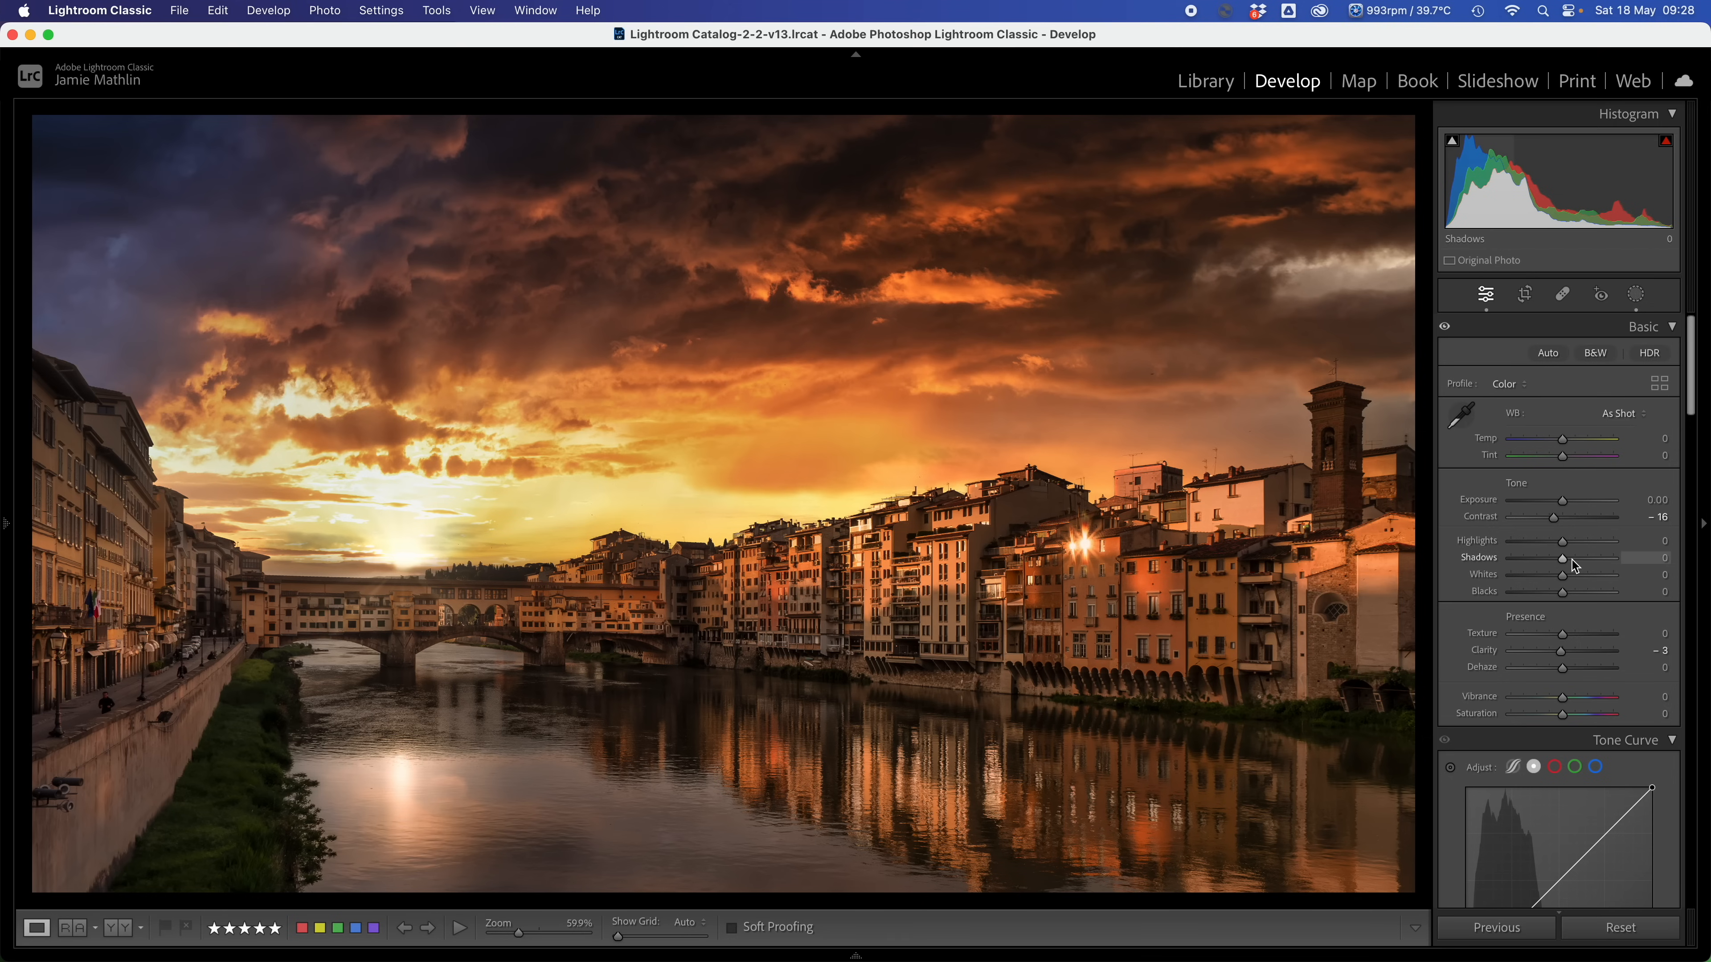
{"action": "mouse_move", "coordinate": [1564, 560]}
{"action": "left_mouse_down"}
{"action": "mouse_move", "coordinate": [1582, 565]}
{"action": "mouse_move", "coordinate": [1550, 548]}
{"action": "left_mouse_up"}
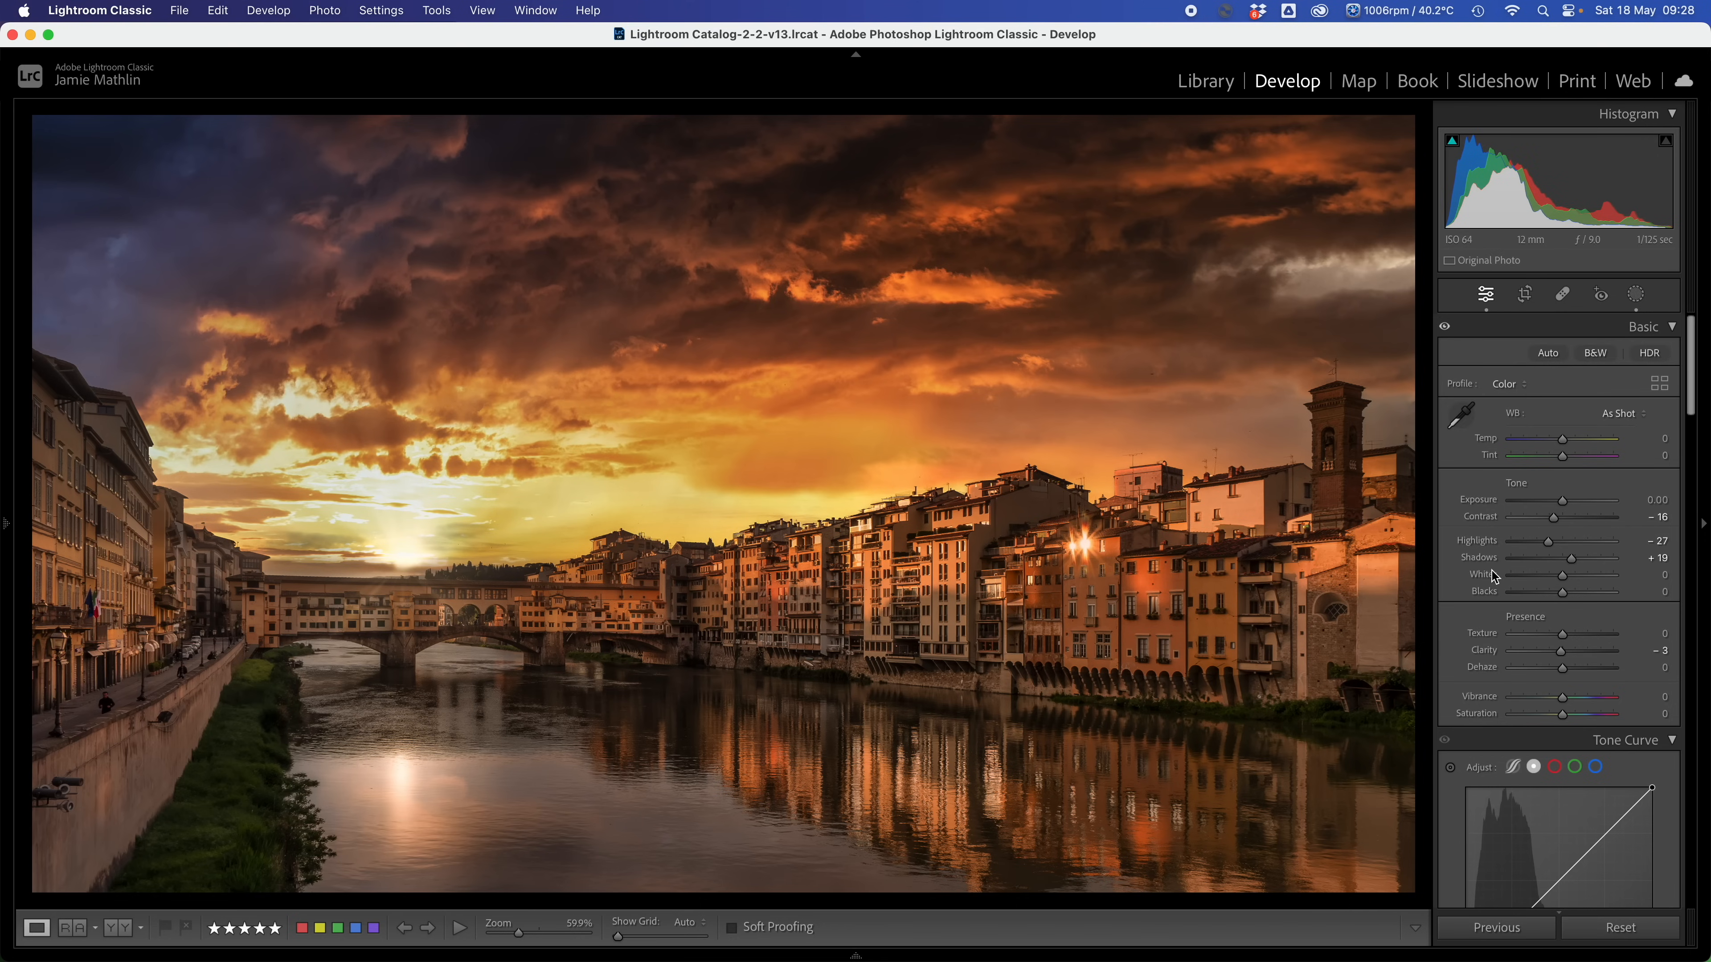
Set the whole photo's Whites to +10, Blacks to -6 and Exposure to +0.25, using the clipping preview for the white and black points.
{"action": "key", "text": "alt"}
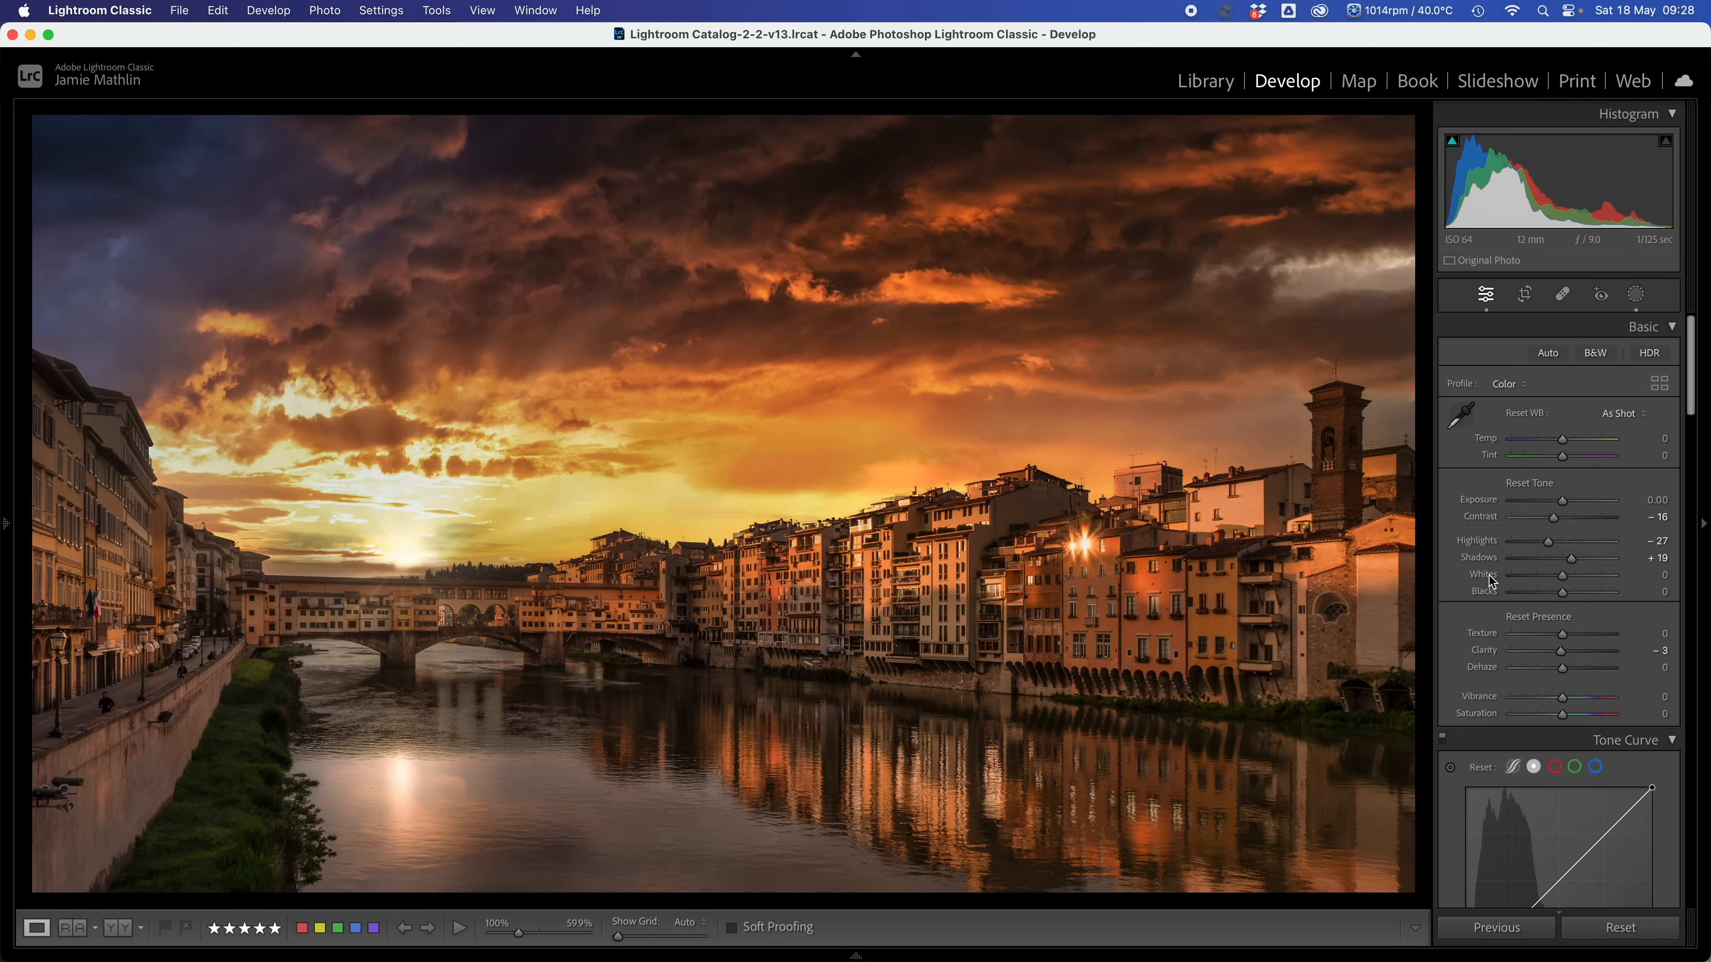
{"action": "left_click_drag", "start_coordinate": [1566, 586], "coordinate": [1570, 587]}
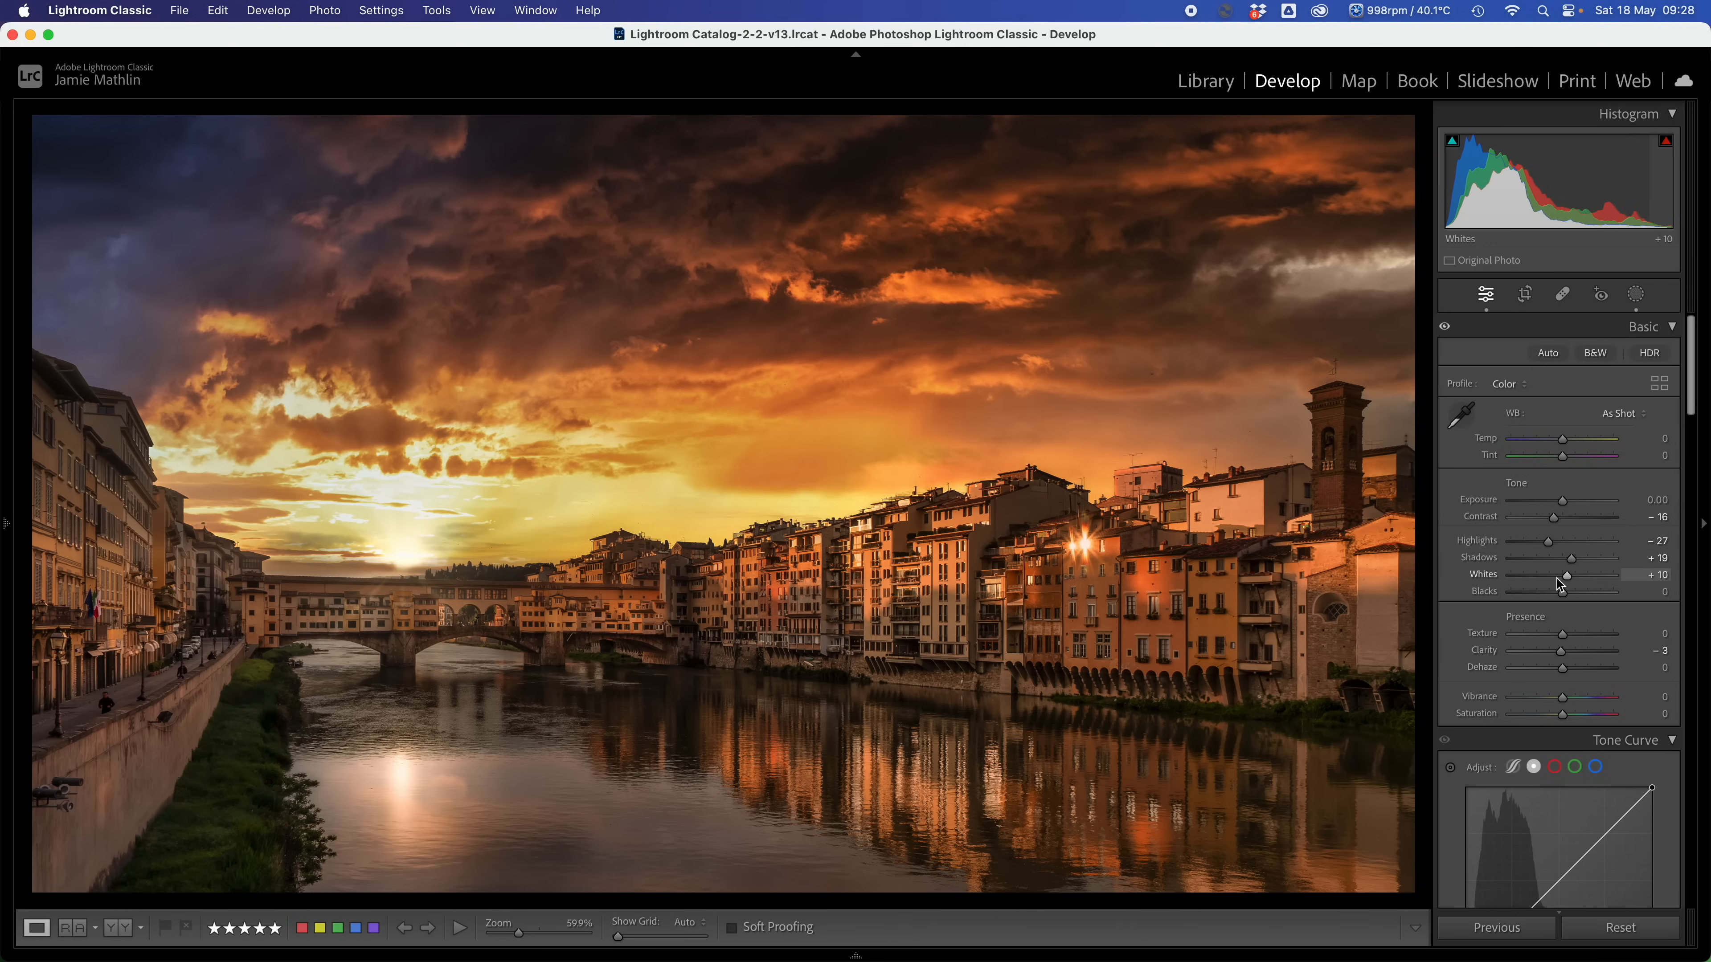
{"action": "key", "text": "alt"}
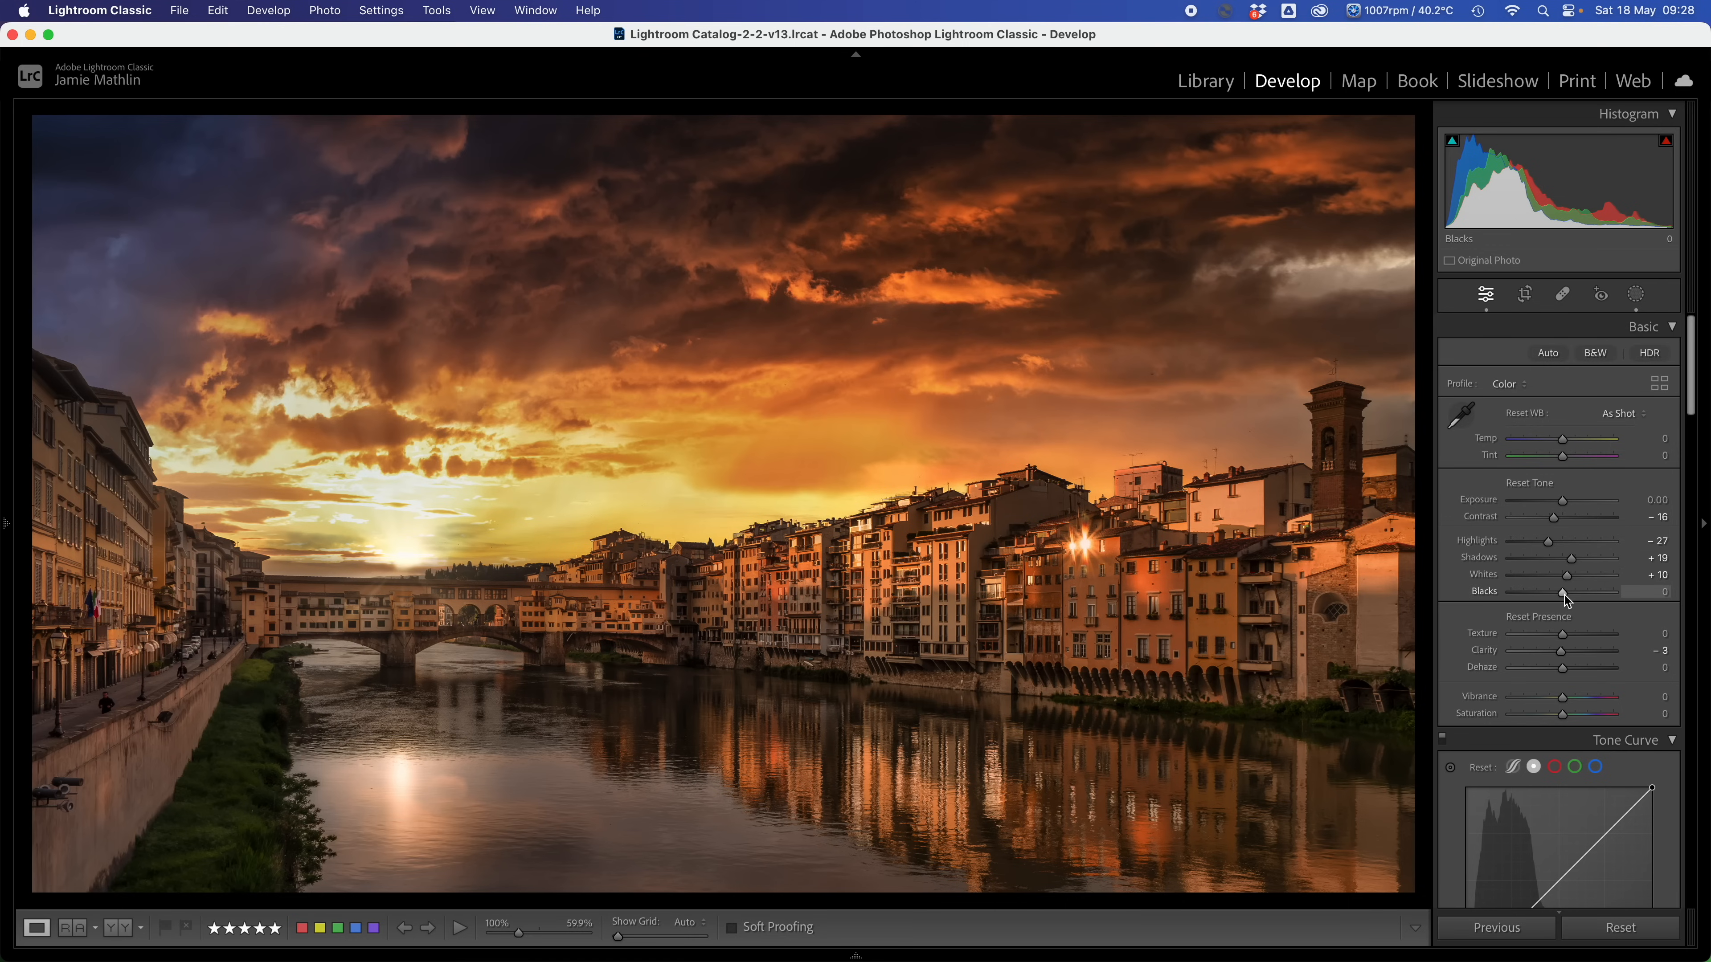
{"action": "left_click_drag", "start_coordinate": [1566, 600], "coordinate": [1562, 600]}
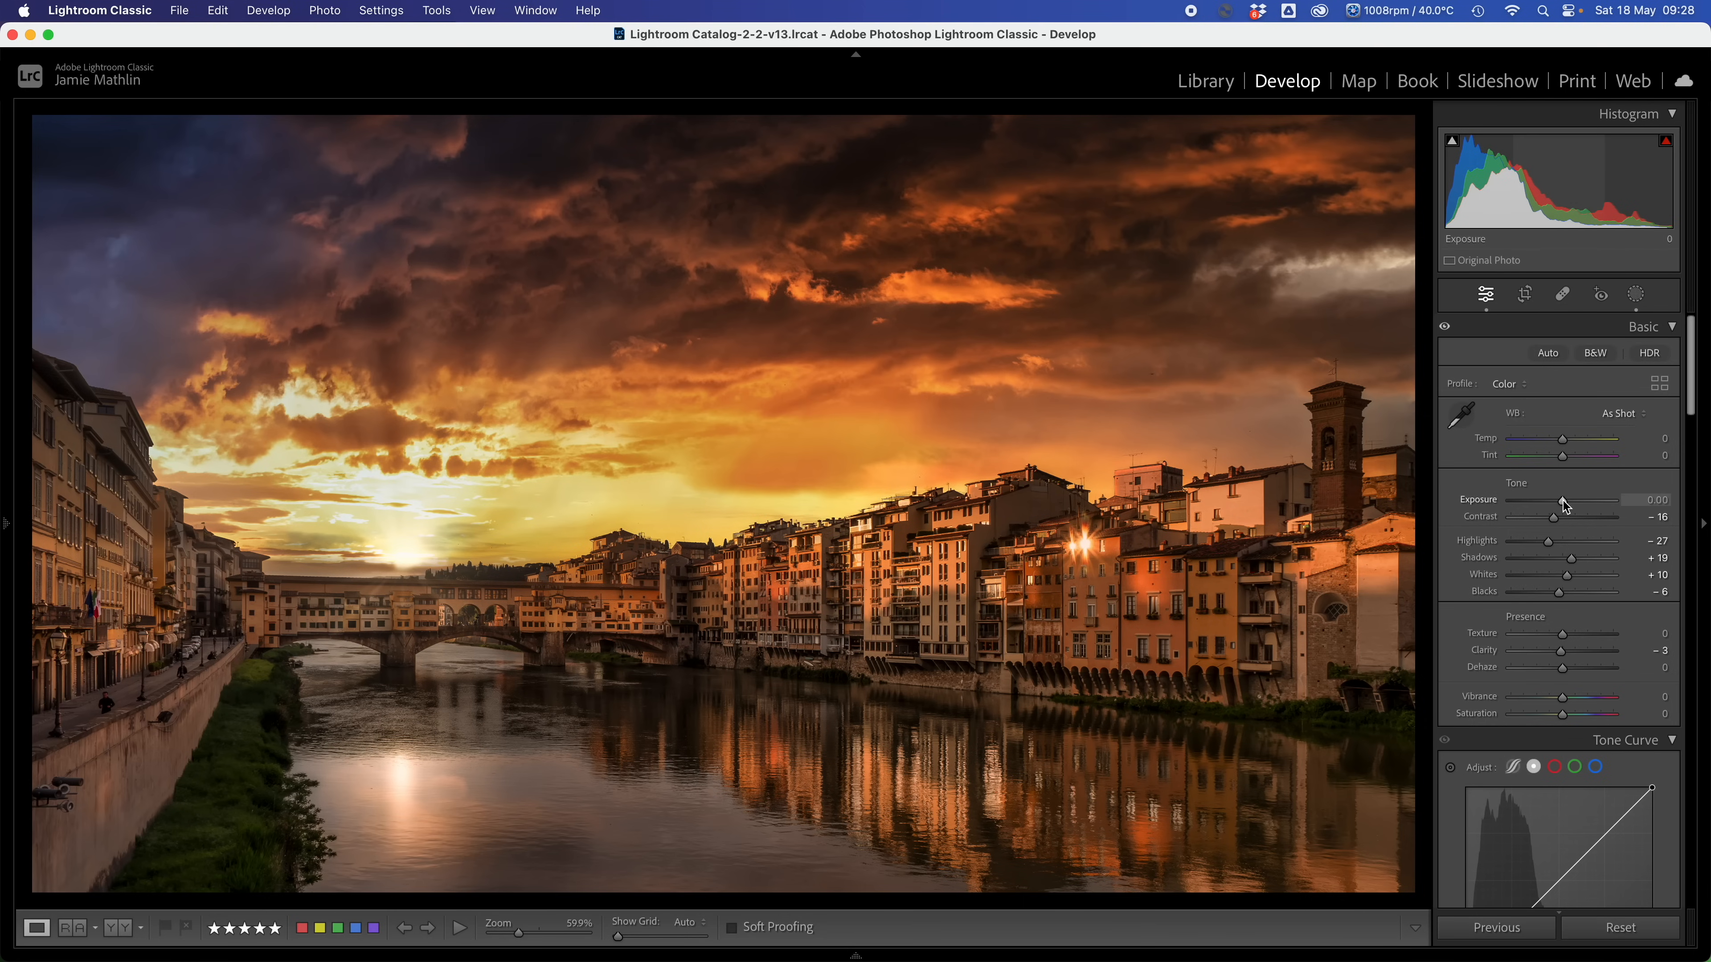
{"action": "left_click_drag", "start_coordinate": [1563, 502], "coordinate": [1566, 502]}
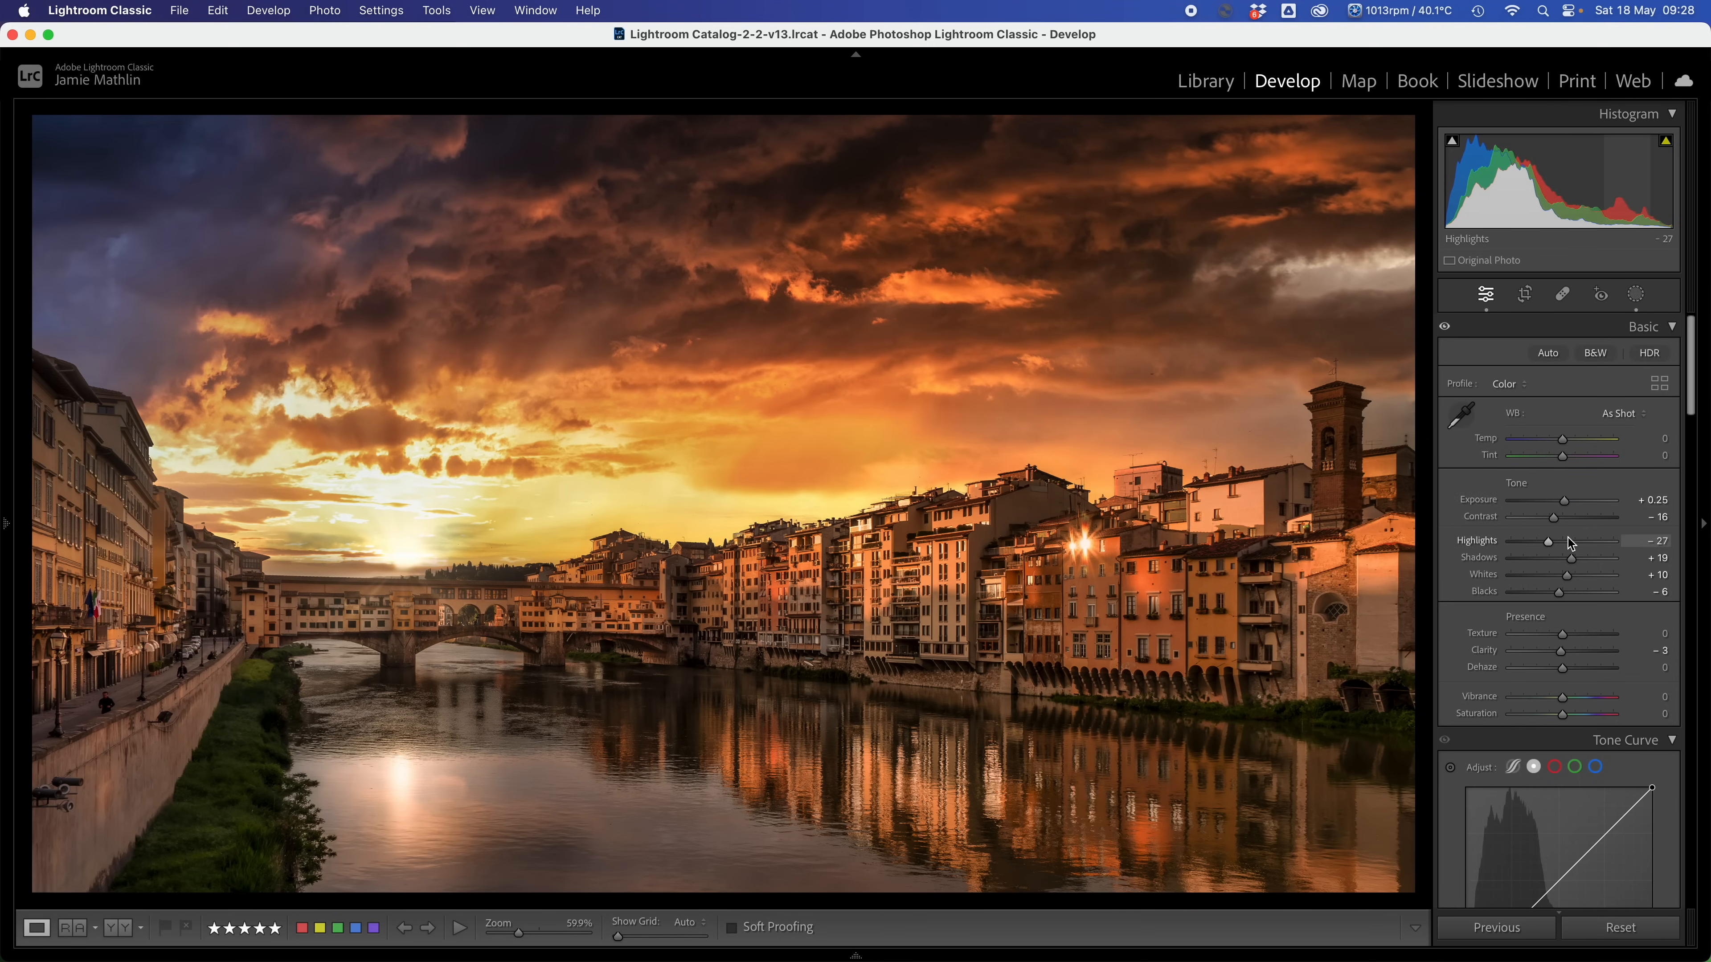
Add a post-crop vignette with Amount -20 and Feather 100, and view the photo full screen.
{"action": "scroll", "coordinate": [1572, 543], "scroll_direction": "down", "scroll_amount": 20}
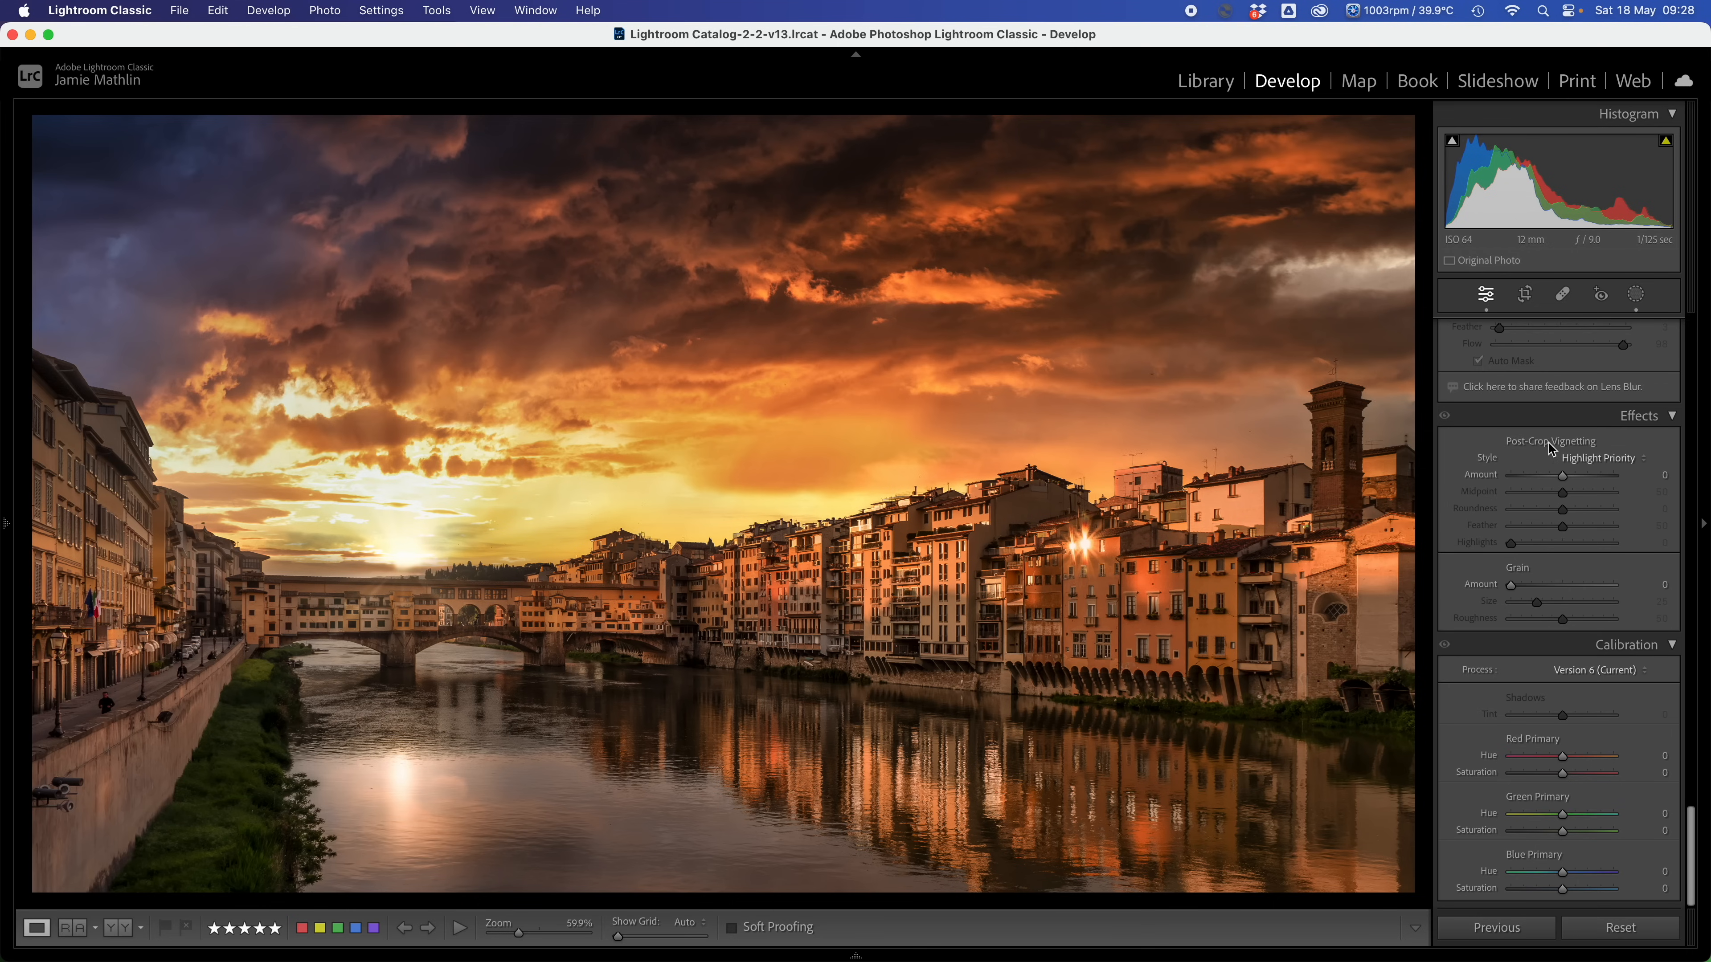
{"action": "left_click", "coordinate": [1554, 480]}
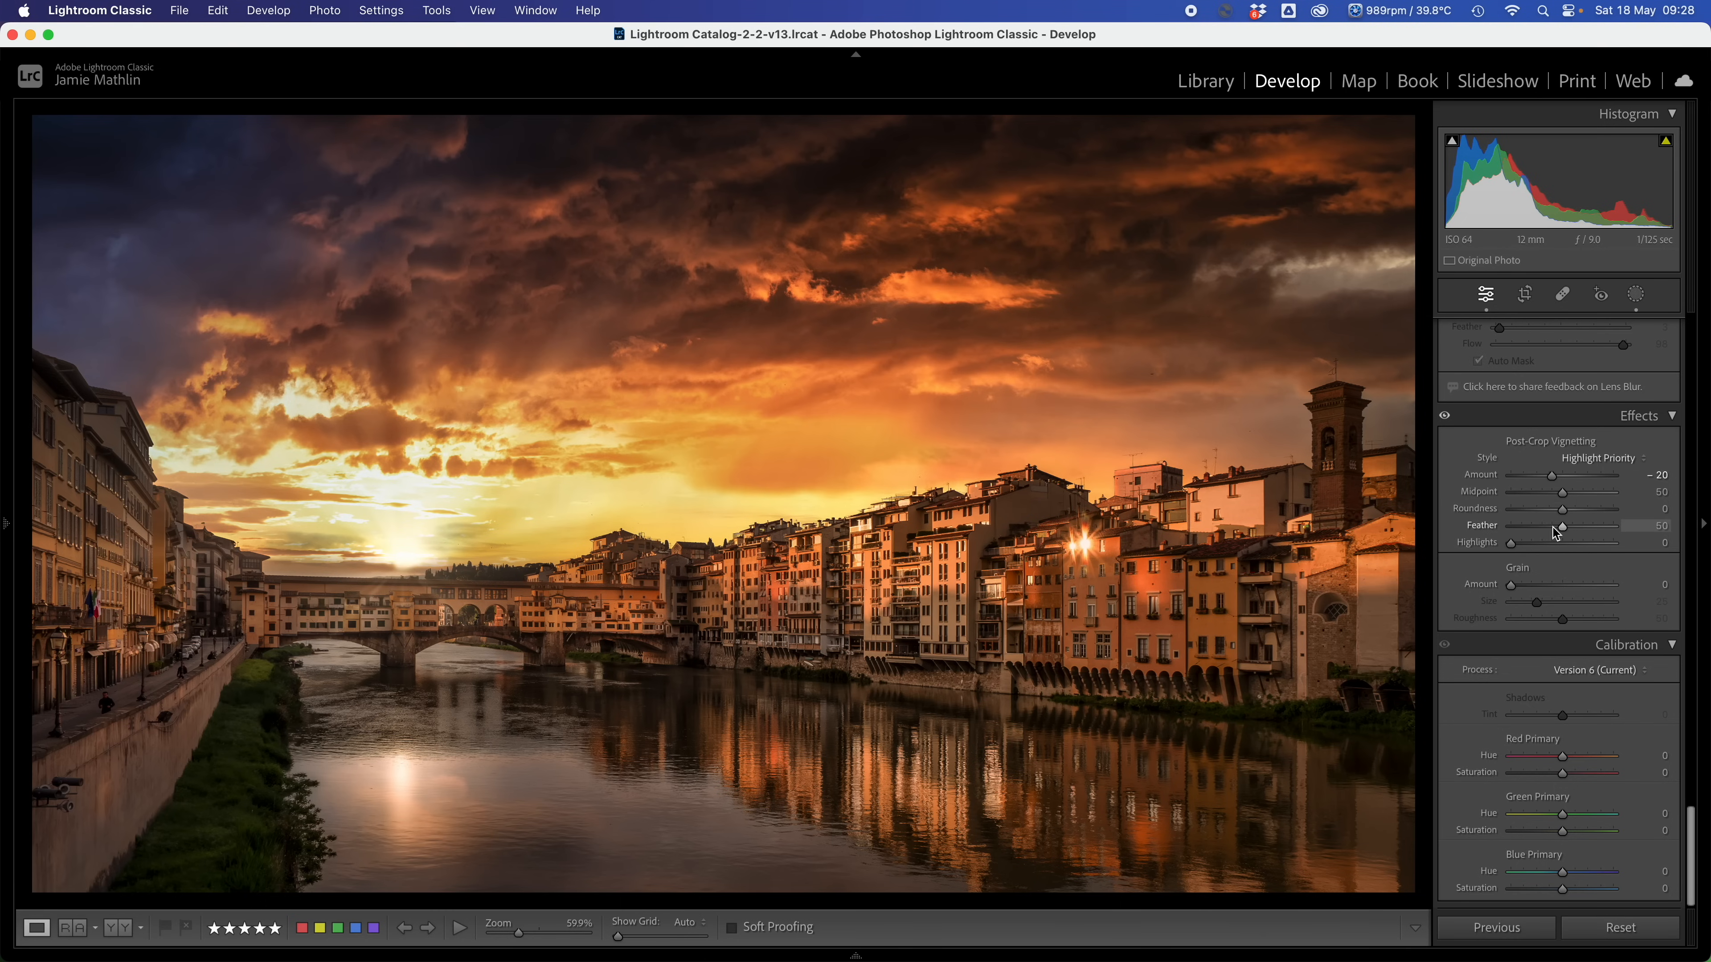
{"action": "left_click_drag", "start_coordinate": [1564, 530], "coordinate": [1626, 529]}
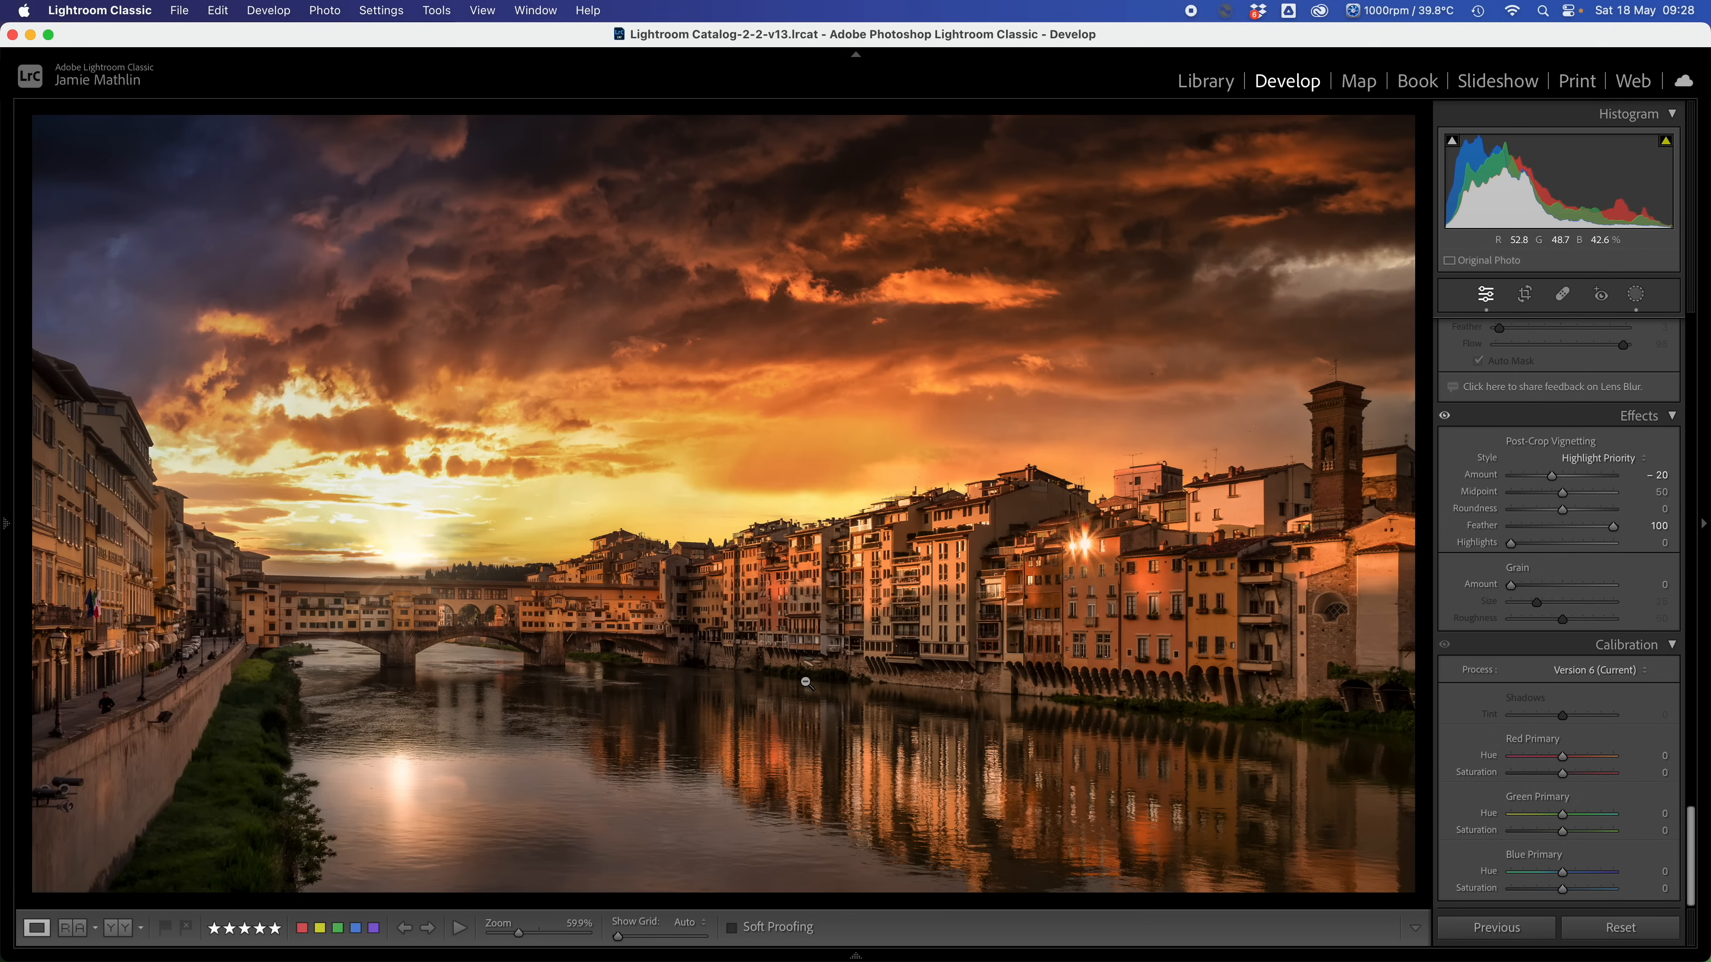
{"action": "key", "text": "f"}
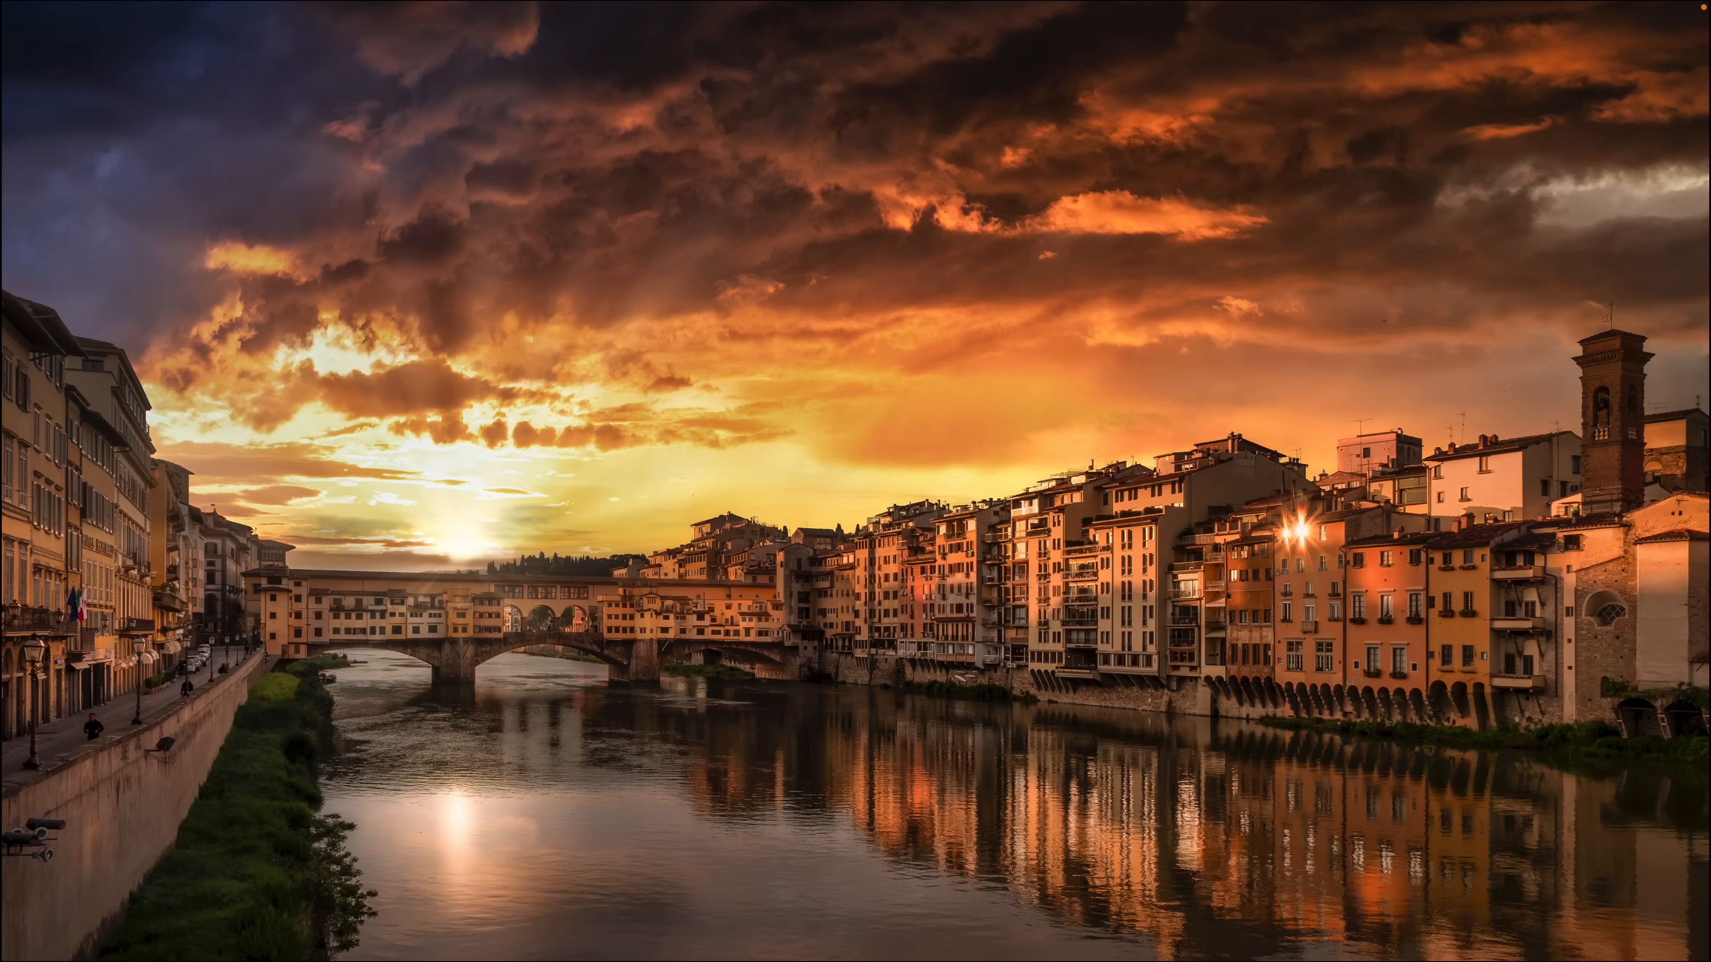